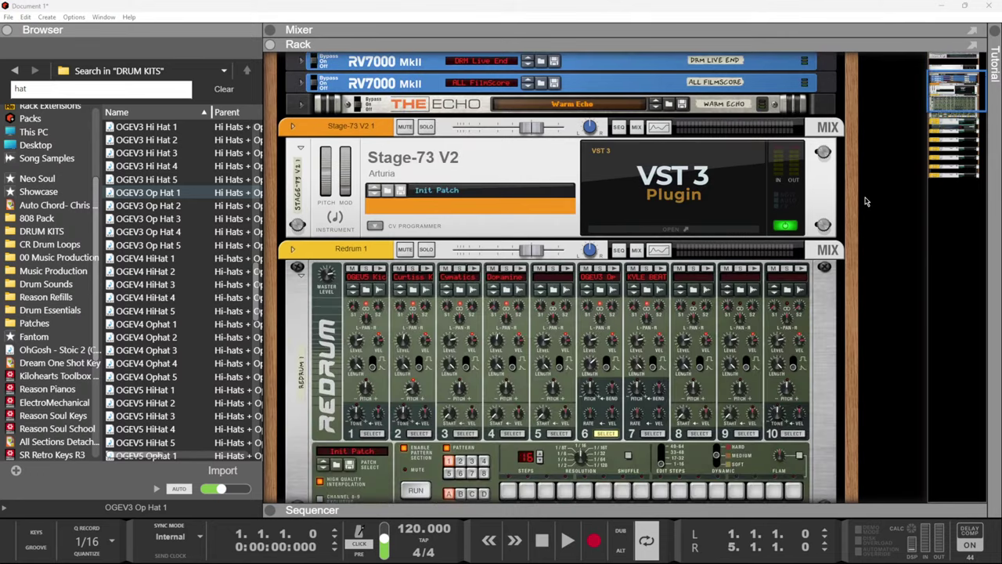
# Record-enable the Stage-73 V2 1 track in the sequencer and return to the rack.
pyautogui.scroll(-2, 865, 201)
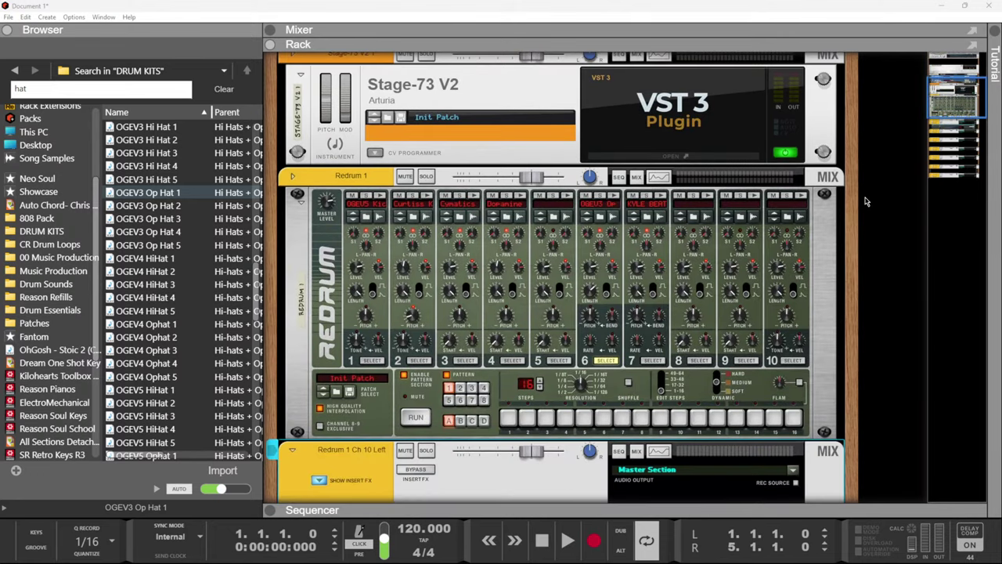
pyautogui.click(336, 276)
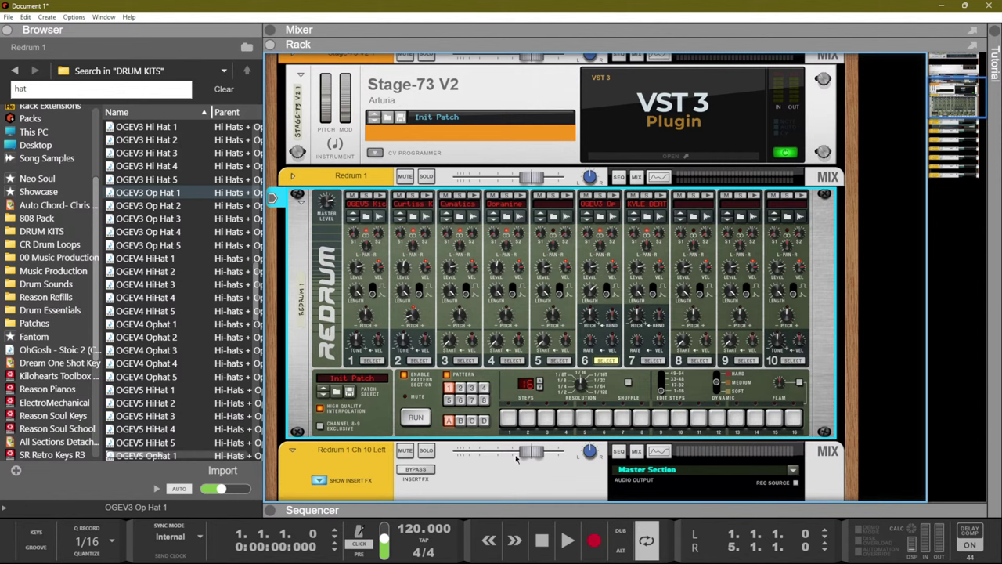
pyautogui.click(510, 487)
pyautogui.press('F7')
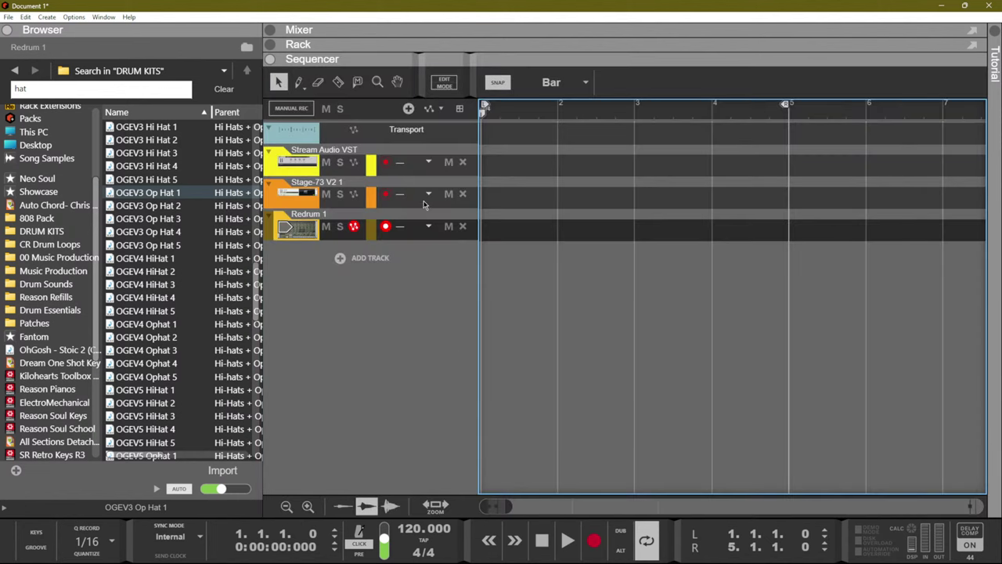
pyautogui.click(394, 195)
pyautogui.press('F6')
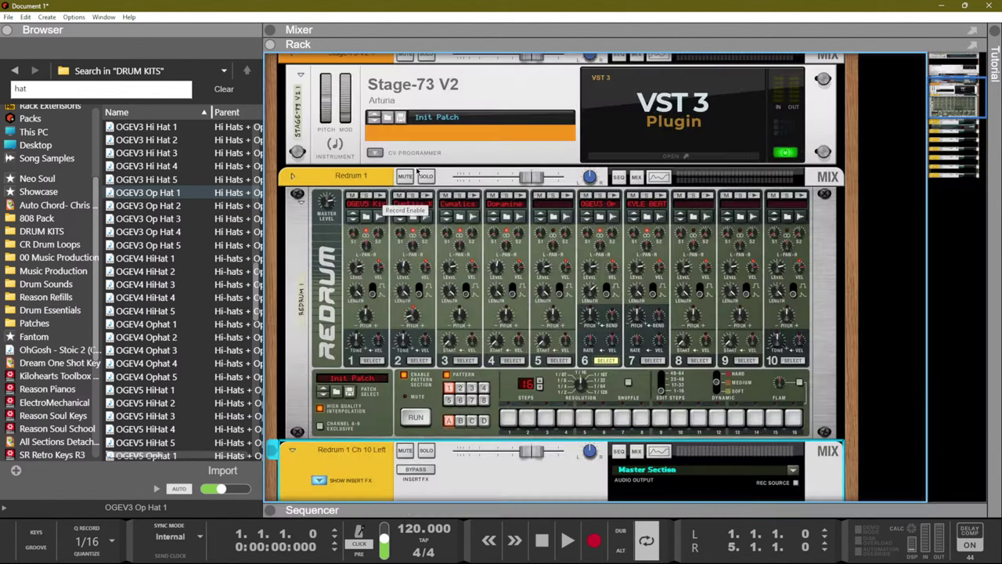
# Add a Chord Sequencer player to the Stage-73 V2 instrument.
pyautogui.rightClick(442, 100)
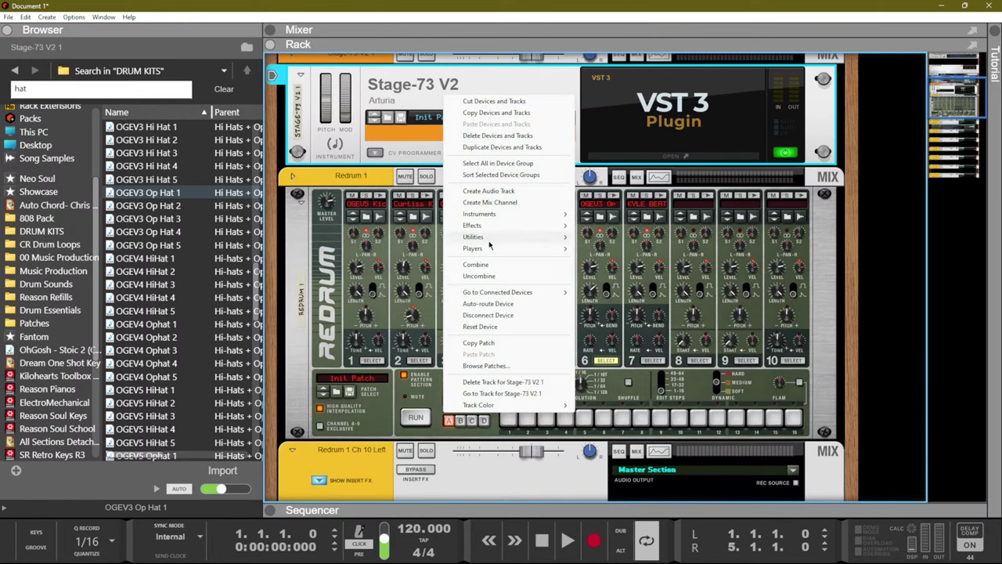
pyautogui.moveTo(526, 255)
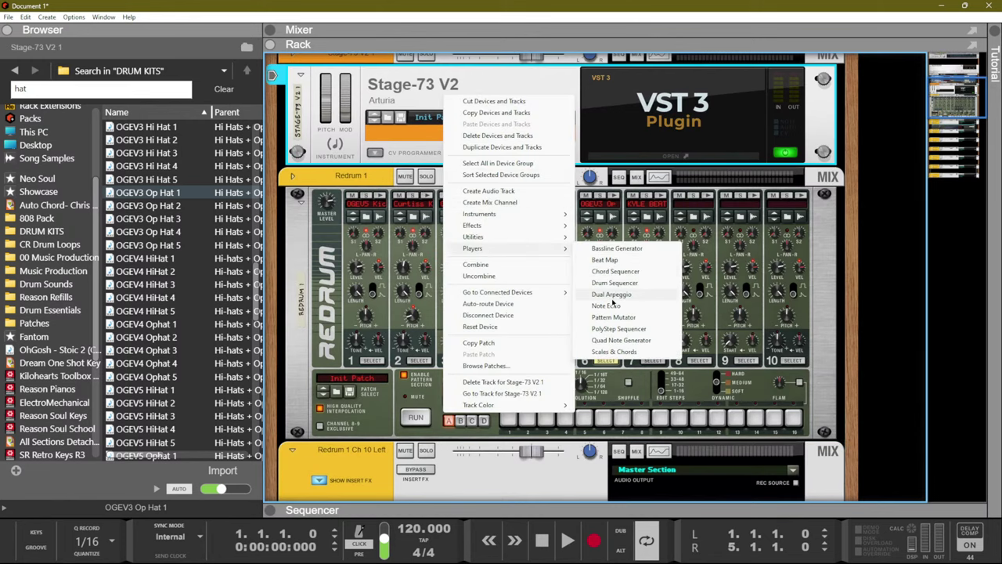
pyautogui.click(623, 271)
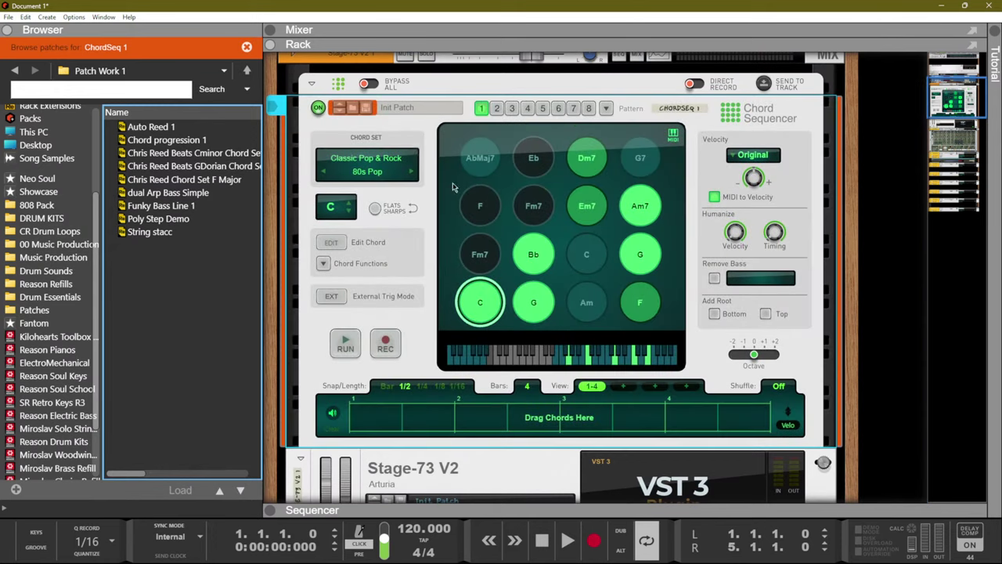
# Set the Chord Sequencer's chord set to Empty.
pyautogui.click(418, 138)
pyautogui.rightClick(418, 138)
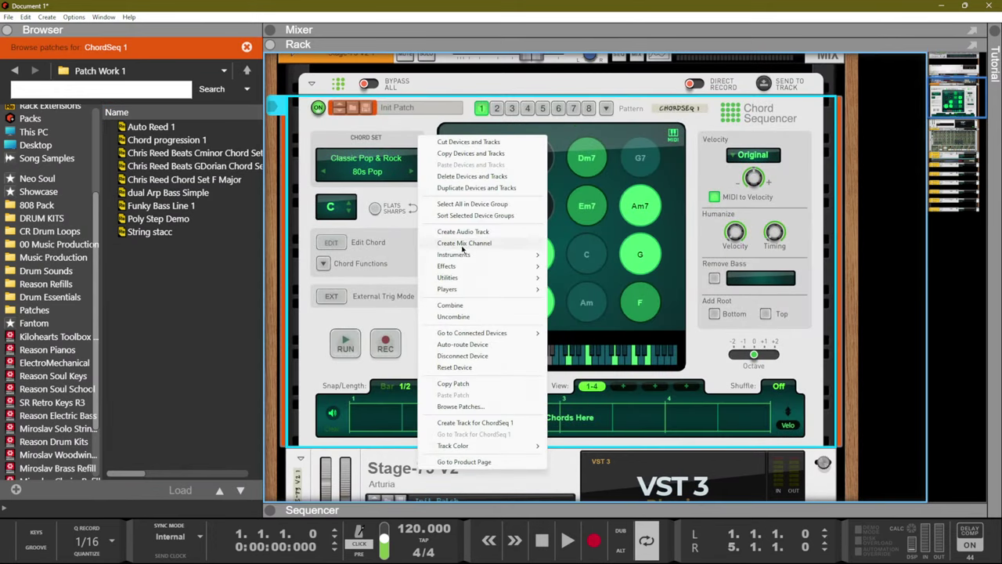
pyautogui.rightClick(375, 164)
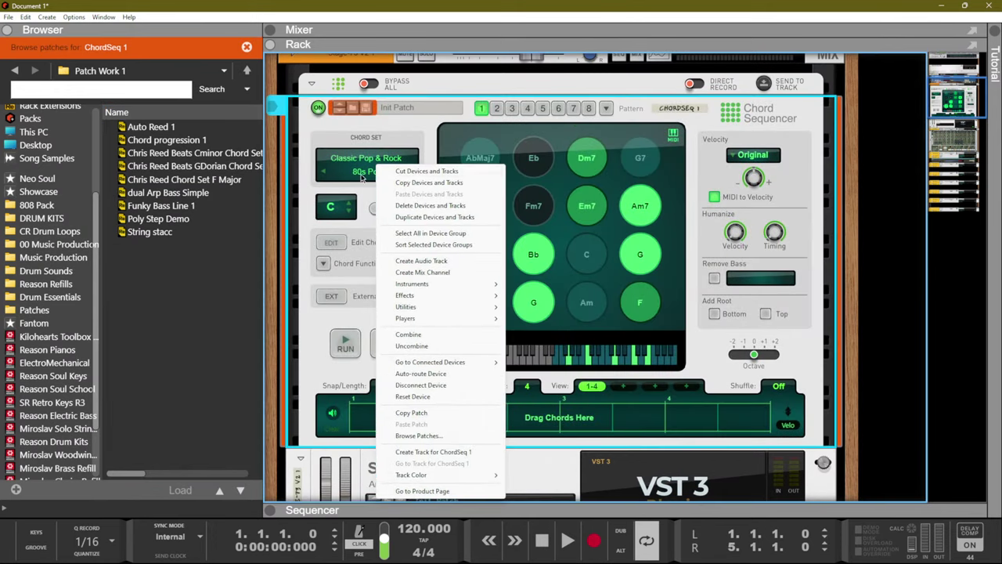
pyautogui.click(369, 172)
pyautogui.click(375, 190)
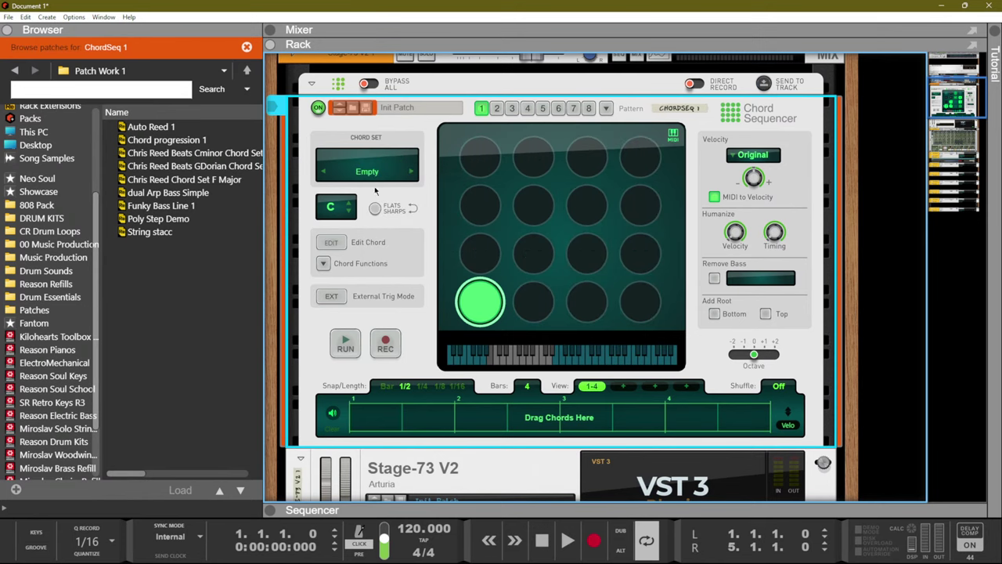
# Enable chord editing with Learn and store an Em11 chord on the first pad of the bottom row.
pyautogui.click(341, 245)
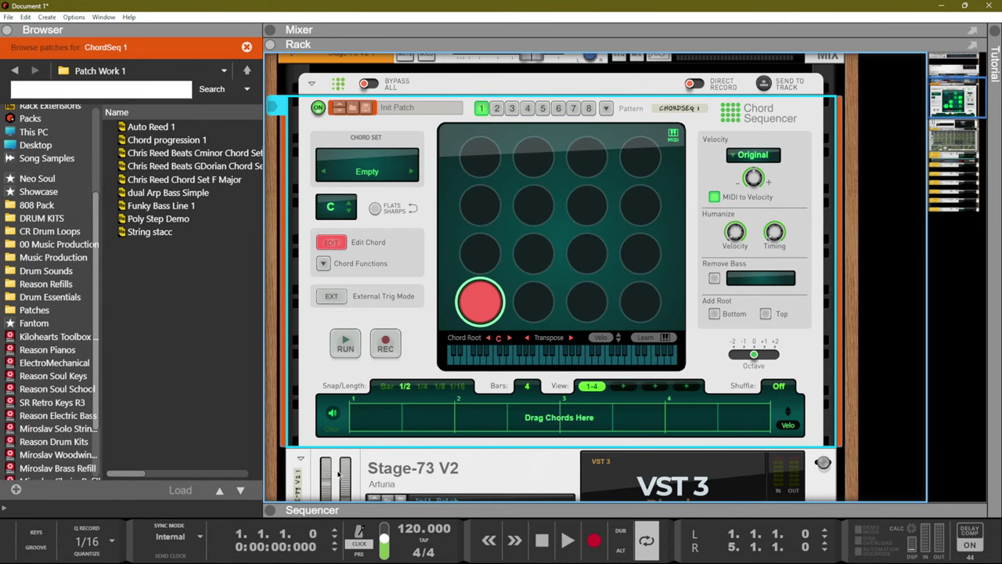
pyautogui.moveTo(548, 560)
pyautogui.click(493, 303)
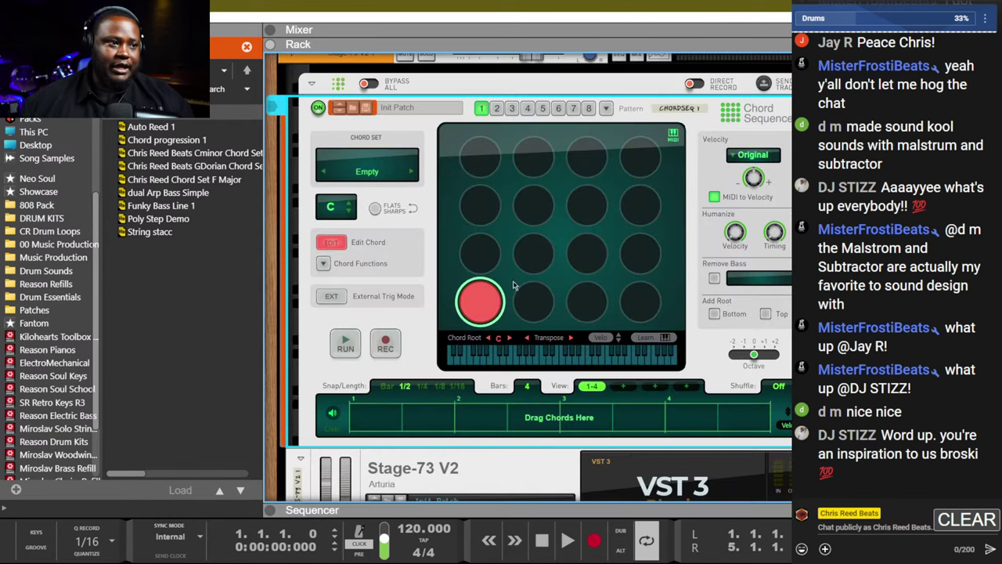
pyautogui.click(636, 338)
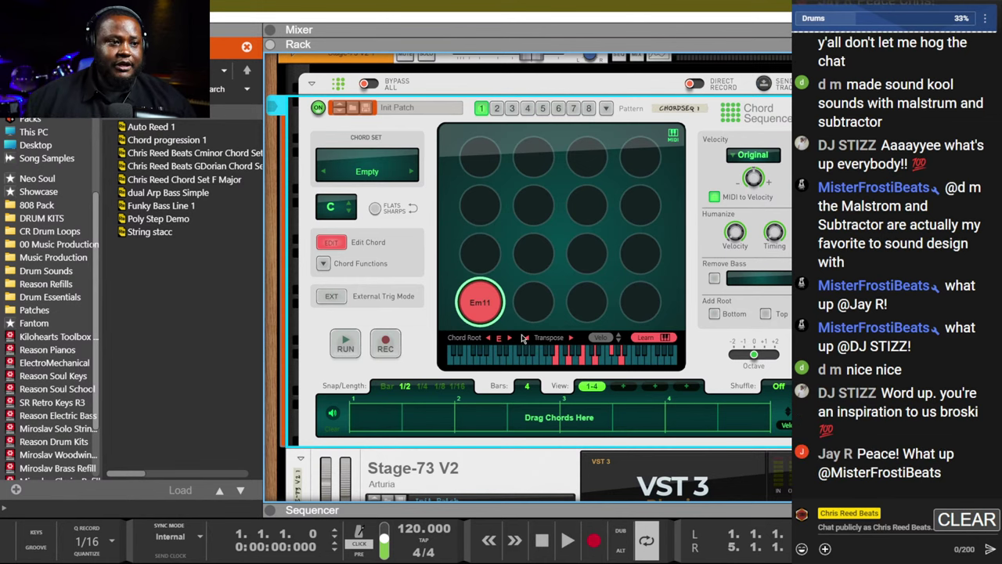
# Store Dm11 and Dbm11 on the second and third pads of the bottom row, and end chord editing.
pyautogui.click(533, 302)
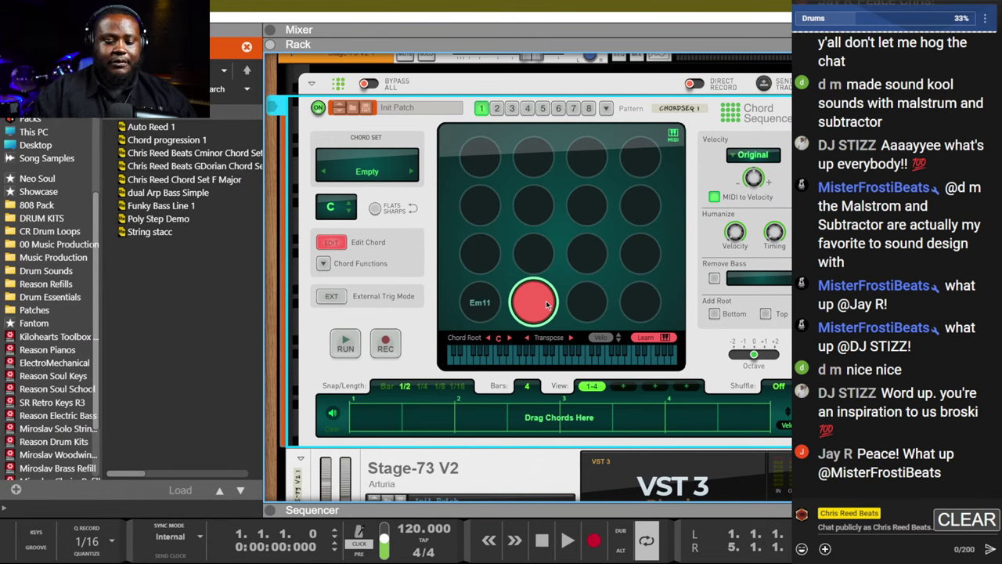
pyautogui.click(547, 304)
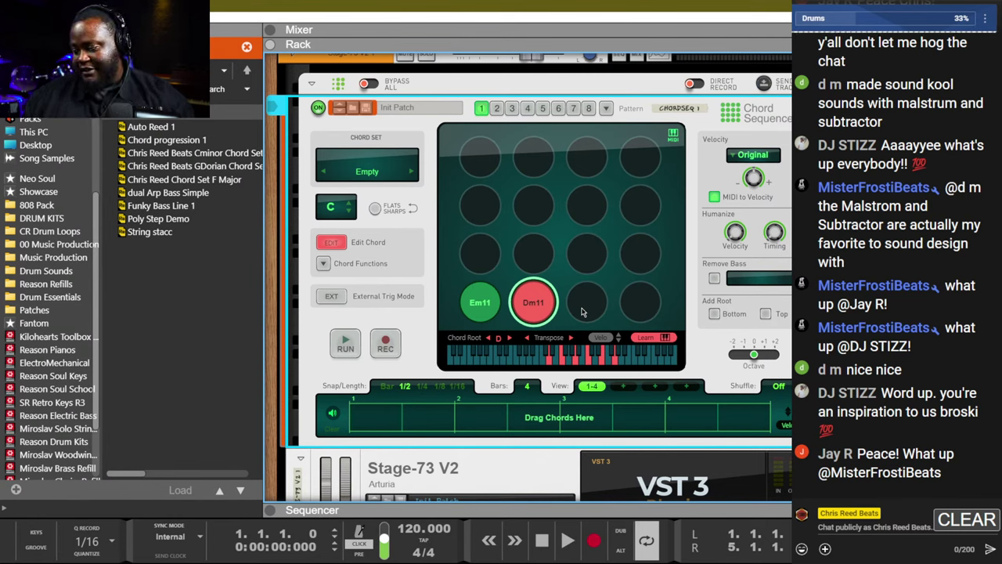
pyautogui.click(585, 304)
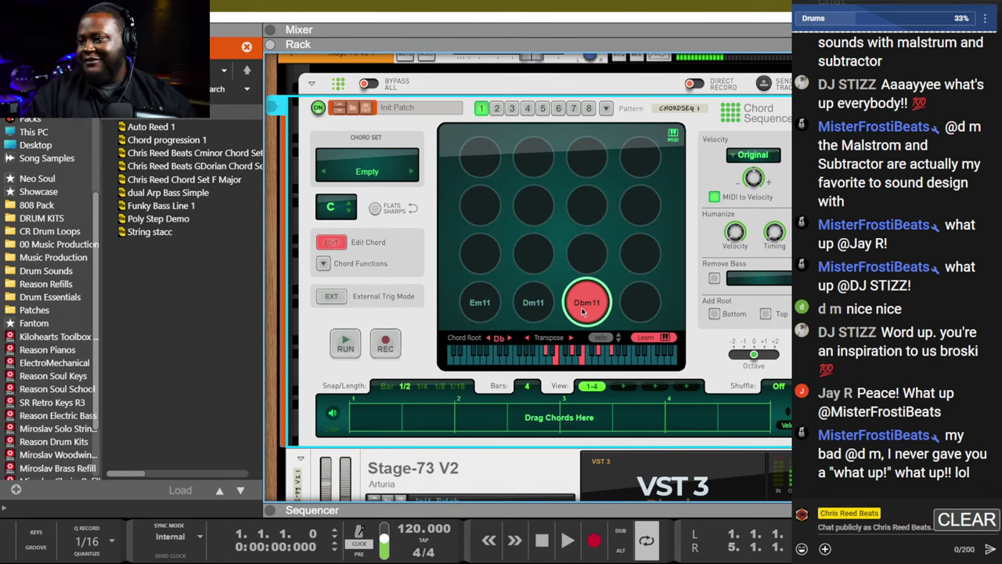
pyautogui.click(347, 245)
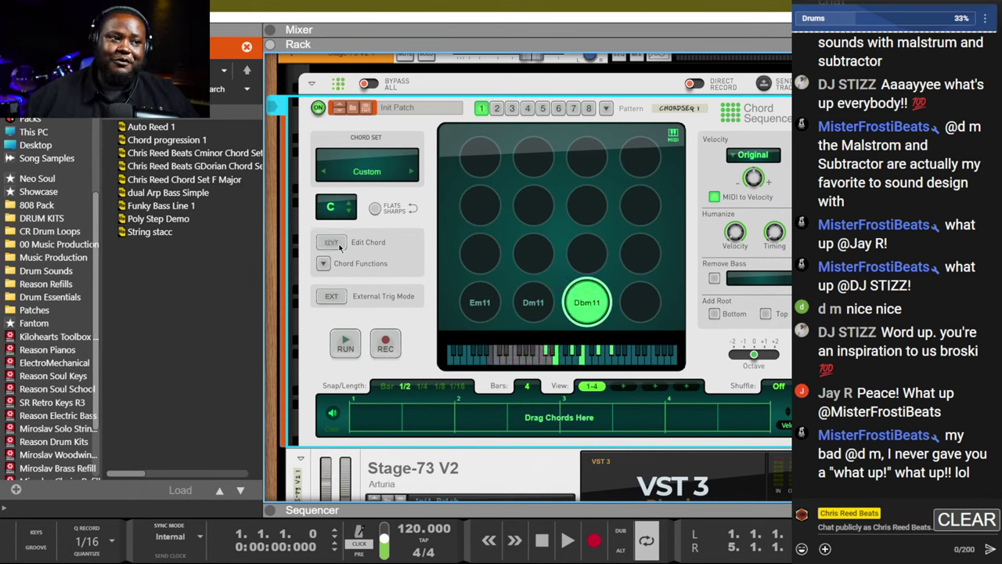
# Audition the Em11, Dm11 and Dbm11 pads repeatedly in sequence.
pyautogui.click(478, 303)
pyautogui.click(533, 298)
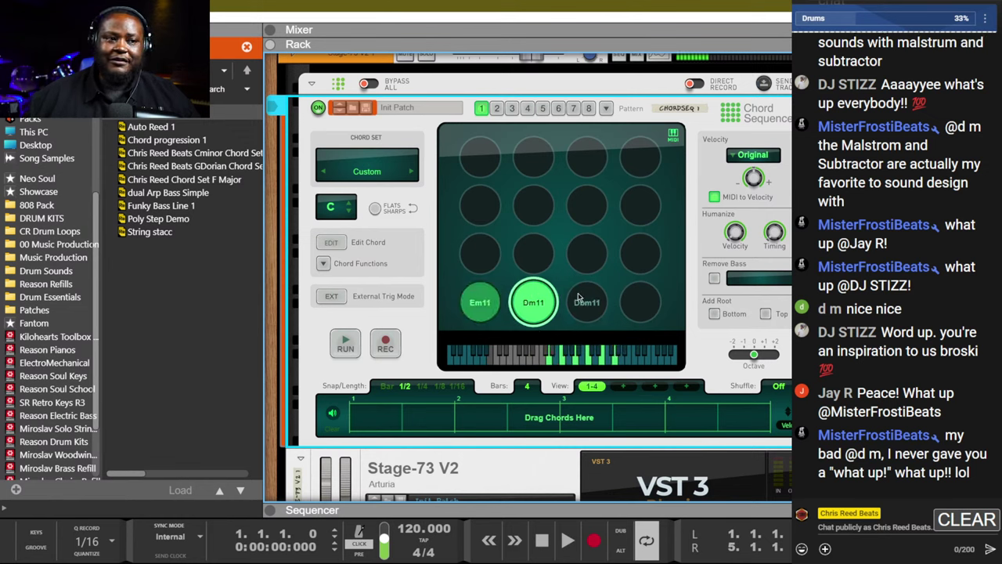
pyautogui.click(587, 300)
pyautogui.click(476, 300)
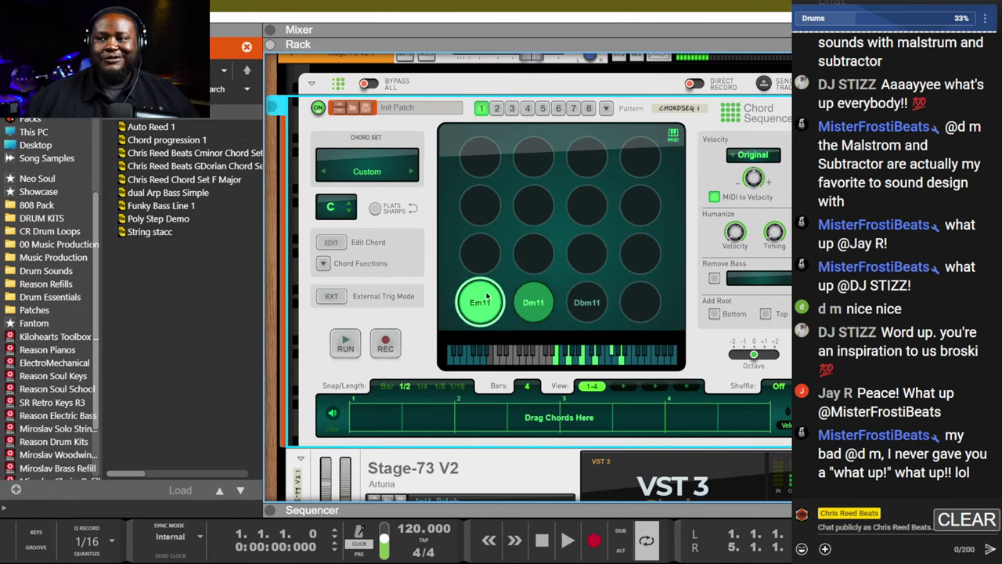
pyautogui.click(532, 301)
pyautogui.click(579, 301)
pyautogui.click(490, 299)
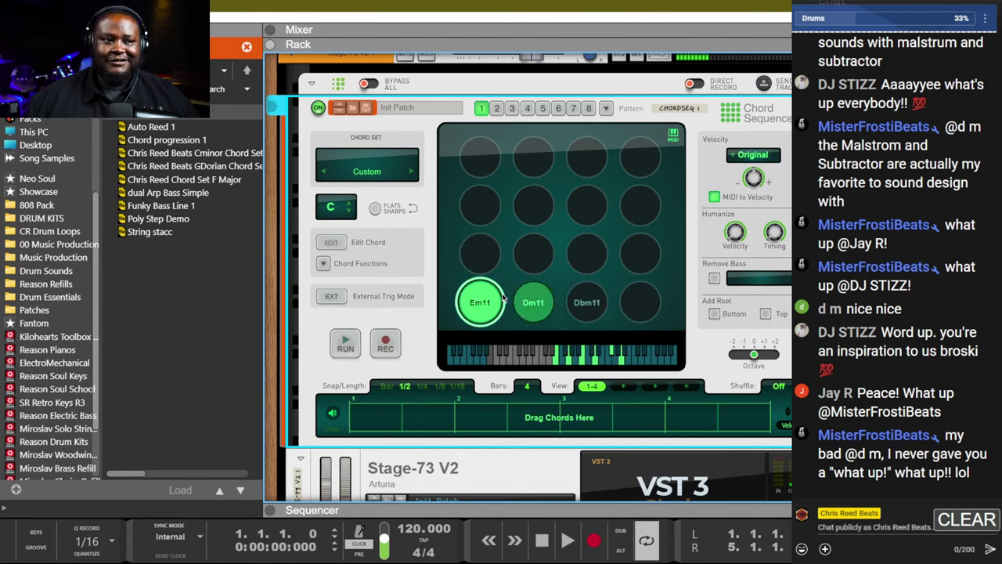
pyautogui.click(530, 298)
pyautogui.click(595, 302)
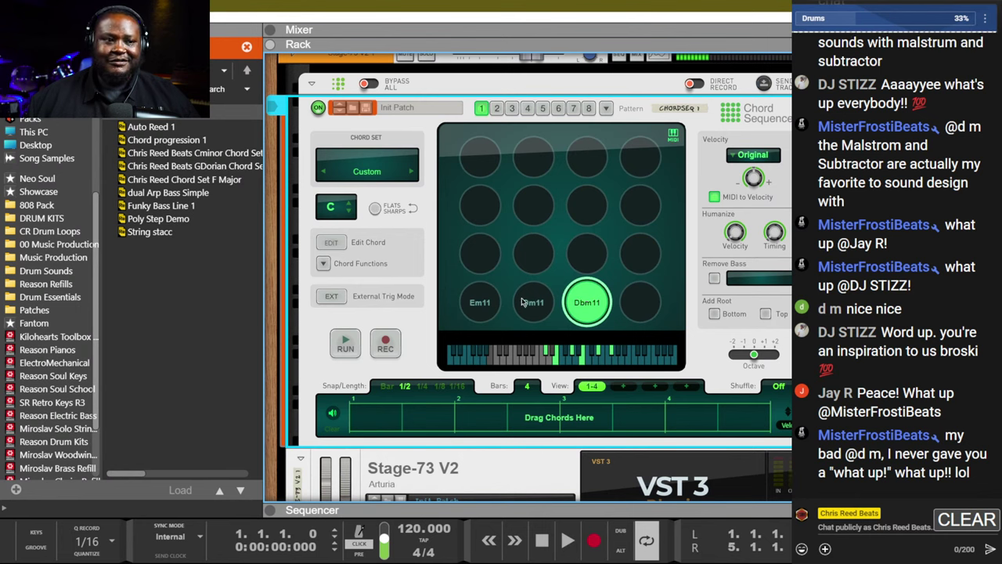
# Resume chord editing and store Cm11 on the fourth bottom-row pad and Ebm11 on the first pad of the row above.
pyautogui.click(654, 303)
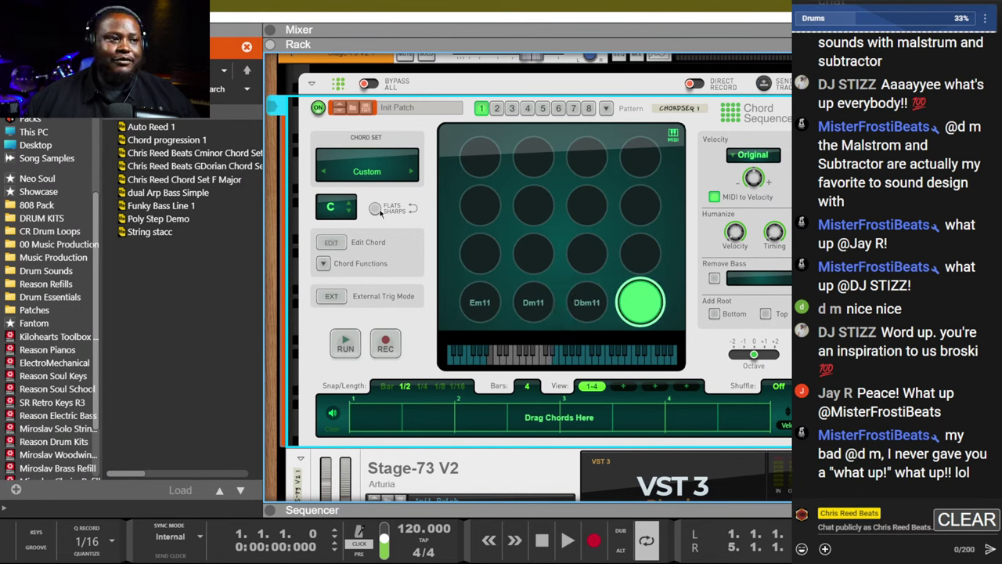
pyautogui.click(331, 242)
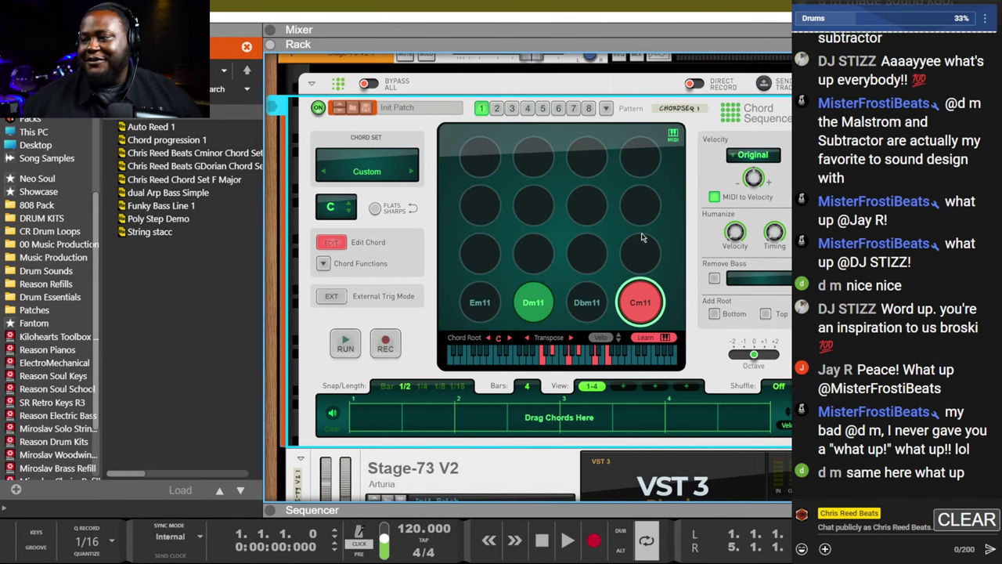
pyautogui.click(485, 254)
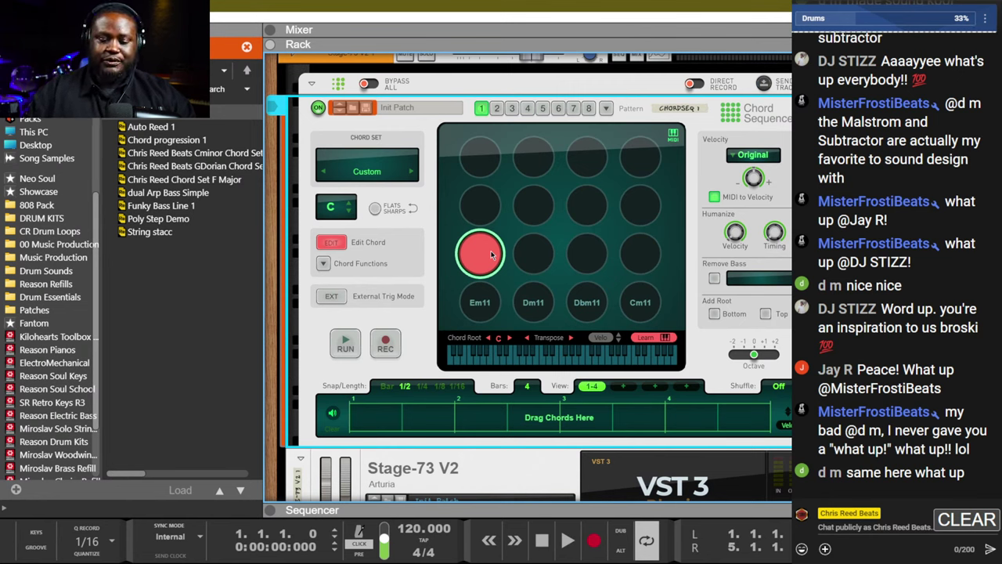
pyautogui.click(491, 254)
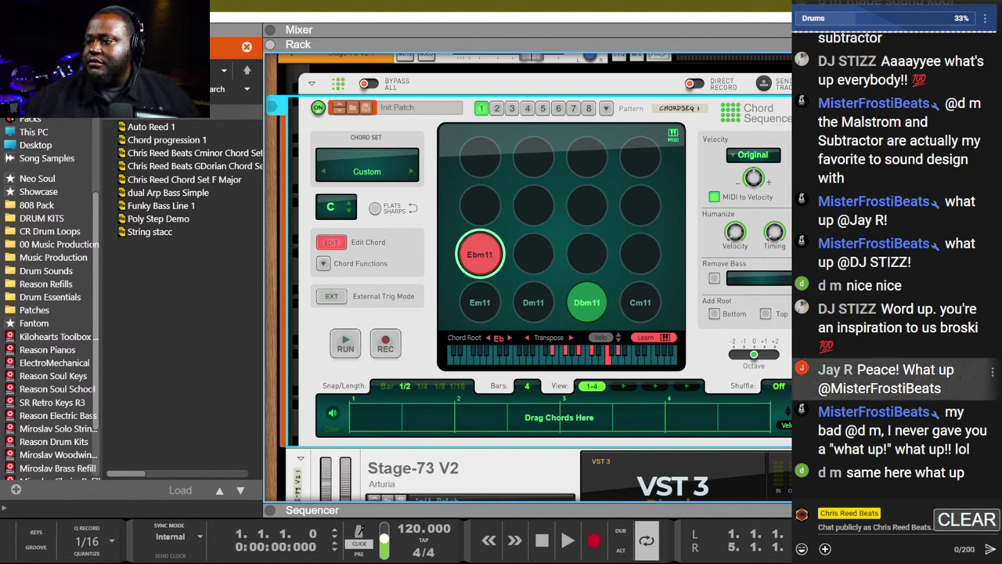
# Store Bm11, Bbm11 and A11 on the remaining pads of the second row from the bottom, and end chord editing.
pyautogui.click(546, 254)
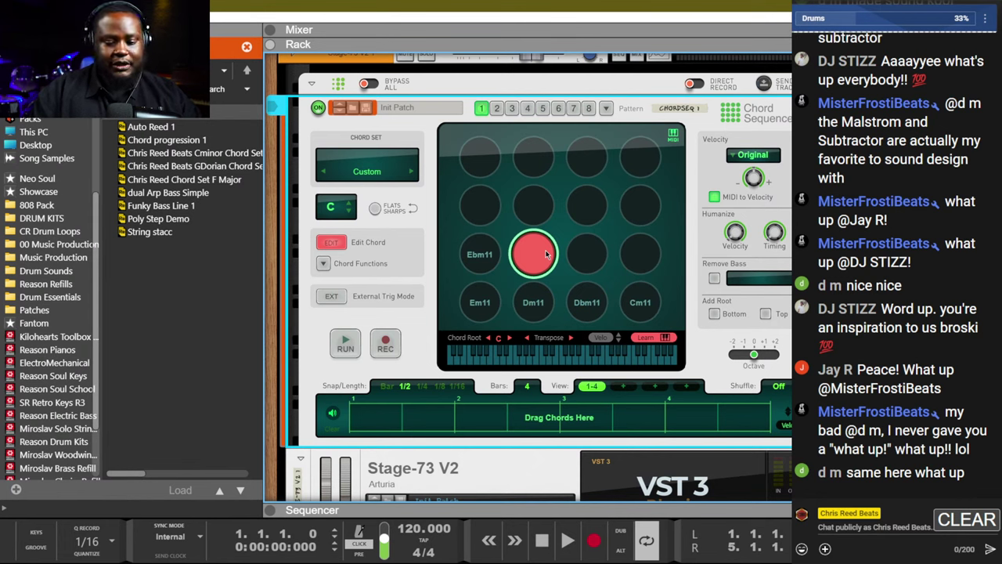
pyautogui.click(546, 253)
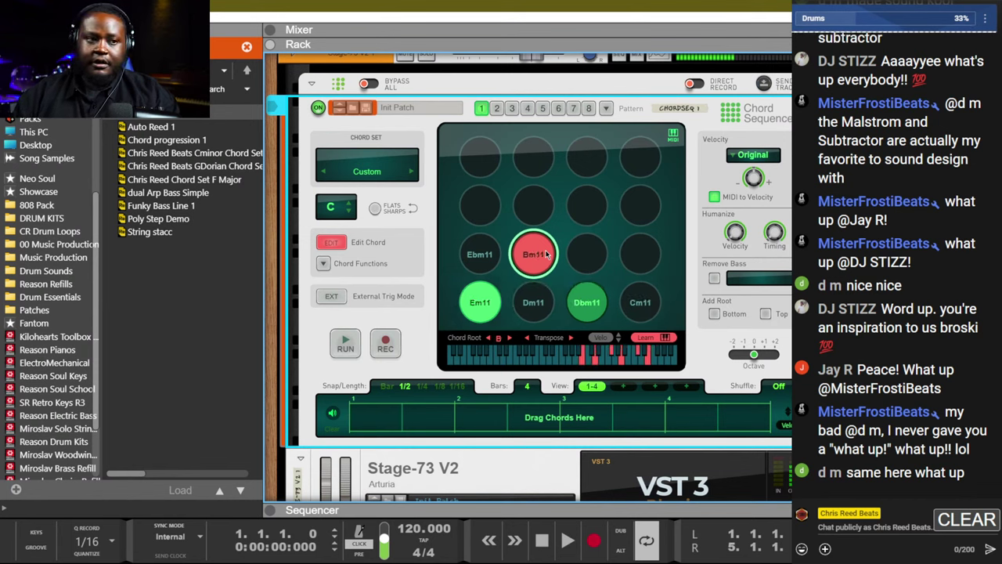
pyautogui.click(587, 254)
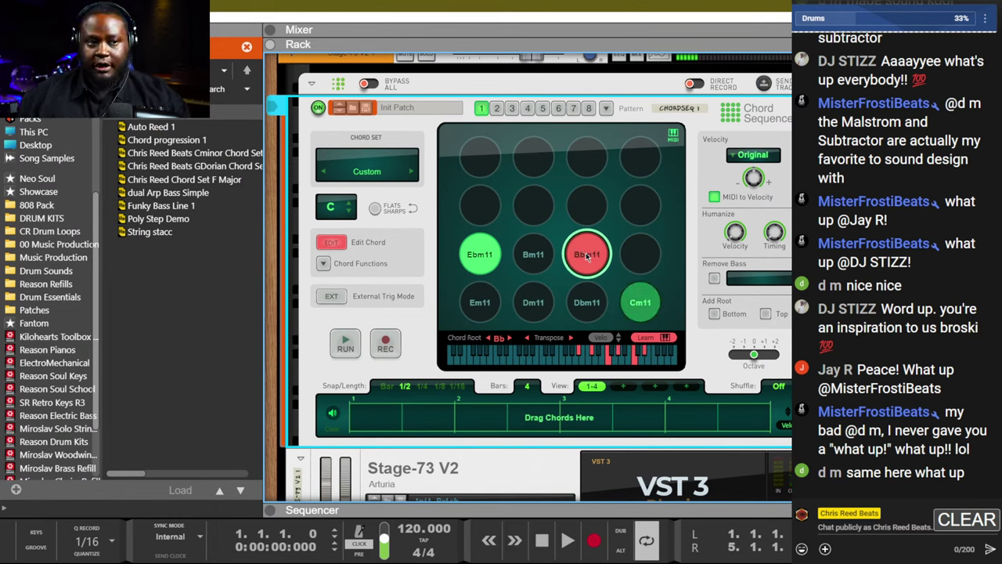
pyautogui.click(639, 252)
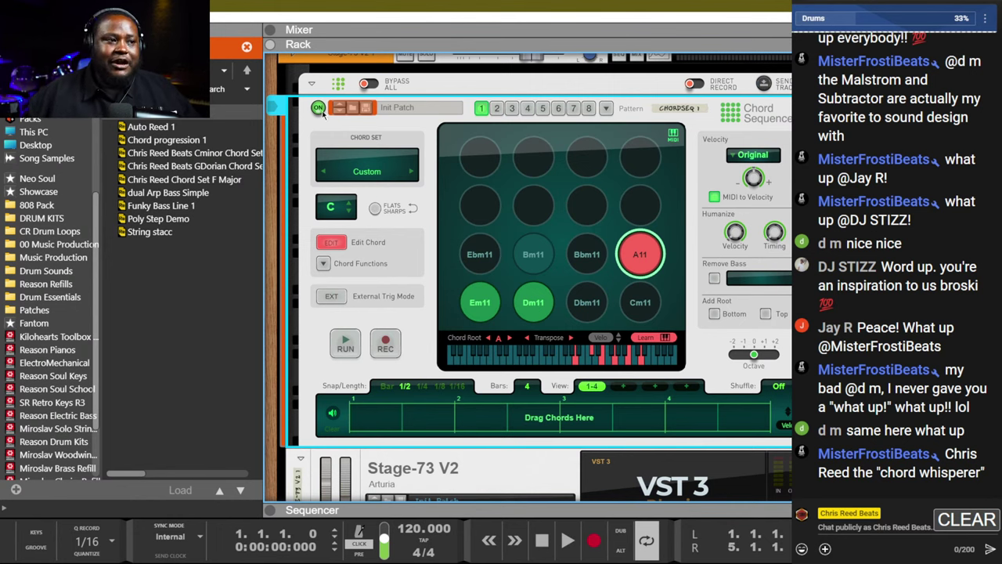
pyautogui.click(327, 243)
pyautogui.click(487, 304)
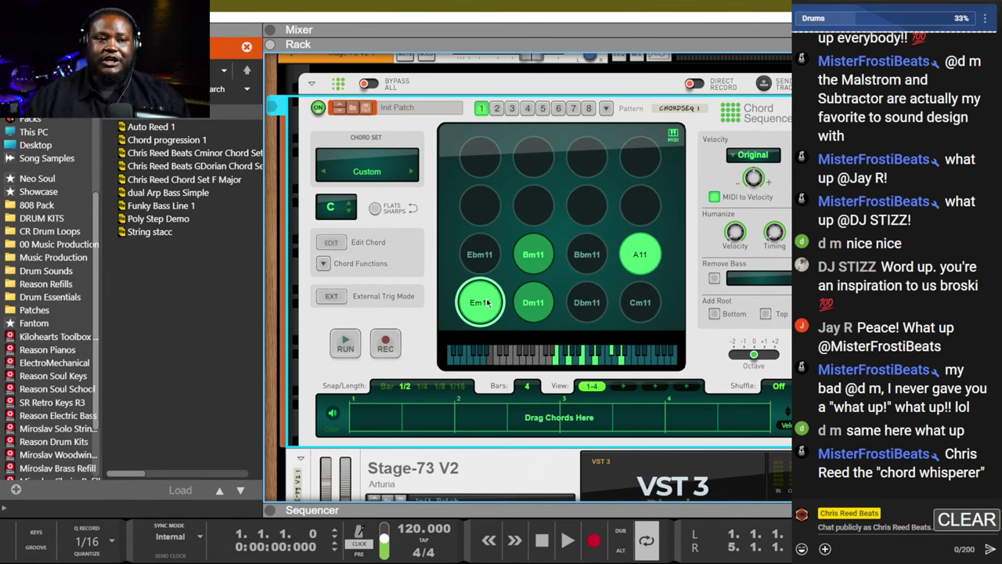
# Store an Fm9 chord on the first pad of the third row from the bottom, and end chord editing.
pyautogui.click(472, 210)
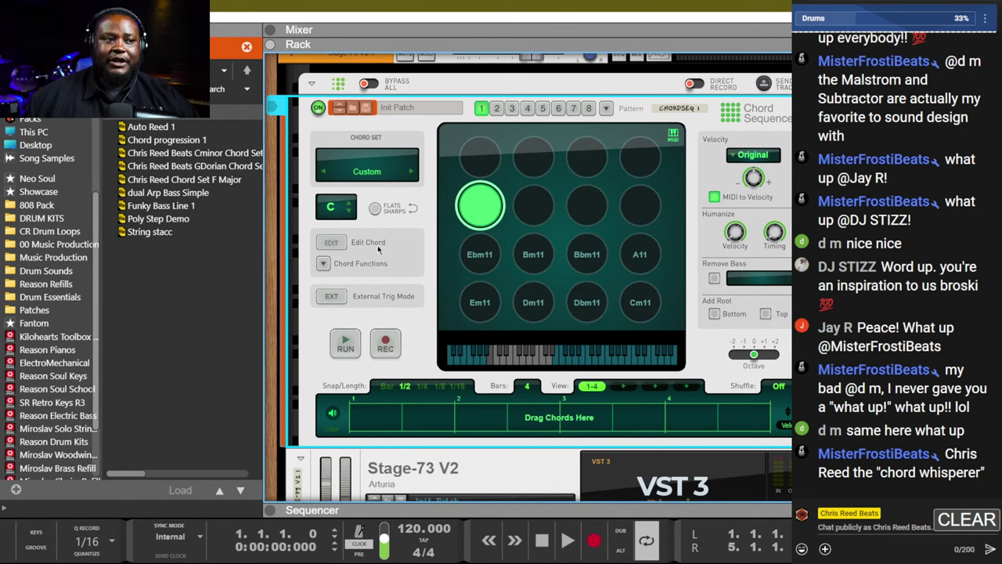
pyautogui.click(329, 244)
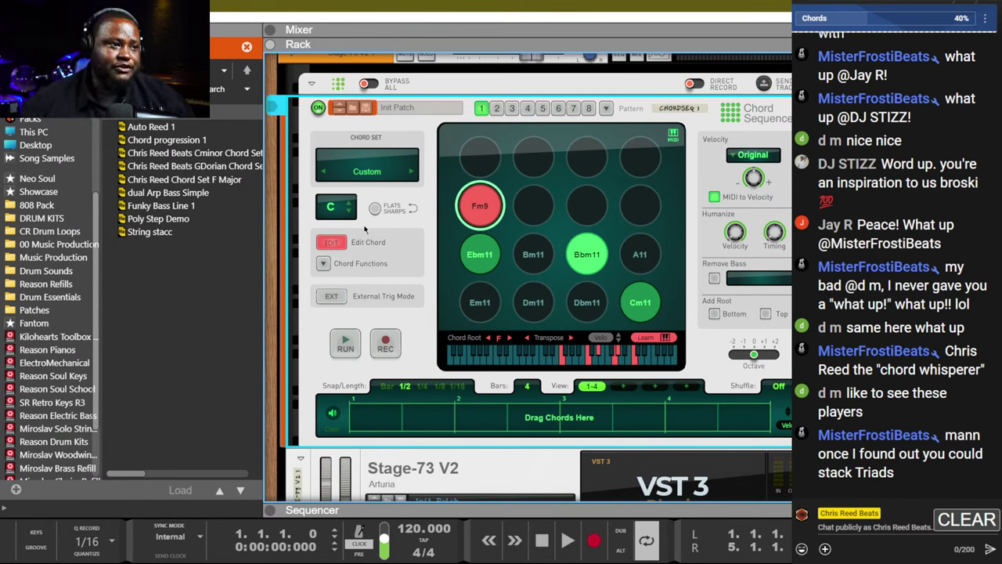
pyautogui.click(343, 243)
# Audition the stored chords across the bottom two rows, from Em11 through A11.
pyautogui.click(486, 317)
pyautogui.click(531, 304)
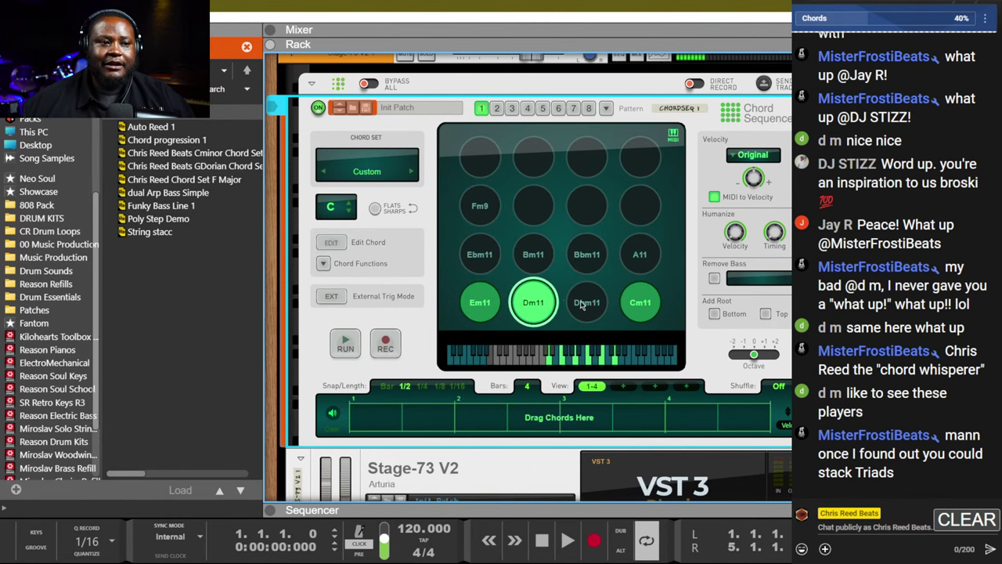
pyautogui.click(583, 305)
pyautogui.click(655, 306)
pyautogui.click(501, 260)
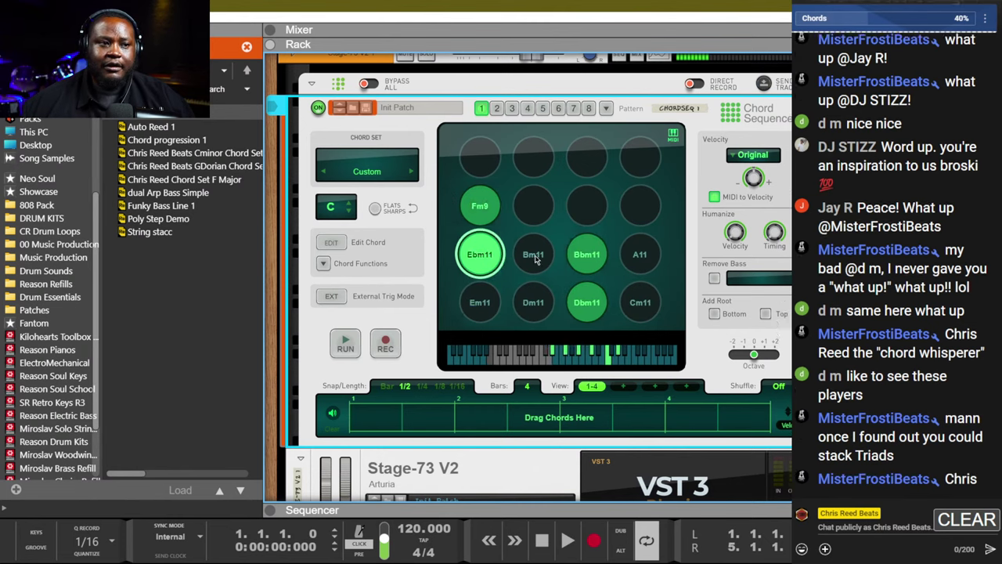
pyautogui.click(536, 260)
pyautogui.click(638, 256)
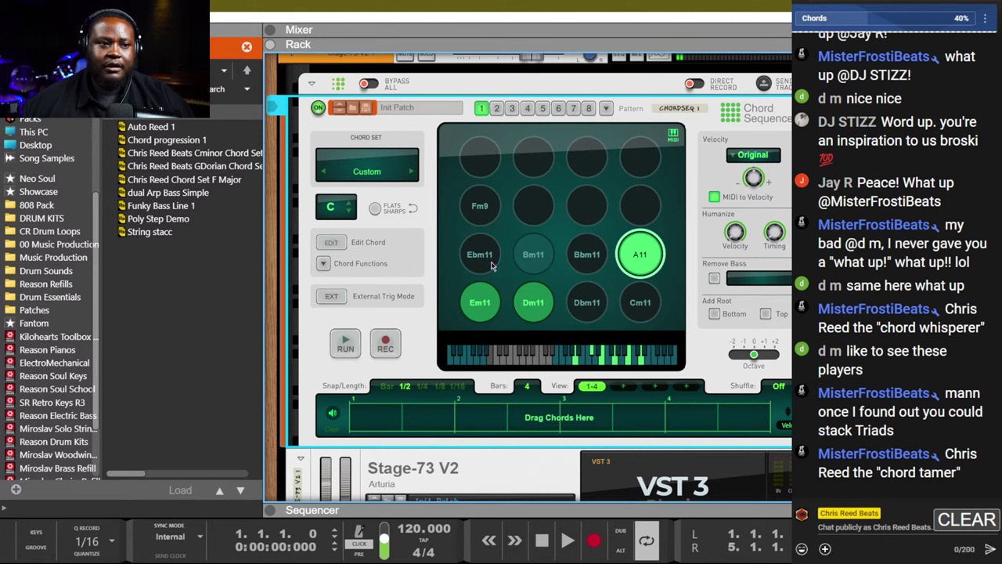
# Audition the second row from the bottom in order: Ebm11, Bm11, Bbm11 and A11.
pyautogui.click(489, 263)
pyautogui.click(534, 258)
pyautogui.click(587, 257)
pyautogui.click(641, 259)
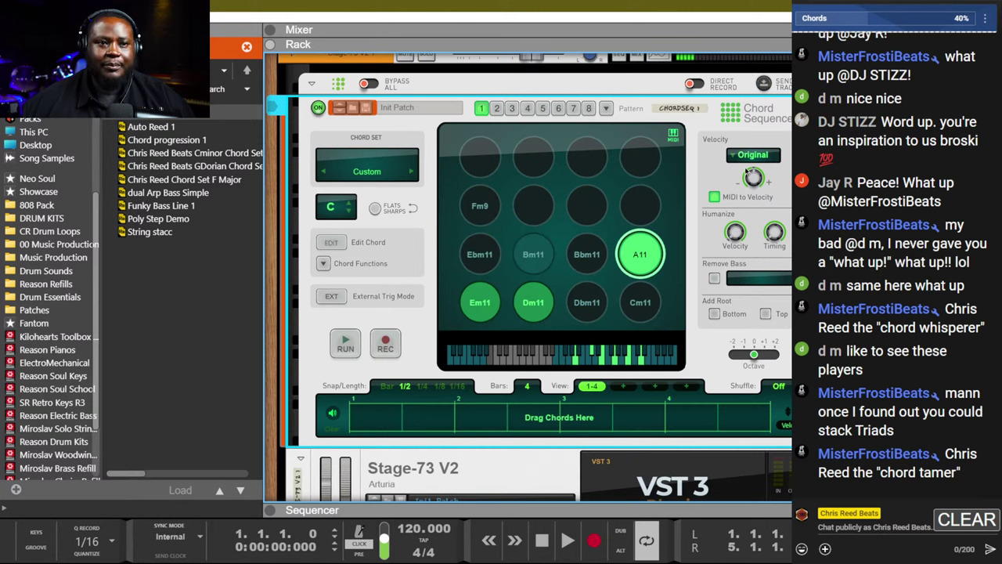
# Set the Chord Sequencer's velocity mode to Fixed, adjust the velocity amount and test it on Em11.
pyautogui.click(750, 155)
pyautogui.click(753, 180)
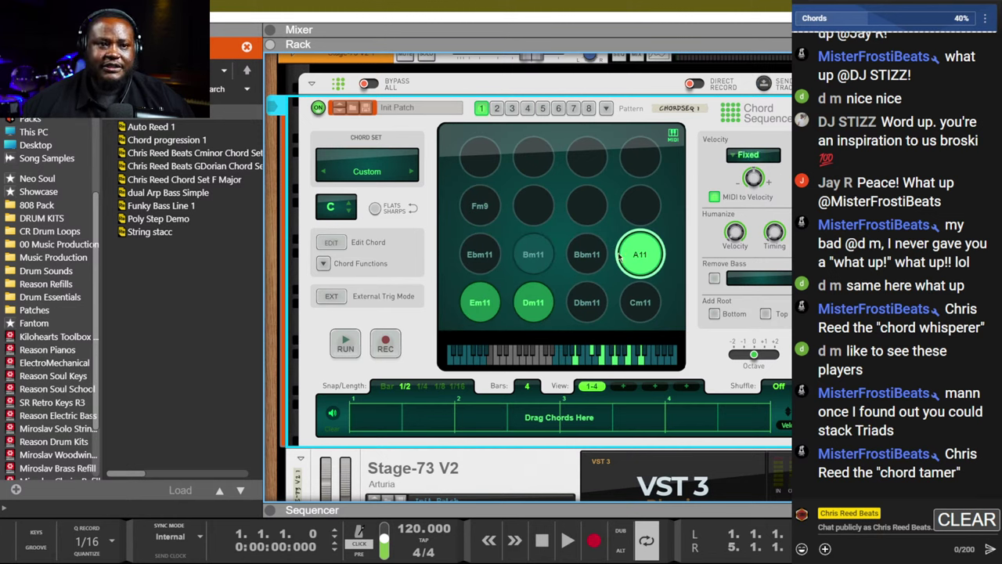
pyautogui.click(480, 303)
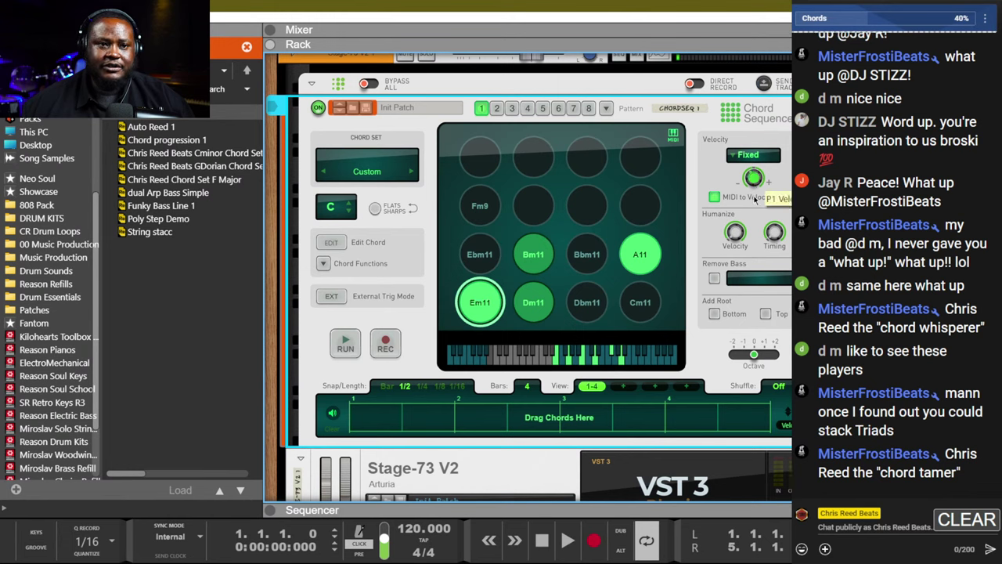
# Audition Dm11, Dbm11, Ebm11, Bm11 and A11 with the fixed velocity.
pyautogui.click(517, 293)
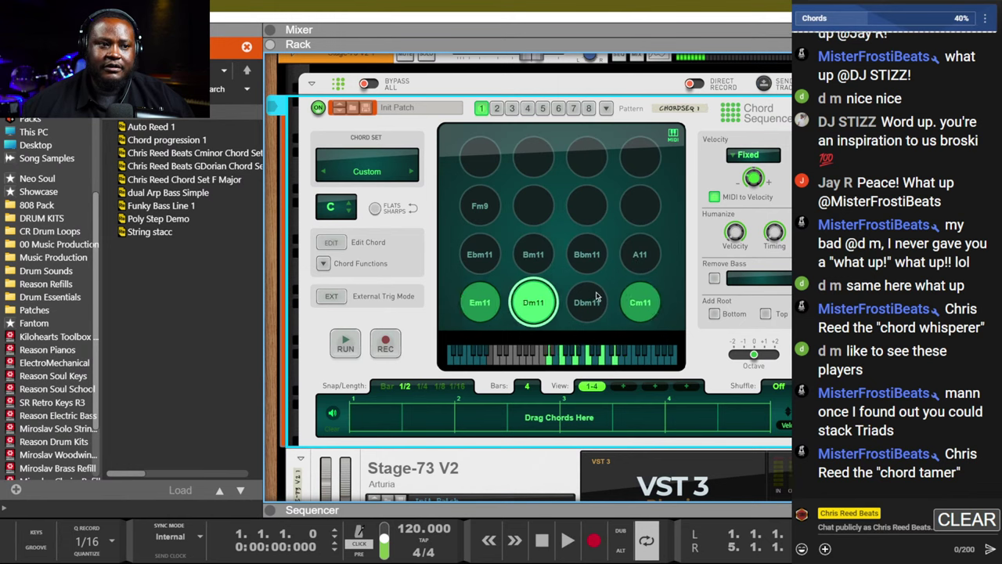
pyautogui.click(593, 299)
pyautogui.click(478, 255)
pyautogui.click(514, 255)
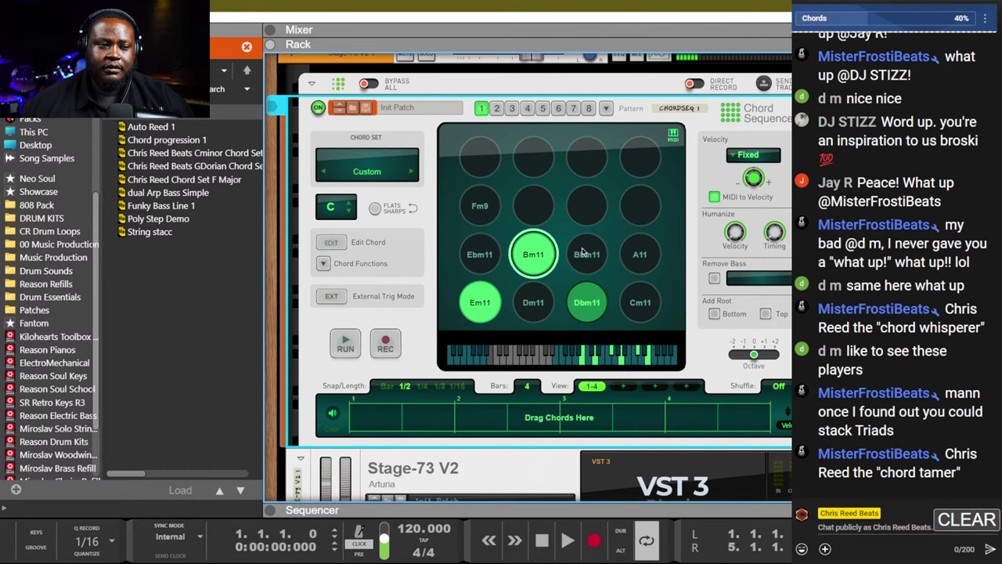
pyautogui.click(639, 254)
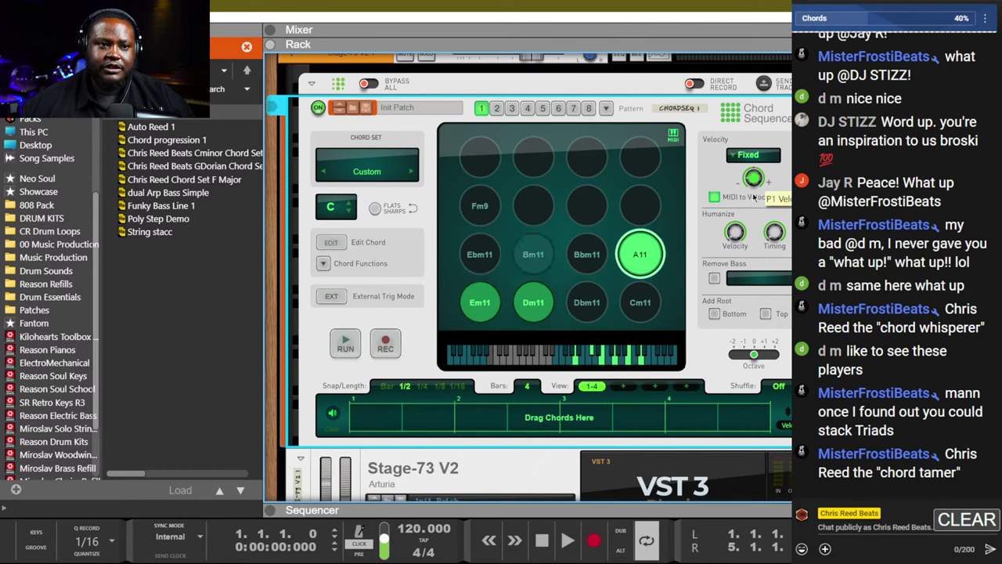
# Raise the Humanize amounts for both velocity and timing.
pyautogui.moveTo(736, 235); pyautogui.dragTo(741, 205)
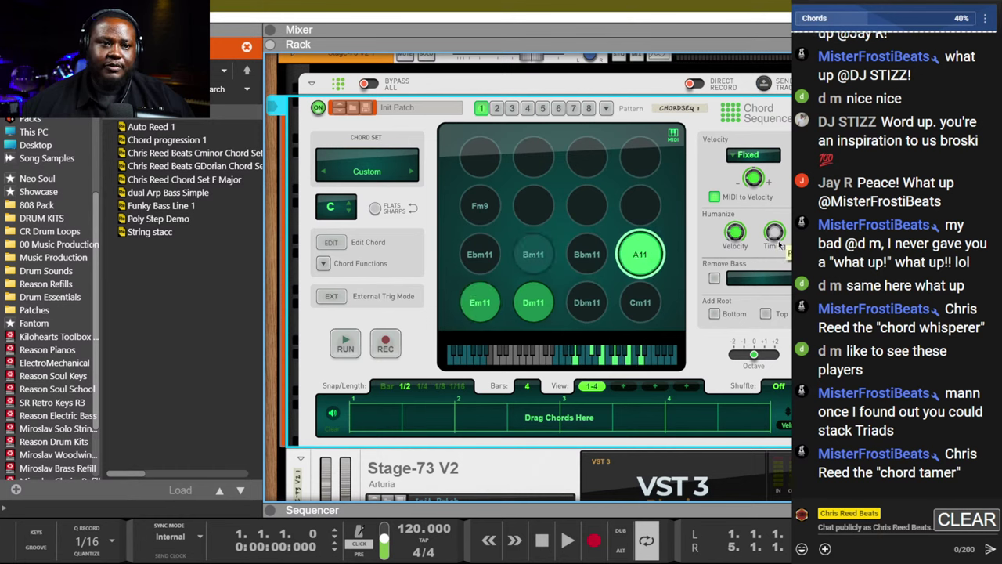
pyautogui.moveTo(778, 245); pyautogui.dragTo(781, 195)
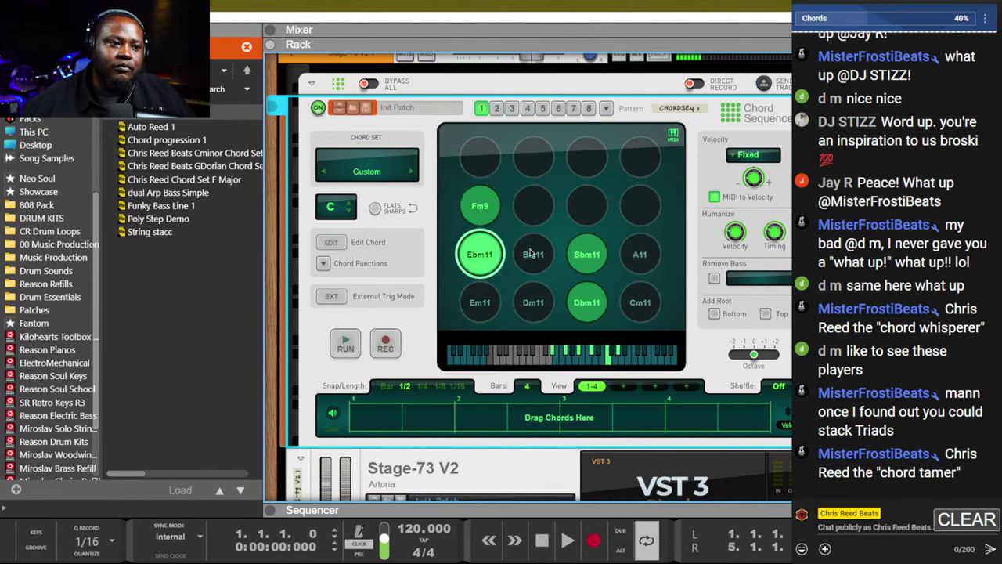
# Try the chord order Em11, A11, Dm11, Cm11, followed by Em11, Dm11, A11, Bm11, with humanizing on.
pyautogui.click(480, 303)
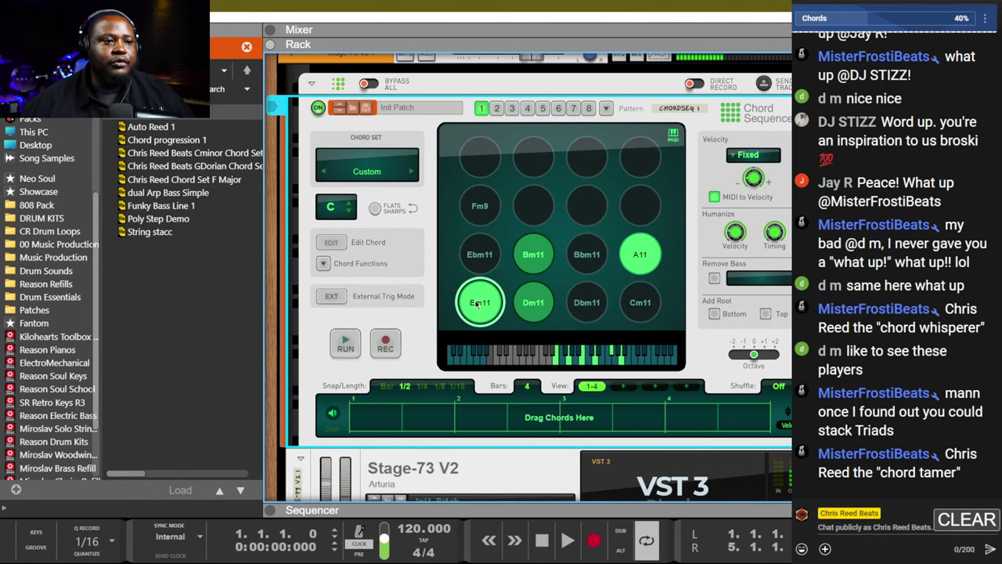
pyautogui.click(623, 266)
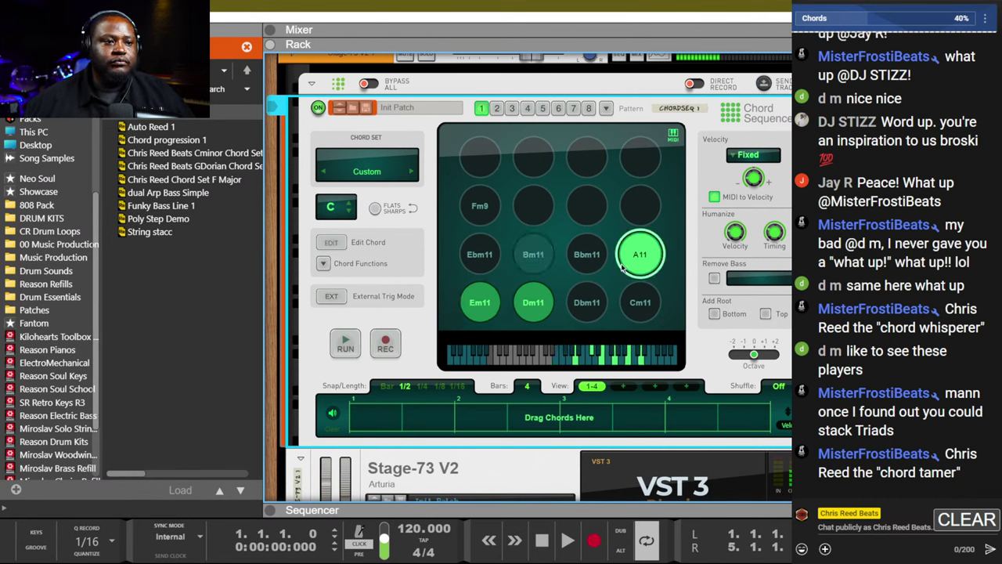
pyautogui.click(552, 305)
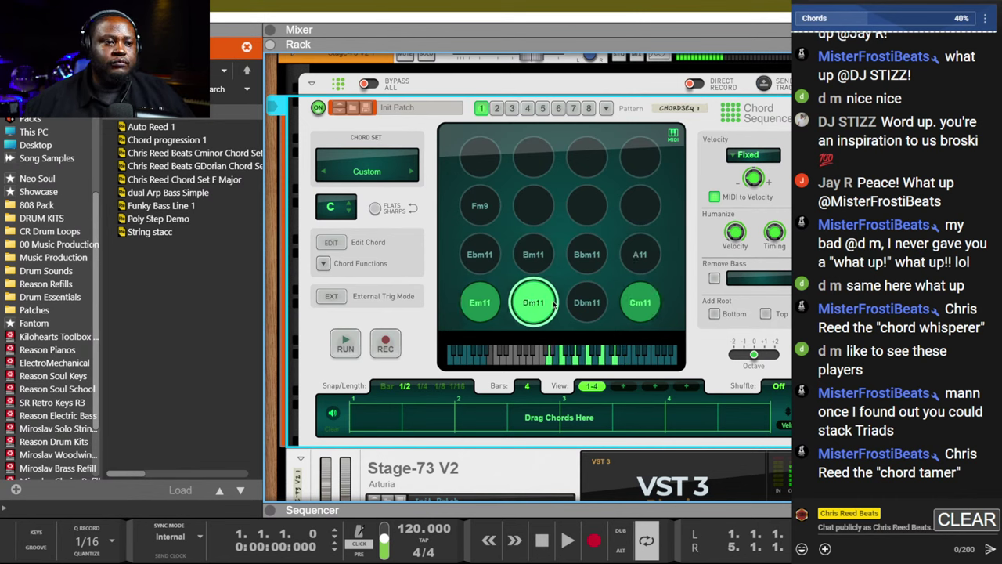
pyautogui.click(647, 307)
pyautogui.click(482, 307)
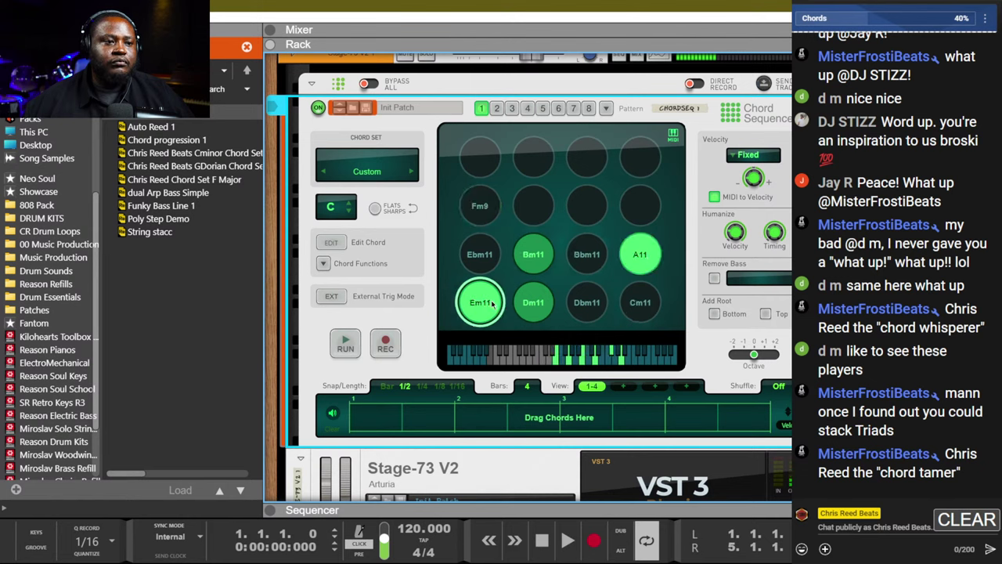
pyautogui.click(528, 300)
pyautogui.click(640, 256)
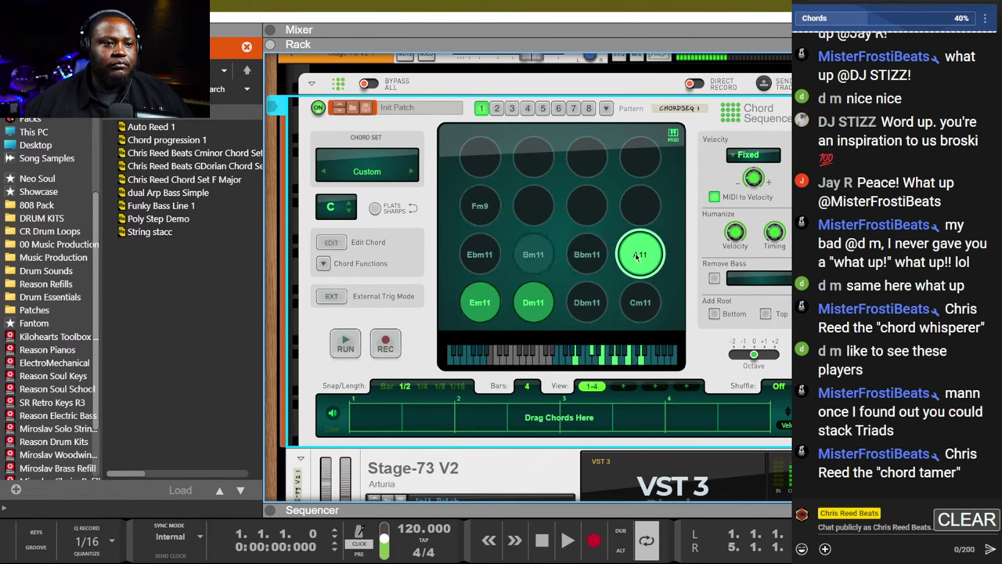
pyautogui.click(538, 263)
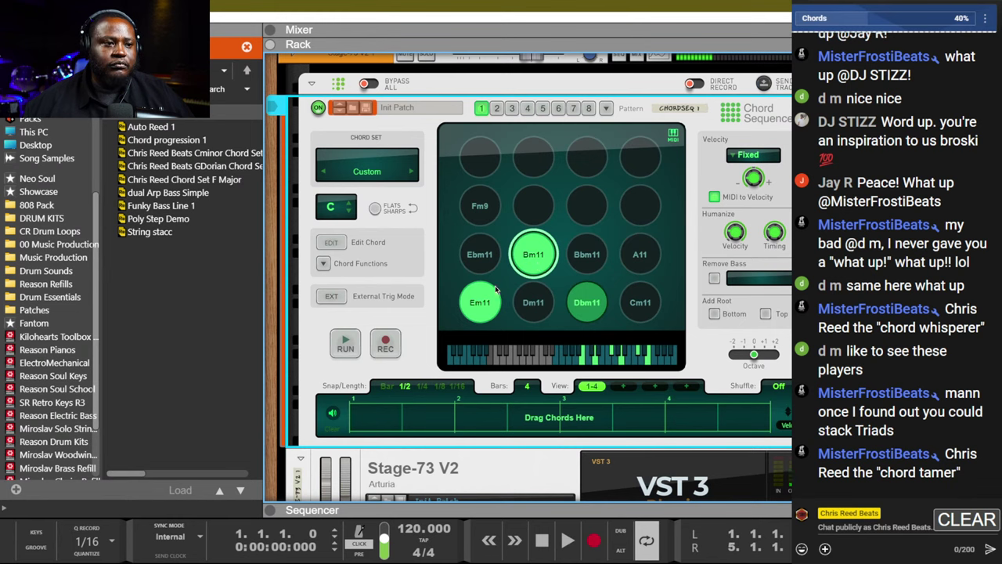
# Play through the progression Em11, Dm11, Cm11, Bbm11, Ebm11 and Fm9.
pyautogui.click(479, 307)
pyautogui.click(542, 303)
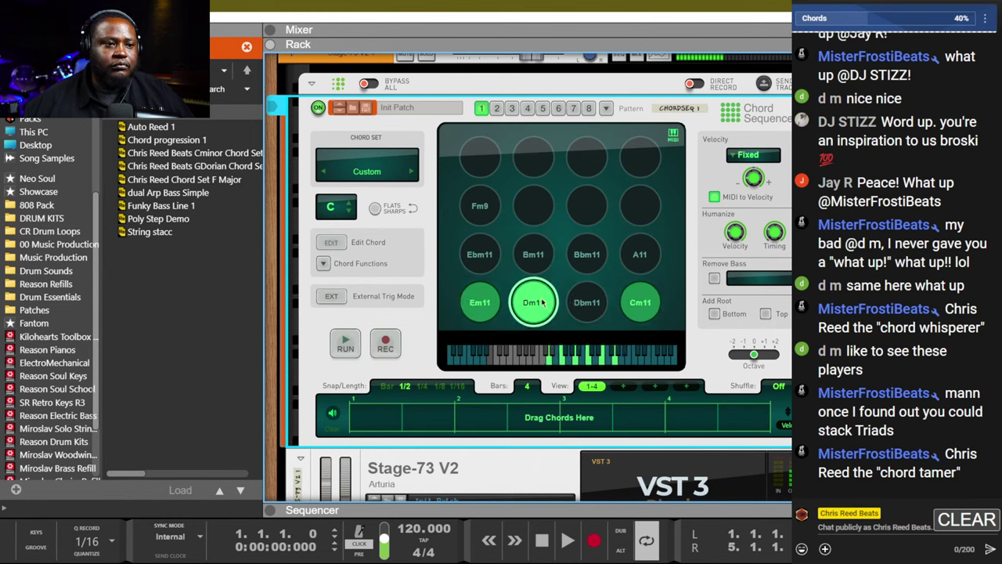
pyautogui.click(633, 307)
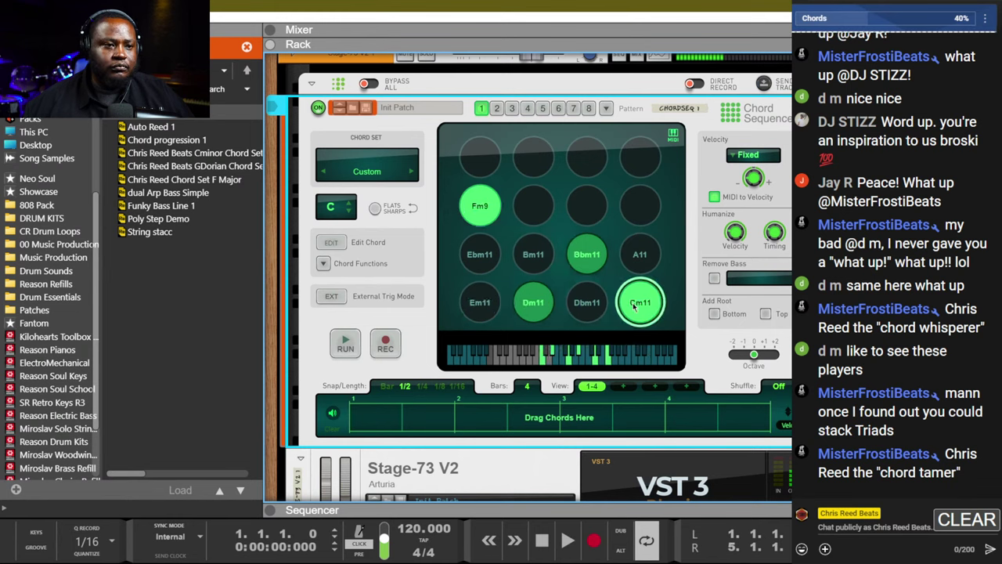
pyautogui.click(604, 268)
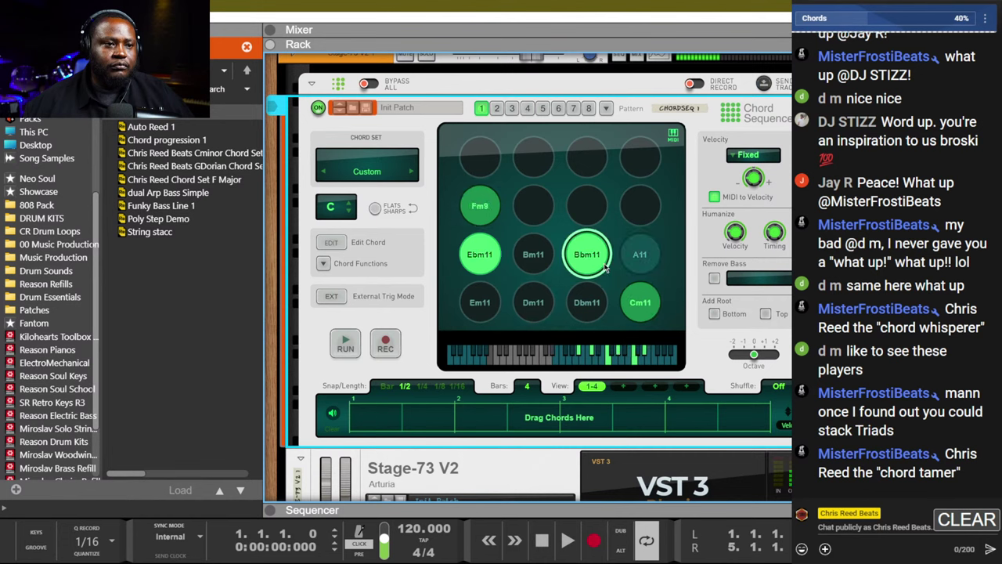
pyautogui.click(485, 255)
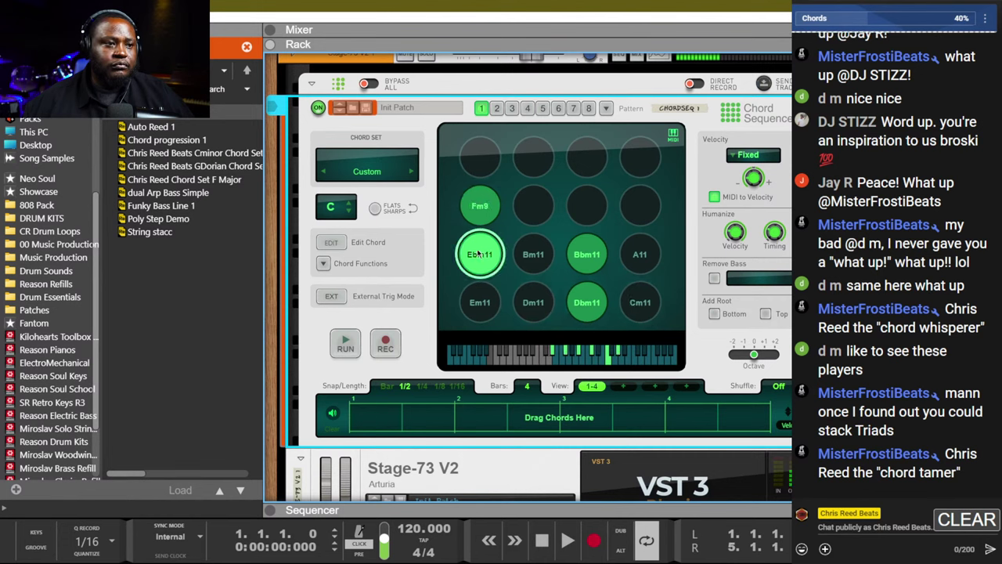
pyautogui.click(487, 206)
# Compare the moves from Em11 to Dbm11 and from Em11 to A11.
pyautogui.click(490, 289)
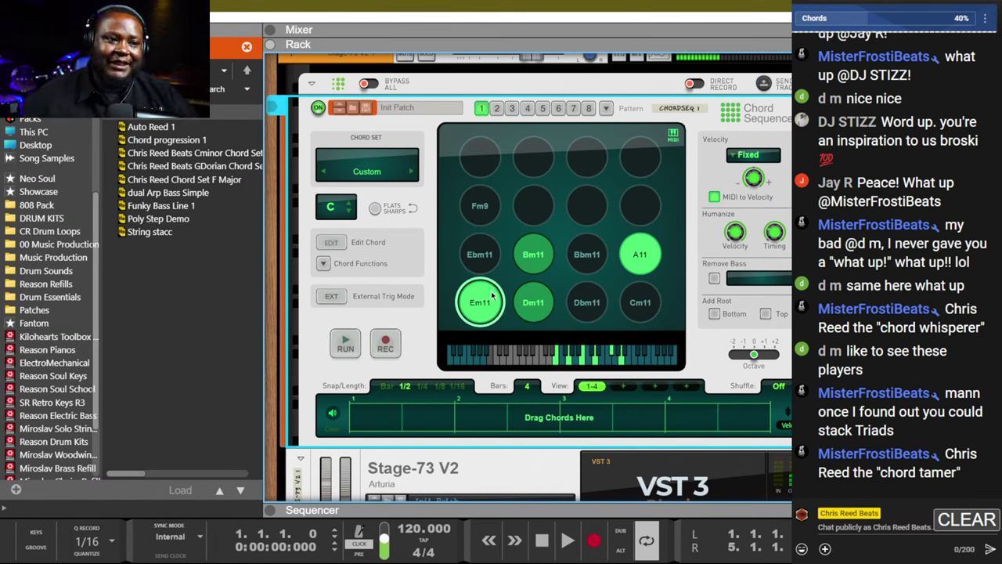
pyautogui.click(586, 298)
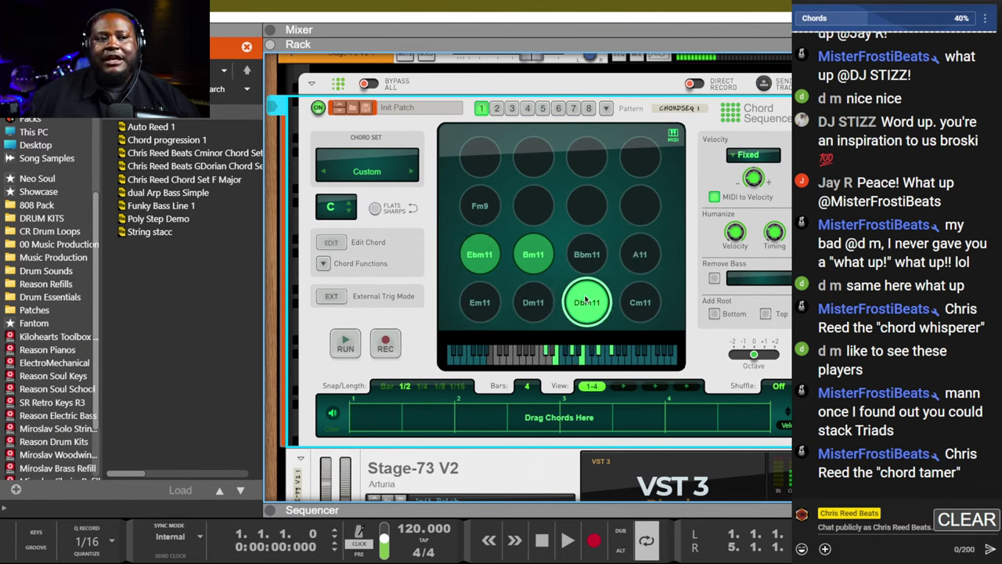
pyautogui.click(491, 302)
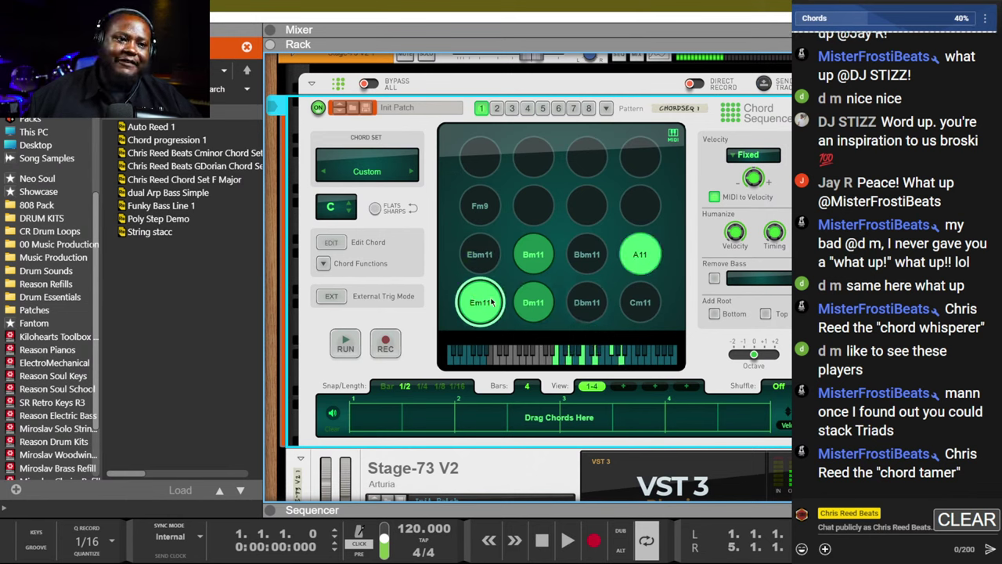
pyautogui.click(640, 253)
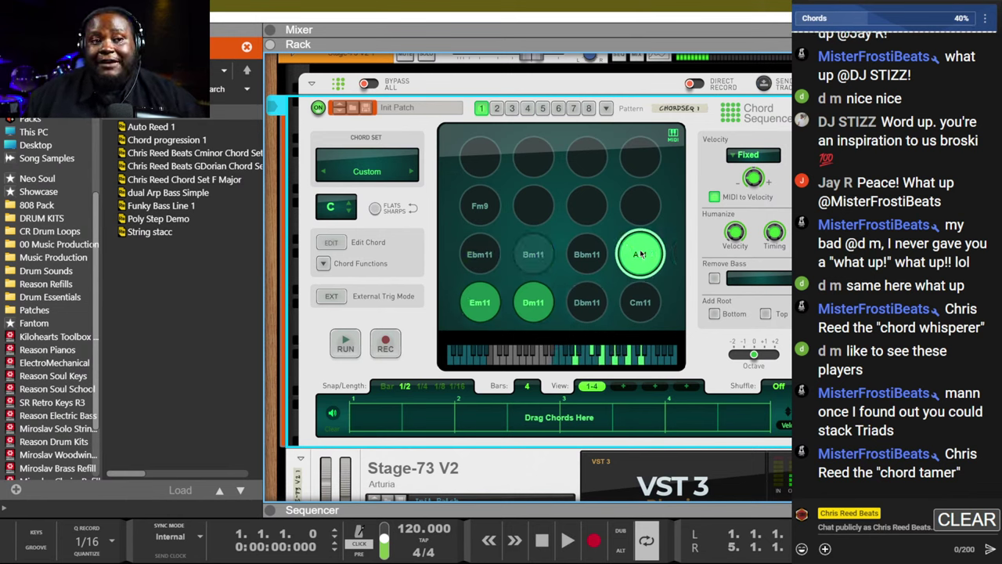
# Play the longer progression Em11, A11, Dm11, Cm11, Bbm11 and Ebm11.
pyautogui.click(492, 303)
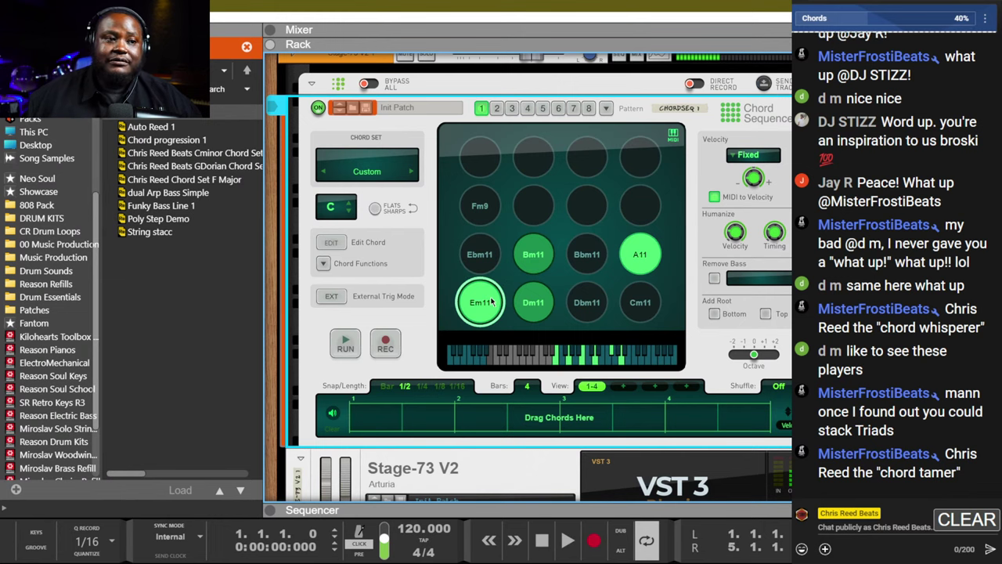
pyautogui.click(643, 250)
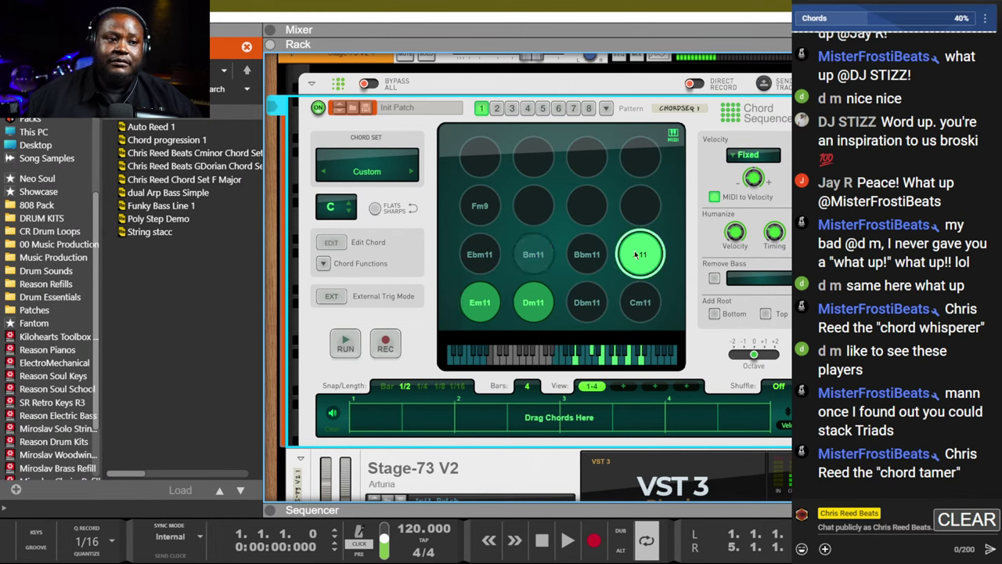
pyautogui.click(548, 307)
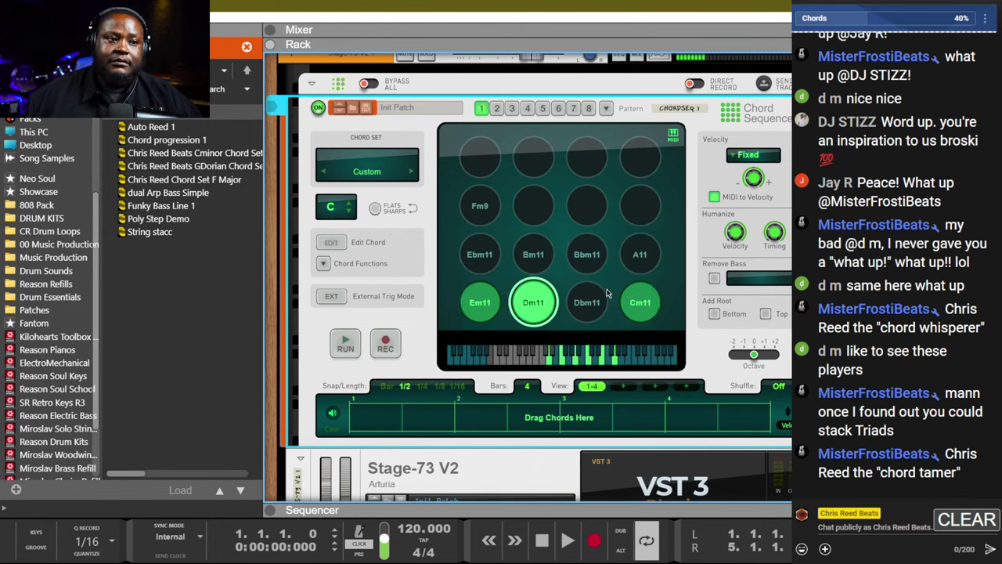
pyautogui.click(642, 303)
pyautogui.click(586, 252)
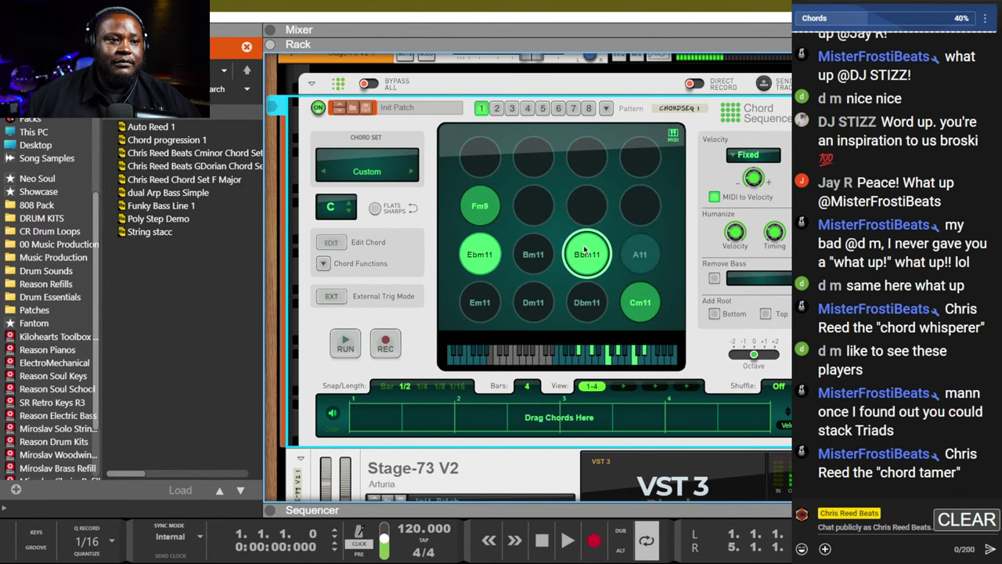
pyautogui.click(518, 256)
pyautogui.click(493, 257)
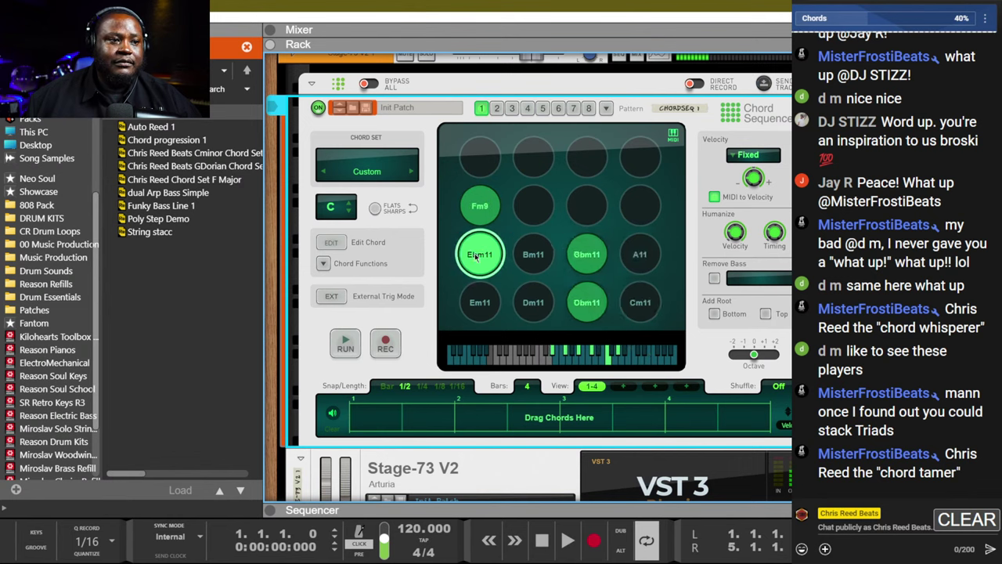
# Audition Em11 and Fm9, followed by Dm11, Dbm11 and Cm11 on the bottom row.
pyautogui.click(491, 307)
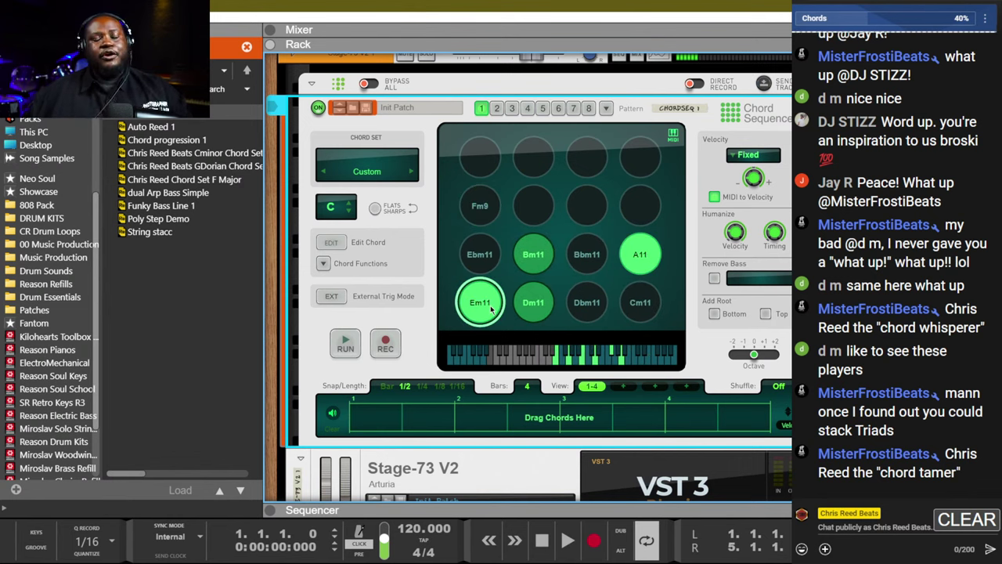
pyautogui.click(493, 216)
pyautogui.click(546, 306)
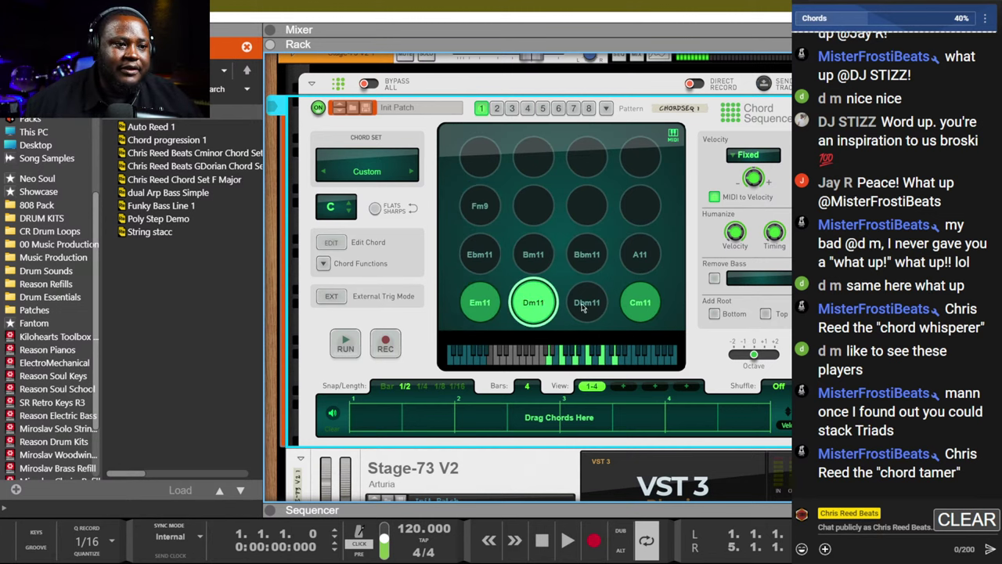
pyautogui.click(582, 307)
pyautogui.click(640, 302)
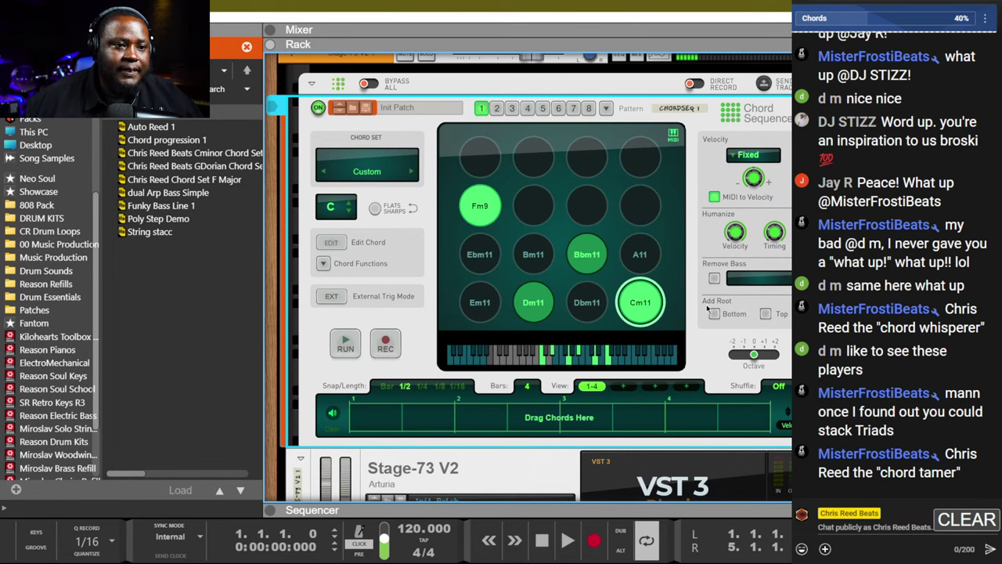
# Add the root note at the bottom of the chords and check it on Em11 and Dm11.
pyautogui.click(474, 311)
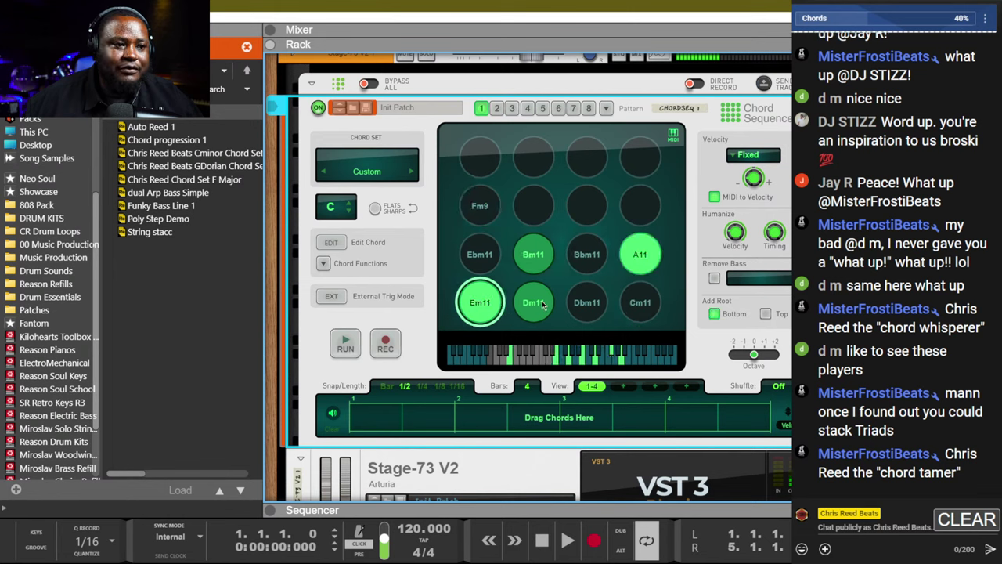
pyautogui.click(543, 307)
pyautogui.click(480, 306)
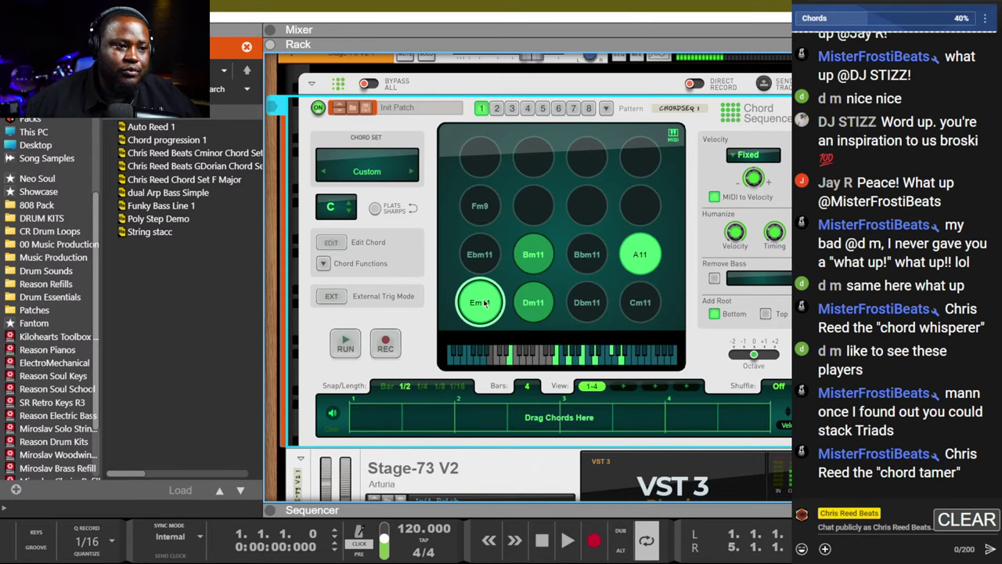
# Open the Stage-73 V2 instrument's interface and flip the piano's model switch to the variant with a Tone knob.
pyautogui.scroll(-3, 504, 341)
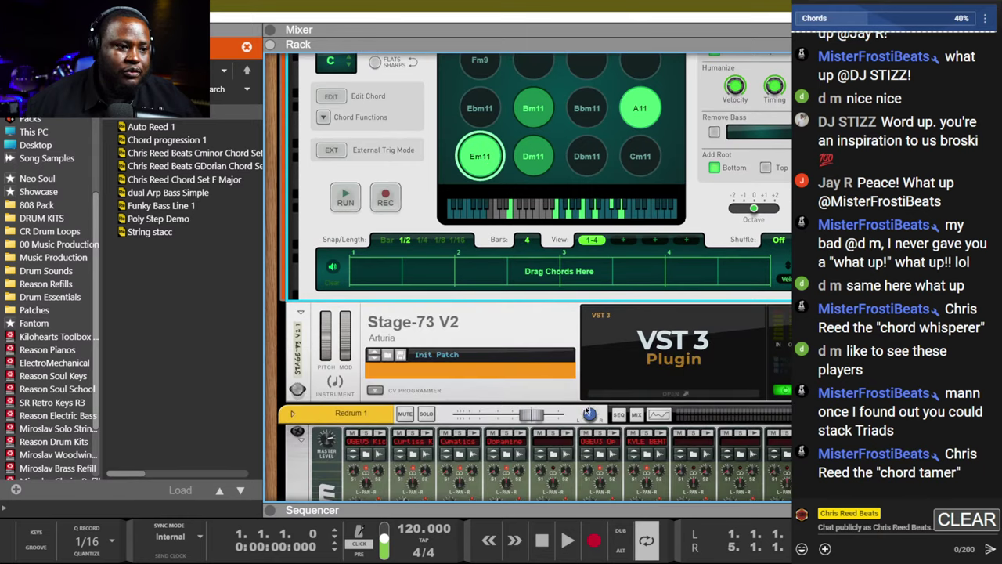
pyautogui.click(658, 394)
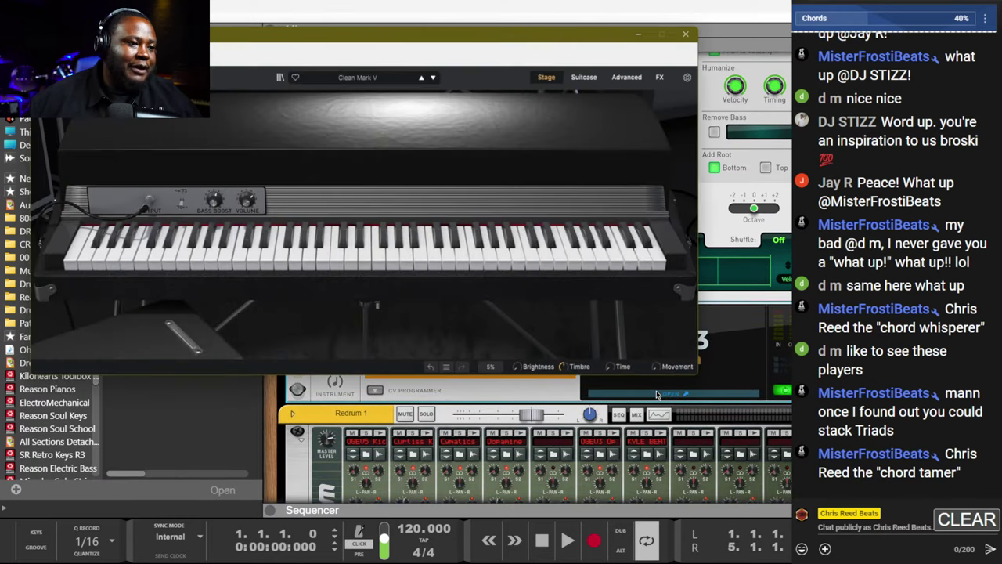
pyautogui.click(181, 208)
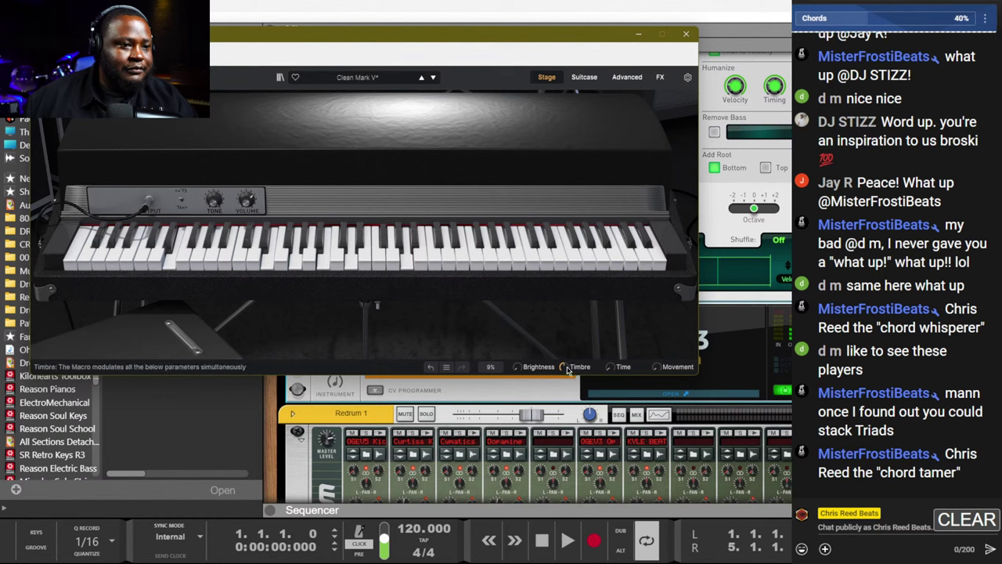
# Raise the Stage-73 V2 Movement macro to roughly three quarters and close the instrument window.
pyautogui.moveTo(656, 366)
pyautogui.scroll(10, 656, 367)
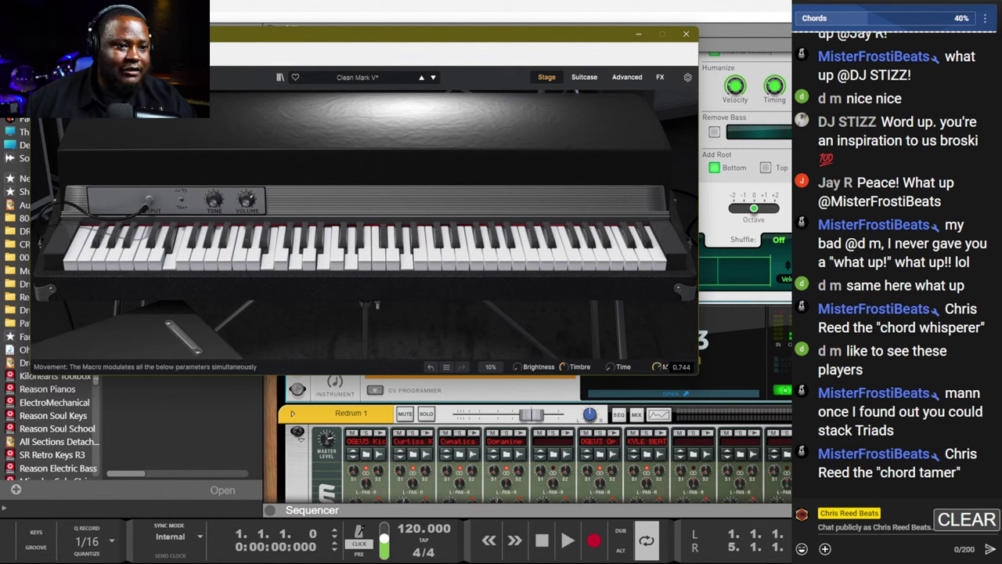
pyautogui.scroll(2, 656, 367)
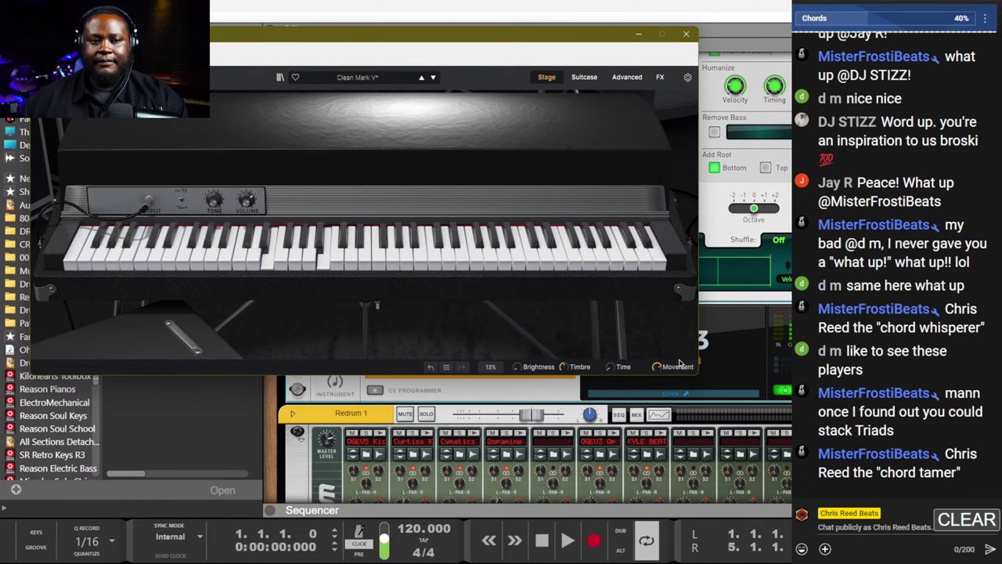
pyautogui.click(686, 33)
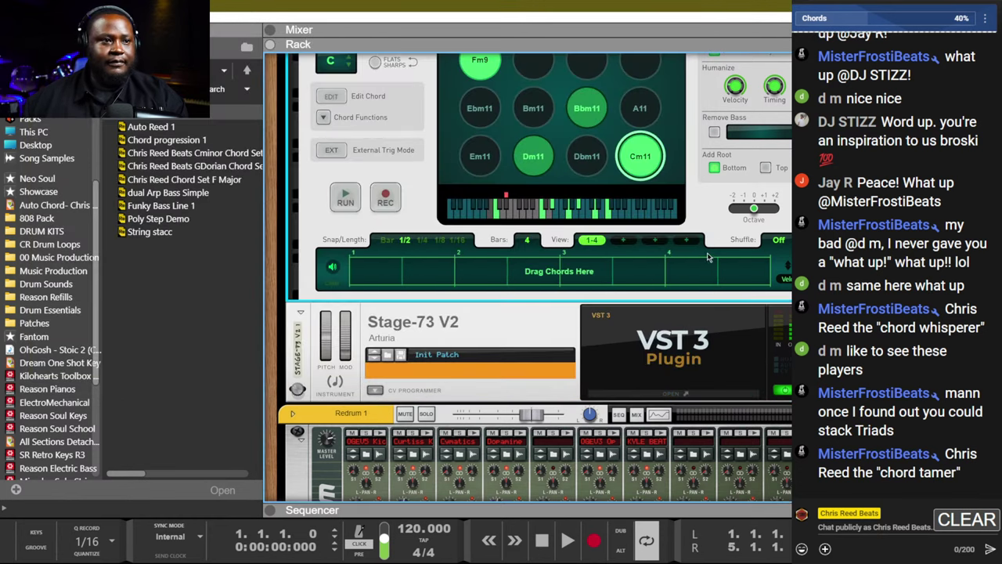
# Enable chord editing in the Chord Sequencer and audition the Fm9, Ebm11, Dbm11 and A11 pads.
pyautogui.scroll(5, 509, 290)
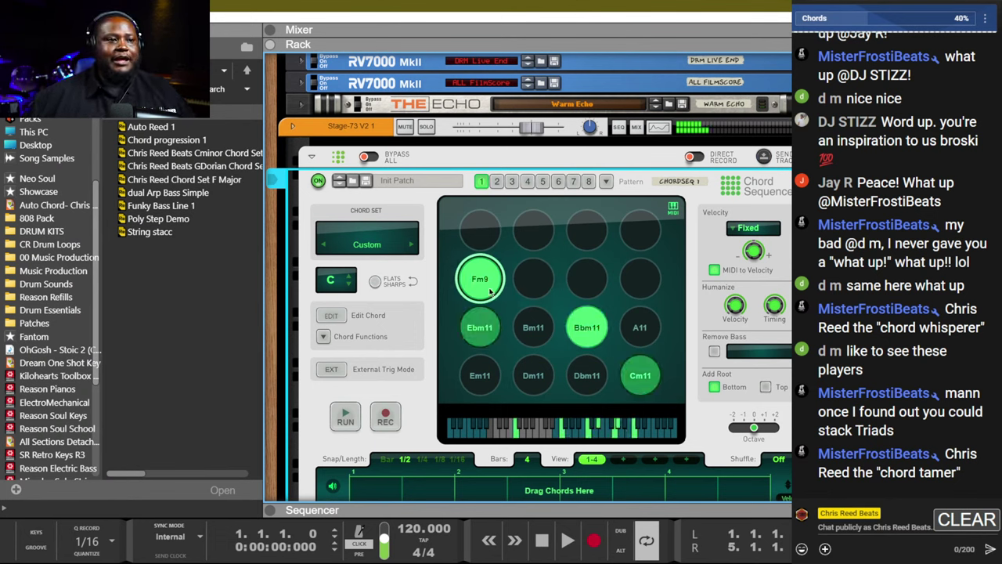
pyautogui.click(329, 317)
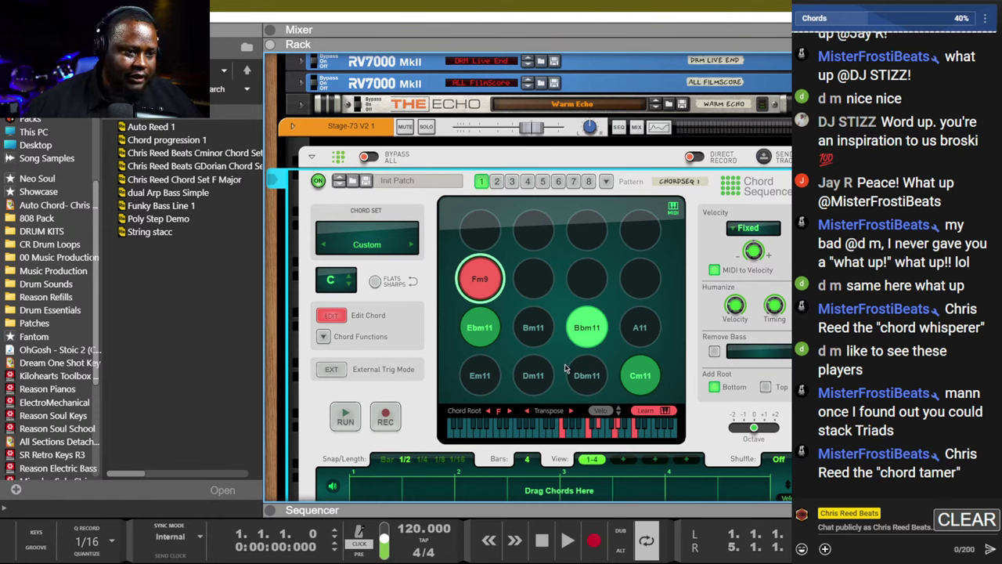
pyautogui.click(474, 270)
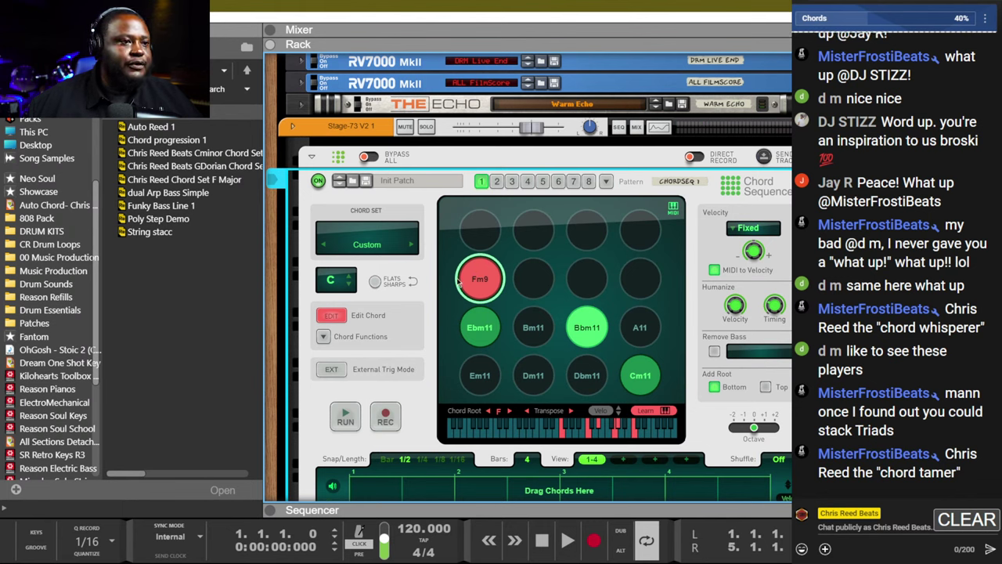
pyautogui.click(463, 284)
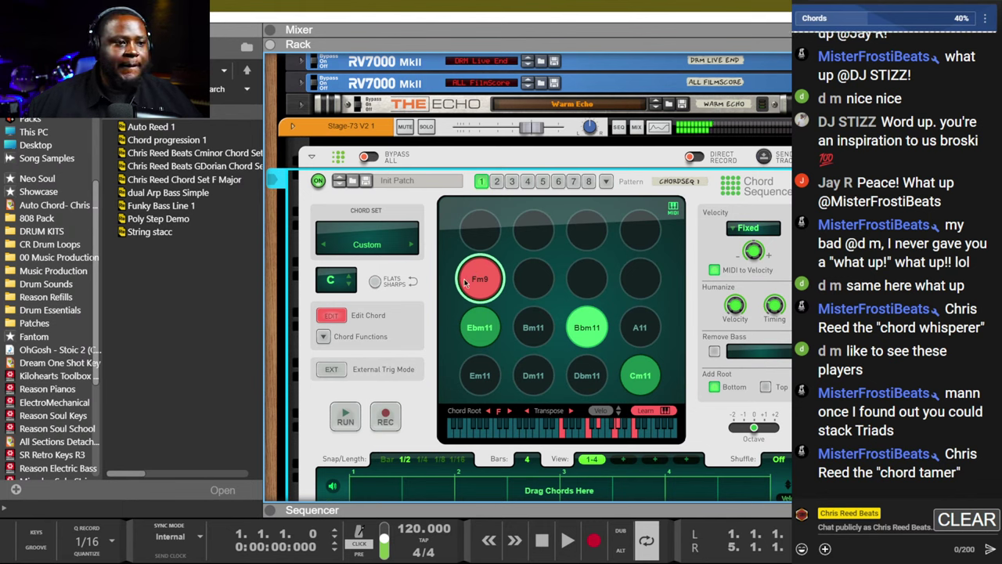
pyautogui.click(480, 325)
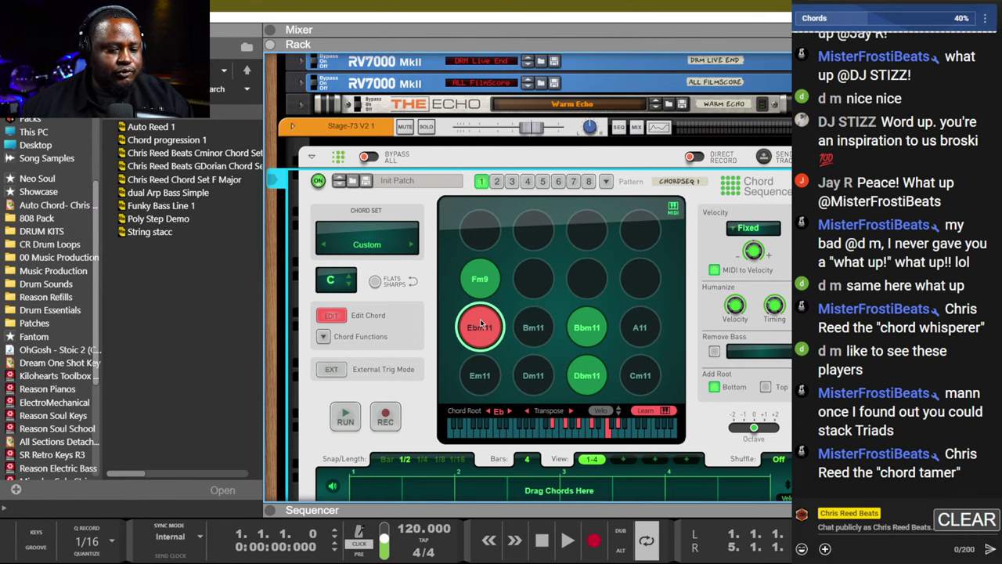
pyautogui.click(481, 282)
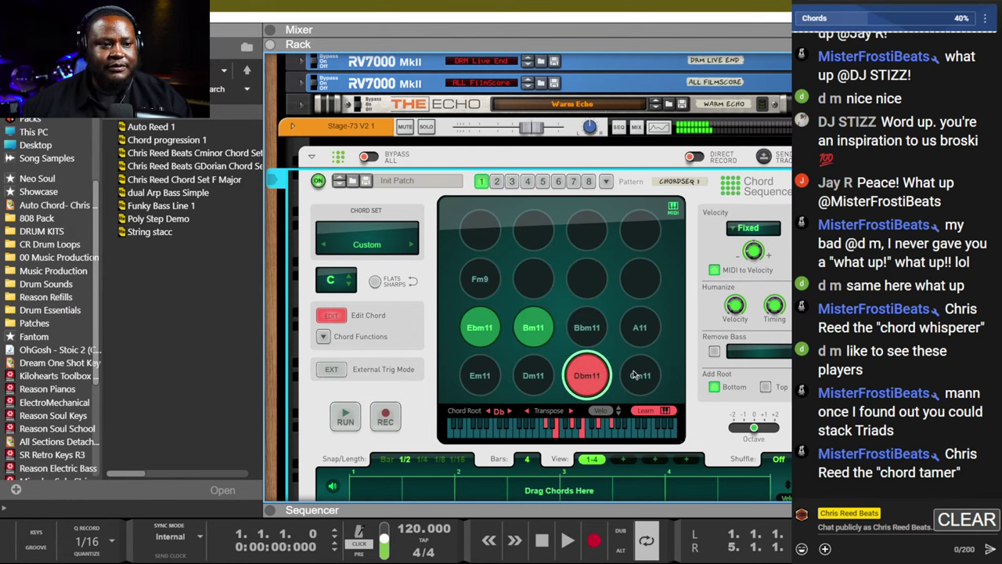
pyautogui.click(653, 335)
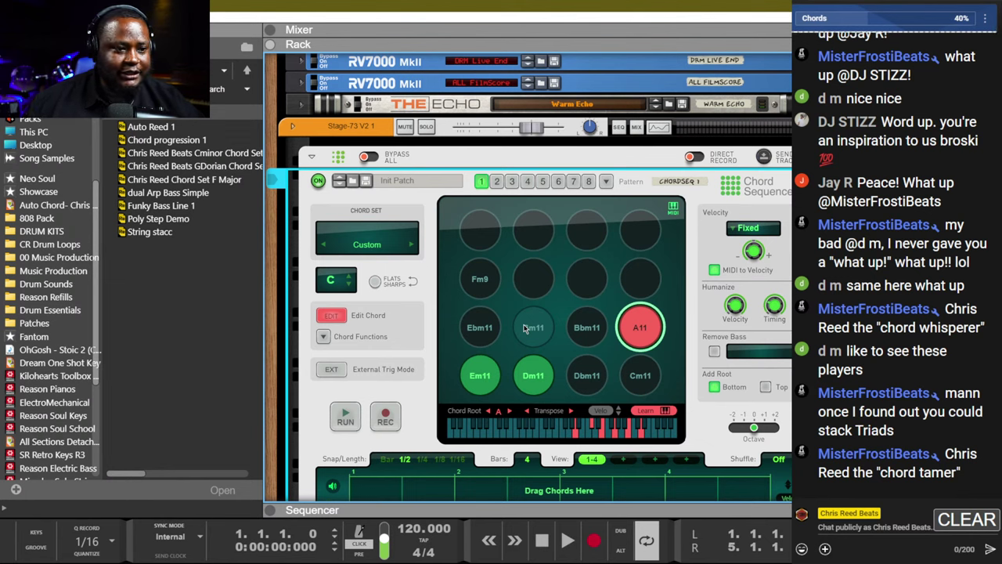
# Replace Fm9 with Abm11 and program the rest of that row as Gm11, Gbm11 and Fm11.
pyautogui.click(482, 279)
pyautogui.scroll(4, 482, 275)
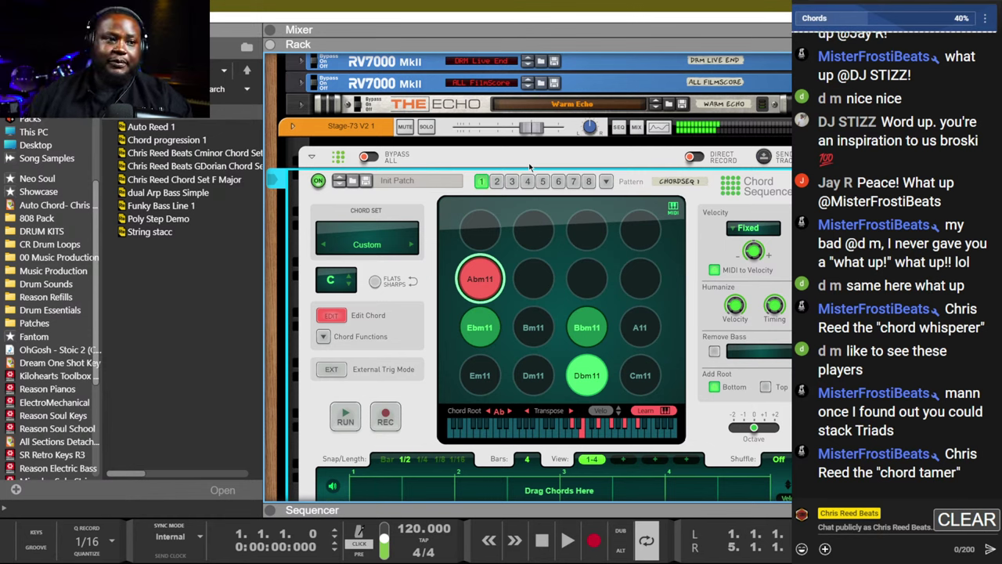
pyautogui.click(535, 281)
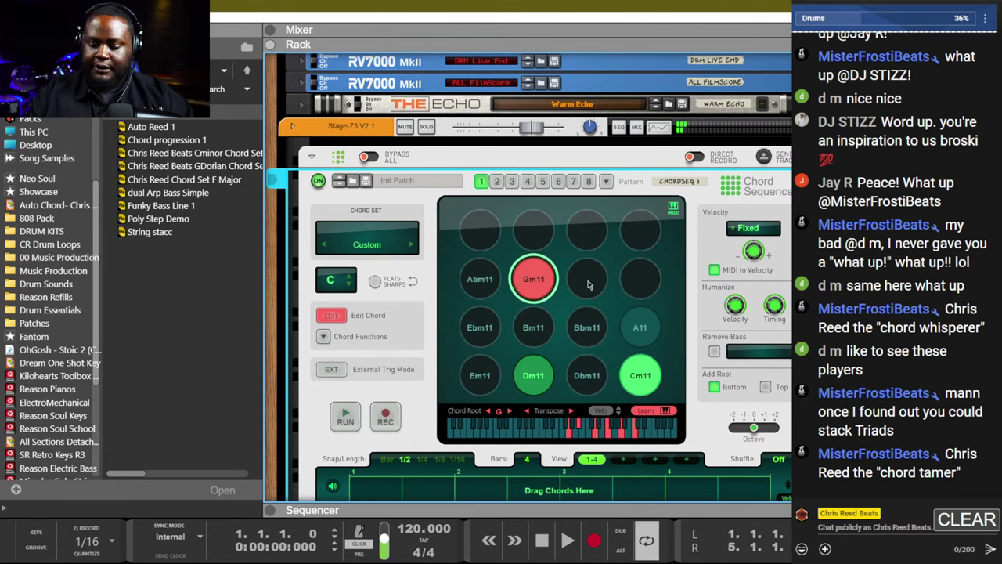
pyautogui.click(587, 280)
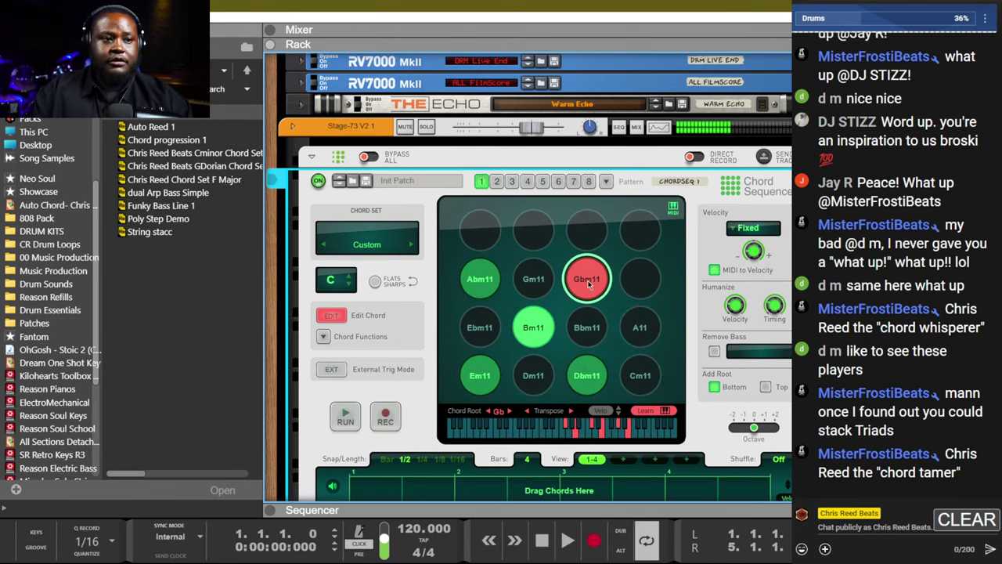
pyautogui.click(640, 278)
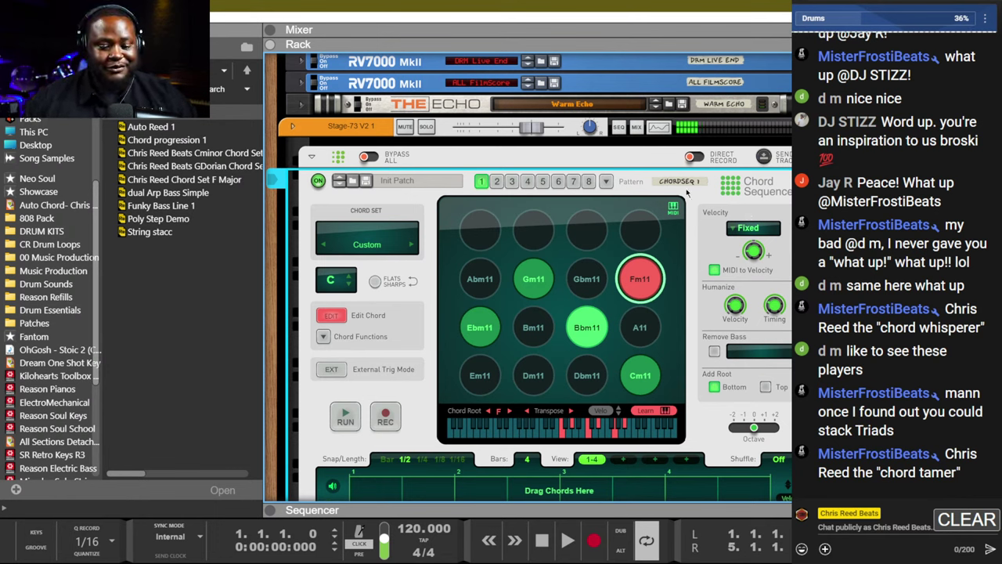
# Program the empty top row of pads as G7alt, F7alt, Bb7alt and B7alt, and leave chord editing.
pyautogui.click(472, 239)
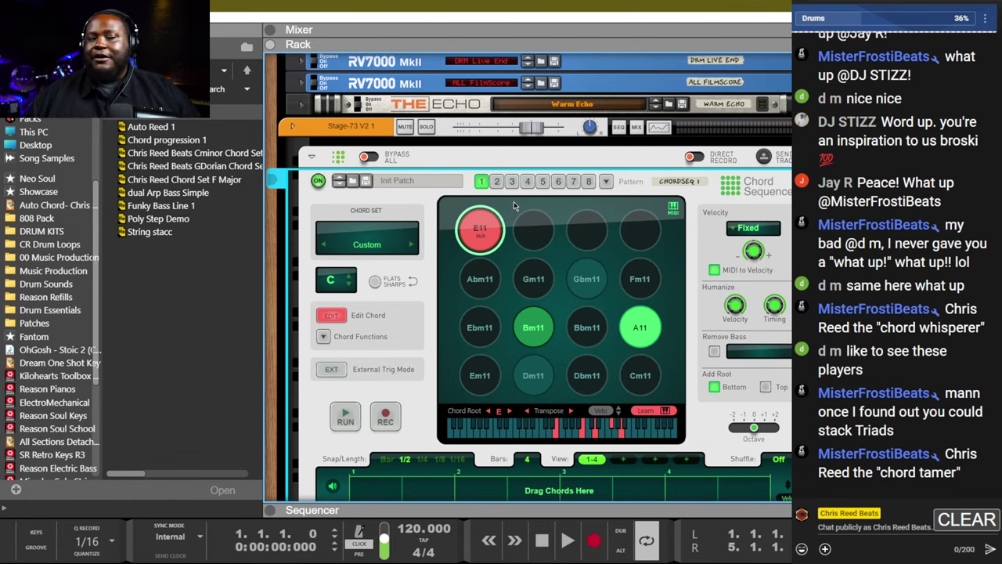
pyautogui.click(494, 236)
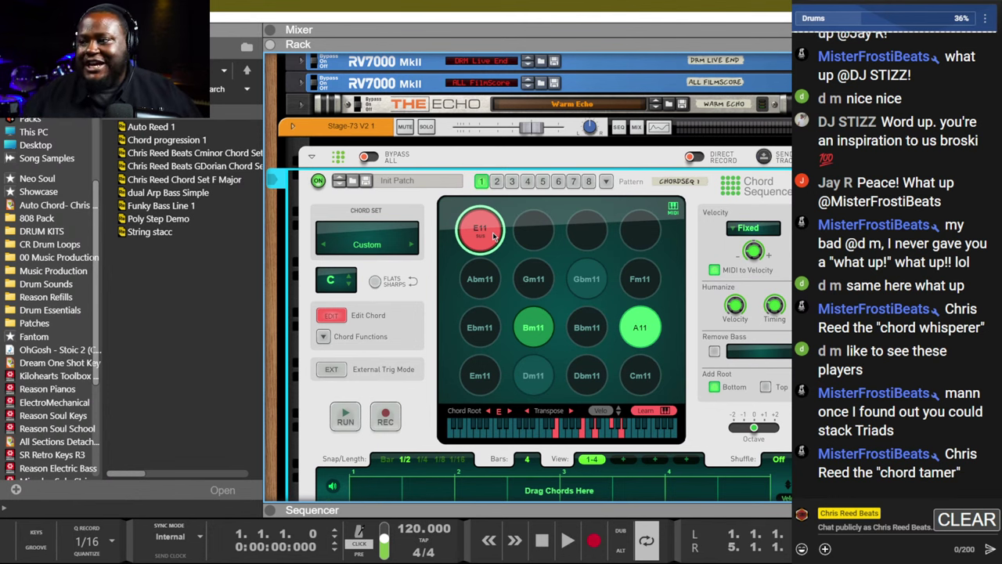
pyautogui.click(465, 233)
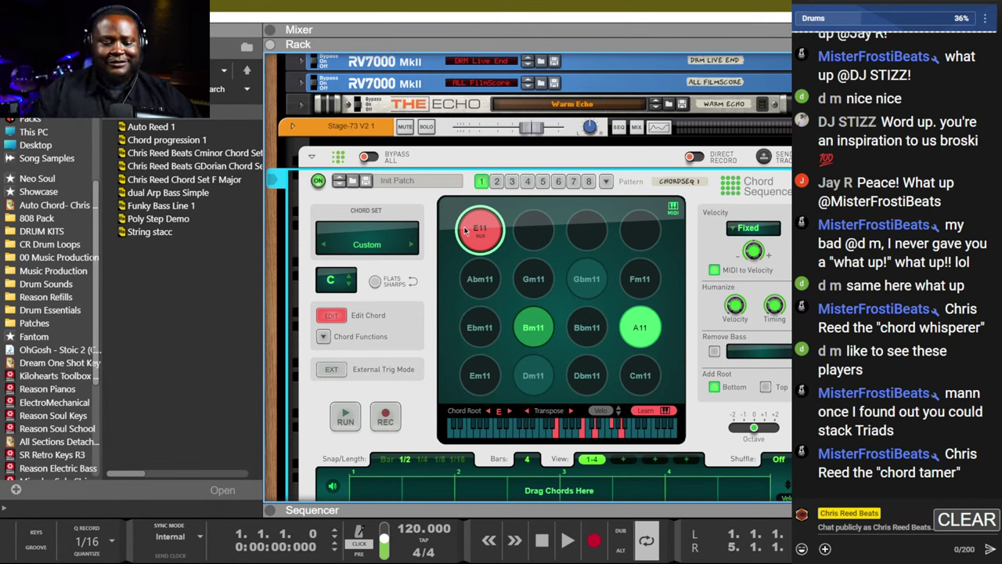
pyautogui.click(526, 226)
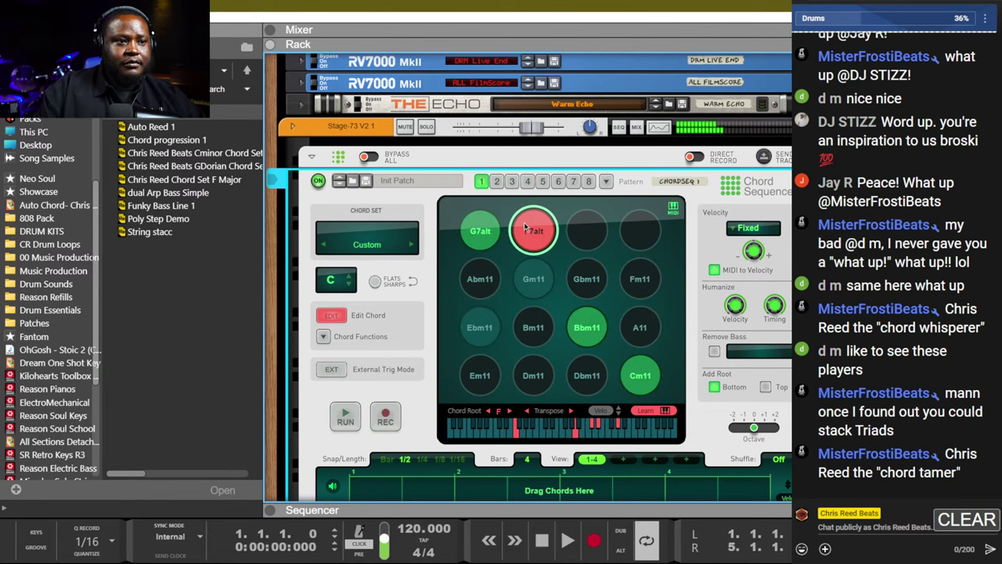
pyautogui.click(578, 240)
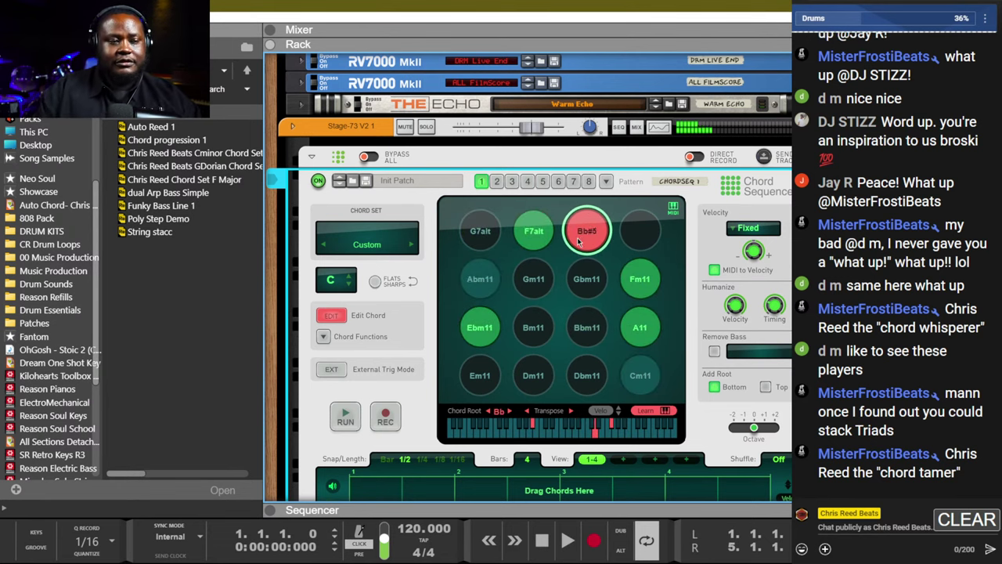
pyautogui.click(640, 237)
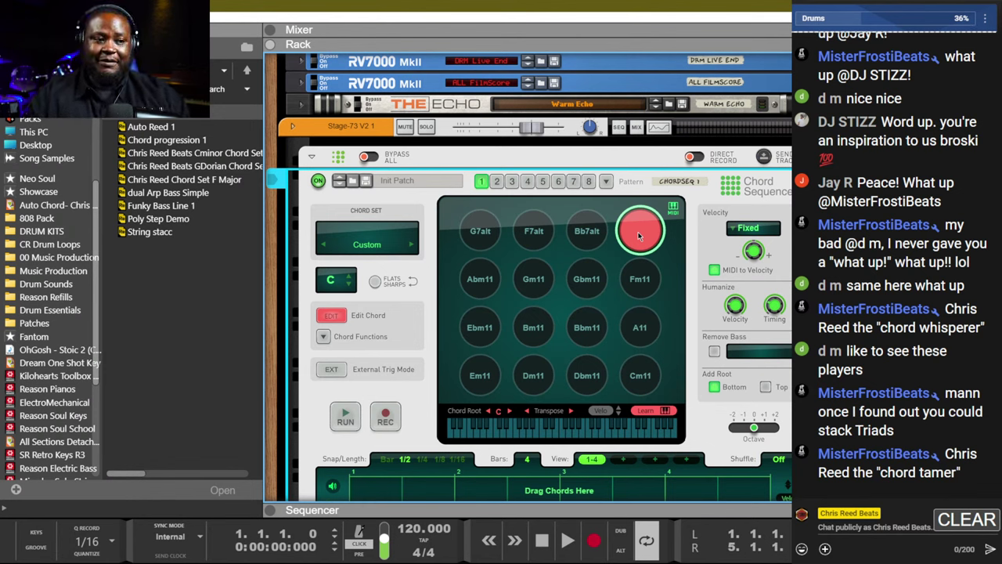
pyautogui.click(639, 235)
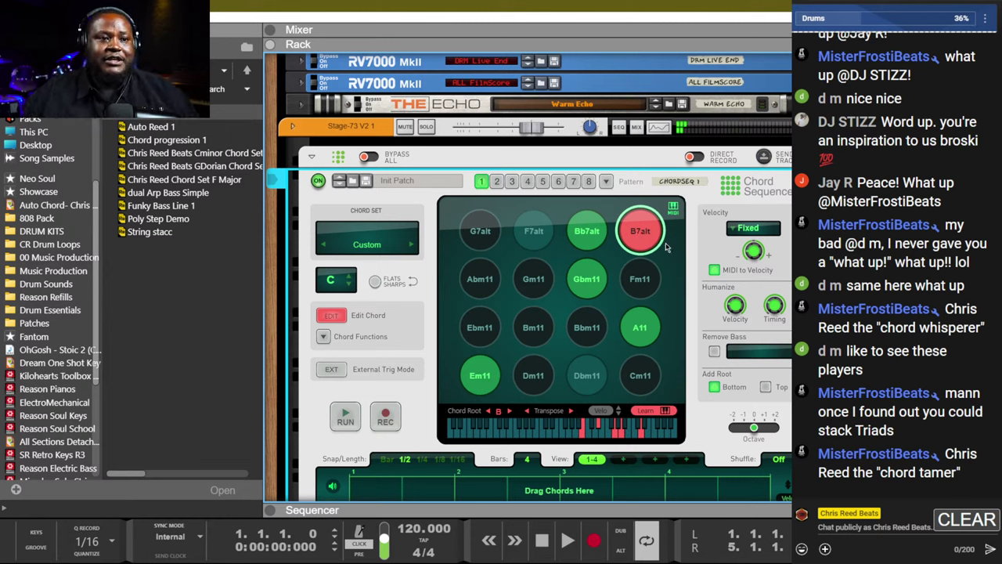
pyautogui.click(644, 239)
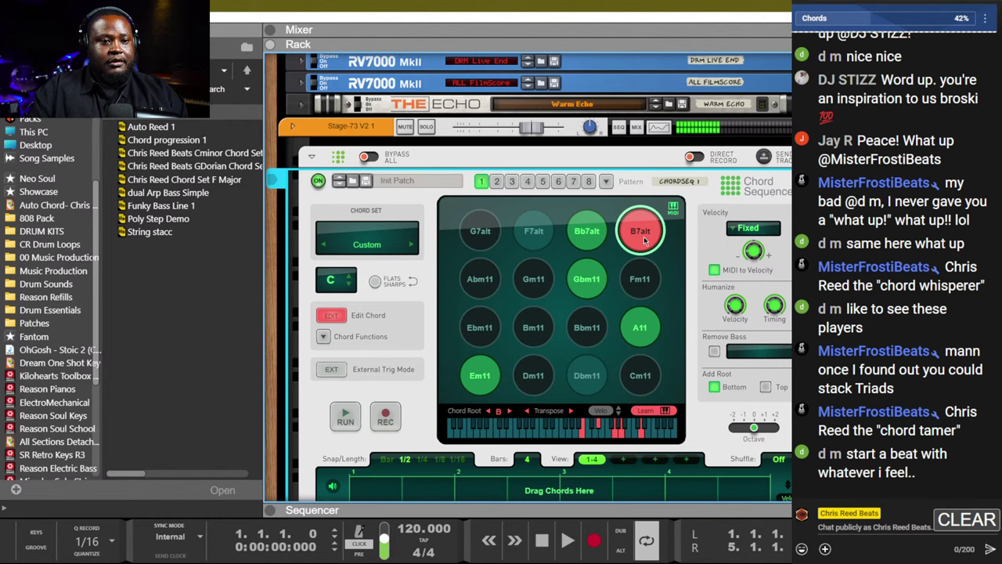
pyautogui.click(321, 315)
# Play the progression Em11, Dm11, Cm11 and F7alt on the finished chord pads.
pyautogui.click(485, 373)
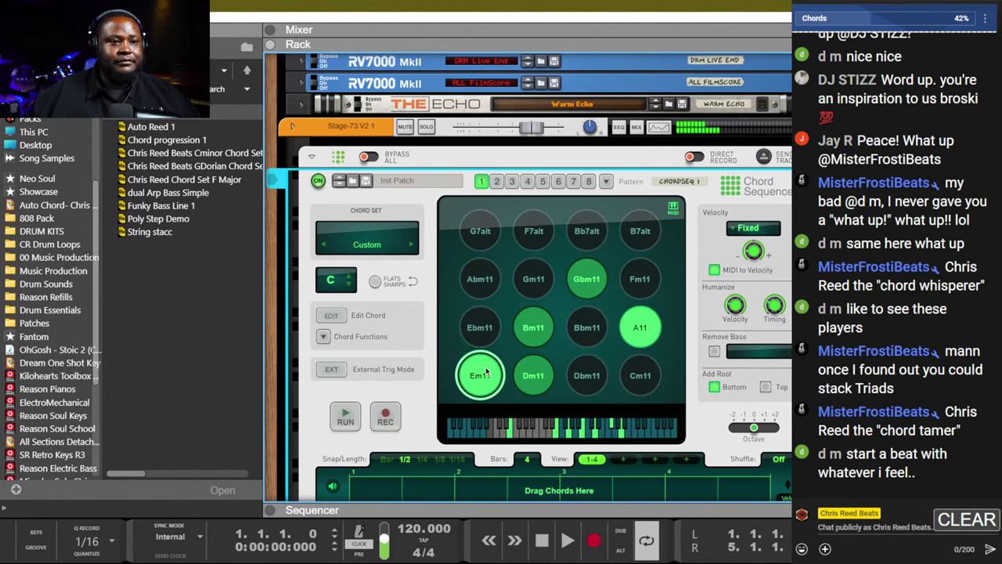
pyautogui.click(531, 374)
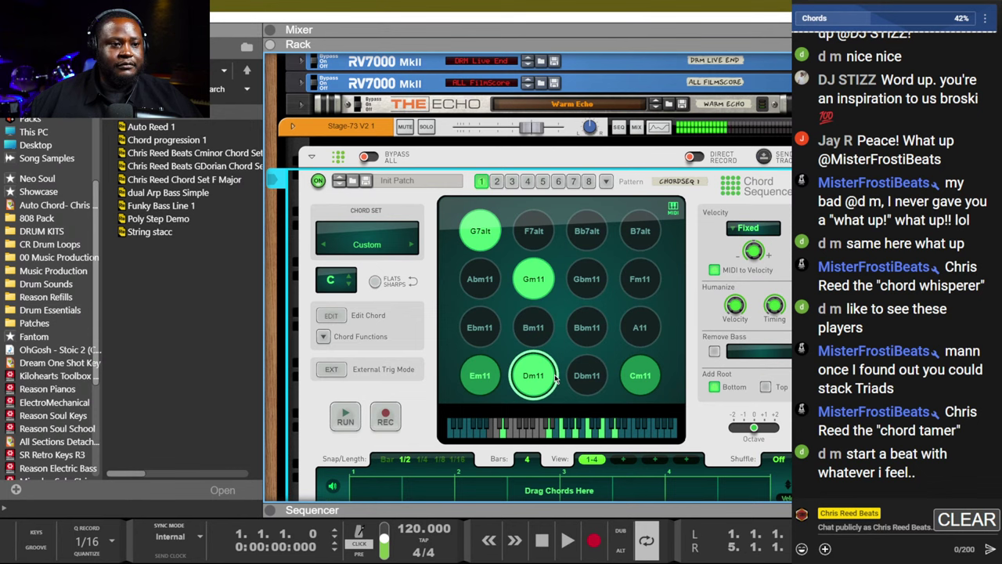
pyautogui.click(631, 374)
pyautogui.click(535, 223)
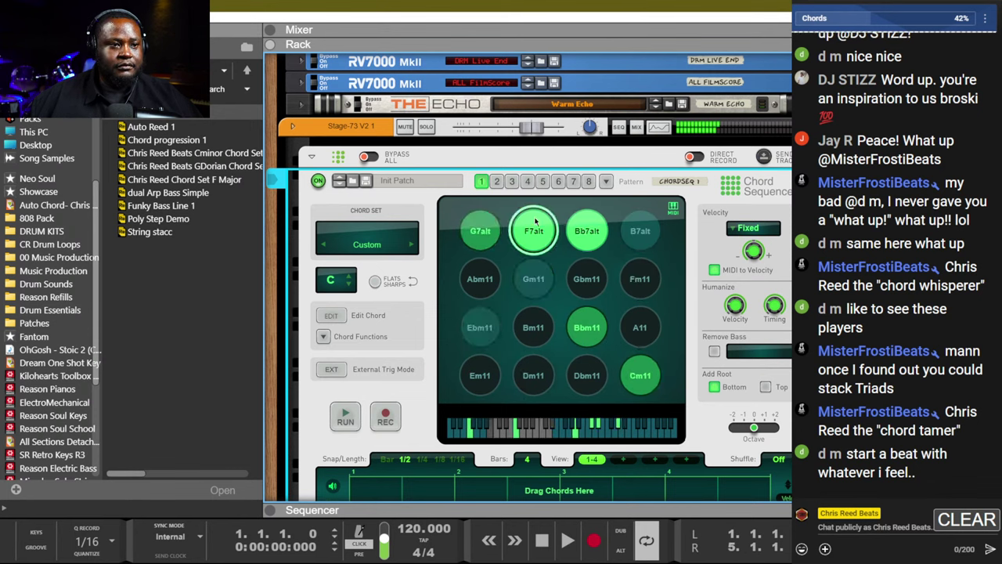
# Play Em11, Cm11, Dm11, Gm11 and Bb7alt, ending the progression on Em11.
pyautogui.click(492, 373)
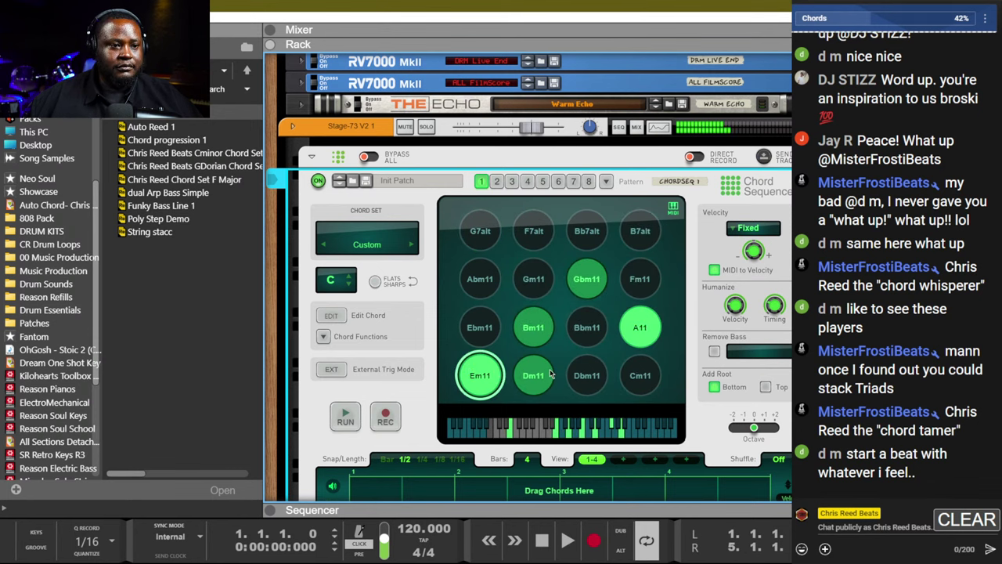
pyautogui.click(631, 373)
pyautogui.click(559, 372)
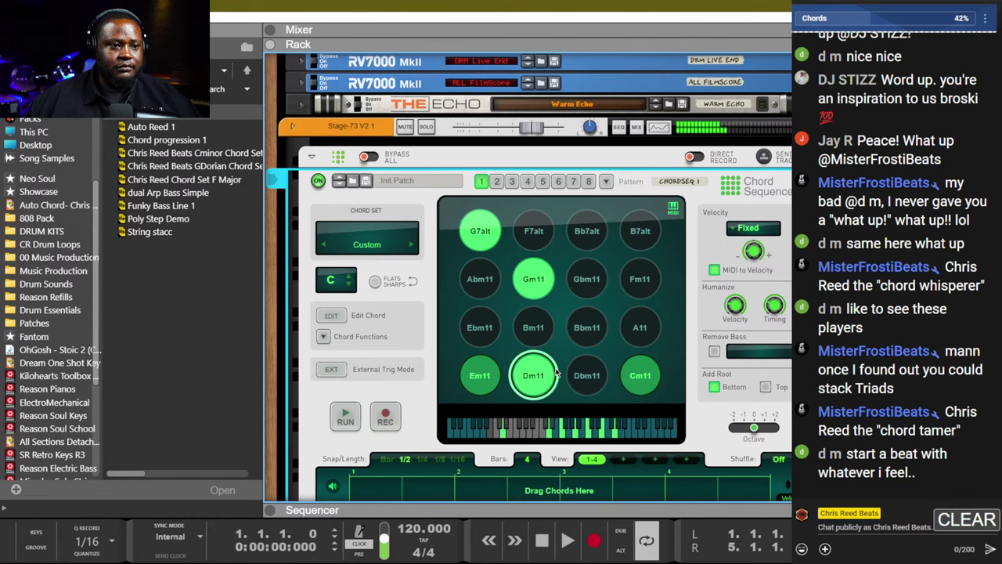
pyautogui.click(548, 266)
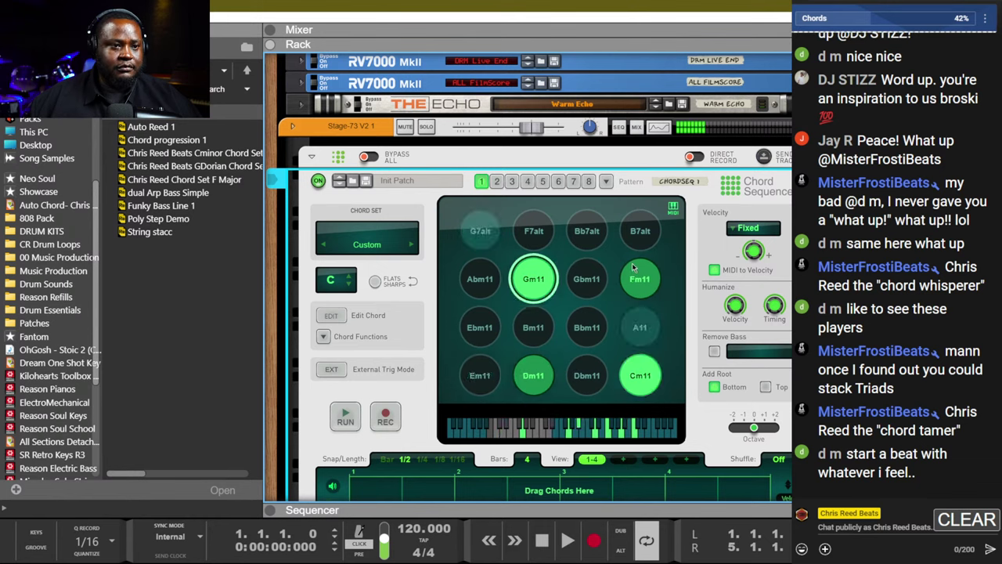
pyautogui.click(600, 245)
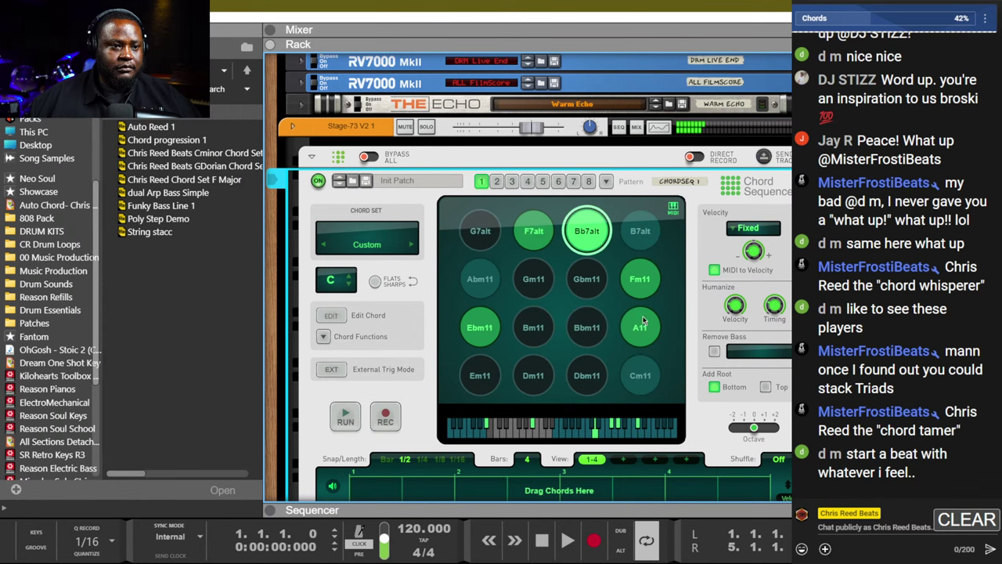
pyautogui.click(491, 374)
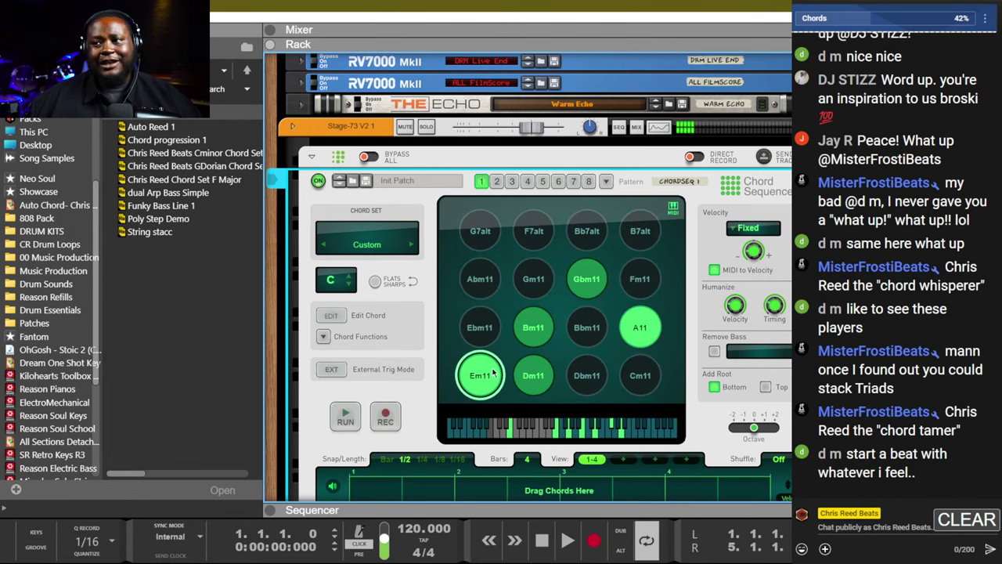
pyautogui.scroll(-2, 493, 373)
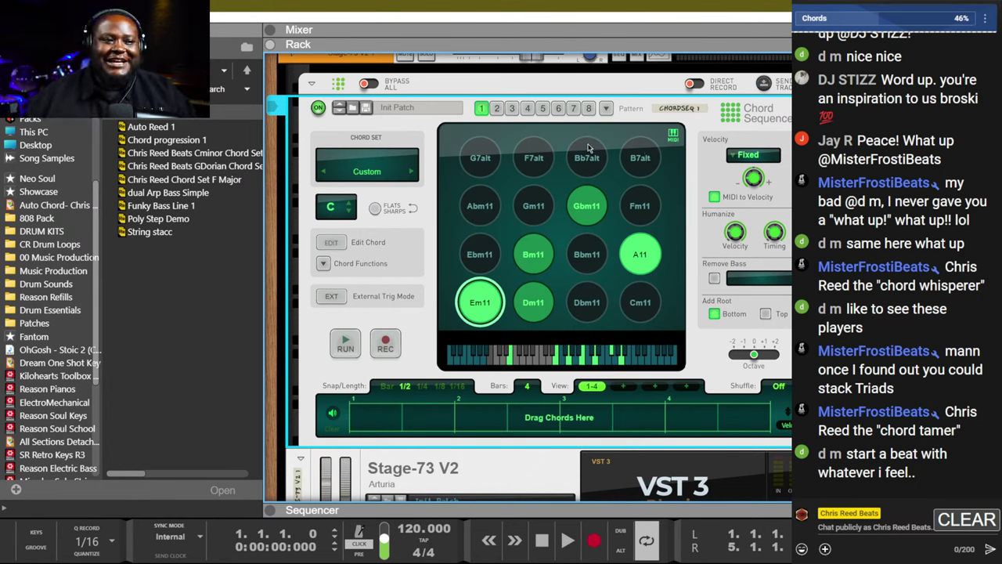
pyautogui.click(495, 296)
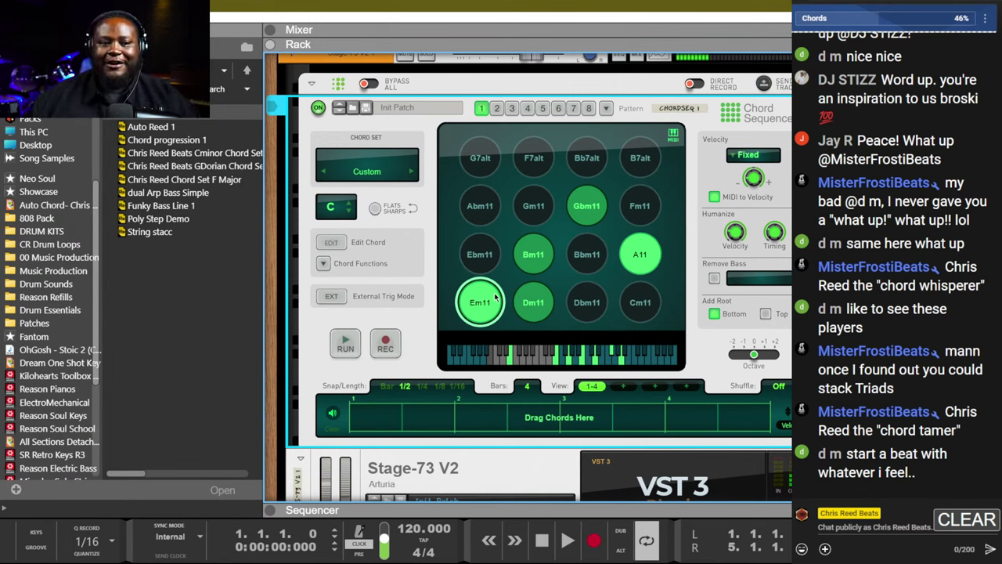
# Add The Echo effect to the Stage-73 V2 instrument in the rack.
pyautogui.scroll(-3, 501, 321)
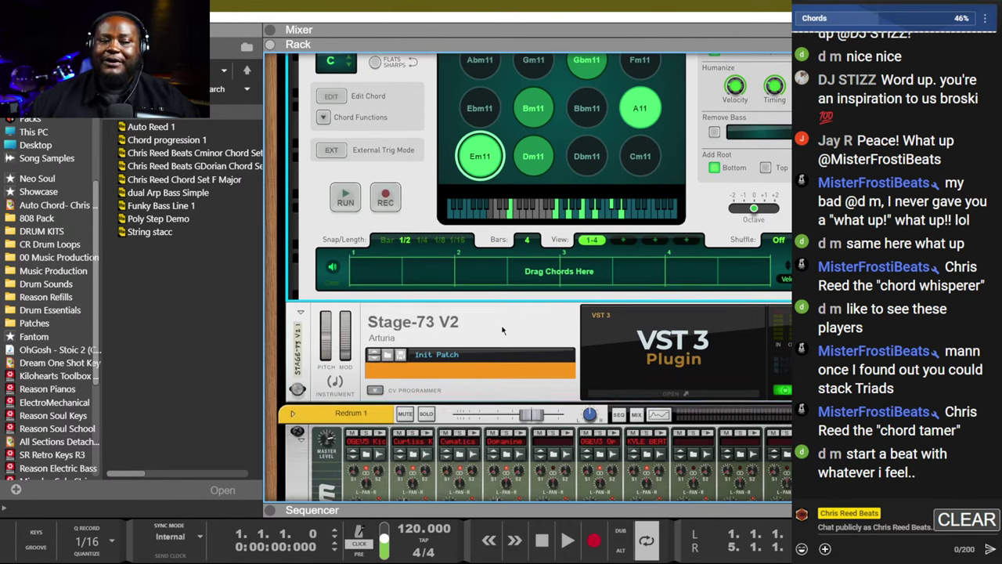
pyautogui.rightClick(502, 330)
pyautogui.moveTo(548, 139)
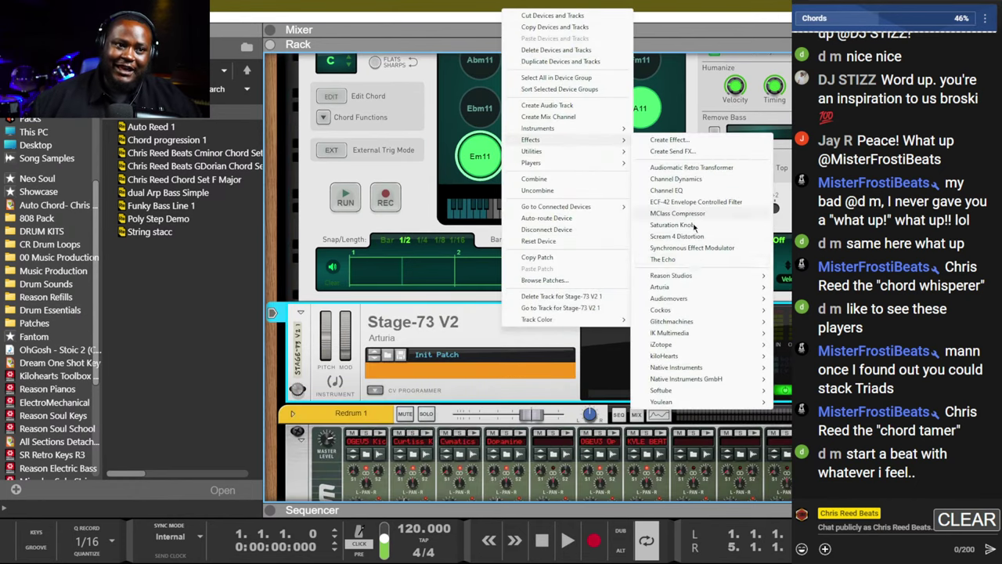
pyautogui.click(696, 260)
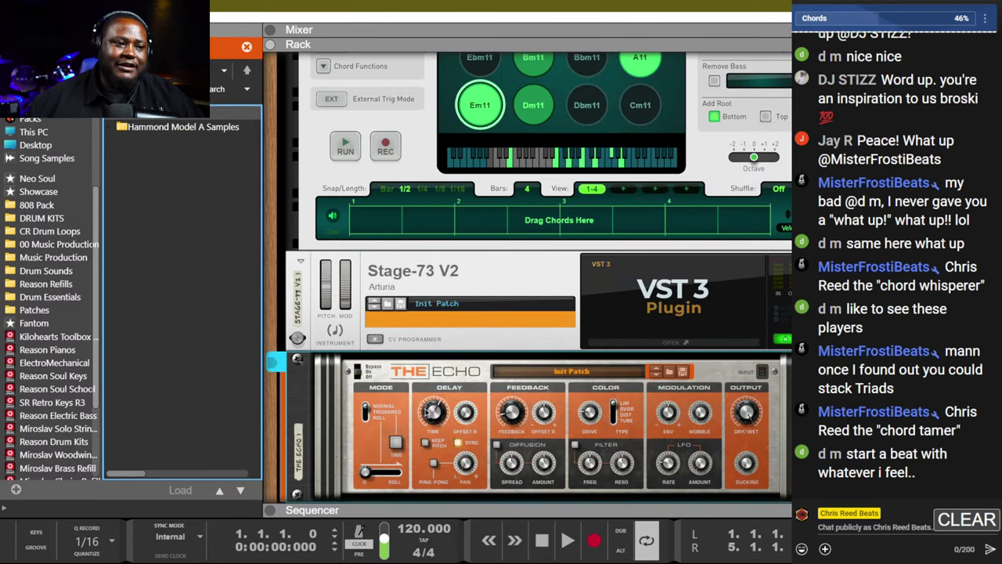
pyautogui.click(429, 412)
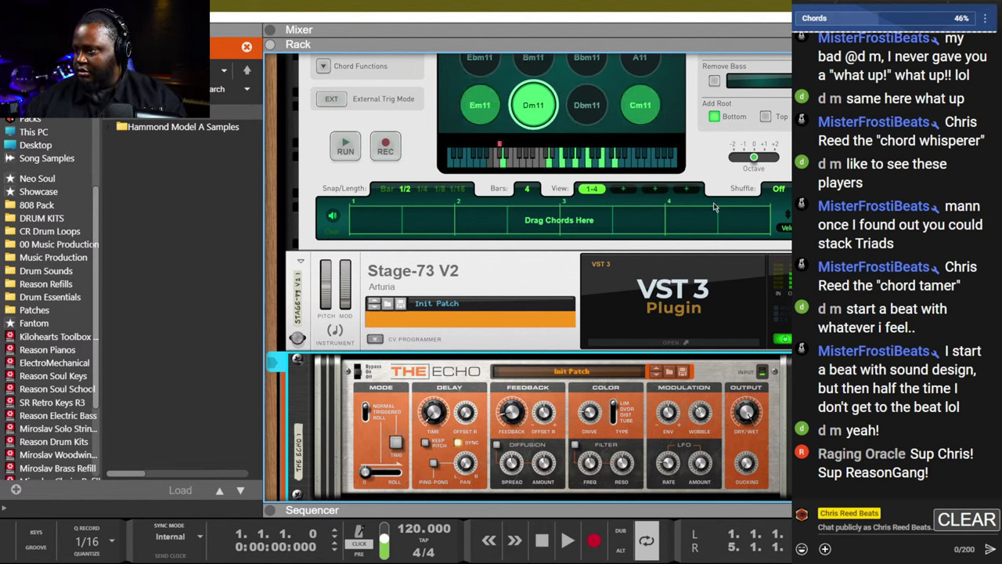
pyautogui.scroll(5, 876, 198)
pyautogui.scroll(-10, 875, 198)
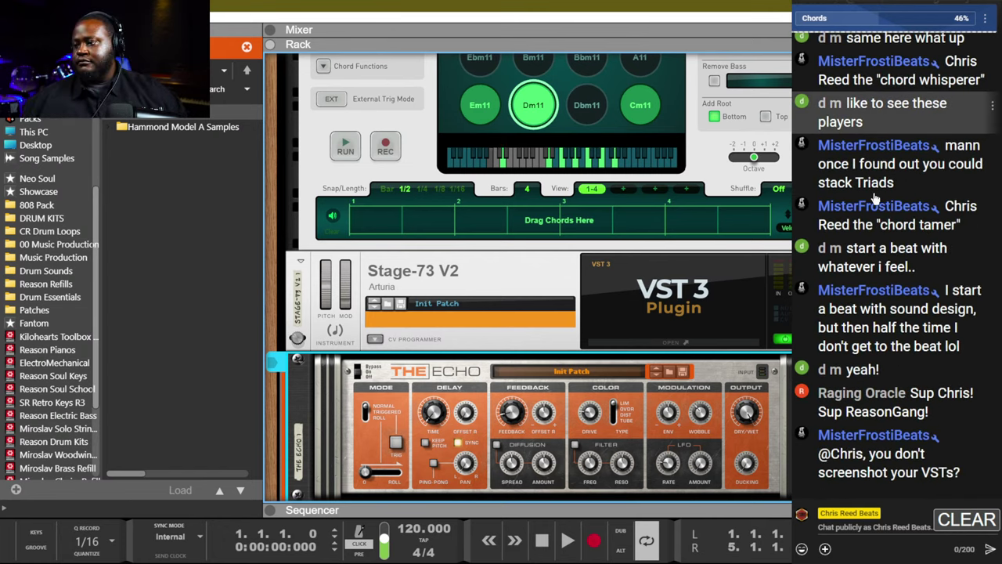
pyautogui.scroll(-2, 678, 295)
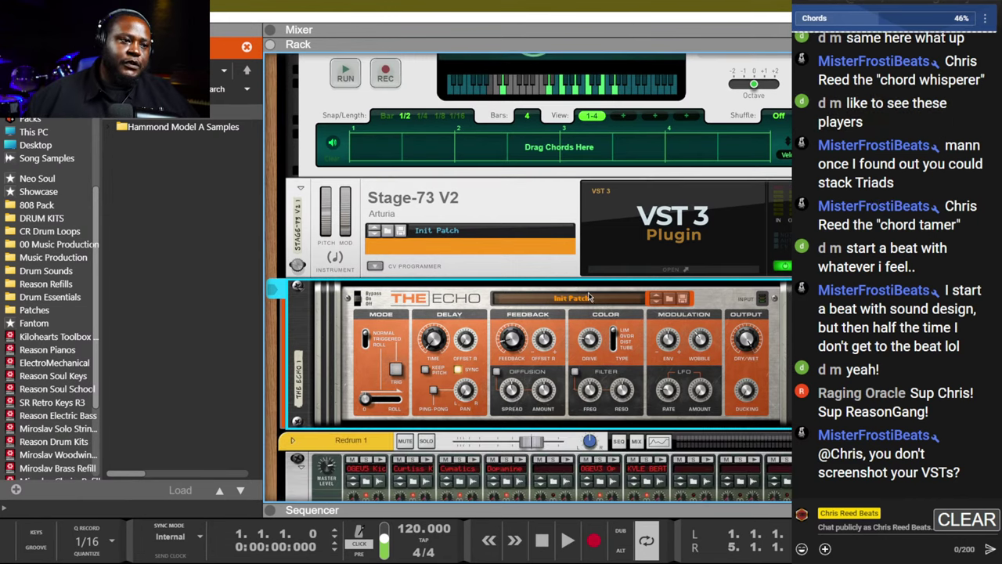
pyautogui.scroll(4, 517, 251)
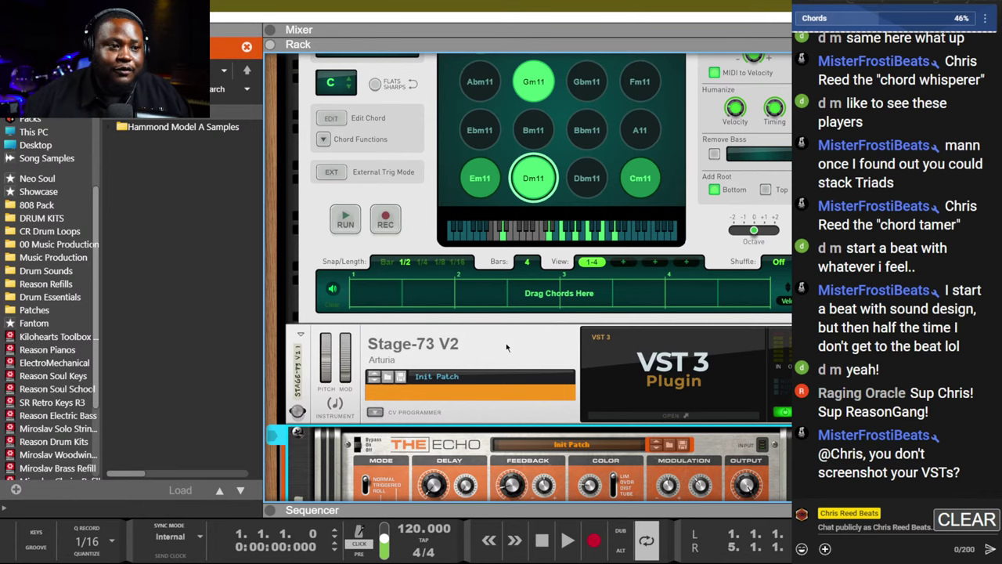
# Open the Stage-73 V2 plugin window so the rack device captures its picture, and close the window.
pyautogui.scroll(-5, 487, 360)
pyautogui.click(429, 137)
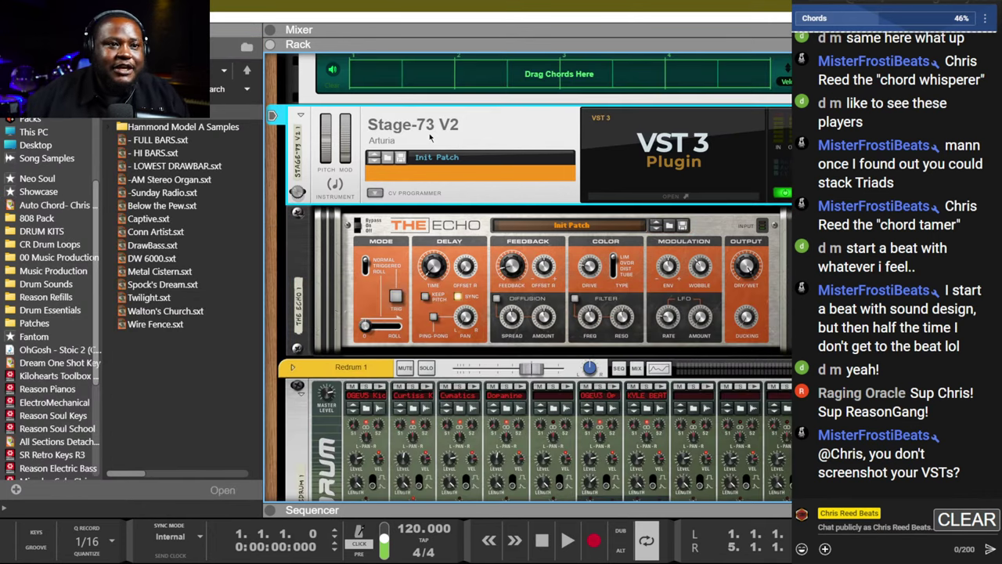
pyautogui.click(640, 194)
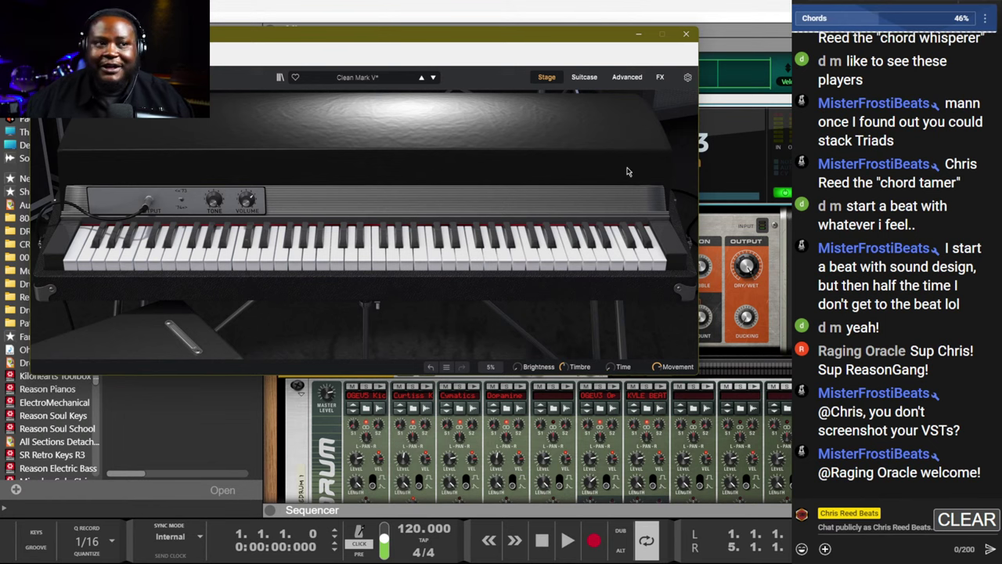
pyautogui.click(687, 80)
pyautogui.click(687, 78)
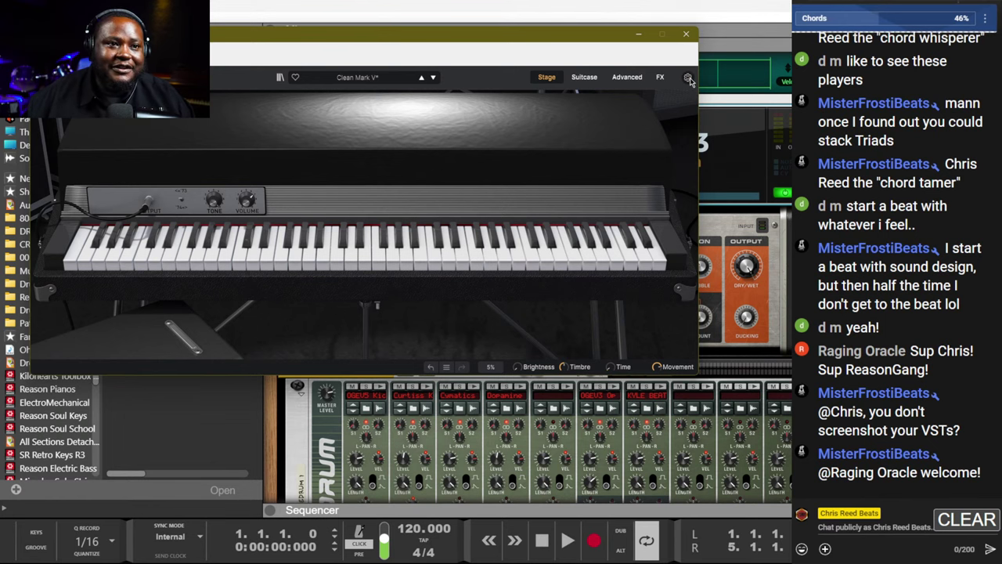
pyautogui.click(684, 35)
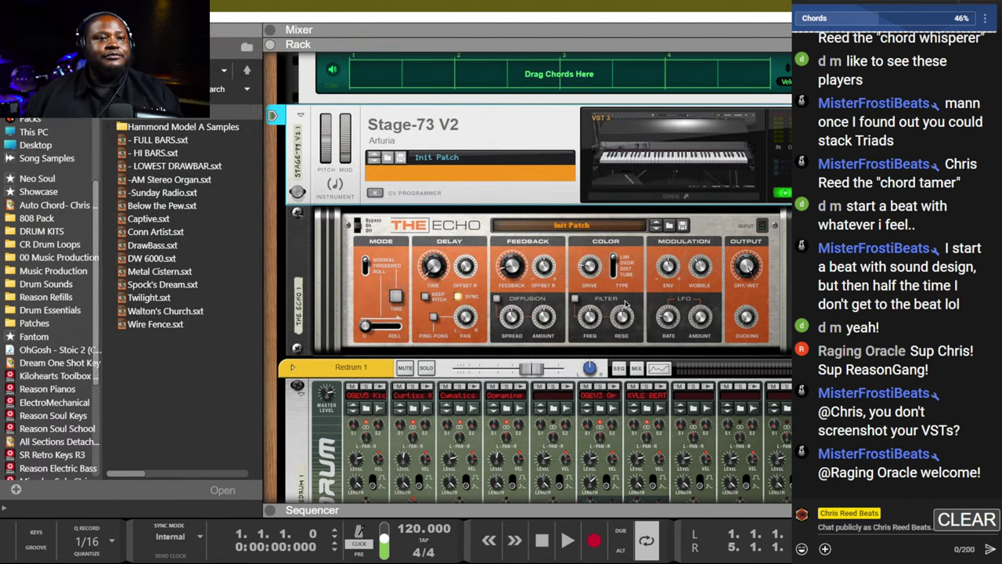
pyautogui.scroll(5, 625, 304)
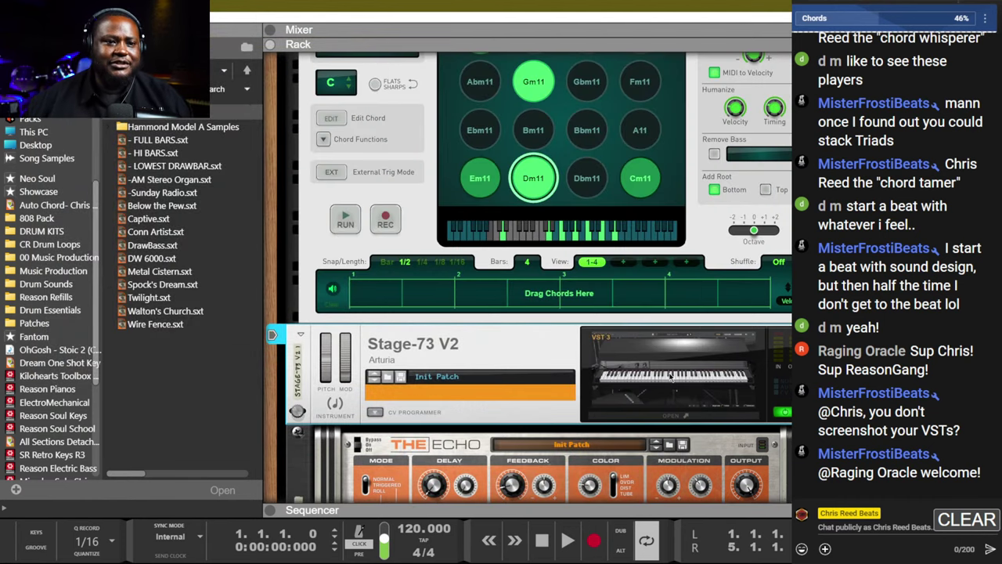
pyautogui.scroll(10, 669, 377)
pyautogui.scroll(-10, 670, 376)
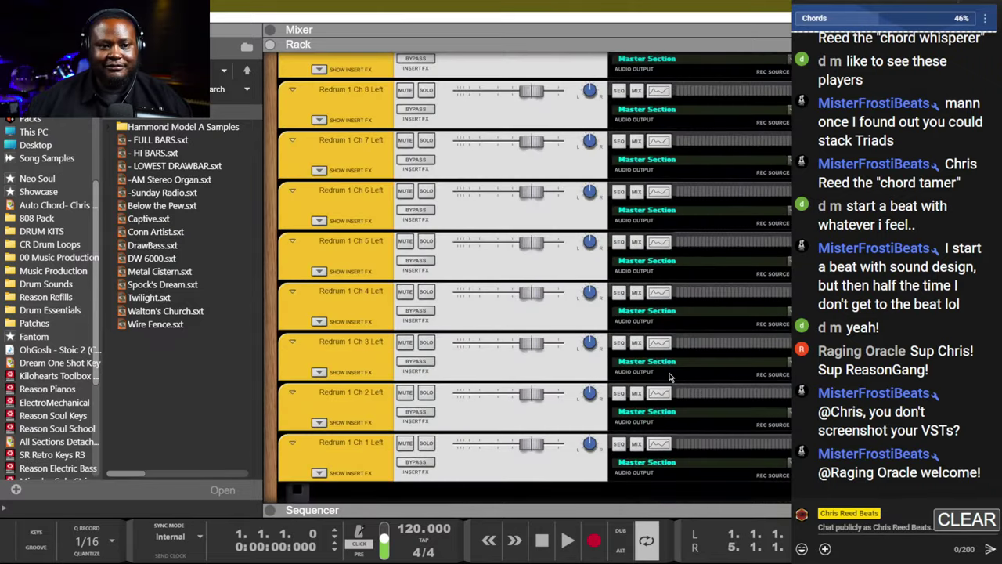
pyautogui.scroll(10, 669, 376)
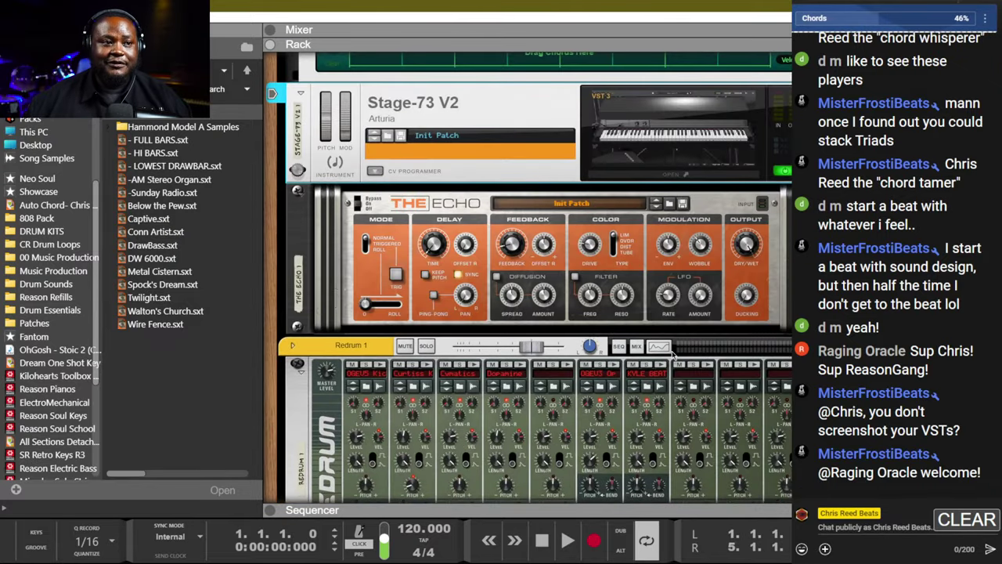
pyautogui.scroll(5, 672, 354)
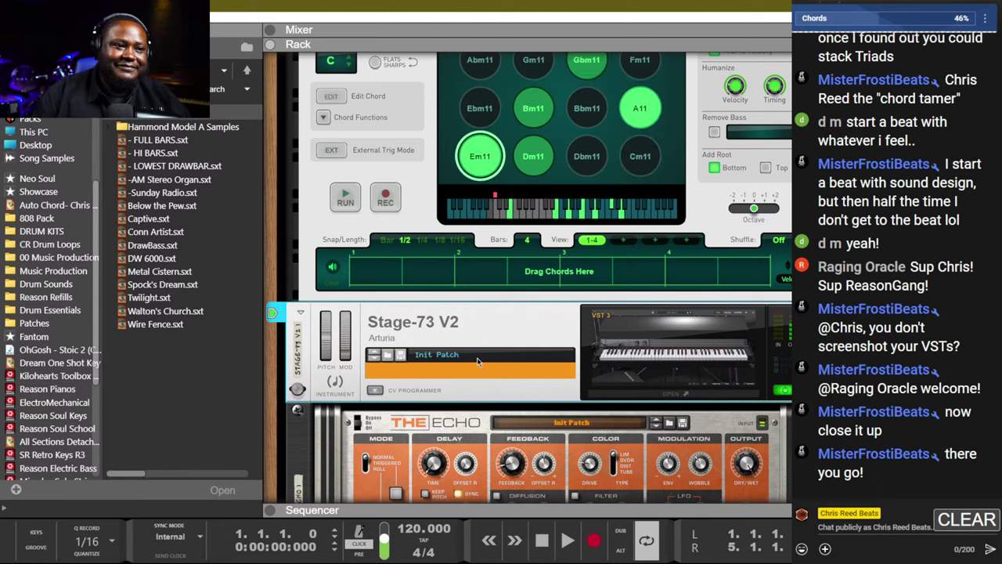
# Try a kHs Resonator on the Stage-73 V2 with different pitch settings, and delete the effect.
pyautogui.scroll(-5, 474, 344)
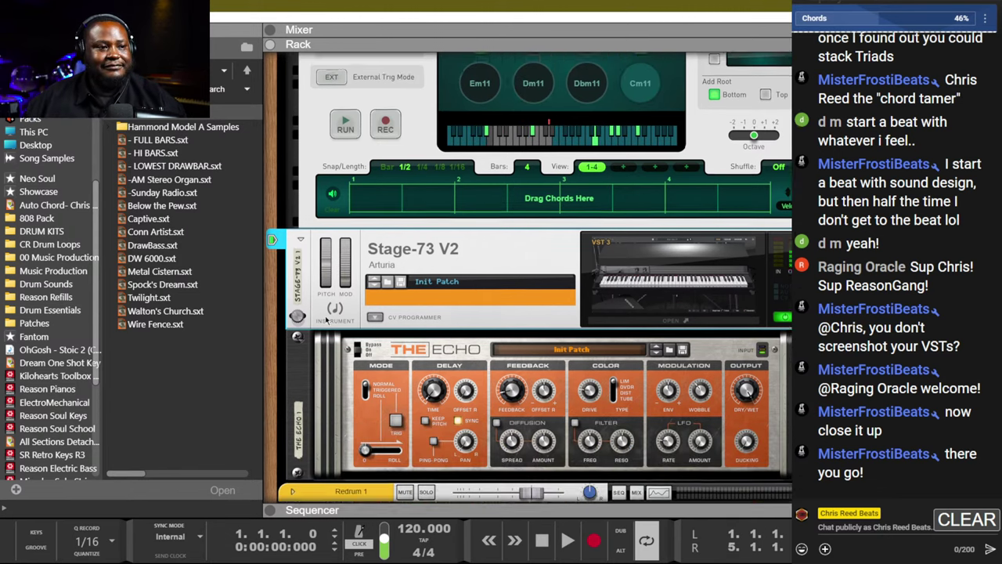
pyautogui.rightClick(444, 180)
pyautogui.moveTo(486, 308)
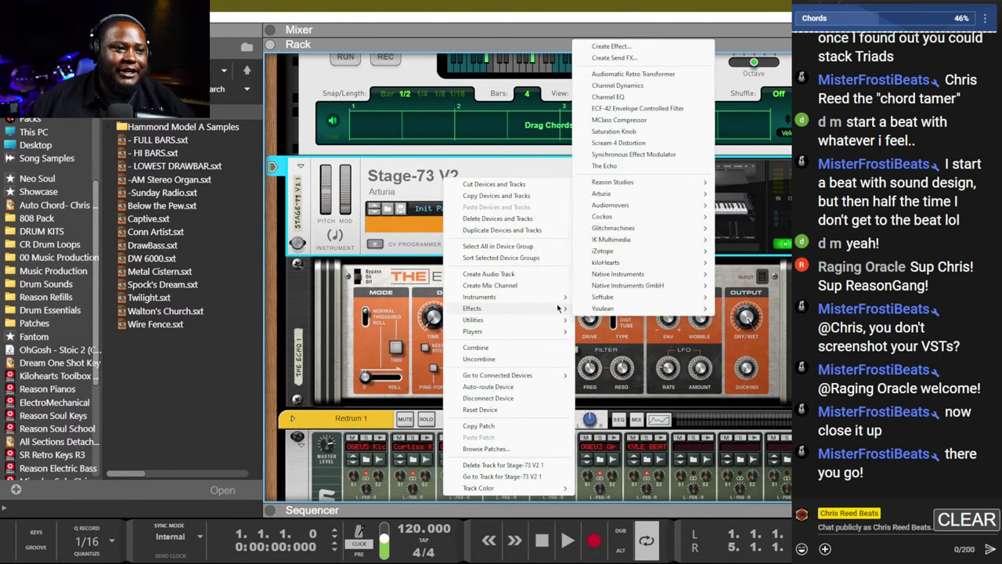
pyautogui.moveTo(633, 211)
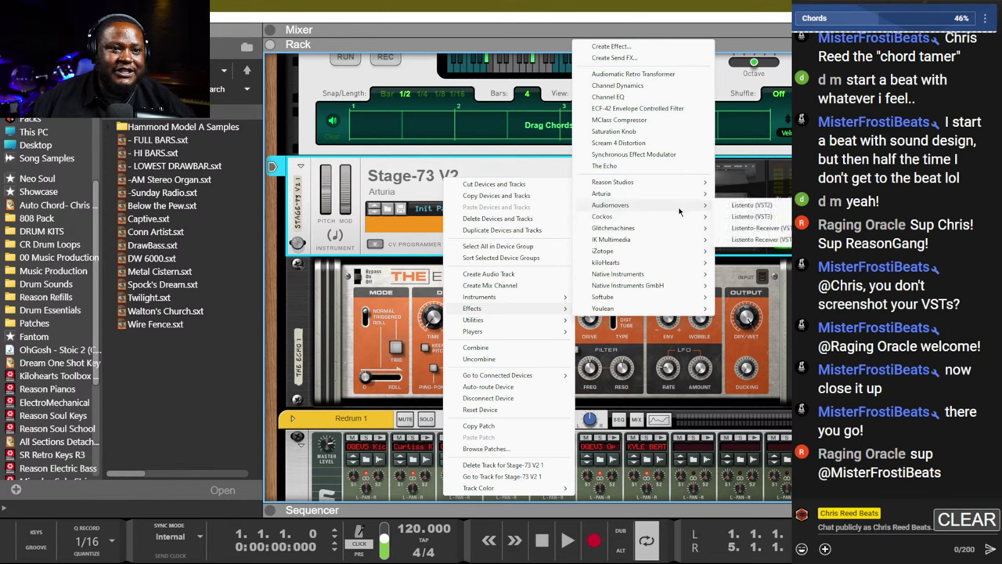
pyautogui.moveTo(671, 267)
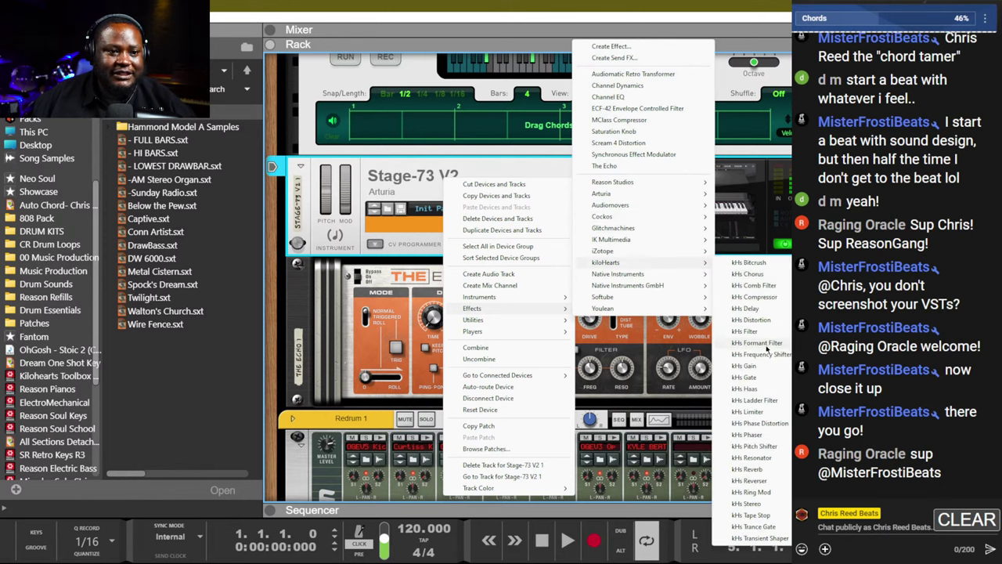
pyautogui.click(771, 456)
pyautogui.moveTo(373, 289)
pyautogui.mouseDown()
pyautogui.moveTo(379, 279)
pyautogui.moveTo(383, 290)
pyautogui.mouseUp()
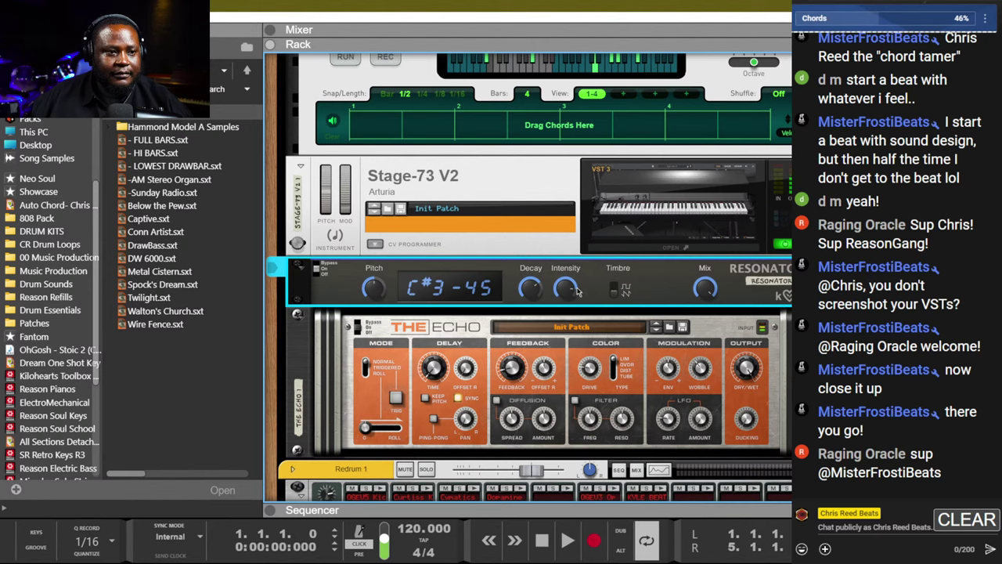
pyautogui.moveTo(380, 298); pyautogui.dragTo(374, 303)
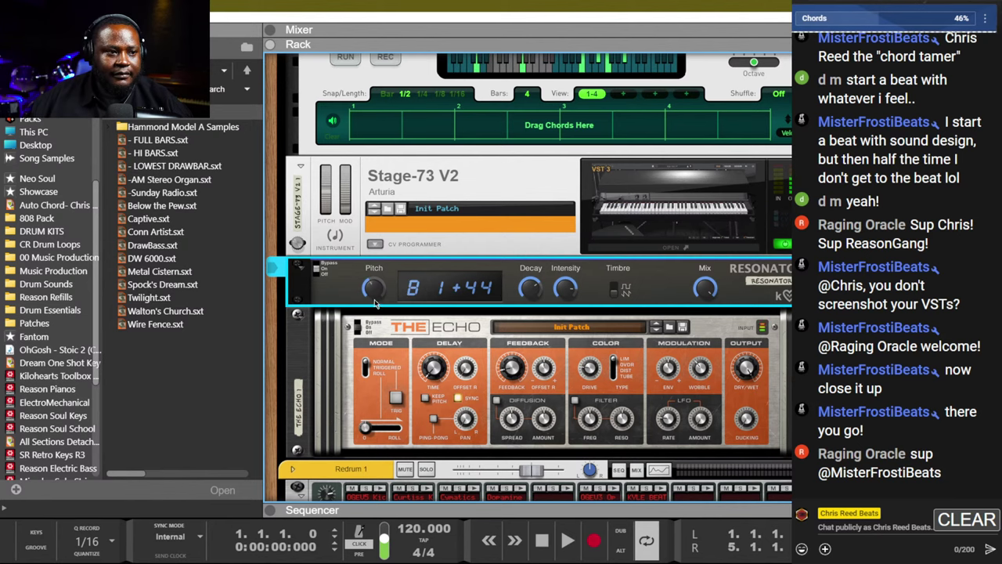
pyautogui.press('Delete')
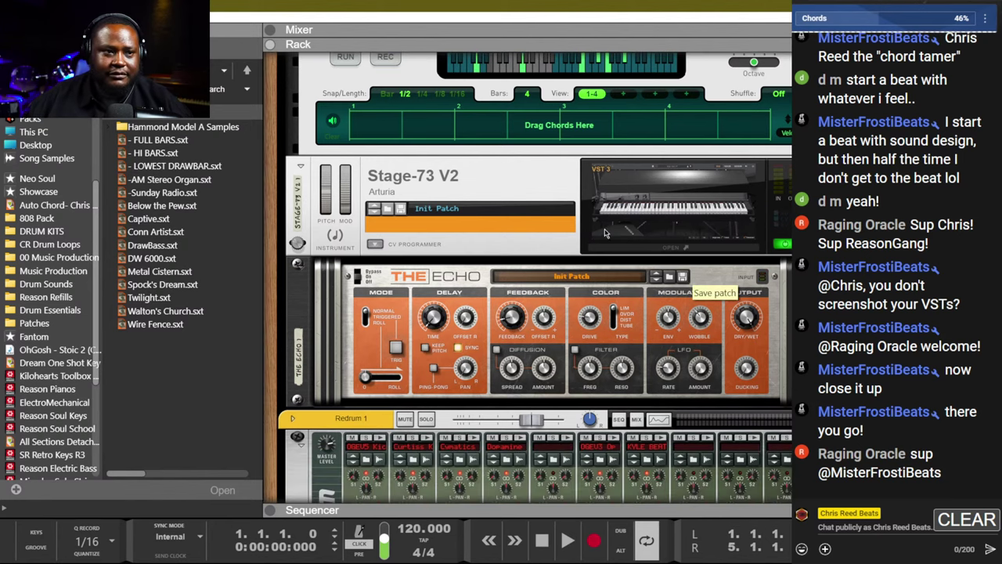
# Add Scream 4 Distortion to the Stage-73 V2, using the Tape damage type with the Body section enabled.
pyautogui.rightClick(545, 192)
pyautogui.moveTo(595, 319)
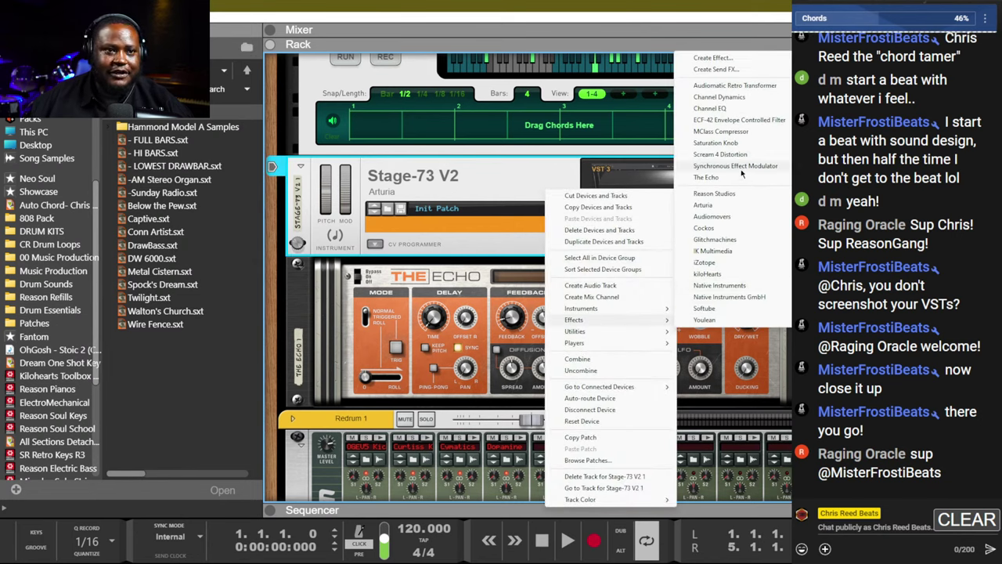
pyautogui.click(721, 154)
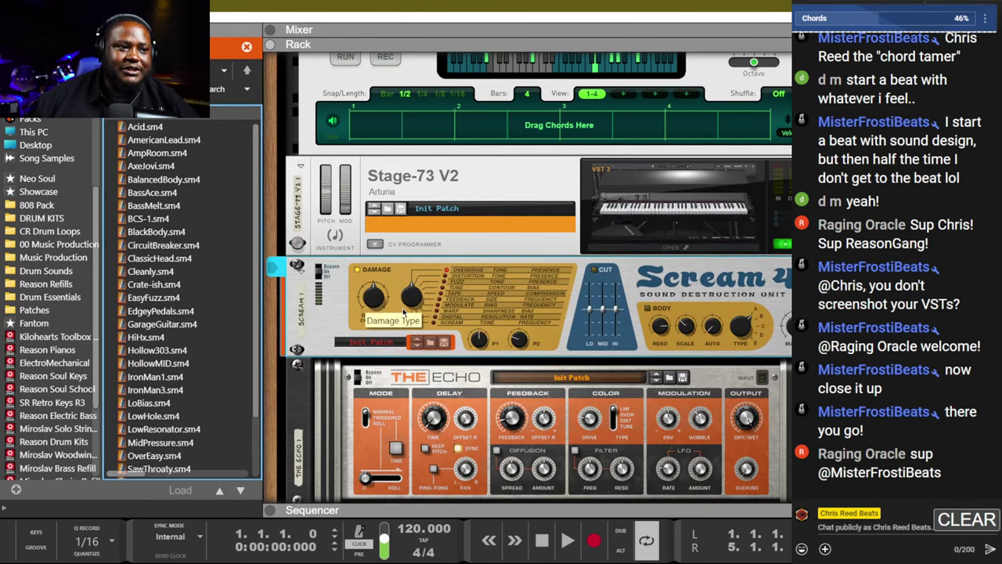
pyautogui.click(371, 326)
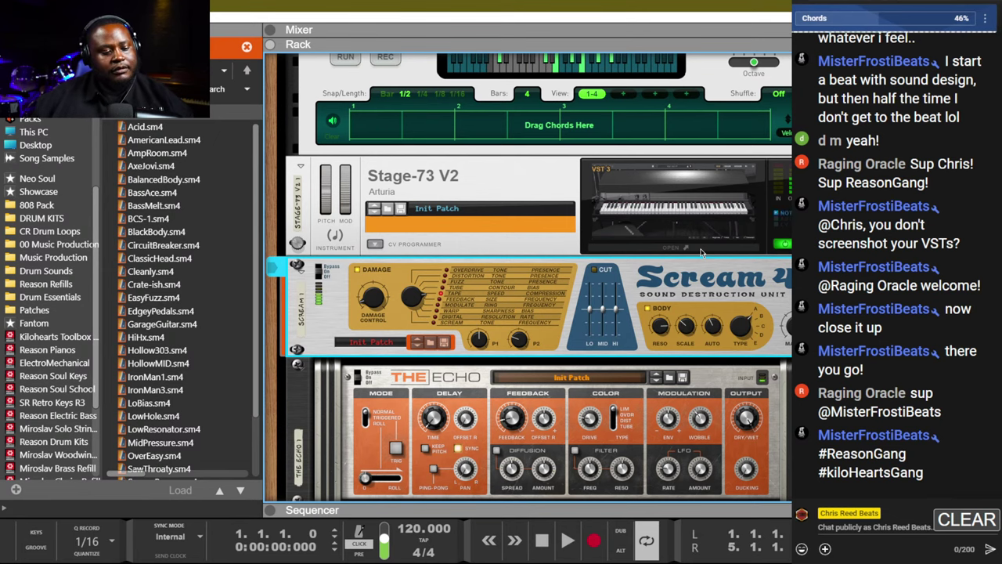
# Audition the Bm11, Gm11, Em11 and G7alt chords through the distorted Stage-73 V2 sound.
pyautogui.scroll(3, 689, 249)
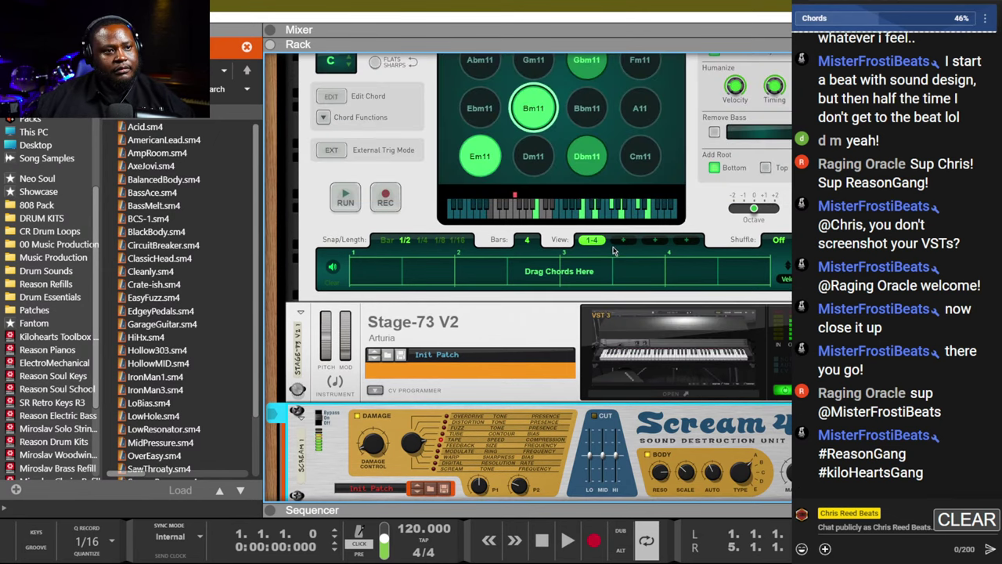
pyautogui.scroll(1, 603, 278)
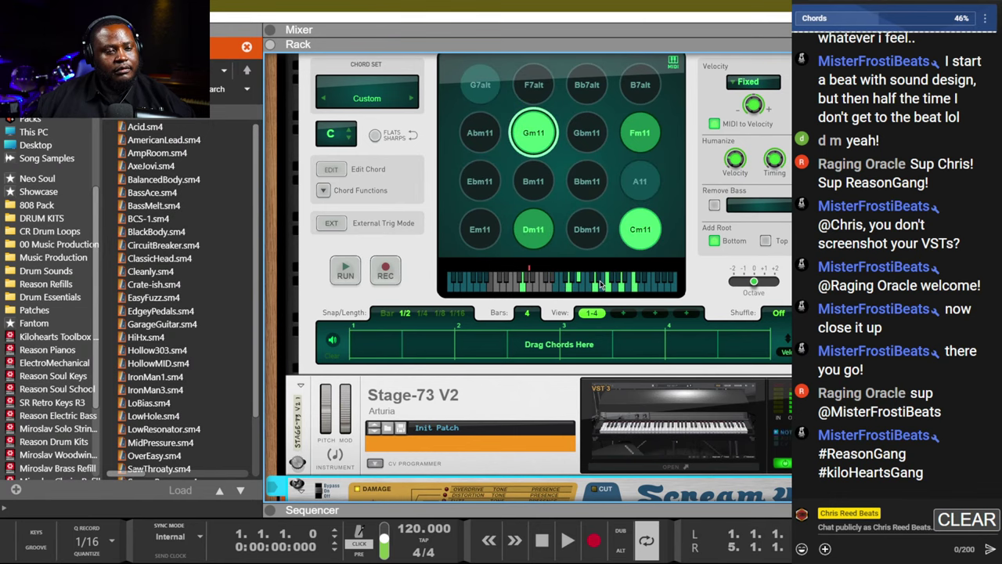
pyautogui.scroll(-2, 635, 347)
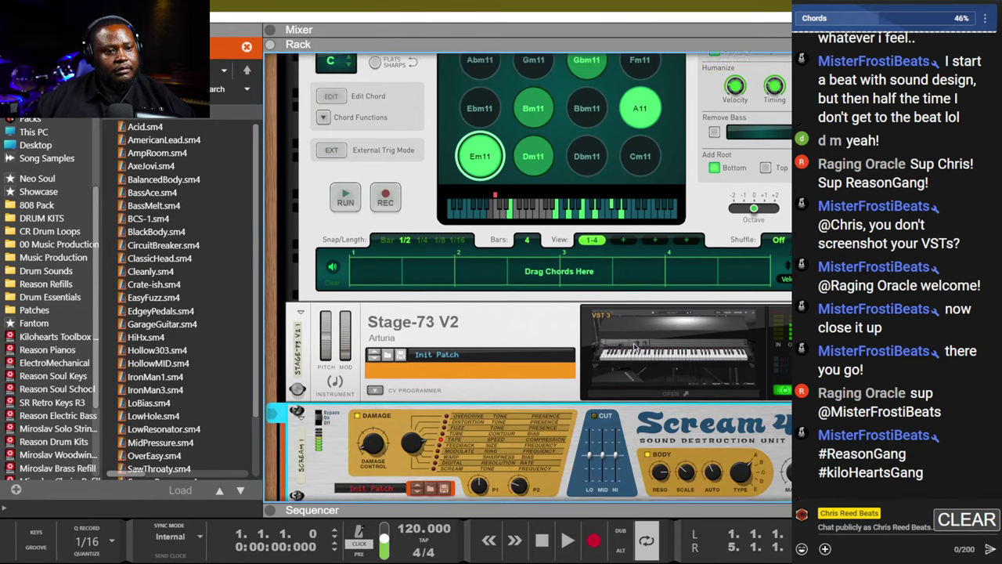
pyautogui.scroll(2, 635, 348)
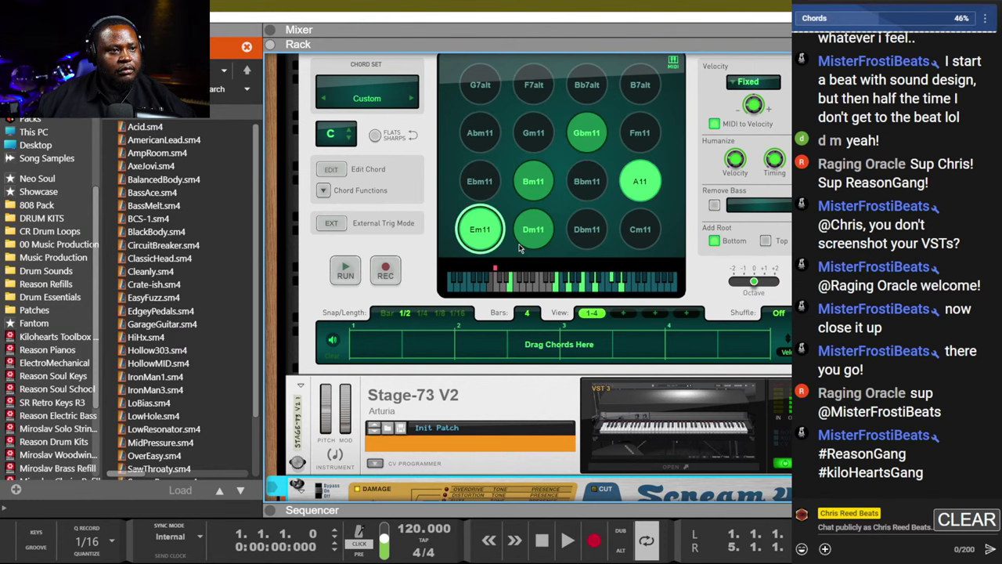
pyautogui.click(481, 86)
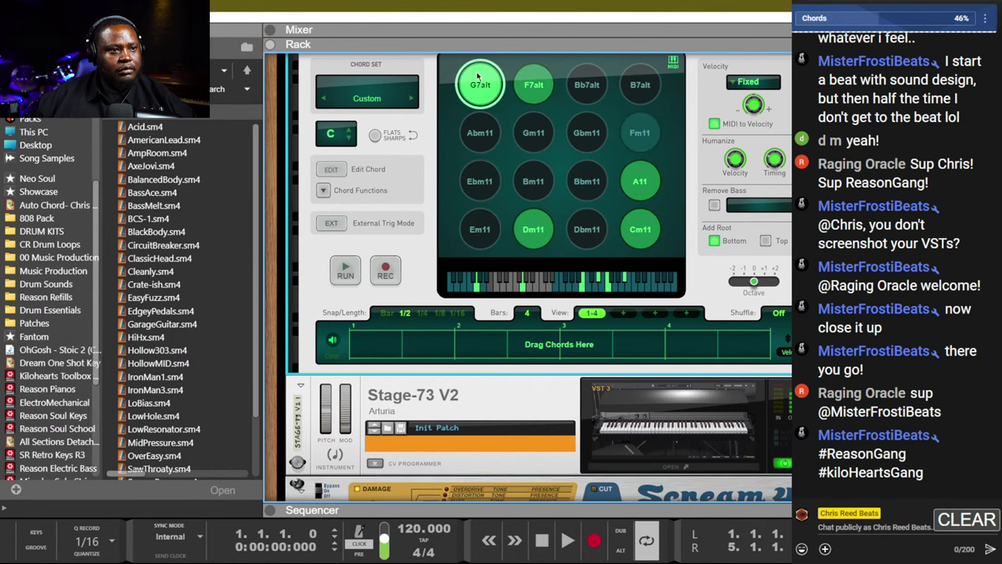
# Place Em11, Dm11, G7alt and Cm11 one per bar in the four-bar chord sequence and run it.
pyautogui.moveTo(481, 231); pyautogui.dragTo(453, 354)
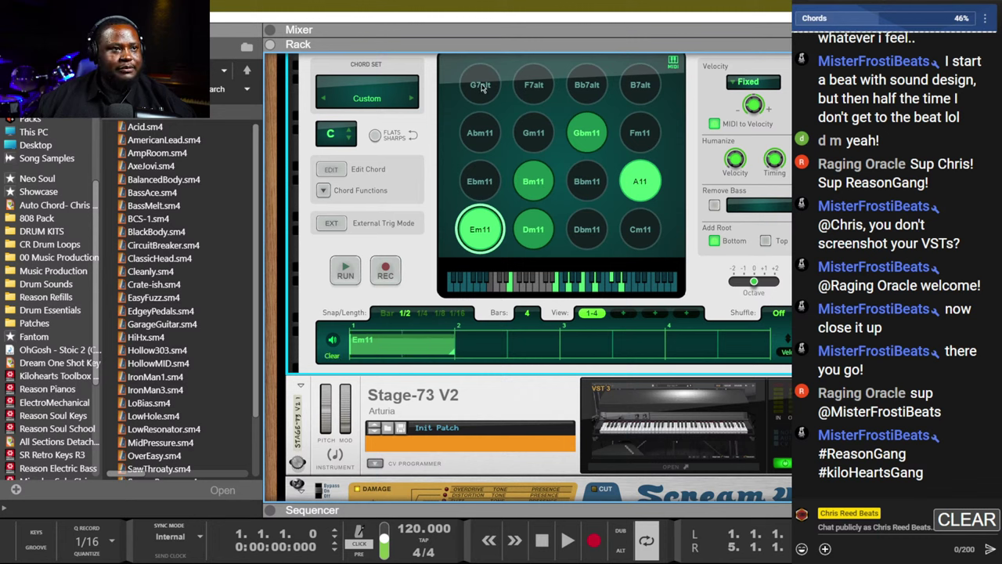
pyautogui.moveTo(528, 239); pyautogui.dragTo(551, 355)
pyautogui.moveTo(483, 87); pyautogui.dragTo(664, 356)
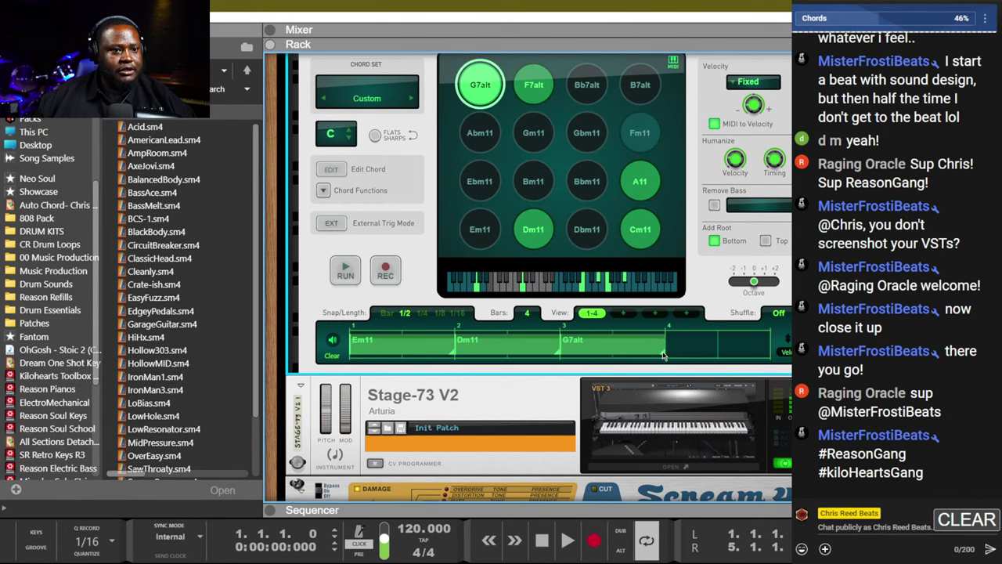
pyautogui.moveTo(634, 220); pyautogui.dragTo(780, 356)
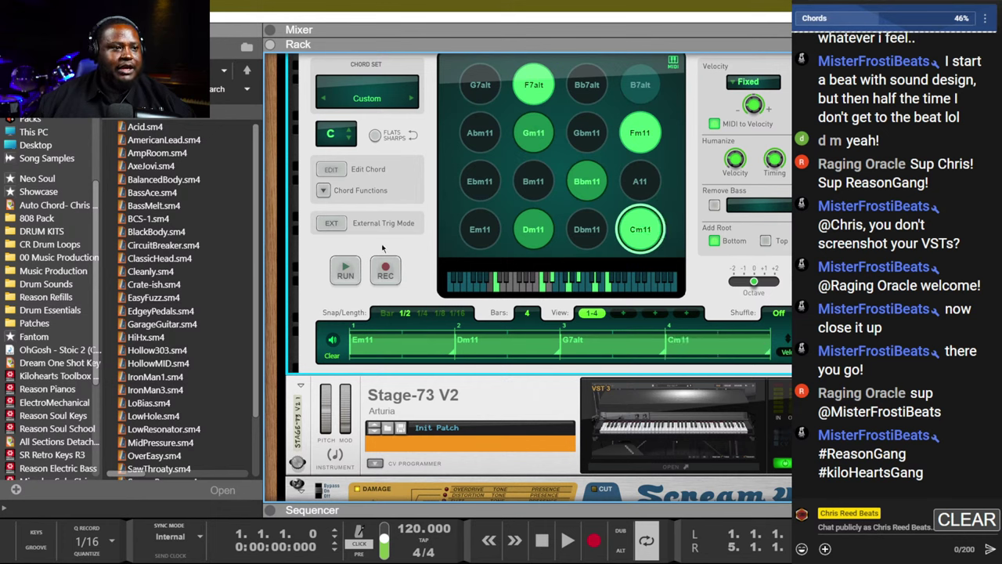
pyautogui.click(353, 269)
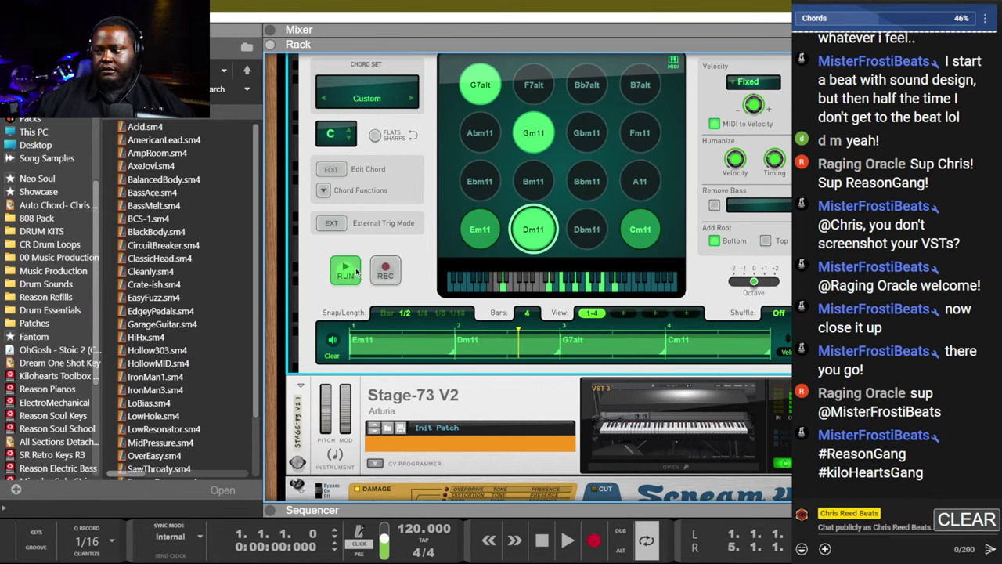
# Record-enable the Redrum 1 track and record a drum pattern over the four-bar loop.
pyautogui.scroll(-5, 335, 323)
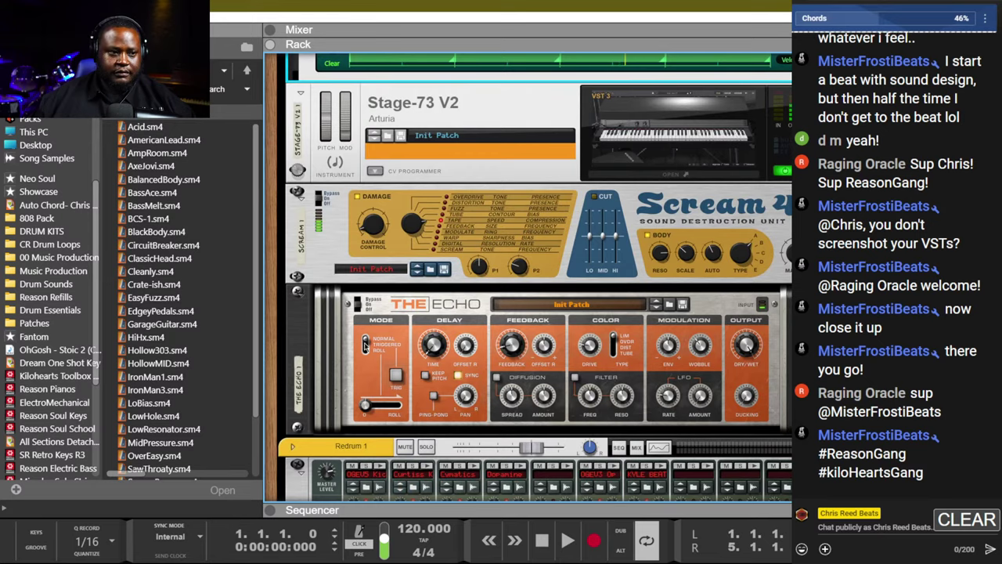
pyautogui.press('F7')
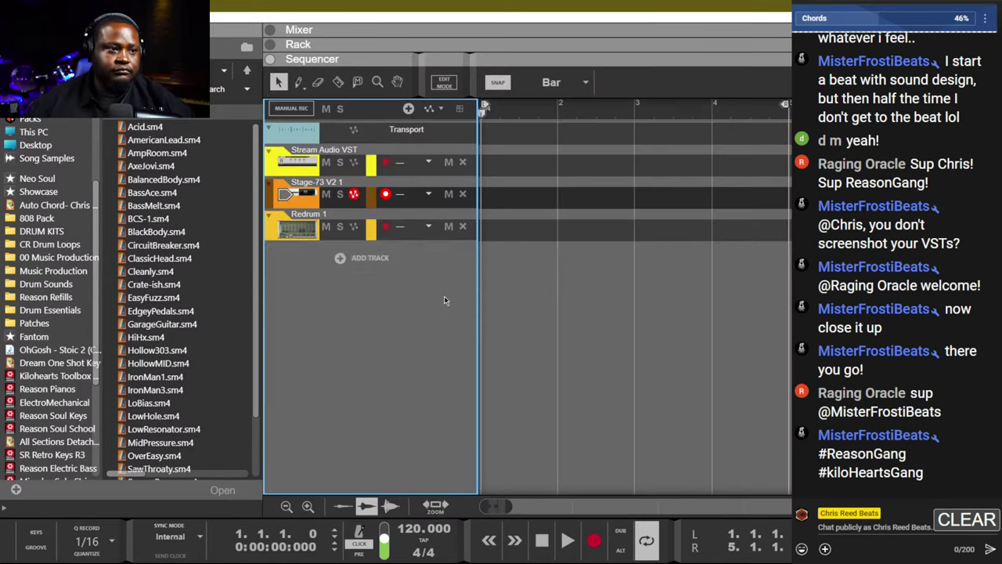
pyautogui.click(386, 227)
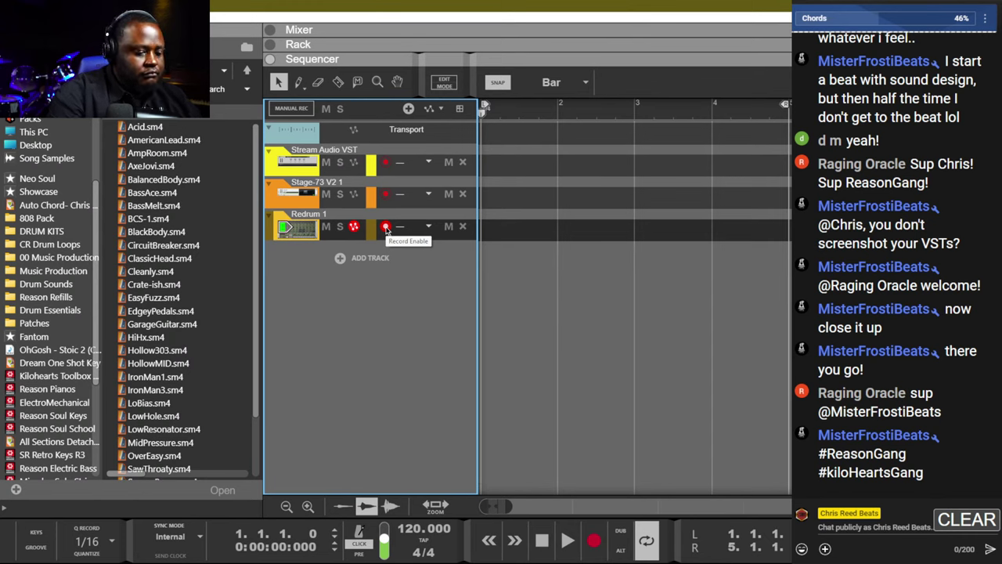
pyautogui.press('space')
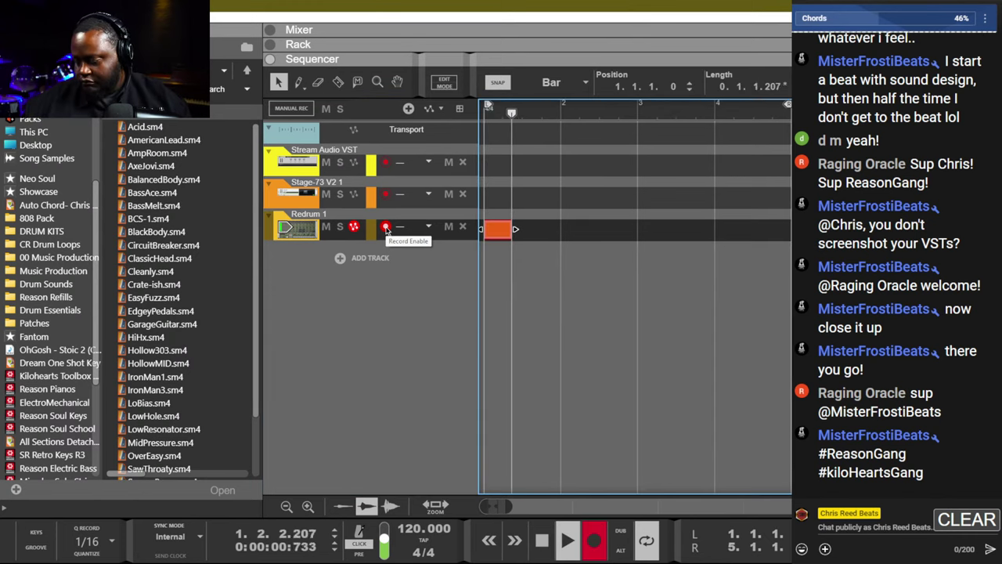
pyautogui.press('space')
pyautogui.hotkey('ctrl', 'Return')
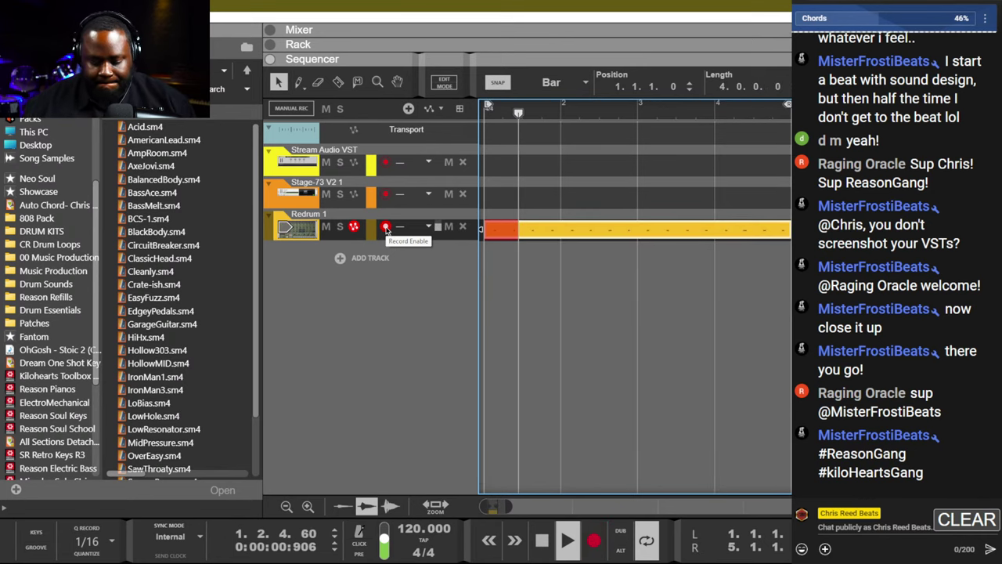
# Review the recorded Redrum 1 clip's notes and the Redrum device, delete the clip and stop playback.
pyautogui.doubleClick(531, 229)
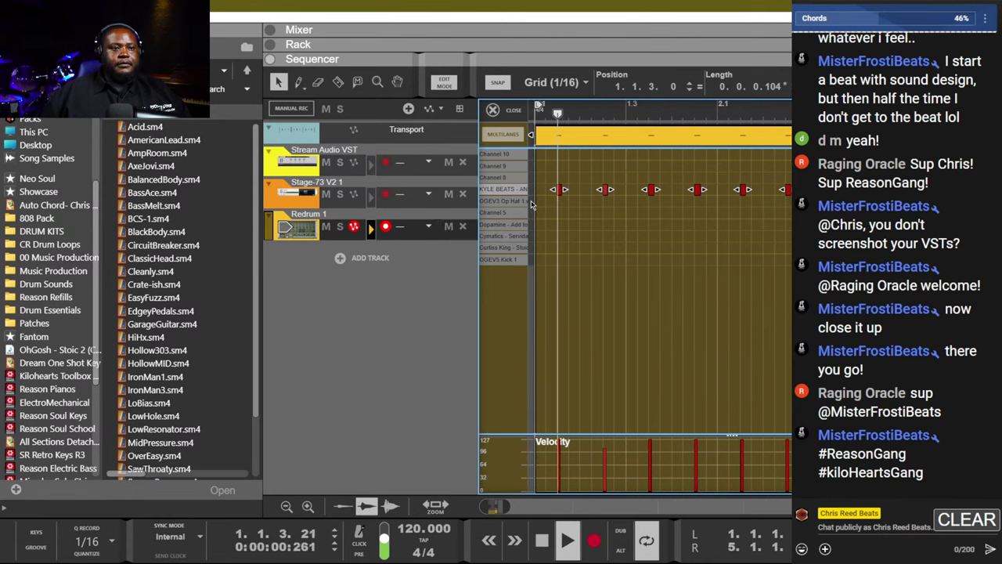
pyautogui.hotkey('ctrl', 'e')
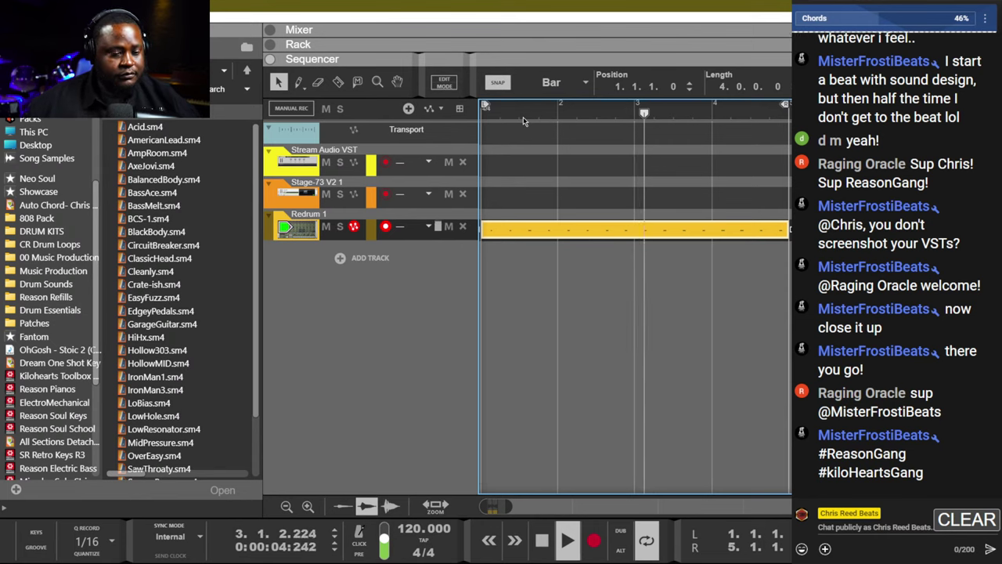
pyautogui.press('F6')
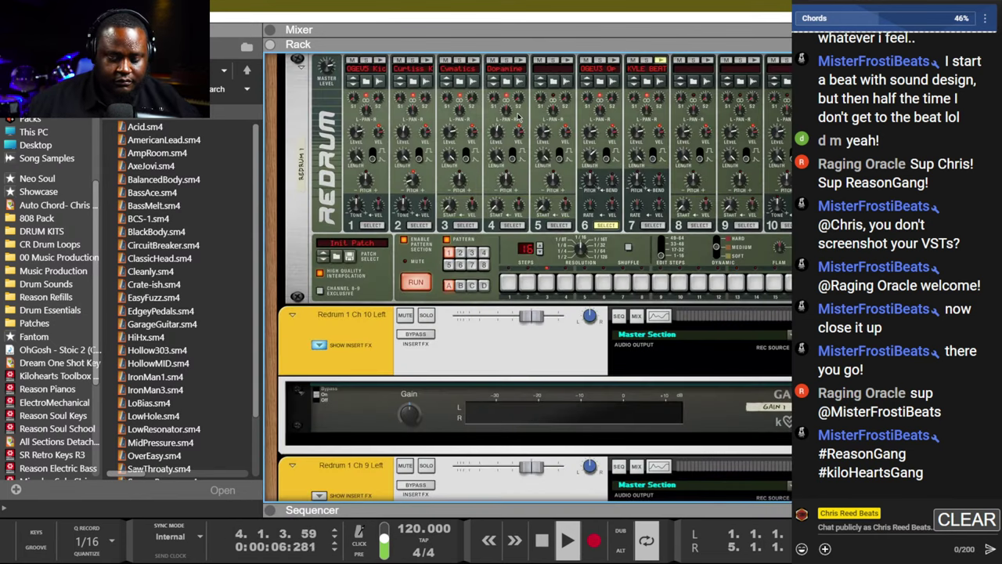
pyautogui.press('F7')
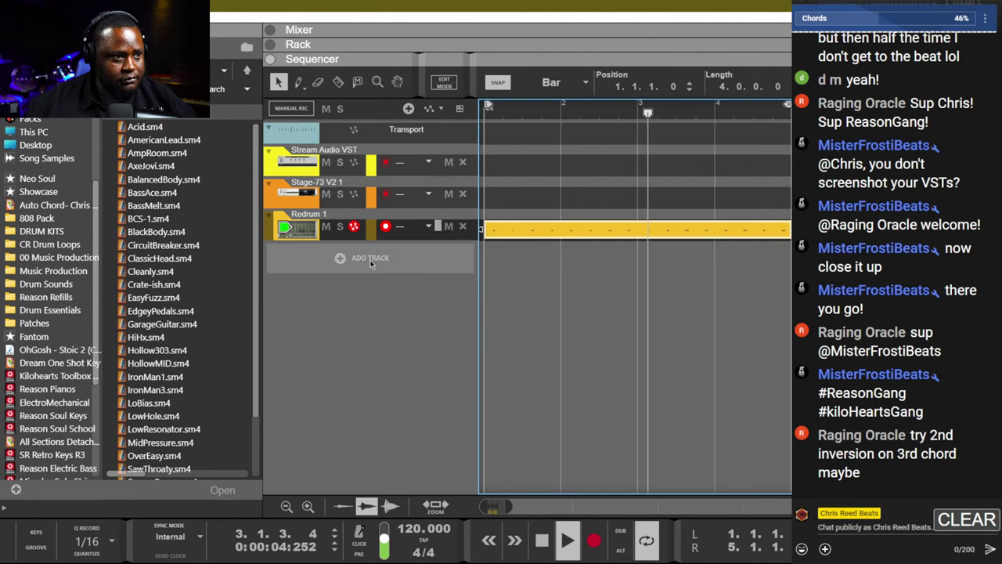
pyautogui.scroll(-4, 45, 354)
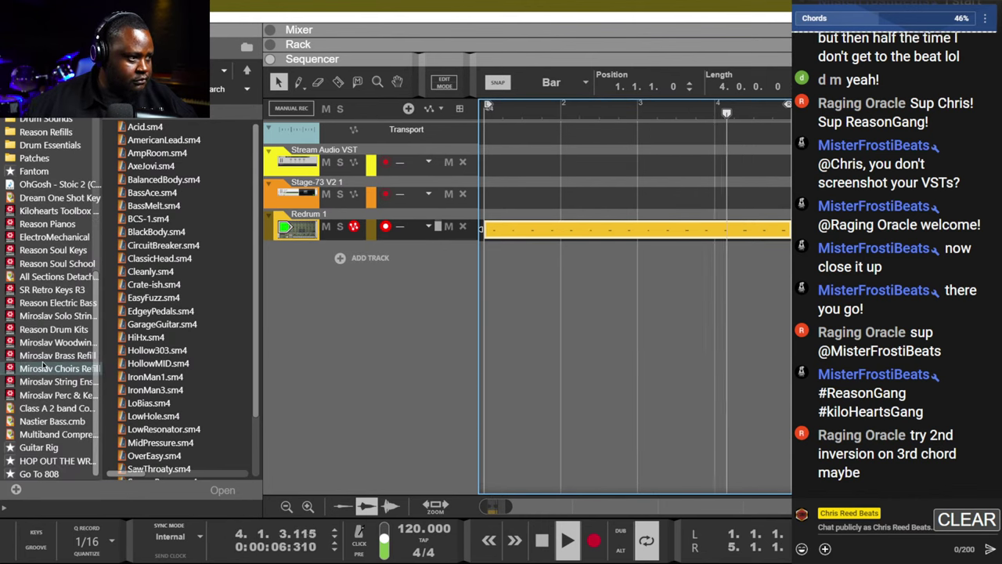
pyautogui.scroll(4, 45, 354)
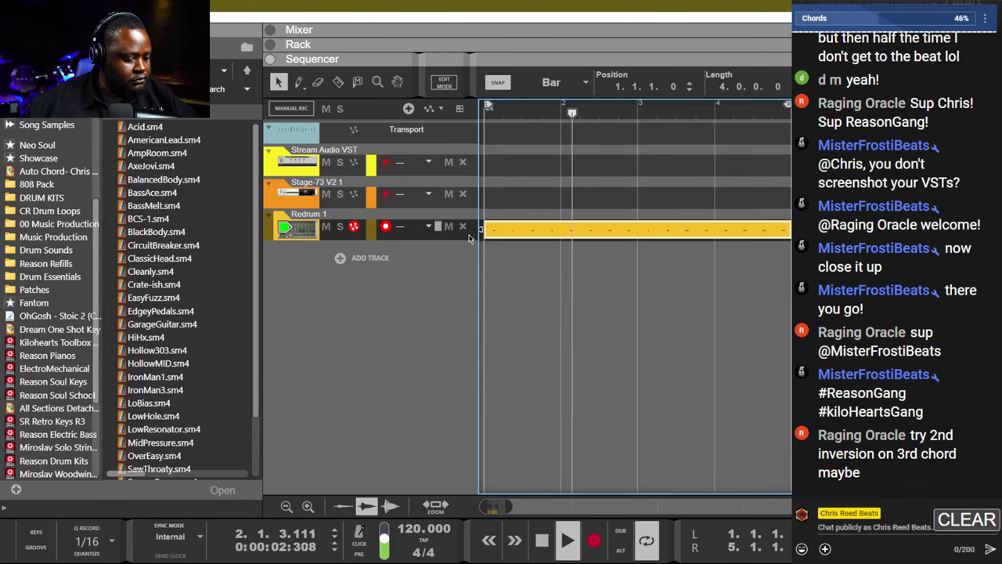
pyautogui.press('Delete')
pyautogui.press('space')
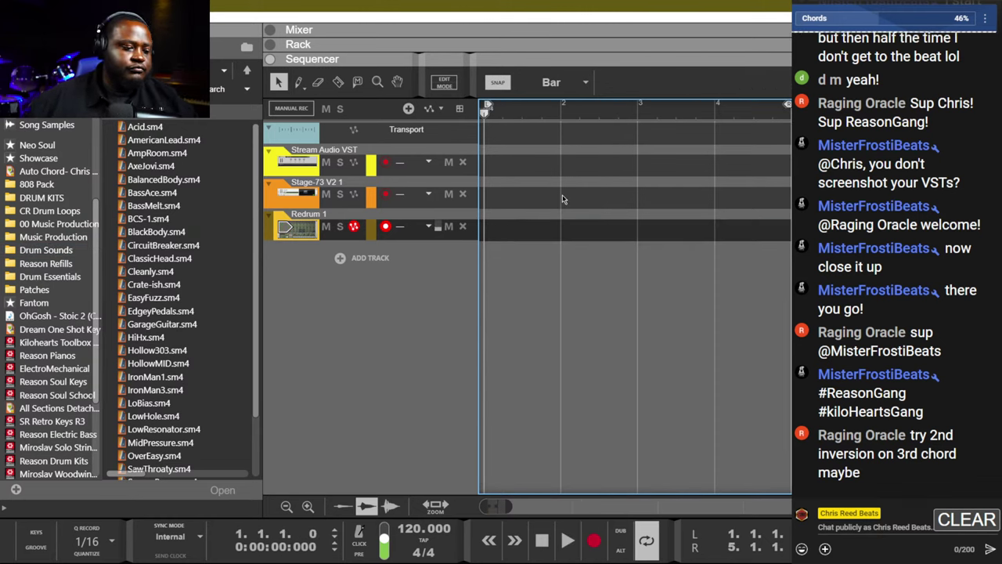
pyautogui.rightClick(397, 261)
pyautogui.moveTo(442, 279)
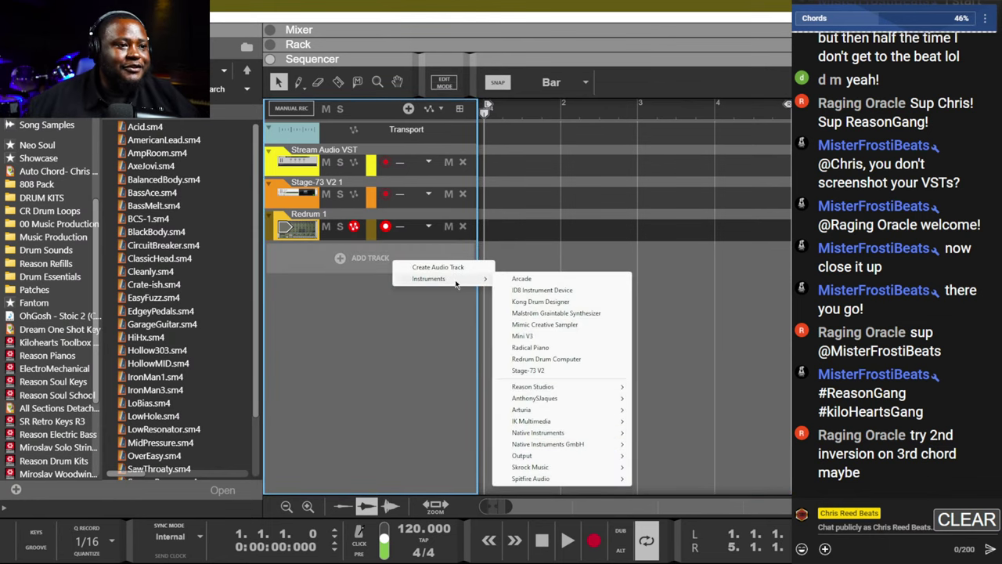
pyautogui.click(68, 200)
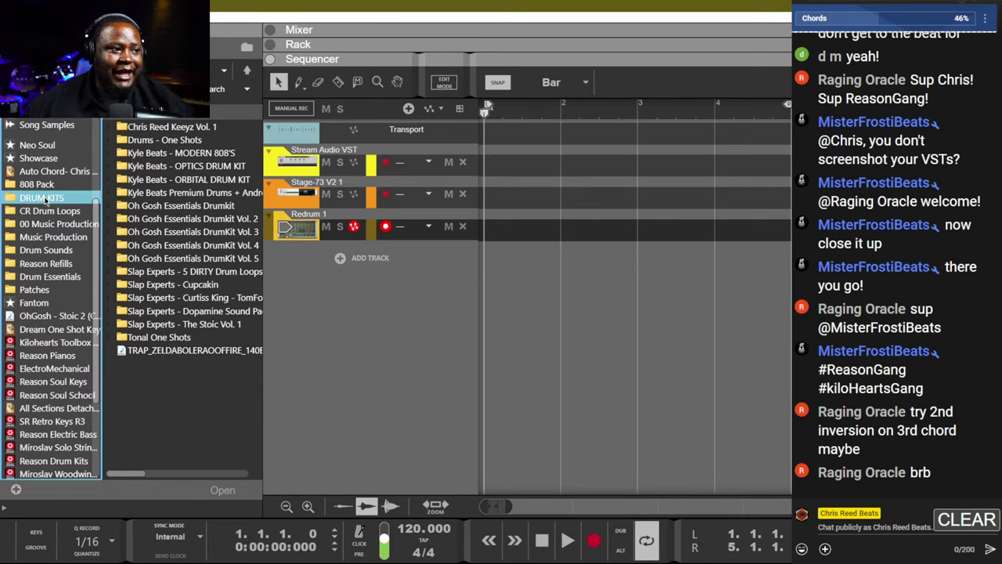
# Create a MODO BASS 2 instrument track below Redrum 1 from the Neo Soul favourites list.
pyautogui.scroll(3, 43, 315)
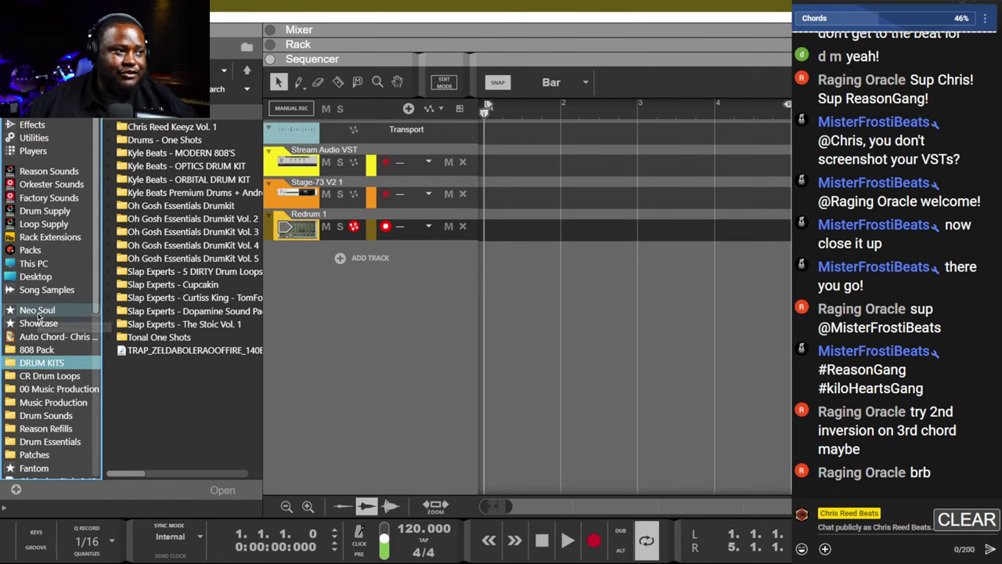
pyautogui.click(54, 312)
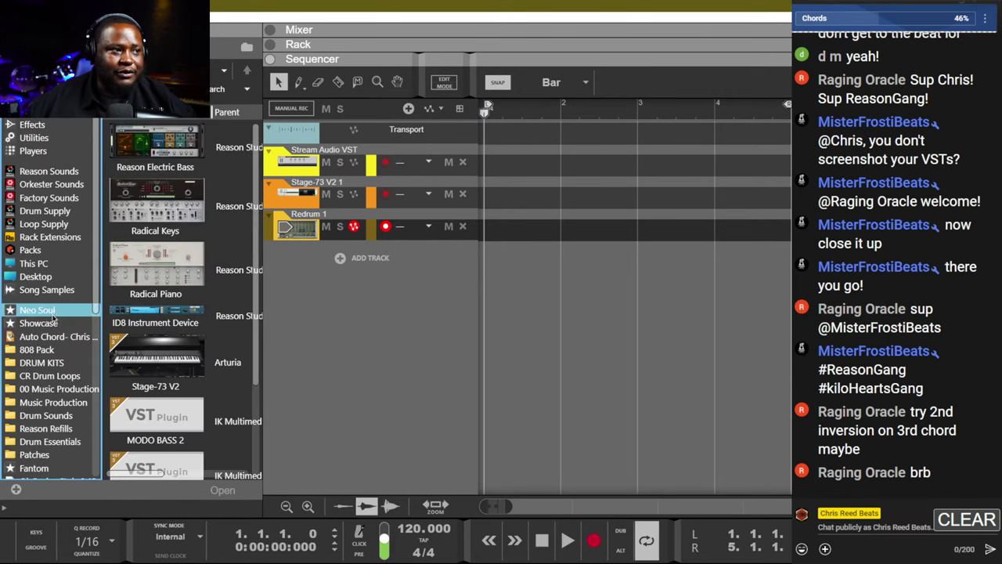
pyautogui.scroll(-3, 169, 311)
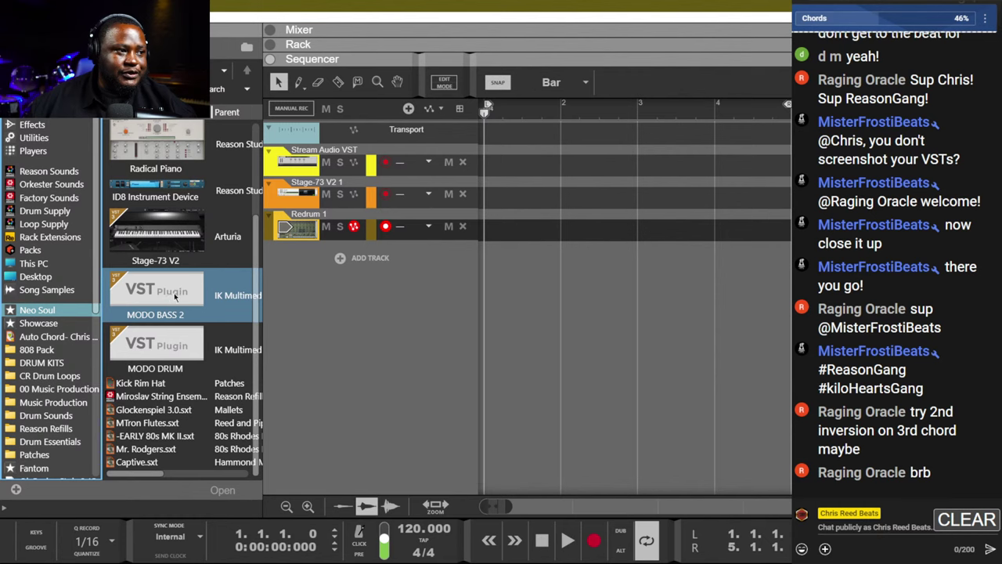
pyautogui.scroll(2, 148, 356)
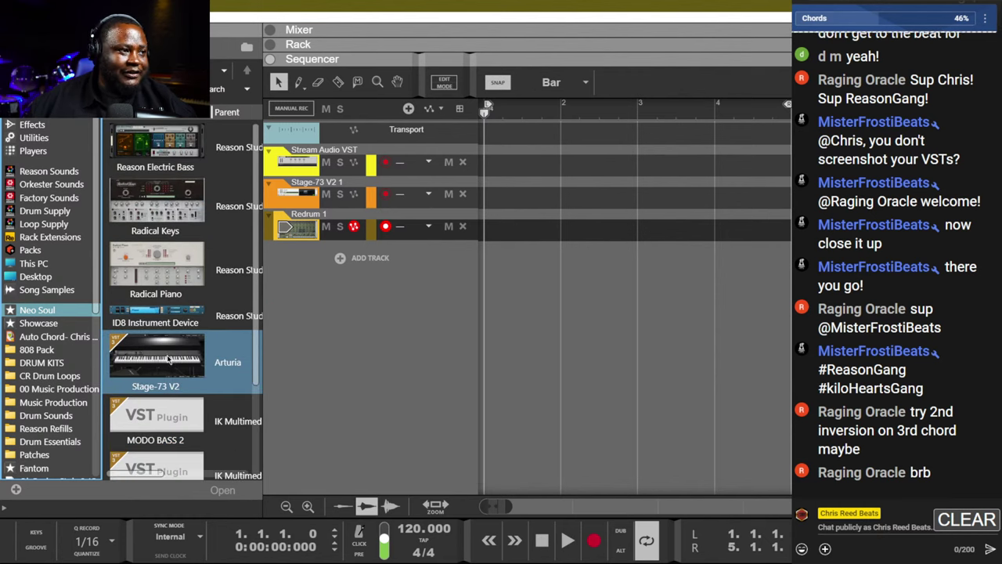
pyautogui.scroll(-2, 168, 359)
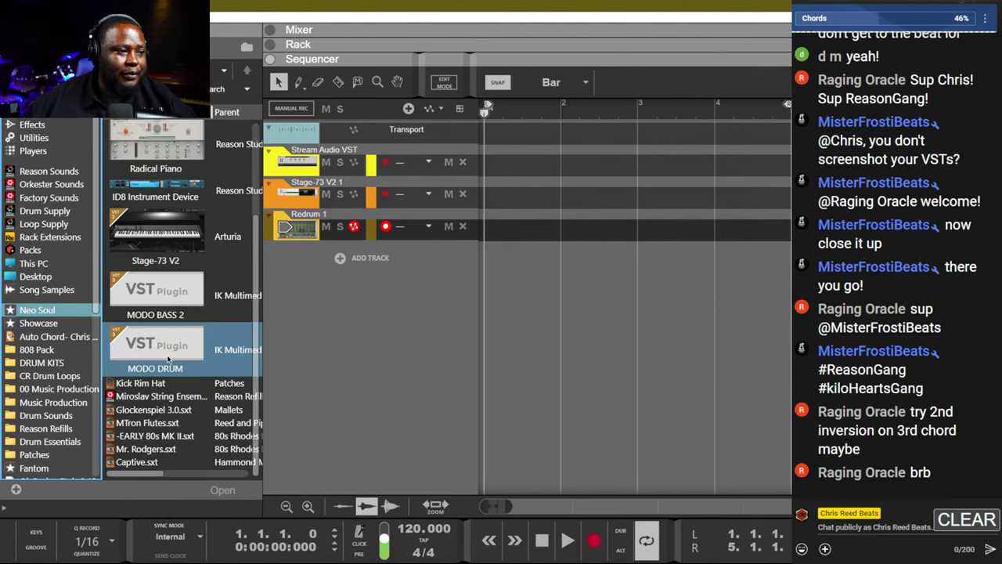
pyautogui.click(172, 288)
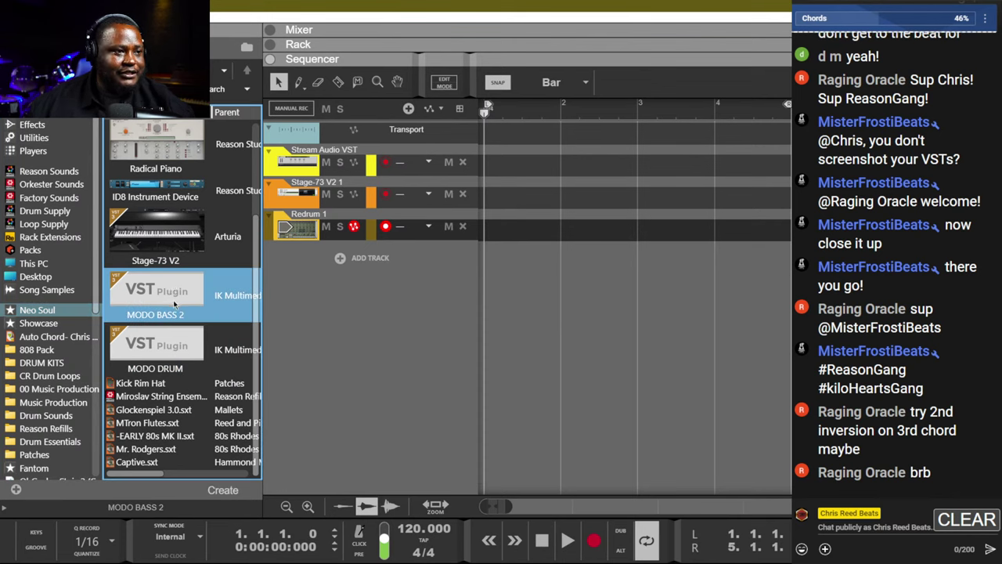
pyautogui.moveTo(173, 304); pyautogui.dragTo(393, 287)
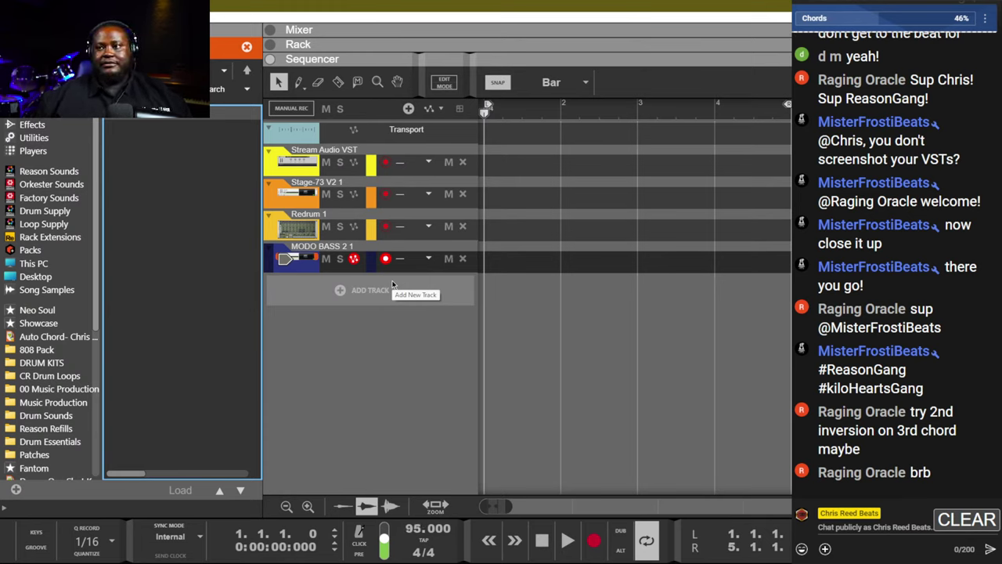
# Open the MODO BASS 2 editor while the loop plays and set the '60s P-Bass play style to Slap.
pyautogui.press('space')
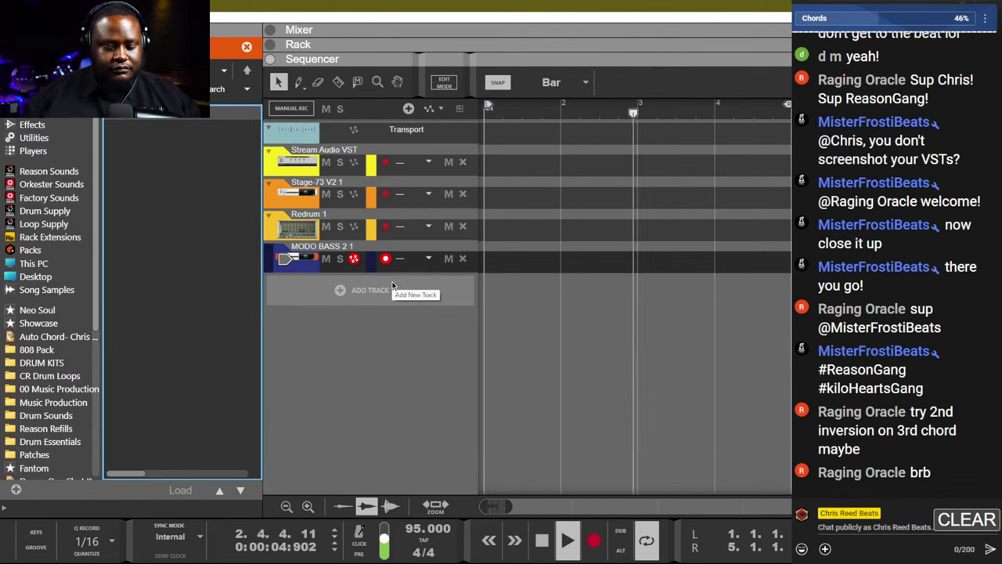
pyautogui.press('F6')
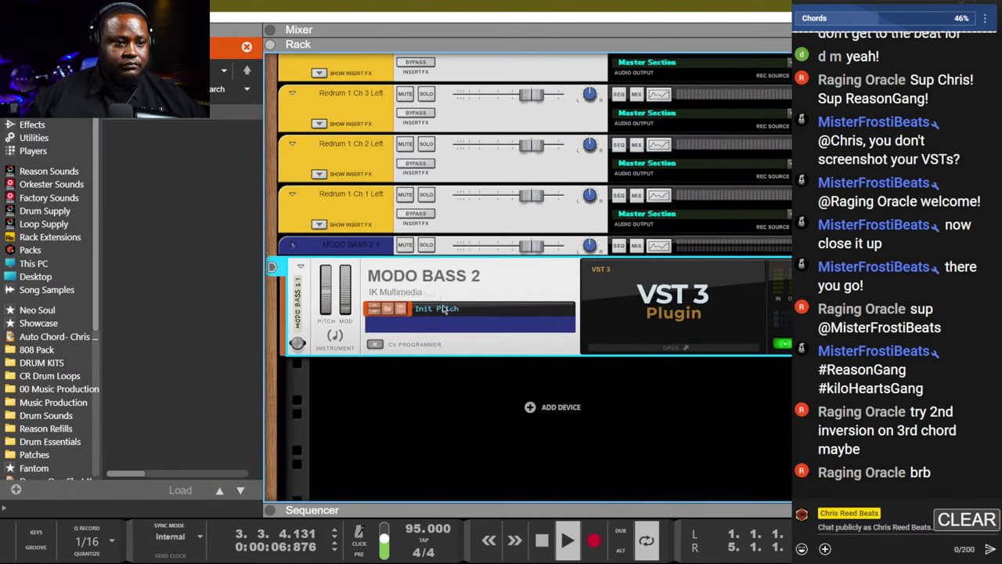
pyautogui.click(666, 346)
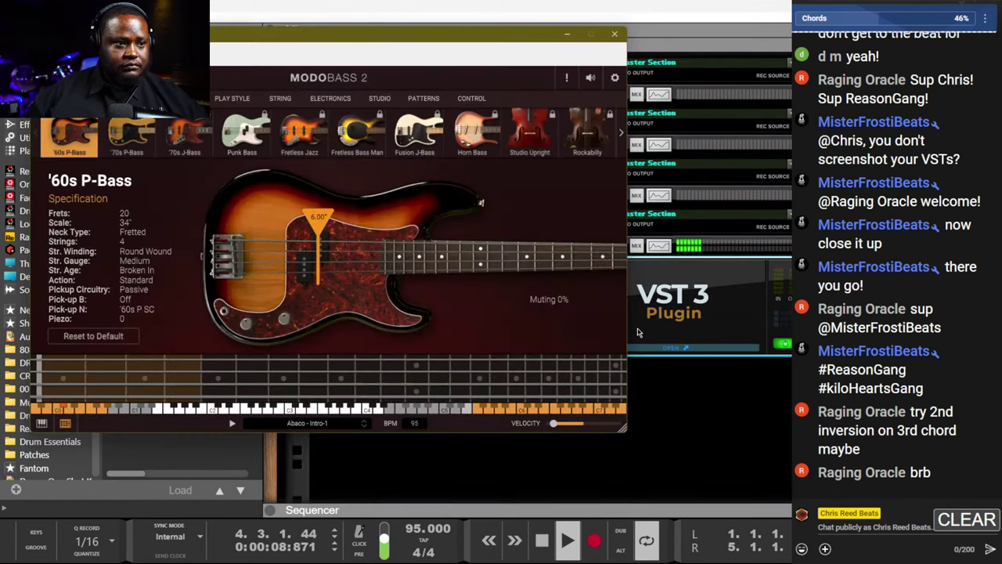
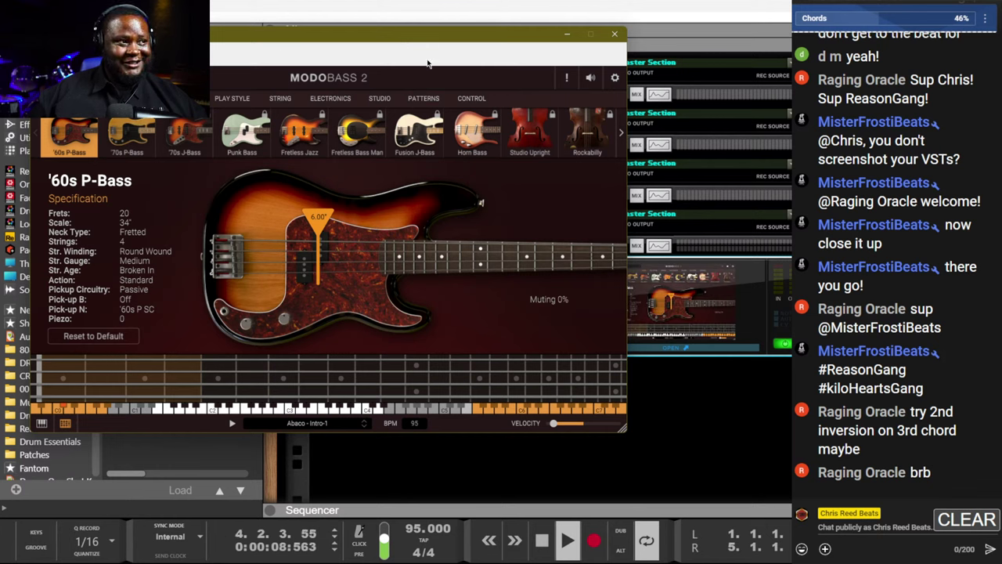
pyautogui.click(226, 100)
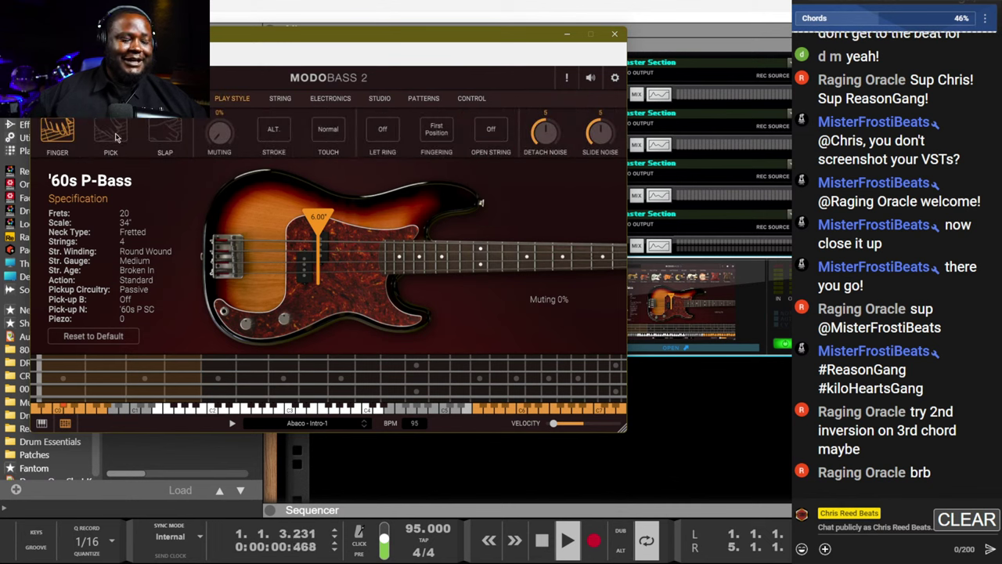
pyautogui.click(163, 137)
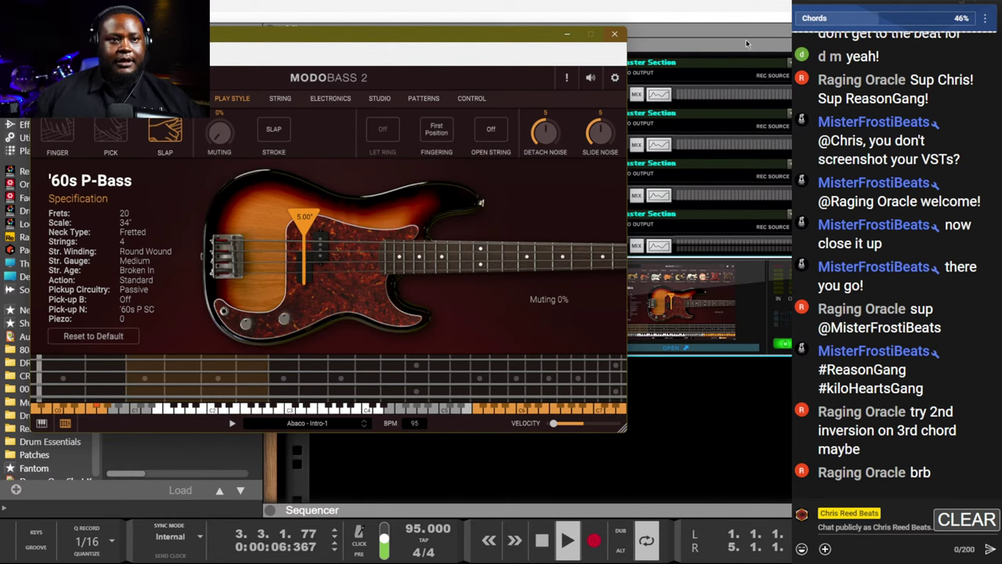
# Reposition the MODO BASS 2 editor window, minimise it and return to the sequencer's track view.
pyautogui.scroll(-10, 770, 265)
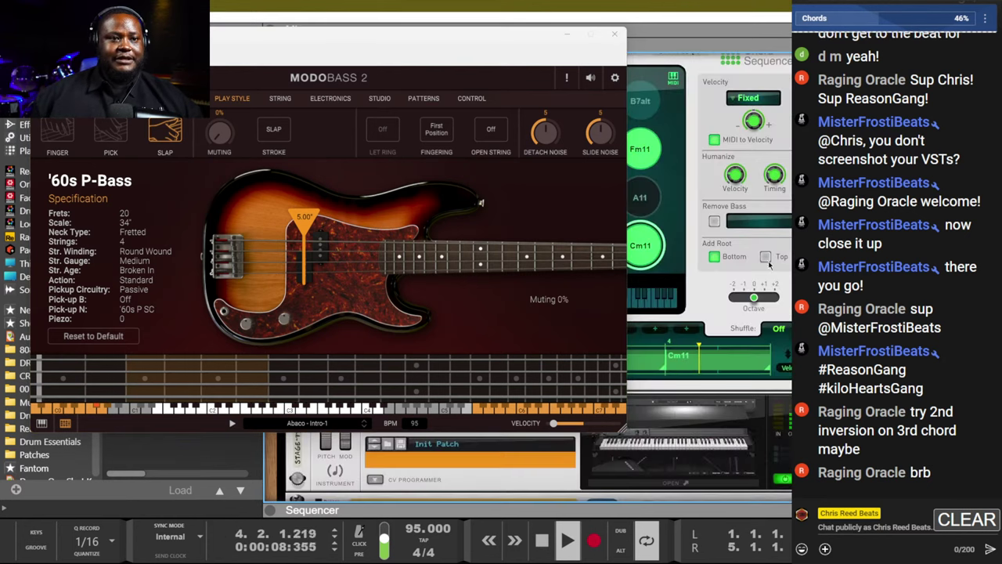
pyautogui.moveTo(591, 52); pyautogui.dragTo(588, 78)
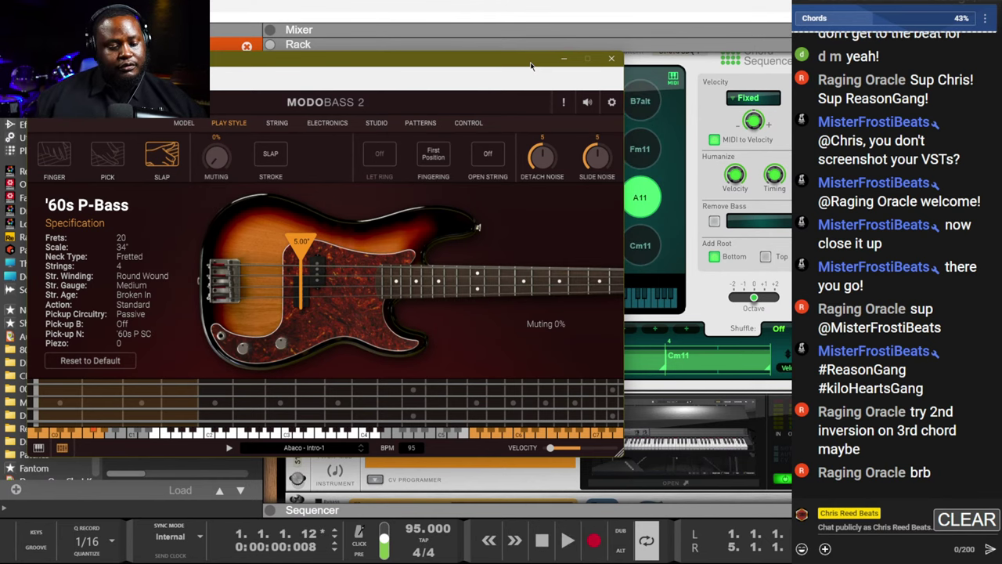
pyautogui.press('F7')
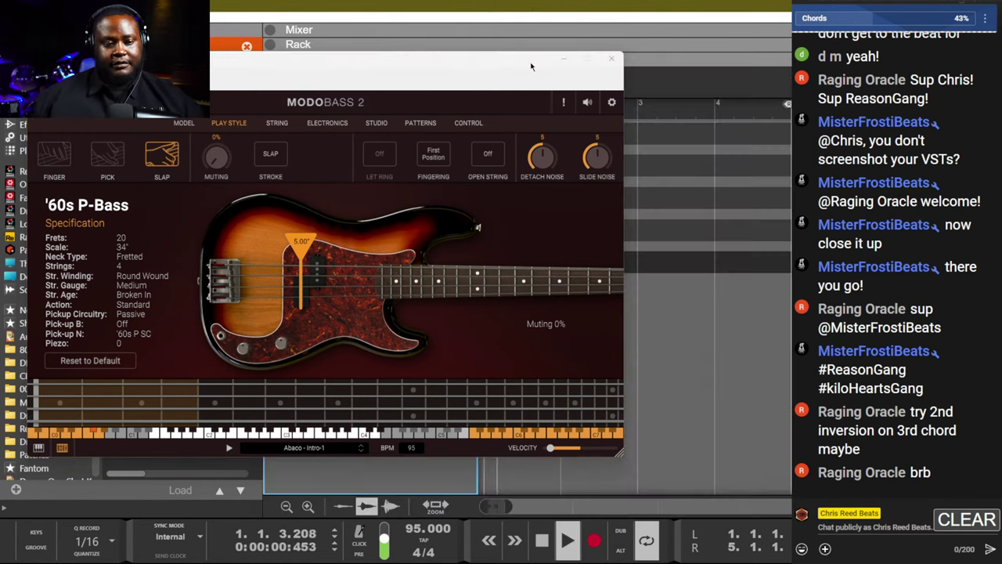
pyautogui.click(565, 59)
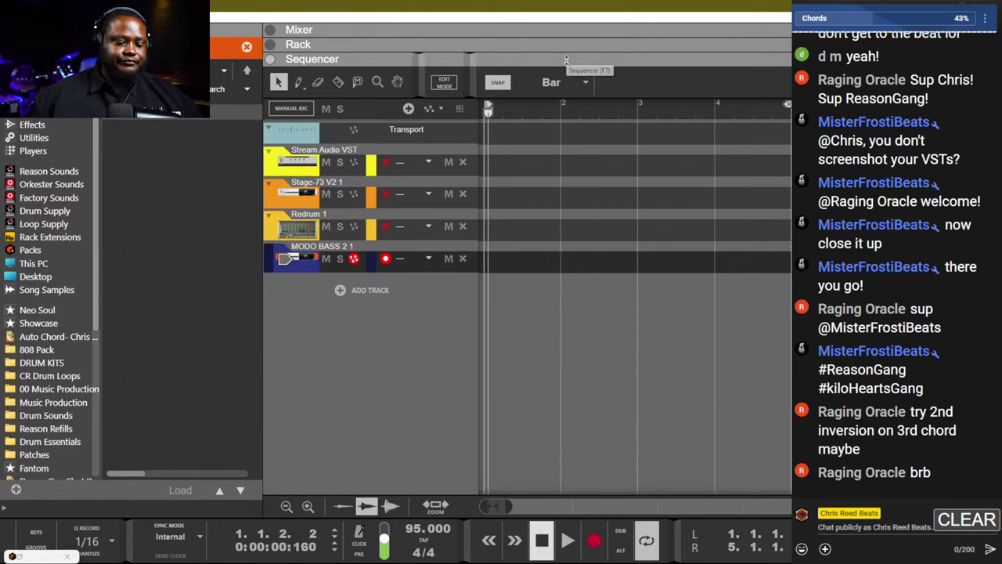
# Play and stop the four-bar loop to rehearse with the record-enabled MODO BASS 2 track.
pyautogui.press('space')
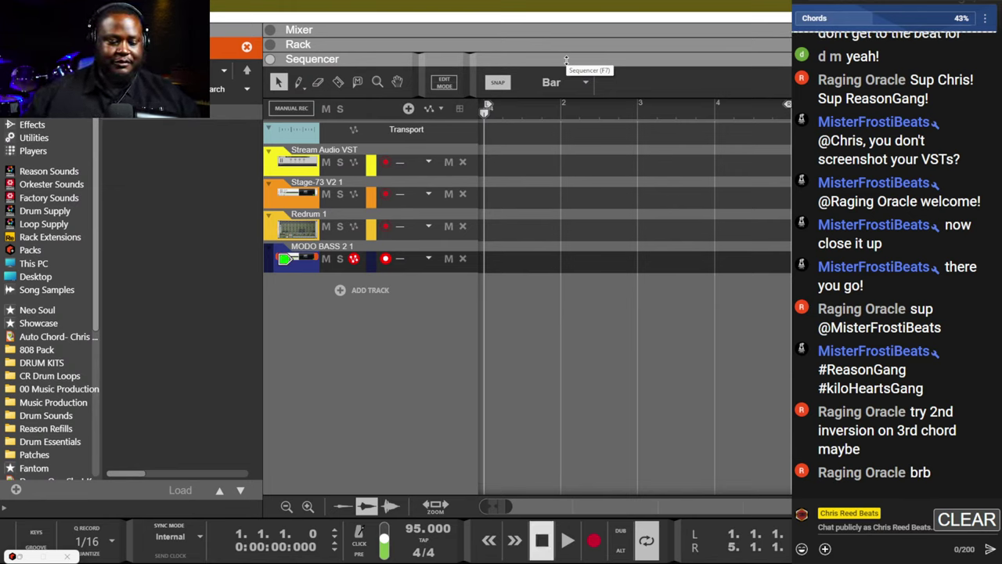
pyautogui.press('space')
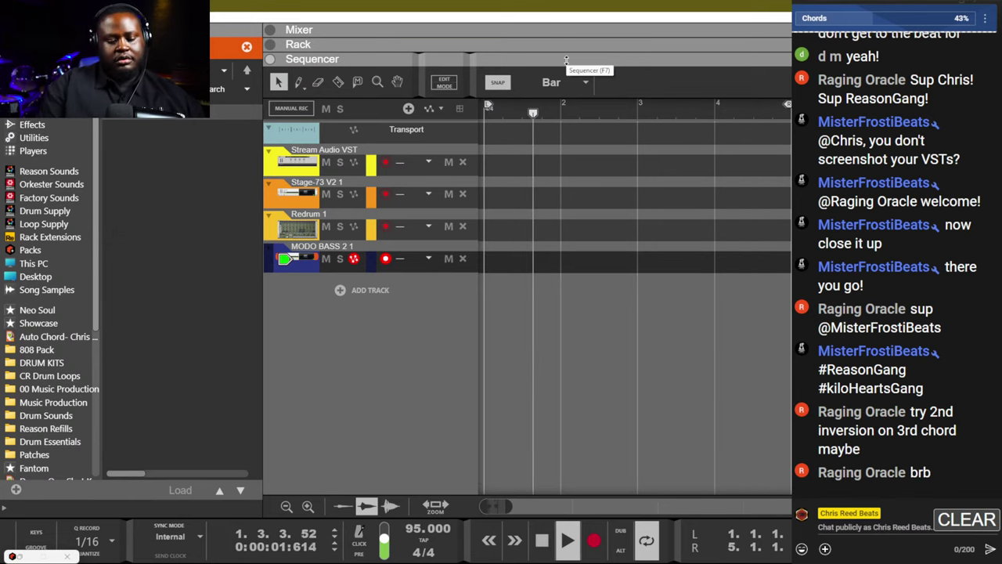
pyautogui.press('space')
# Examine the rack from the Chord Sequencer down to Redrum 1 while the loop plays.
pyautogui.click(566, 60)
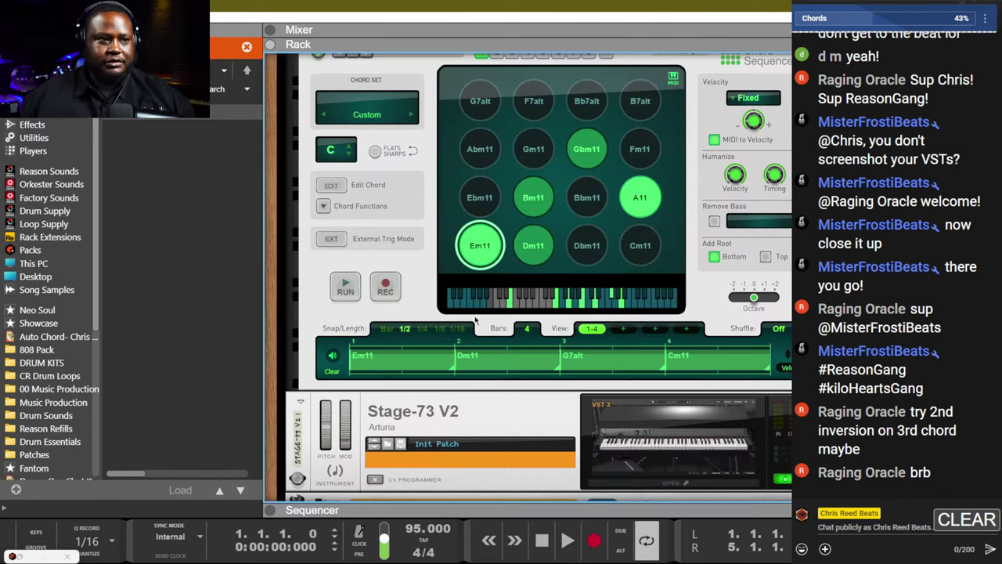
pyautogui.scroll(-10, 522, 376)
pyautogui.press('space')
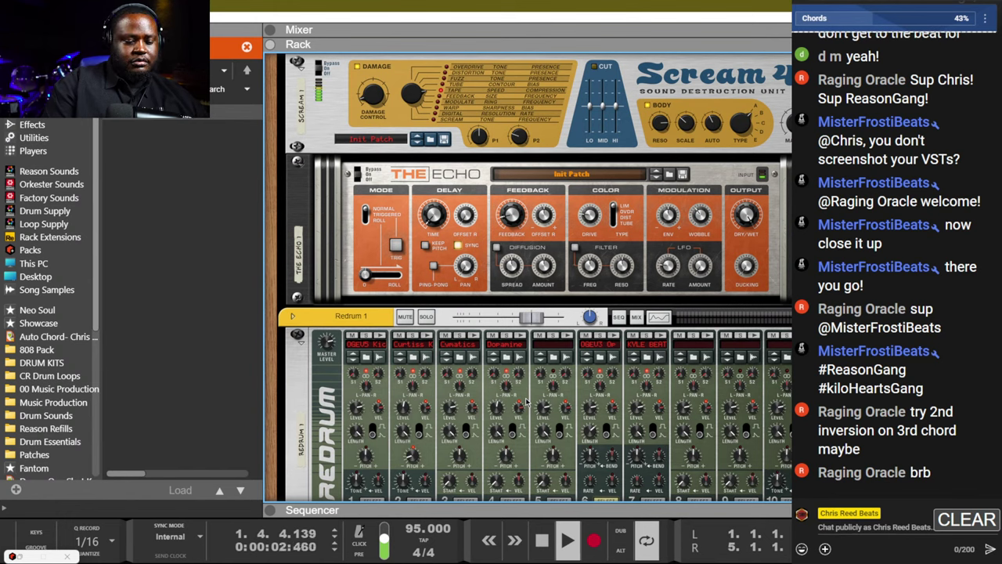
pyautogui.press('space')
# Record a three-bar MODO BASS 2 take from bar 1, return to the sequencer's tracks and delete the recorded clip.
pyautogui.press('space')
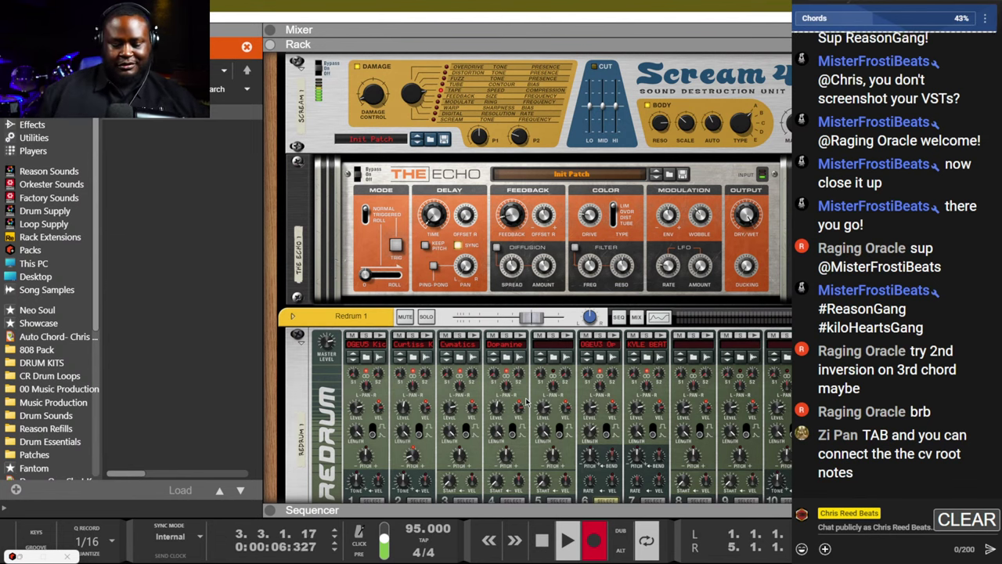
pyautogui.press('space')
pyautogui.press('F7')
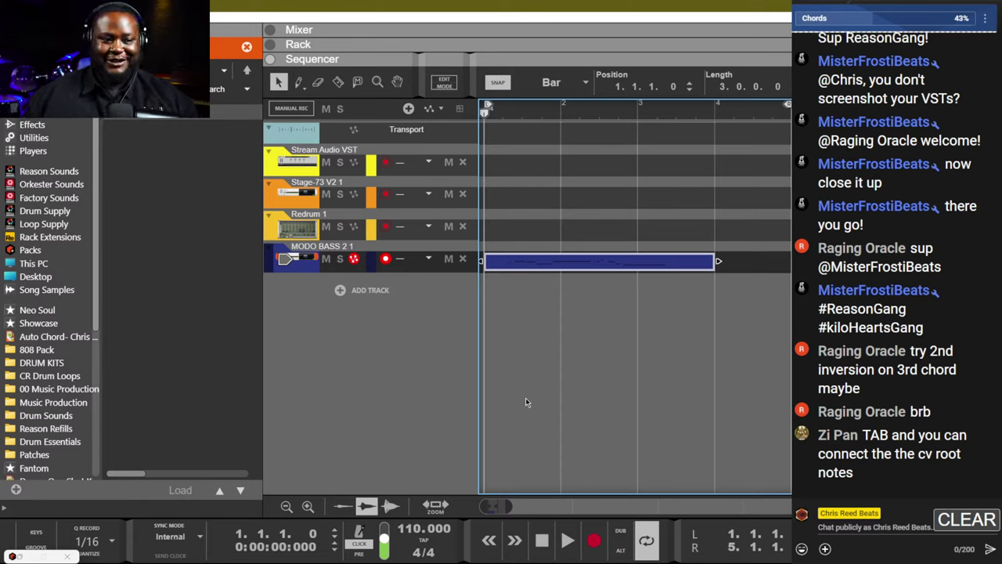
pyautogui.press('Delete')
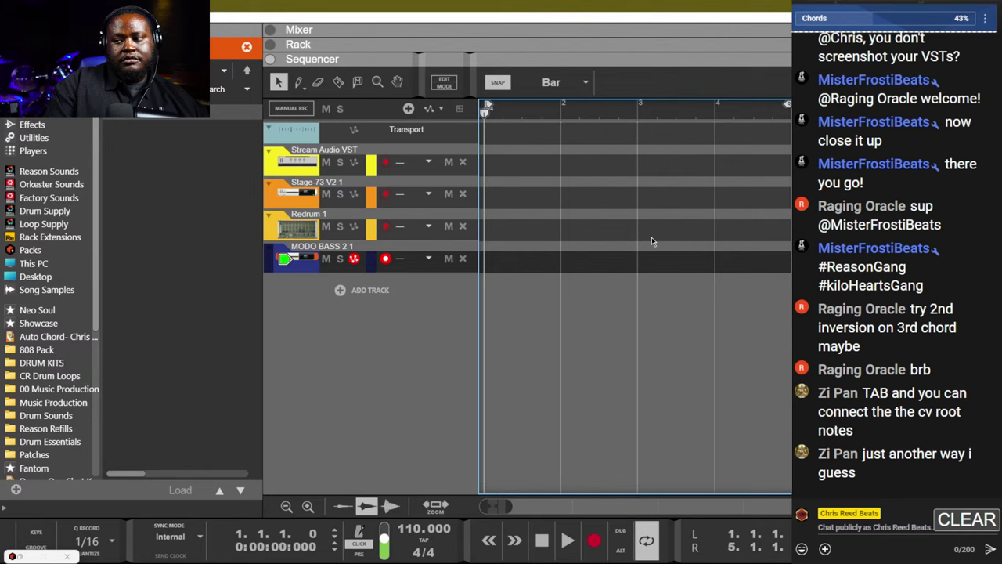
# Record another short MODO BASS 2 take from bar 1 and undo it.
pyautogui.hotkey('ctrl', 'Return')
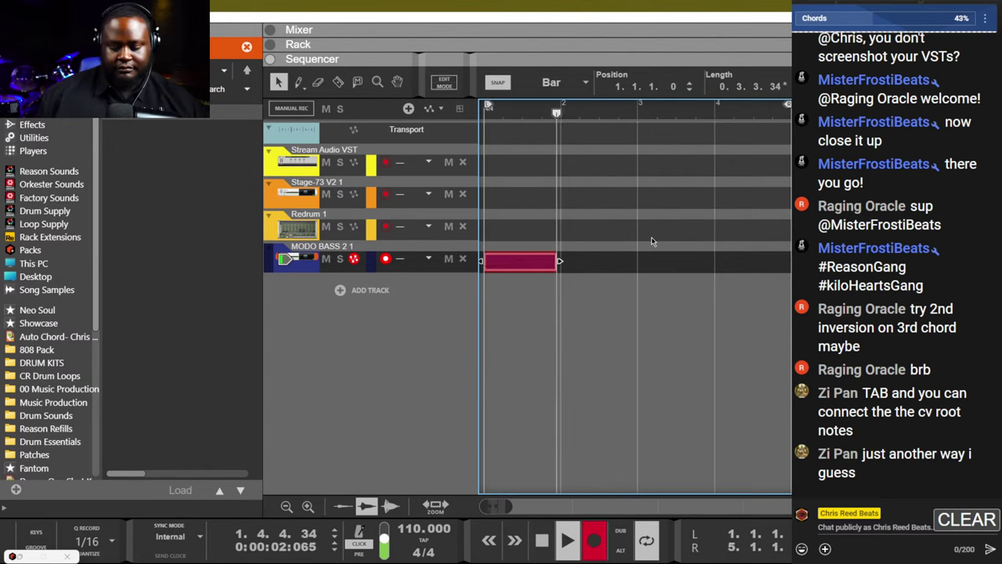
pyautogui.press('space')
pyautogui.hotkey('ctrl', 'z')
# Play and stop the four-bar loop to rehearse the bass while raising the song tempo to 120 BPM.
pyautogui.press('space')
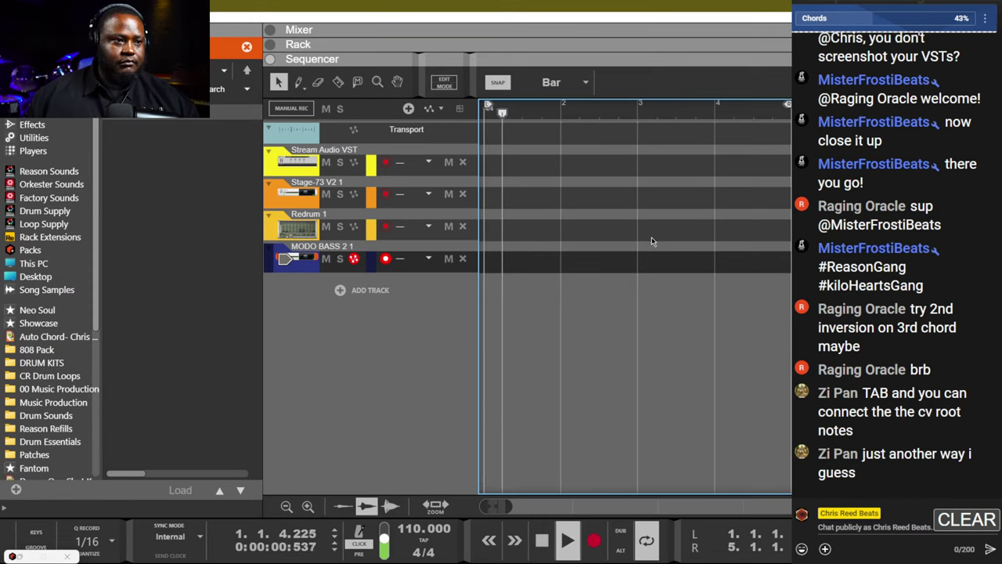
pyautogui.press('space')
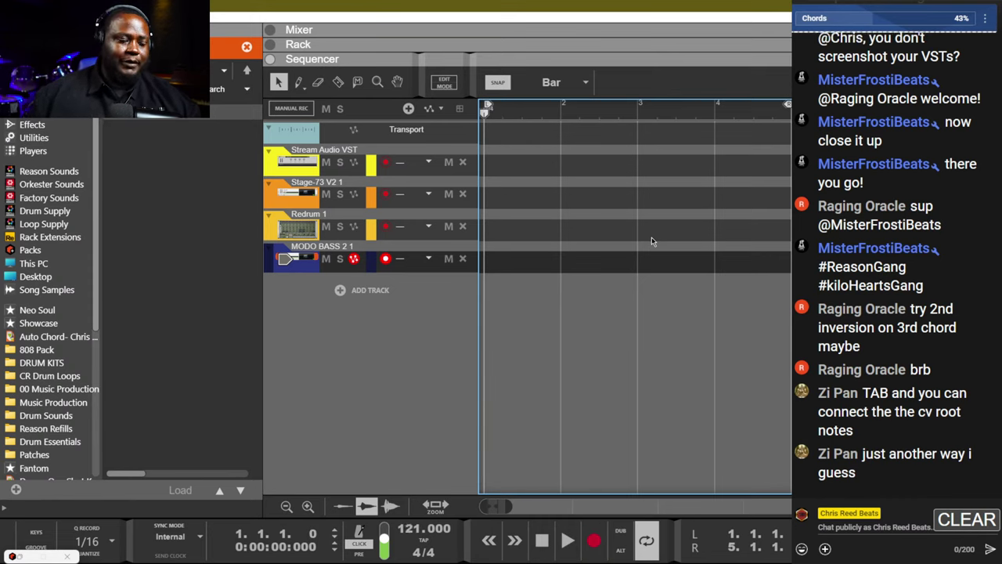
pyautogui.press('space')
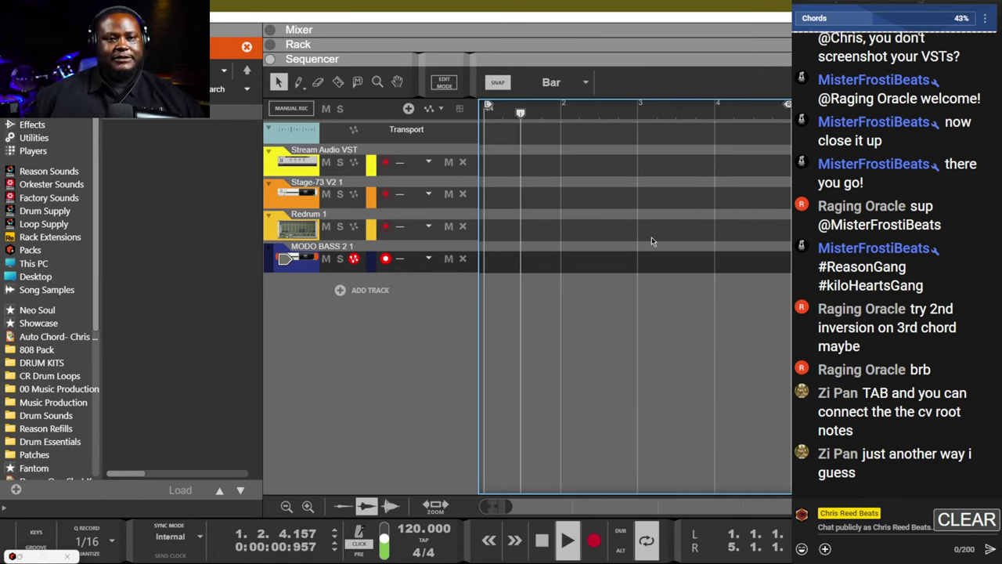
pyautogui.press('space')
pyautogui.press('space')
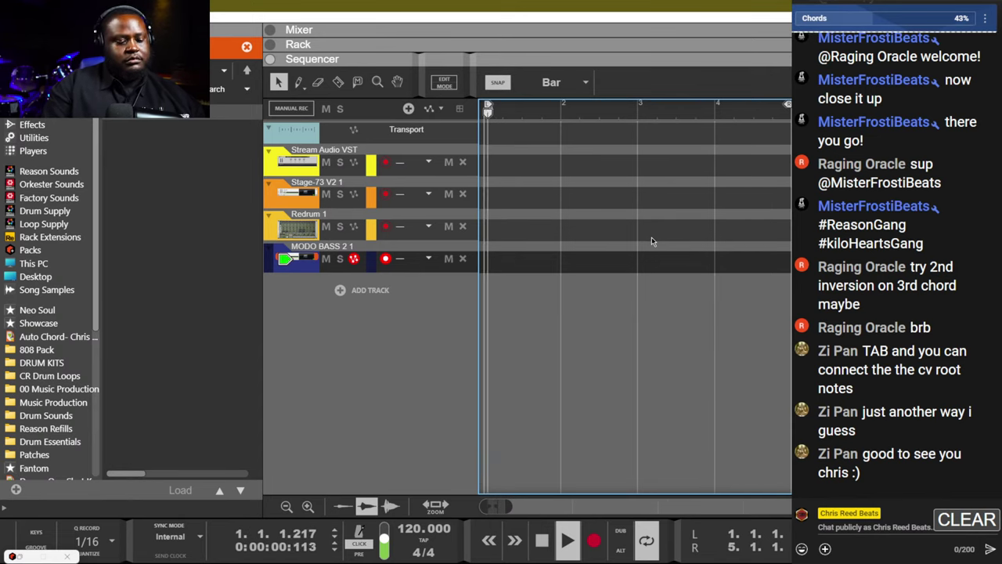
pyautogui.press('space')
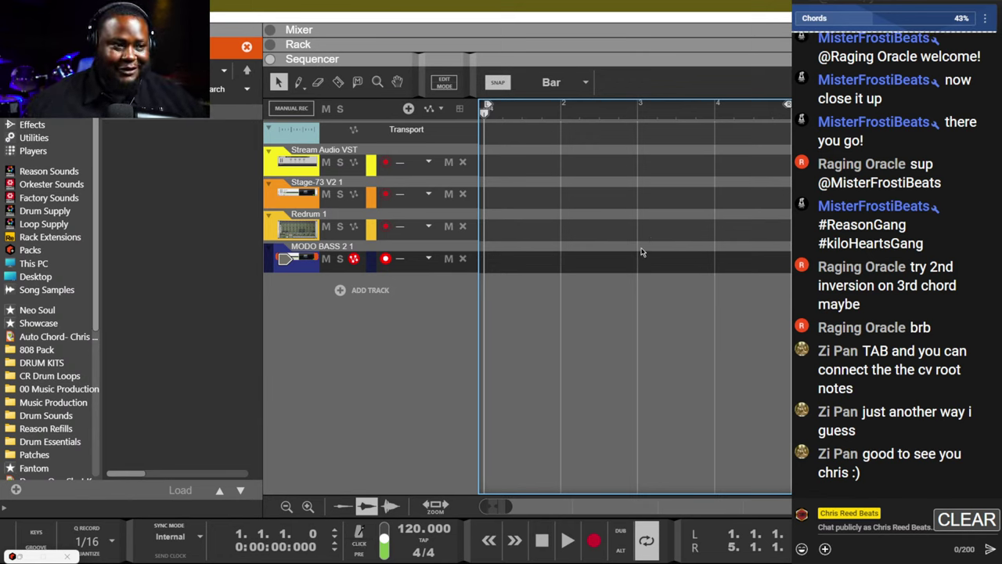
# Create an audio track below the MODO BASS 2 track and enable monitoring for it.
pyautogui.rightClick(371, 279)
pyautogui.click(423, 293)
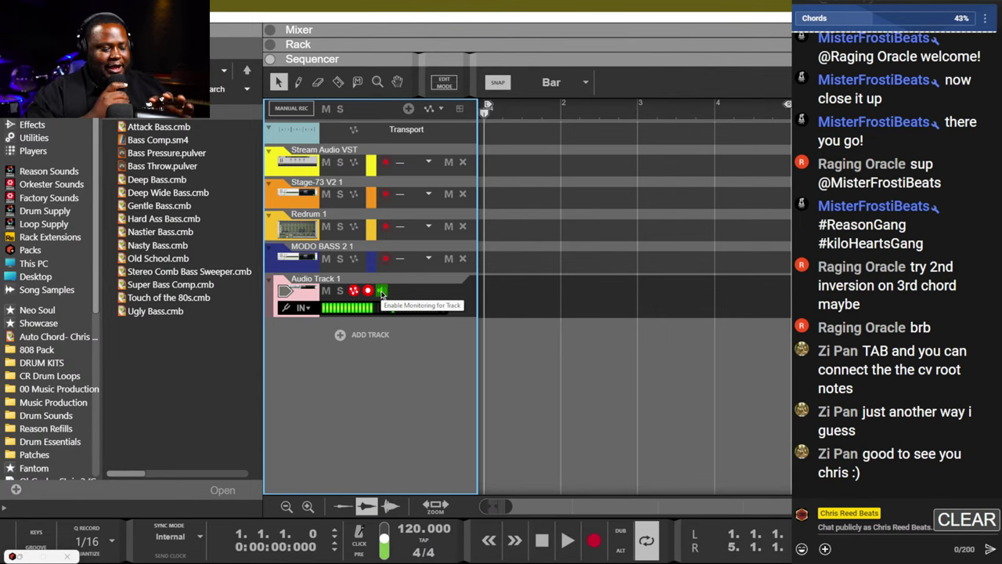
pyautogui.click(520, 317)
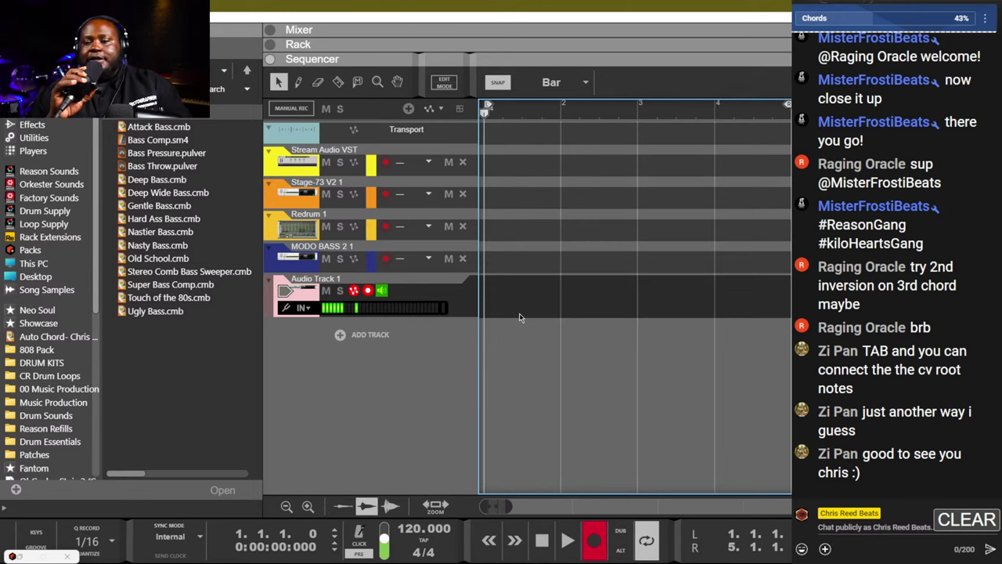
# Record a four-bar microphone take from bar 1 on the new audio track and turn off its monitoring.
pyautogui.hotkey('ctrl', 'Return')
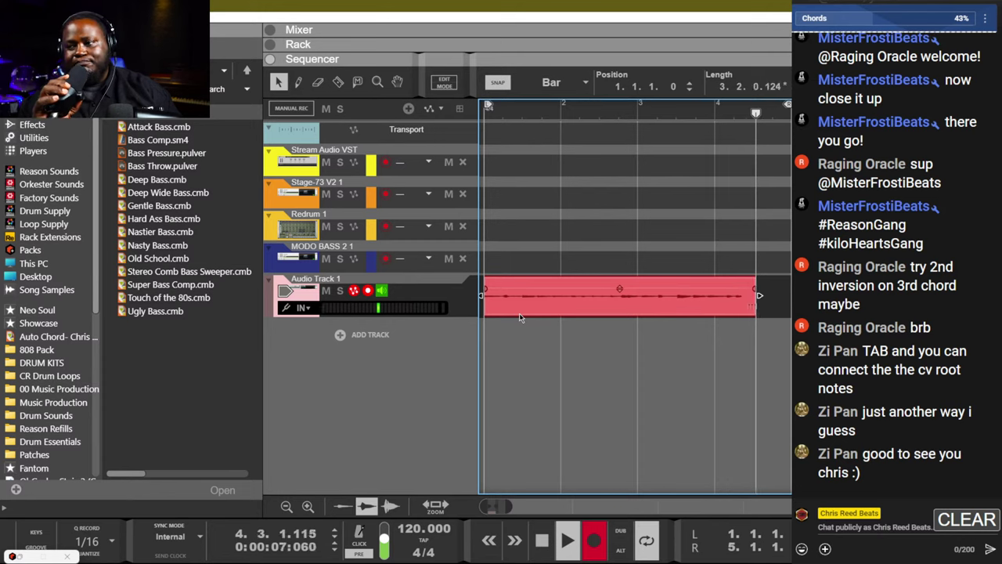
pyautogui.press('space')
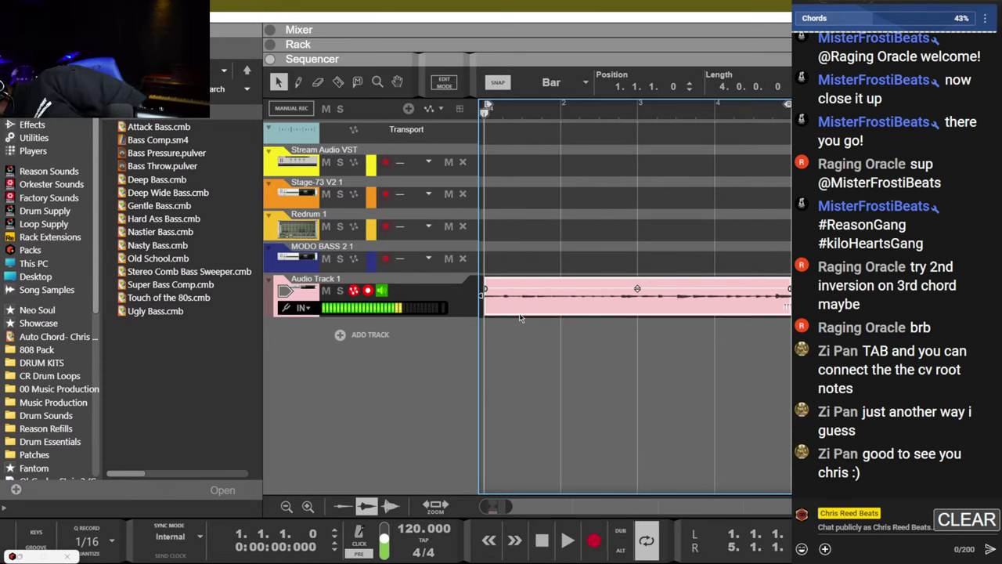
pyautogui.click(382, 291)
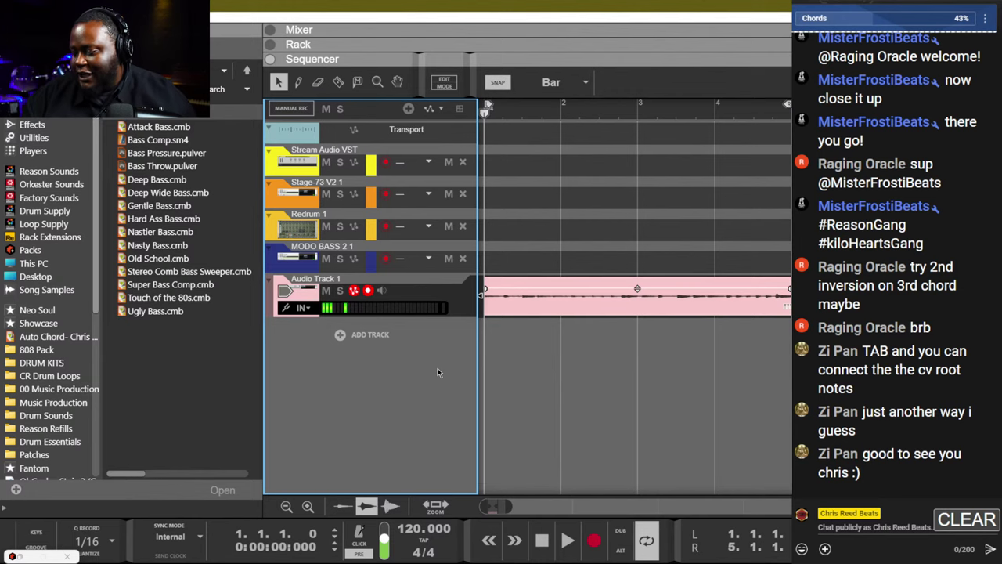
# Play back the loop with the recorded audio and record-enable Redrum 1 followed by MODO BASS 2.
pyautogui.click(487, 321)
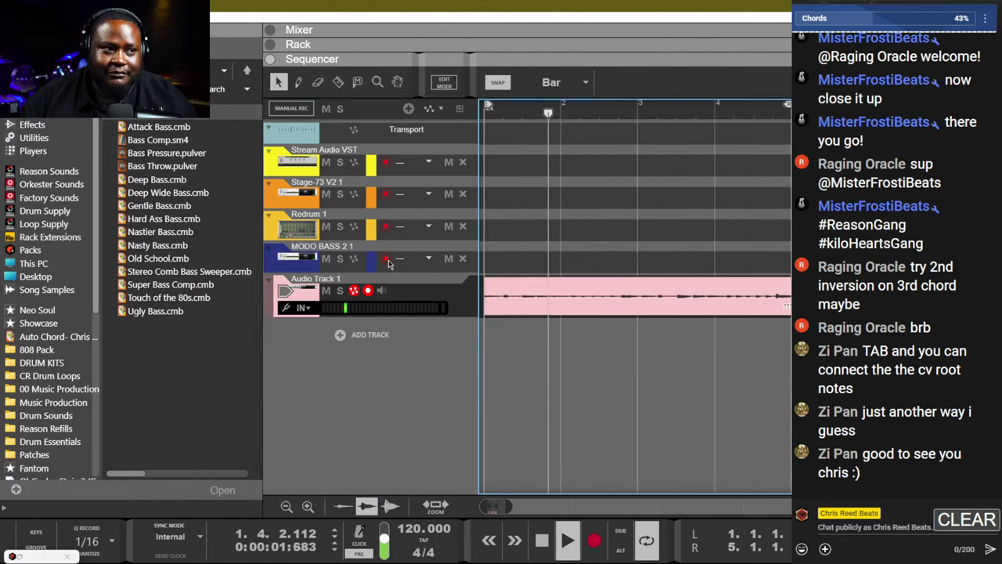
pyautogui.click(386, 227)
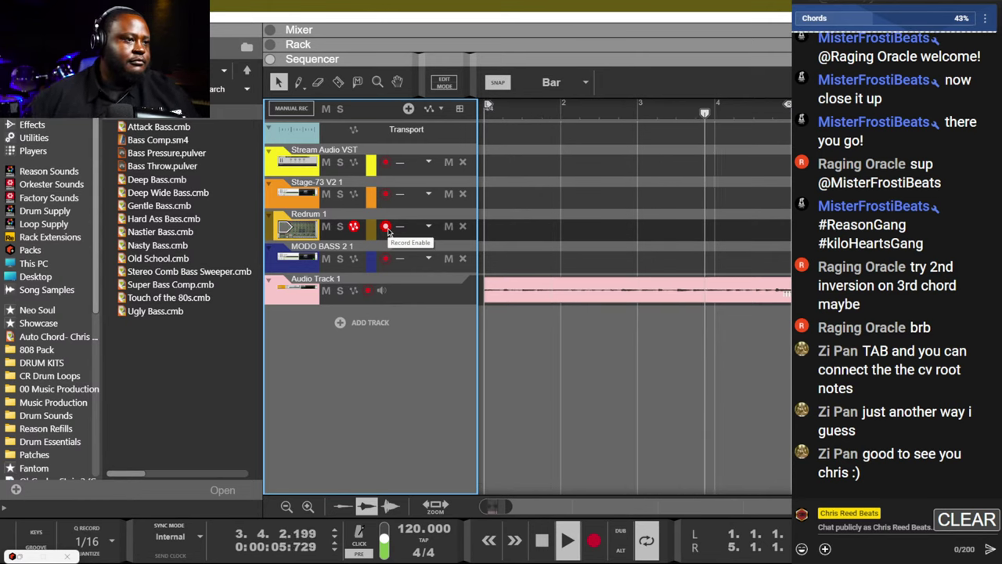
pyautogui.click(380, 267)
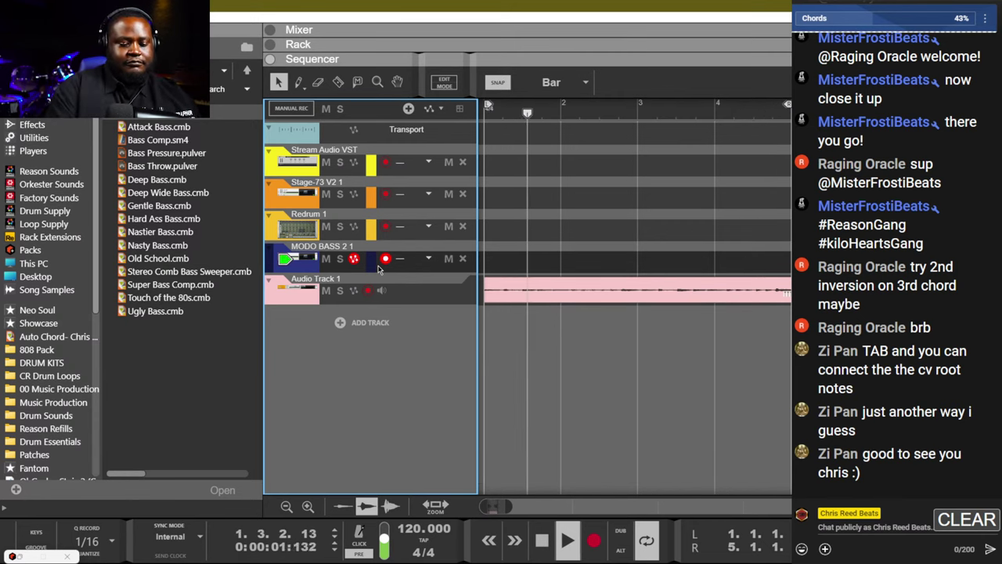
pyautogui.press('space')
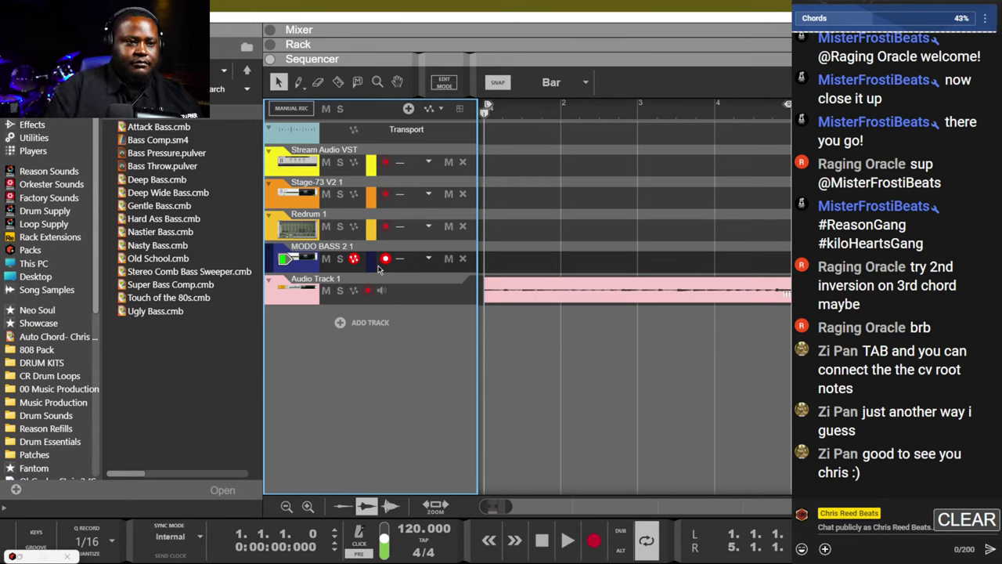
# Play and stop the loop repeatedly to rehearse the MODO BASS 2 line against the recorded audio.
pyautogui.press('space')
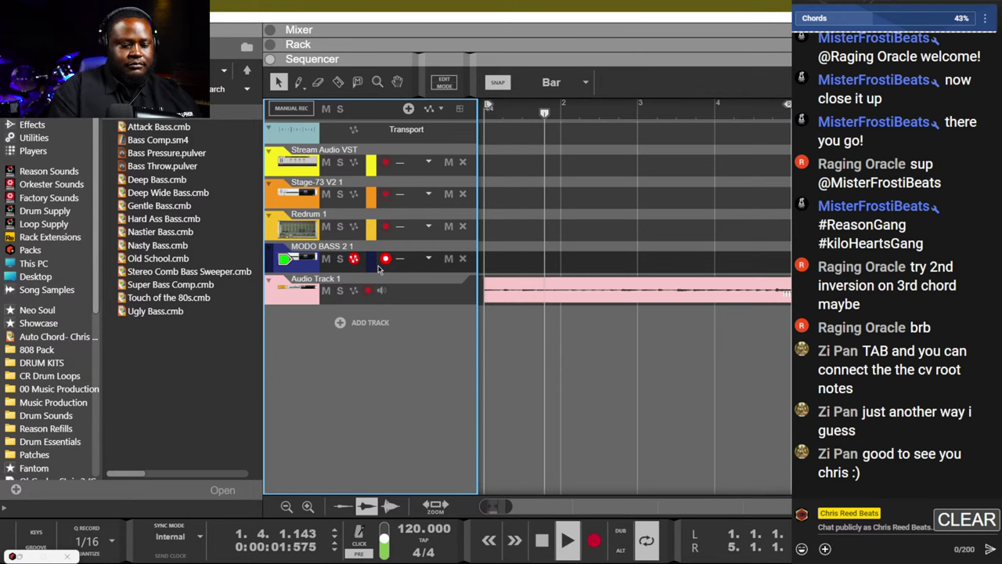
pyautogui.press('space')
pyautogui.press('space')
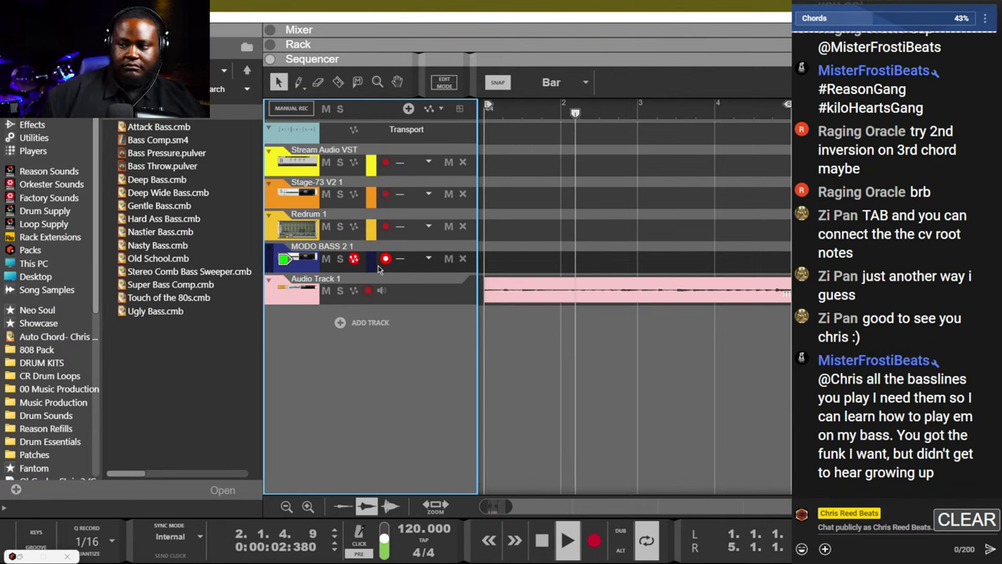
pyautogui.press('space')
pyautogui.press('space')
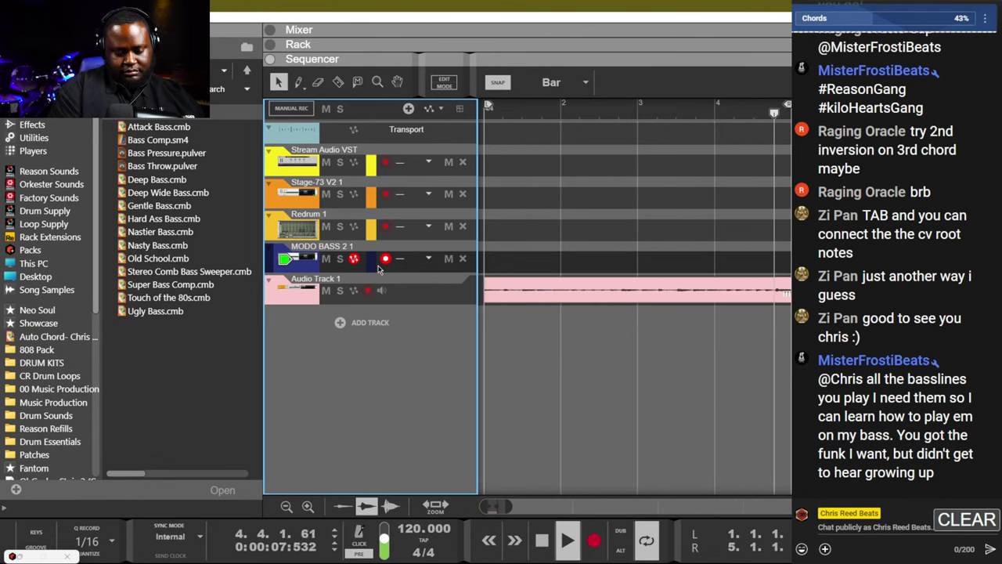
pyautogui.press('space')
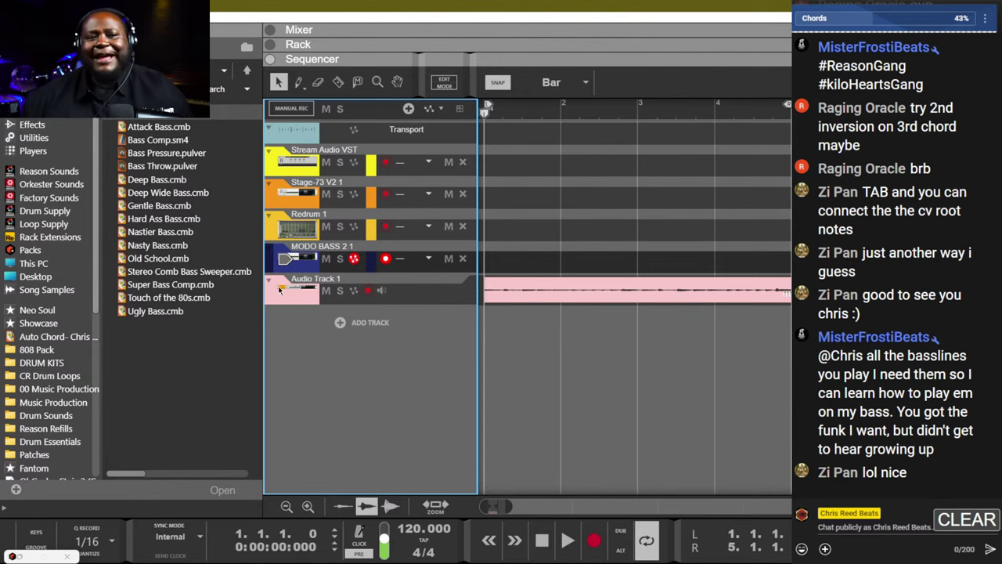
# Record a four-bar bass take from bar 1 on the MODO BASS 2 track and play back the recorded clip.
pyautogui.click(540, 264)
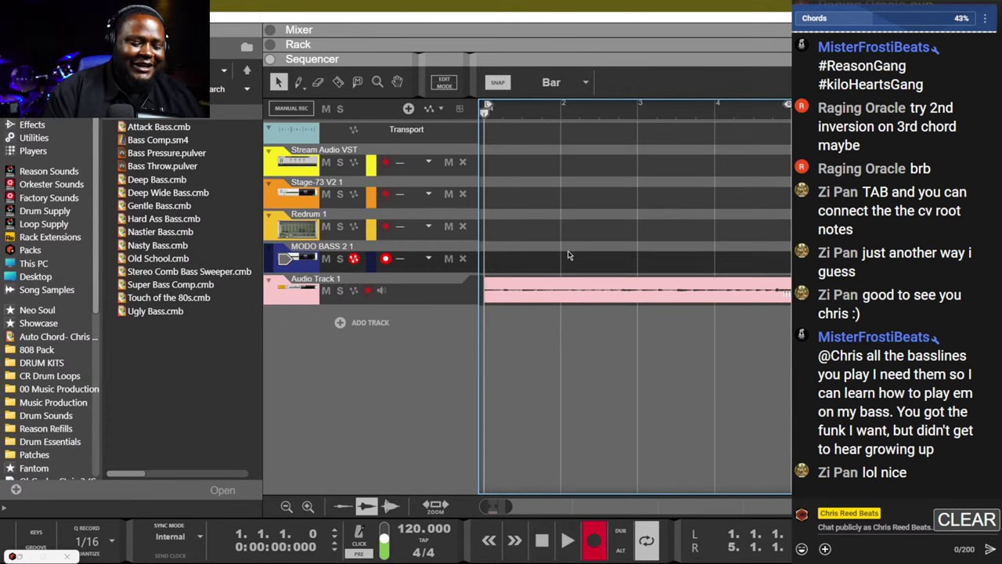
pyautogui.hotkey('ctrl', 'Return')
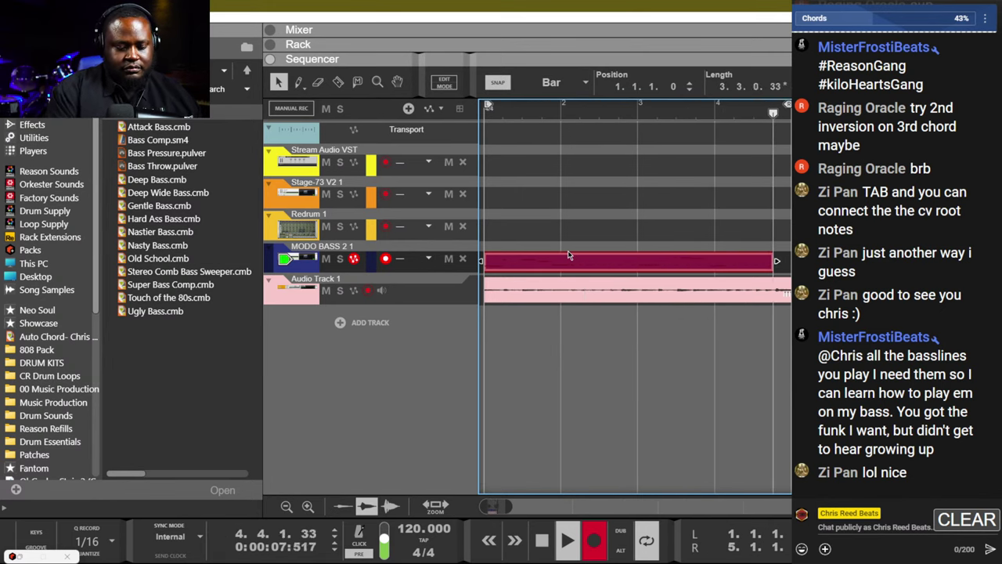
pyautogui.hotkey('ctrl', 'Return')
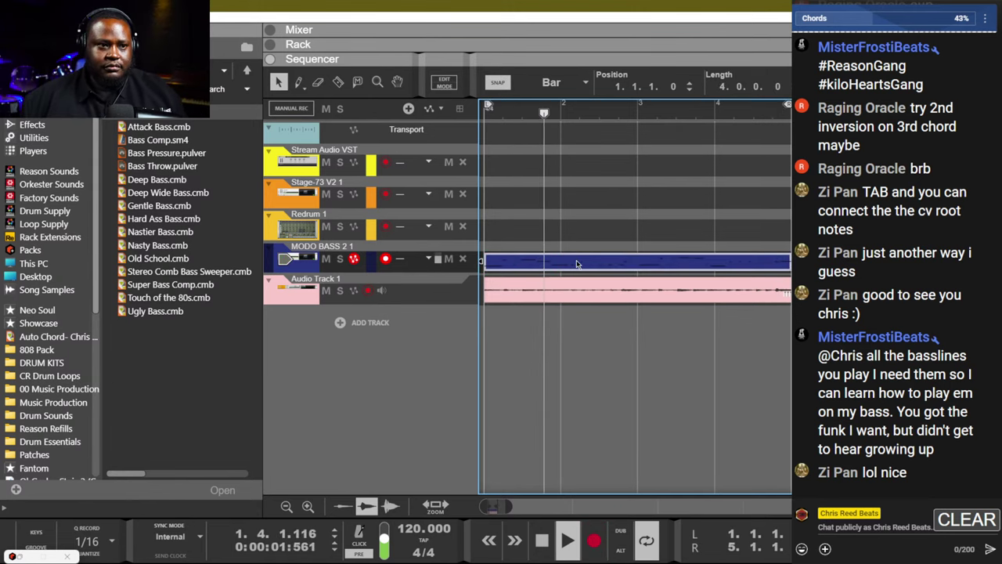
pyautogui.click(633, 321)
pyautogui.click(667, 266)
pyautogui.press('space')
pyautogui.press('space')
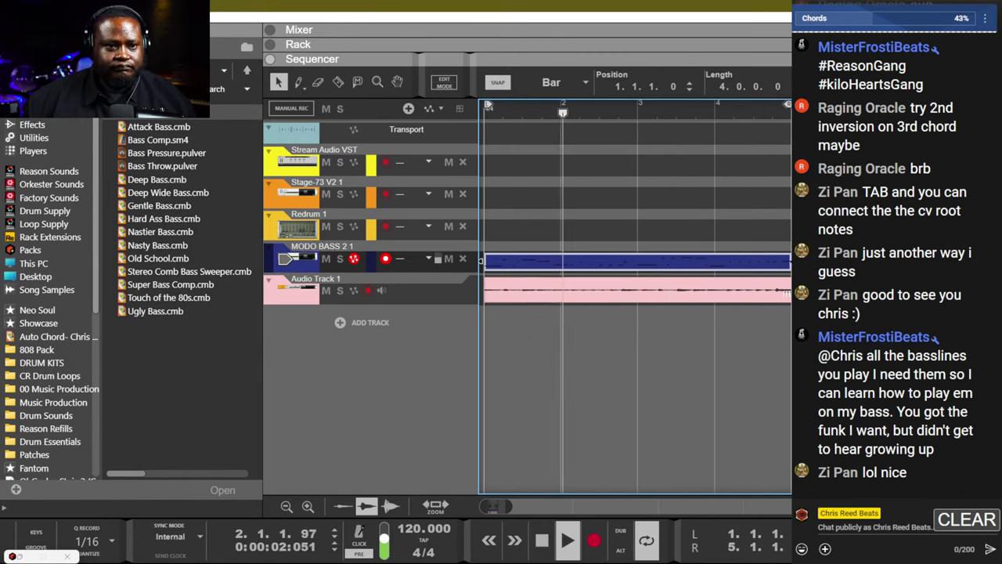
# Split the MODO BASS 2 clip at bar 3 and delete its second half.
pyautogui.press('r')
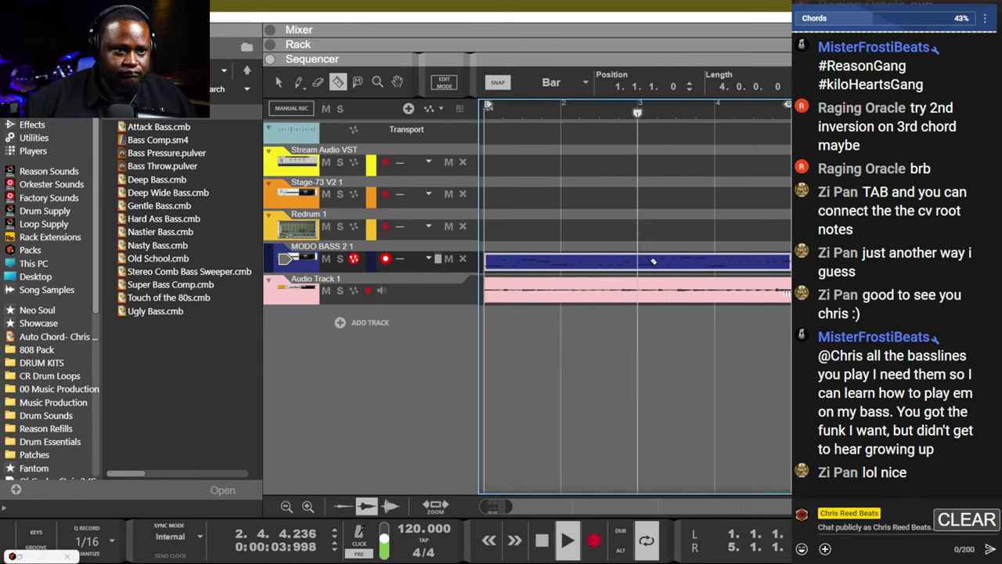
pyautogui.click(642, 263)
pyautogui.press('q')
pyautogui.click(636, 261)
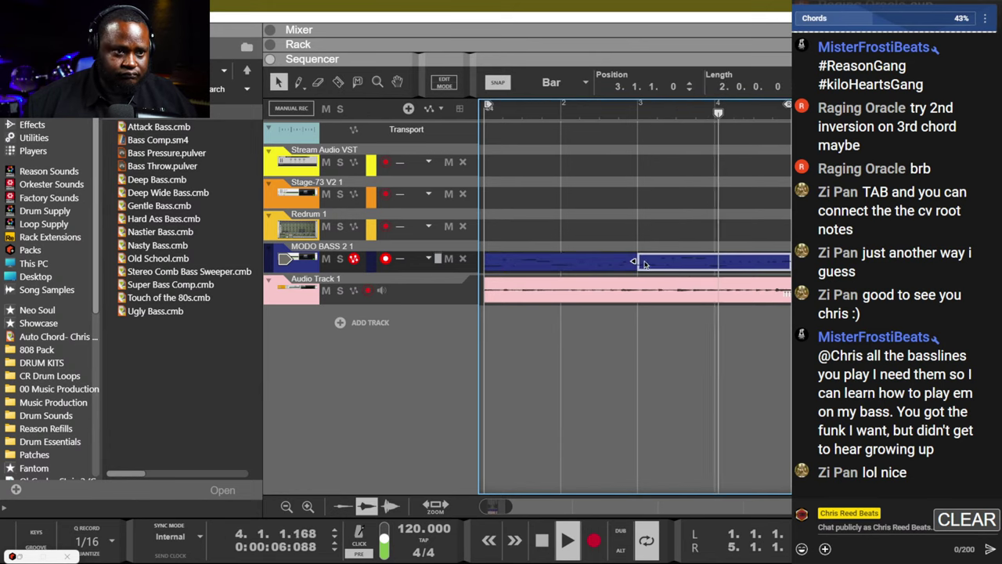
pyautogui.moveTo(634, 260); pyautogui.dragTo(717, 263)
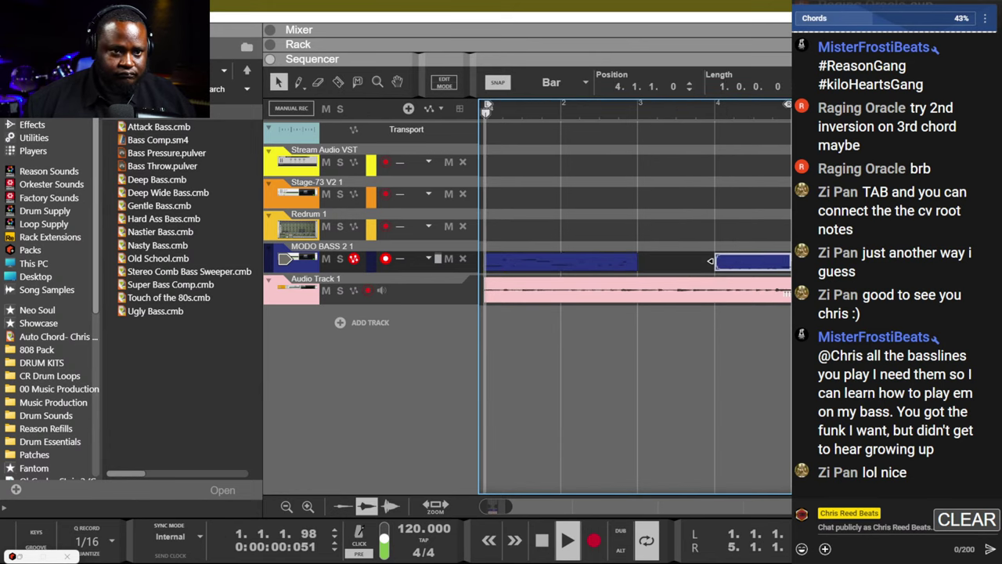
pyautogui.press('Delete')
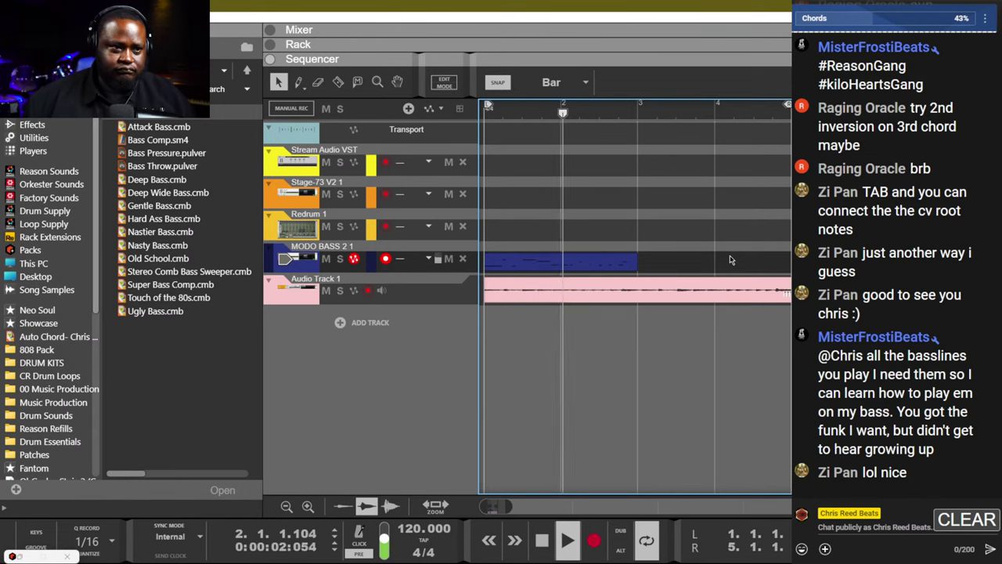
# Open the two-bar MODO BASS 2 clip to inspect its notes, close the editor and replay the loop.
pyautogui.doubleClick(604, 264)
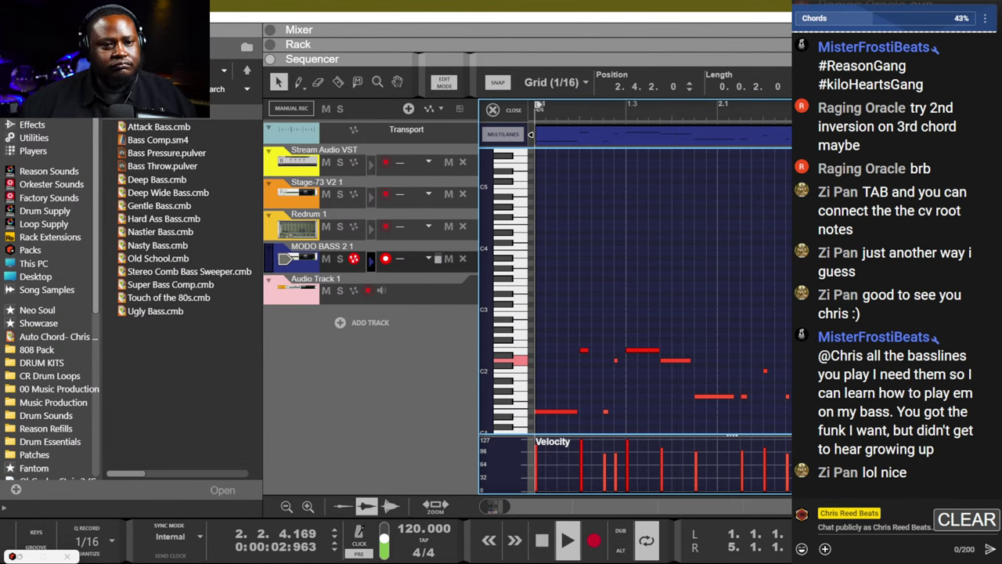
pyautogui.hotkey('ctrl', 'e')
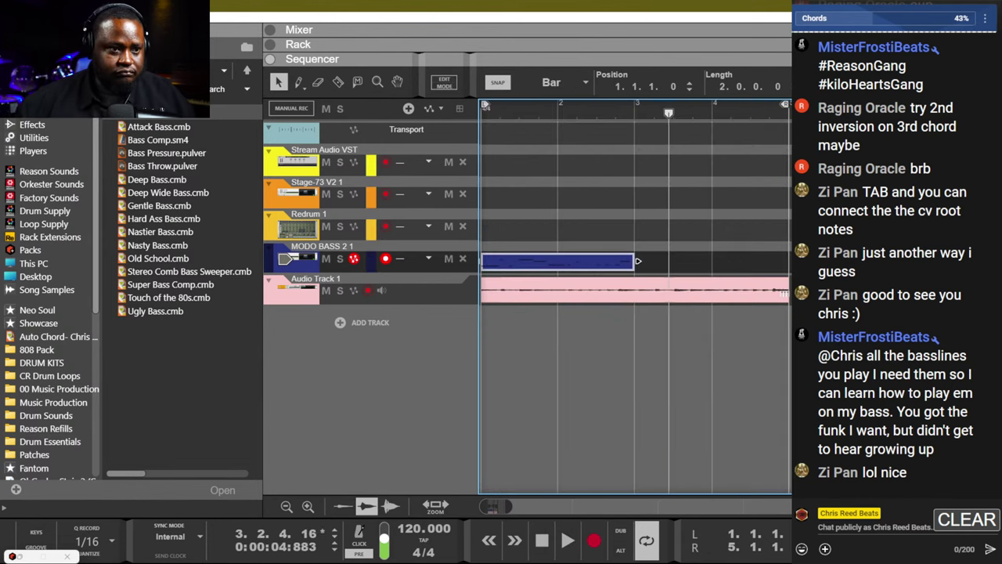
pyautogui.press('space')
pyautogui.press('space')
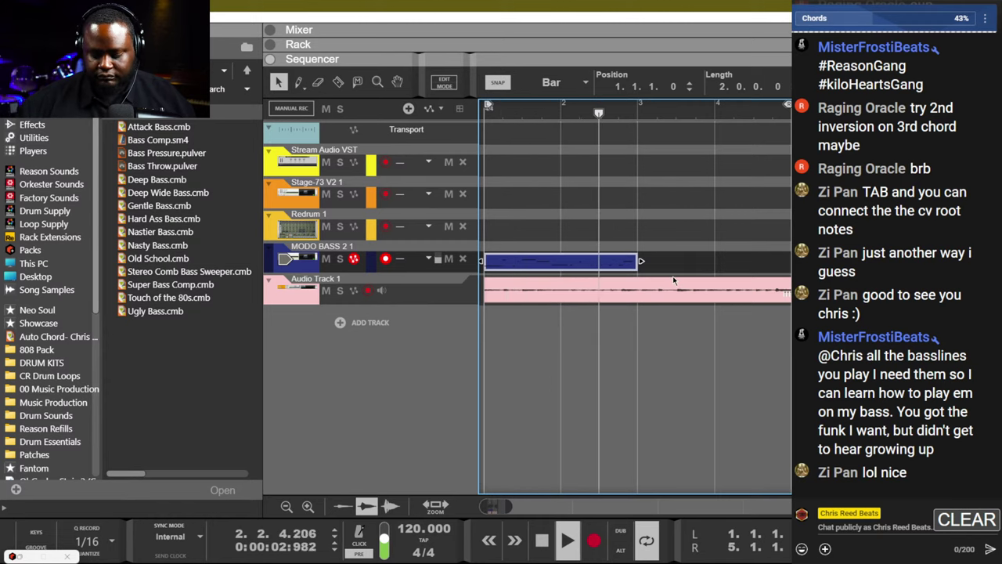
pyautogui.hotkey('ctrl', 'Return')
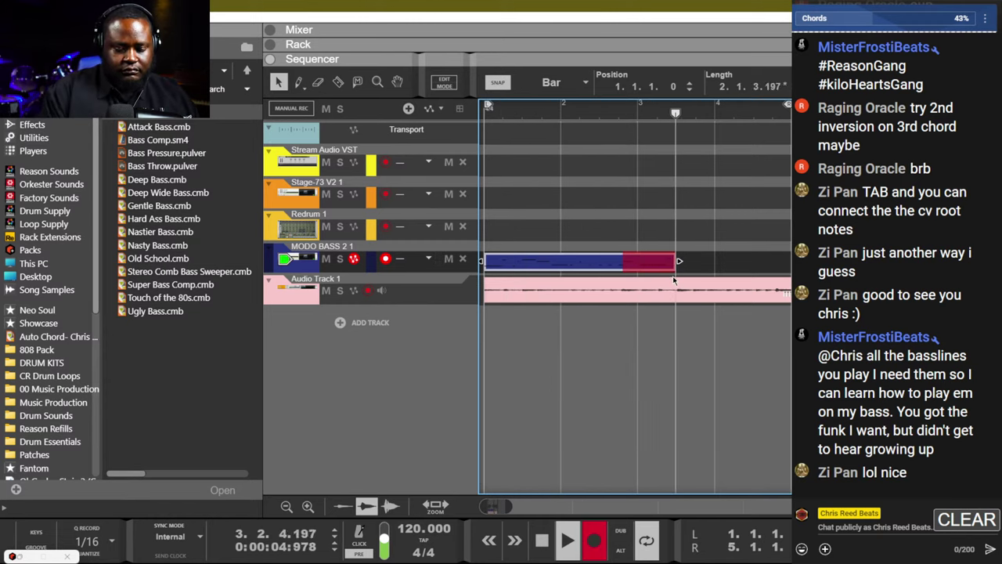
pyautogui.press('space')
pyautogui.hotkey('ctrl', 'z')
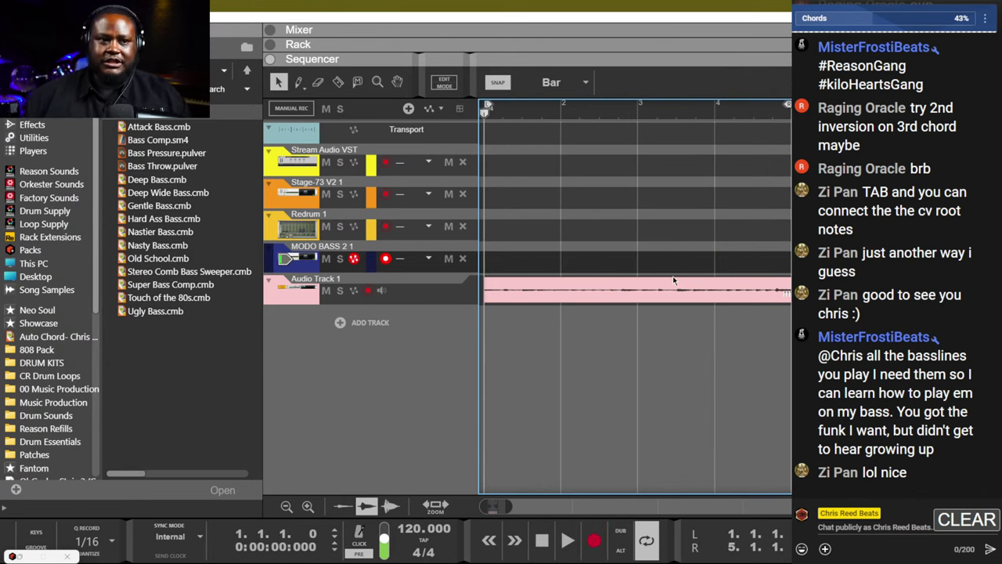
pyautogui.hotkey('ctrl', 'y')
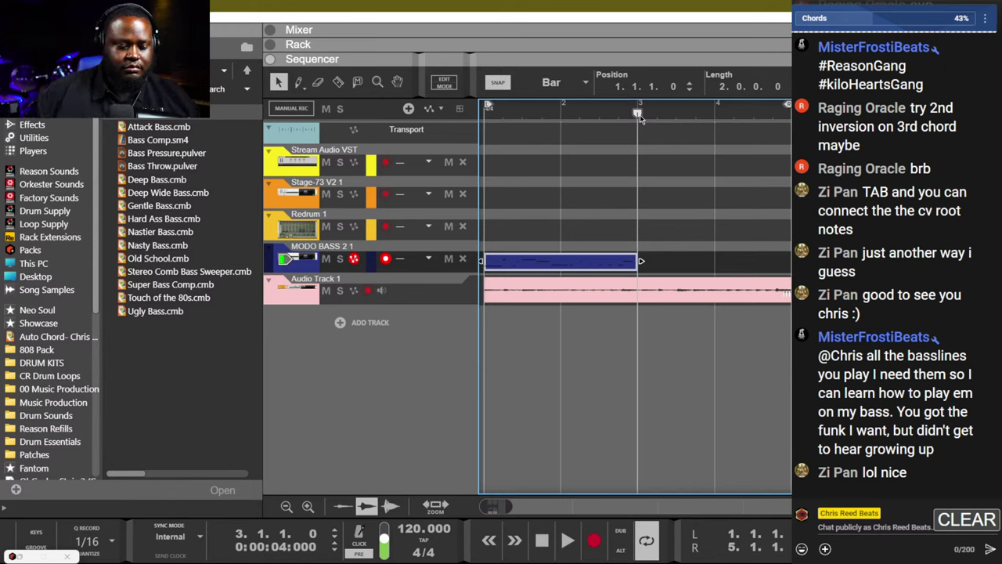
# Record a second two-bar bass take from bar 3 on the MODO BASS 2 track and play the loop back.
pyautogui.hotkey('ctrl', 'Return')
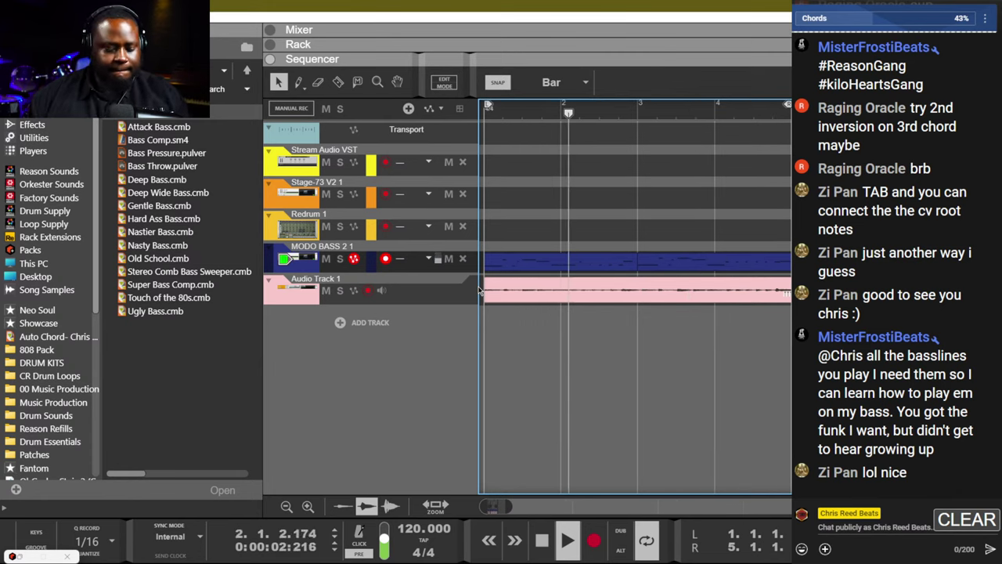
pyautogui.press('space')
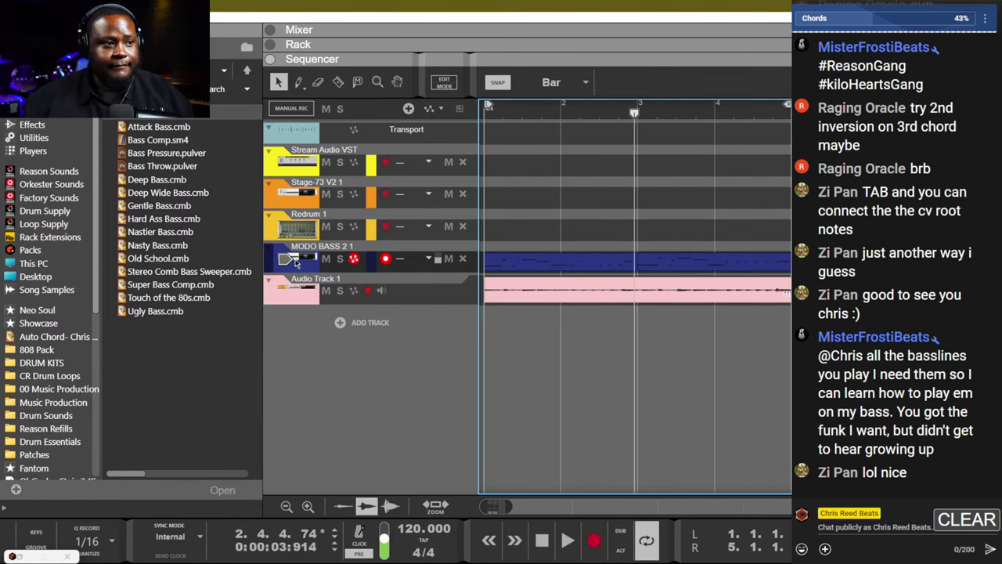
# Duplicate the MODO BASS 2 track and delete the bass clips on the copy.
pyautogui.click(293, 260)
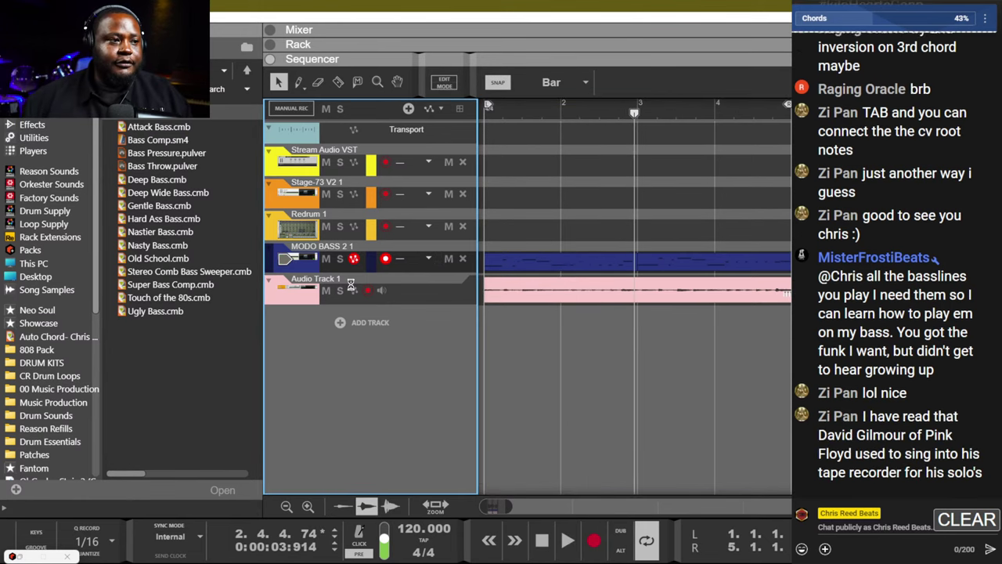
pyautogui.hotkey('ctrl', 'd')
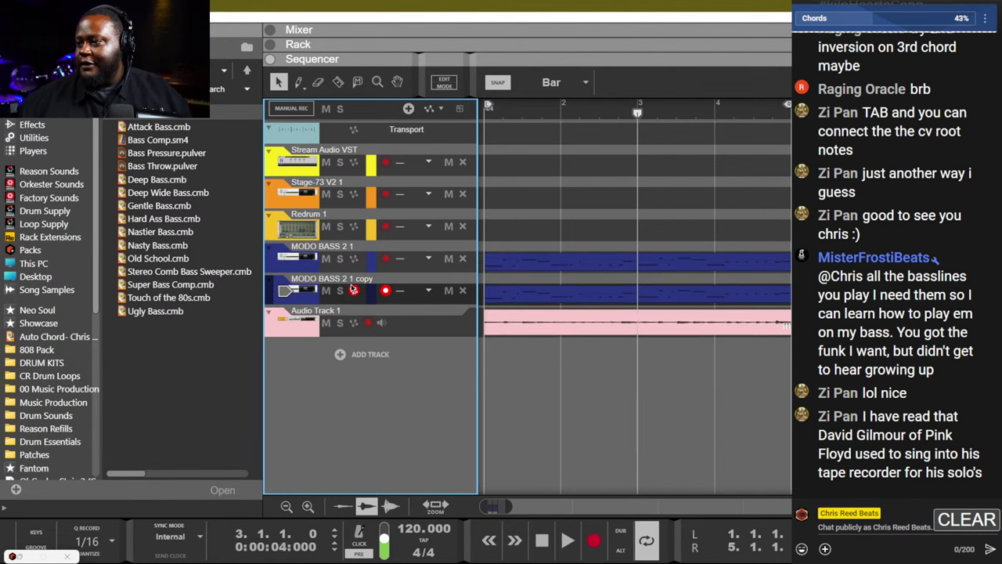
pyautogui.press('space')
pyautogui.click(351, 290)
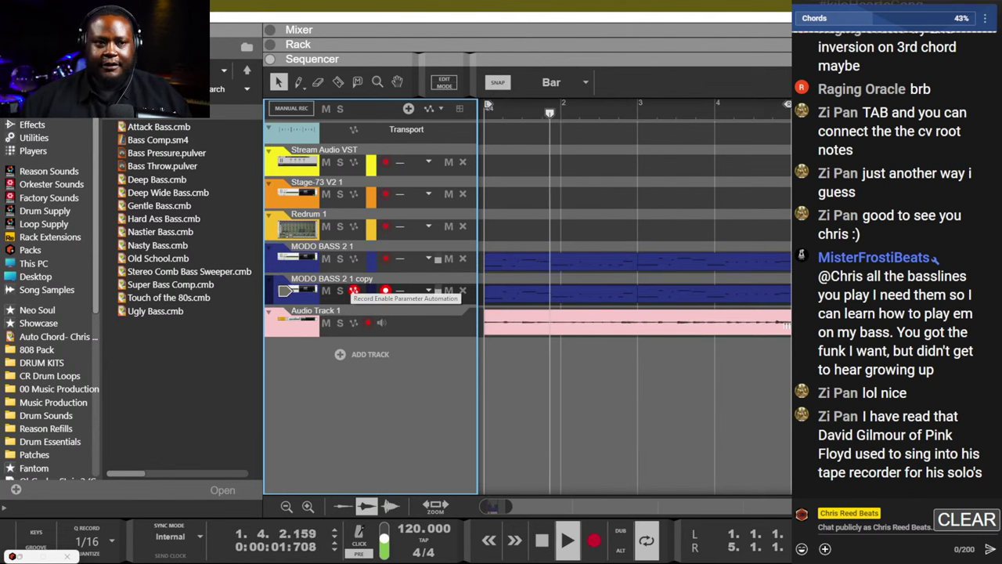
pyautogui.click(559, 293)
pyautogui.press('Delete')
# Open the duplicate MODO BASS 2 instrument and set its play style to Pick with 85% muting.
pyautogui.press('F6')
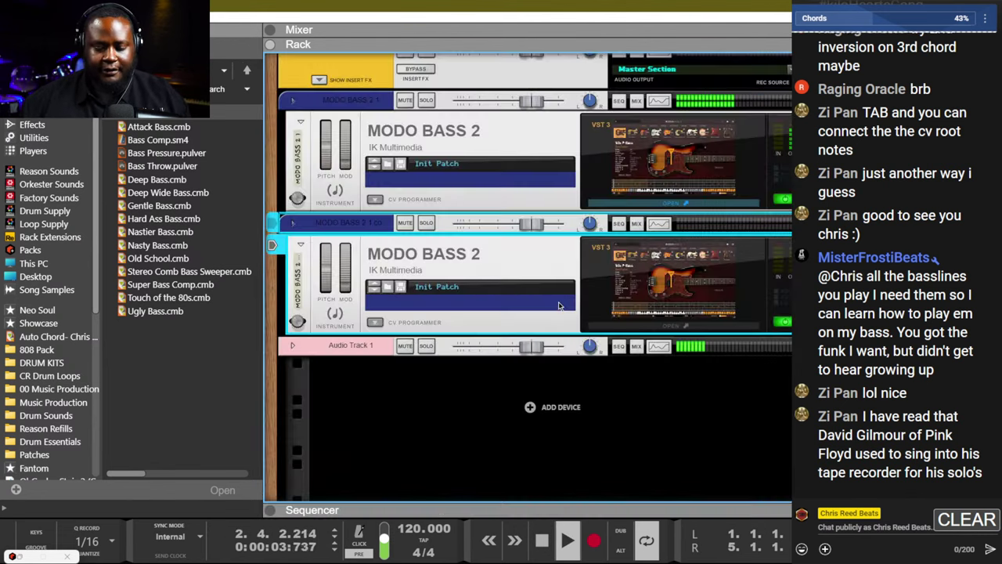
pyautogui.click(658, 288)
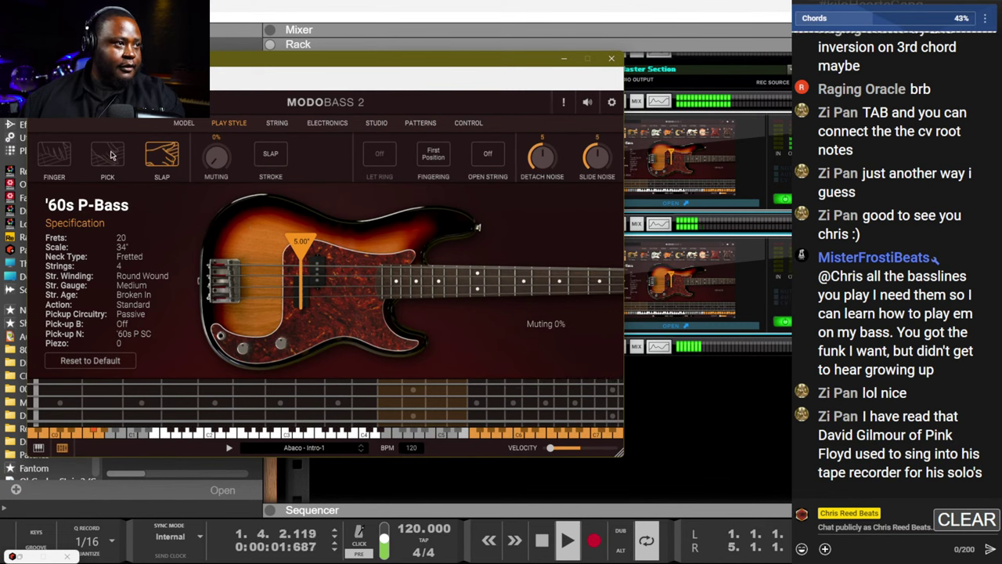
pyautogui.click(109, 154)
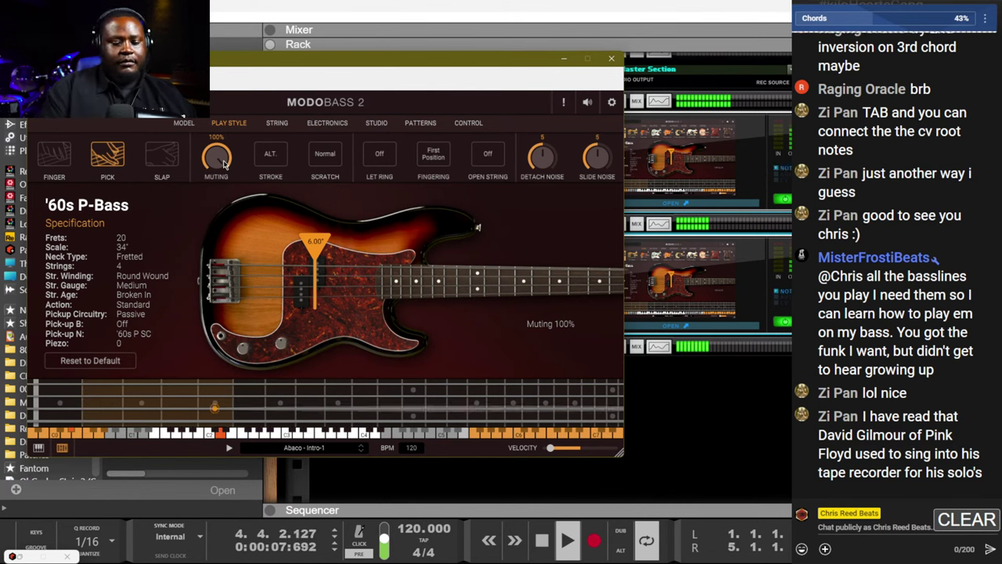
pyautogui.moveTo(225, 162); pyautogui.dragTo(210, 217)
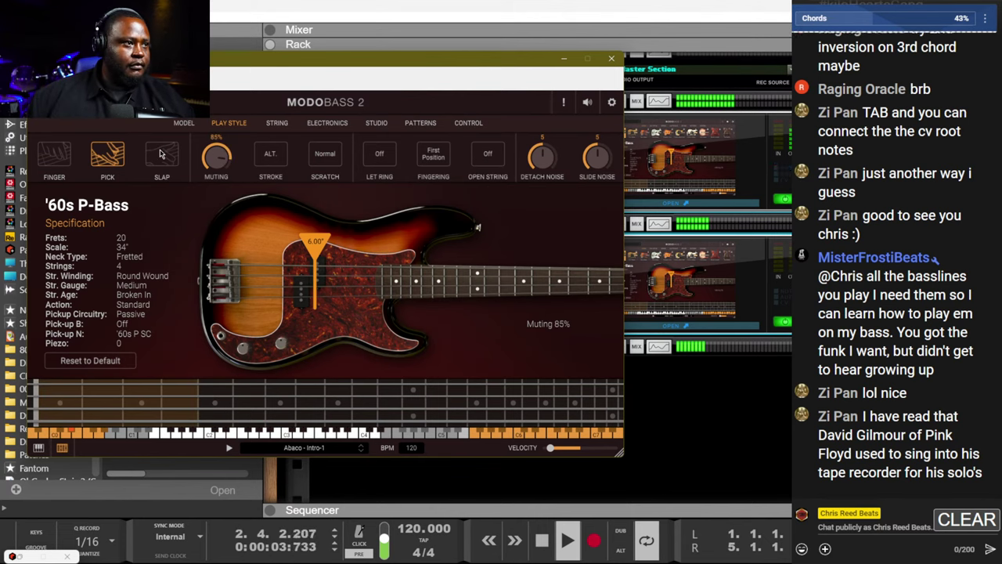
# Set the duplicate '60s P-Bass to 6 strings.
pyautogui.click(277, 124)
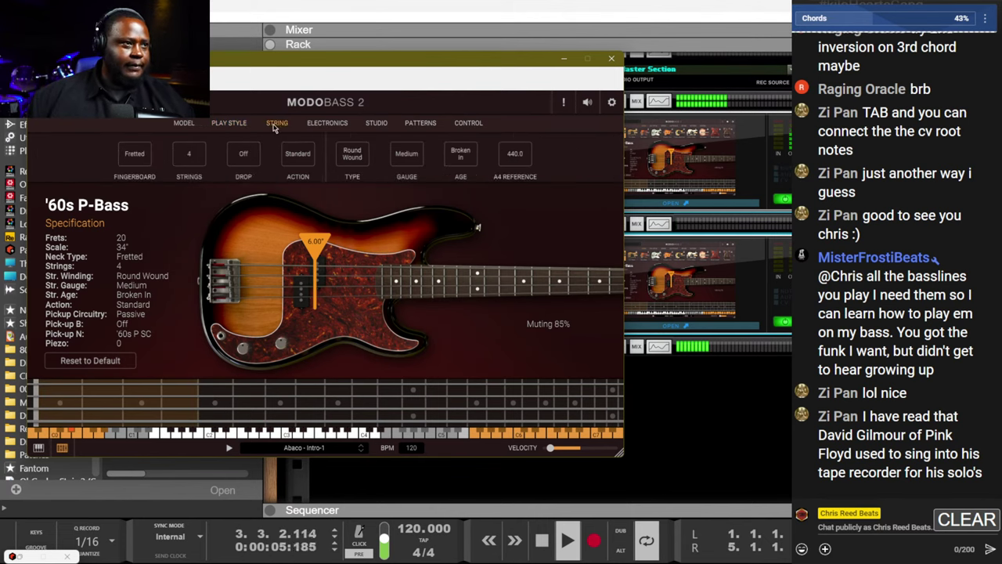
pyautogui.click(187, 155)
pyautogui.click(189, 155)
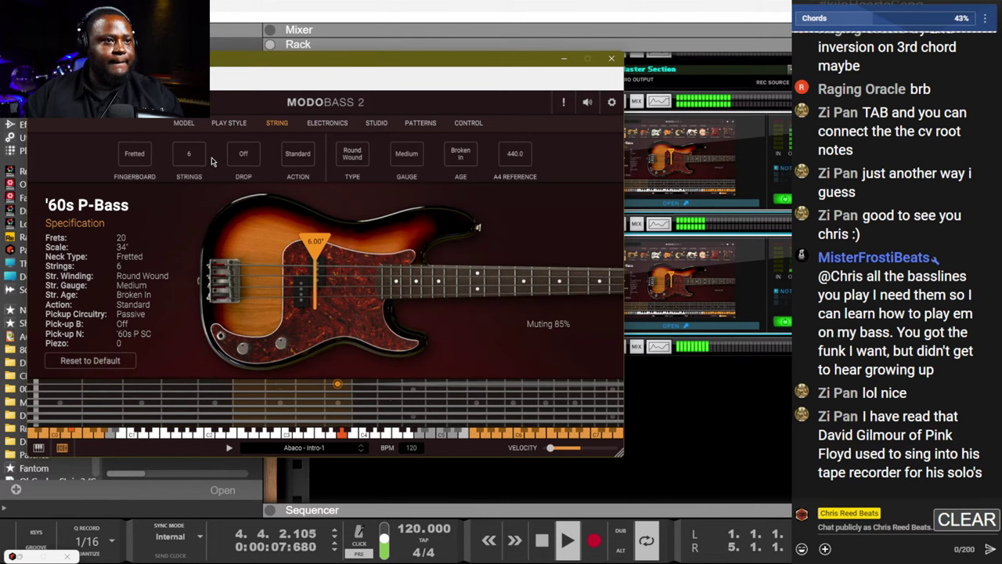
# Switch the duplicate bass's neck pickup off and back on, and turn on its bridge pickup.
pyautogui.click(323, 123)
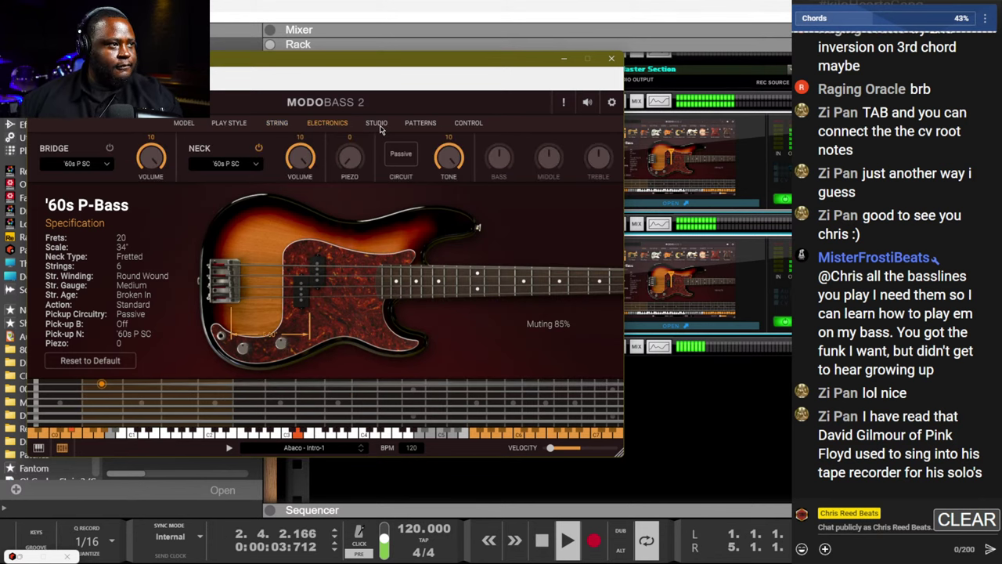
pyautogui.click(261, 148)
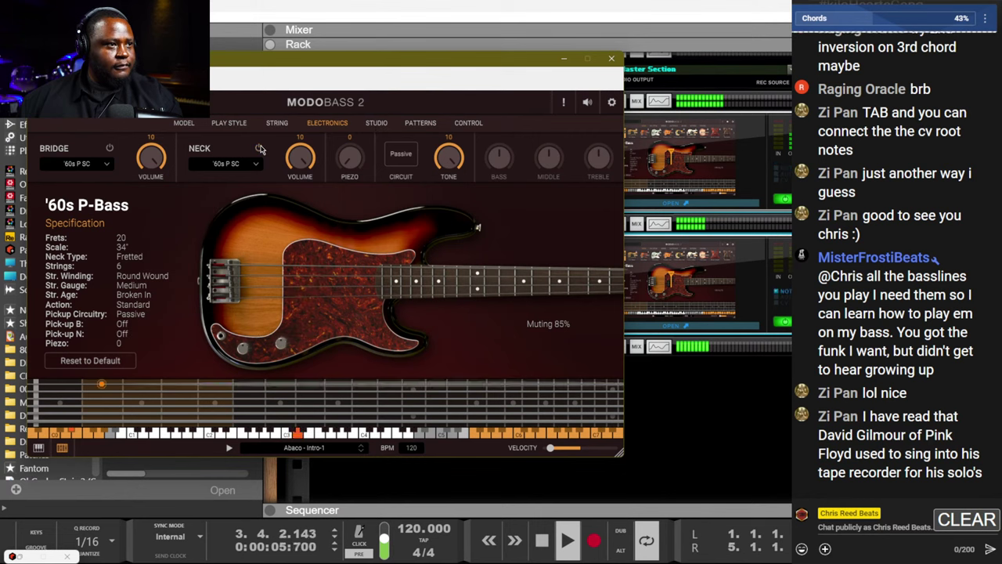
pyautogui.click(259, 148)
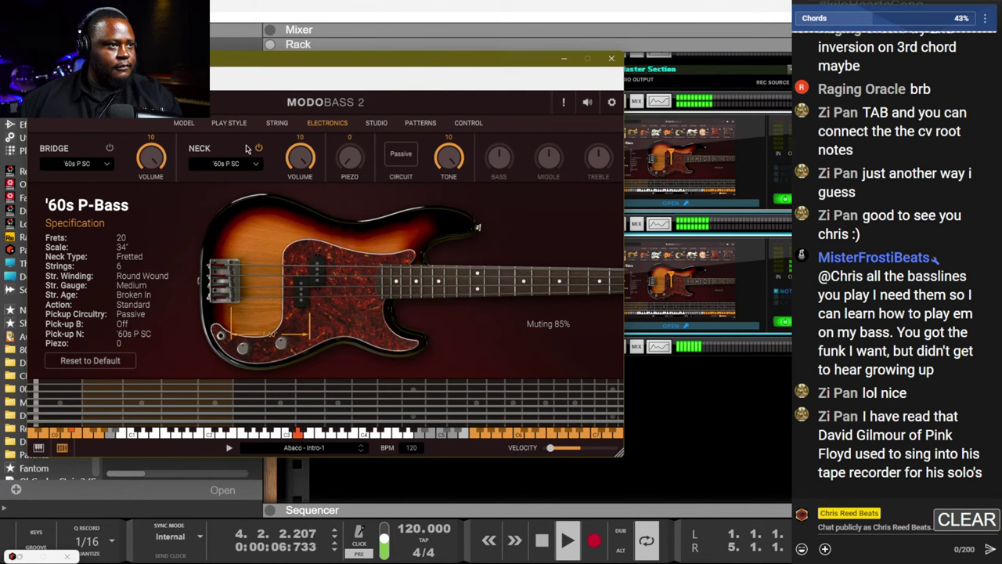
pyautogui.click(109, 149)
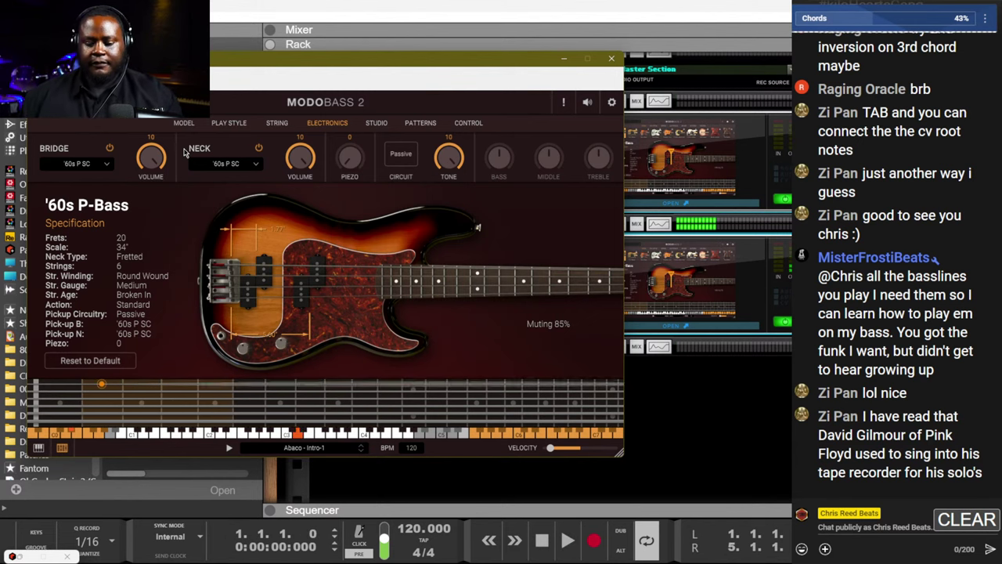
# Set the duplicate bass to the Finger play style with 100% muting, play the loop and return to the sequencer.
pyautogui.click(194, 125)
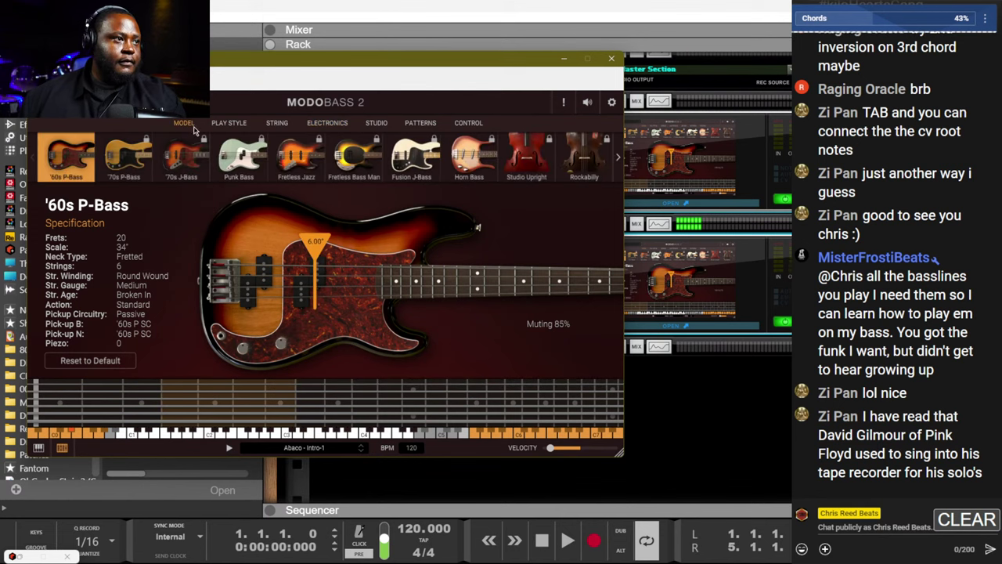
pyautogui.click(237, 125)
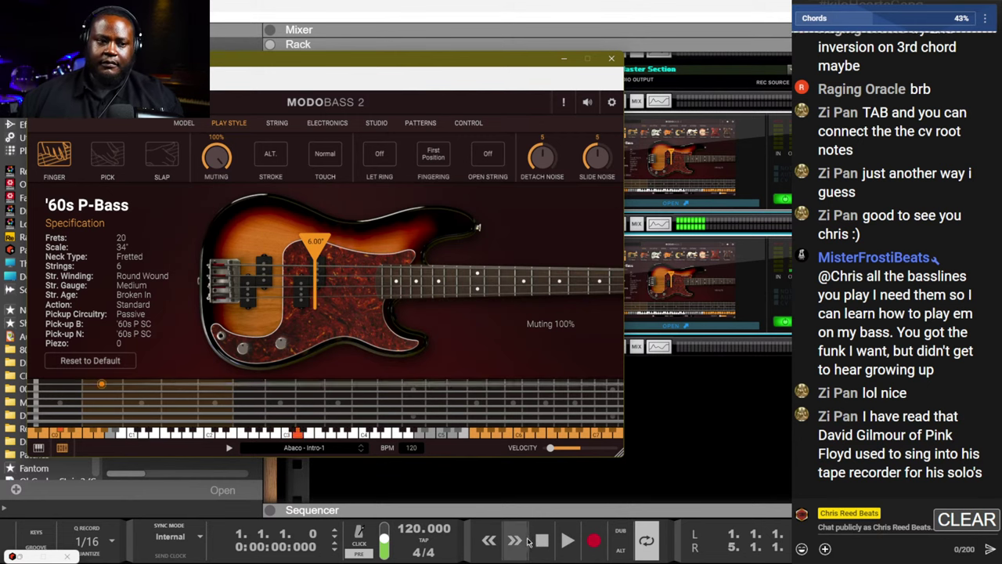
pyautogui.click(541, 541)
pyautogui.press('space')
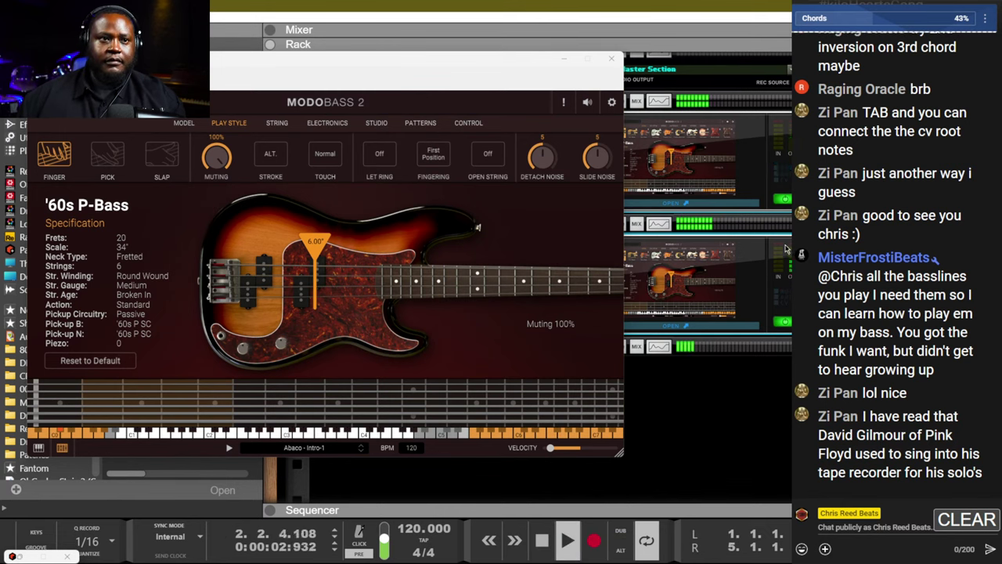
pyautogui.press('F7')
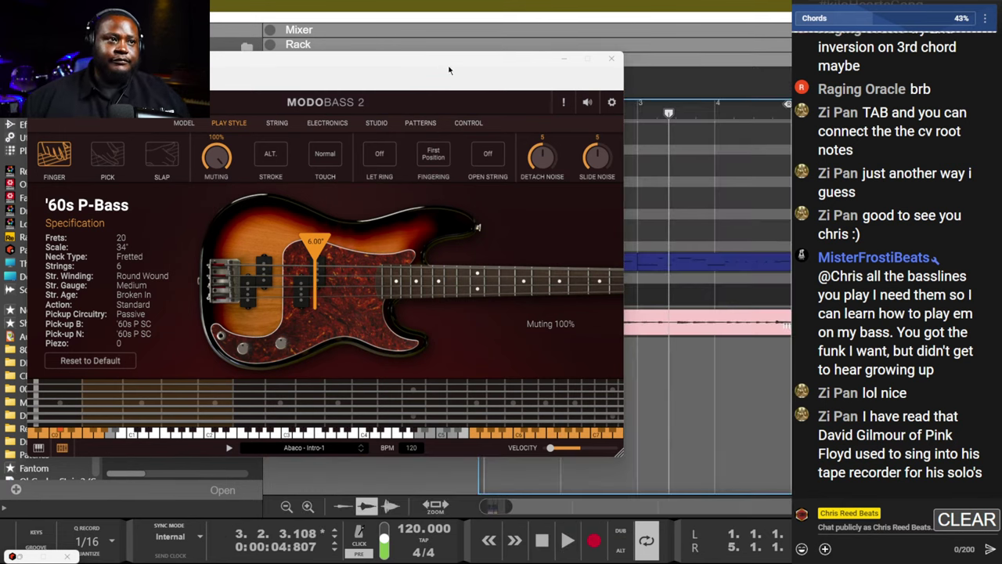
pyautogui.click(562, 60)
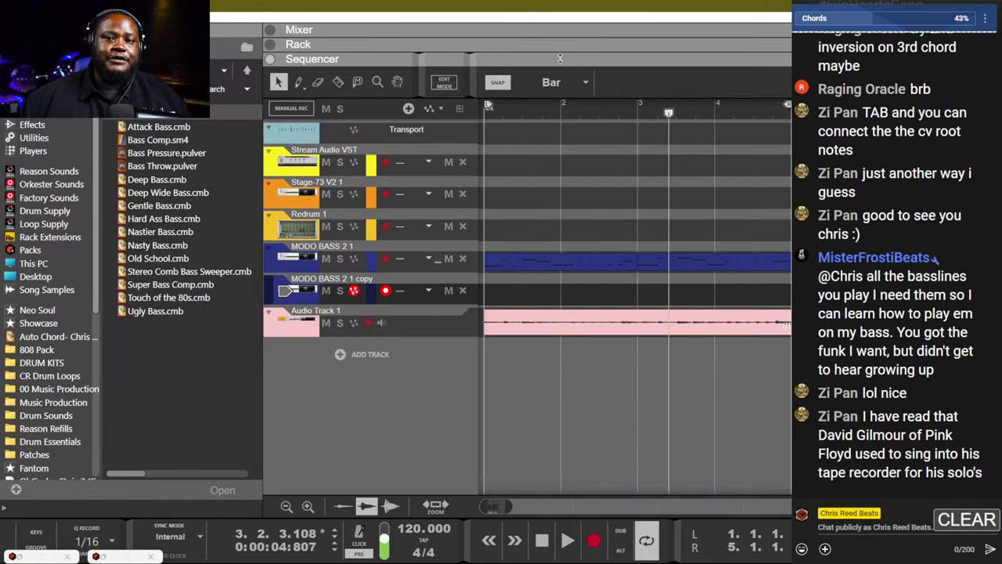
# Record-enable Audio Track 1 and move its recorded clip to start at bar 5.
pyautogui.click(368, 325)
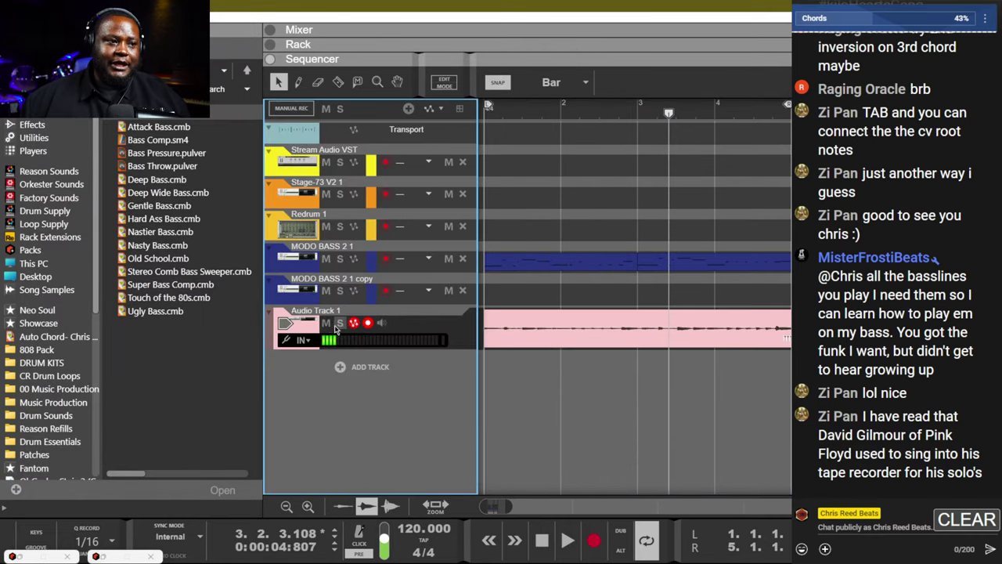
pyautogui.moveTo(564, 335); pyautogui.dragTo(947, 335)
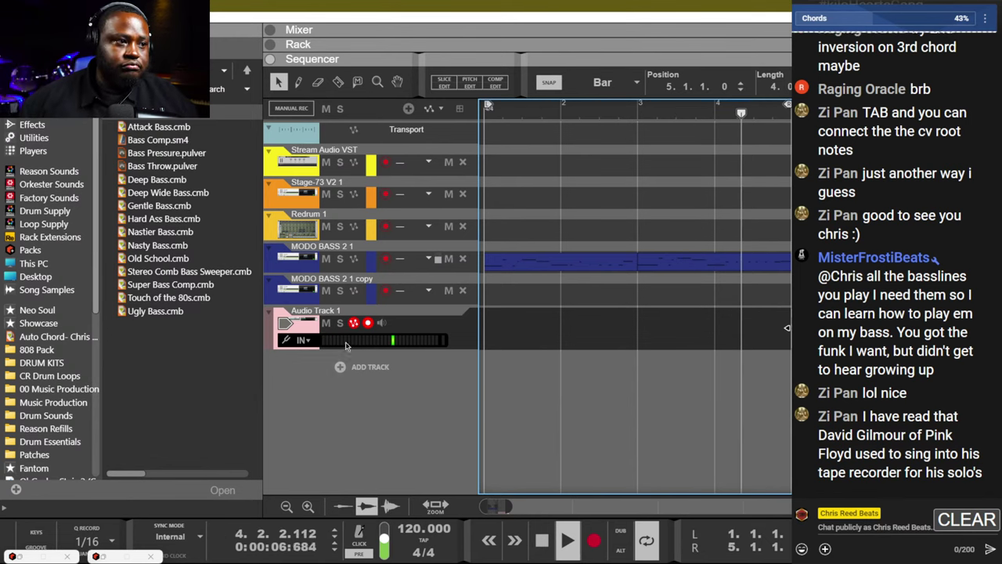
# Record-enable the MODO BASS 2 copy, set its muting to 0% and return to the sequencer.
pyautogui.click(386, 290)
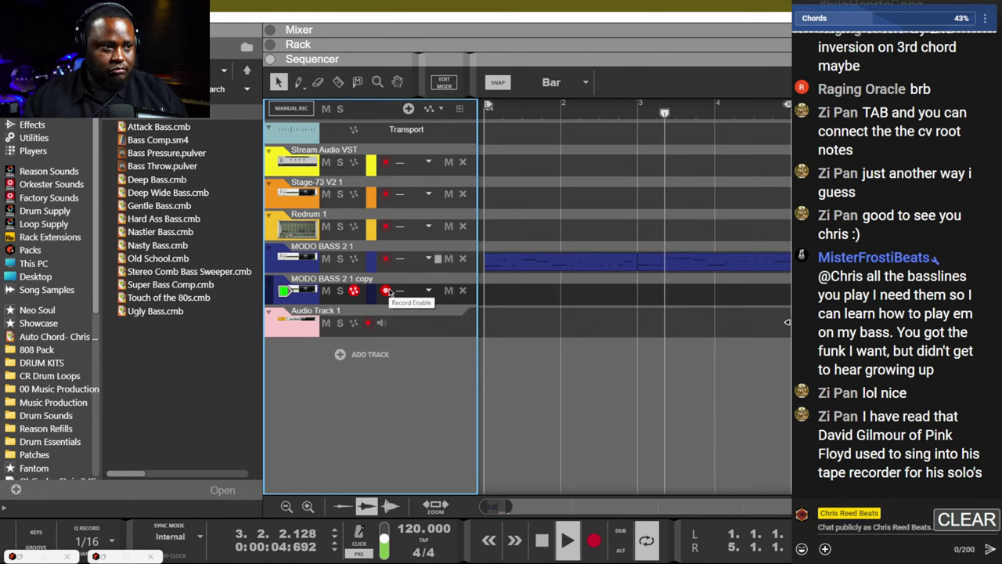
pyautogui.press('F6')
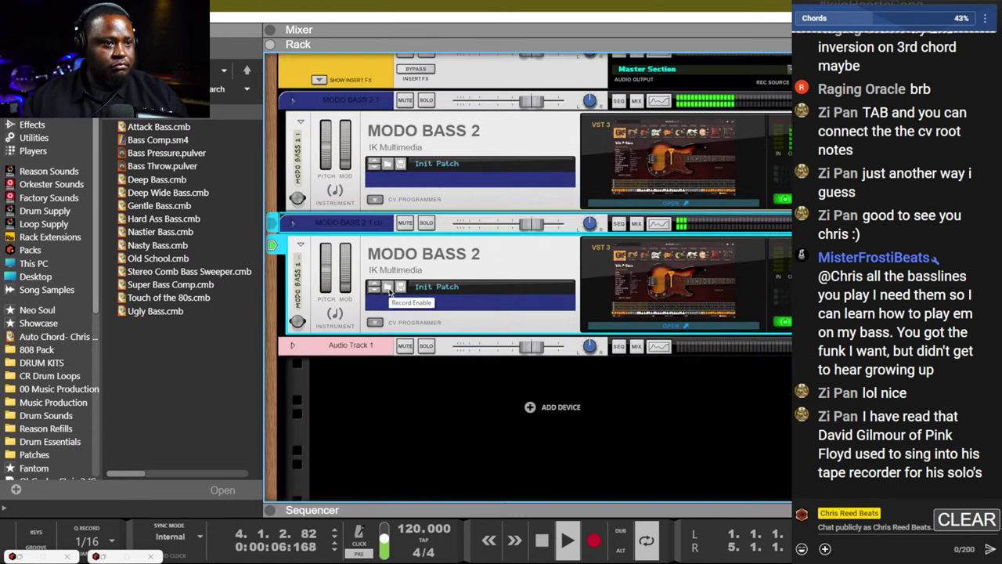
pyautogui.click(647, 323)
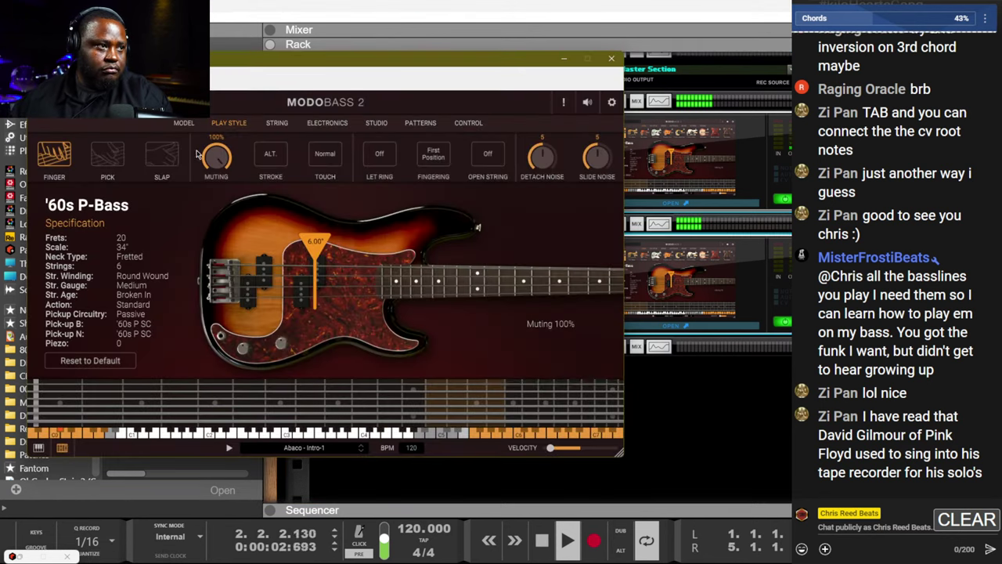
pyautogui.moveTo(200, 154); pyautogui.dragTo(223, 239)
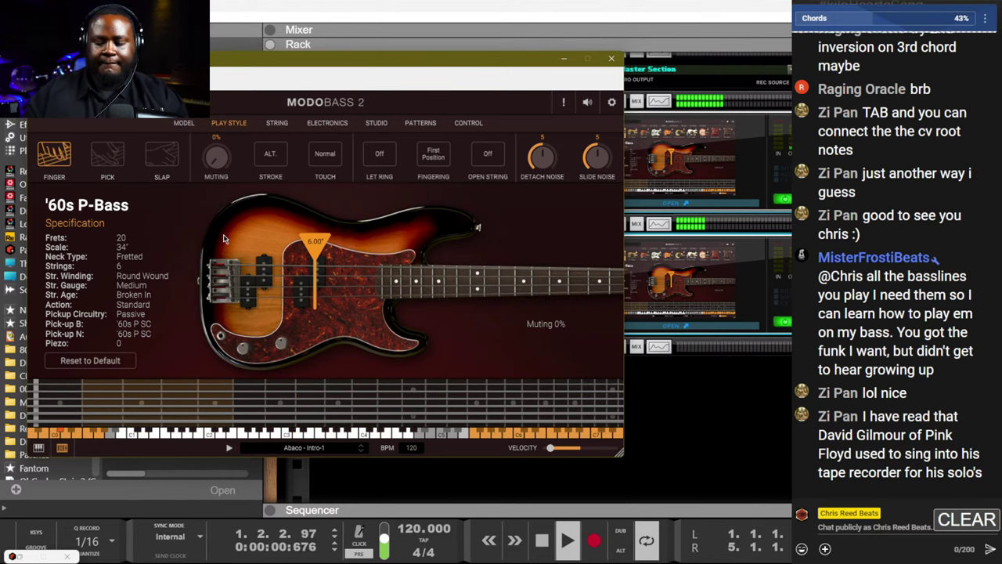
pyautogui.press('F7')
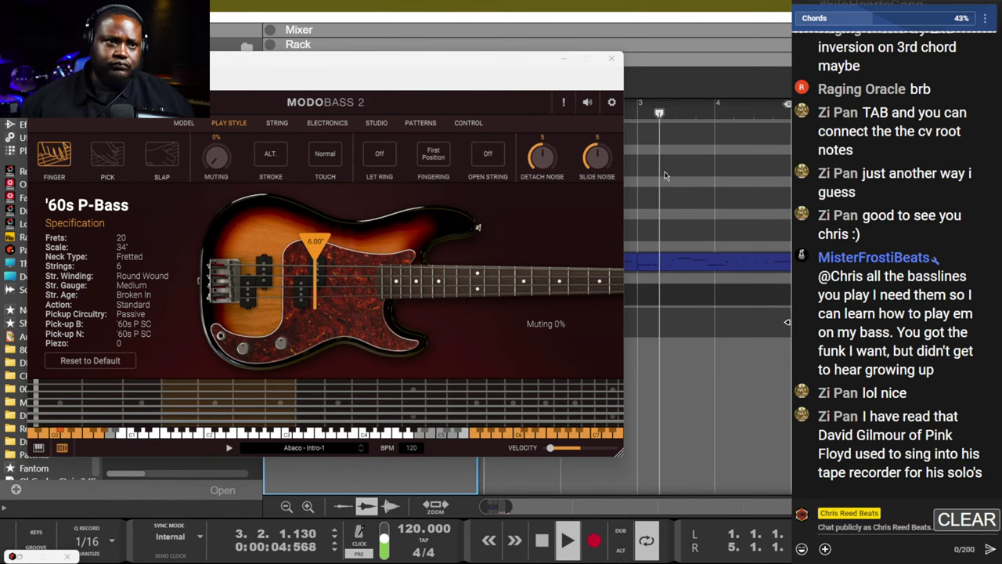
pyautogui.click(563, 60)
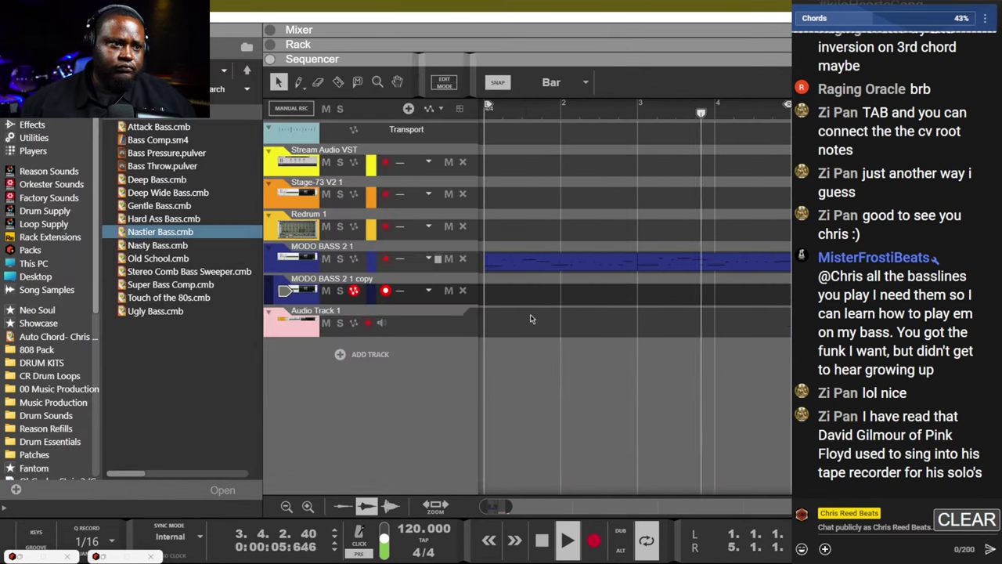
# Record-enable Redrum 1 and check its drum channels in the rack while the loop plays.
pyautogui.click(386, 227)
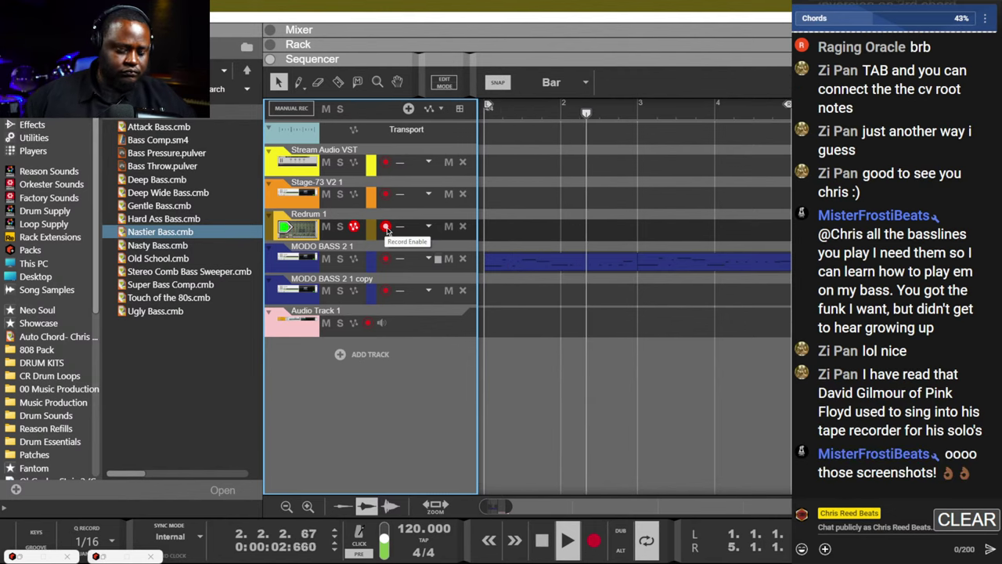
pyautogui.press('F6')
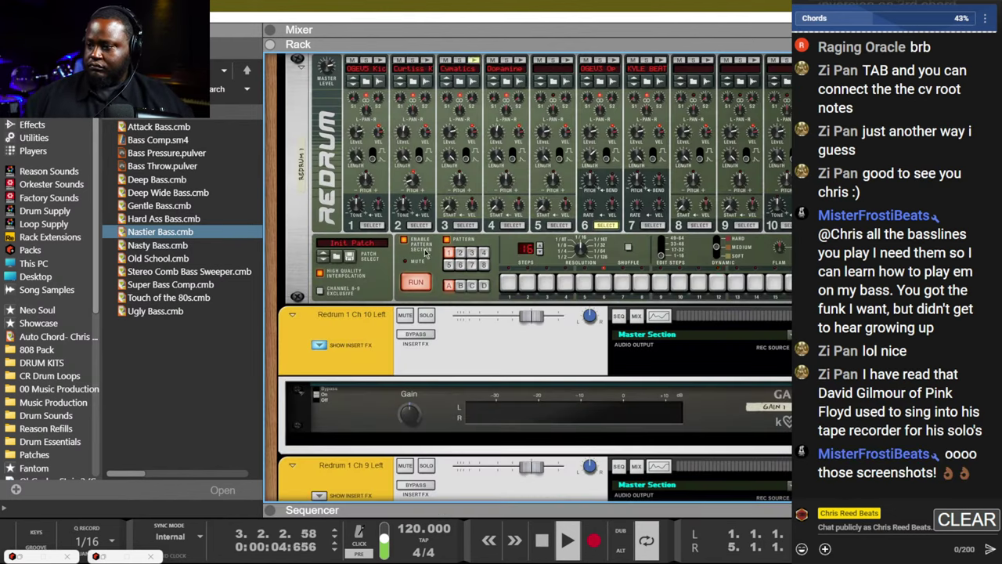
pyautogui.scroll(2, 577, 296)
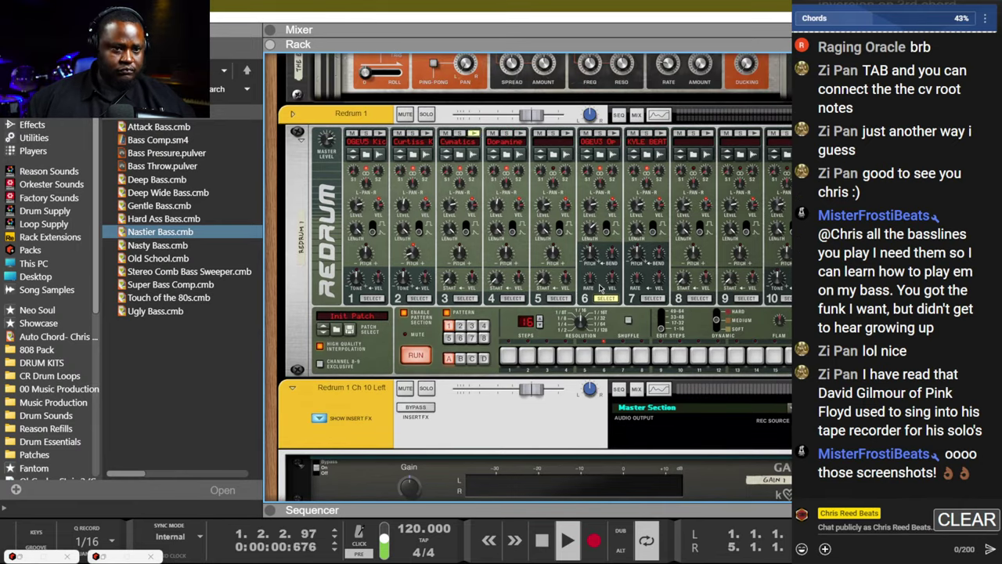
pyautogui.press('F7')
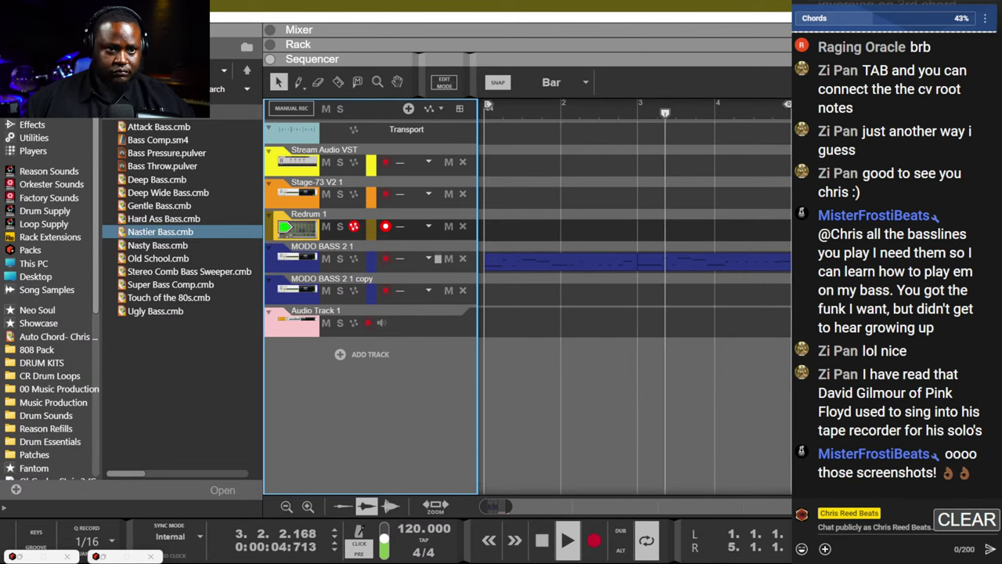
# Play the loop from bar 1 and assign groove channel A1 to the MODO BASS 2 1 track.
pyautogui.click(494, 262)
pyautogui.press('space')
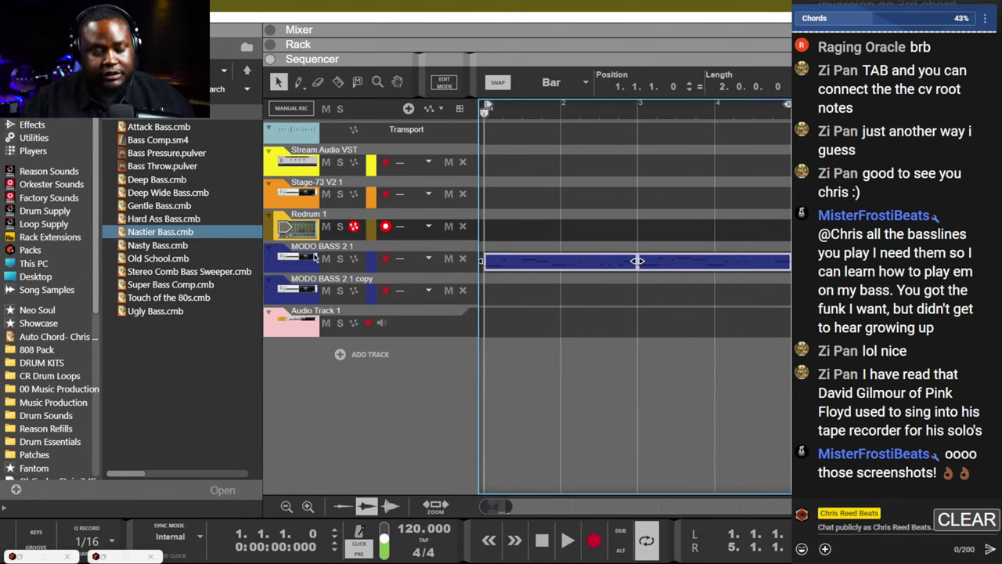
pyautogui.press('space')
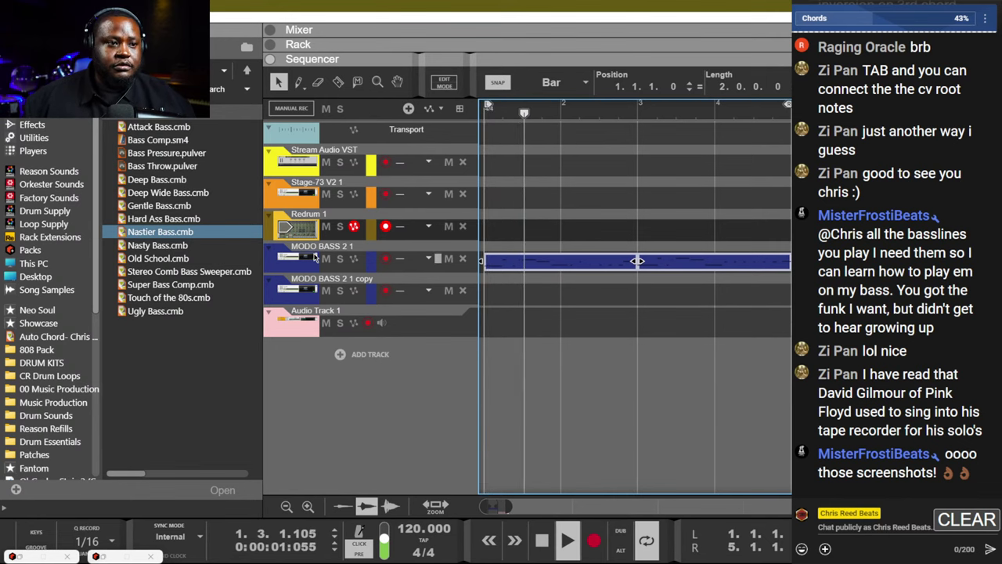
pyautogui.click(411, 258)
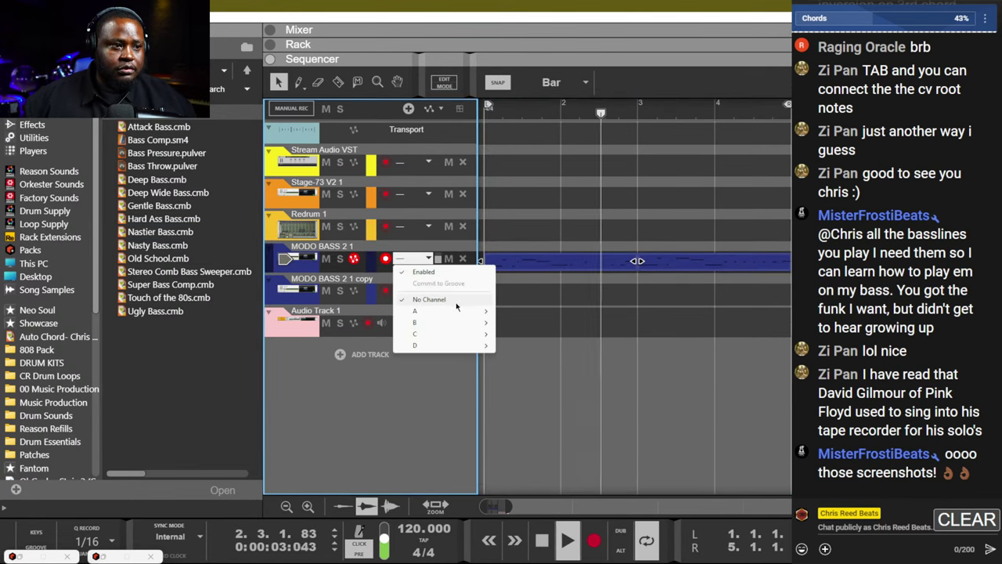
pyautogui.moveTo(459, 311)
pyautogui.click(526, 312)
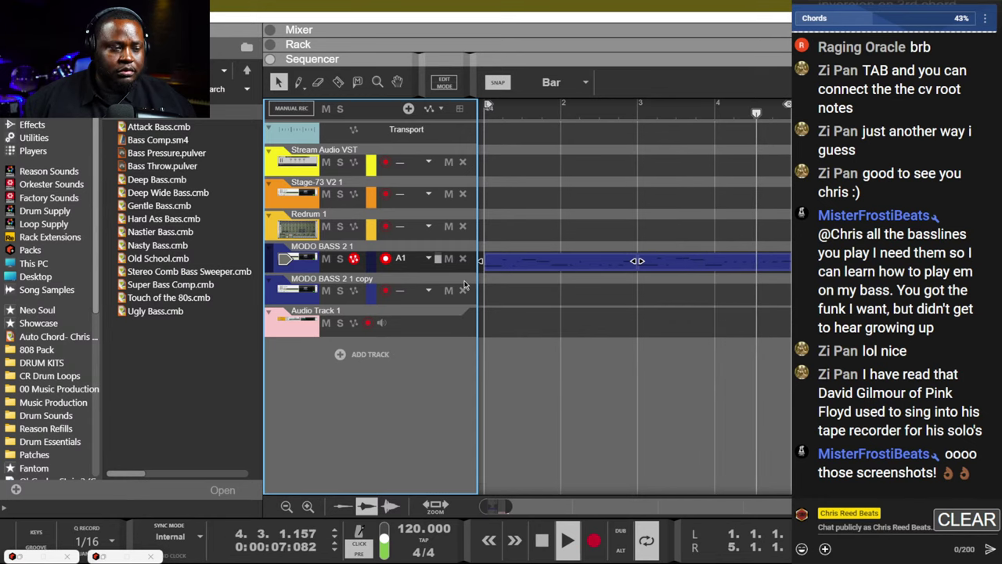
# In the bass clip starting at bar 3, move the last C2 note to 4.4.1 and the final higher note to 4.4.2, then leave the note editor.
pyautogui.click(723, 230)
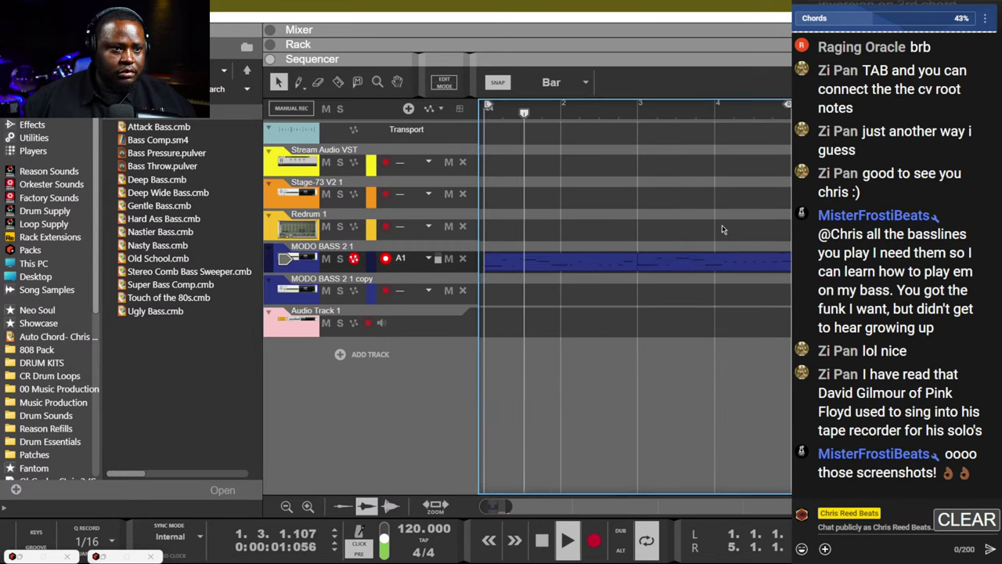
pyautogui.doubleClick(733, 268)
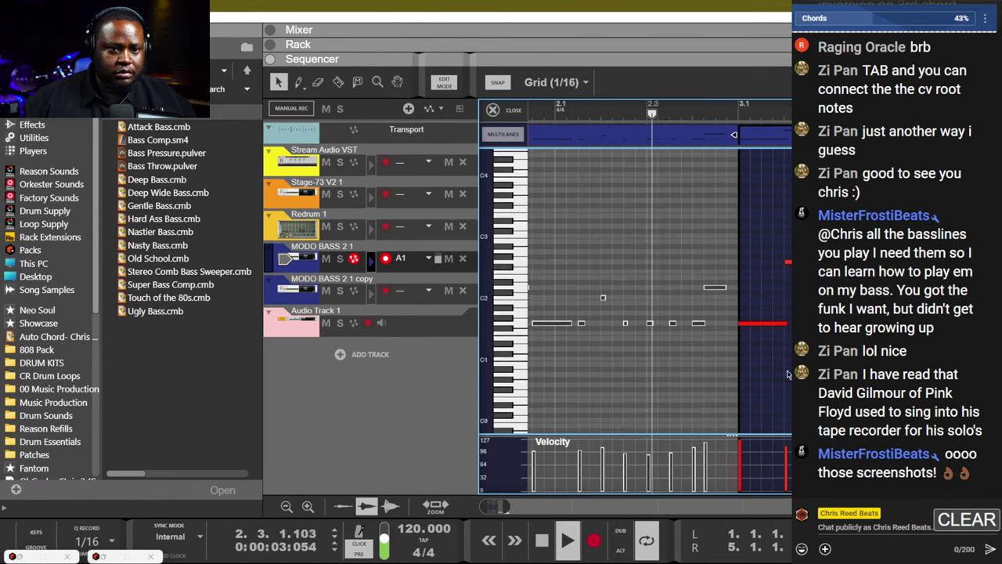
pyautogui.scroll(-1, 581, 468)
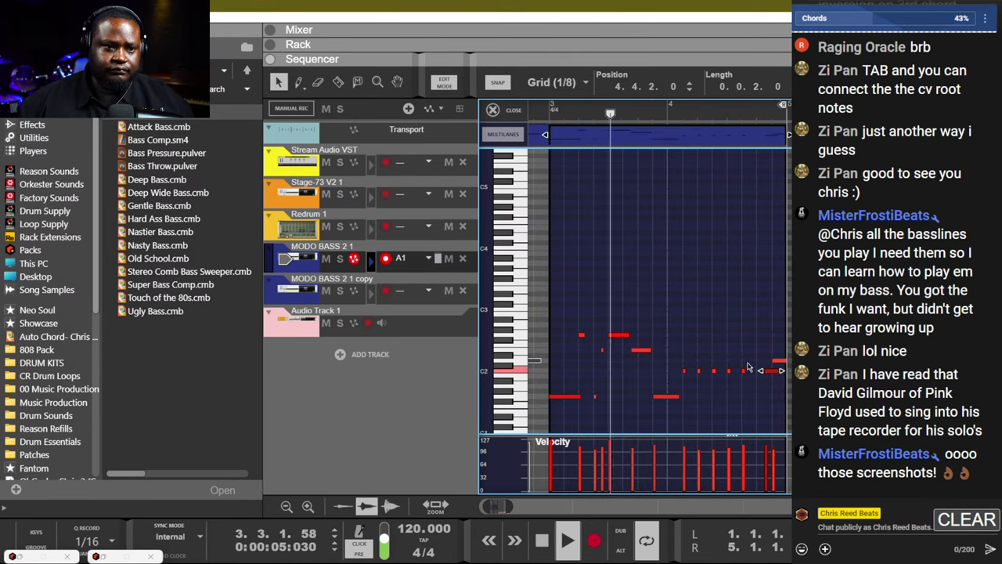
pyautogui.click(654, 115)
pyautogui.press('Return')
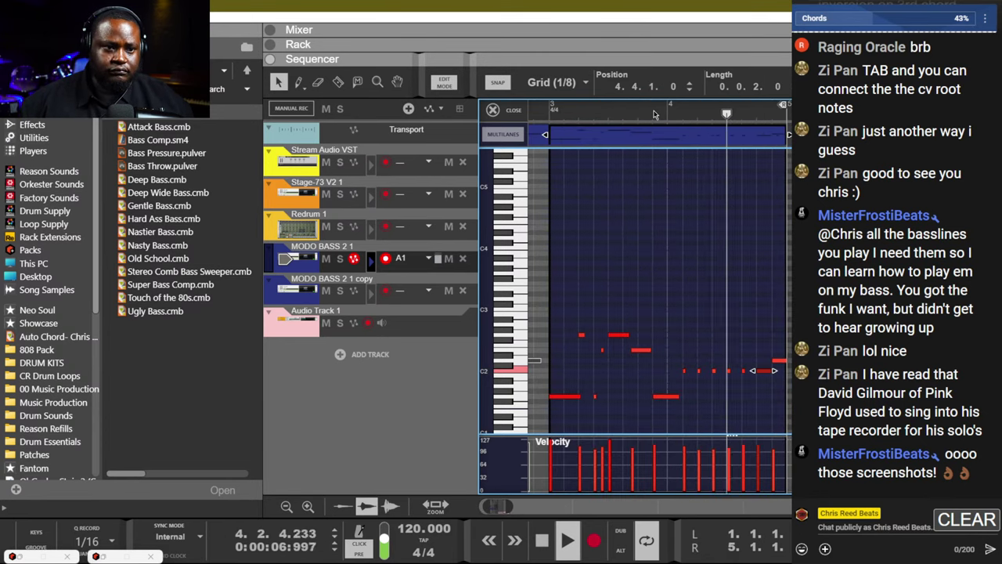
pyautogui.press('space')
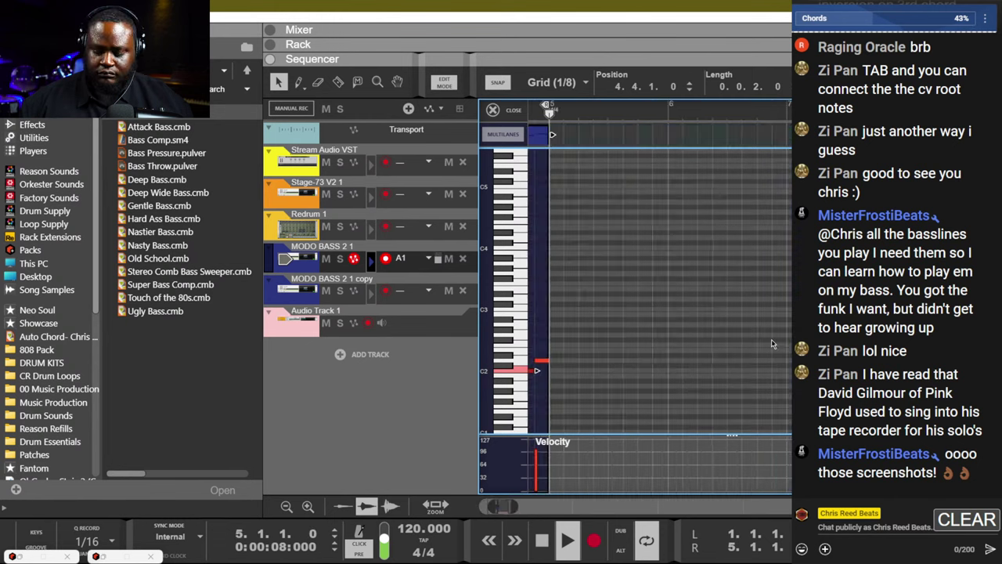
pyautogui.moveTo(771, 339); pyautogui.dragTo(781, 358)
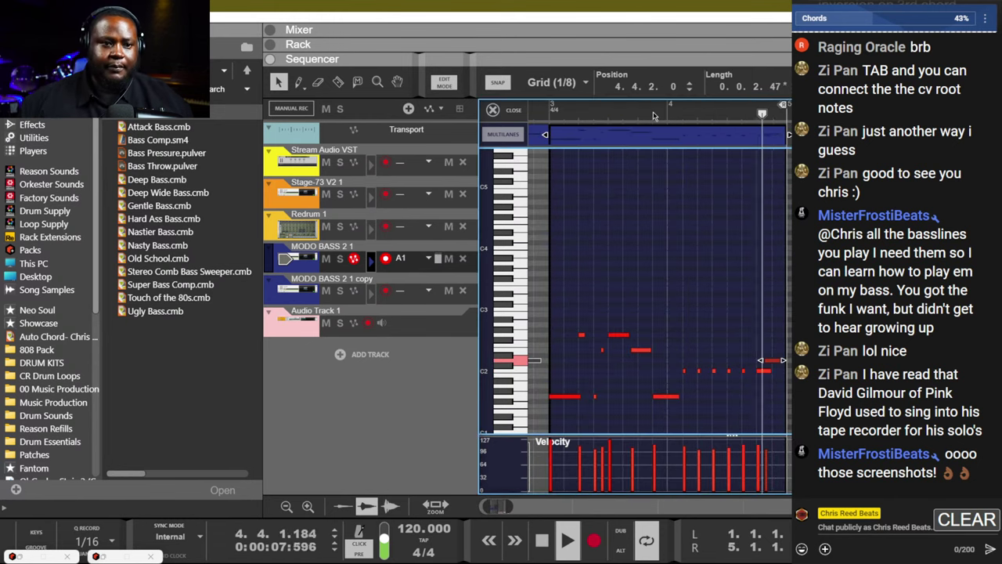
pyautogui.hotkey('ctrl', 'e')
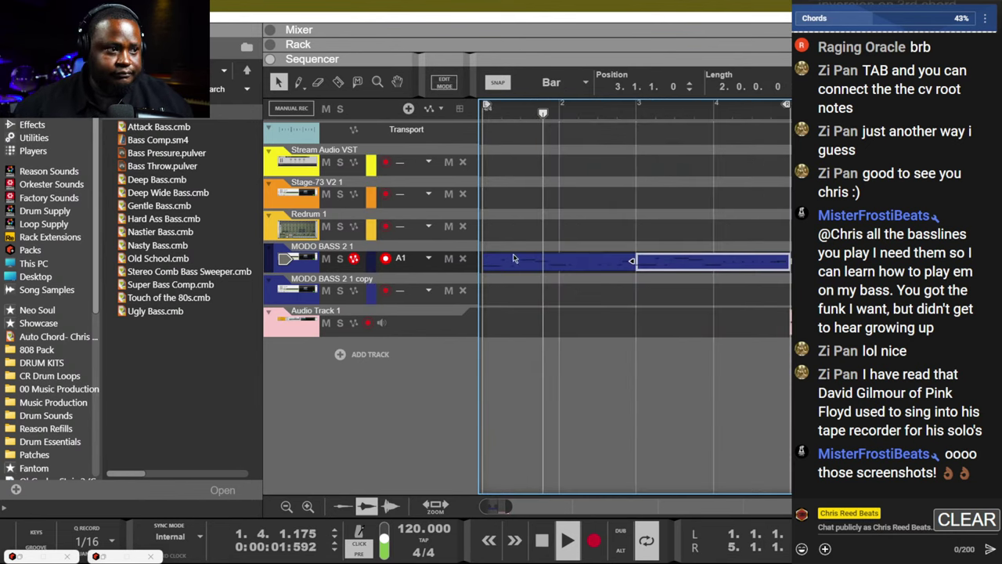
# Record-enable Redrum 1, replay the loop and look through the rack devices before returning to the sequencer.
pyautogui.click(386, 227)
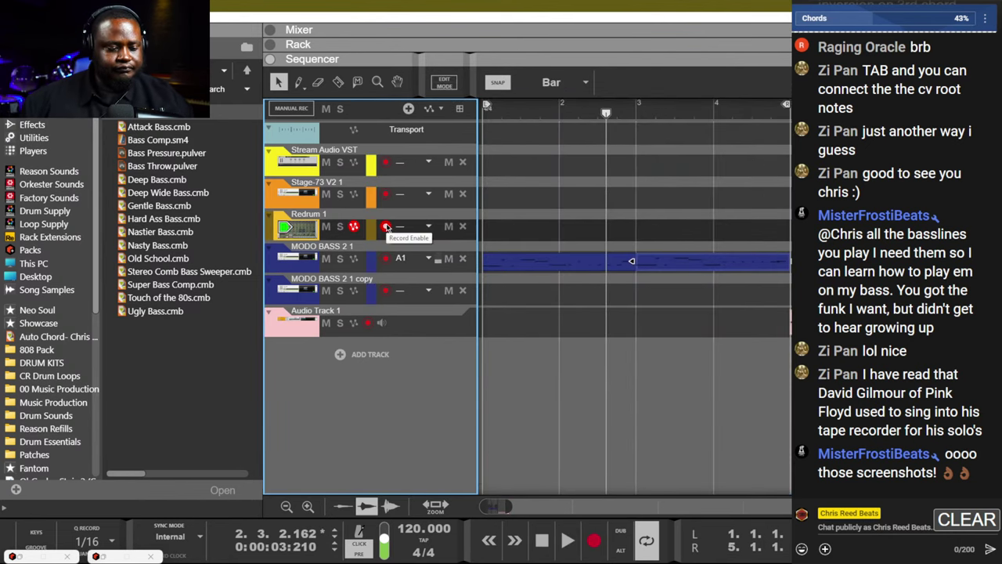
pyautogui.press('space')
pyautogui.press('space')
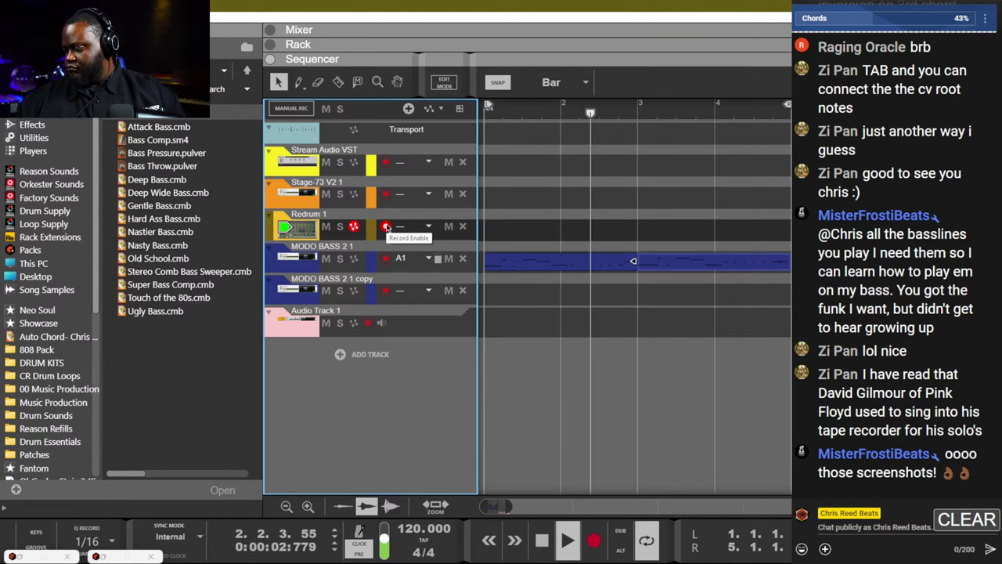
pyautogui.click(386, 227)
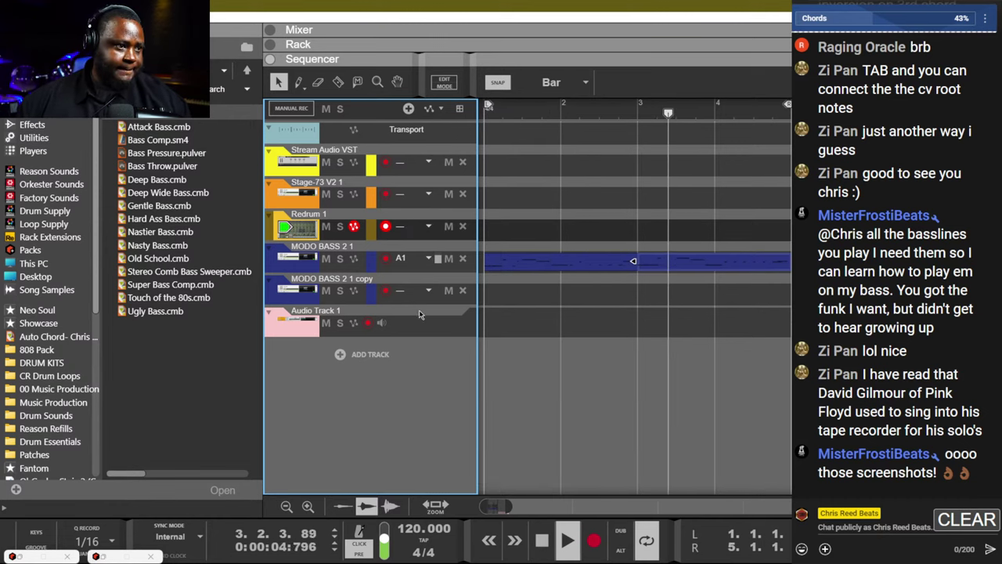
pyautogui.press('F6')
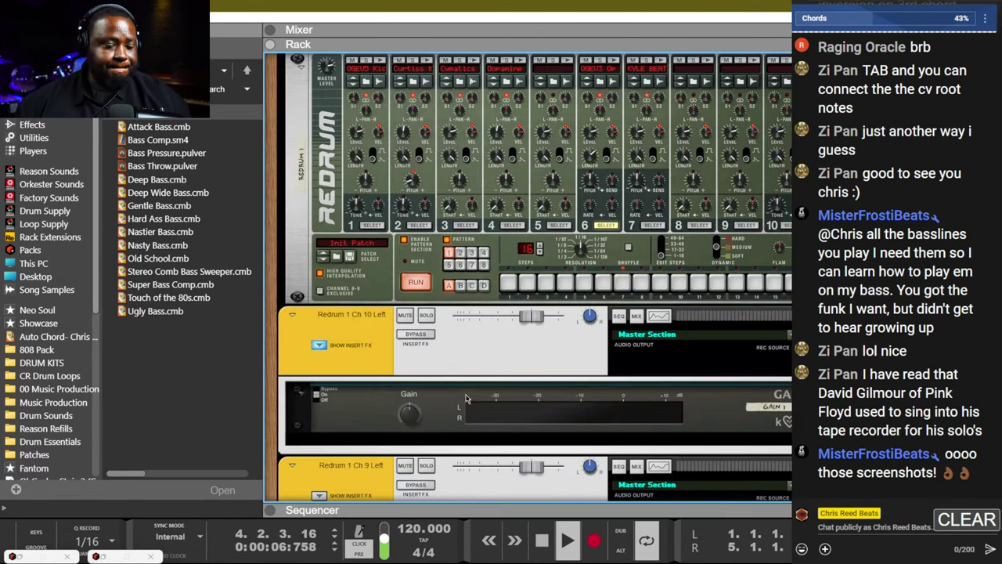
pyautogui.scroll(10, 470, 399)
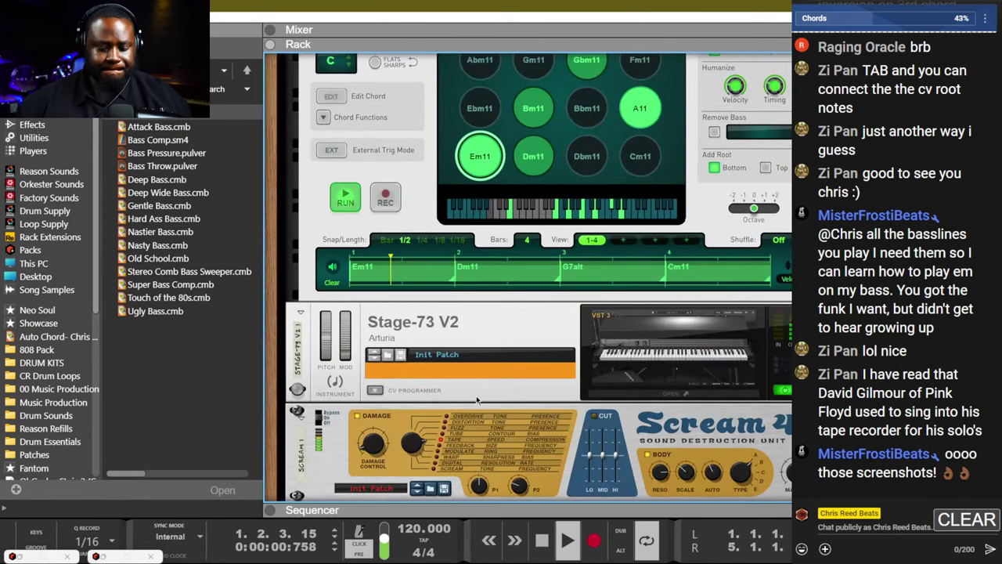
pyautogui.press('F7')
# Browse the sample folders, the Miroslav Woodwinds refill and Factory Sounds for another instrument while the loop plays.
pyautogui.click(387, 358)
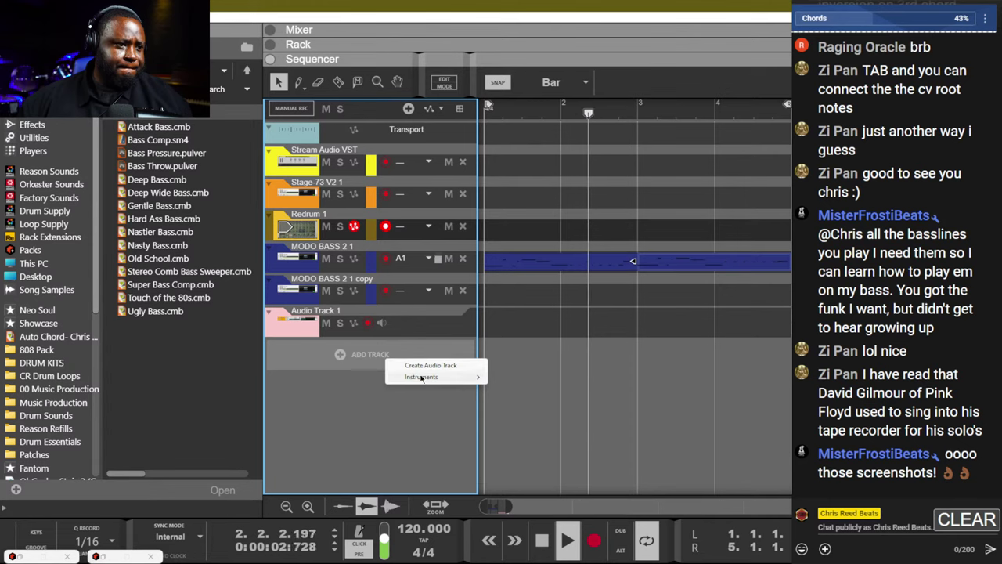
pyautogui.click(38, 374)
pyautogui.scroll(-5, 47, 353)
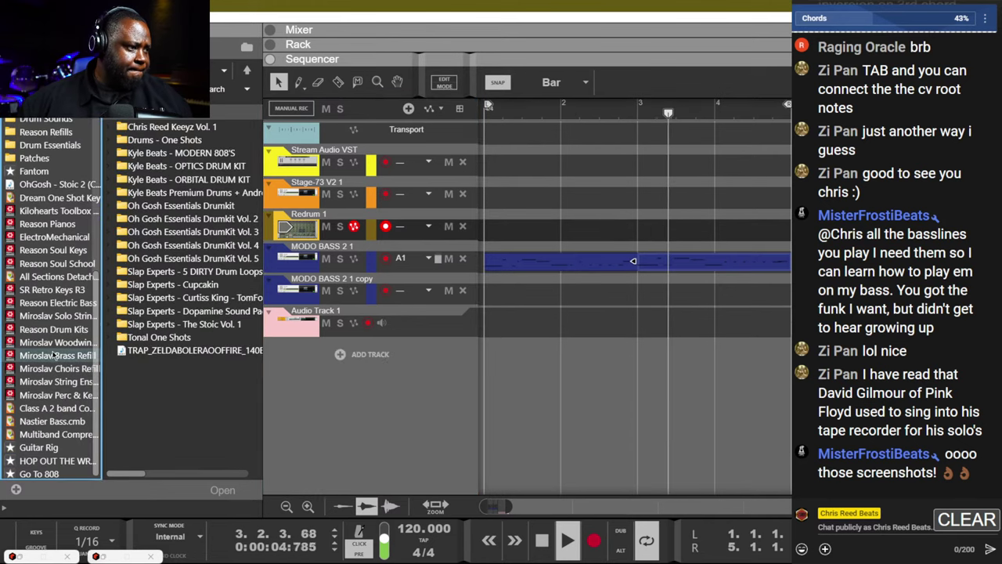
pyautogui.click(52, 342)
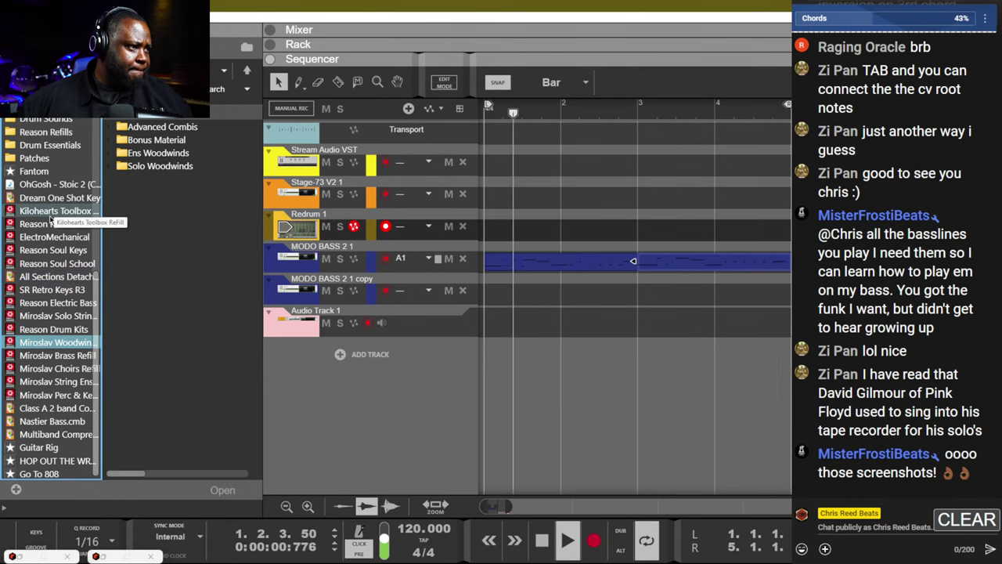
pyautogui.scroll(7, 69, 407)
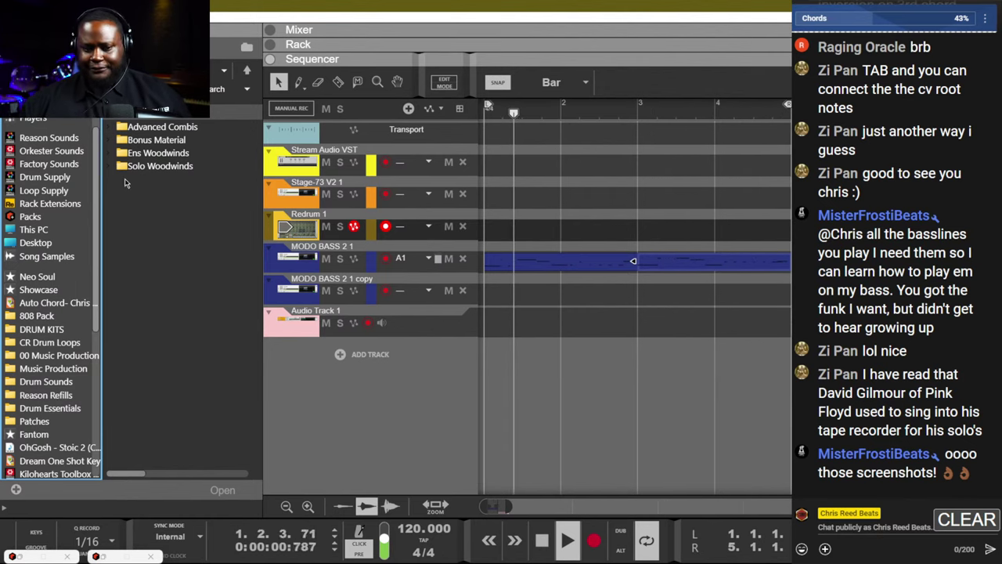
pyautogui.scroll(1, 47, 179)
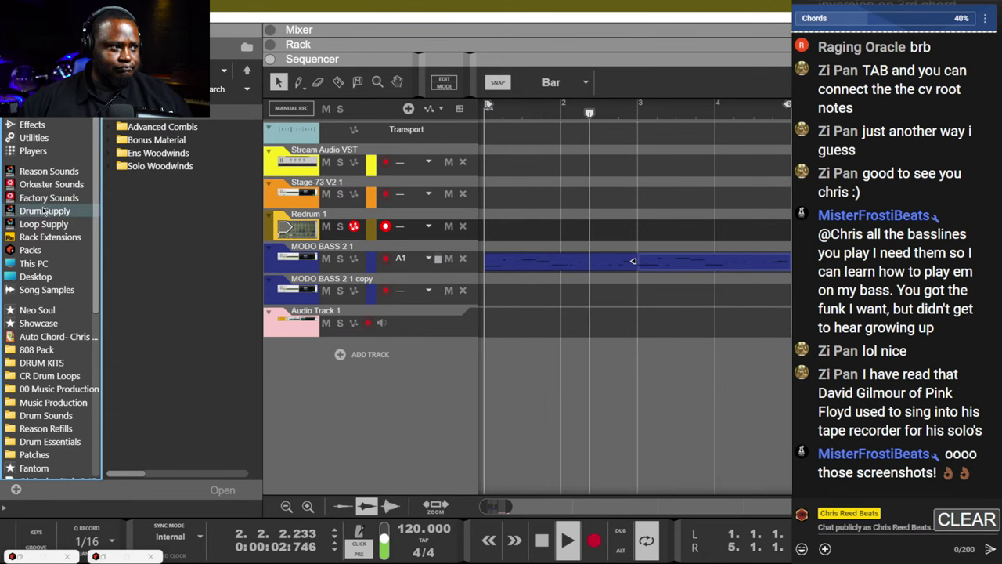
pyautogui.click(46, 207)
pyautogui.click(46, 200)
pyautogui.scroll(-9, 47, 235)
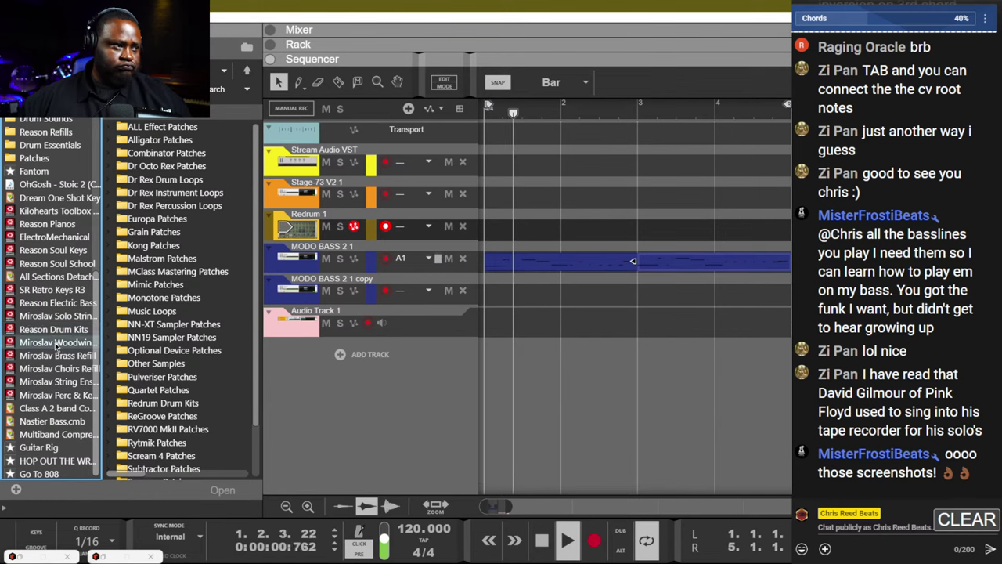
# Create a Memphis Piano instrument track from the Piano folder of the Reason Soul Keys refill.
pyautogui.click(53, 250)
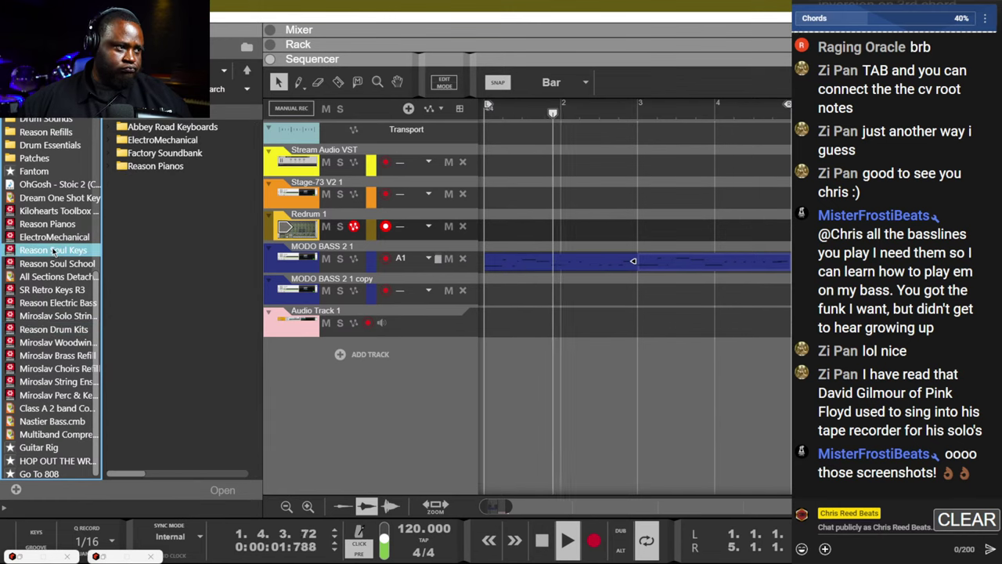
pyautogui.doubleClick(163, 141)
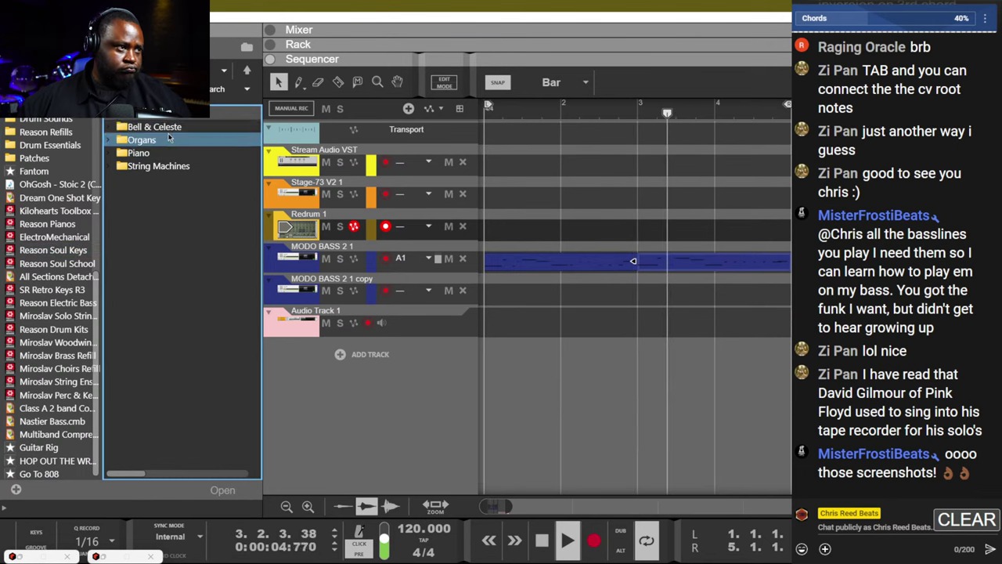
pyautogui.doubleClick(157, 153)
pyautogui.click(156, 128)
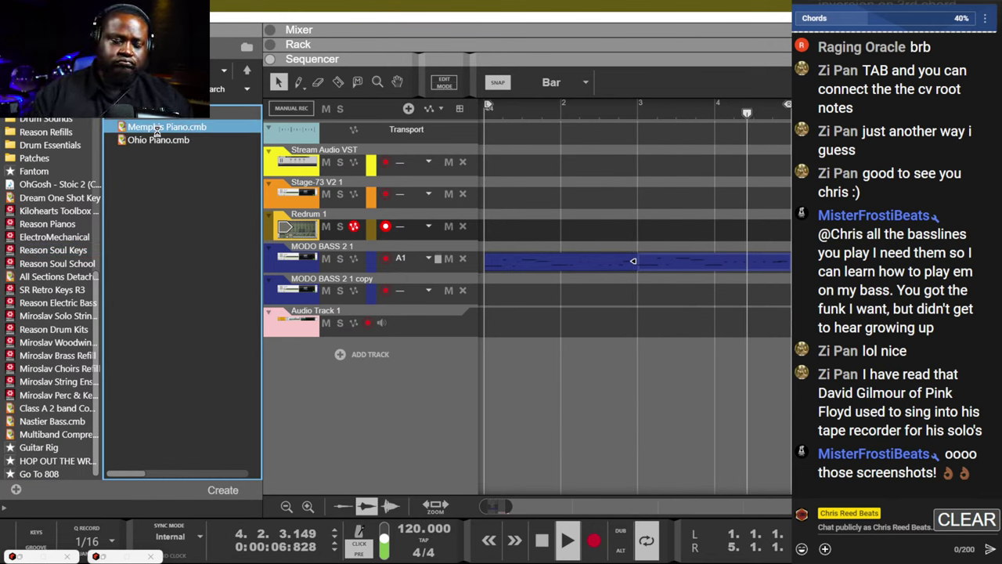
pyautogui.doubleClick(157, 127)
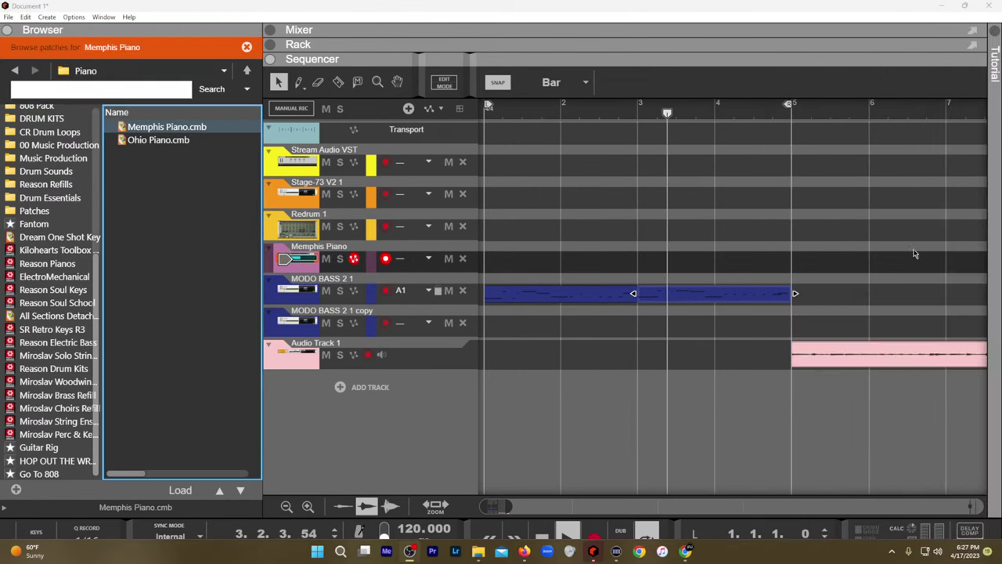
# Record a four-bar Memphis Piano part from bar 1 over the bass line, restarting after the first take.
pyautogui.click(728, 240)
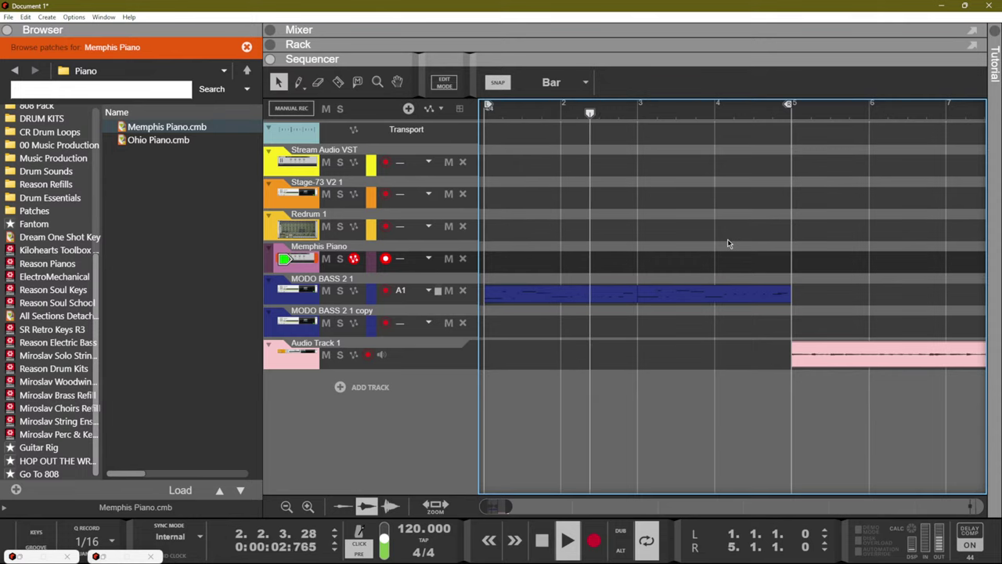
pyautogui.press('space')
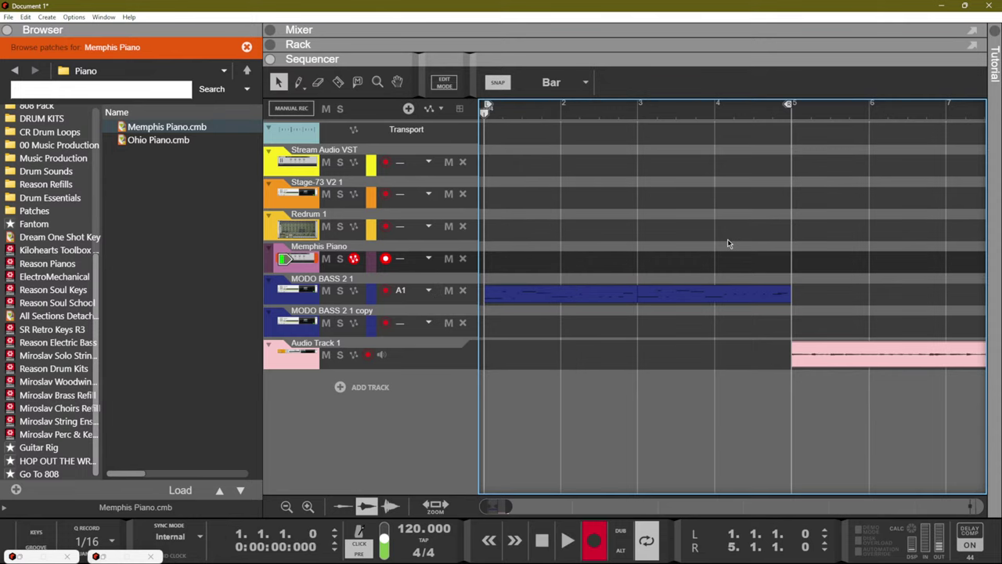
pyautogui.hotkey('ctrl', 'Return')
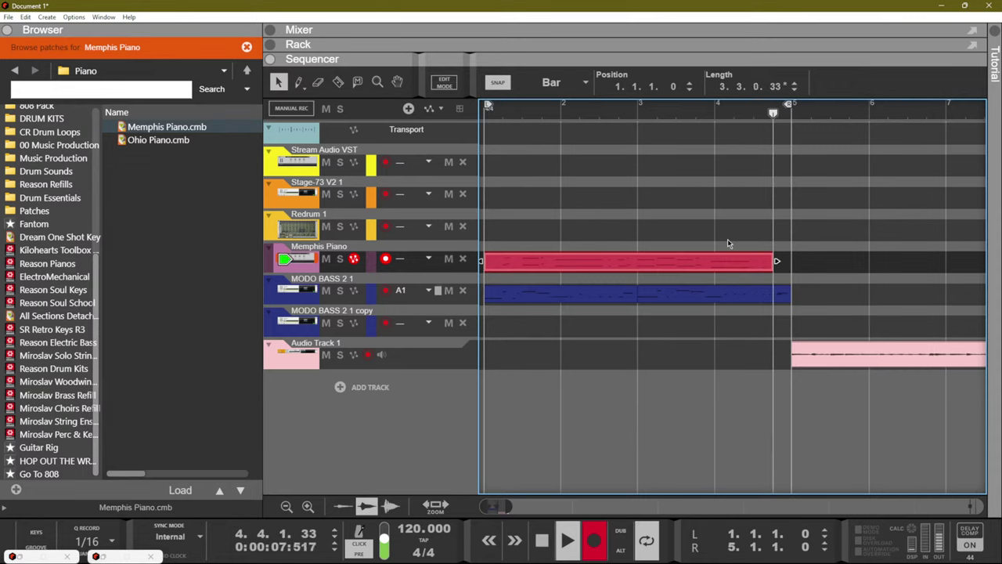
pyautogui.press('space')
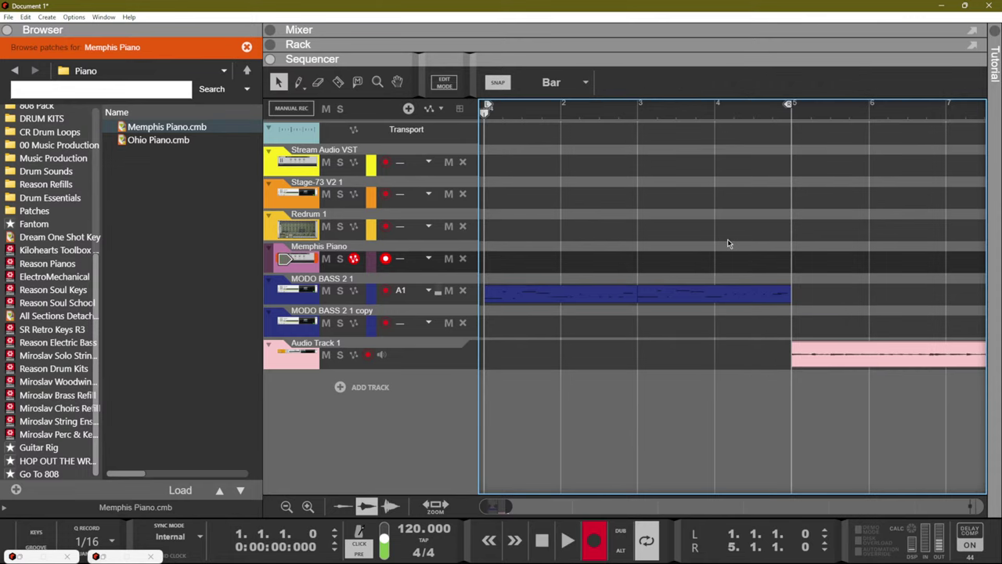
pyautogui.press('space')
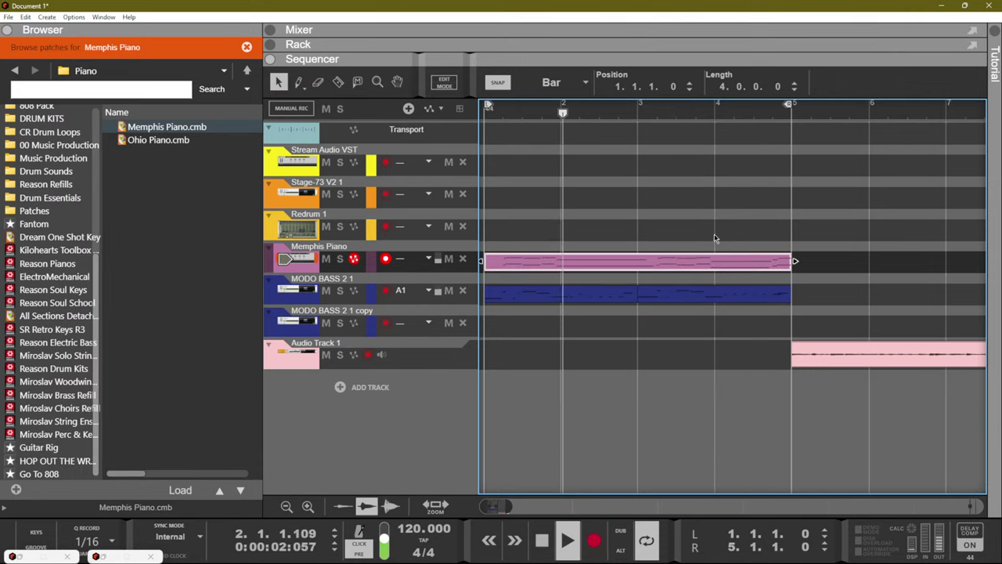
# Adjust the Memphis Piano channel's fader in the mixer and return to the sequencer.
pyautogui.press('F5')
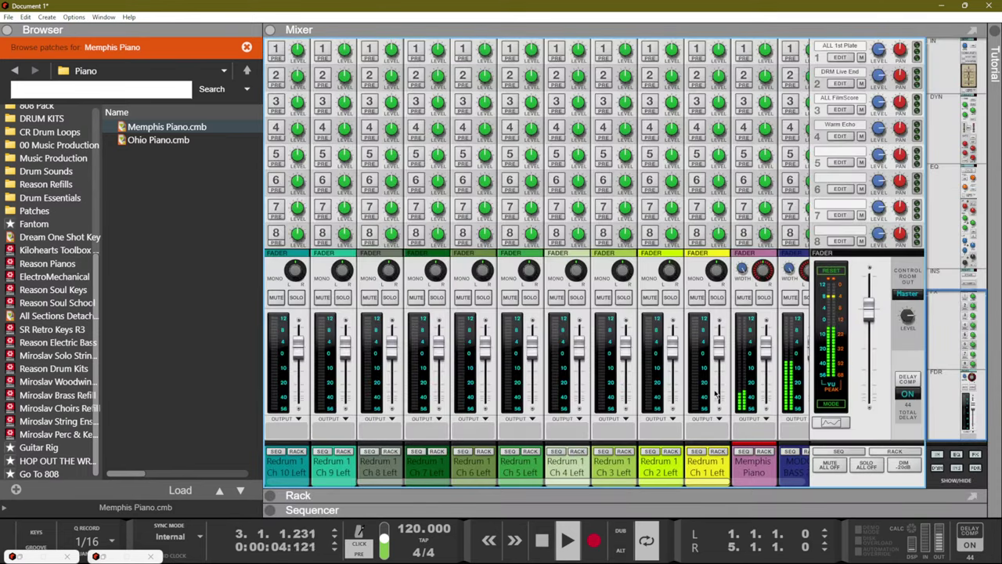
pyautogui.click(766, 360)
pyautogui.press('F5')
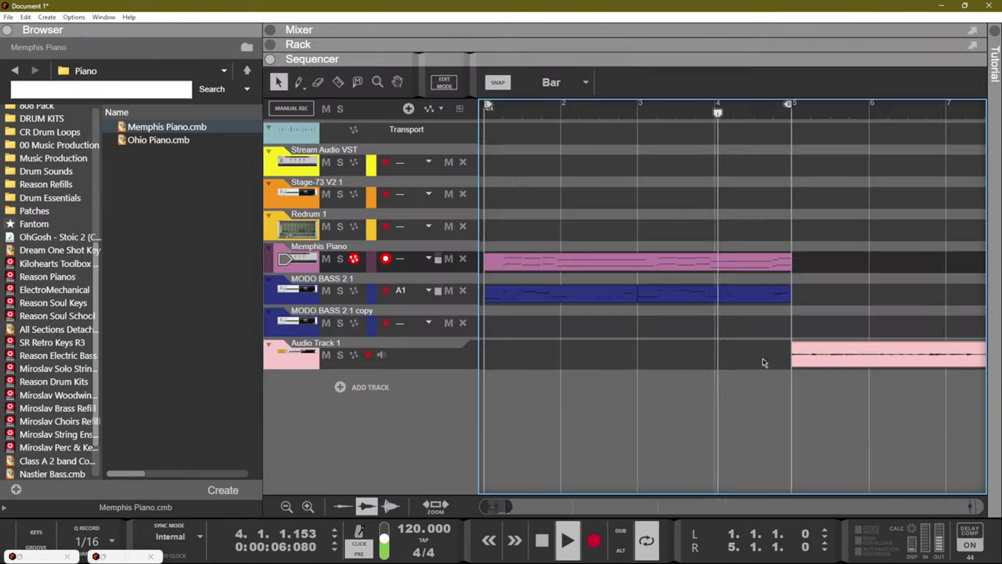
# Look through the Reason Drum Kits refill and the available Reason Studios instruments for another sound while the loop plays.
pyautogui.press('h')
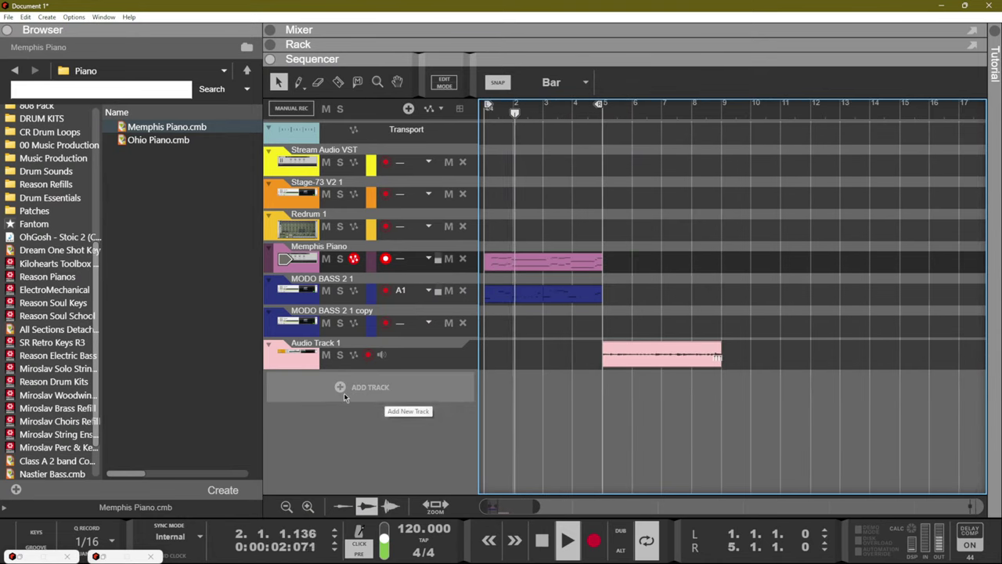
pyautogui.scroll(-2, 24, 329)
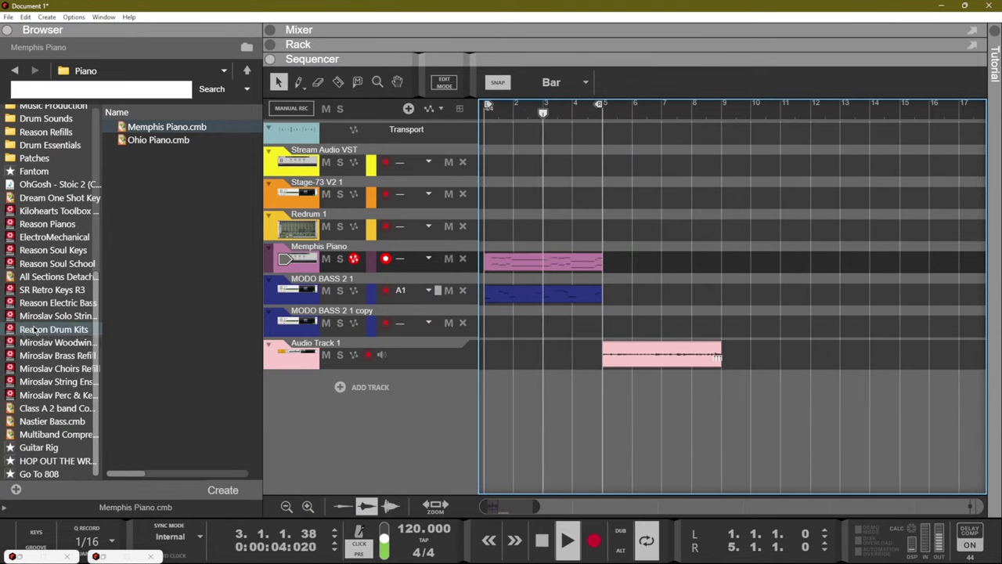
pyautogui.click(33, 330)
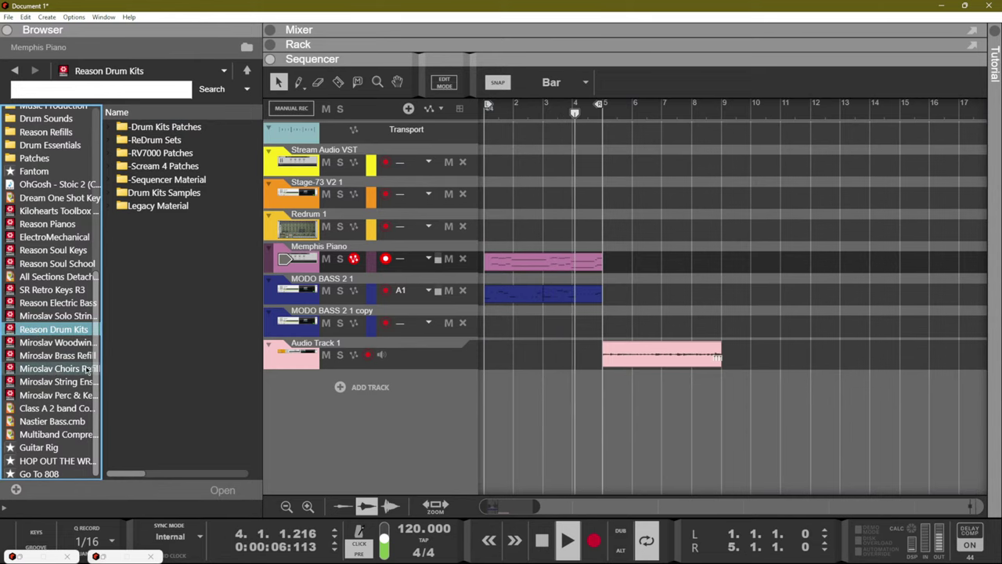
pyautogui.click(365, 387)
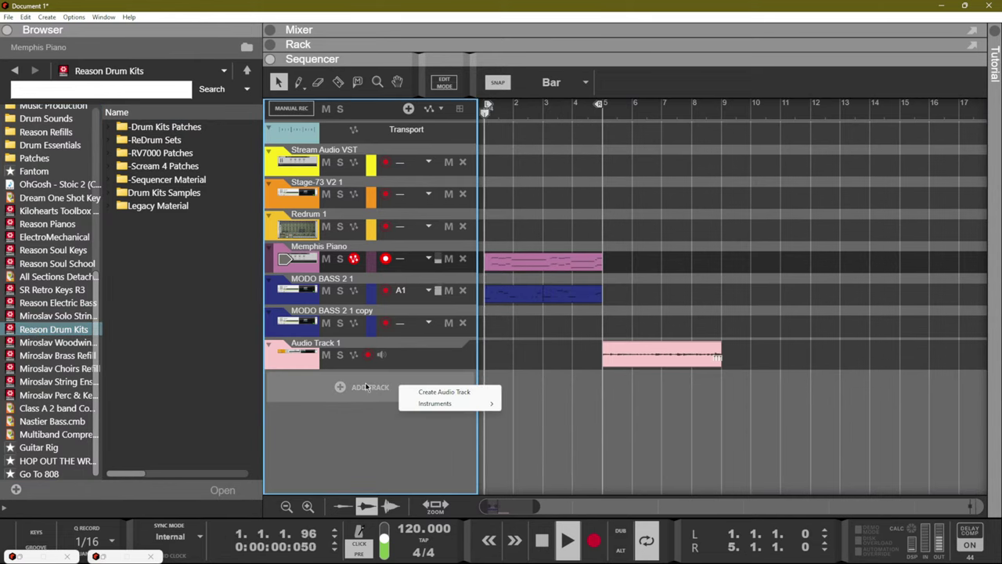
pyautogui.moveTo(454, 407)
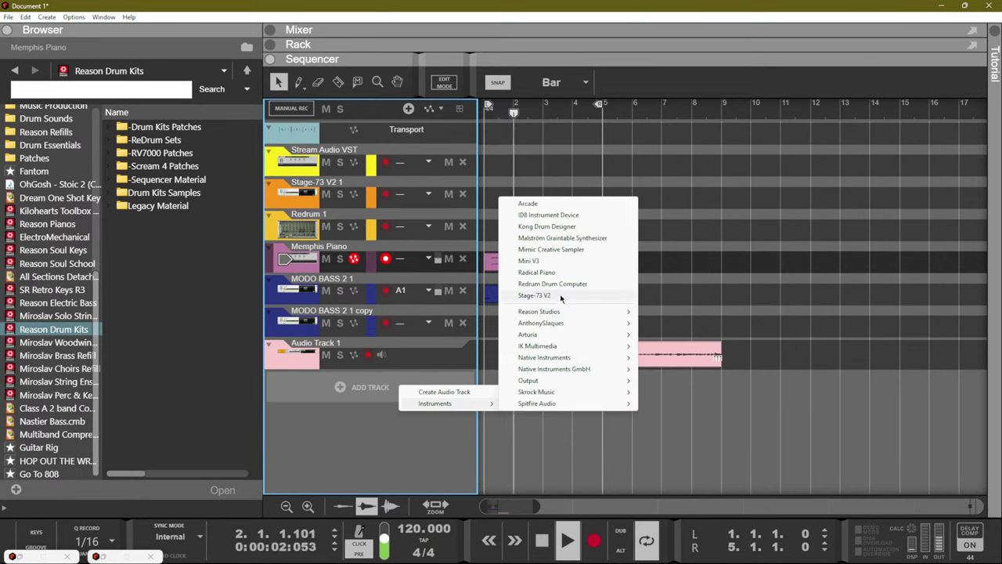
pyautogui.moveTo(559, 311)
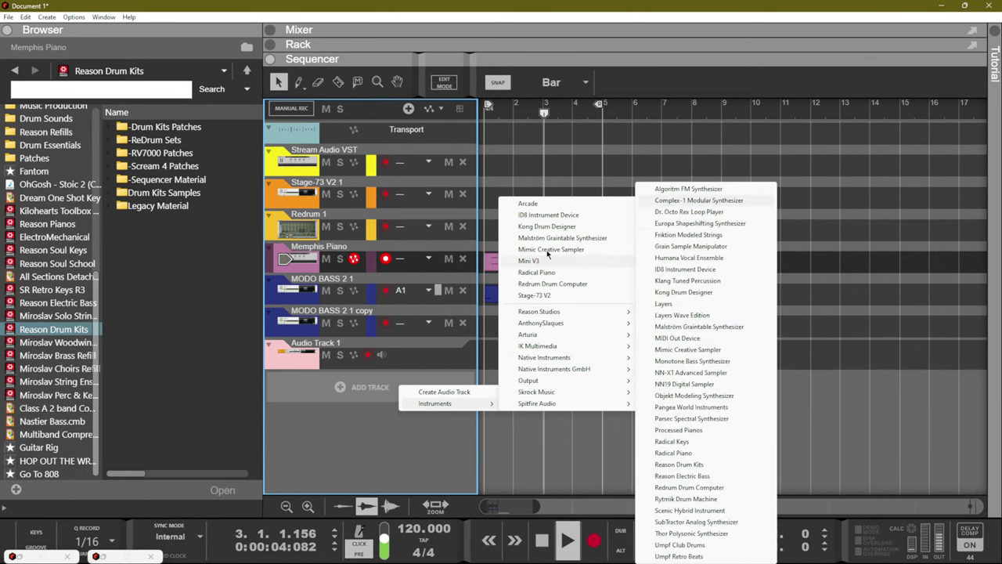
pyautogui.click(571, 147)
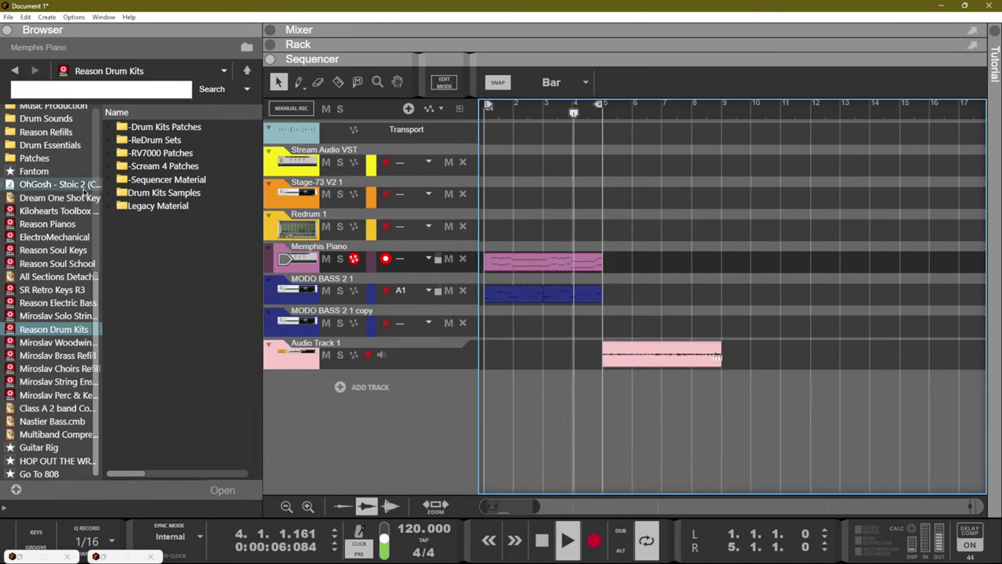
# Create a new instrument track with the Kick Rim Hat patch from the Patches folder.
pyautogui.scroll(5, 63, 200)
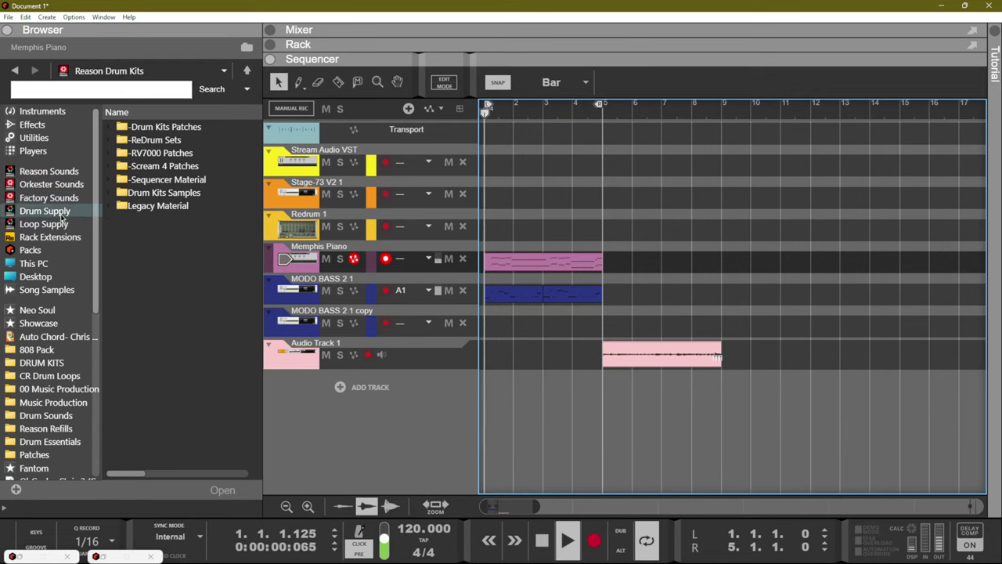
pyautogui.press('space')
pyautogui.scroll(-3, 76, 350)
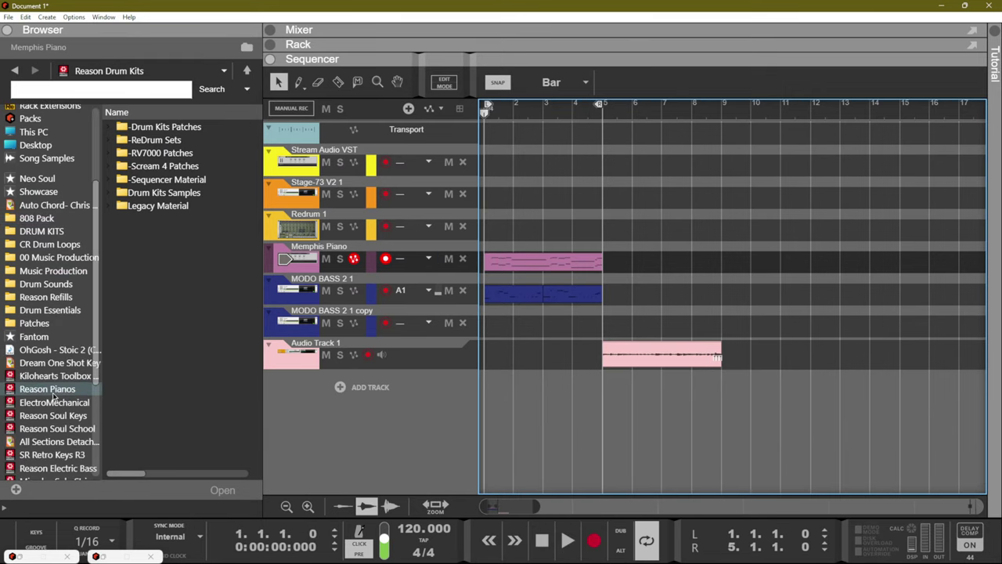
pyautogui.click(39, 322)
pyautogui.scroll(-10, 165, 266)
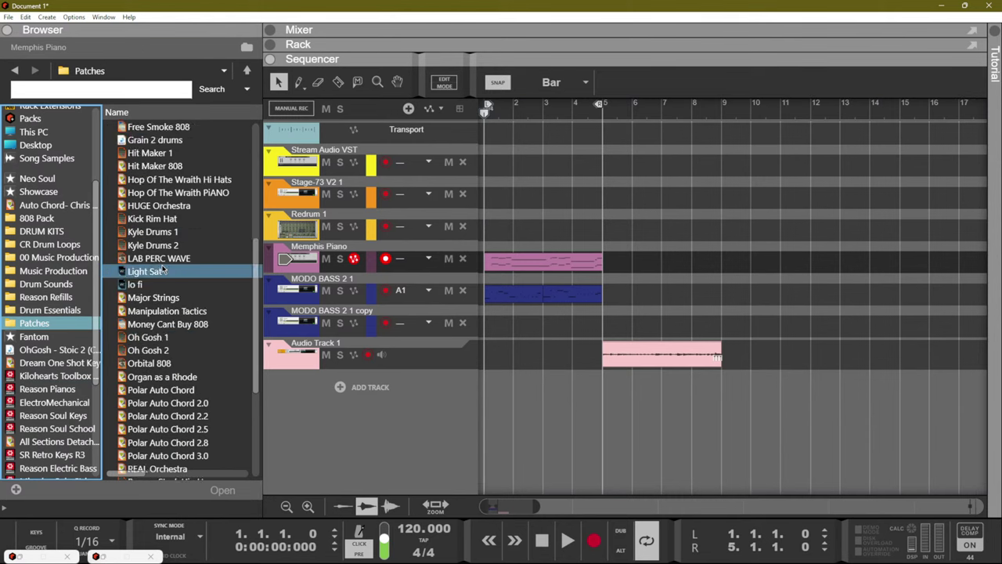
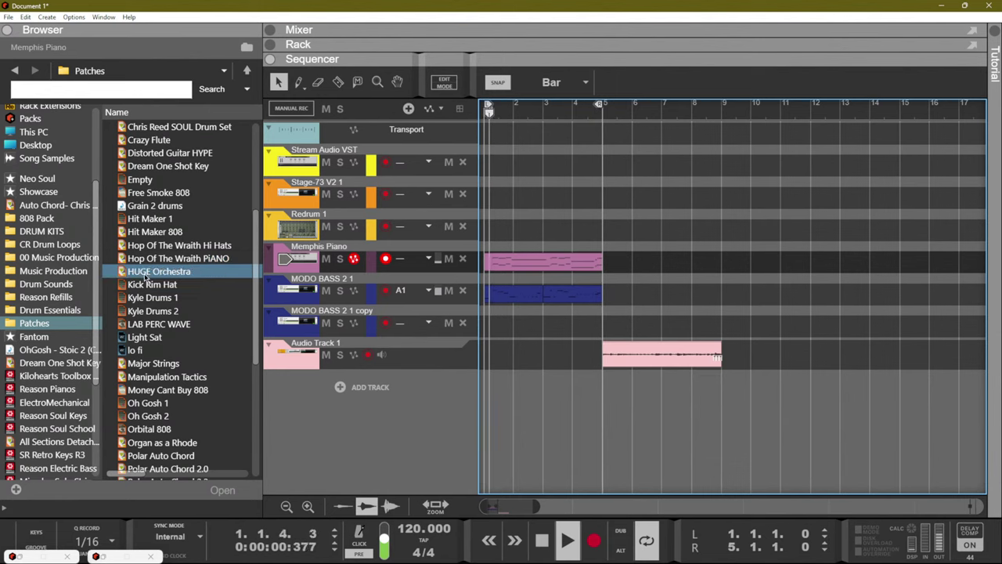
pyautogui.click(149, 284)
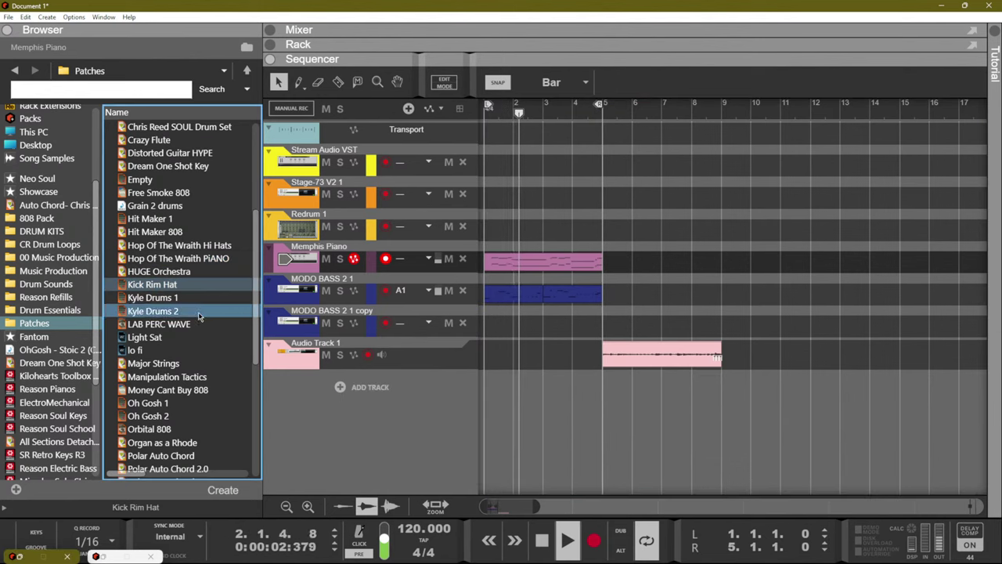
pyautogui.moveTo(156, 286); pyautogui.dragTo(186, 282)
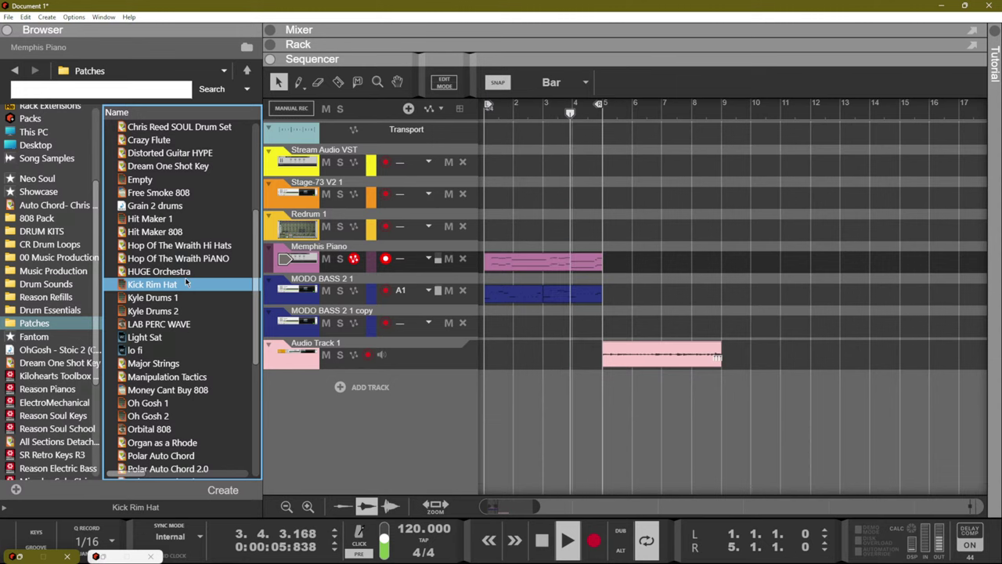
pyautogui.click(223, 489)
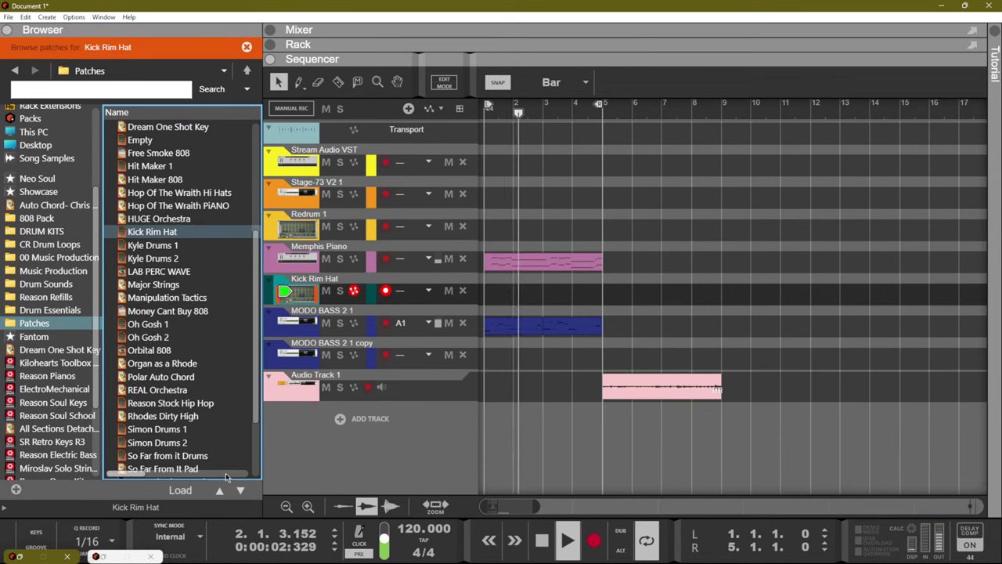
# Search the Patches folder and load Organ as a Rhode in place of the Kick Rim Hat patch.
pyautogui.press('space')
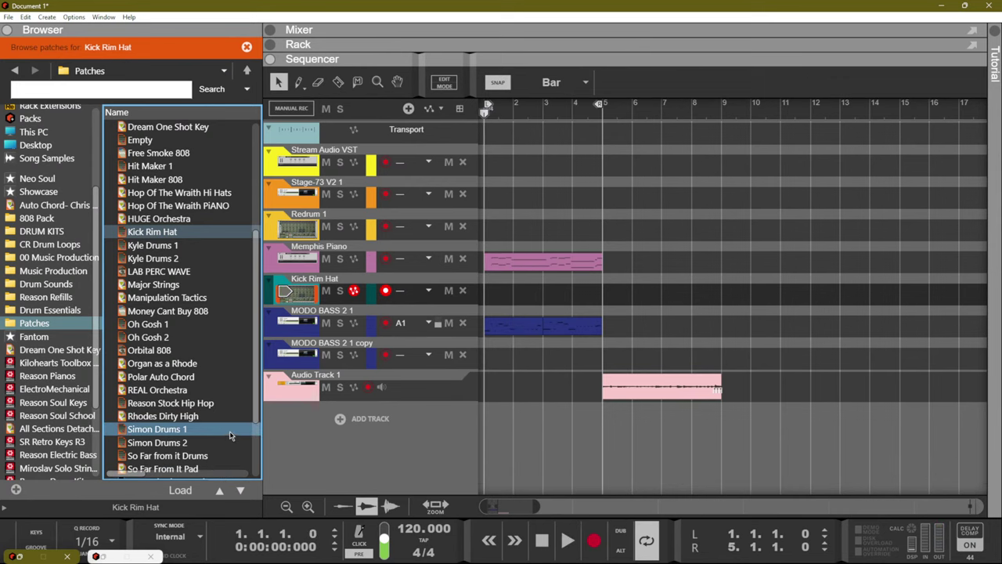
pyautogui.scroll(-3, 160, 337)
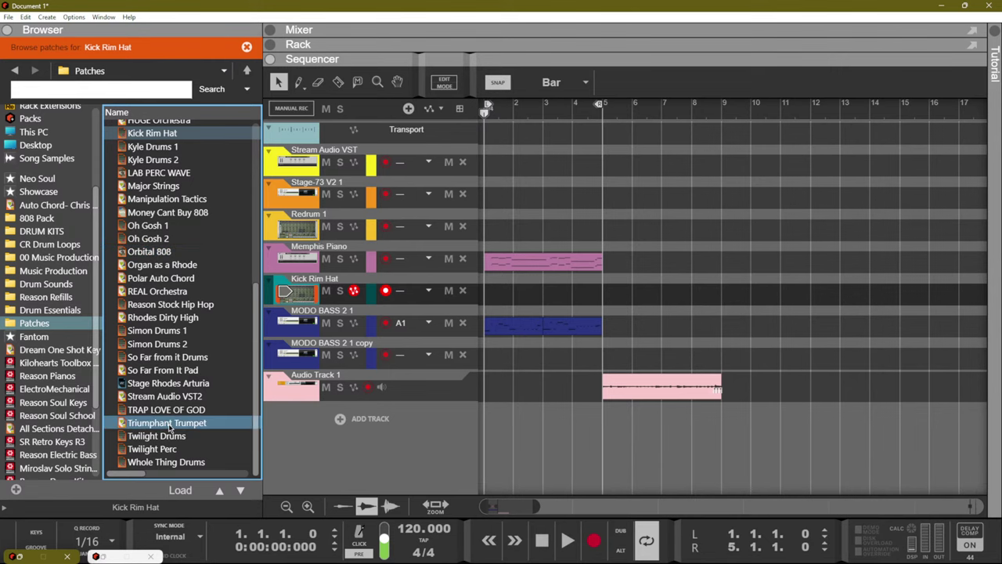
pyautogui.scroll(8, 169, 420)
pyautogui.press('space')
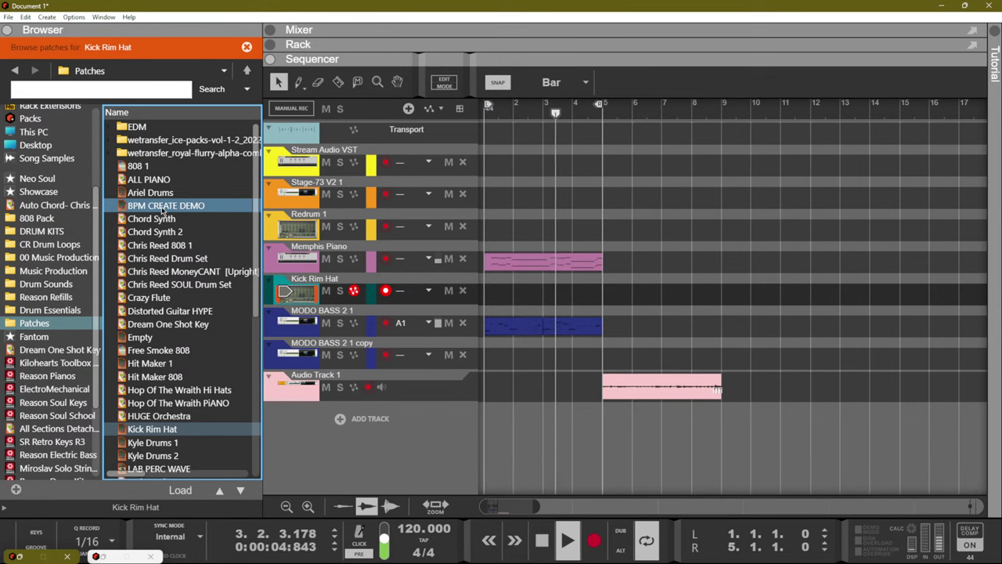
pyautogui.scroll(-3, 168, 297)
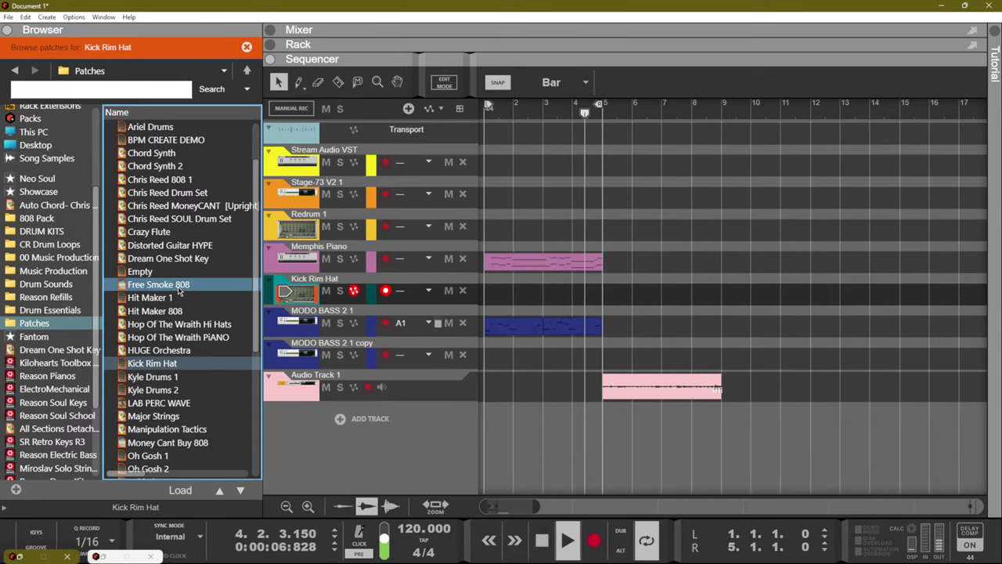
pyautogui.scroll(-5, 176, 313)
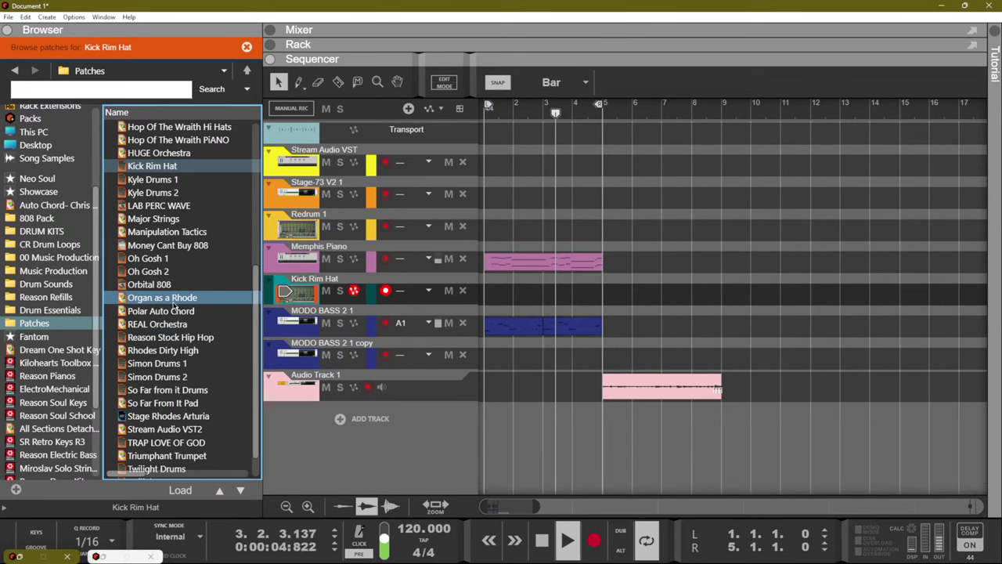
pyautogui.moveTo(166, 303); pyautogui.dragTo(329, 427)
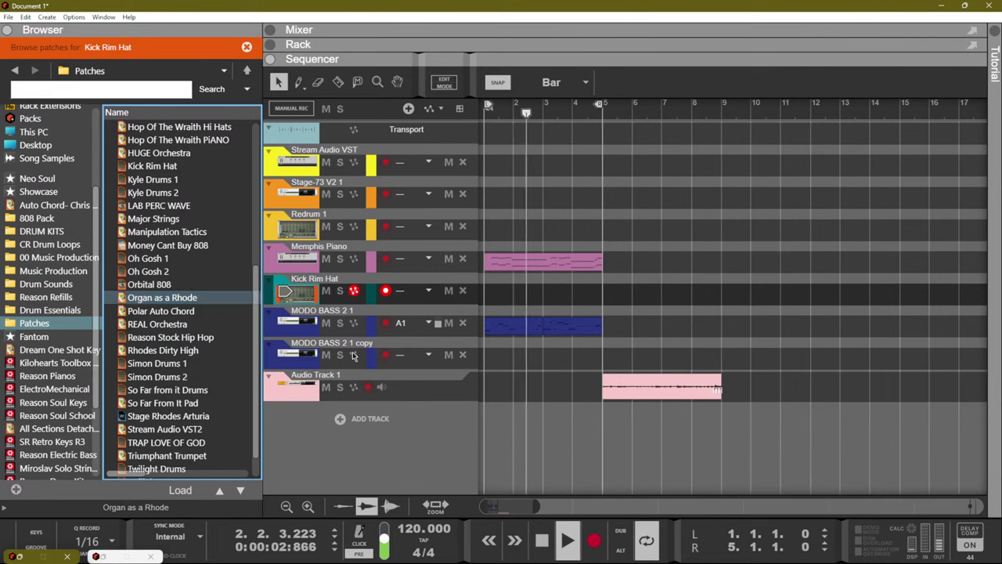
pyautogui.click(184, 488)
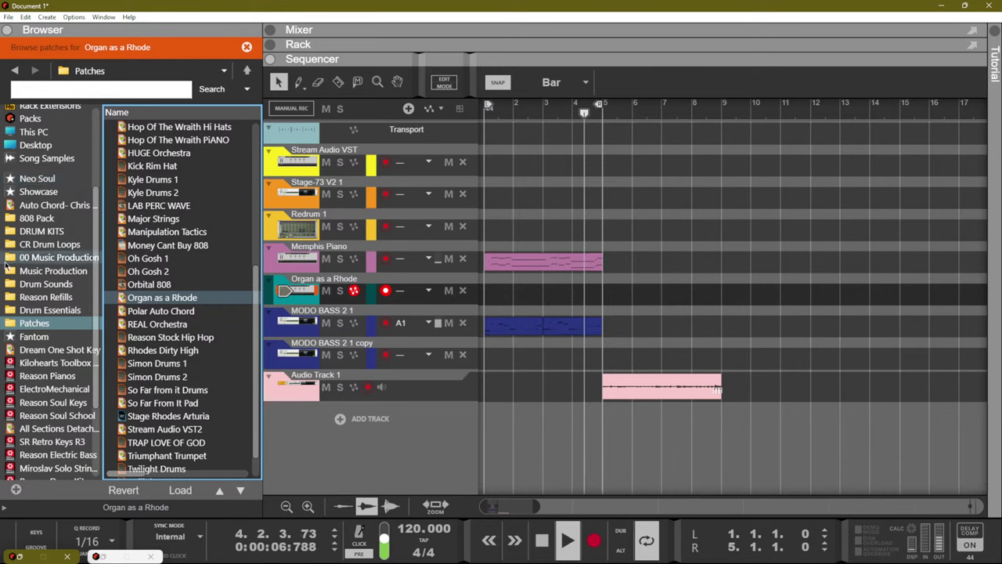
# Load -CLAVINET 1 (CA).sxt from the ElectroMechanical refill's Hohner Clavinet D6 folder into the new track's instrument.
pyautogui.scroll(-3, 6, 313)
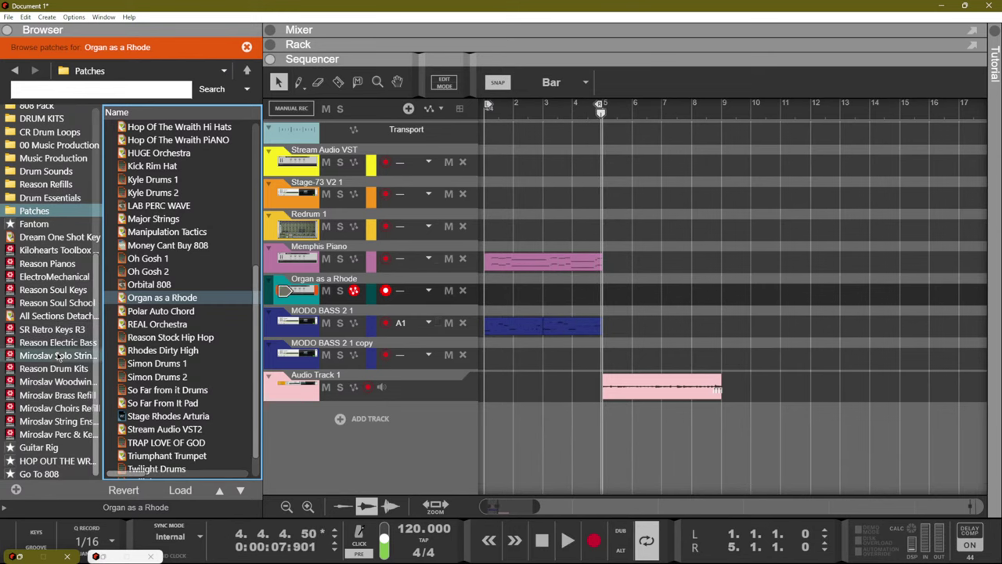
pyautogui.scroll(2, 53, 258)
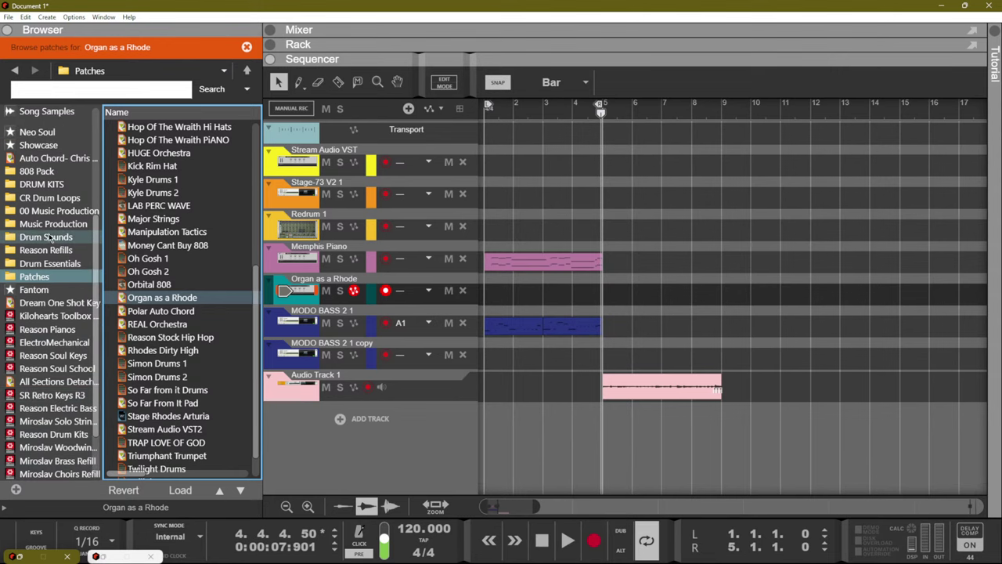
pyautogui.click(55, 343)
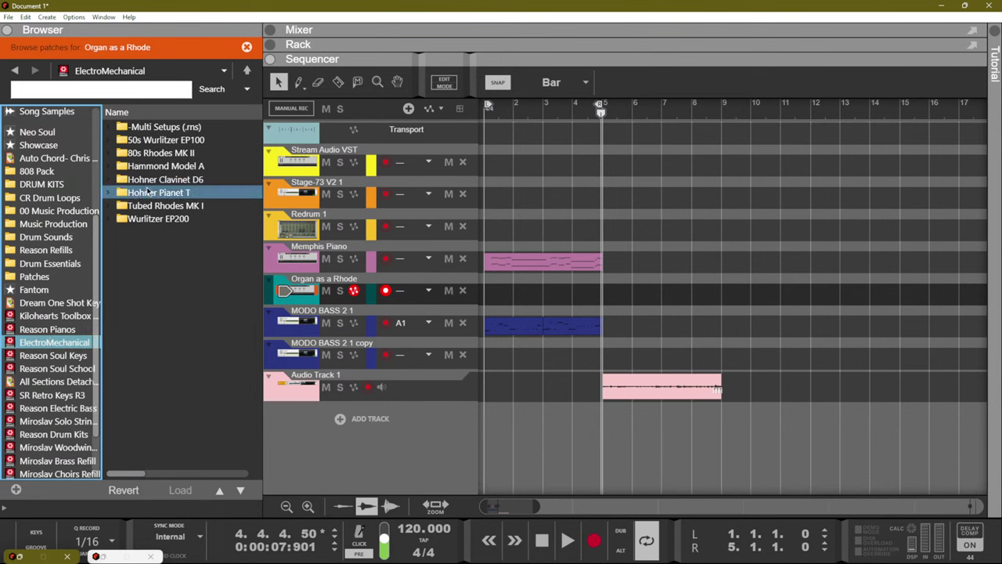
pyautogui.doubleClick(153, 179)
pyautogui.click(163, 141)
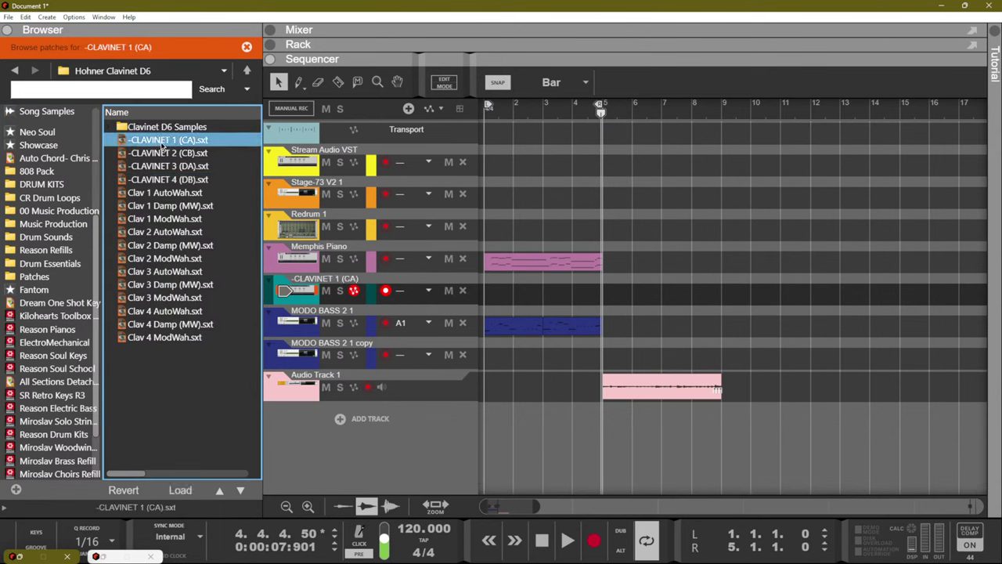
pyautogui.doubleClick(160, 141)
# Copy both two-bar MODO BASS 2 1 clips onto the clavinet track, starting at bar 1, and play the loop.
pyautogui.click(548, 193)
pyautogui.press('Home')
pyautogui.press('space')
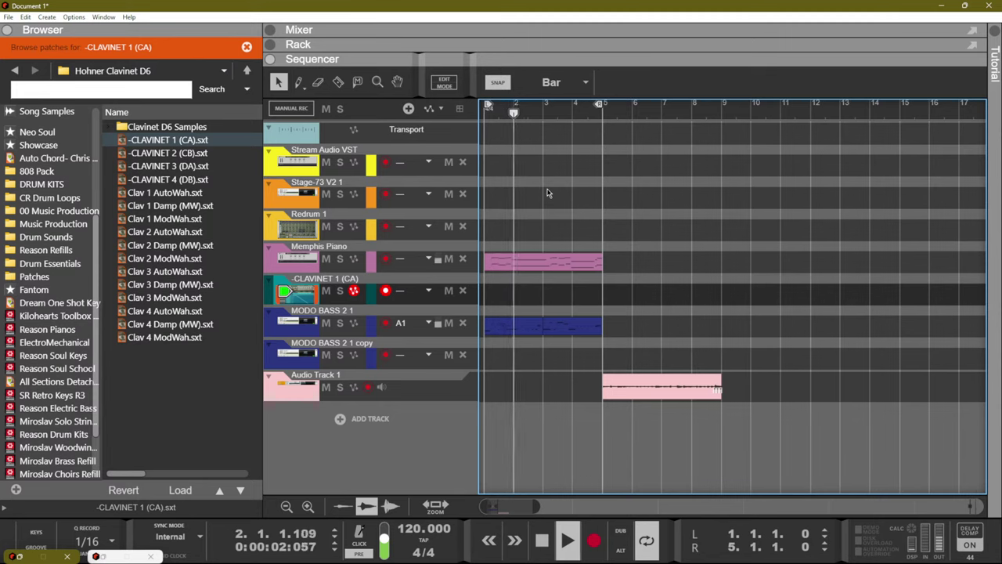
pyautogui.press('space')
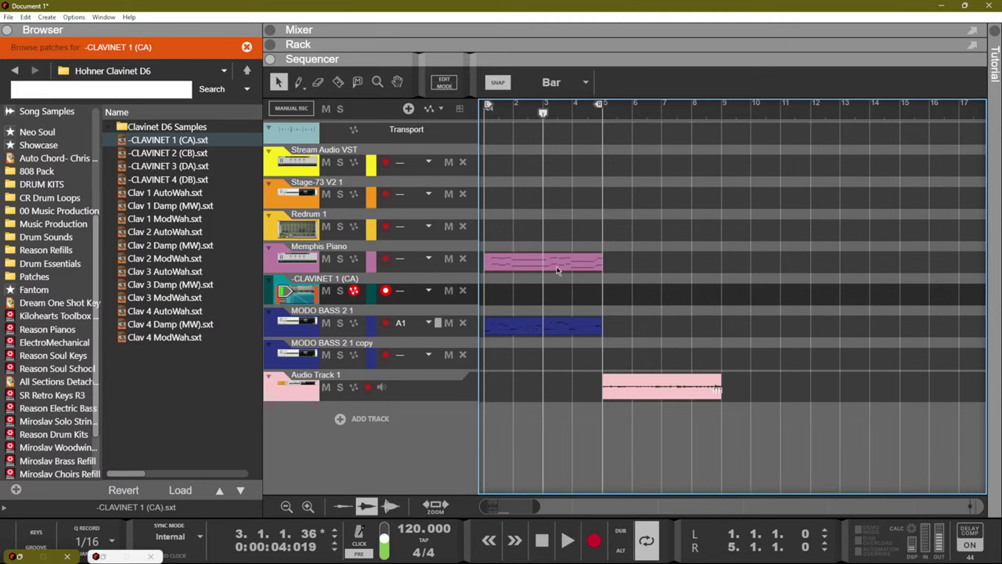
pyautogui.moveTo(569, 338); pyautogui.dragTo(568, 337)
pyautogui.moveTo(501, 325); pyautogui.dragTo(498, 291)
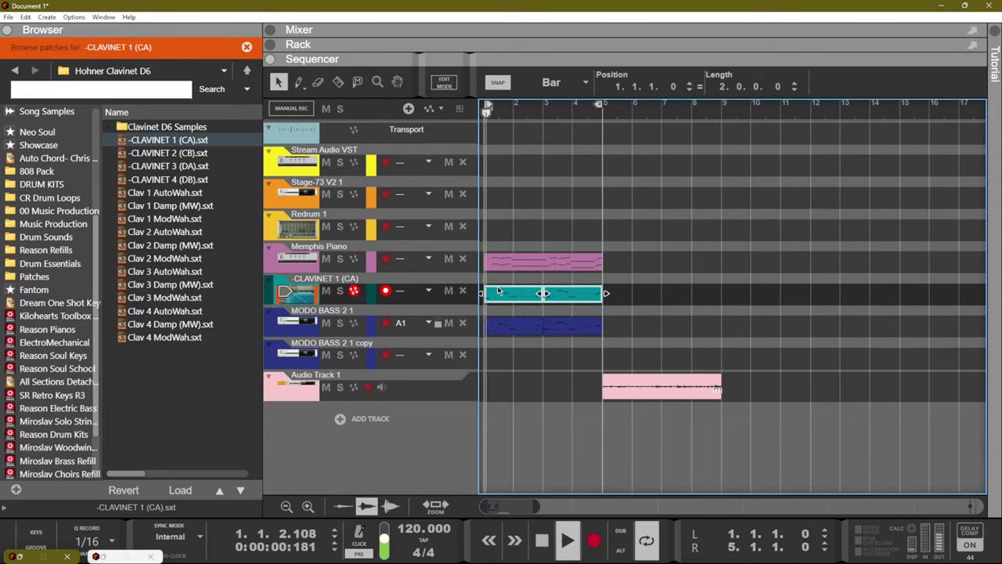
pyautogui.click(709, 302)
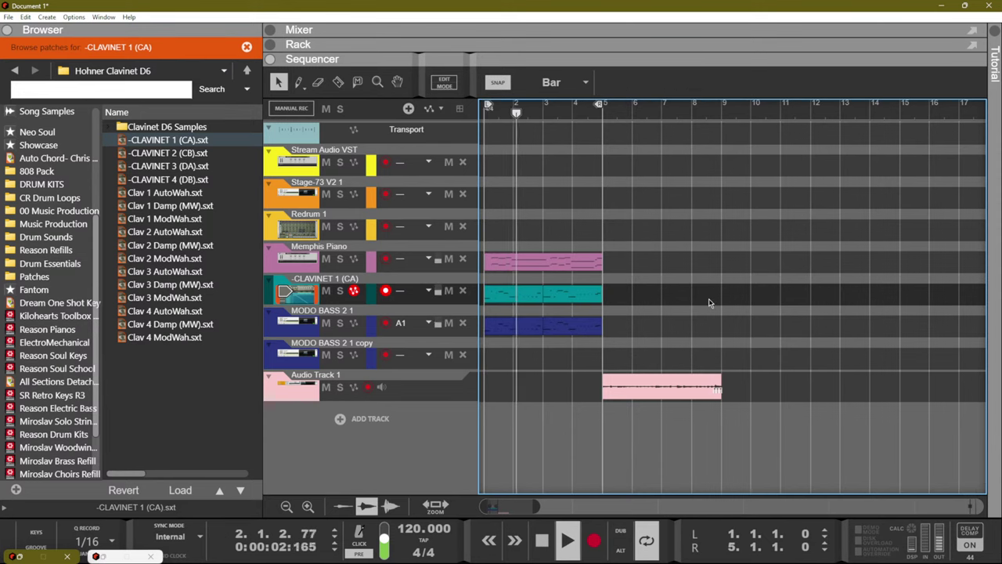
# Lower the clavinet channel's fader to about -3 dB in the mixer.
pyautogui.press('F5')
pyautogui.moveTo(761, 359); pyautogui.dragTo(765, 366)
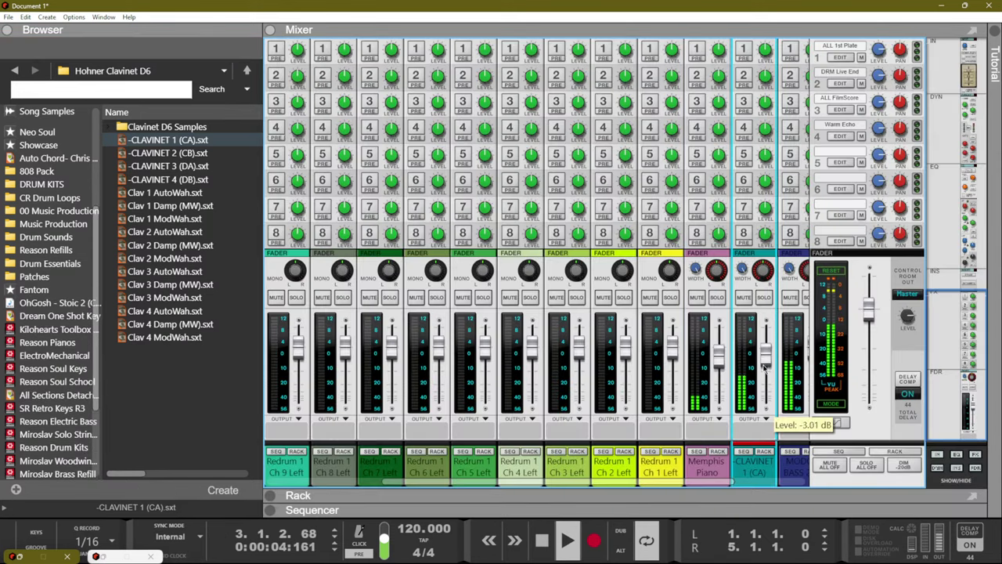
# Record a trial take on the -CLAVINET 1 (CA) track in the sequencer, then delete both of the track's clips.
pyautogui.press('F7')
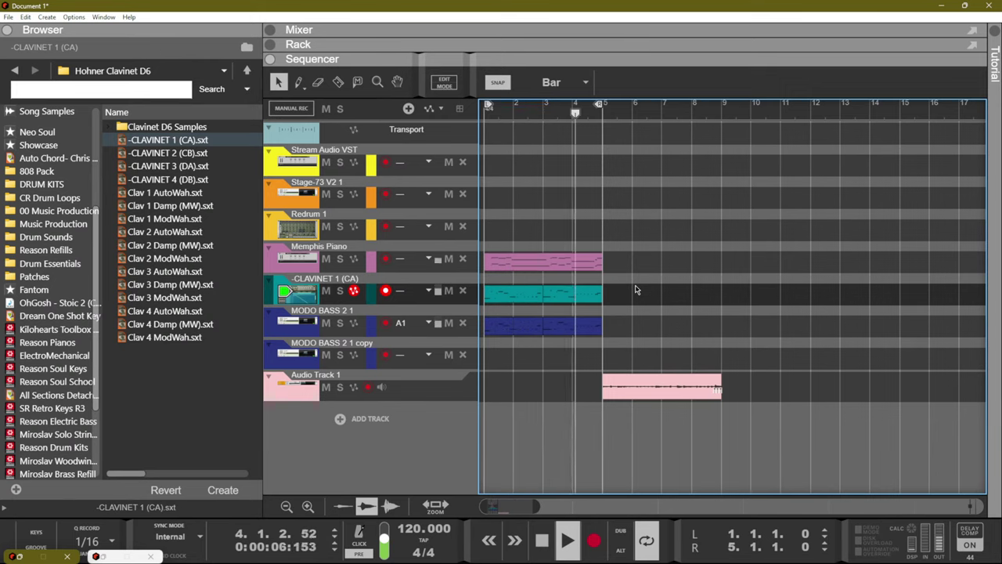
pyautogui.hotkey('ctrl', 'Return')
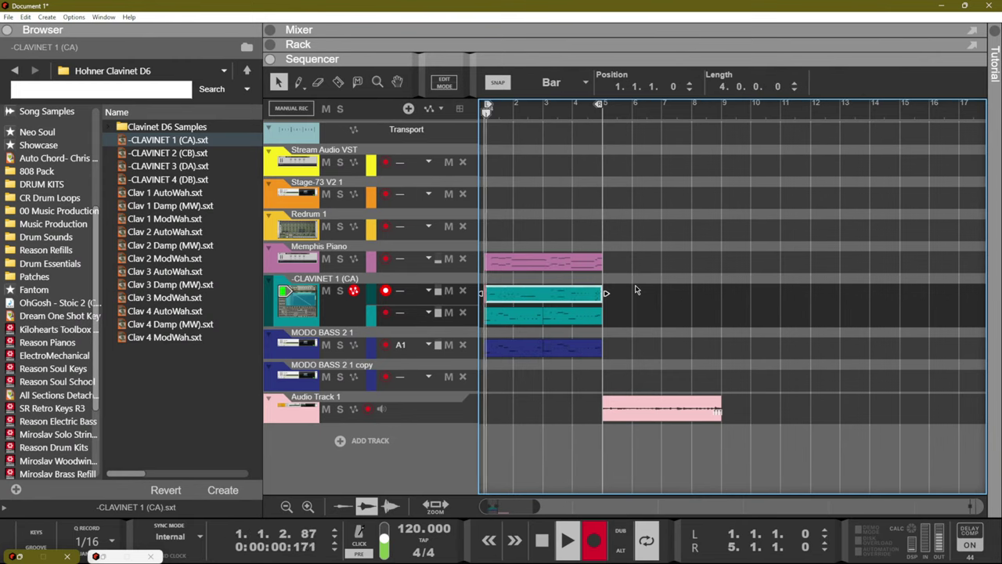
pyautogui.hotkey('ctrl', 'Return')
pyautogui.moveTo(631, 285); pyautogui.dragTo(547, 308)
pyautogui.press('Delete')
pyautogui.press('space')
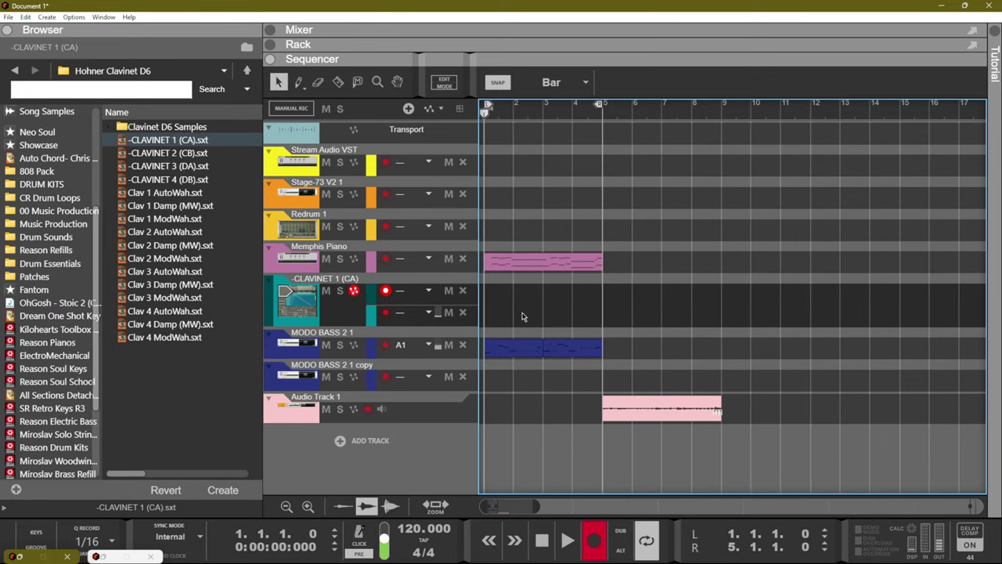
# Record a trial four-bar clavinet take, then clear the take and remove the empty second note lane from the -CLAVINET 1 (CA) track.
pyautogui.hotkey('ctrl', 'Return')
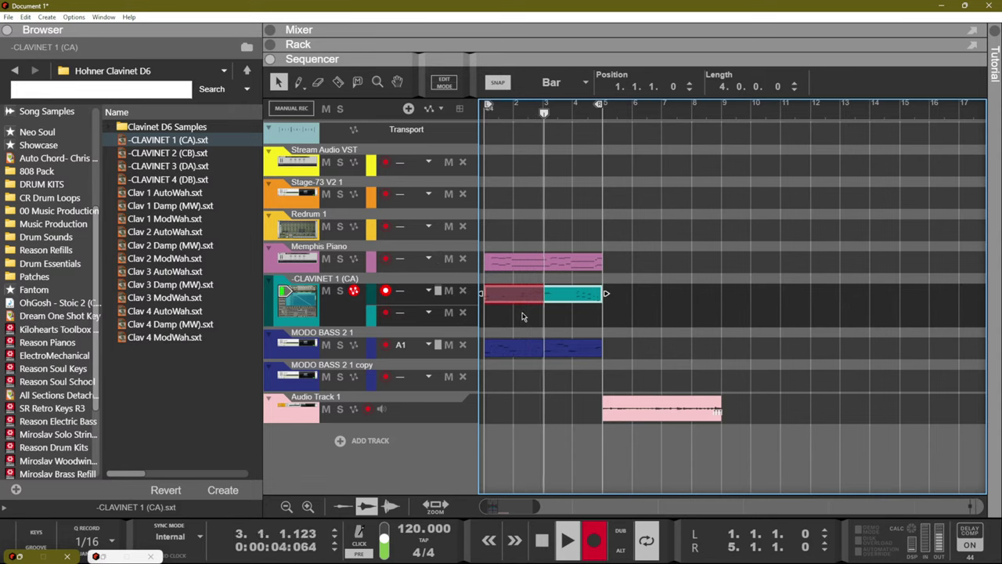
pyautogui.hotkey('ctrl', 'Return')
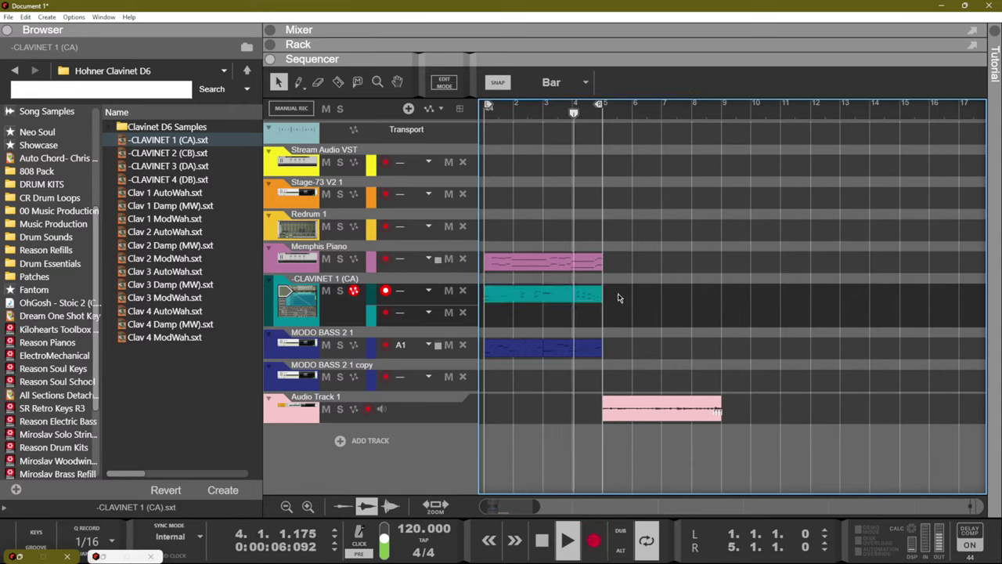
pyautogui.click(487, 296)
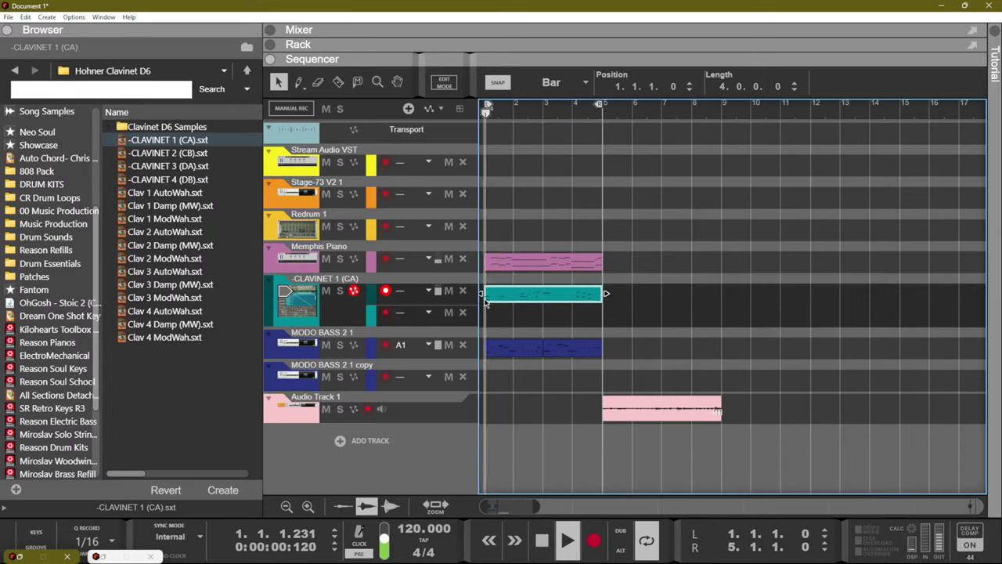
pyautogui.click(463, 312)
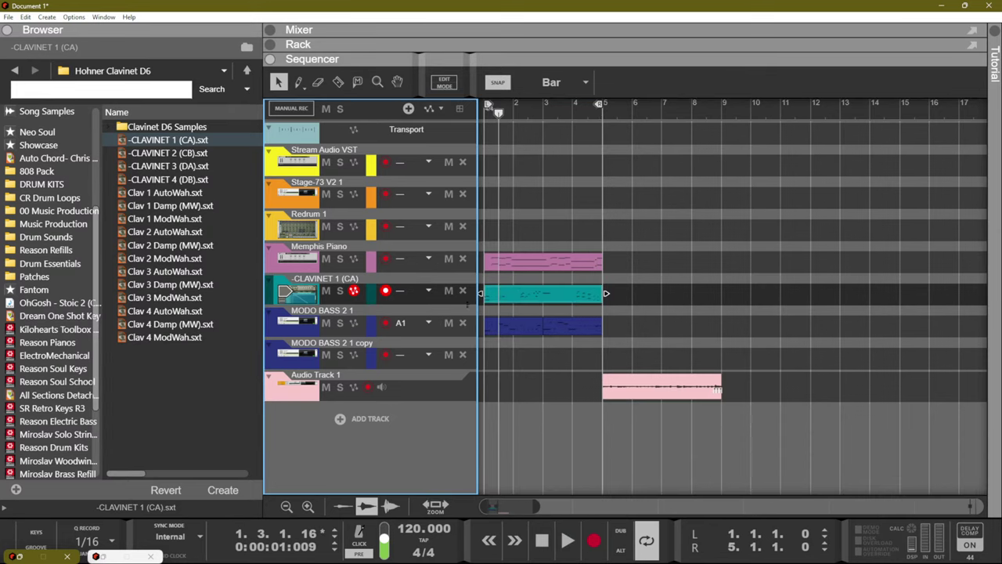
pyautogui.click(494, 288)
pyautogui.press('Delete')
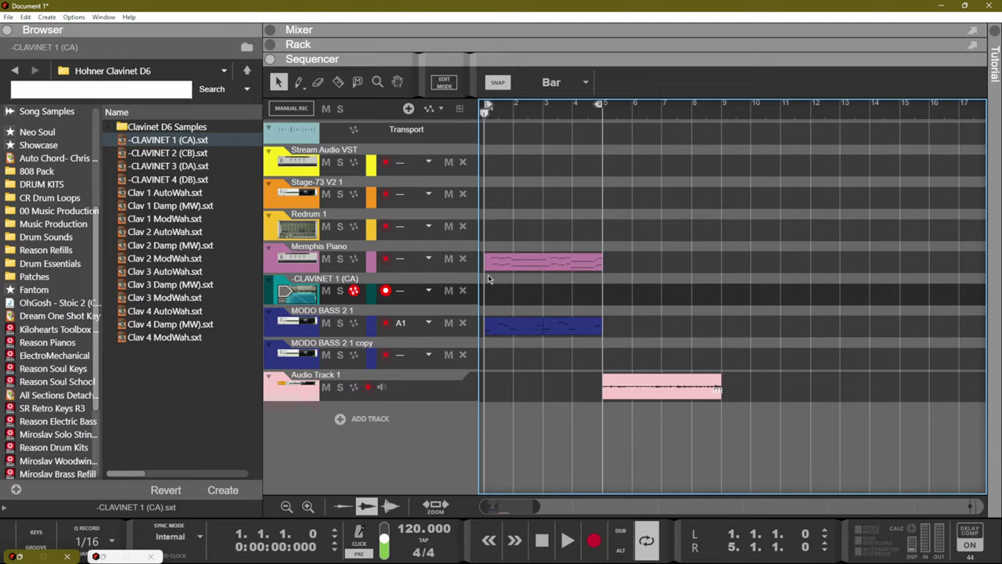
# Record another four-bar take on the -CLAVINET 1 (CA) track and undo it.
pyautogui.hotkey('ctrl', 'Return')
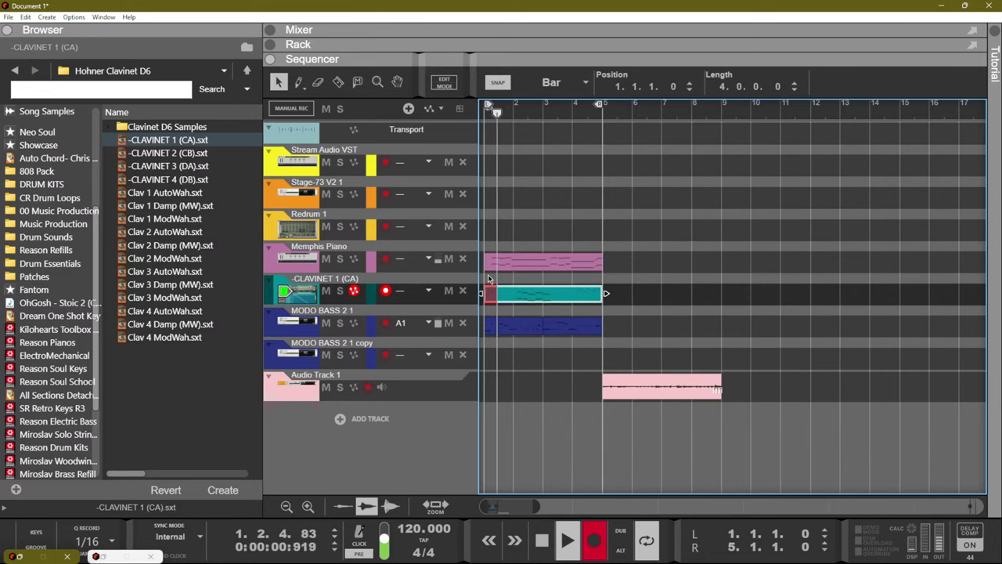
pyautogui.press('space')
pyautogui.hotkey('ctrl', 'z')
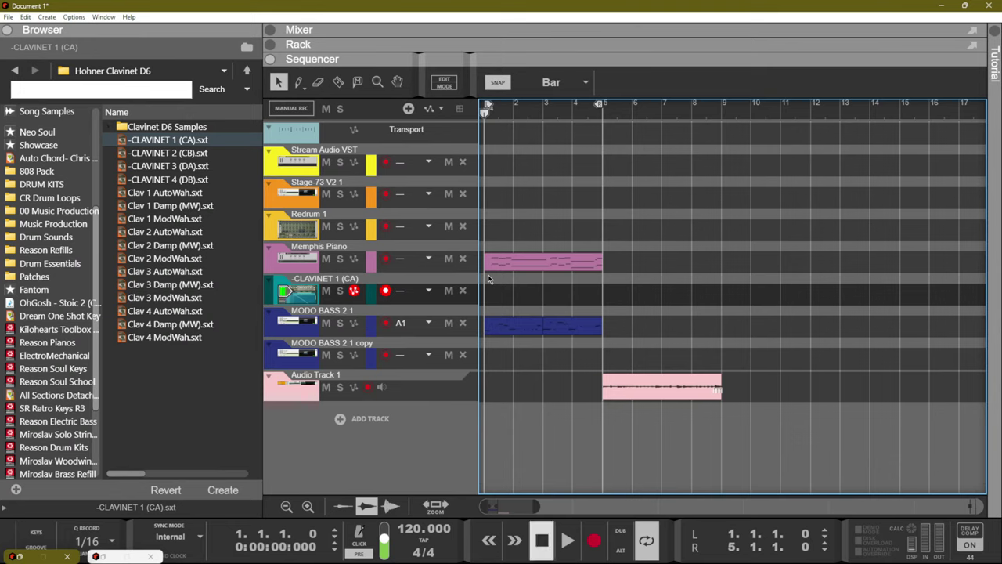
# Play the loop to rehearse, then record a four-bar clip on the -CLAVINET 1 (CA) track.
pyautogui.press('space')
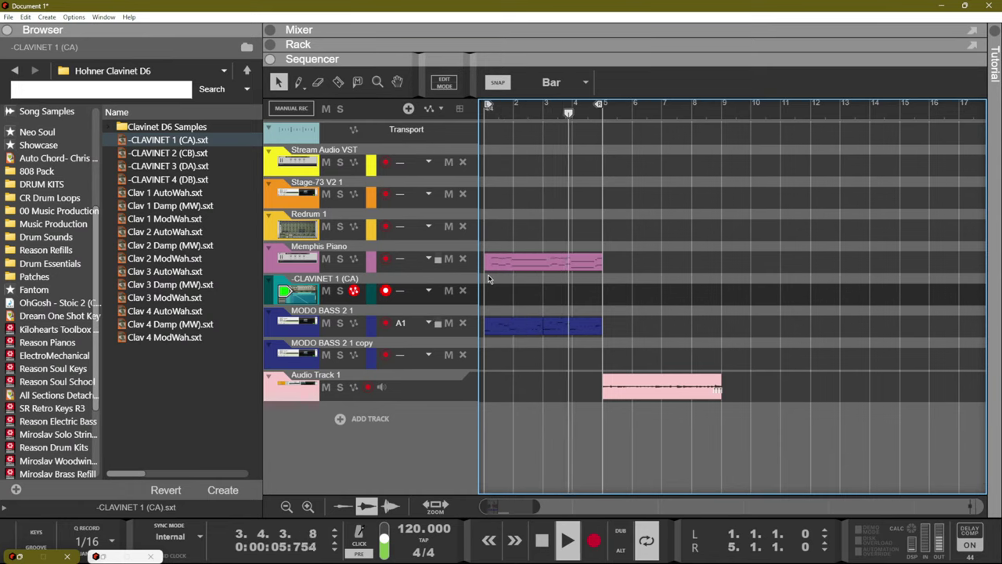
pyautogui.press('space')
pyautogui.hotkey('ctrl', 'Return')
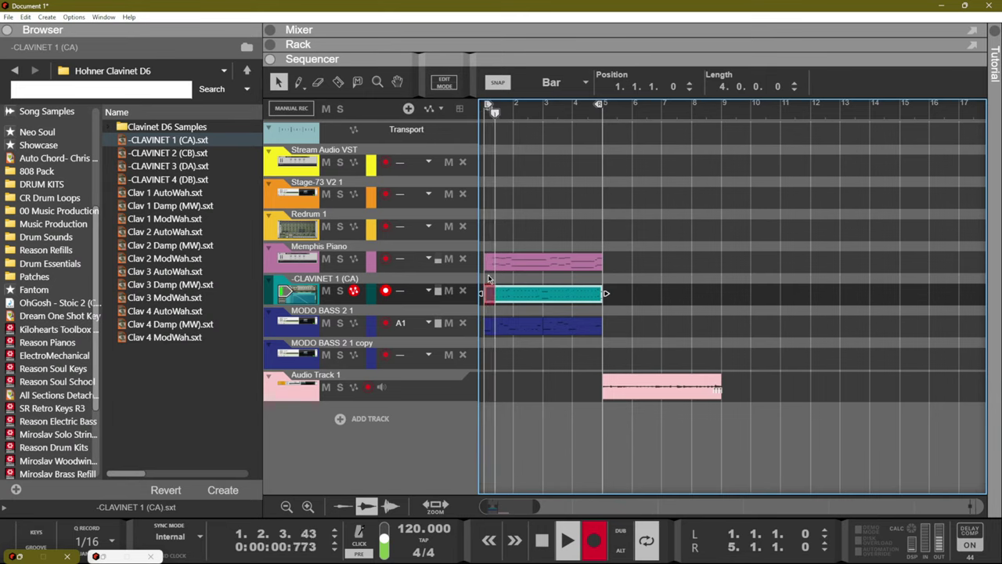
pyautogui.hotkey('ctrl', 'Return')
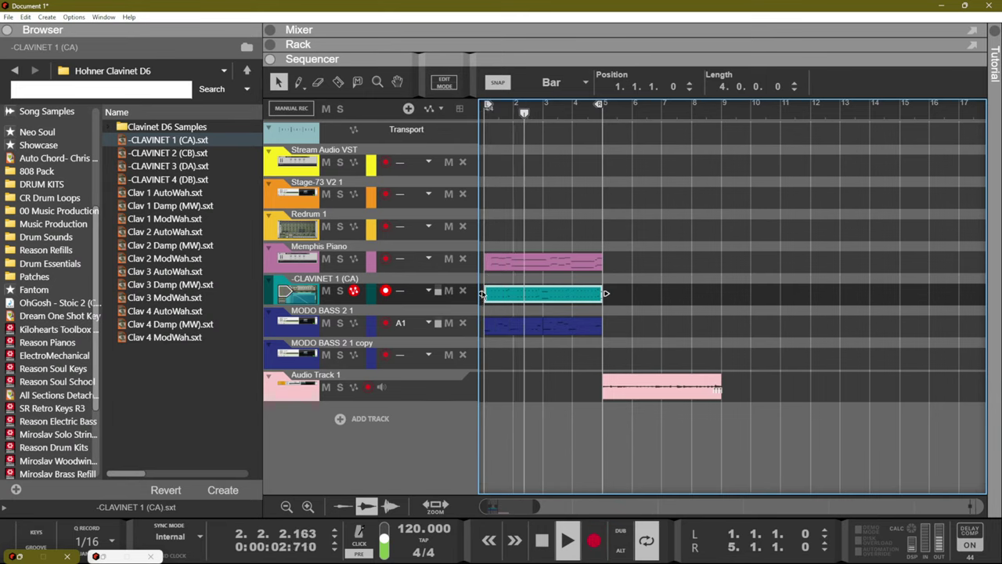
# Try trimming the start of the clavinet clip to bar 3, undo the trim and deselect the clip.
pyautogui.moveTo(483, 293); pyautogui.dragTo(544, 294)
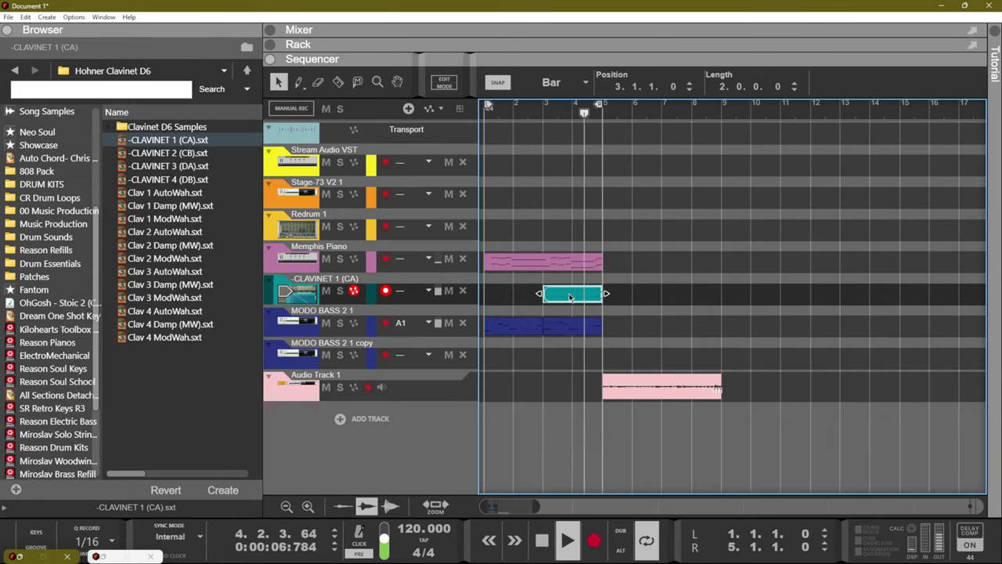
pyautogui.hotkey('ctrl', 'z')
pyautogui.click(653, 291)
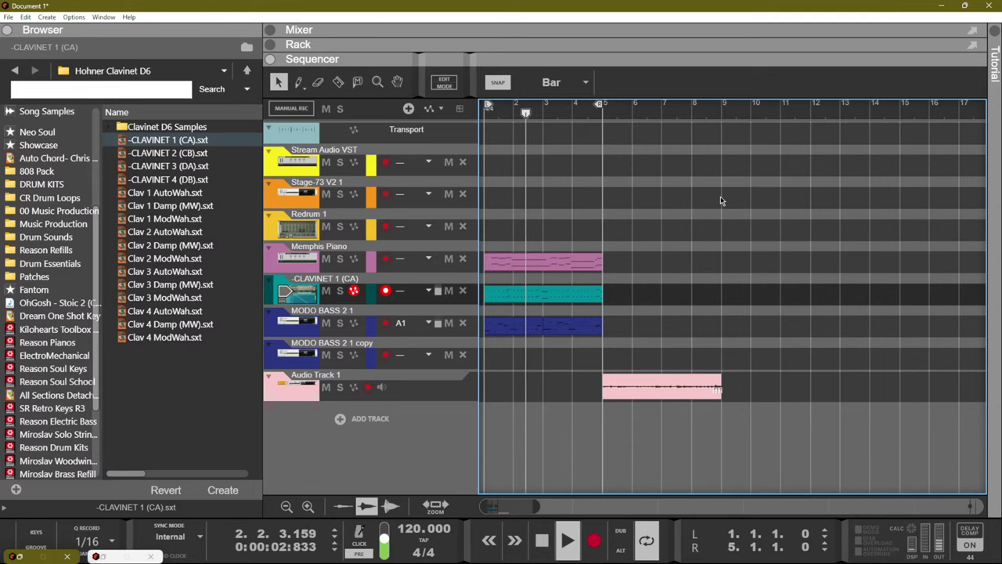
# Restart loop playback and create an instrument track from the Clav 1 AutoWah.sxt patch.
pyautogui.press('space')
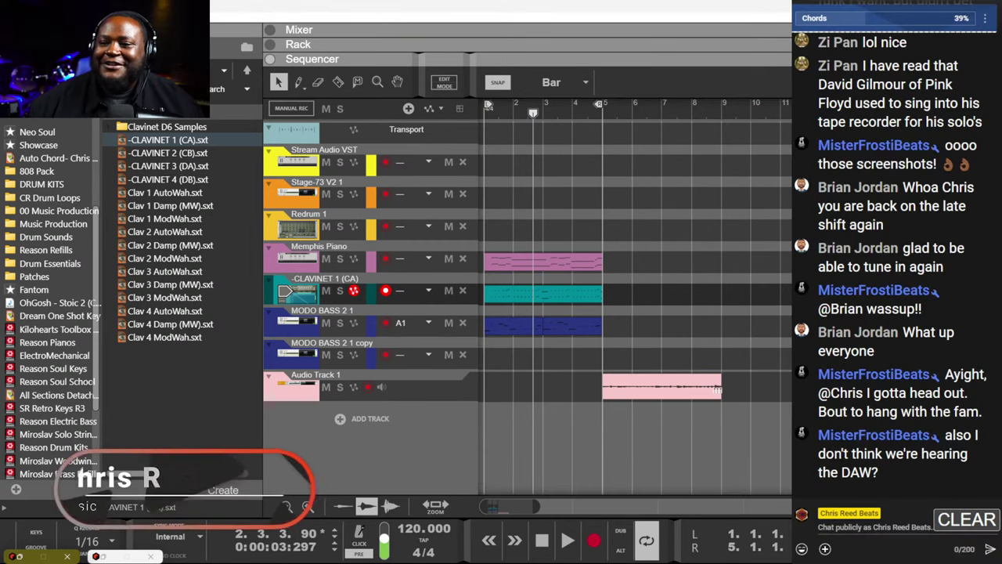
pyautogui.click(745, 241)
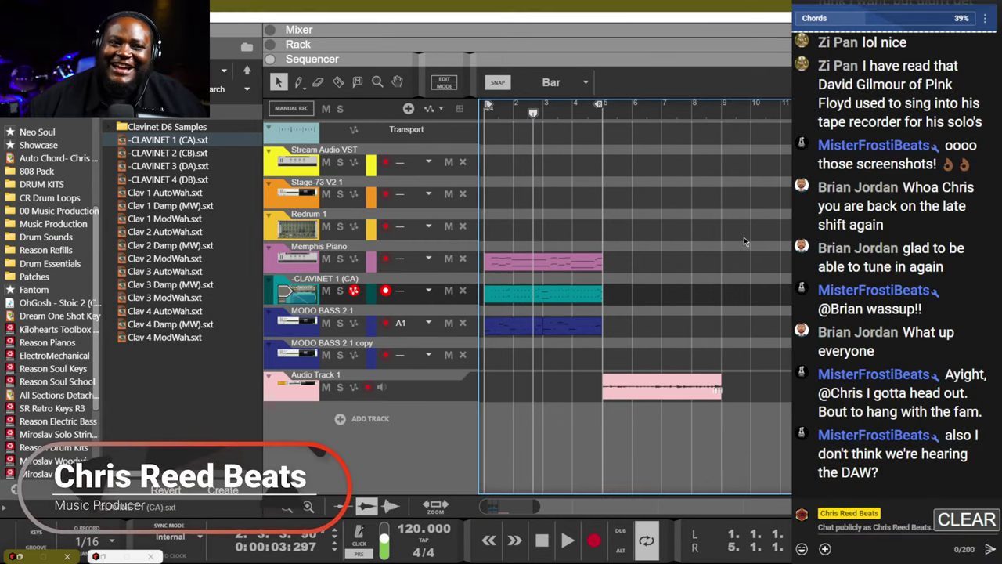
pyautogui.press('space')
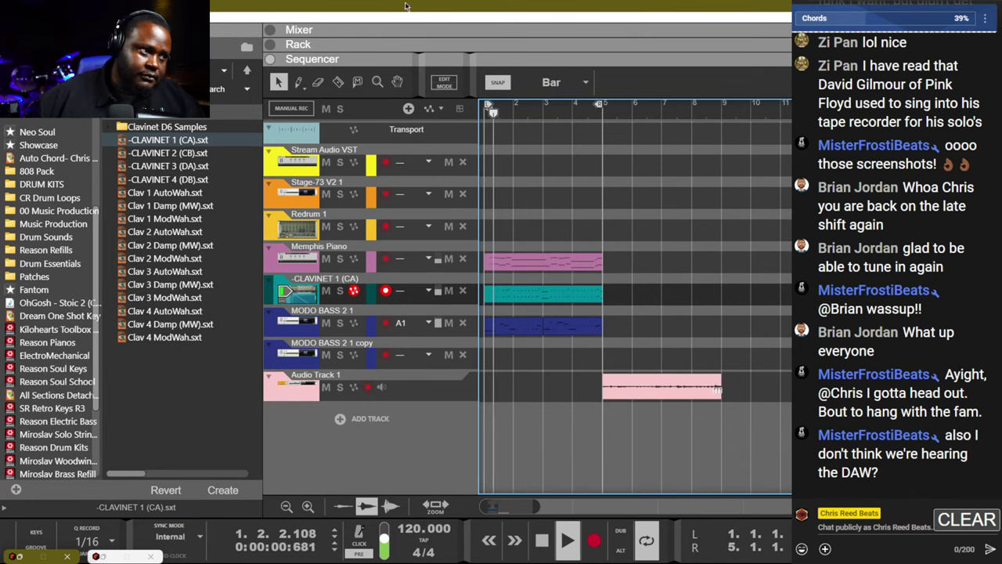
pyautogui.moveTo(167, 192); pyautogui.dragTo(239, 423)
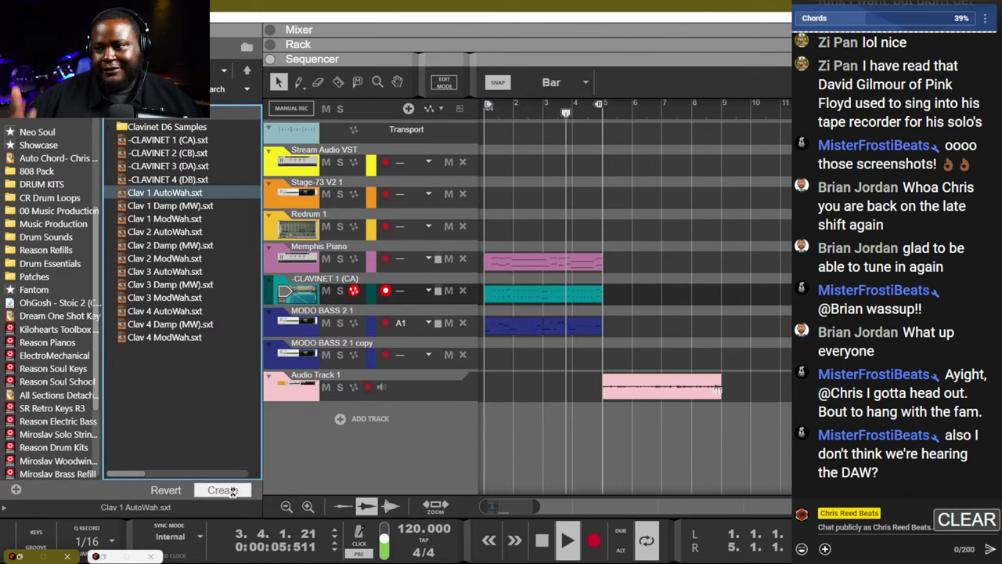
pyautogui.click(222, 490)
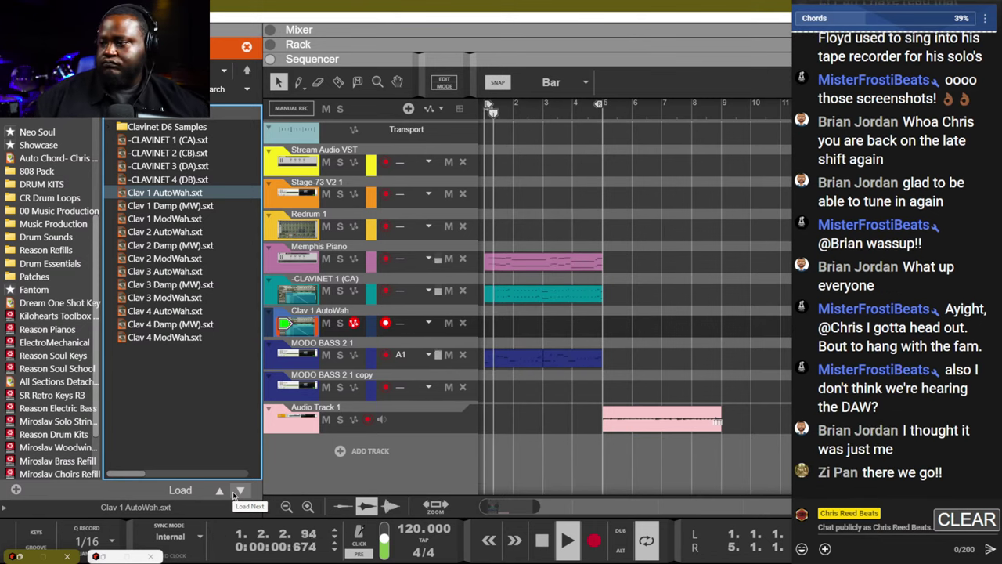
# Record a four-bar clip on the Clav 1 AutoWah track, and try trimming its start to bar 3 before undoing the trim.
pyautogui.hotkey('ctrl', 'Return')
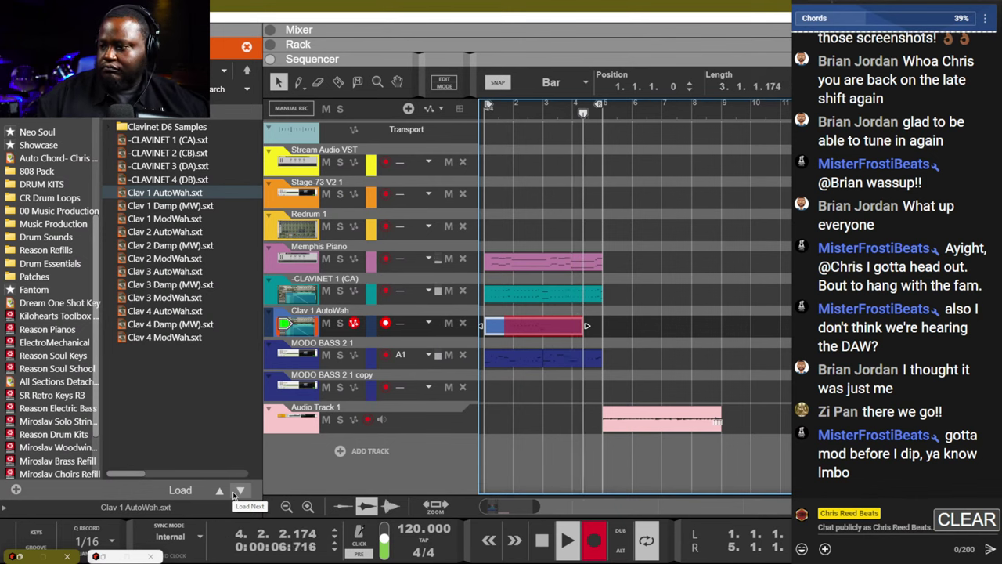
pyautogui.hotkey('ctrl', 'Return')
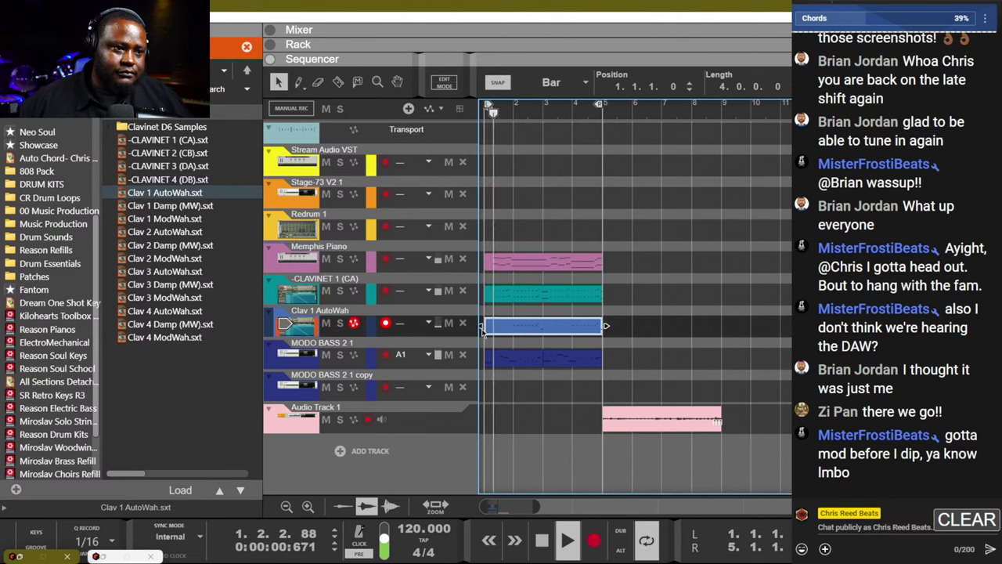
pyautogui.moveTo(482, 324); pyautogui.dragTo(544, 326)
pyautogui.hotkey('ctrl', 'z')
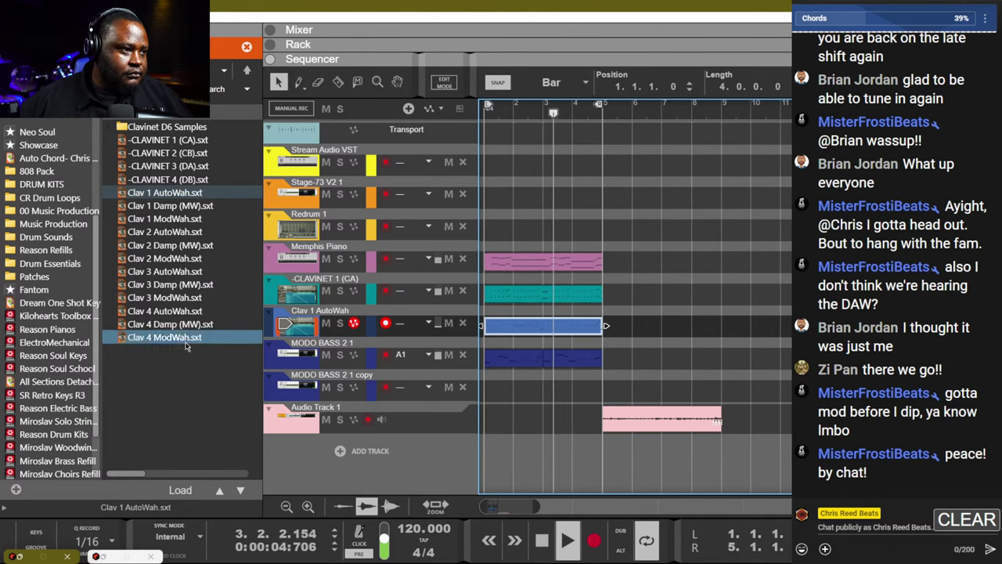
# Add an IK Multimedia MODO DRUM (VST3) instrument track, return to the full sequencer view and stop playback.
pyautogui.click(406, 457)
pyautogui.moveTo(446, 472)
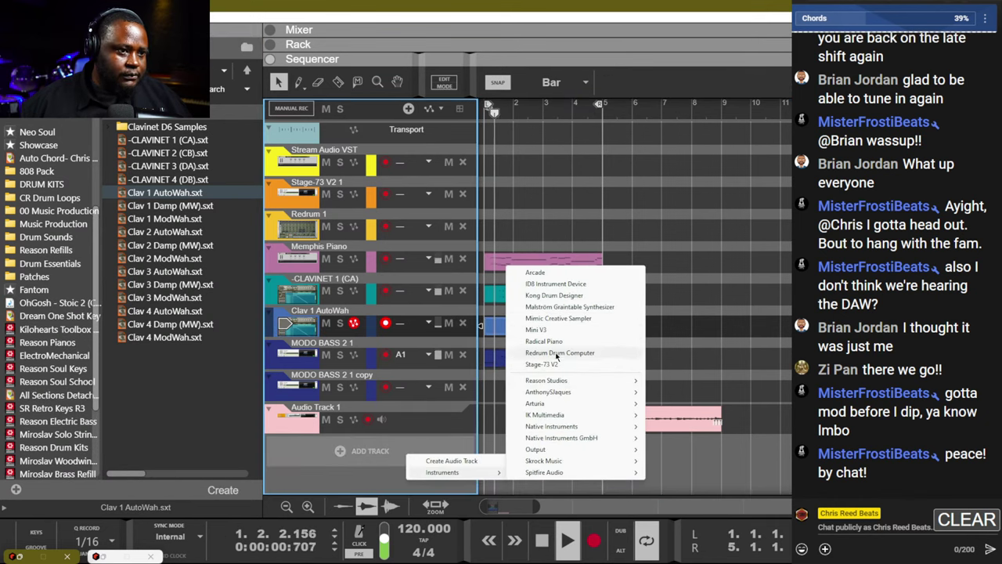
pyautogui.moveTo(626, 416)
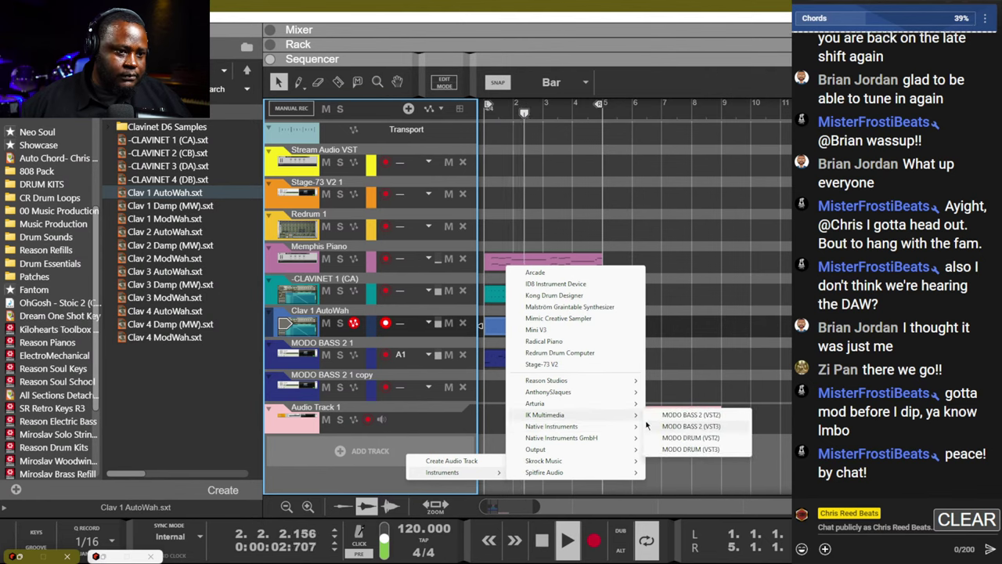
pyautogui.click(690, 450)
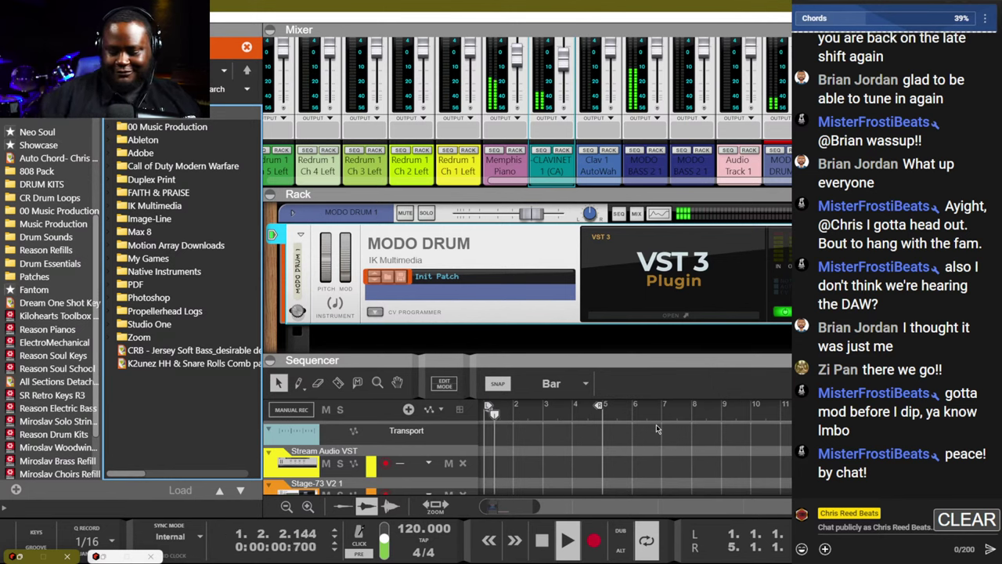
pyautogui.press('F7')
pyautogui.press('space')
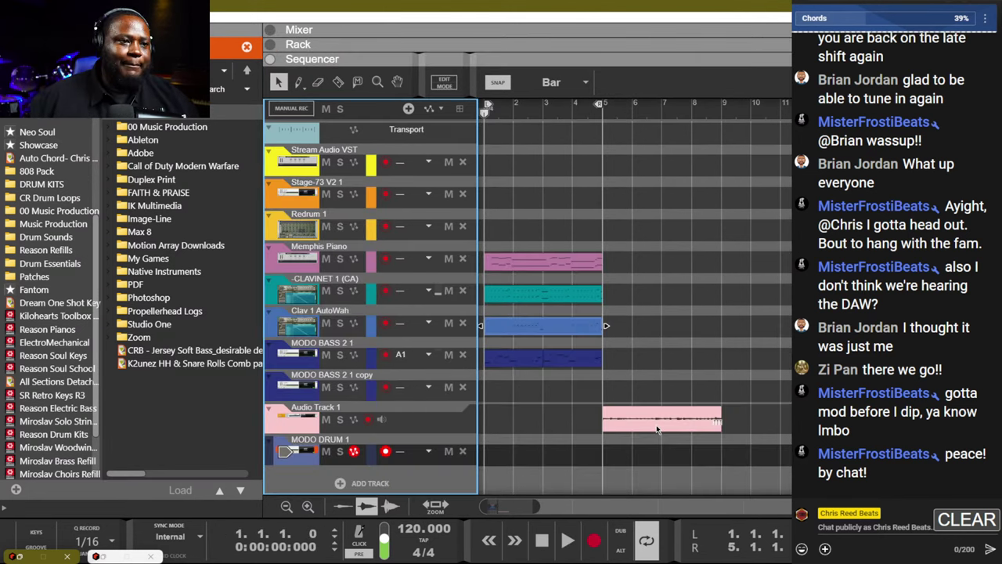
# Mute the Memphis Piano clip and try recording on the MODO DRUM 1 track.
pyautogui.click(500, 264)
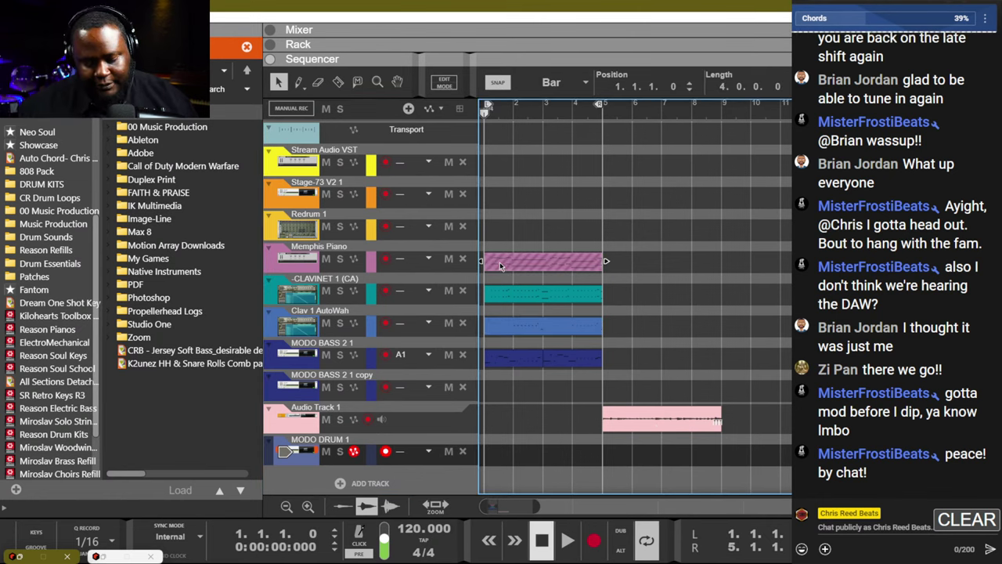
pyautogui.hotkey('ctrl', 'Return')
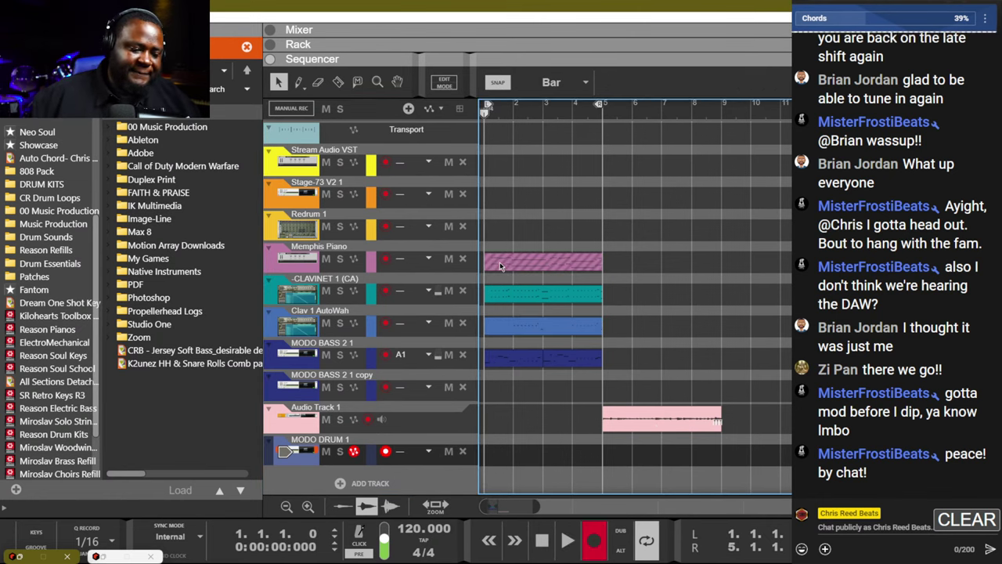
# With the MODO DRUM device shown in the rack, look through the ElectroMechanical refill and the browser's locations for a patch to add.
pyautogui.press('F6')
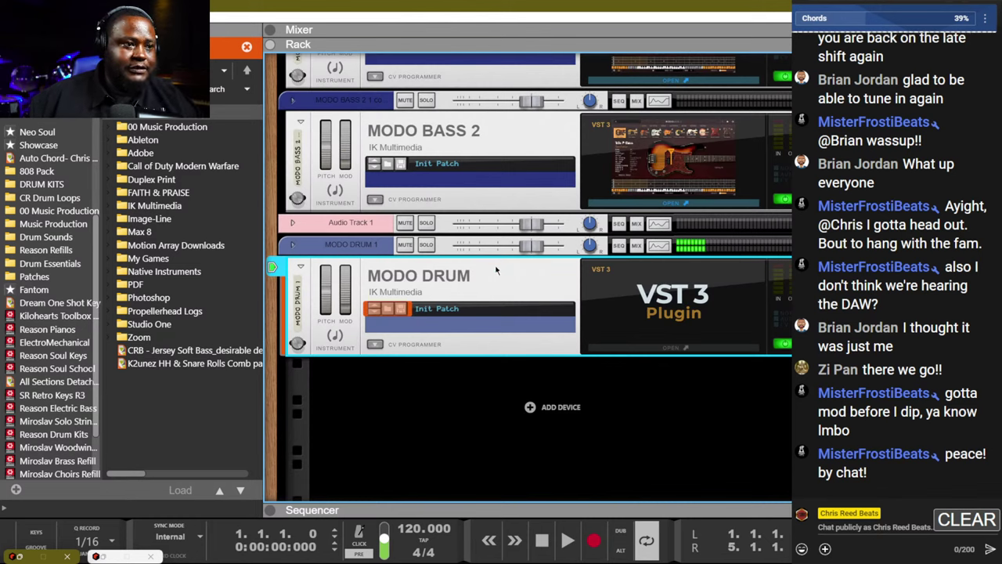
pyautogui.rightClick(496, 270)
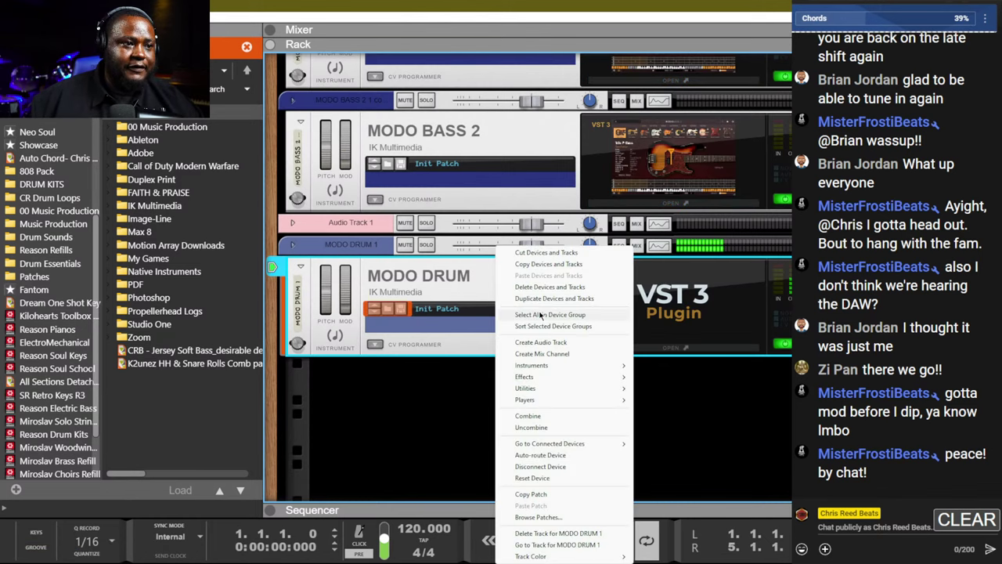
pyautogui.click(51, 382)
pyautogui.scroll(-2, 51, 381)
pyautogui.click(36, 282)
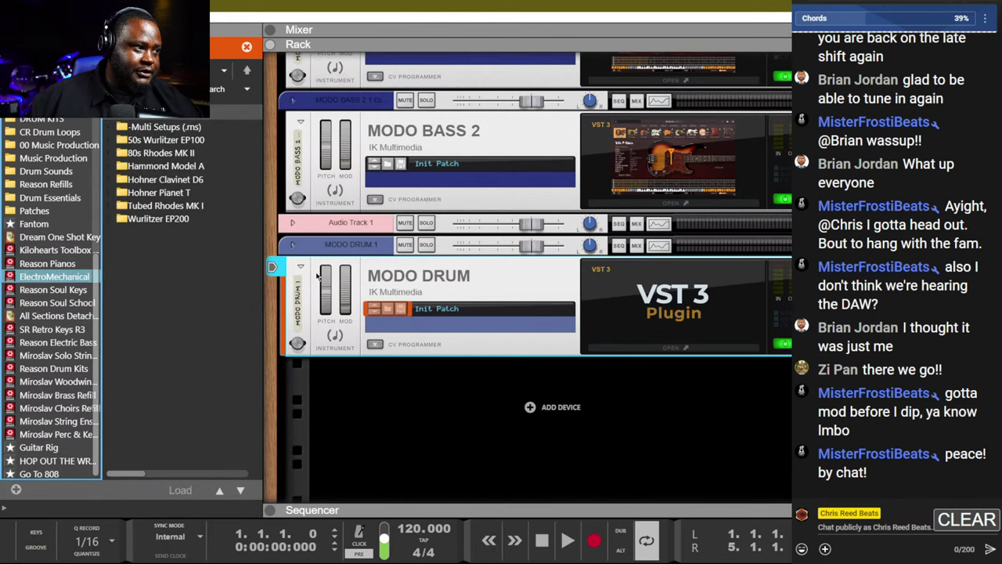
pyautogui.scroll(2, 36, 286)
pyautogui.scroll(-2, 35, 289)
pyautogui.scroll(3, 35, 291)
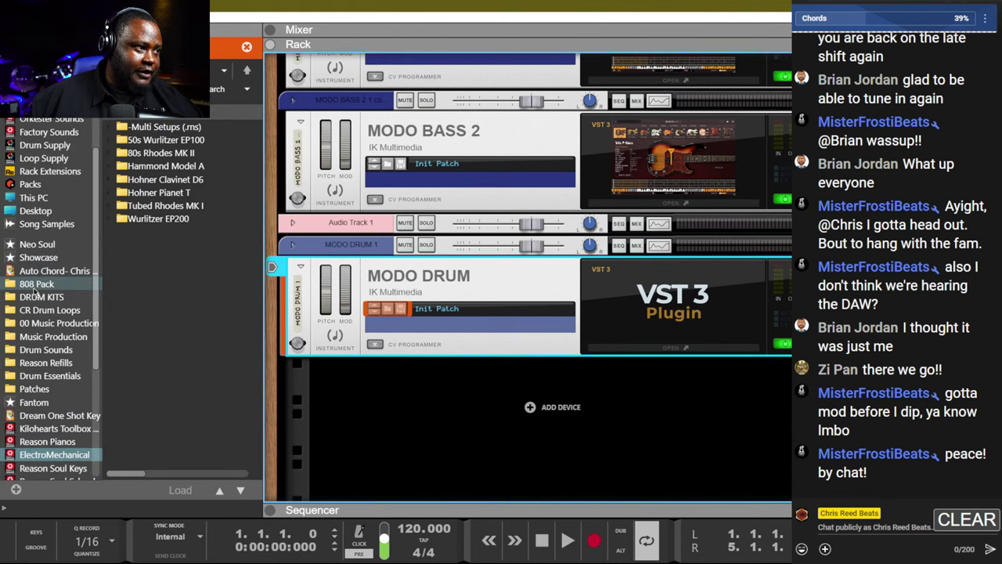
pyautogui.scroll(-3, 35, 291)
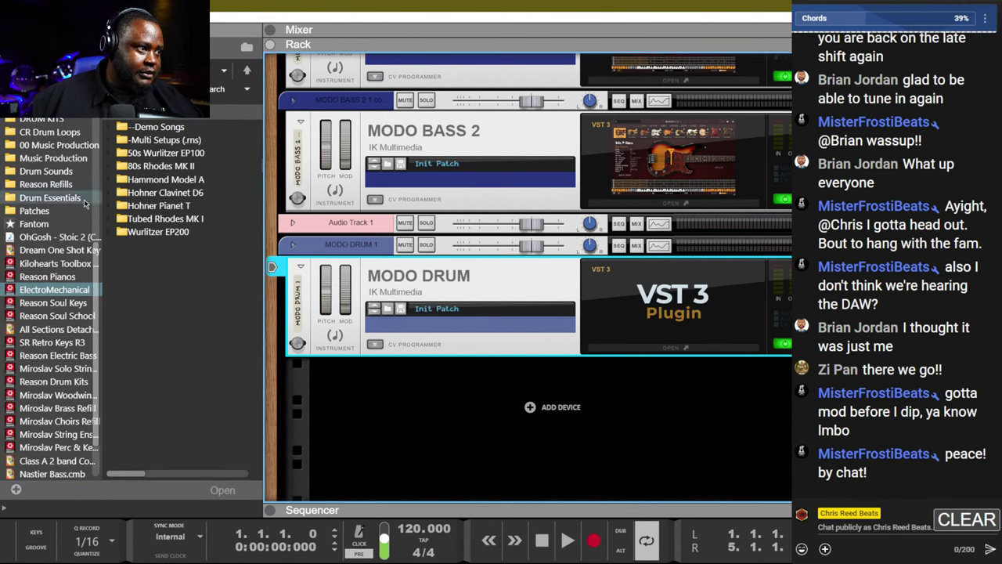
# Add the Nastier Bass.cmb combinator above the MODO DRUM device and set the MODO DRUM 1 channel level to -7.00 dB.
pyautogui.scroll(-2, 47, 291)
pyautogui.click(55, 422)
pyautogui.moveTo(55, 422); pyautogui.dragTo(494, 274)
pyautogui.moveTo(532, 68); pyautogui.dragTo(513, 71)
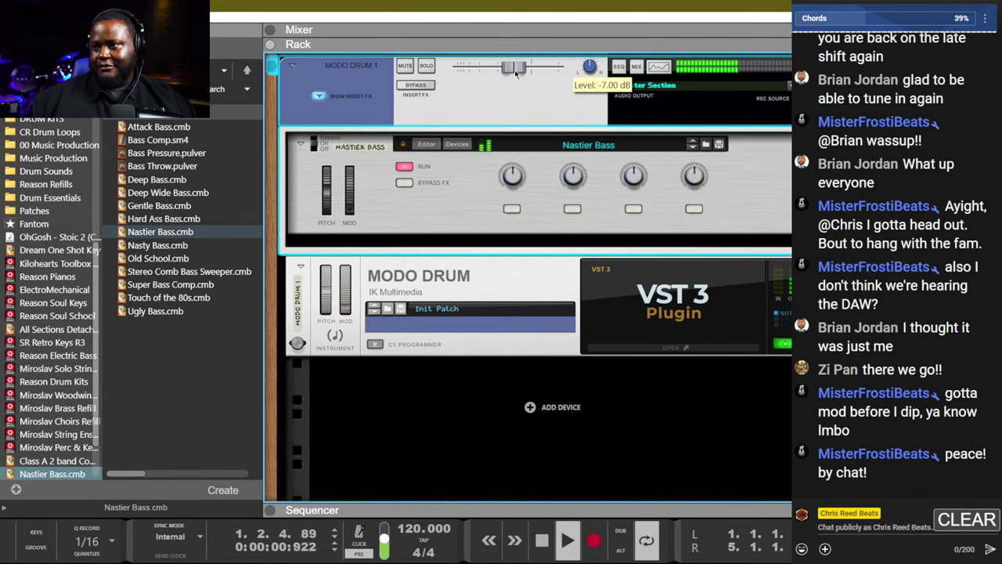
# Return to the sequencer view, stop playback and delete the MODO DRUM 1 track.
pyautogui.press('F7')
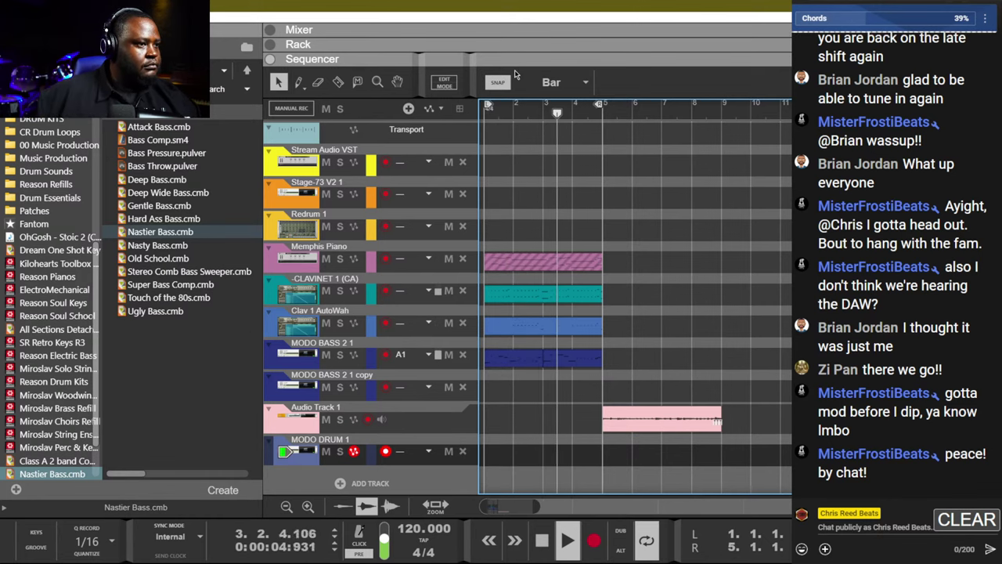
pyautogui.scroll(-1, 401, 358)
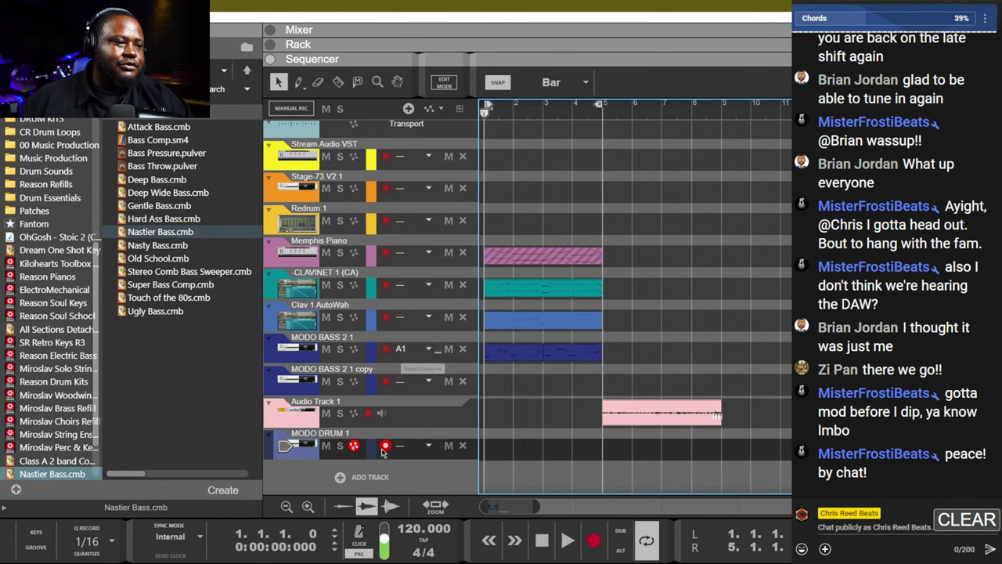
pyautogui.press('Delete')
pyautogui.press('Return')
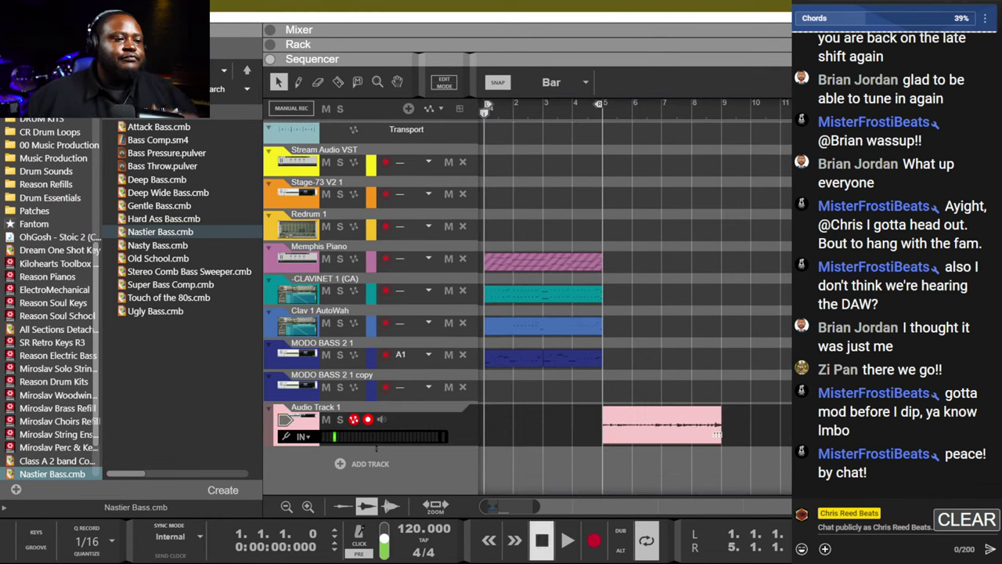
# Start loop playback and move the Audio Track 1 clip so it starts at bar 1.
pyautogui.press('space')
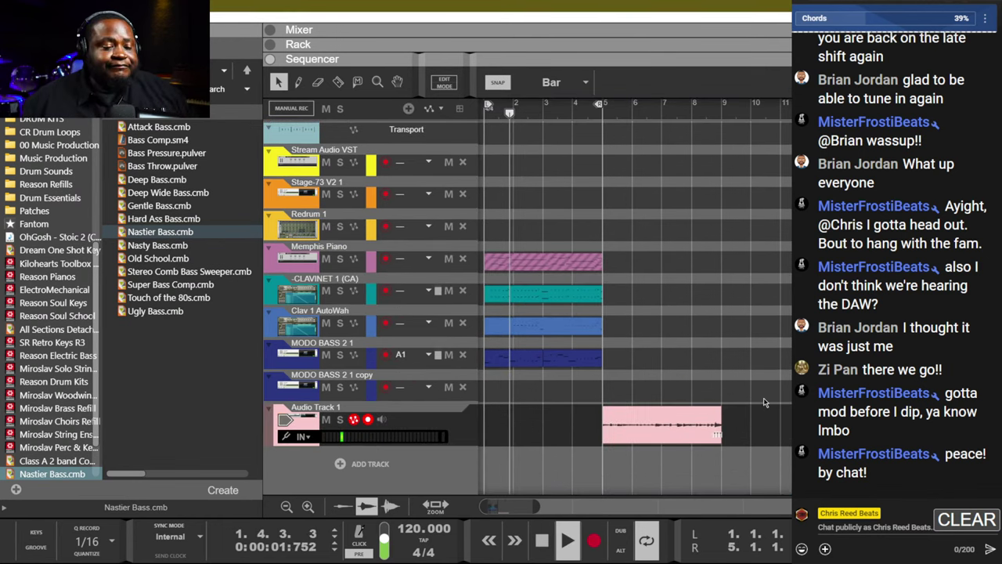
pyautogui.moveTo(678, 415); pyautogui.dragTo(559, 415)
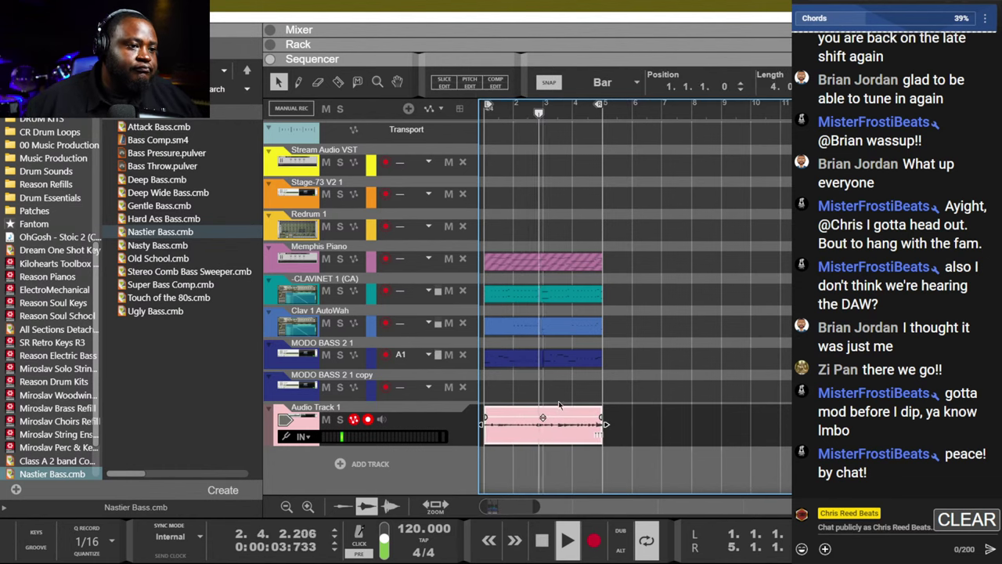
pyautogui.click(407, 400)
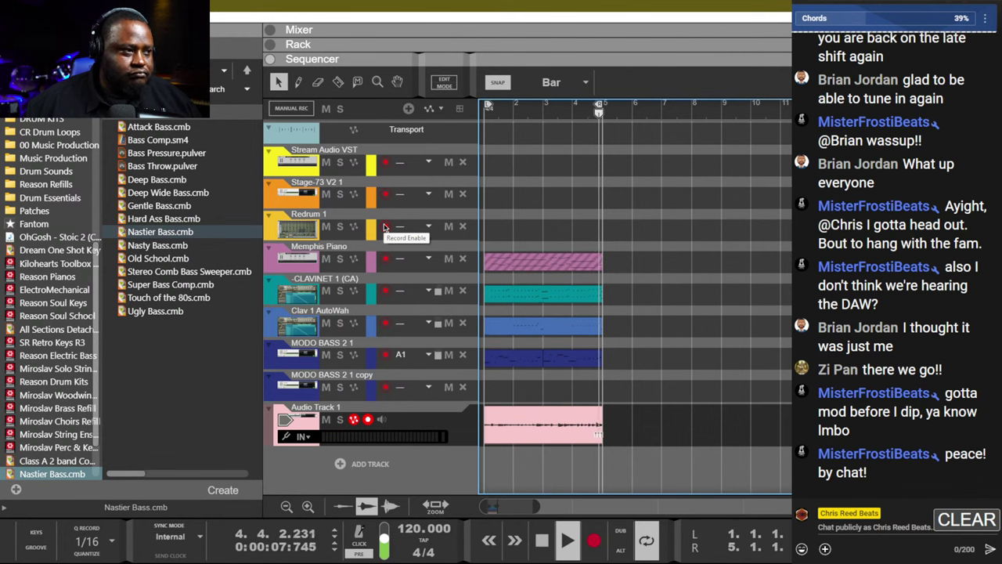
# Add All Sections Detache.cmb as a new instrument track and record a four-bar string part on it.
pyautogui.scroll(-2, 51, 313)
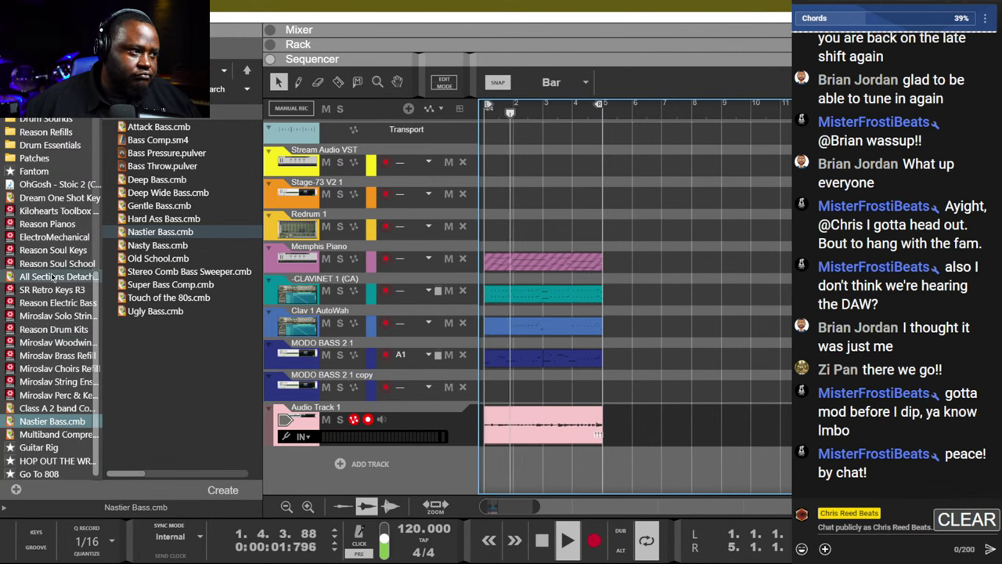
pyautogui.moveTo(55, 277)
pyautogui.mouseDown()
pyautogui.moveTo(298, 391)
pyautogui.moveTo(376, 451)
pyautogui.moveTo(399, 450)
pyautogui.mouseUp()
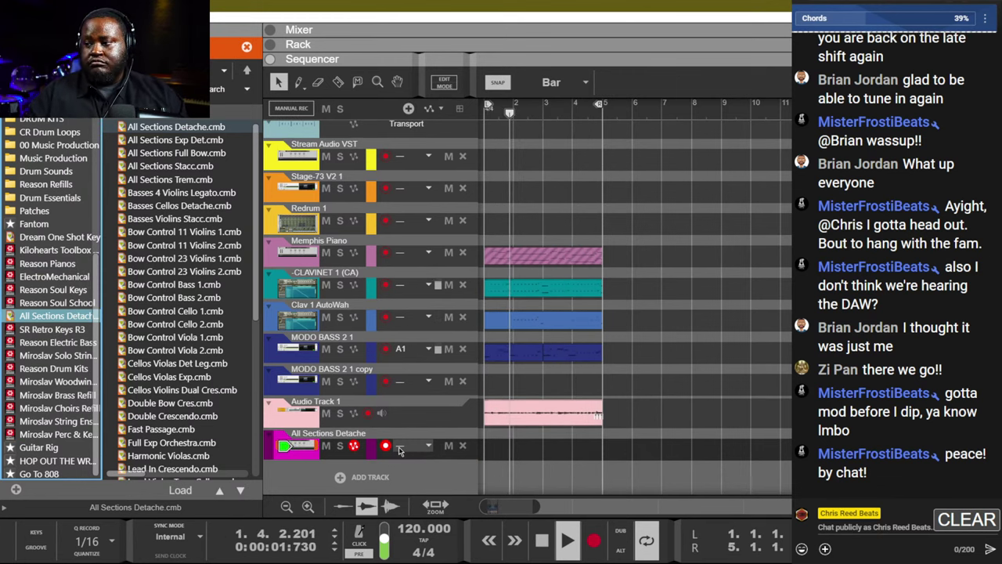
pyautogui.hotkey('ctrl', 'Return')
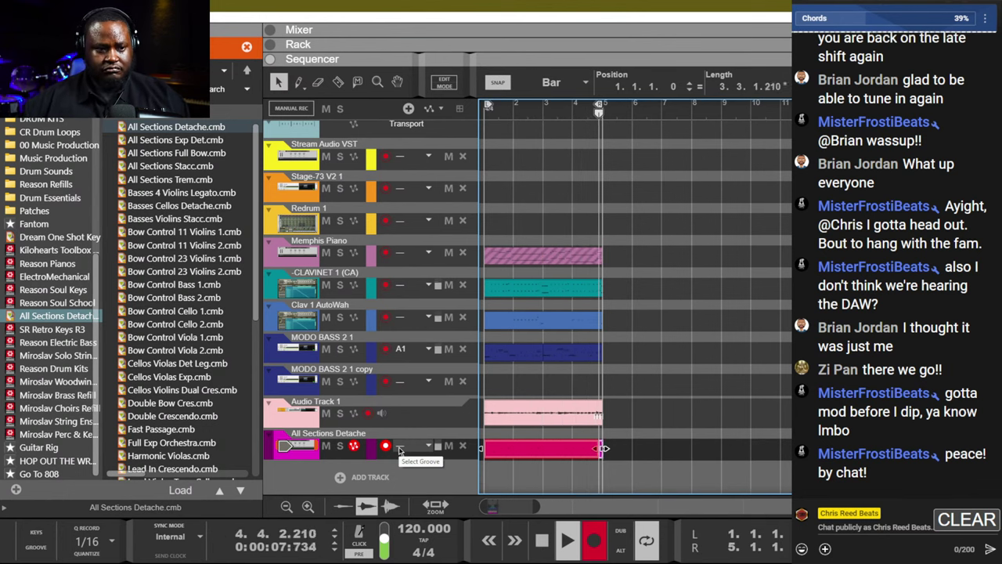
pyautogui.hotkey('ctrl', 'Return')
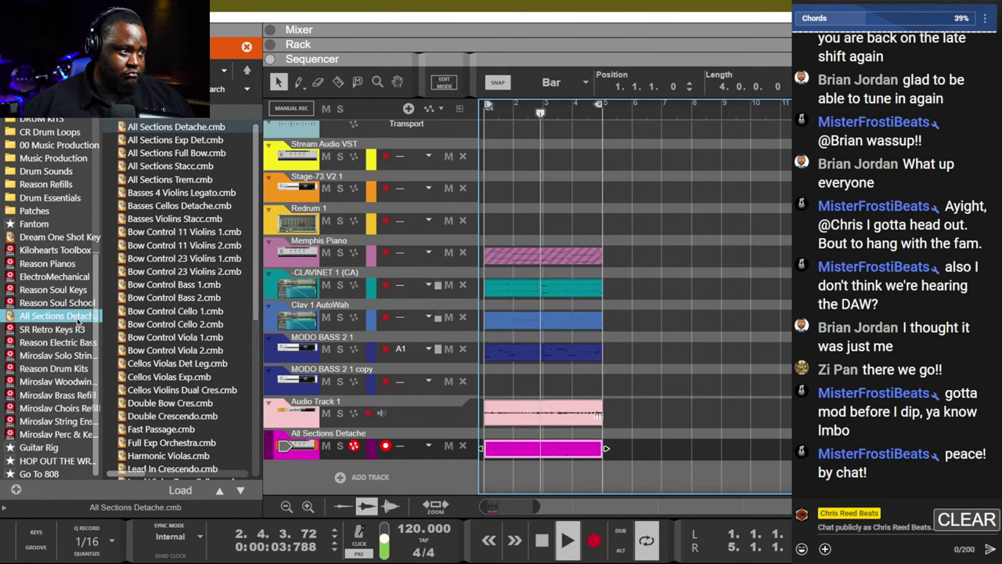
pyautogui.scroll(6, 51, 314)
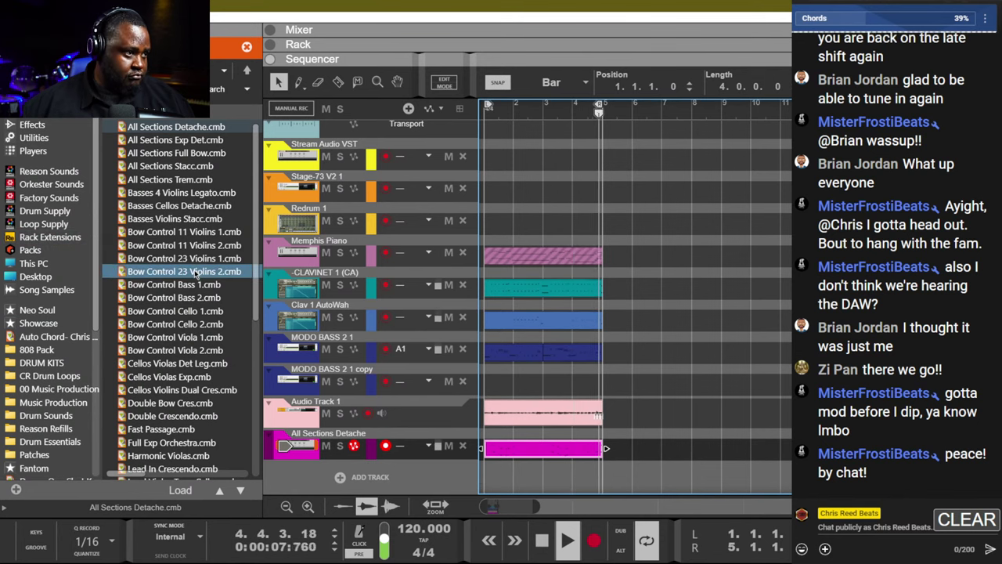
pyautogui.scroll(-6, 23, 251)
pyautogui.scroll(6, 23, 250)
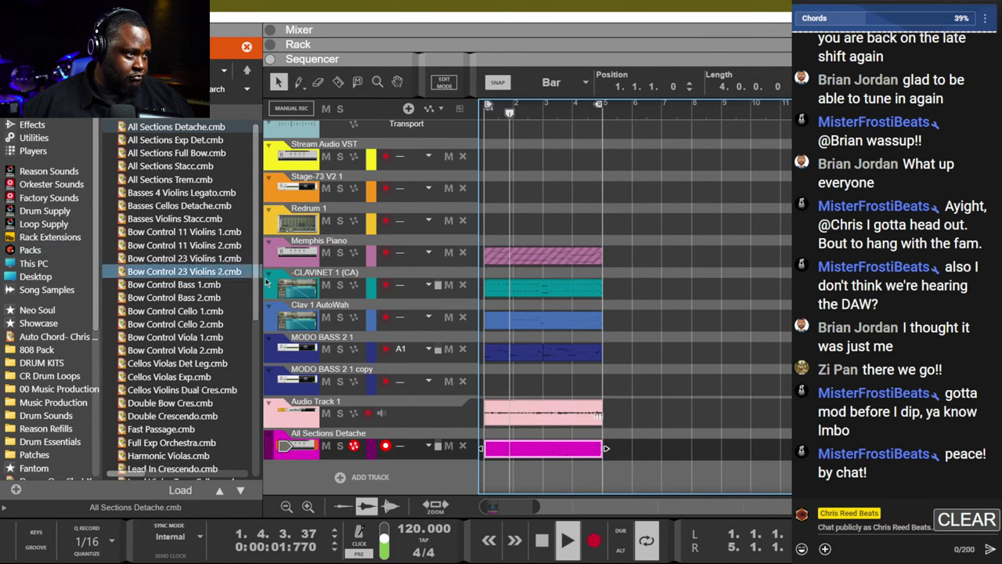
# Move both two-bar clips from the MODO BASS 2 1 track to the MODO BASS 2 1 copy track.
pyautogui.click(372, 350)
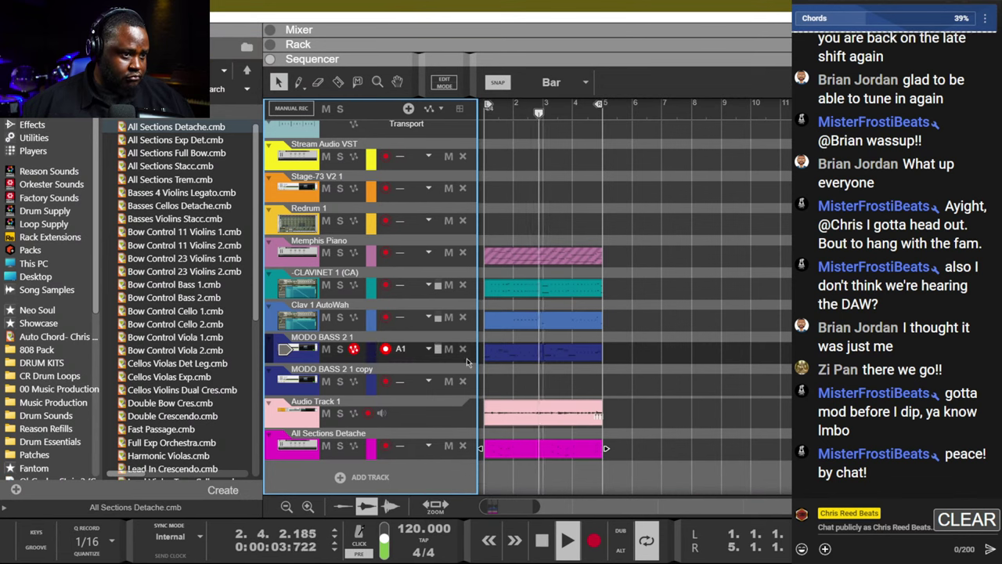
pyautogui.click(499, 354)
pyautogui.moveTo(499, 362); pyautogui.dragTo(505, 386)
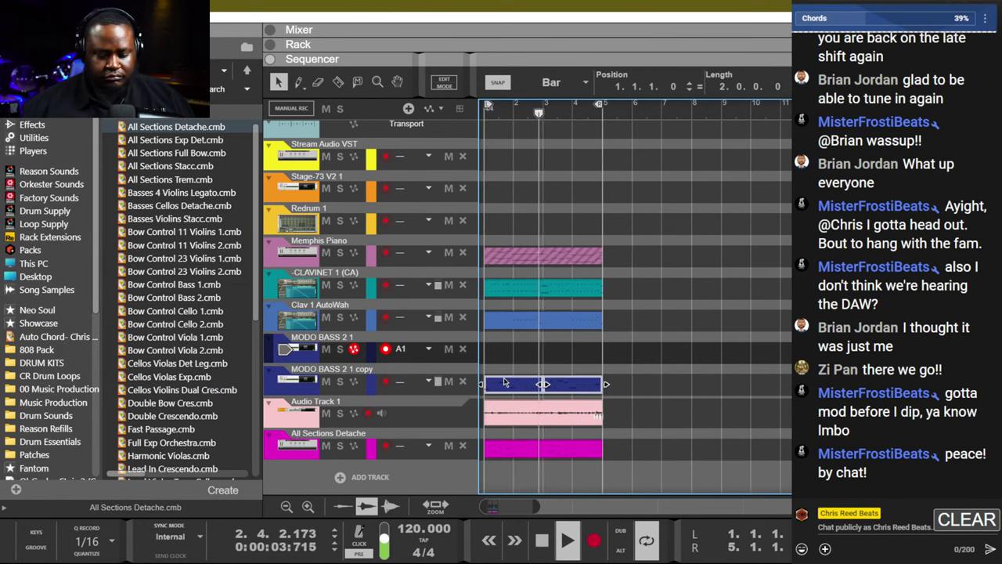
# Explode the notes of both MODO BASS 2 1 copy clips to separate lanes with Extract Notes to Lanes, moving the notes.
pyautogui.press('F8')
pyautogui.click(254, 226)
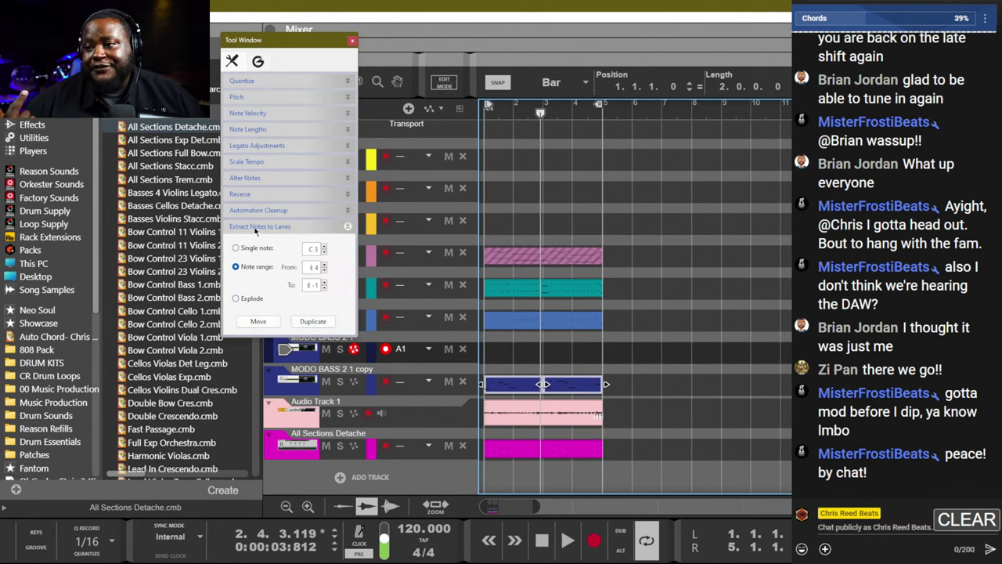
pyautogui.click(236, 298)
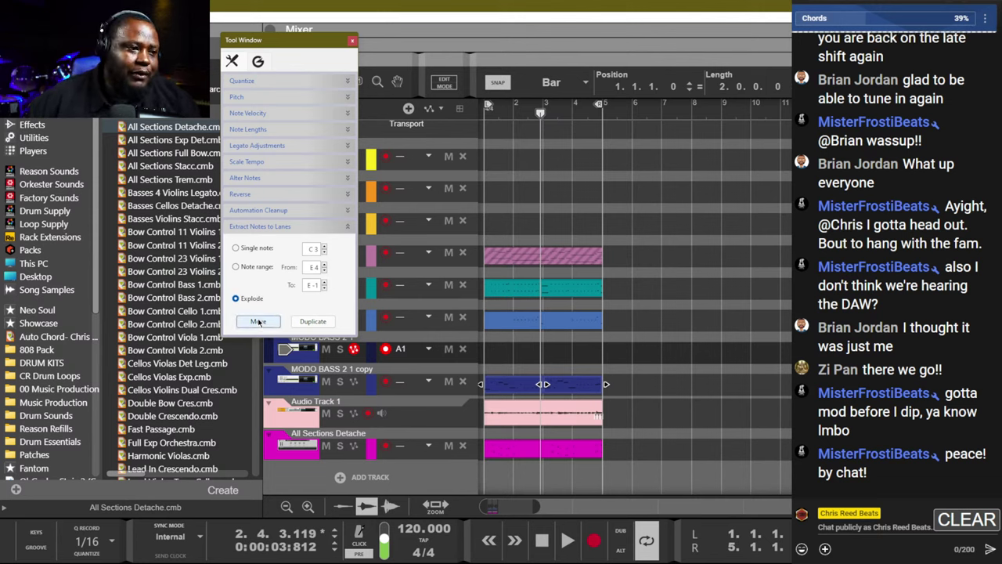
pyautogui.click(580, 383)
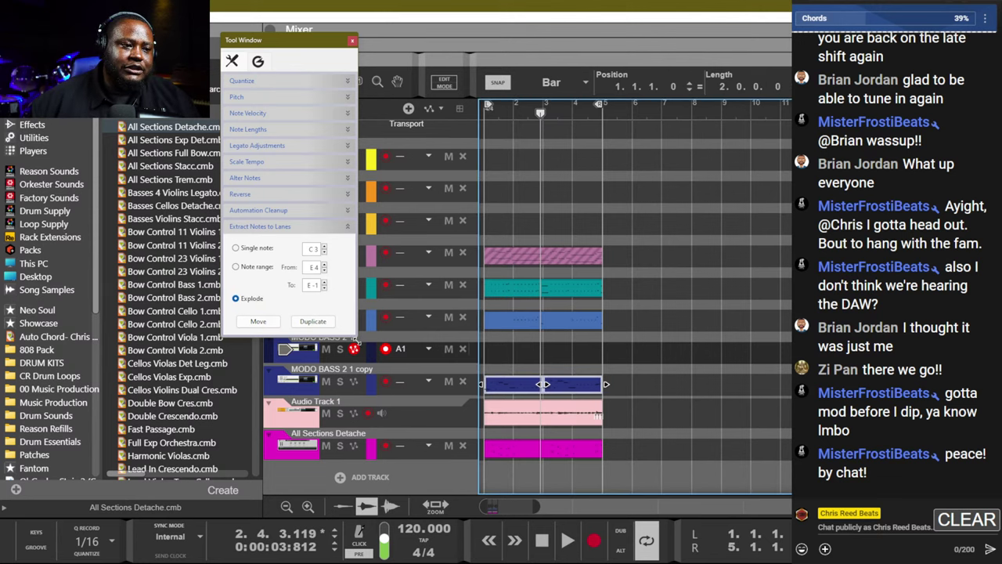
pyautogui.click(258, 323)
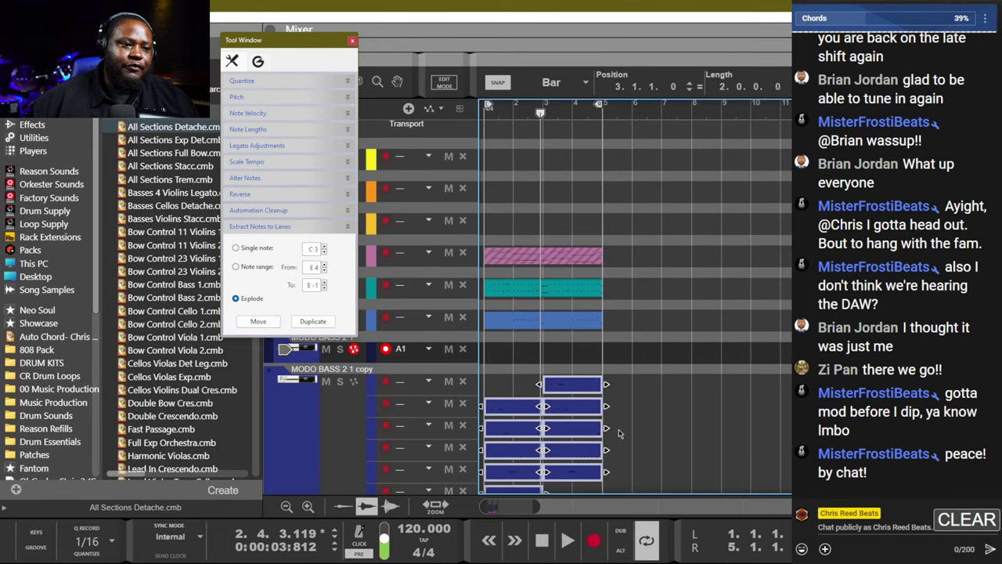
pyautogui.scroll(-3, 619, 433)
pyautogui.click(610, 277)
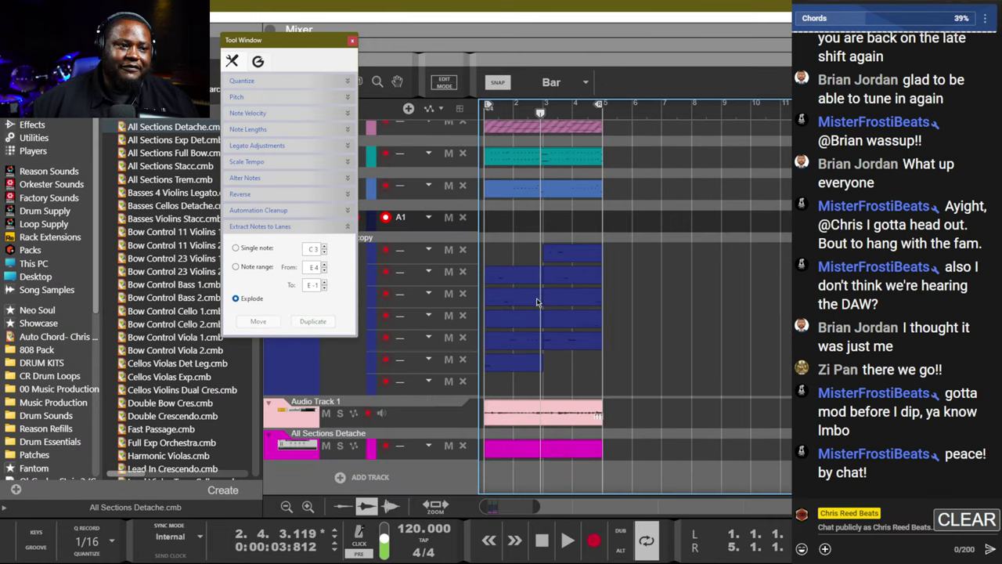
# Add four note lanes to the MODO BASS 2 1 track and move the bar 1 clip from the copy track's second lane onto them.
pyautogui.click(384, 219)
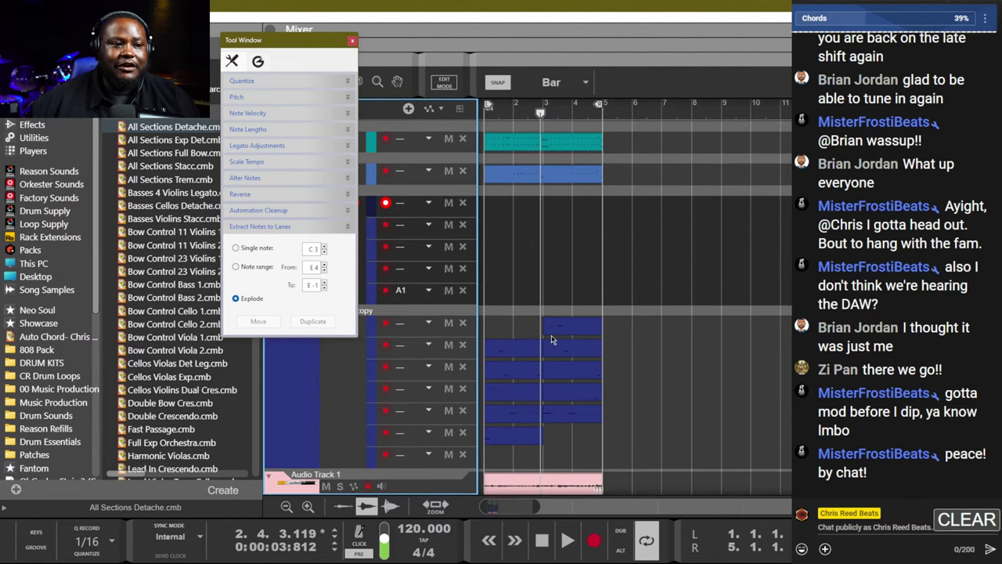
pyautogui.click(662, 389)
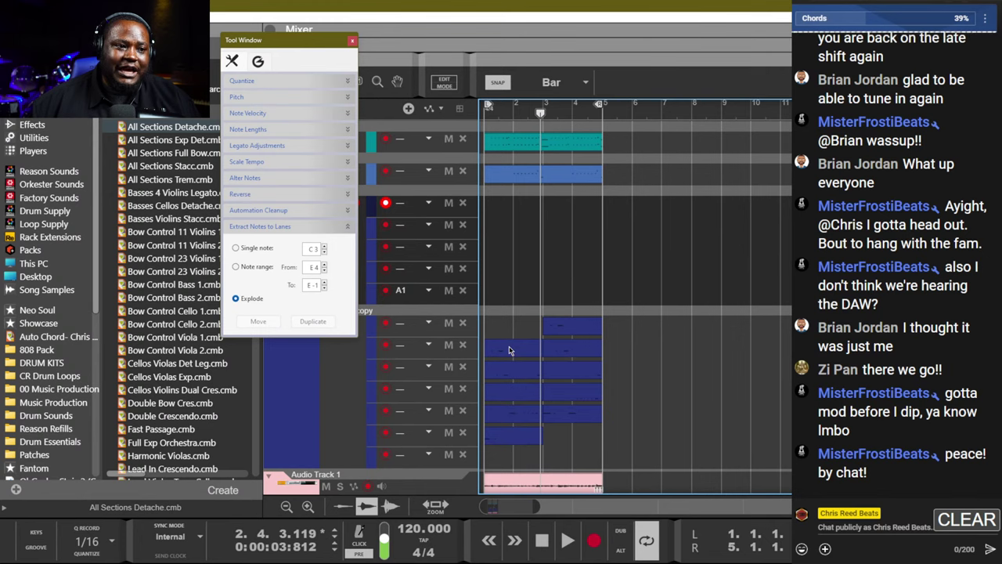
pyautogui.moveTo(509, 338); pyautogui.dragTo(504, 284)
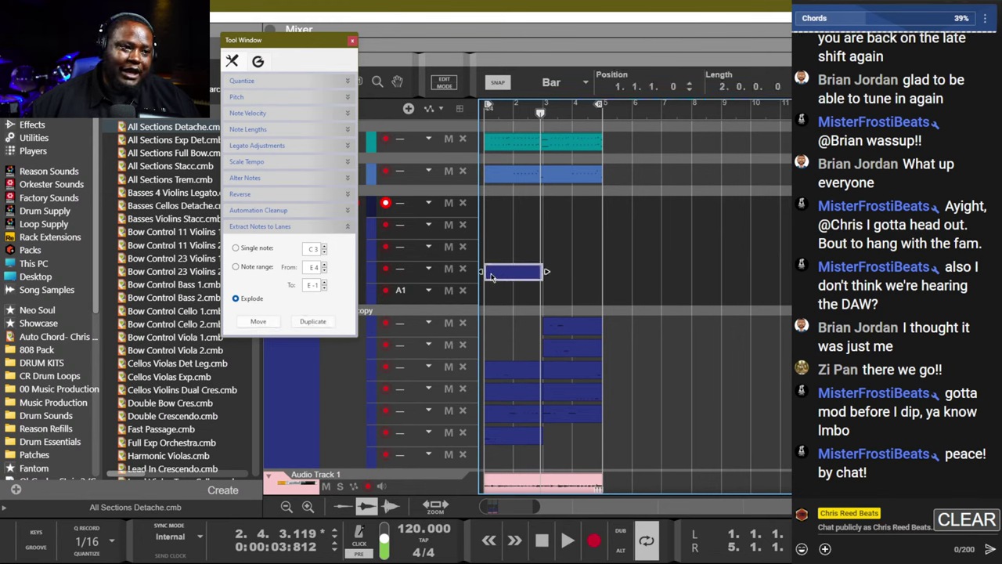
# Clear the A1 groove from the MODO BASS 2 1 lane and move three more exploded clips from the copy track onto its lanes.
pyautogui.rightClick(393, 285)
pyautogui.click(429, 304)
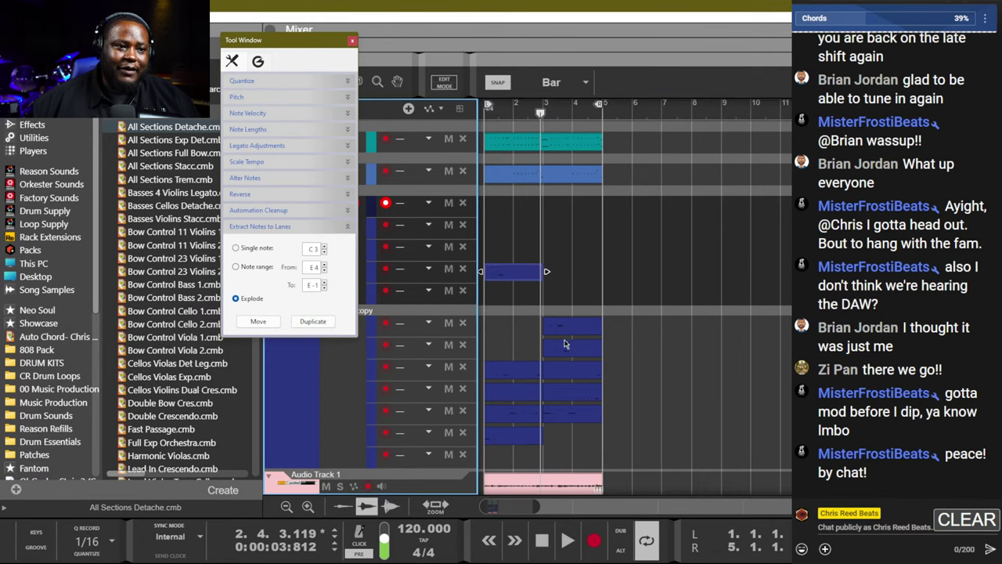
pyautogui.moveTo(564, 397); pyautogui.dragTo(566, 265)
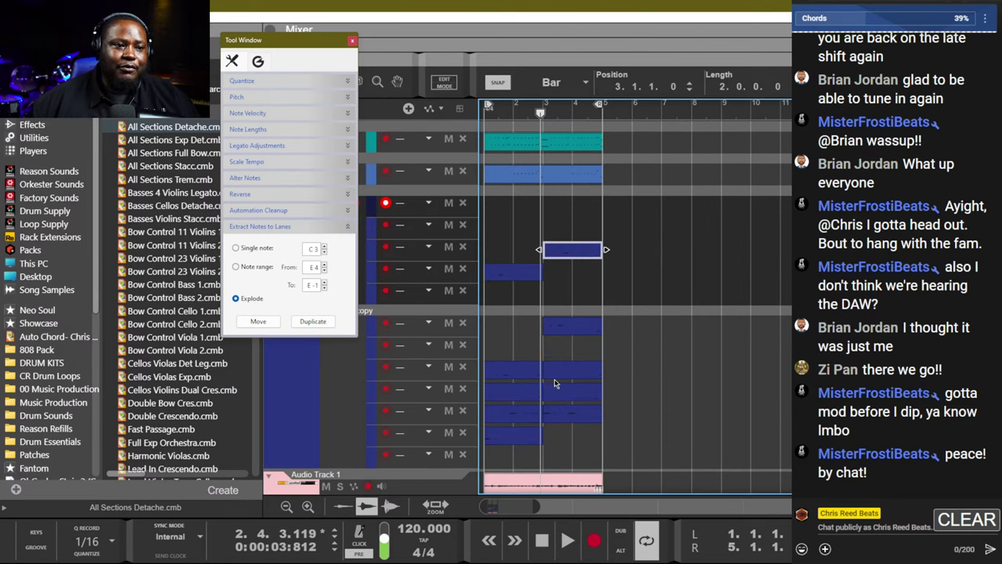
pyautogui.moveTo(554, 419); pyautogui.dragTo(556, 305)
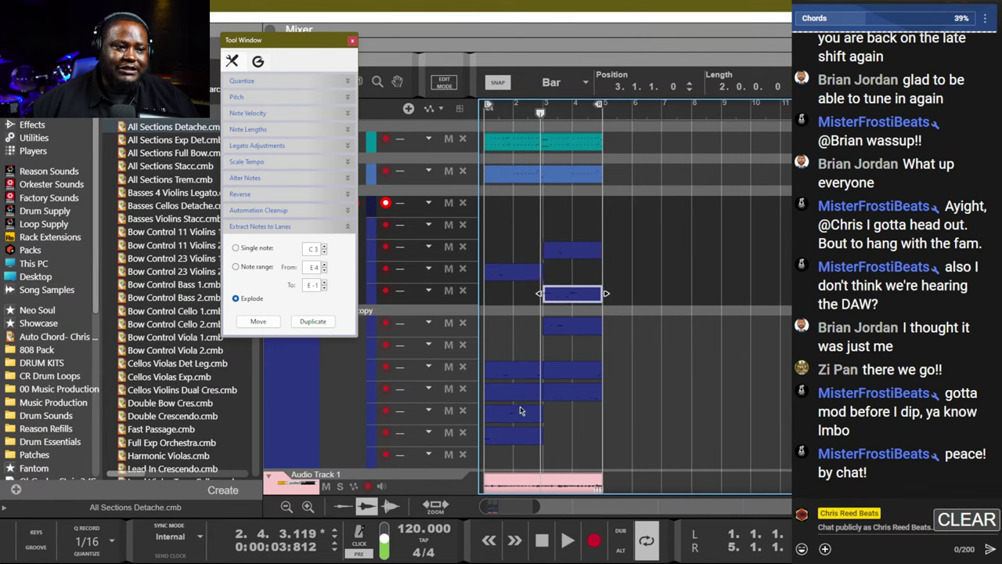
pyautogui.moveTo(515, 412); pyautogui.dragTo(501, 225)
# Play the loop to audition the bass notes split between the two MODO BASS tracks, then stop playback.
pyautogui.press('space')
pyautogui.press('space')
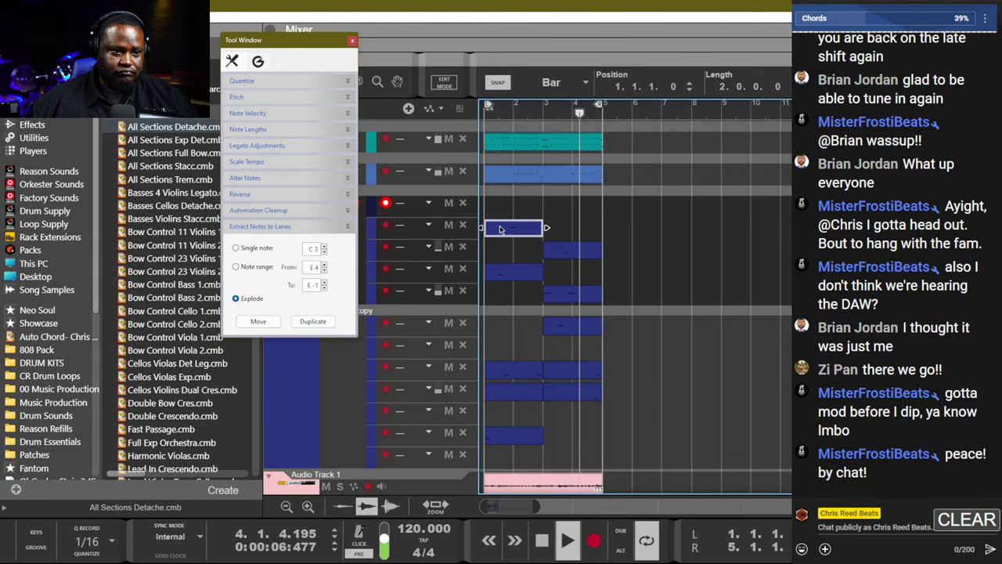
pyautogui.click(646, 302)
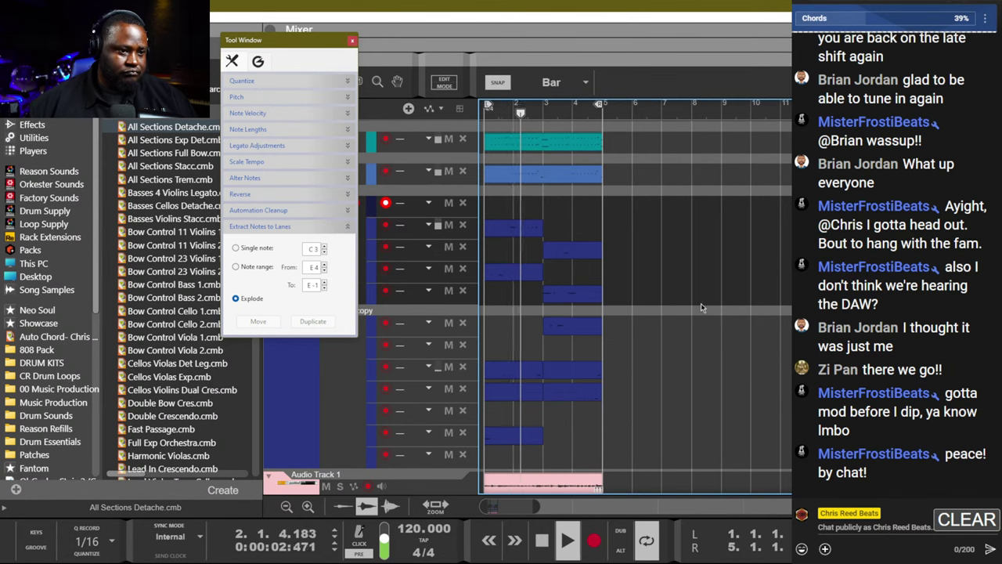
pyautogui.press('space')
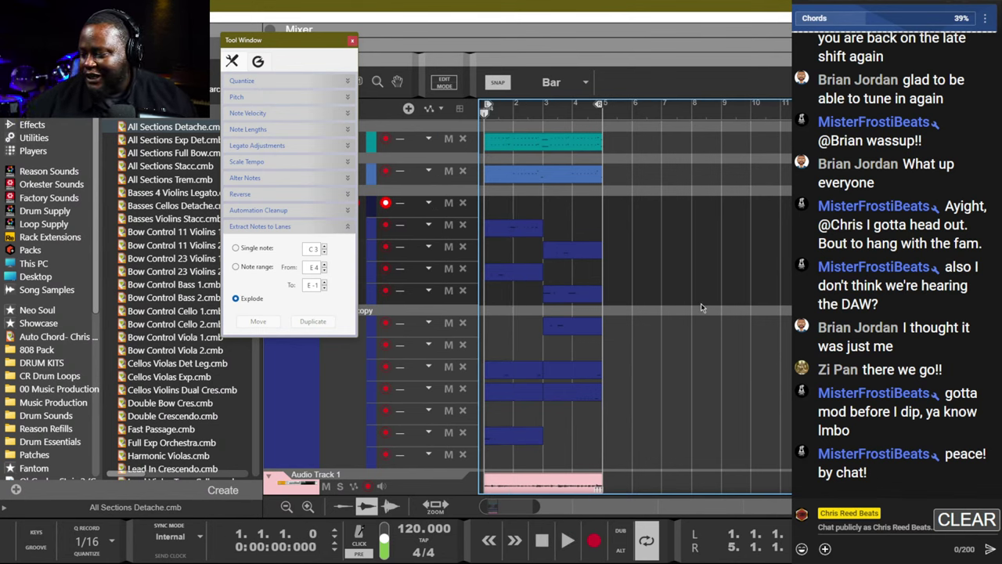
# Try moving the four MODO BASS 2 1 clips back to the copy track's lanes and play the loop.
pyautogui.scroll(-2, 686, 354)
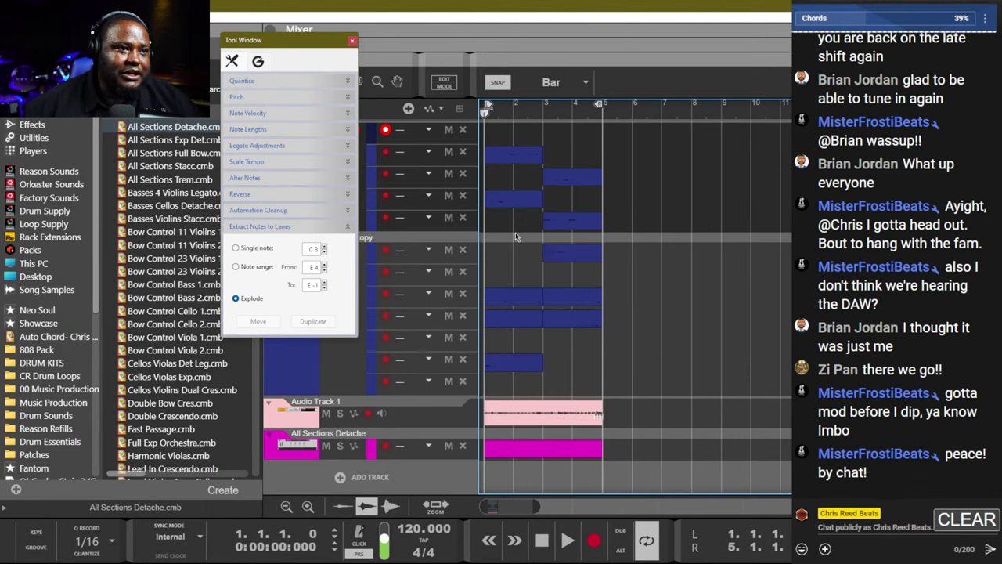
pyautogui.moveTo(518, 239); pyautogui.dragTo(491, 306)
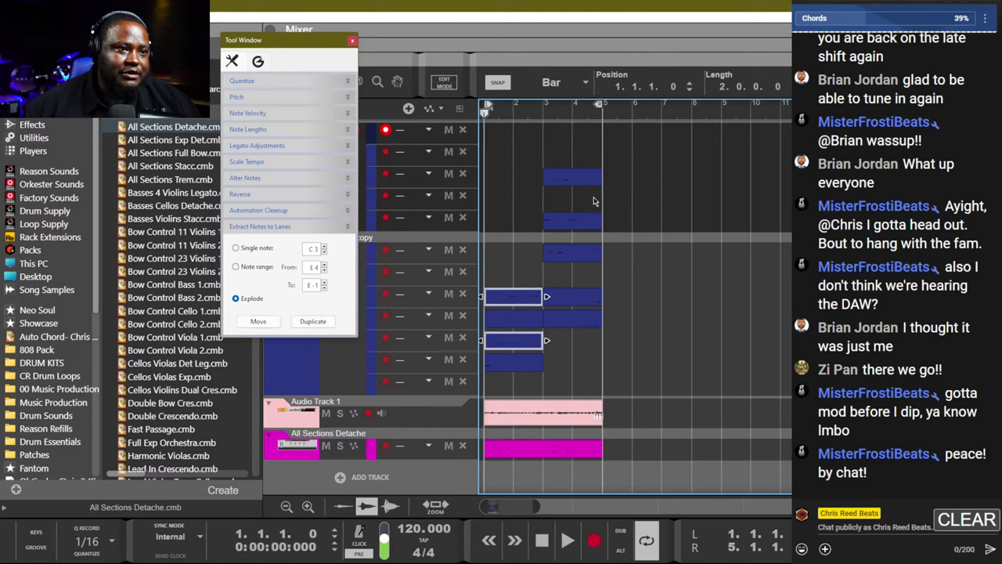
pyautogui.moveTo(618, 234); pyautogui.dragTo(535, 144)
pyautogui.moveTo(563, 177); pyautogui.dragTo(556, 287)
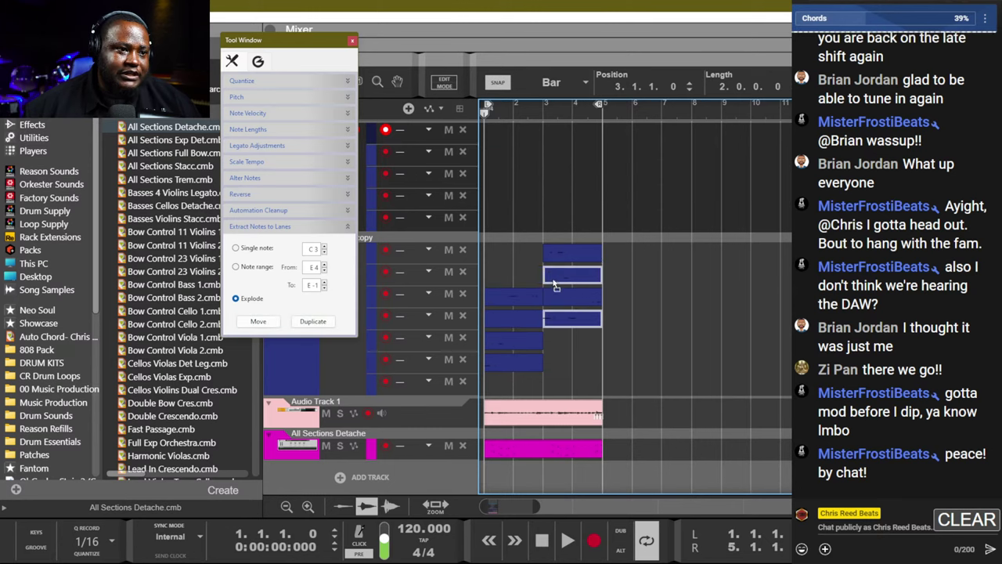
pyautogui.click(545, 114)
pyautogui.press('space')
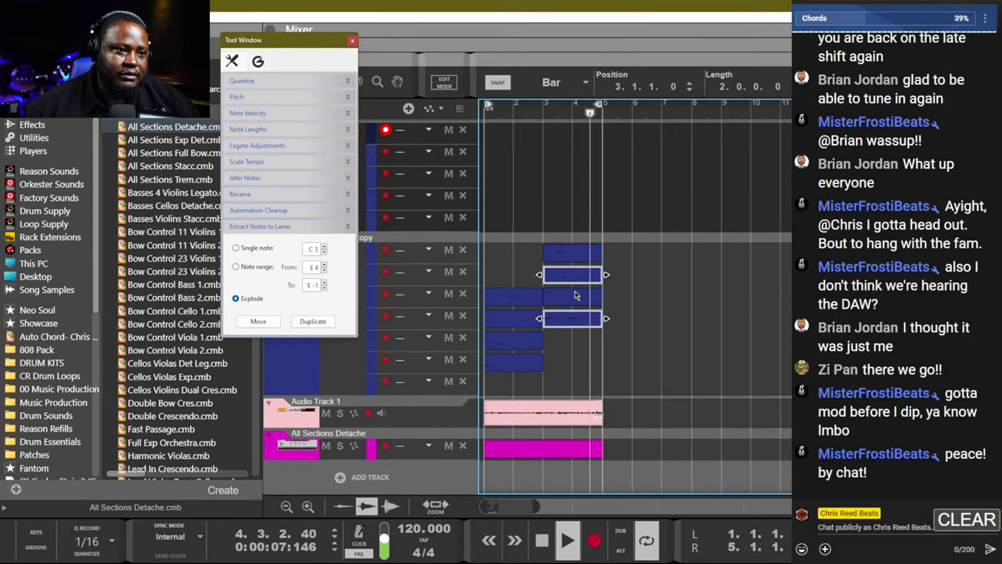
# Undo the last two clip moves between the MODO BASS tracks while the loop plays.
pyautogui.hotkey('ctrl', 'z')
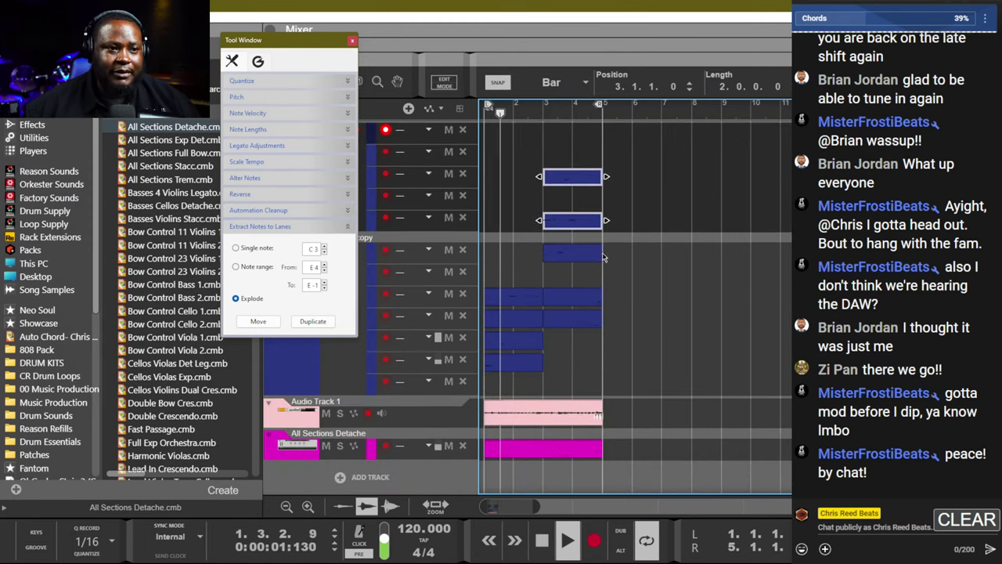
pyautogui.hotkey('ctrl', 'z')
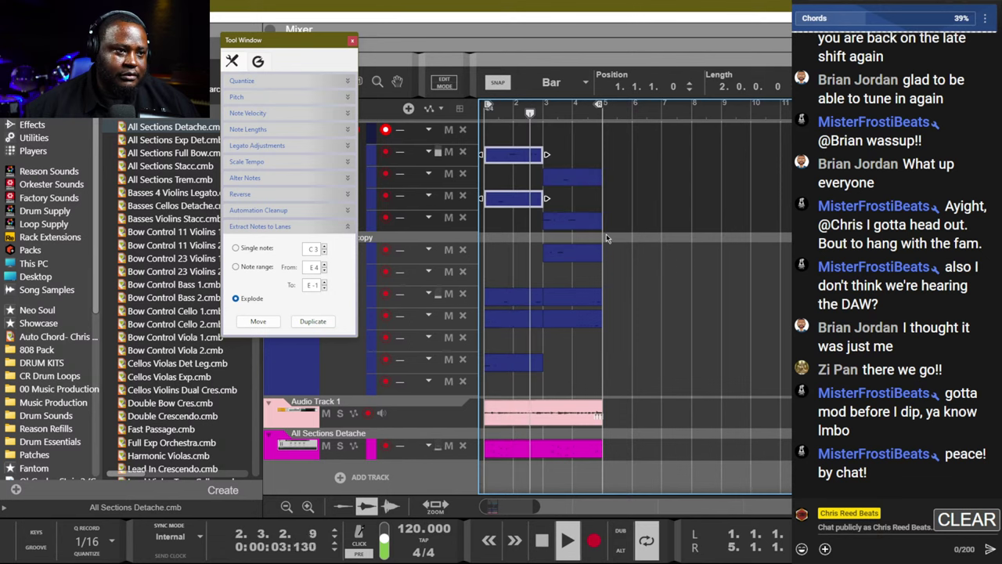
pyautogui.scroll(5, 402, 273)
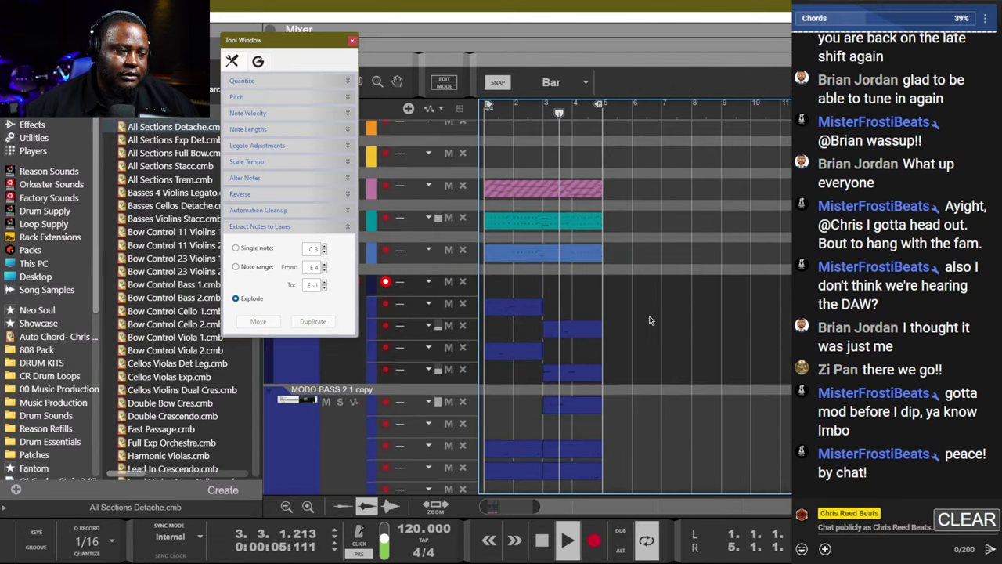
# Close the Tool Window with the note extraction settings.
pyautogui.click(353, 40)
pyautogui.scroll(-3, 509, 352)
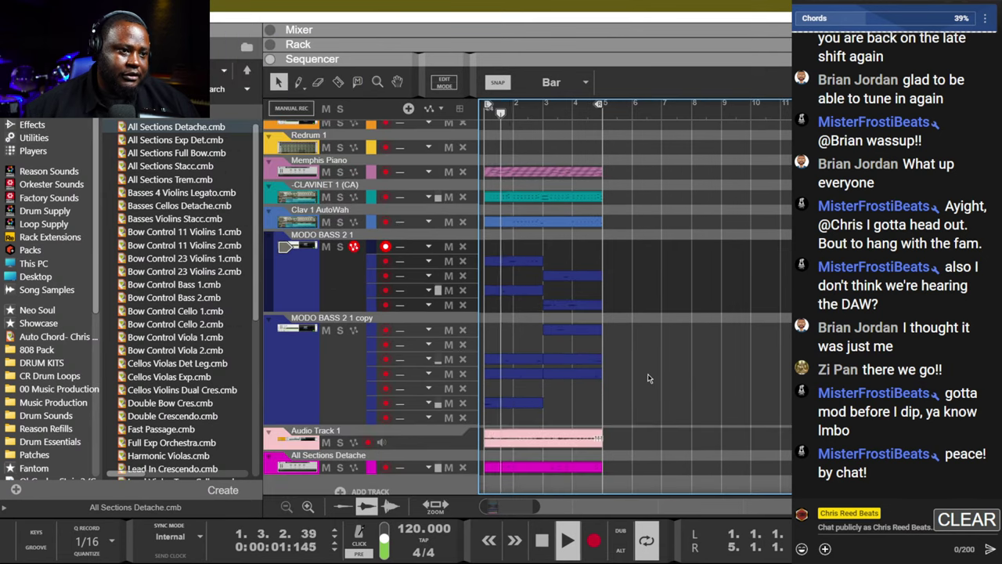
pyautogui.scroll(-1, 507, 438)
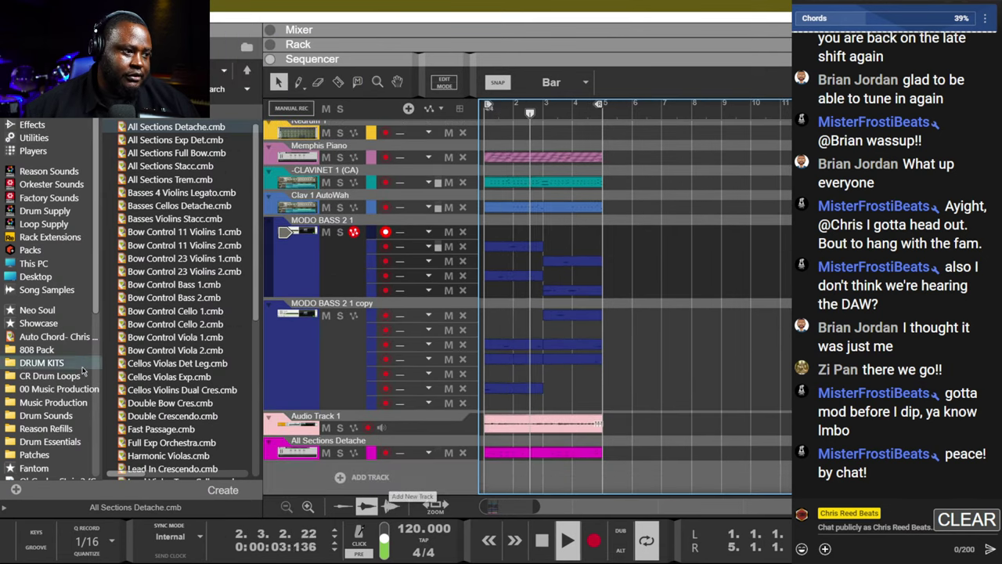
# Check the second MODO BASS and Audio Track 1 channels in the mixer, then return to the sequencer.
pyautogui.press('F5')
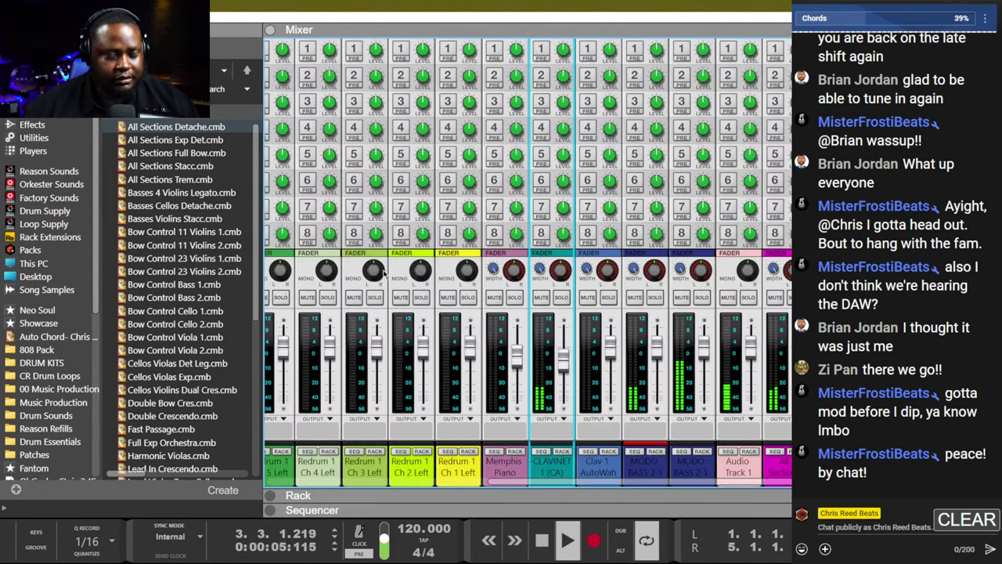
pyautogui.click(689, 479)
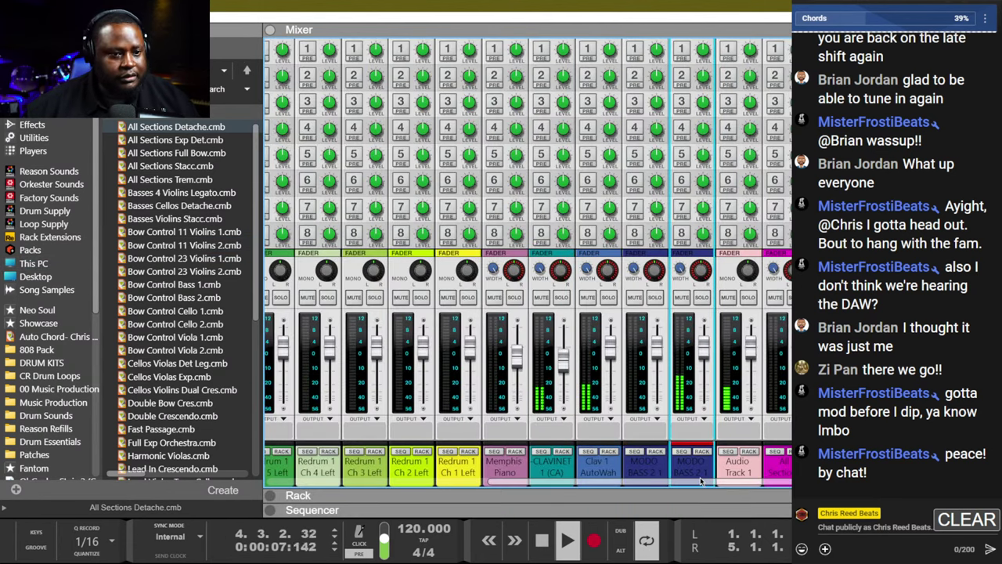
pyautogui.click(752, 310)
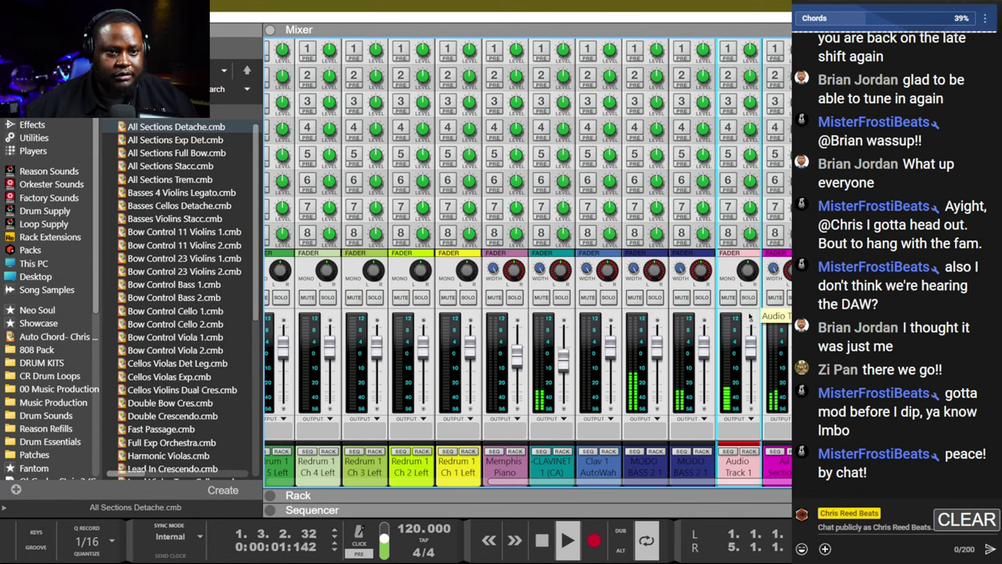
pyautogui.press('F7')
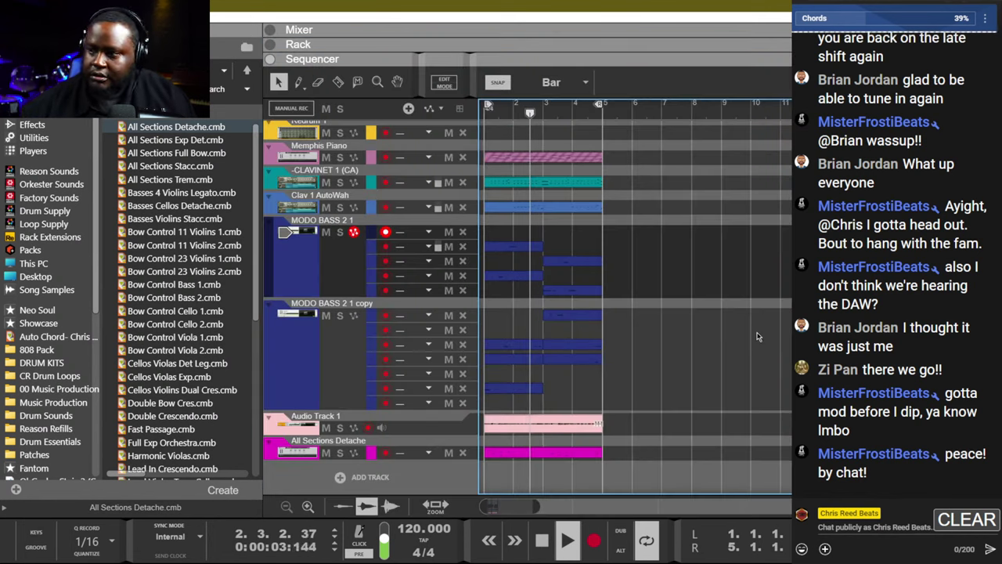
# Add a new Reason Drum Kits instrument track below the All Sections Detache track.
pyautogui.scroll(-7, 72, 377)
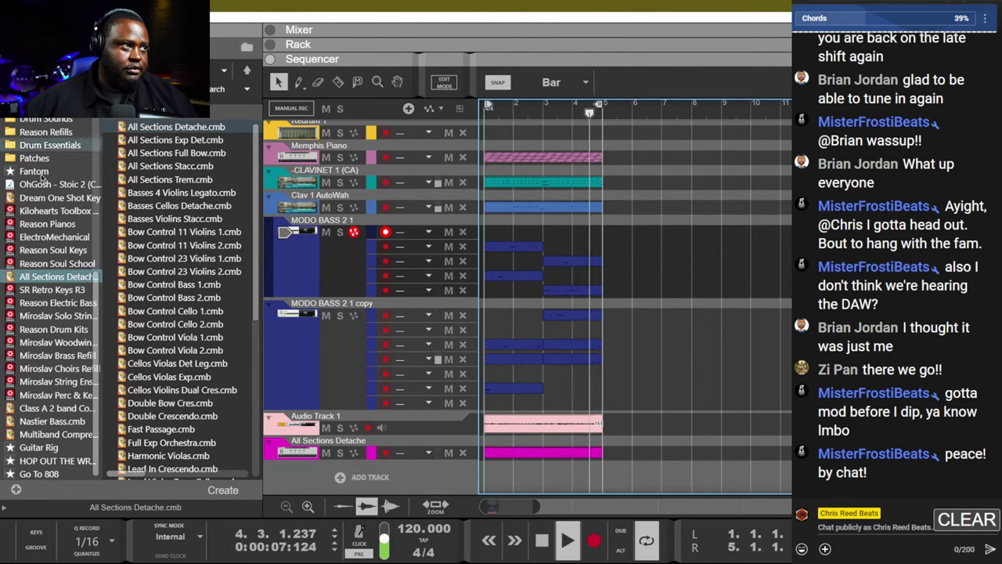
pyautogui.click(393, 470)
pyautogui.moveTo(440, 490)
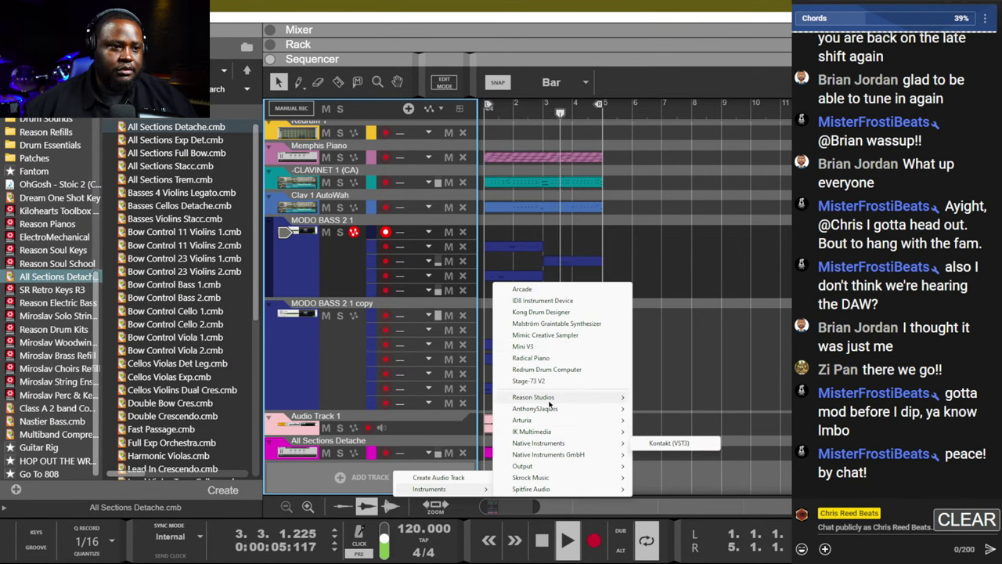
pyautogui.moveTo(564, 397)
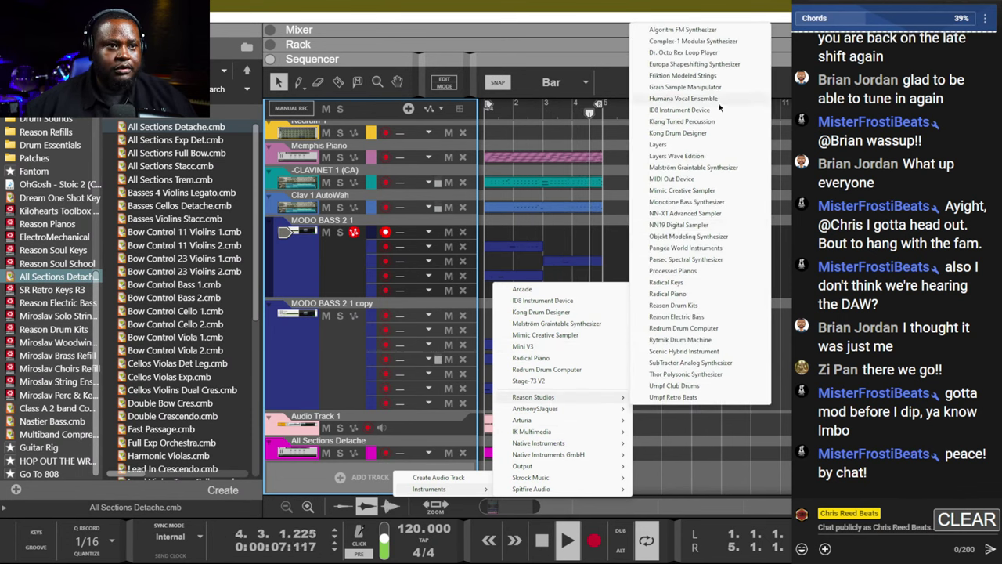
pyautogui.click(704, 439)
pyautogui.click(370, 477)
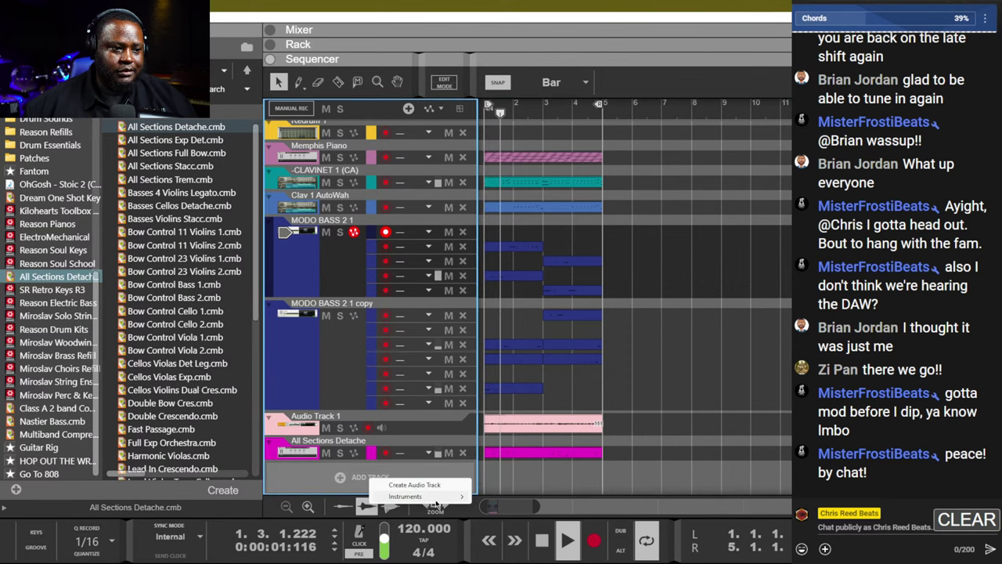
pyautogui.moveTo(438, 497)
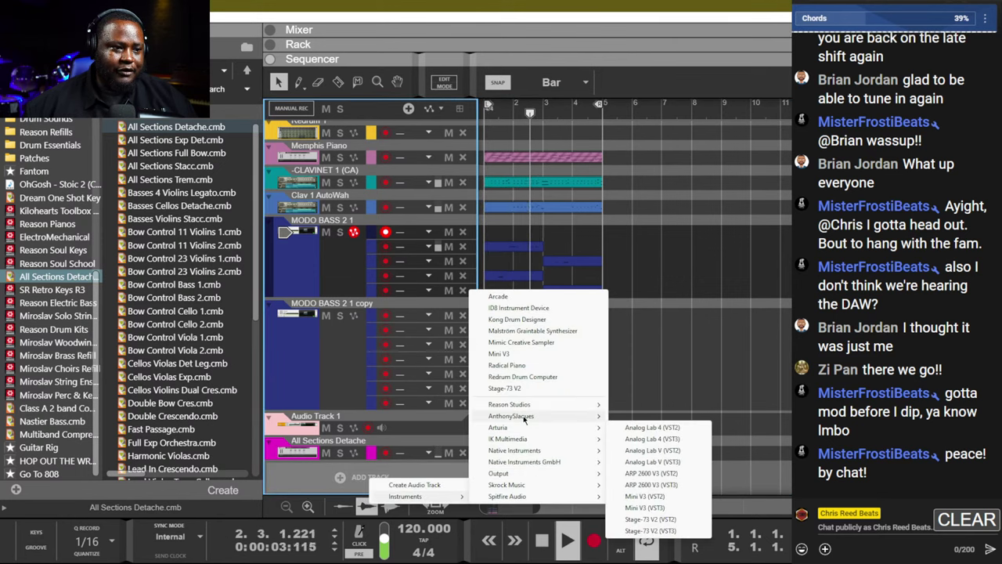
pyautogui.moveTo(540, 404)
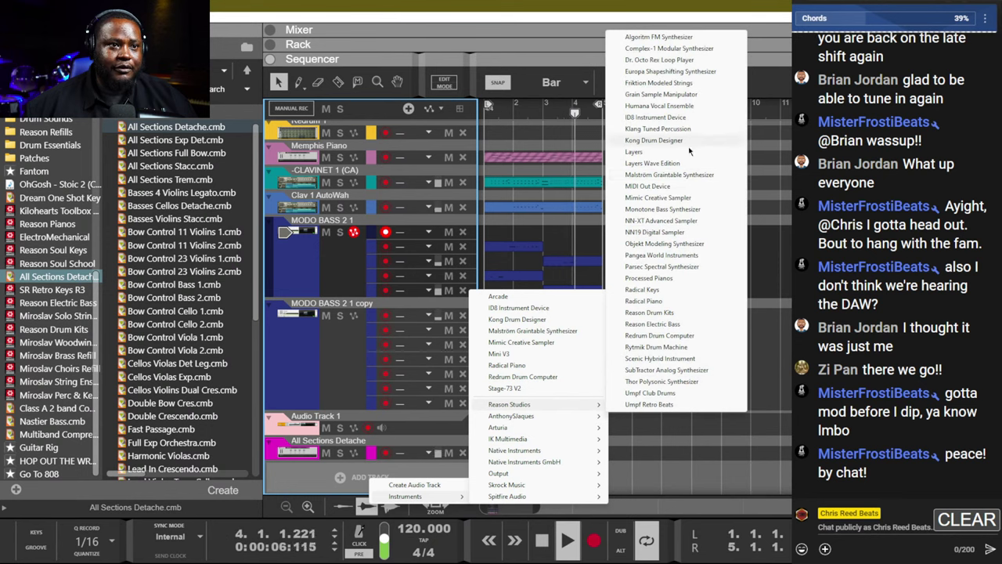
pyautogui.click(664, 314)
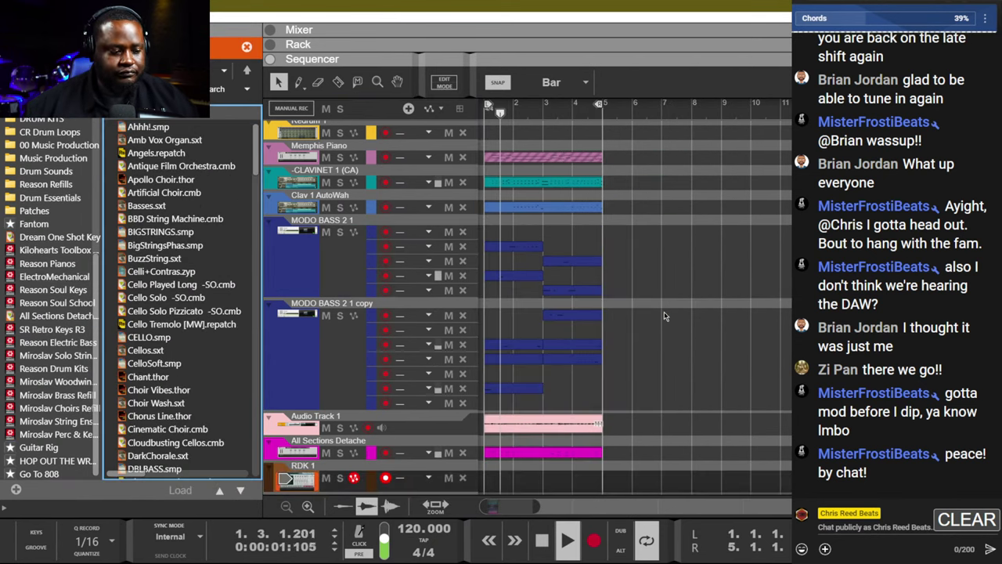
# Show Reason Drum Kits in the rack, pull the snare fader down and reduce the snare's overhead leakage to about -12.1 dB and its room leakage.
pyautogui.press('F6')
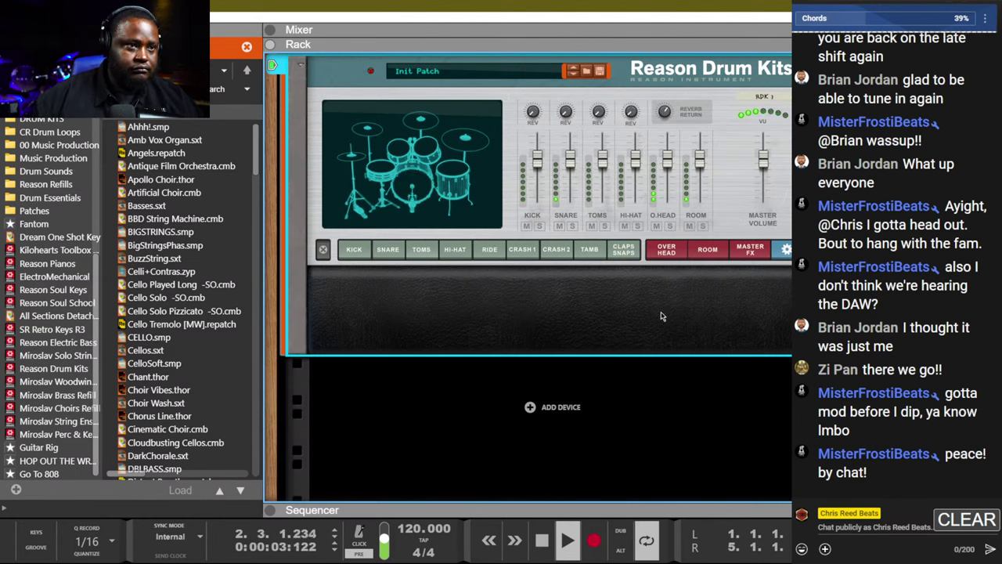
pyautogui.moveTo(565, 153); pyautogui.dragTo(572, 235)
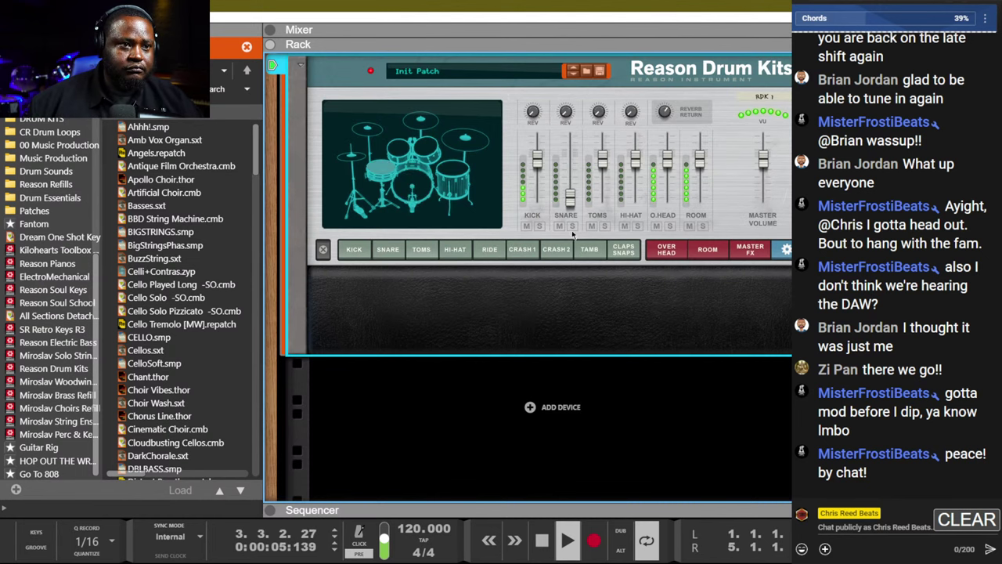
pyautogui.click(389, 250)
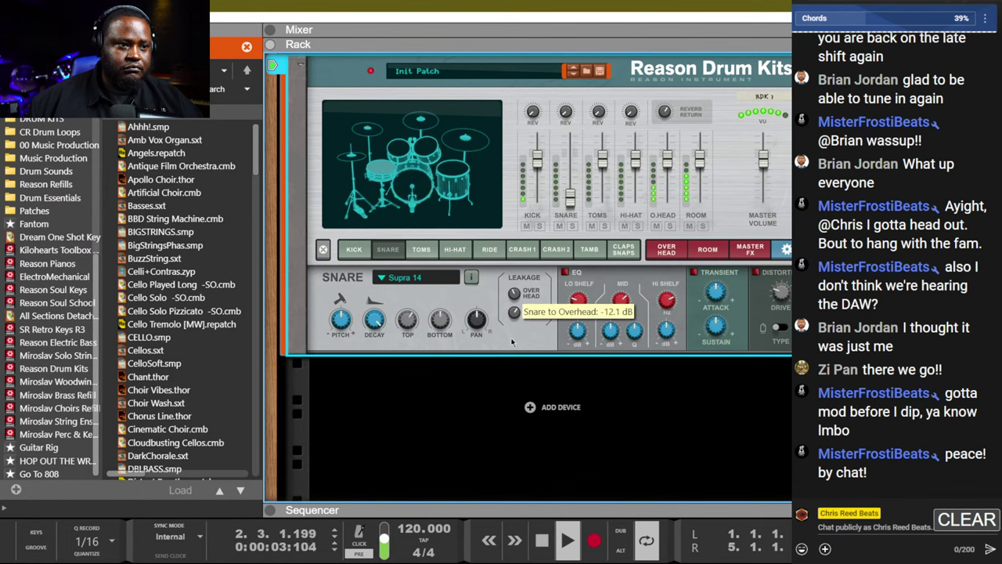
pyautogui.moveTo(514, 312); pyautogui.dragTo(511, 356)
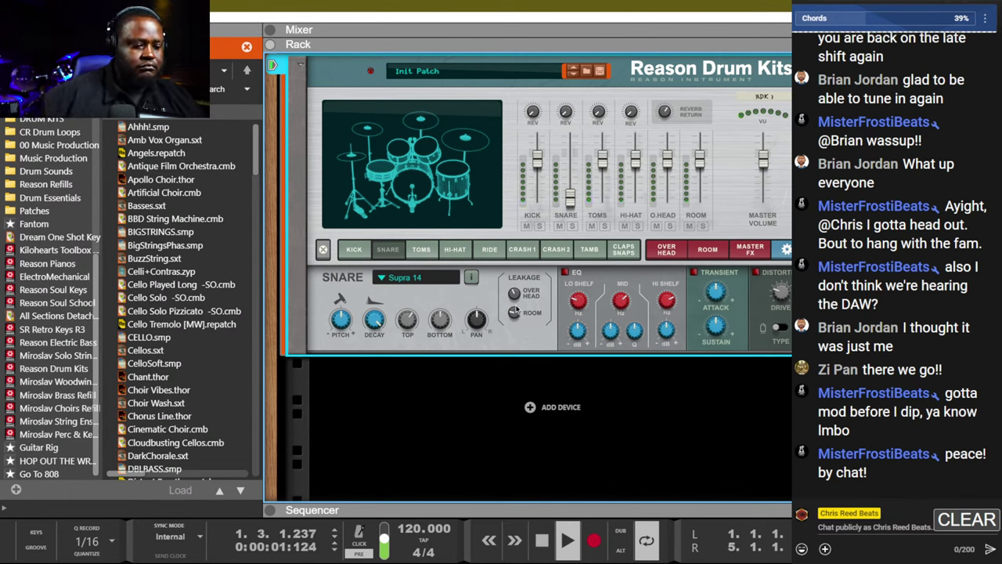
# Pull down the hi-hat and room faders in the drum kit and set the overhead mix volume to about -5.7 dB.
pyautogui.moveTo(635, 162); pyautogui.dragTo(636, 293)
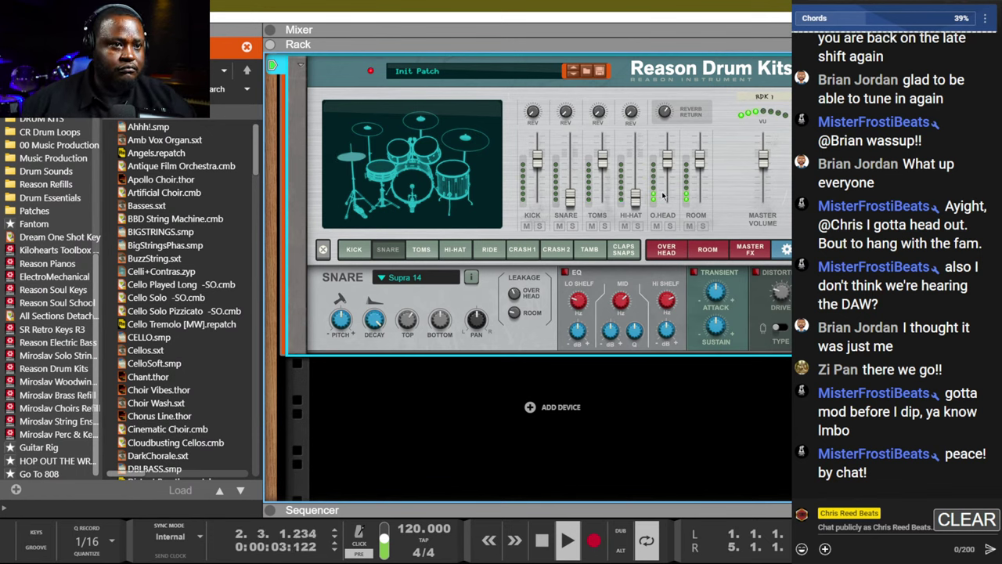
pyautogui.moveTo(704, 164); pyautogui.dragTo(703, 186)
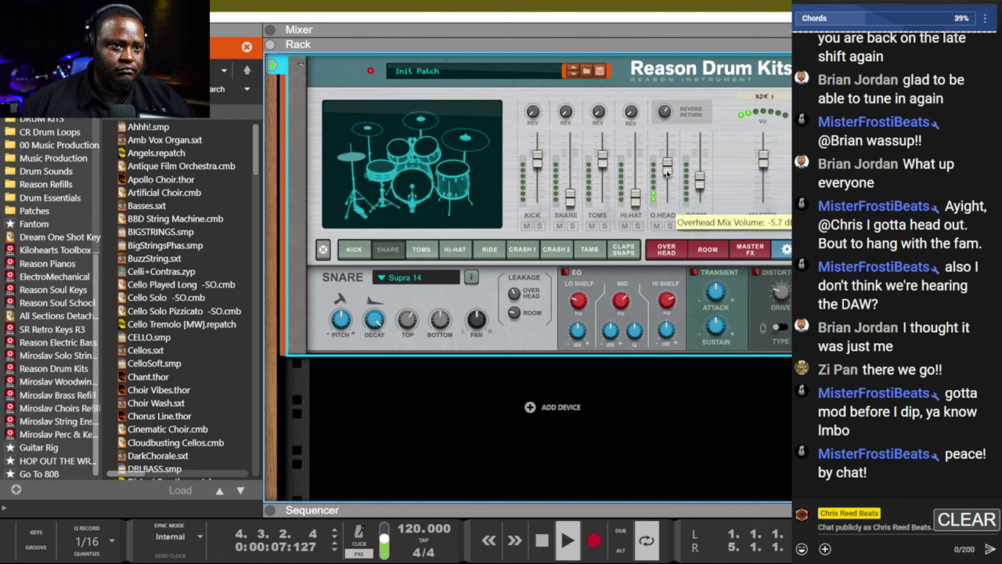
# Turn on the kick's EQ and transient shaper, set its EQ low gain to about 6.2 dB and lower the kick fader slightly.
pyautogui.click(782, 250)
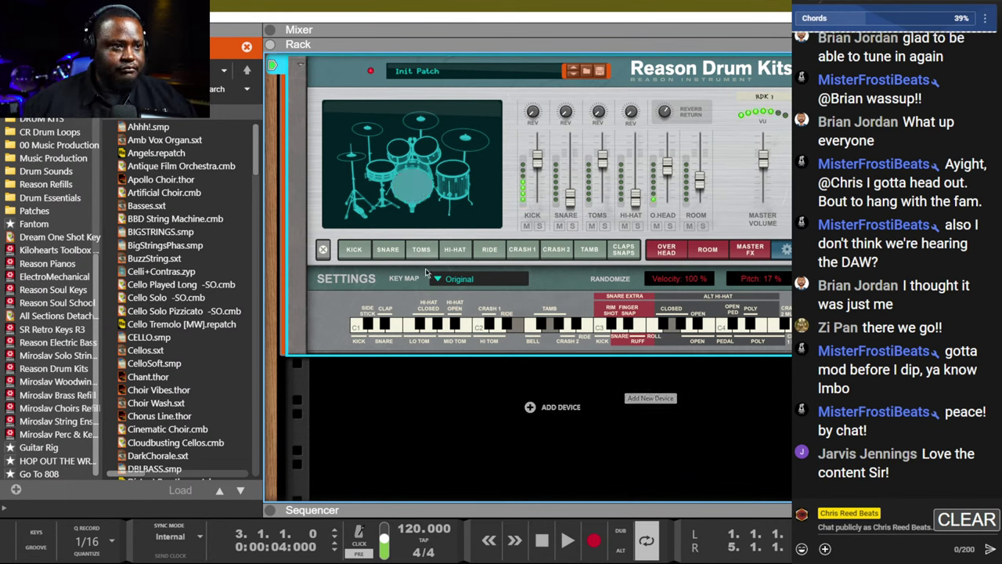
pyautogui.click(354, 249)
pyautogui.moveTo(345, 332); pyautogui.dragTo(377, 371)
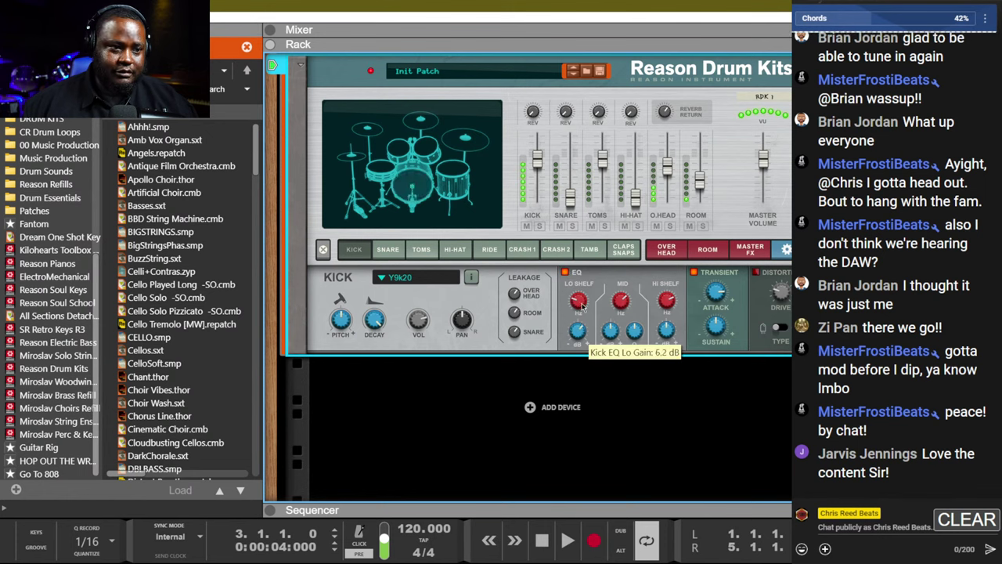
pyautogui.scroll(3, 583, 333)
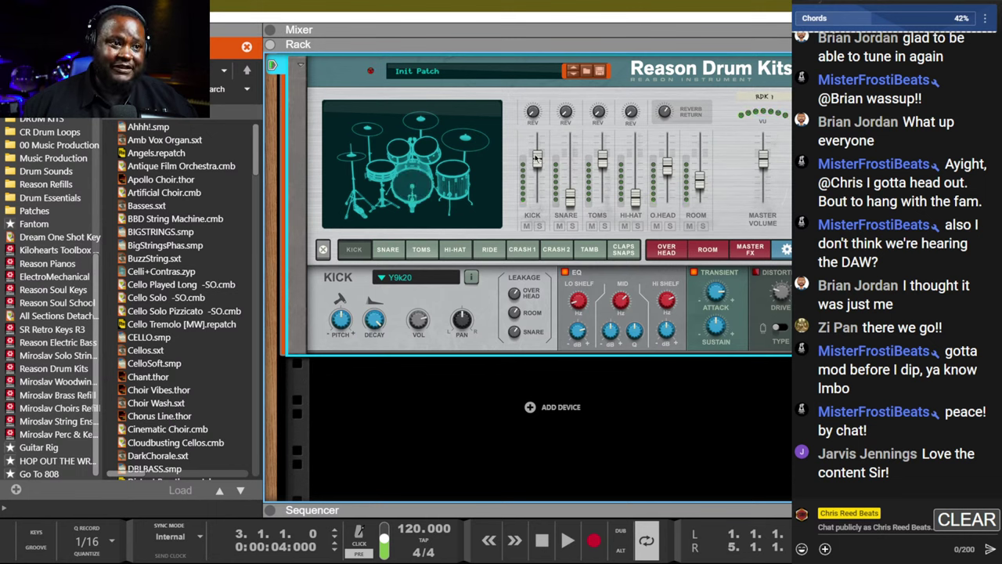
pyautogui.scroll(-5, 537, 166)
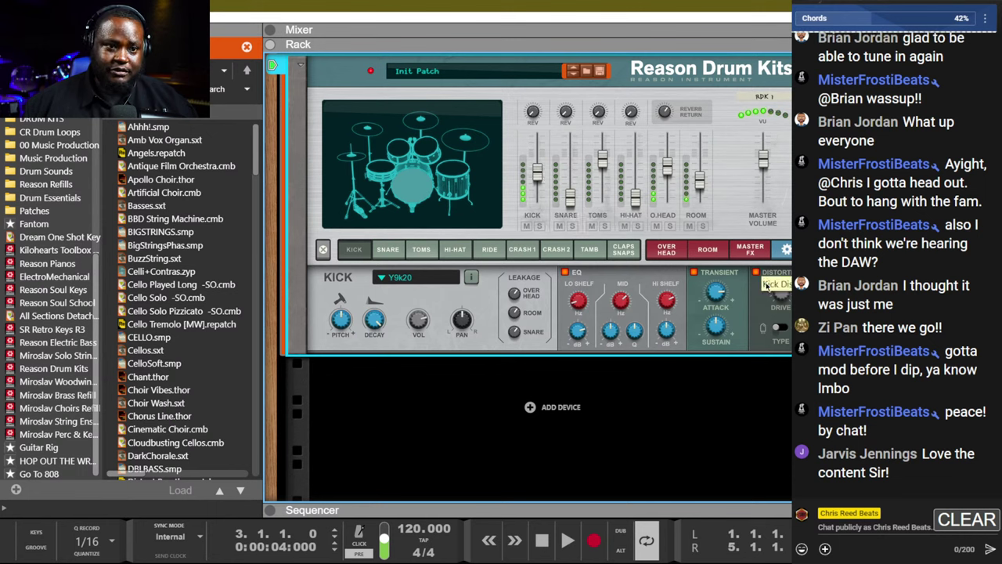
# Turn on the drum kit's master compressor and lower the toms mix volume to about -34.2 dB.
pyautogui.click(786, 251)
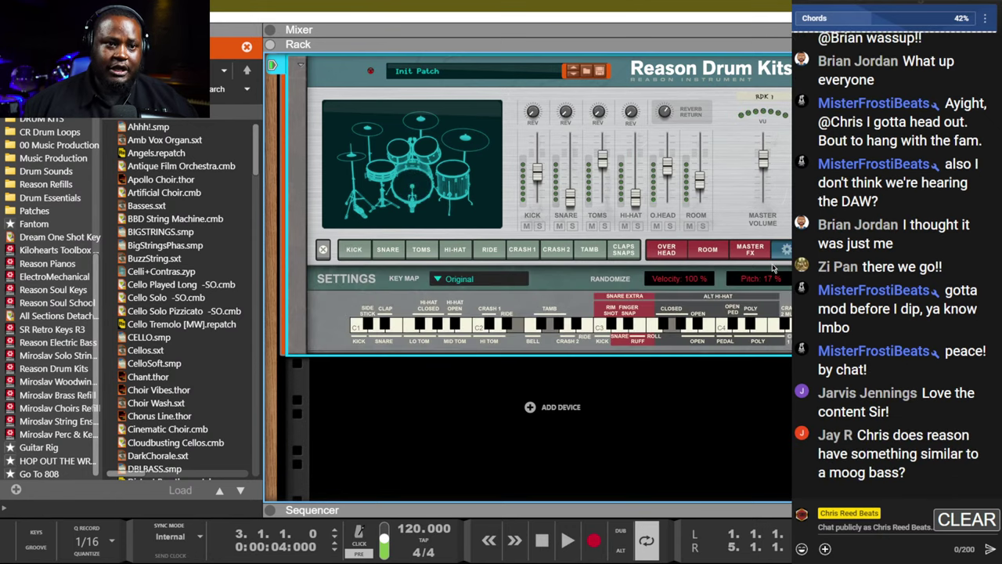
pyautogui.click(749, 249)
pyautogui.click(575, 273)
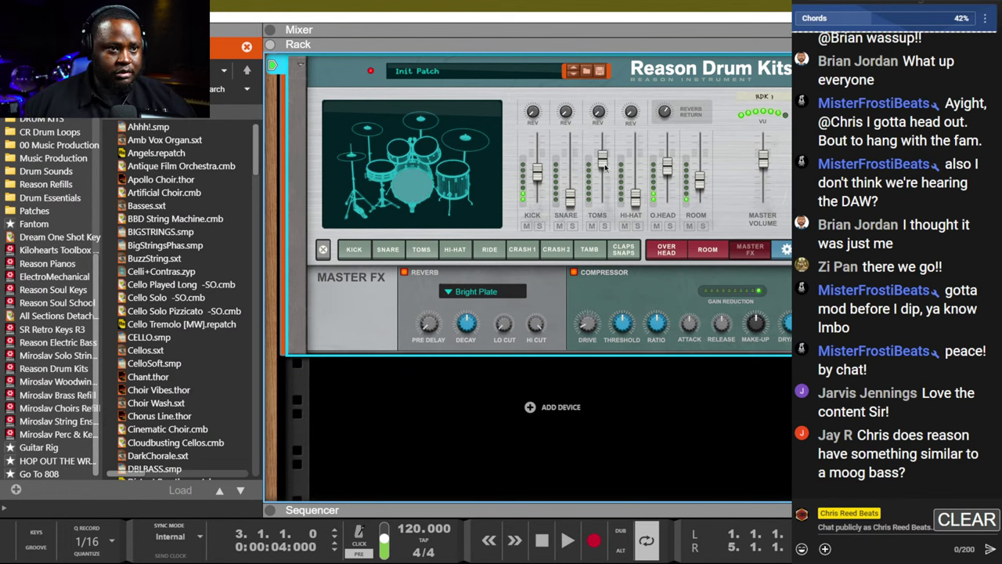
pyautogui.moveTo(605, 166); pyautogui.dragTo(605, 197)
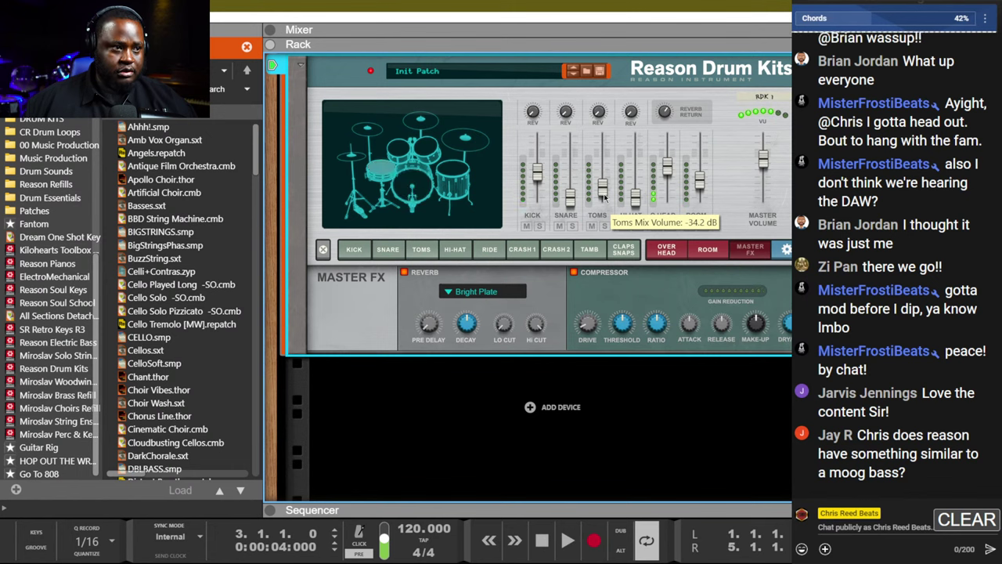
# Lower the kick fader slightly and set the drum kit's pitch randomization to 11 %.
pyautogui.click(387, 249)
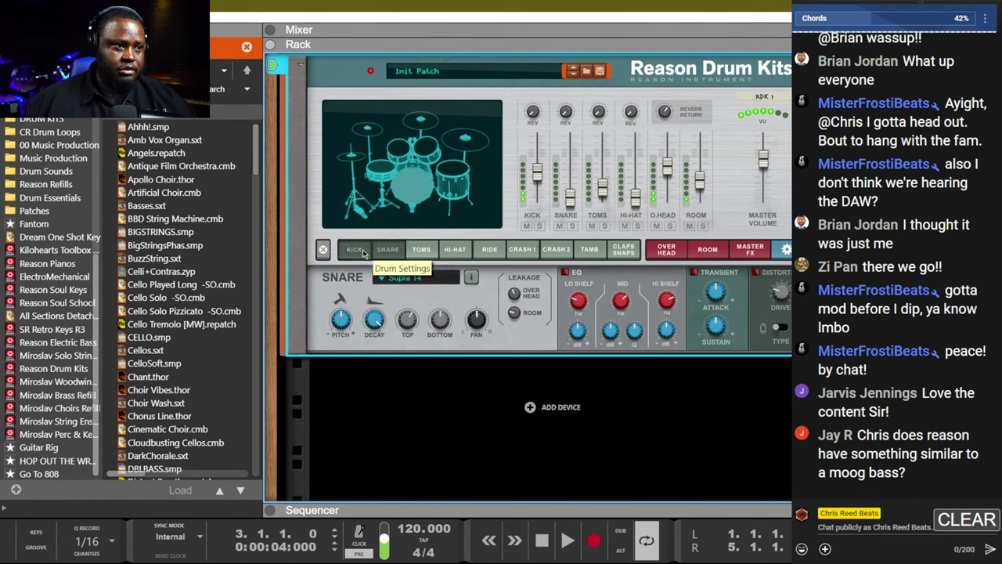
pyautogui.click(354, 249)
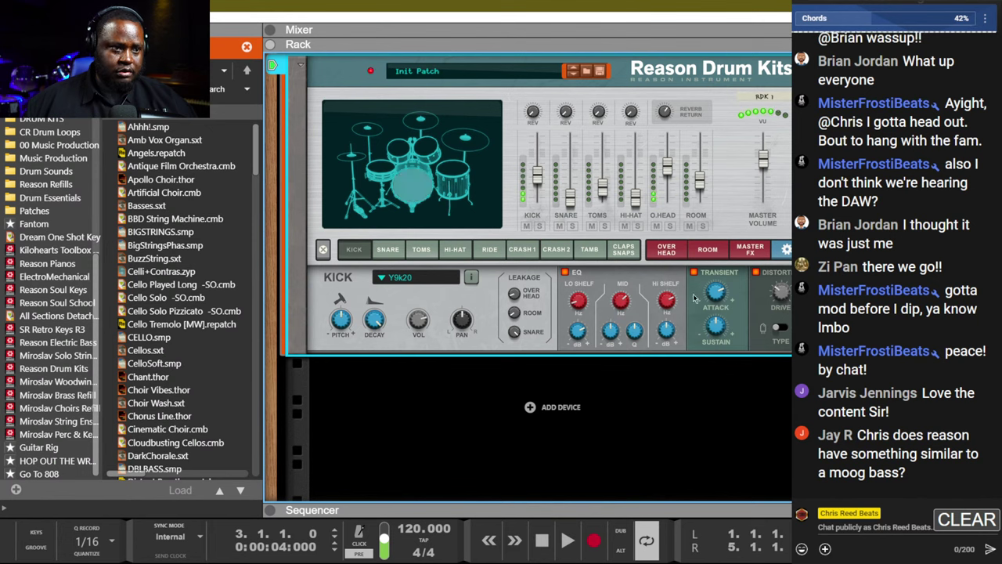
pyautogui.click(786, 249)
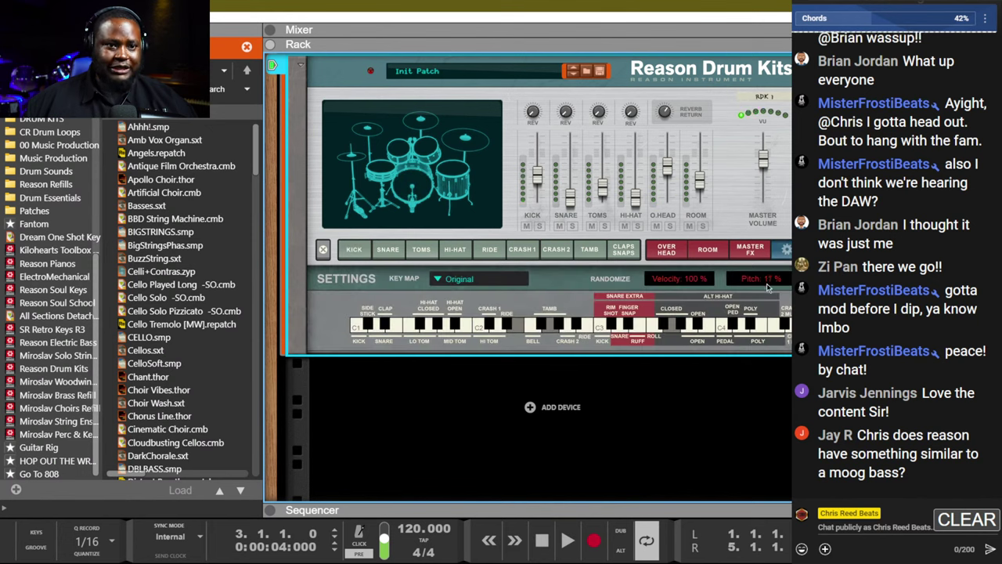
pyautogui.click(357, 251)
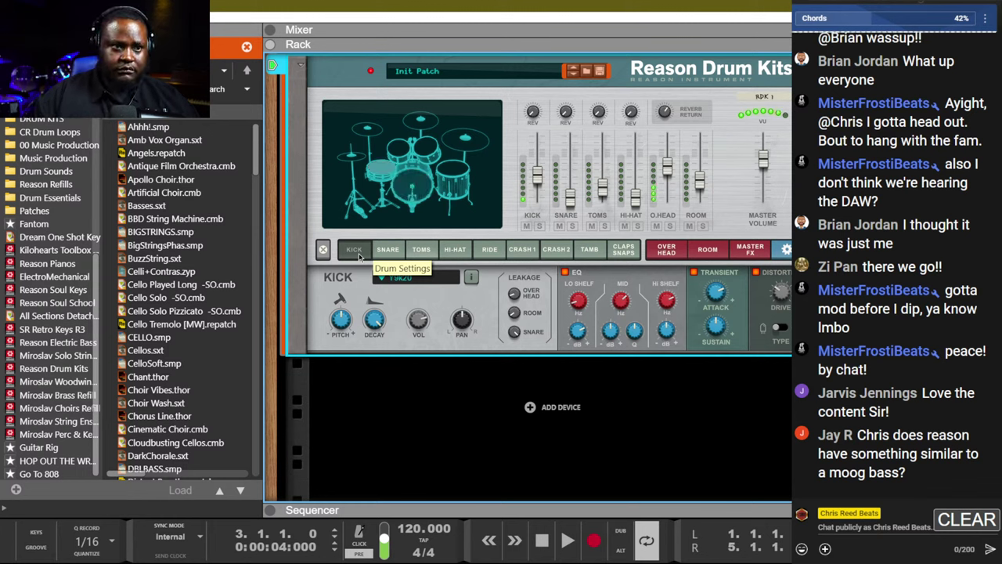
# While the loop plays, turn on the hi-hat's EQ, reduce its overhead leakage to about -17.3 dB and raise the hi-hat fader slightly.
pyautogui.press('space')
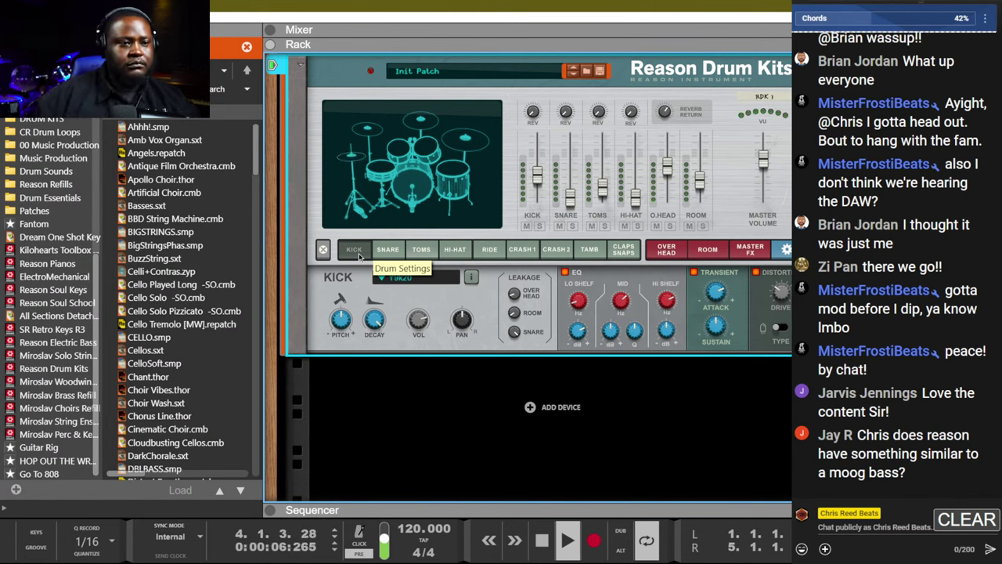
pyautogui.click(454, 249)
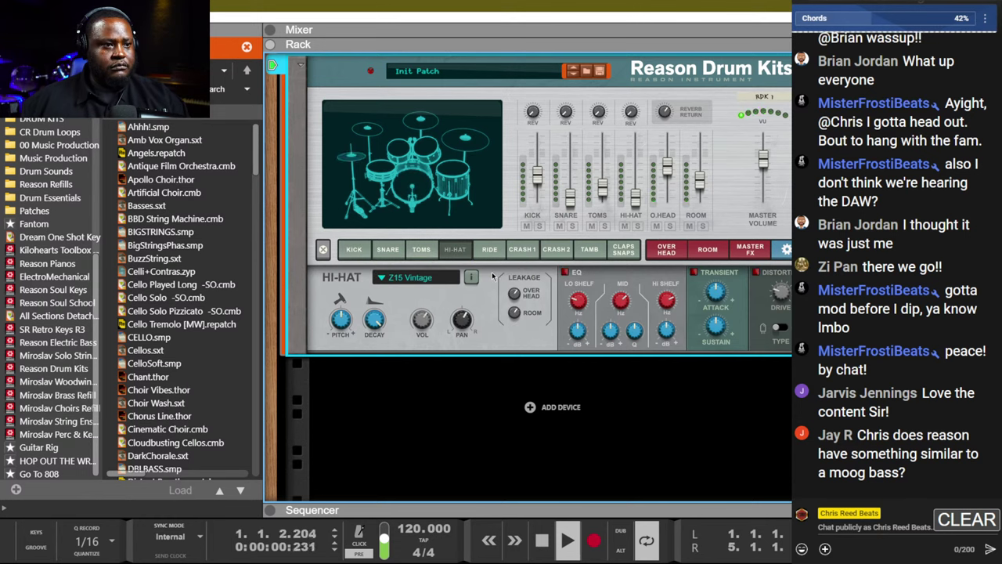
pyautogui.click(565, 271)
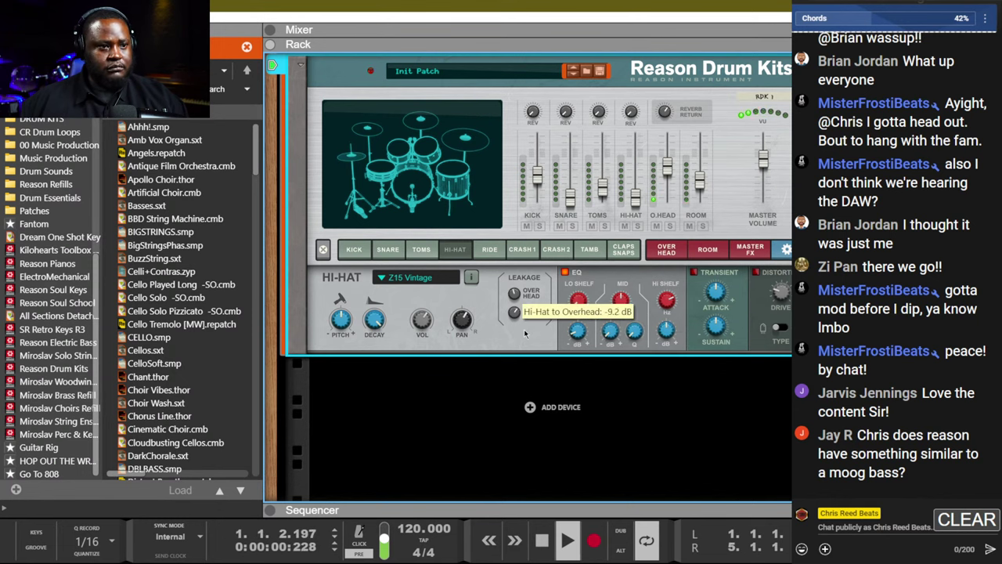
pyautogui.moveTo(516, 318); pyautogui.dragTo(513, 378)
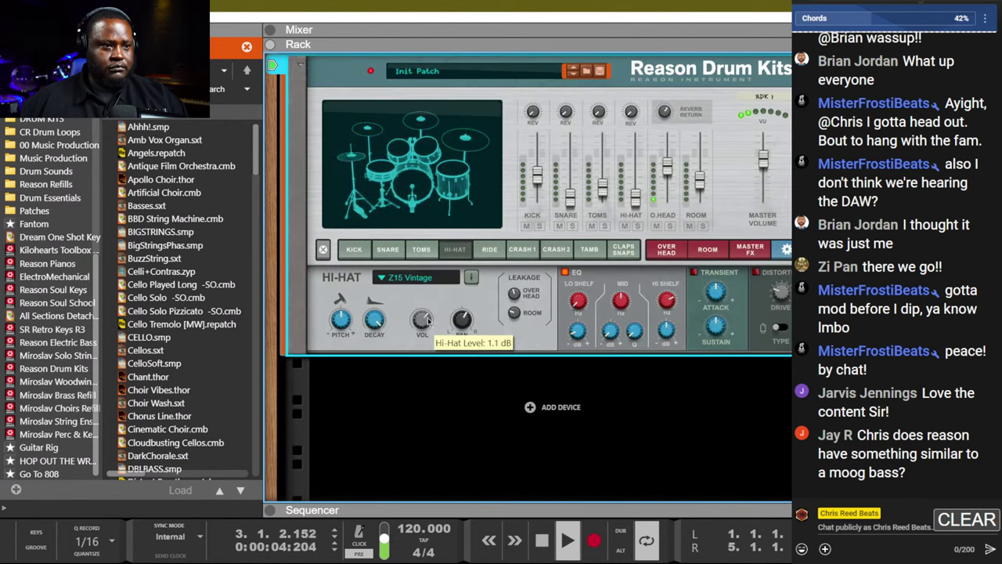
pyautogui.moveTo(635, 197)
pyautogui.mouseDown()
pyautogui.moveTo(642, 174)
pyautogui.moveTo(642, 183)
pyautogui.mouseUp()
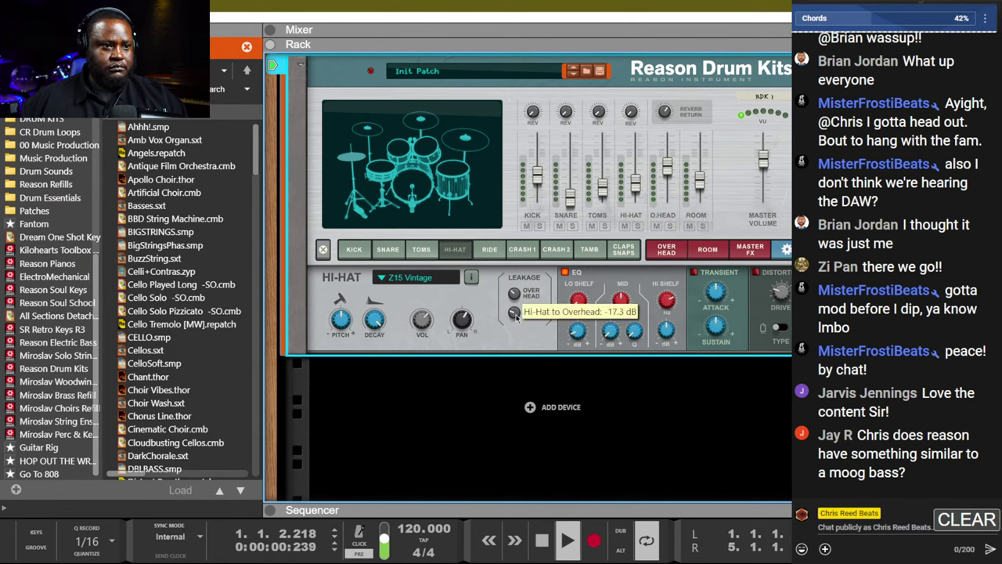
# Lower the hi-hat's room leakage and set the crash 1 level to about -7.9 dB.
pyautogui.moveTo(516, 314)
pyautogui.mouseDown()
pyautogui.moveTo(517, 326)
pyautogui.moveTo(519, 304)
pyautogui.mouseUp()
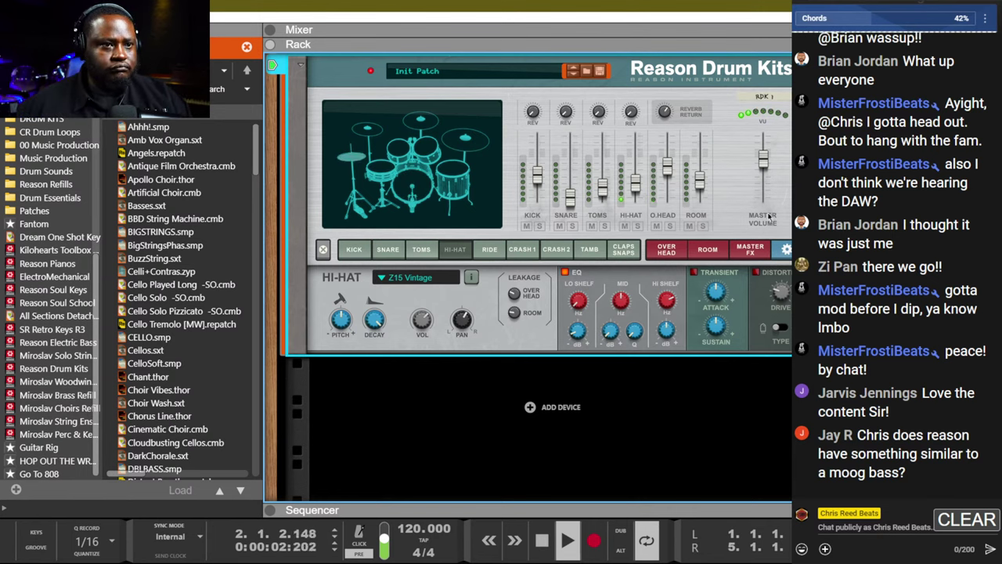
pyautogui.click(521, 251)
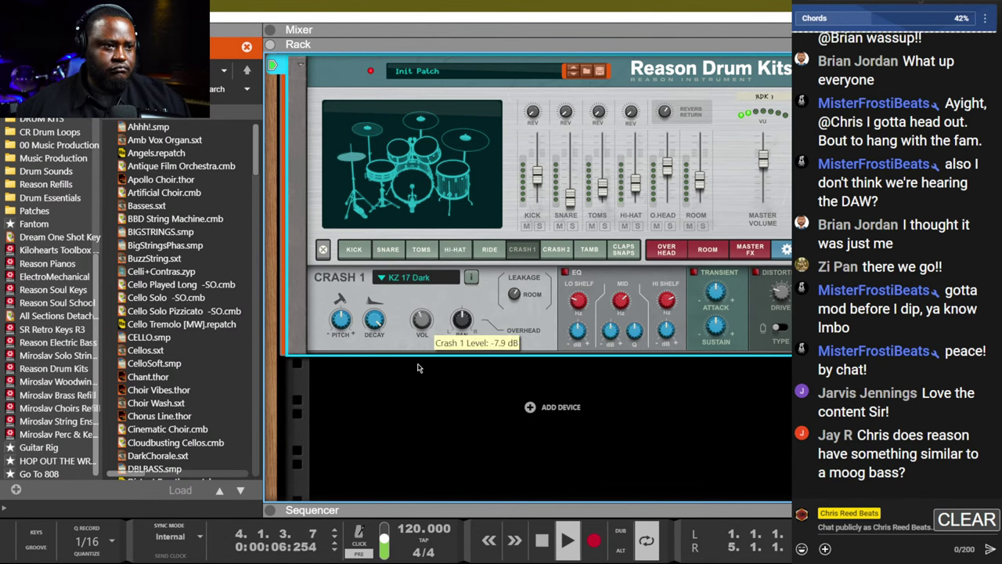
pyautogui.click(556, 248)
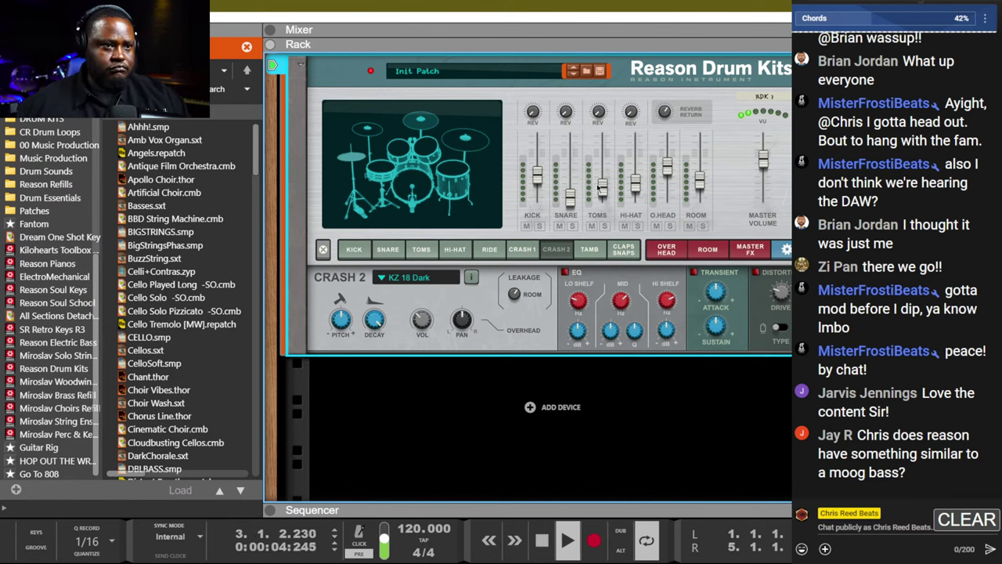
# Set the toms' room leakage to about -16.6 dB.
pyautogui.click(421, 249)
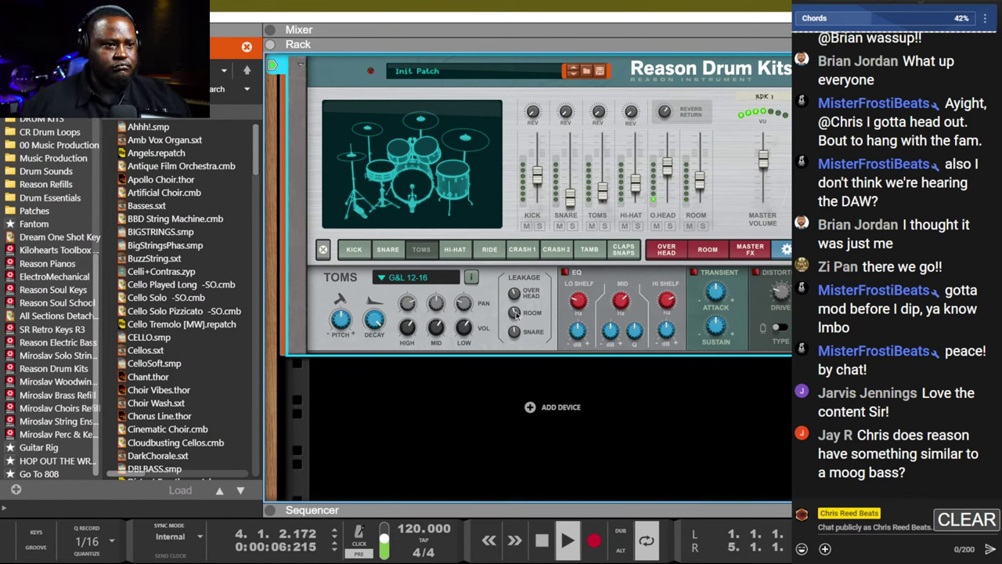
pyautogui.moveTo(518, 293)
pyautogui.moveTo(515, 330)
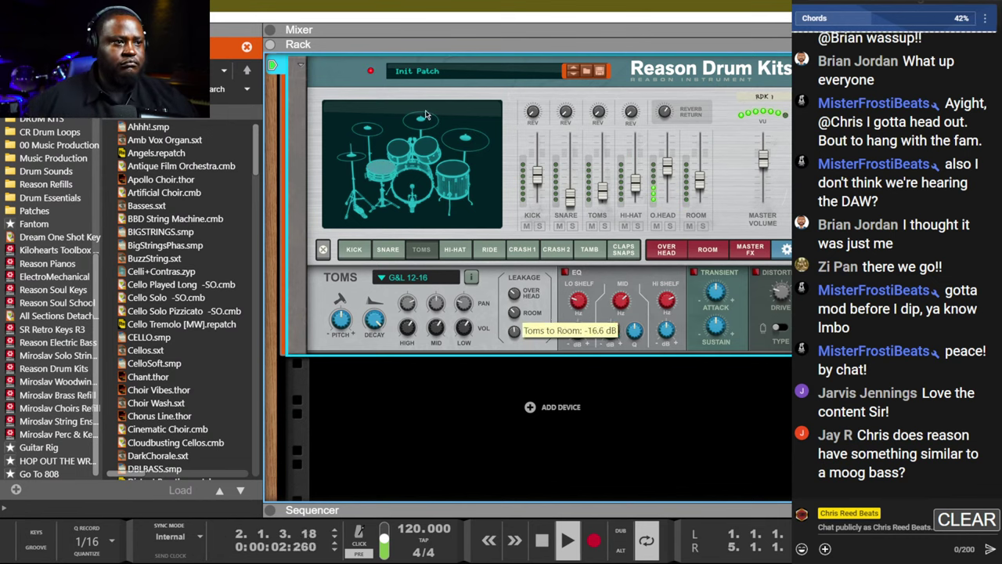
# Raise the snare's mix volume to about -28.3 dB.
pyautogui.click(388, 249)
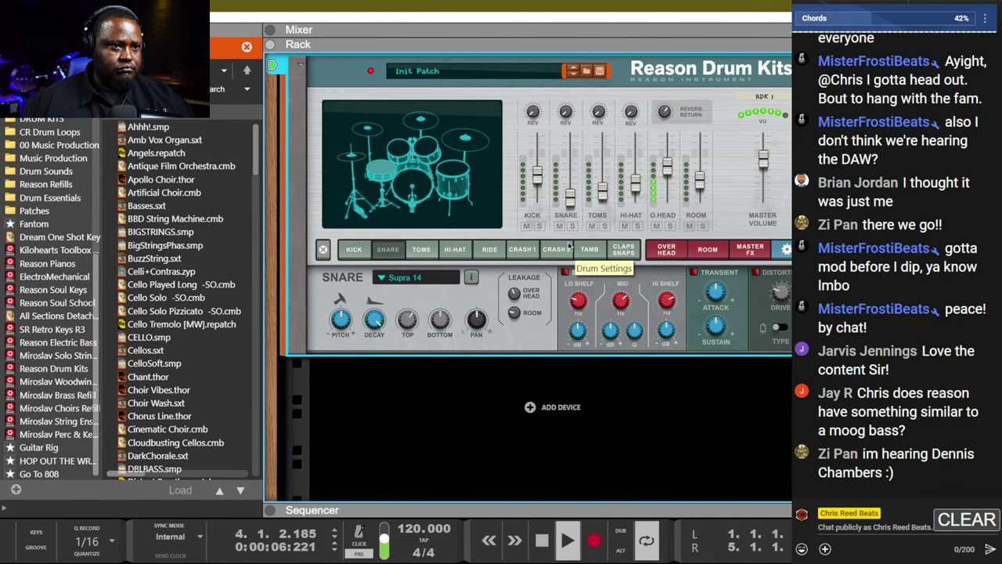
pyautogui.moveTo(570, 202); pyautogui.dragTo(571, 191)
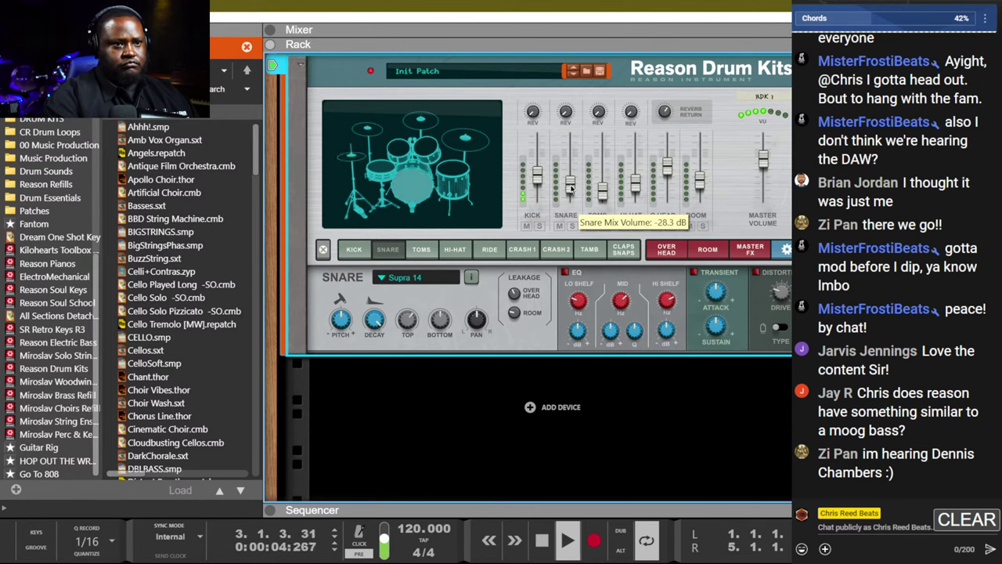
# Stop playback and record a four-bar drum take on the RDK 1 track.
pyautogui.press('space')
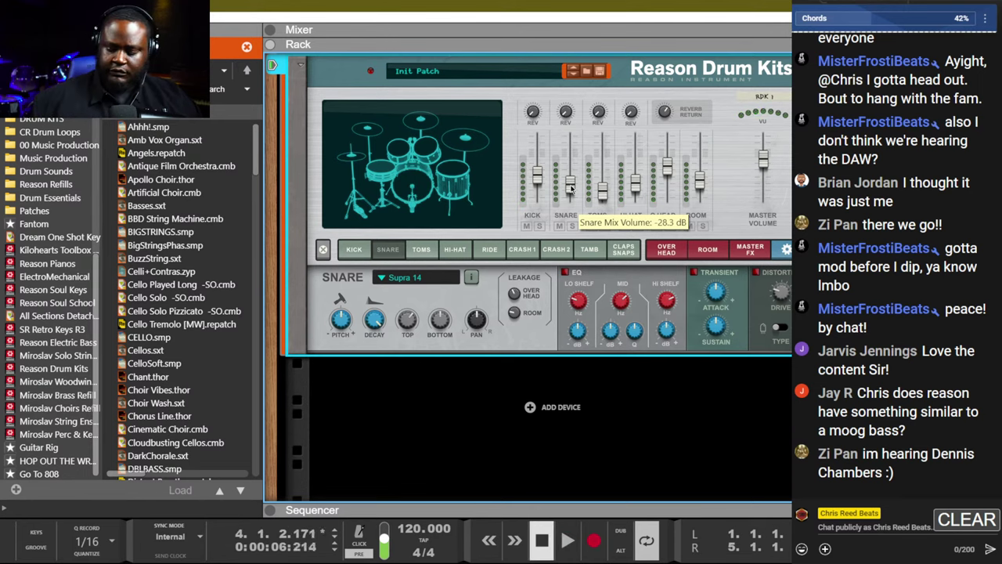
pyautogui.hotkey('ctrl', 'Return')
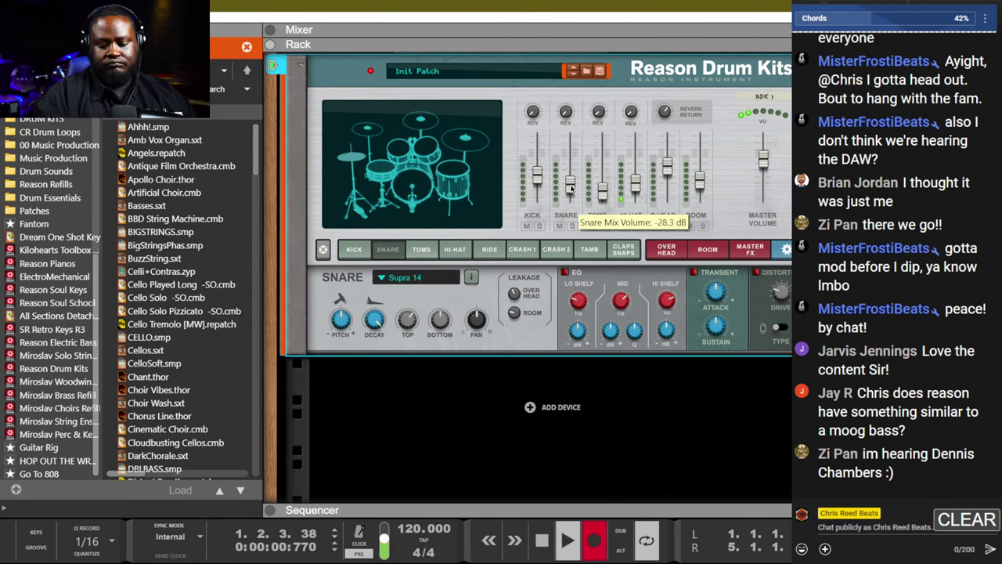
pyautogui.press('F7')
pyautogui.scroll(-3, 611, 446)
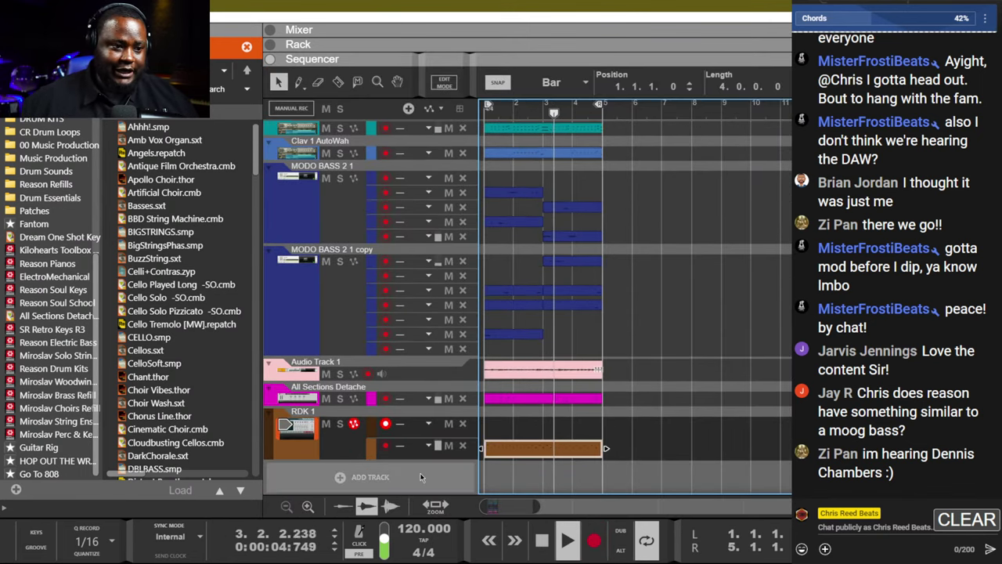
# Duplicate the Stage-73 V2 1 track together with its devices.
pyautogui.scroll(5, 391, 313)
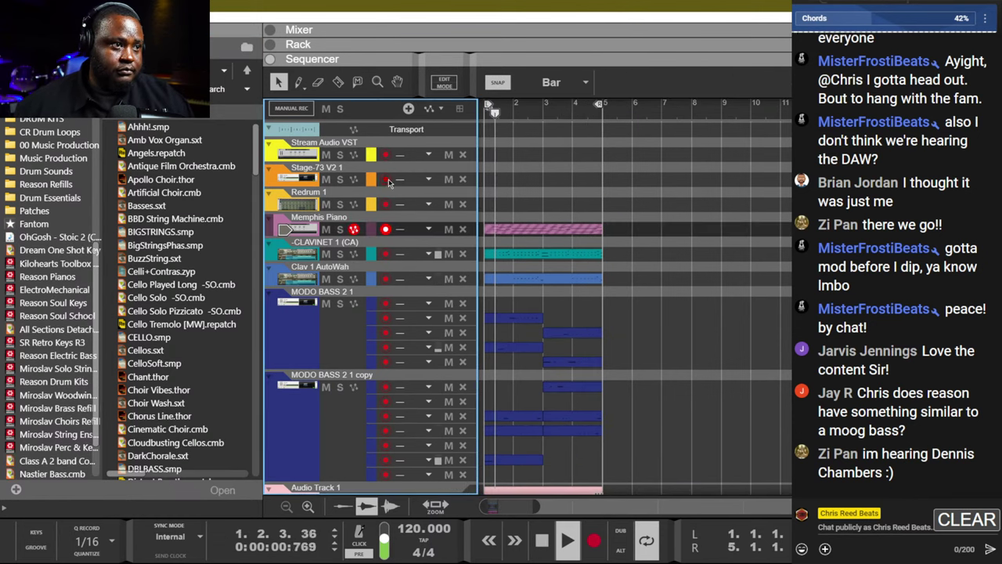
pyautogui.press('F6')
pyautogui.scroll(2, 506, 282)
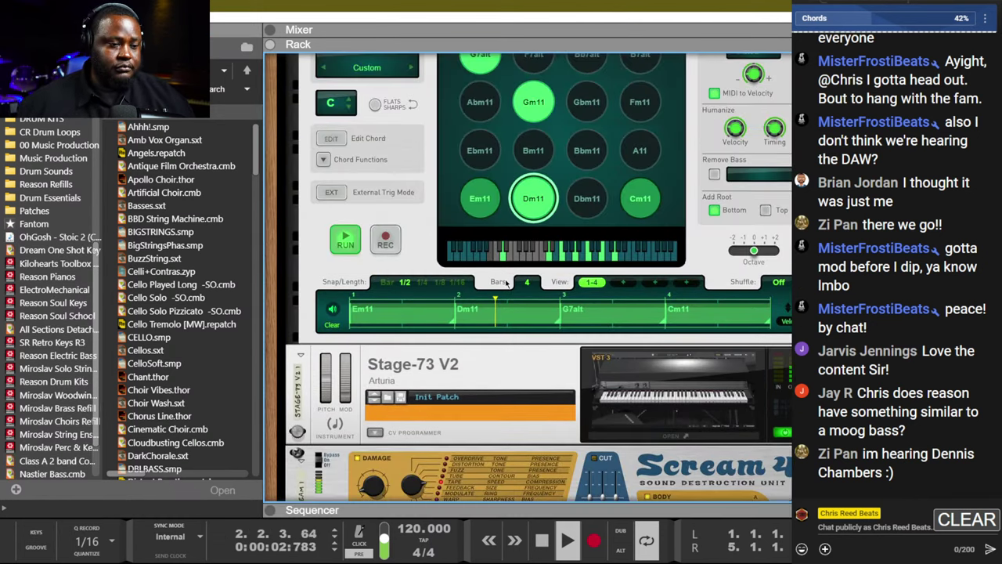
pyautogui.press('F7')
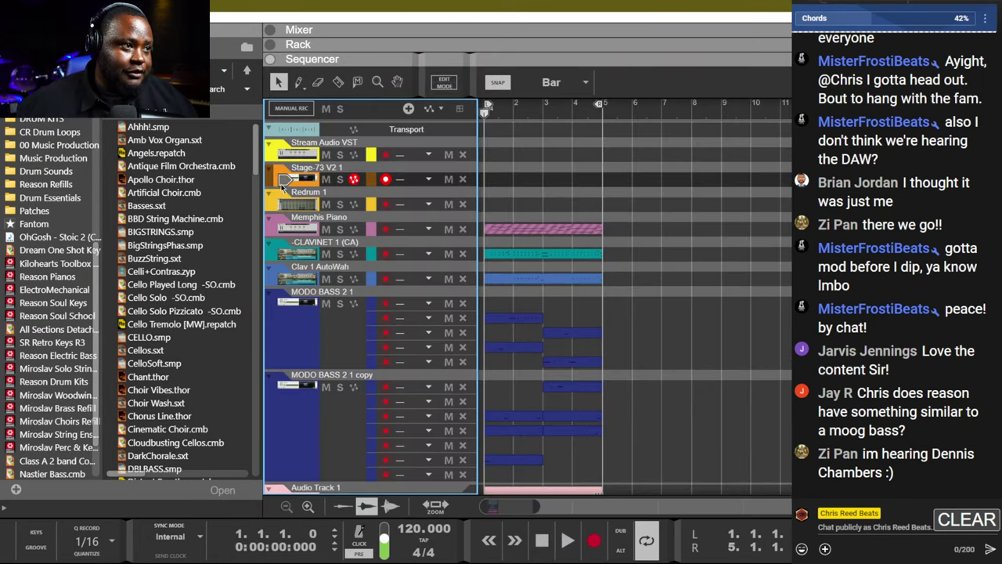
pyautogui.hotkey('ctrl', 'd')
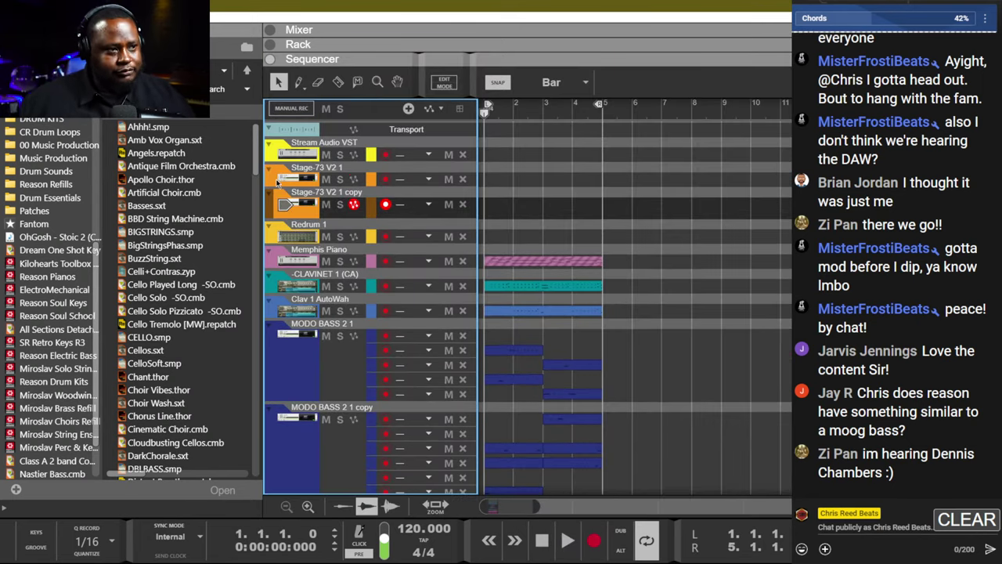
# Delete the duplicated Scream 4 and The Echo effects from the Stage-73 V2 copy.
pyautogui.press('F6')
pyautogui.scroll(8, 537, 258)
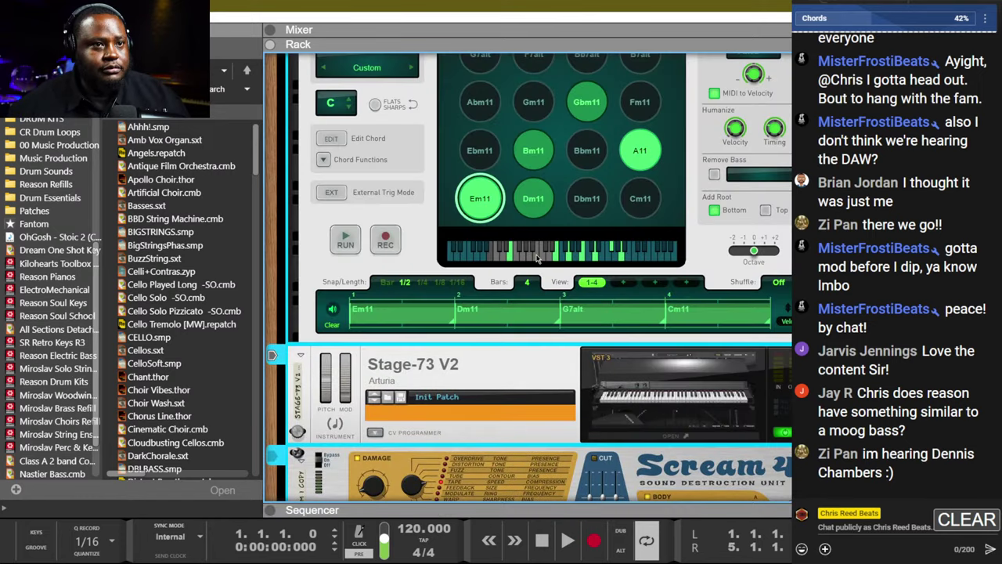
pyautogui.scroll(-6, 534, 305)
pyautogui.press('Delete')
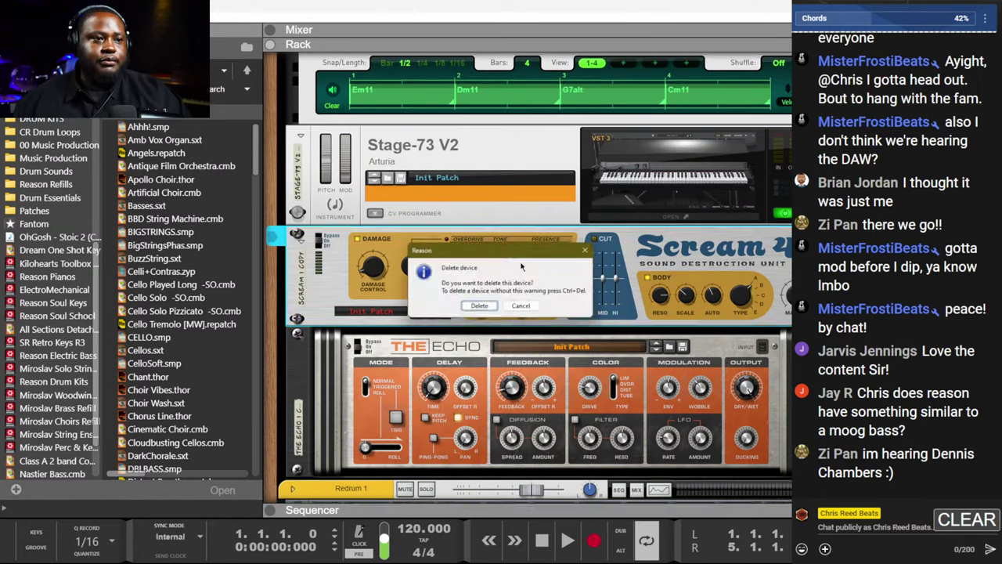
pyautogui.press('Return')
pyautogui.press('Delete')
pyautogui.press('Return')
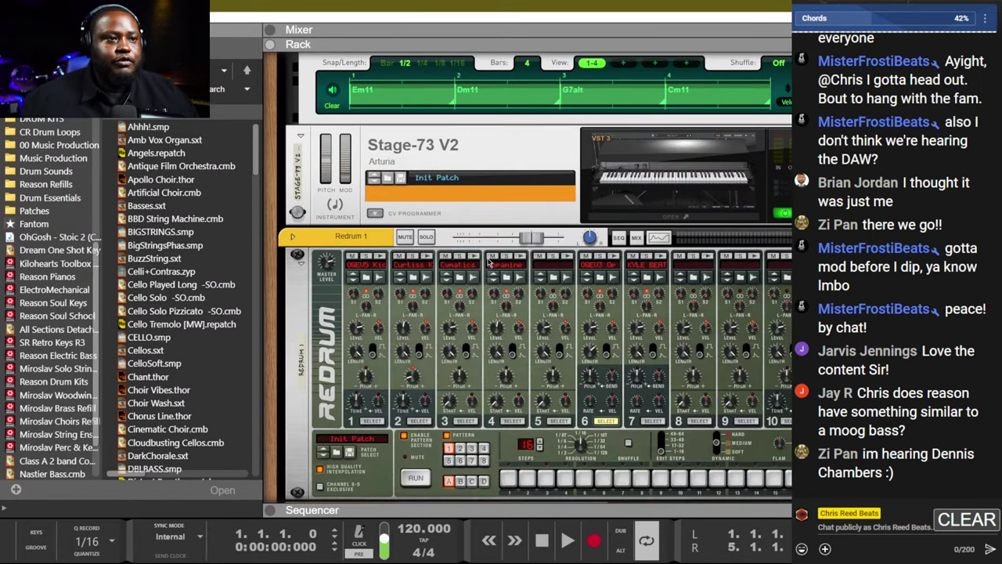
# Check the duplicated Stage-73 V2's plug-in window and close it.
pyautogui.scroll(8, 607, 380)
pyautogui.scroll(-4, 606, 379)
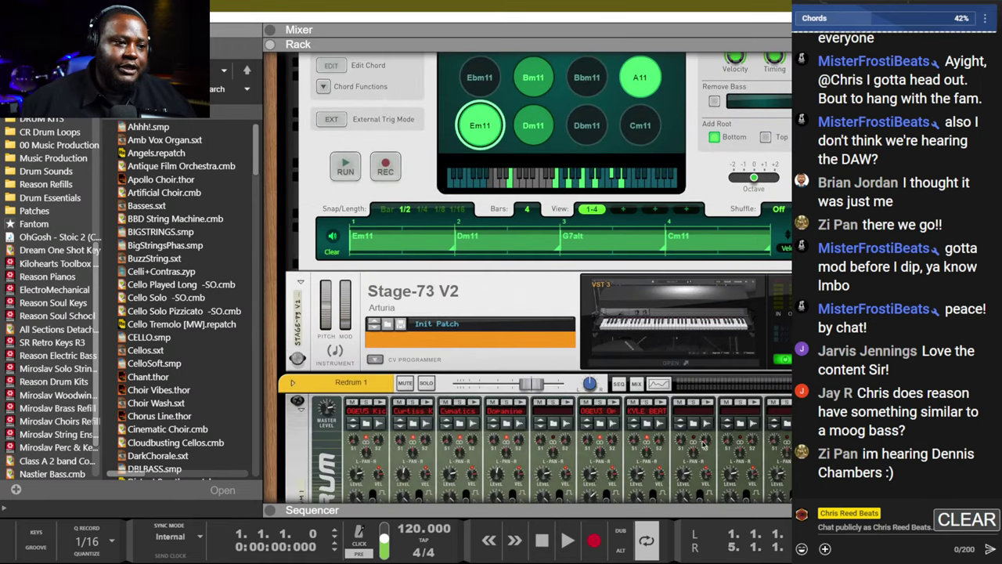
pyautogui.click(700, 329)
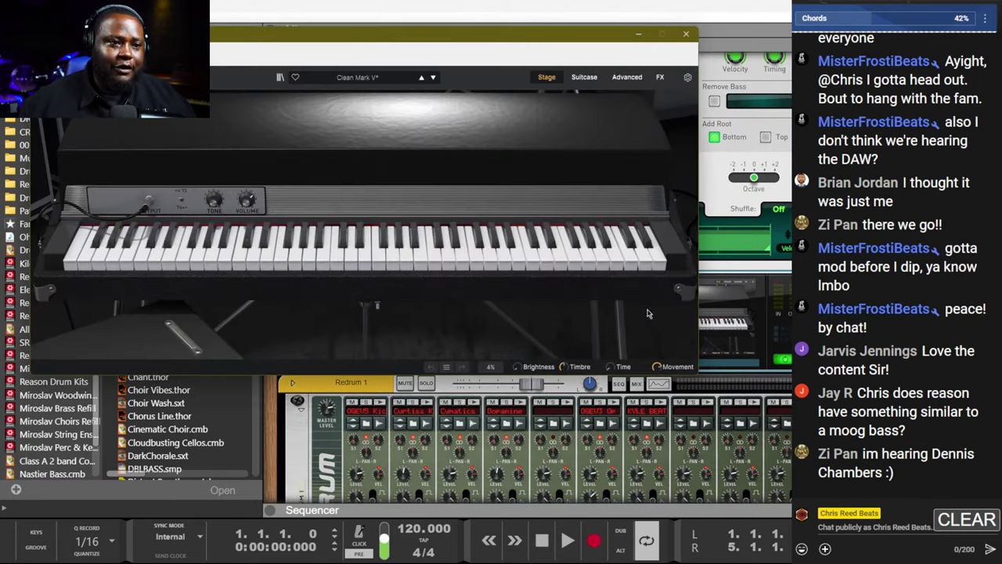
pyautogui.click(688, 34)
# While the loop plays, compare the Stage-73 V2 channels using solo and lower the copy's mixer level to about -1.46 dB.
pyautogui.press('space')
pyautogui.press('F5')
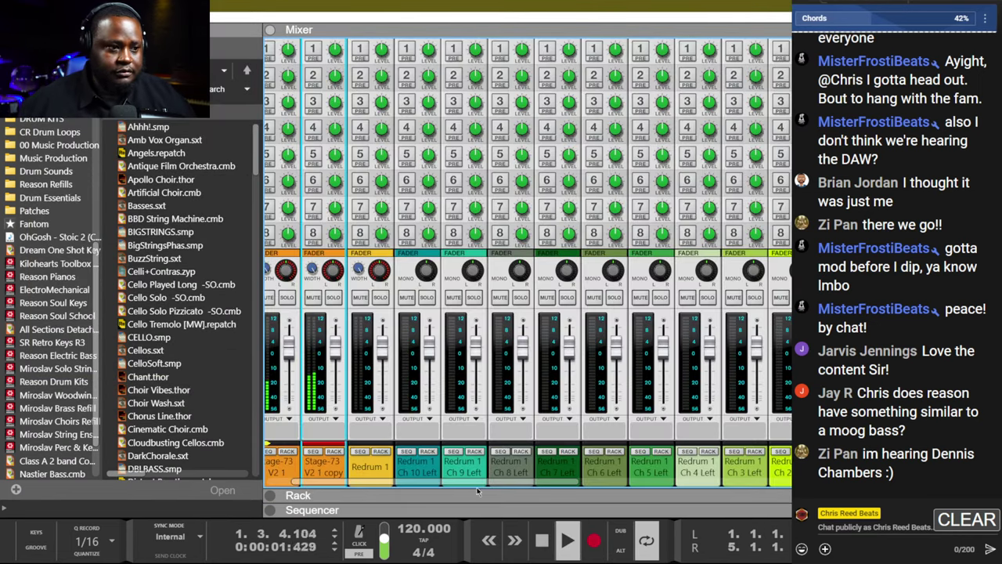
pyautogui.press('F3')
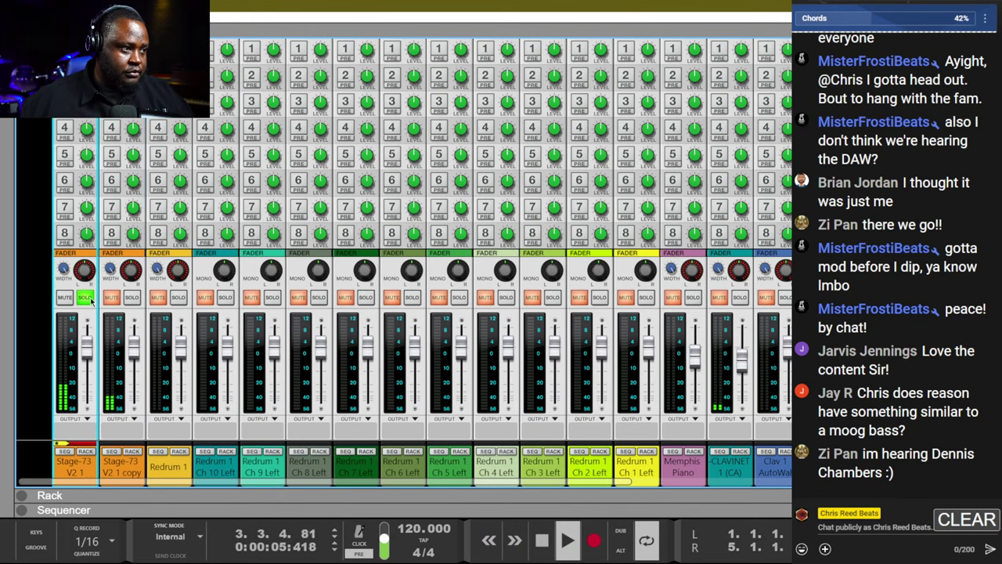
pyautogui.click(130, 301)
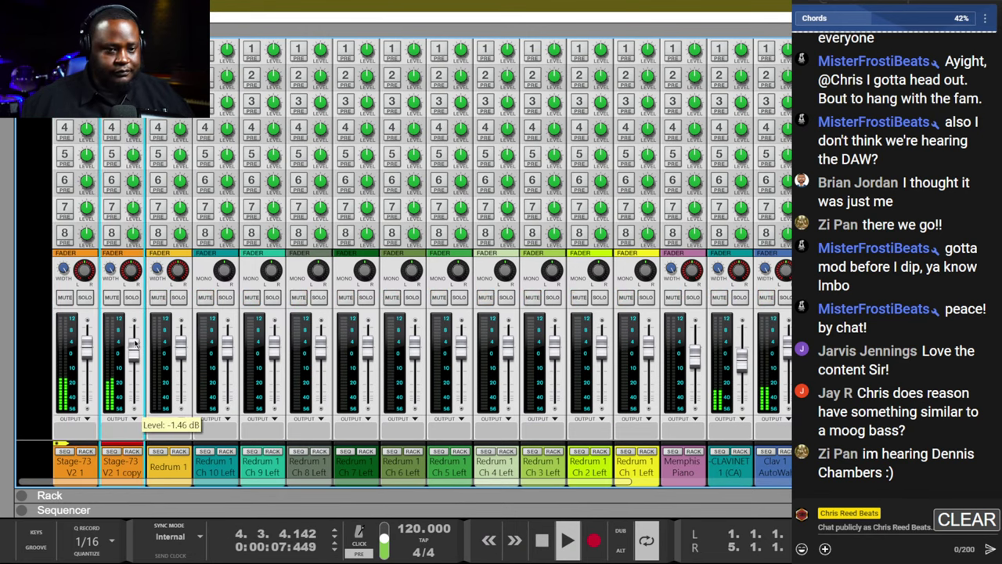
# Record-enable the RDK 1 track and move its four-bar drum clip out of the loop to start at bar 7.
pyautogui.press('F7')
pyautogui.scroll(-5, 201, 452)
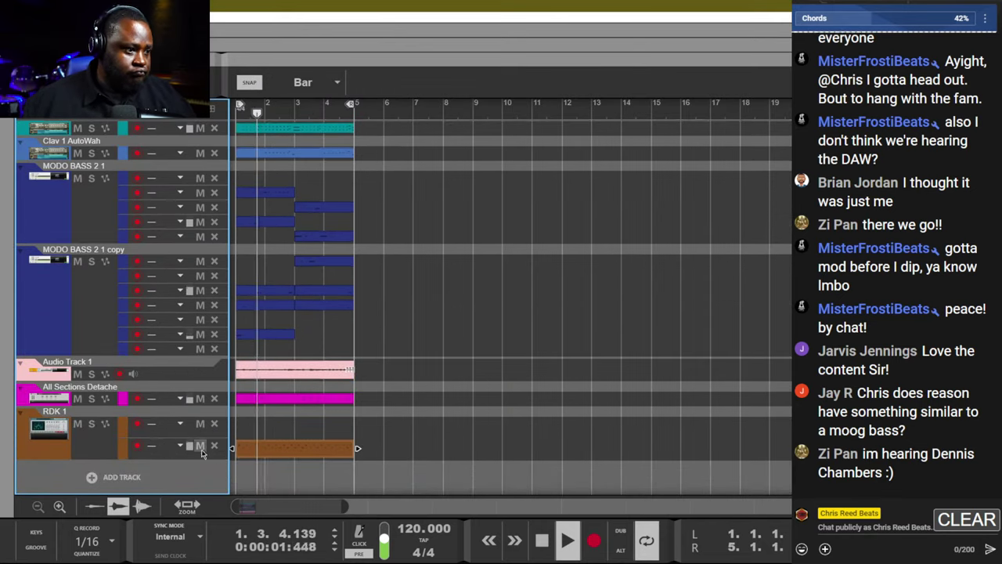
pyautogui.click(138, 424)
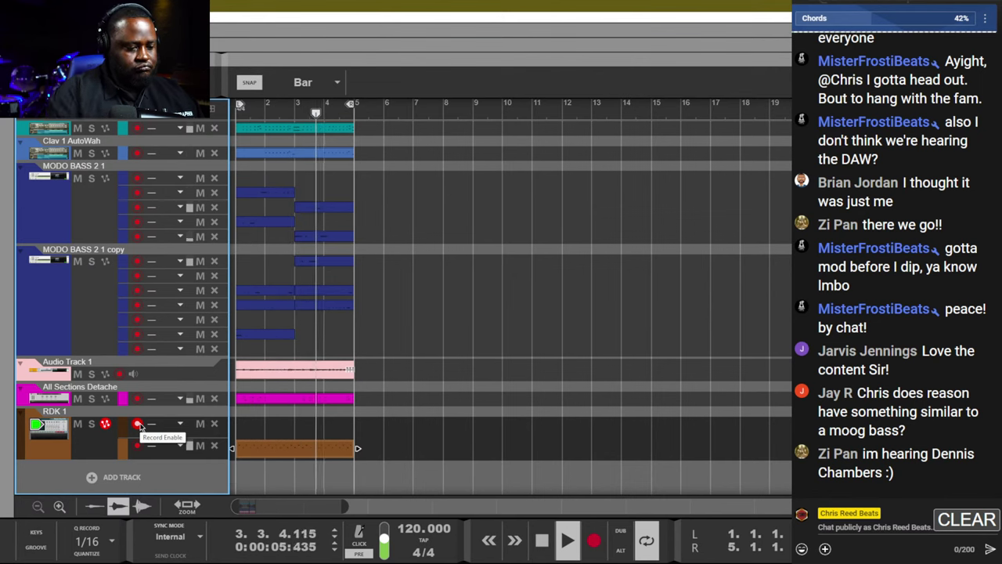
pyautogui.press('Tab')
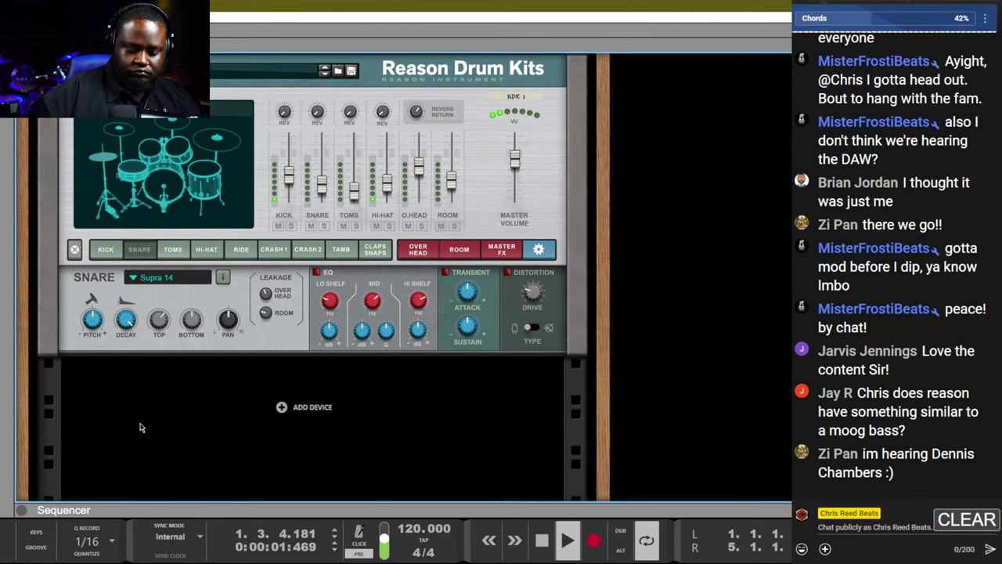
pyautogui.press('Tab')
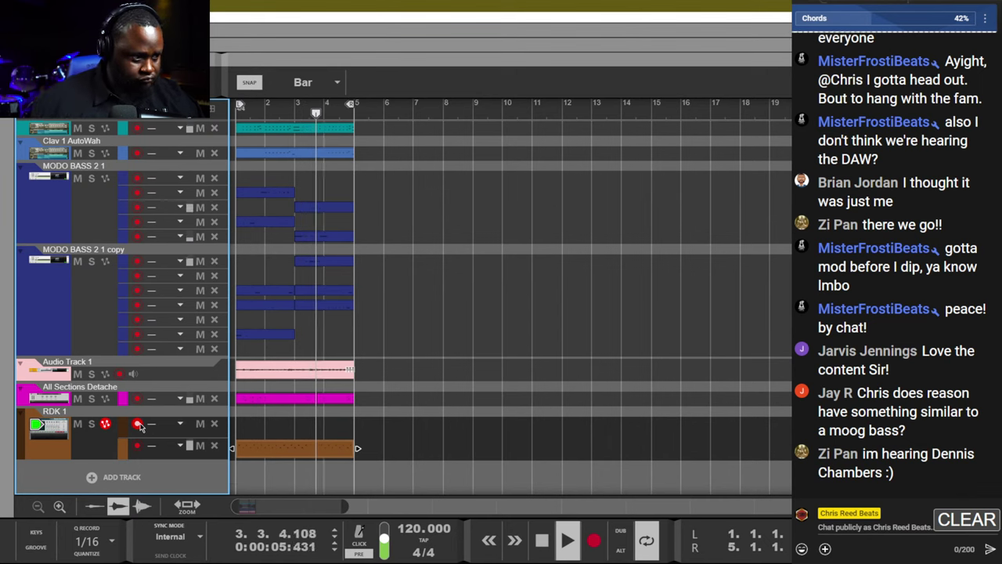
pyautogui.moveTo(278, 449); pyautogui.dragTo(458, 456)
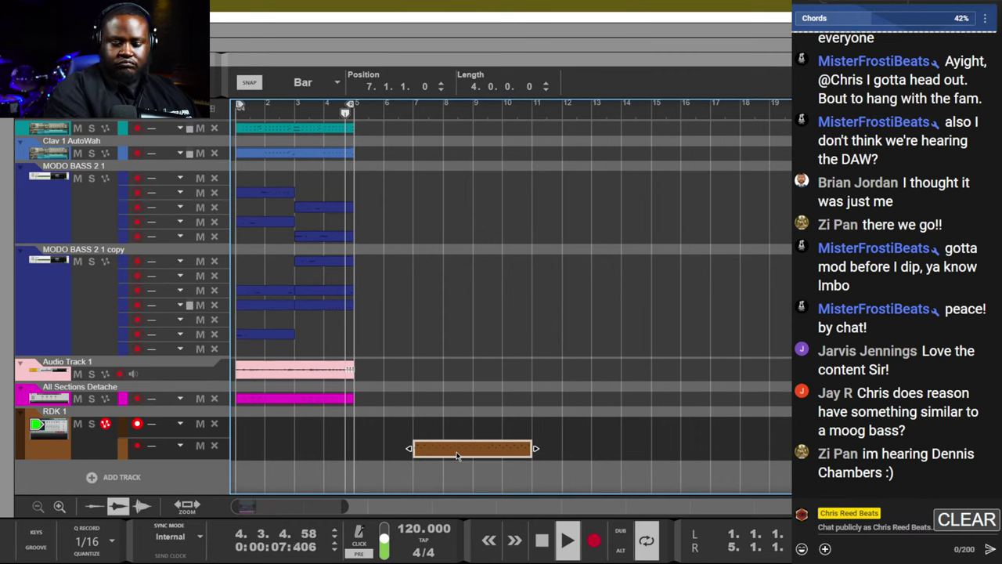
# Review the drum kit's master FX and overhead settings and set its pitch randomization to 8 %.
pyautogui.press('F6')
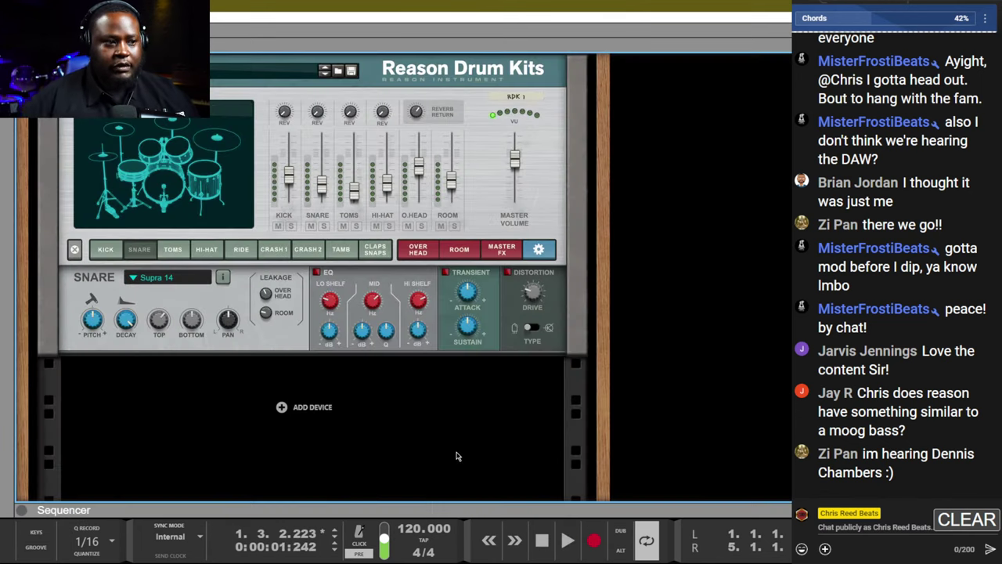
pyautogui.click(491, 247)
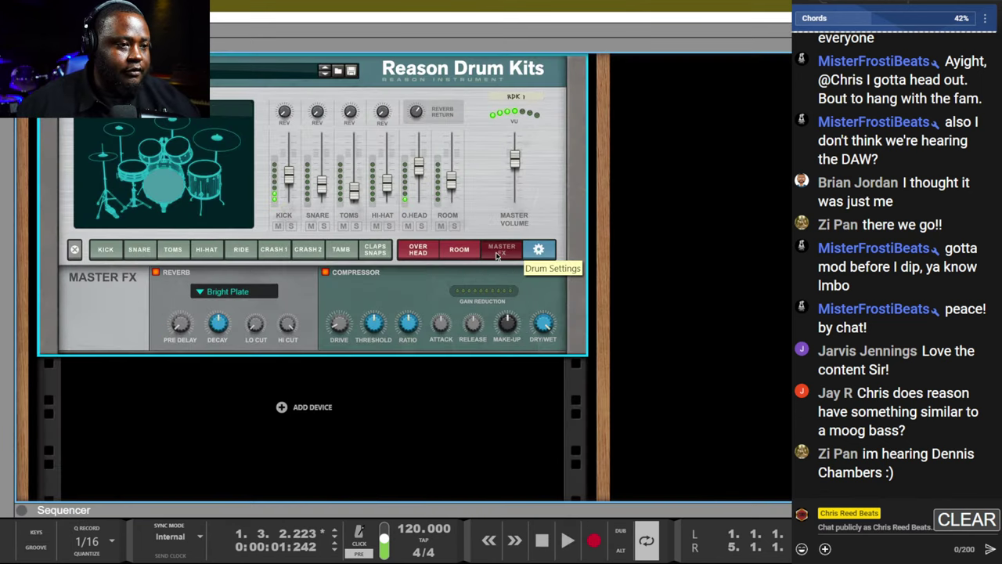
pyautogui.click(431, 256)
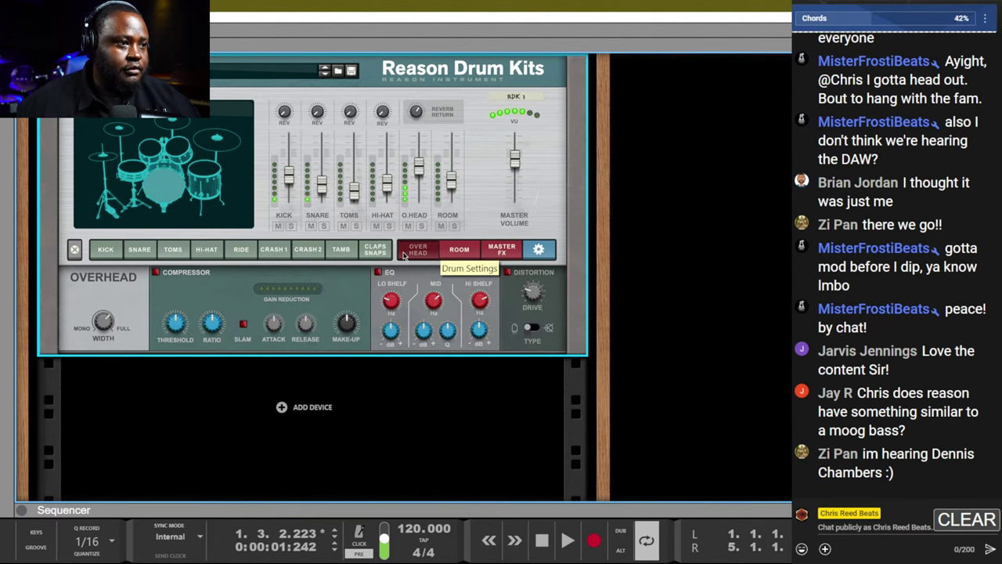
pyautogui.click(538, 250)
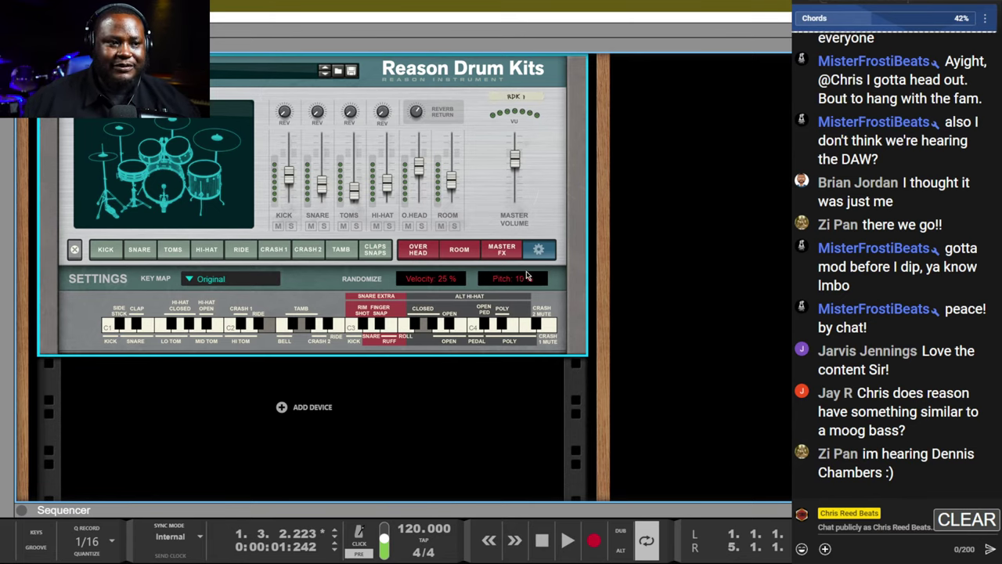
# Shorten the snare's decay to about 65.6 % and the kick's decay to about 44.5 %.
pyautogui.scroll(2, 451, 288)
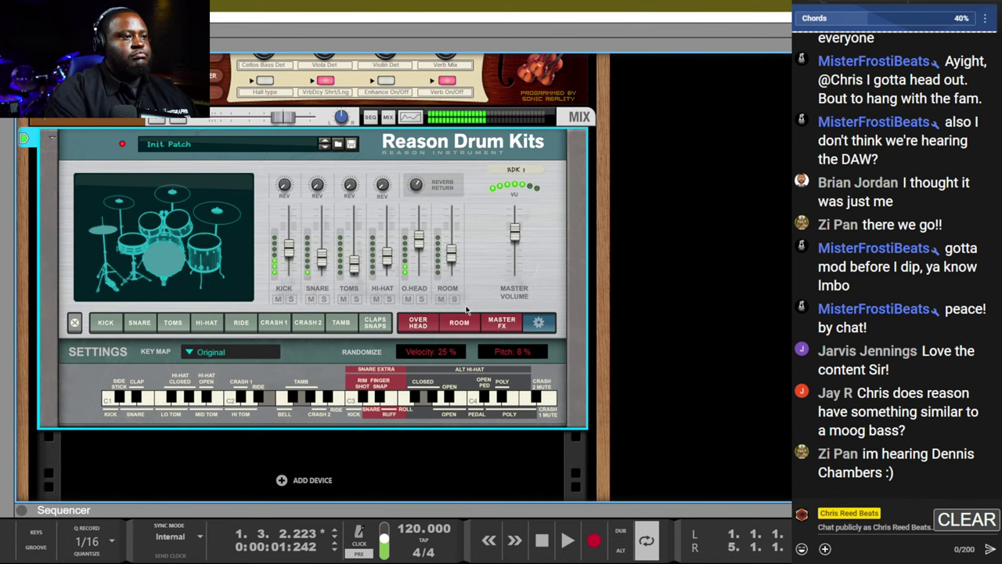
pyautogui.click(139, 321)
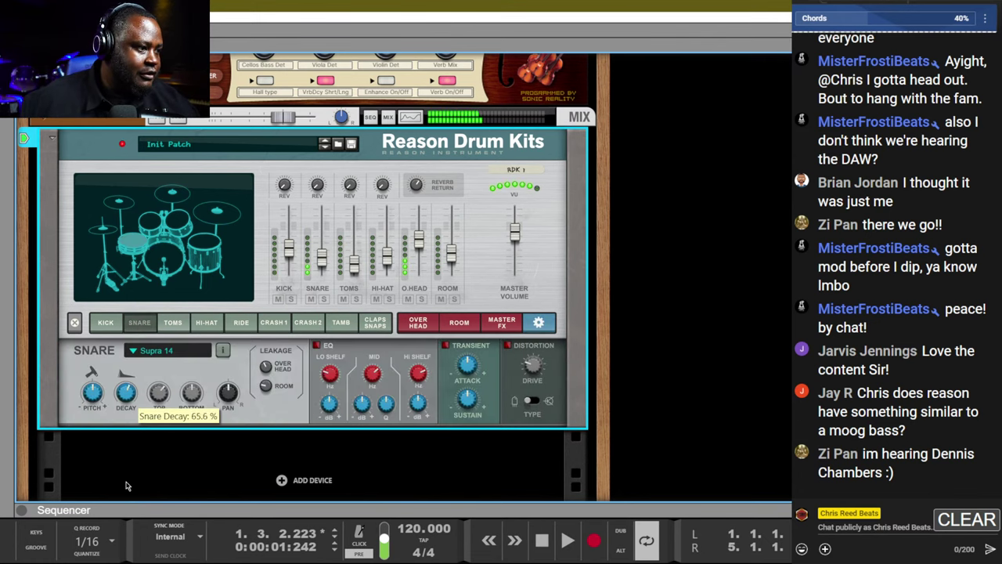
pyautogui.click(105, 321)
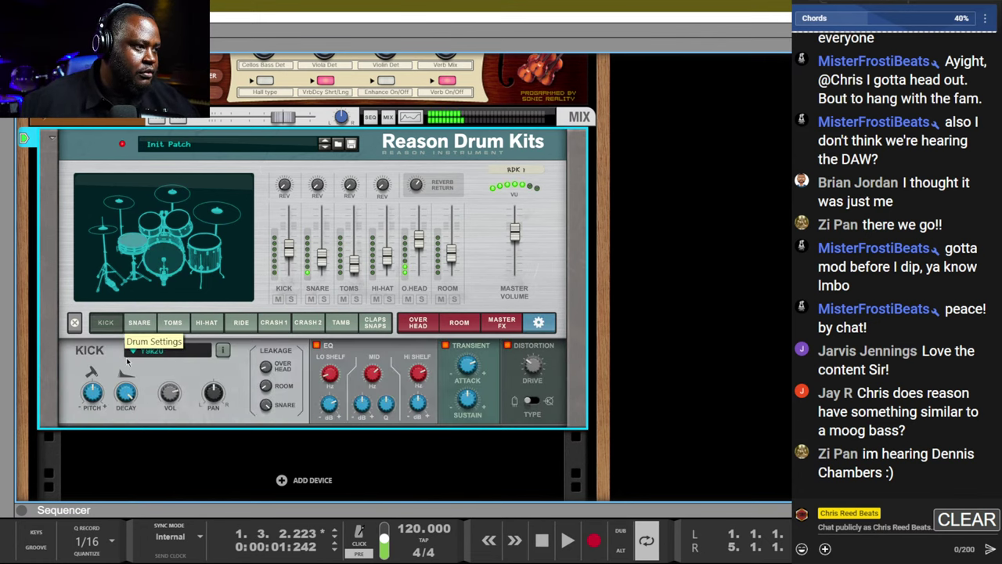
pyautogui.moveTo(130, 491); pyautogui.dragTo(130, 502)
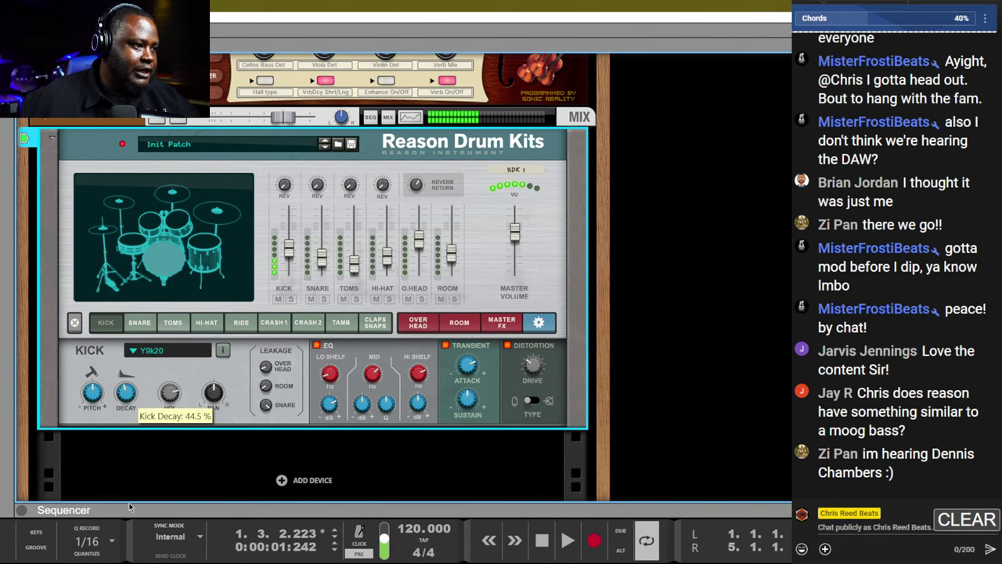
# Shorten the snare's decay to about 41.8 %, then raise its channel fader and its top mic level while the loop plays.
pyautogui.click(139, 322)
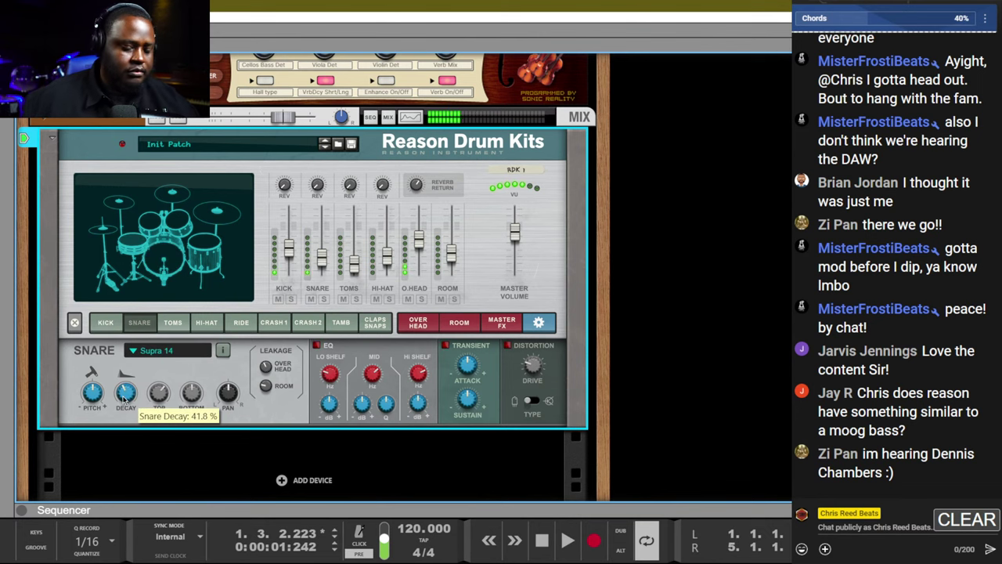
pyautogui.press('space')
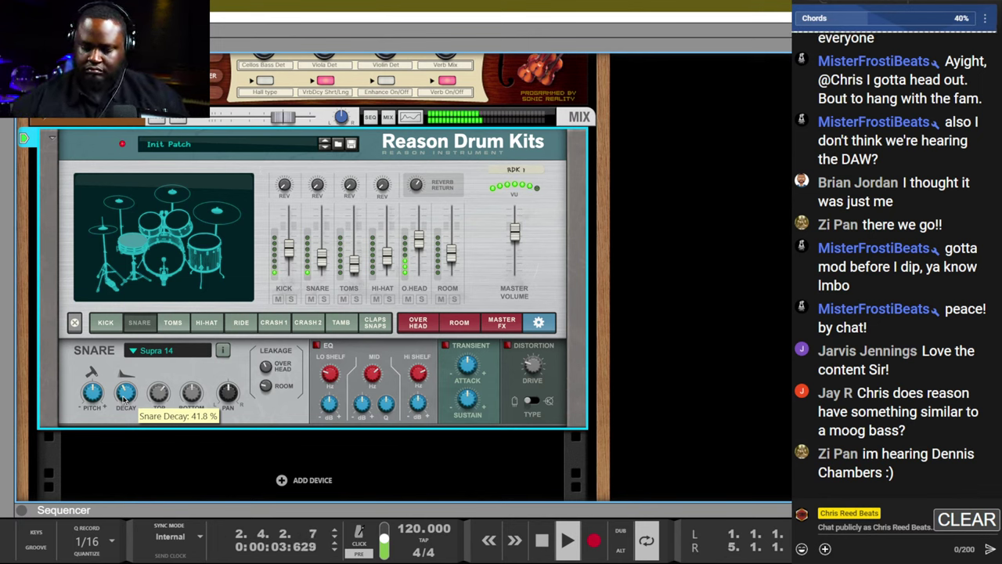
pyautogui.moveTo(321, 260); pyautogui.dragTo(301, 267)
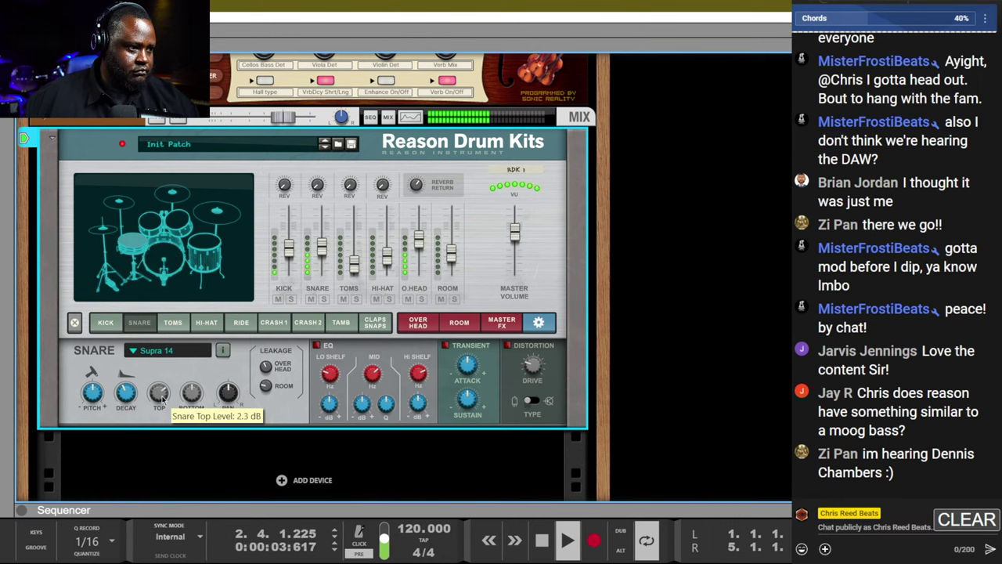
pyautogui.moveTo(165, 393); pyautogui.dragTo(167, 318)
pyautogui.click(116, 325)
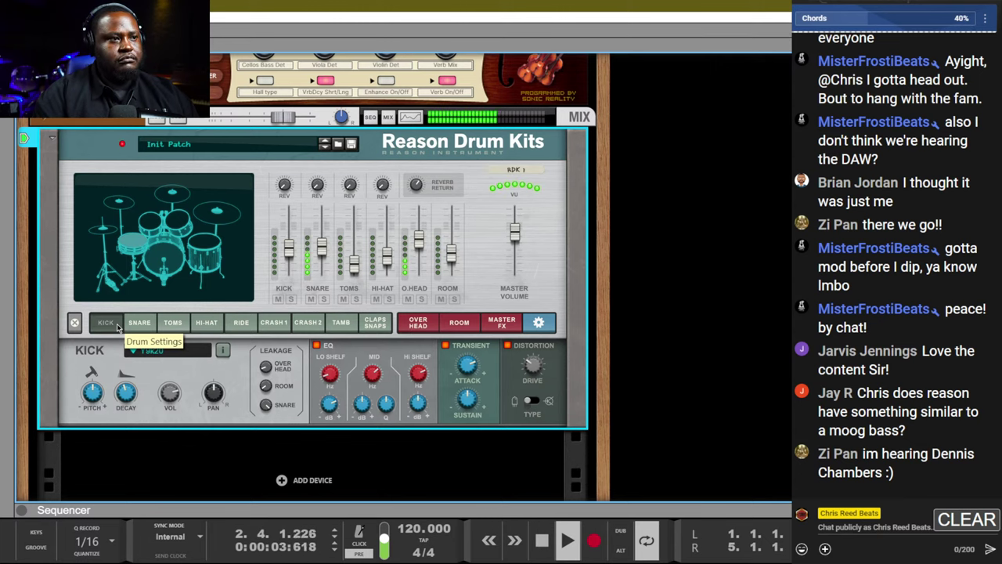
# Move the Audio Track 1 clip out of the loop to start at bar 7 and stop playback.
pyautogui.press('F7')
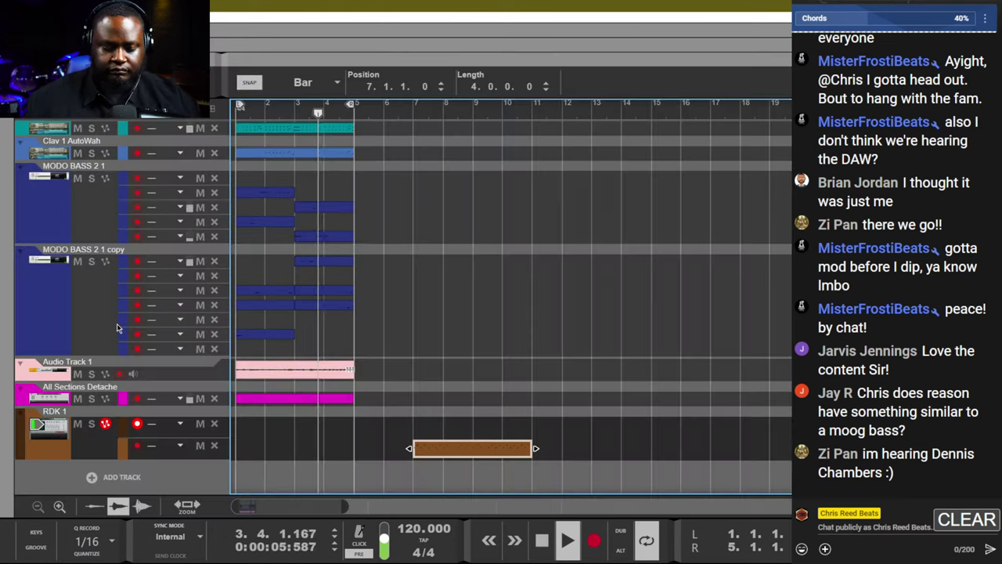
pyautogui.moveTo(266, 369); pyautogui.dragTo(442, 370)
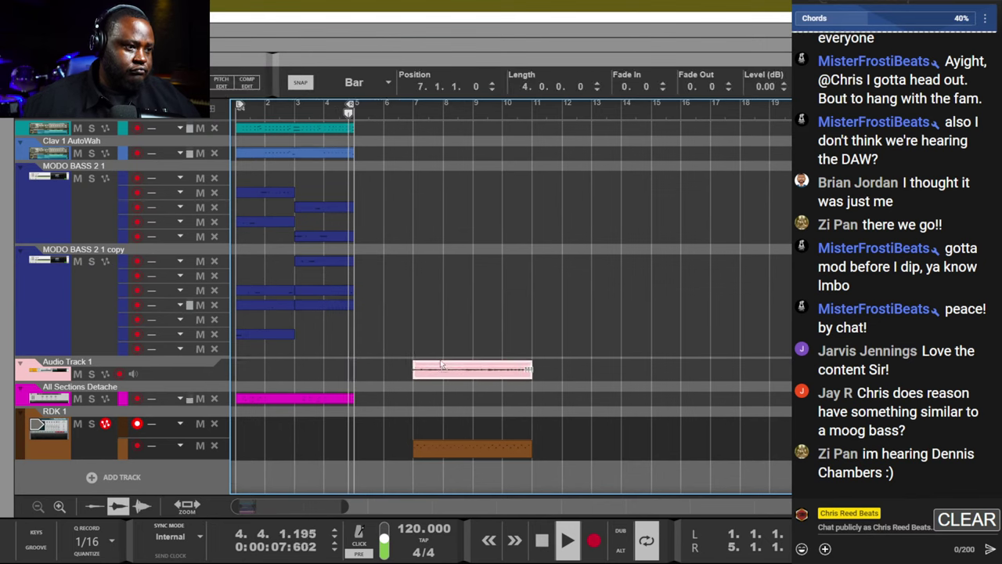
pyautogui.press('space')
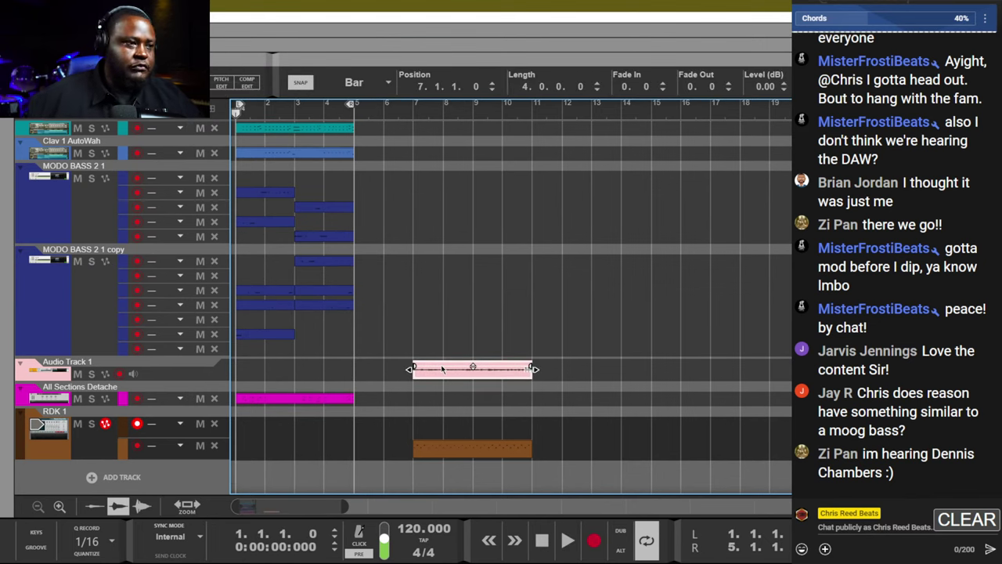
# Try recording a drum take over the loop with both MODO BASS tracks and RDK 1 soloed.
pyautogui.click(92, 262)
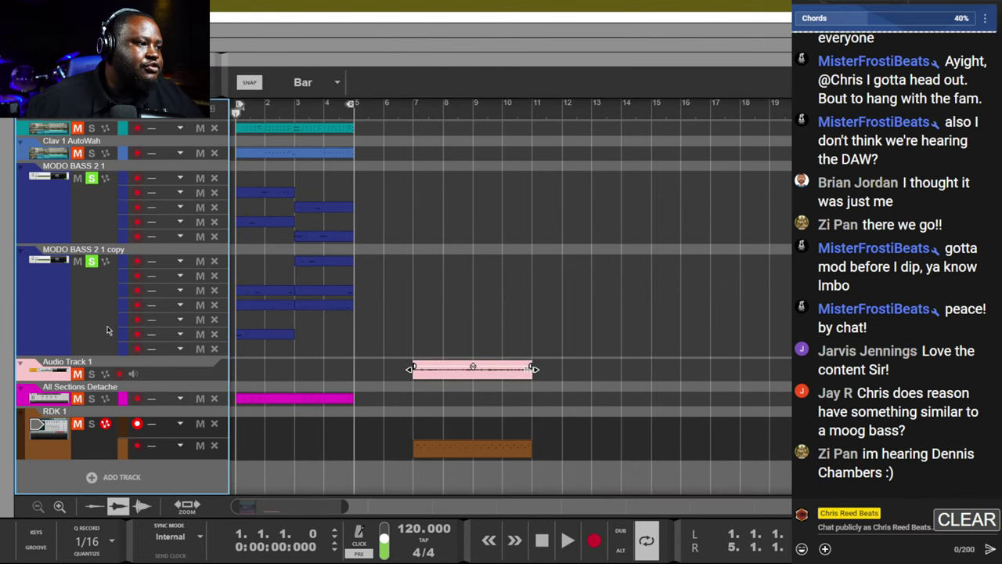
pyautogui.hotkey('ctrl', 'Return')
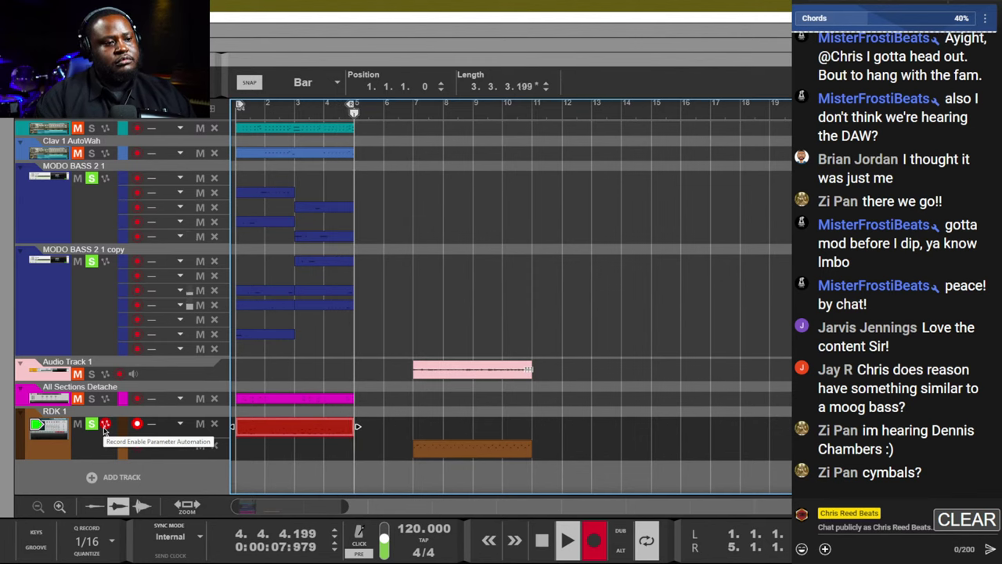
pyautogui.press('space')
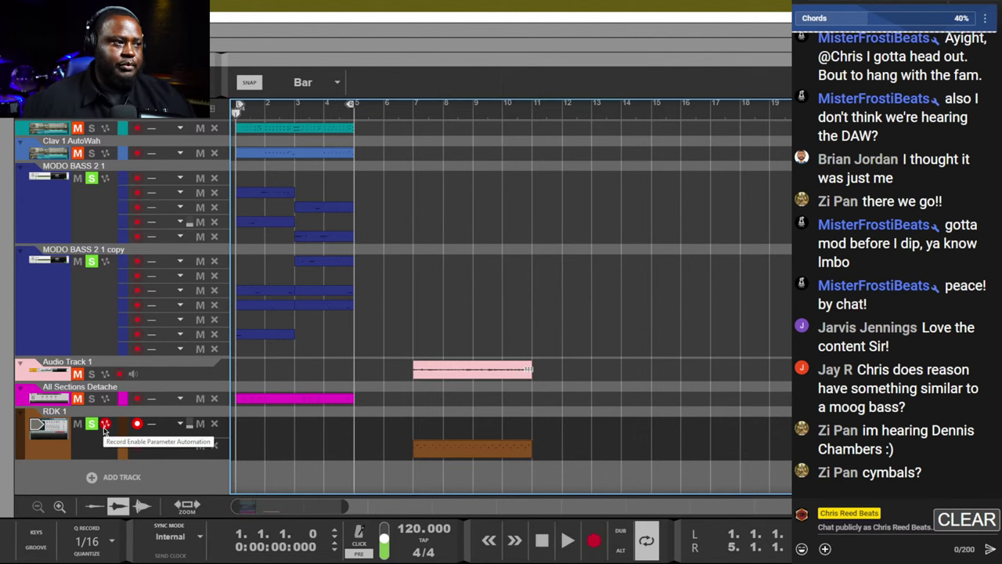
# Mute the Stage-73 V2 1 channel and its copy in the mixer during playback.
pyautogui.scroll(5, 243, 390)
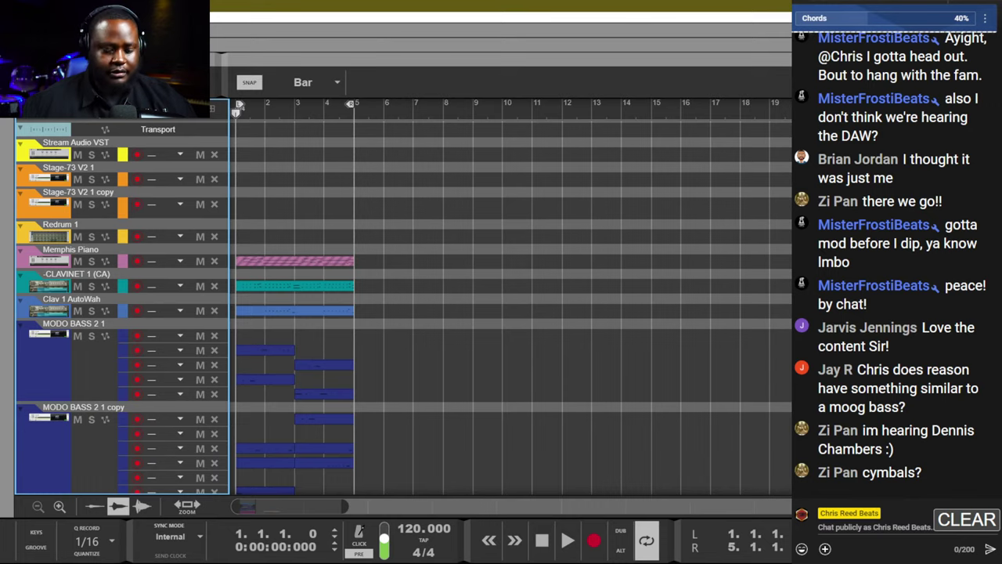
pyautogui.press('F5')
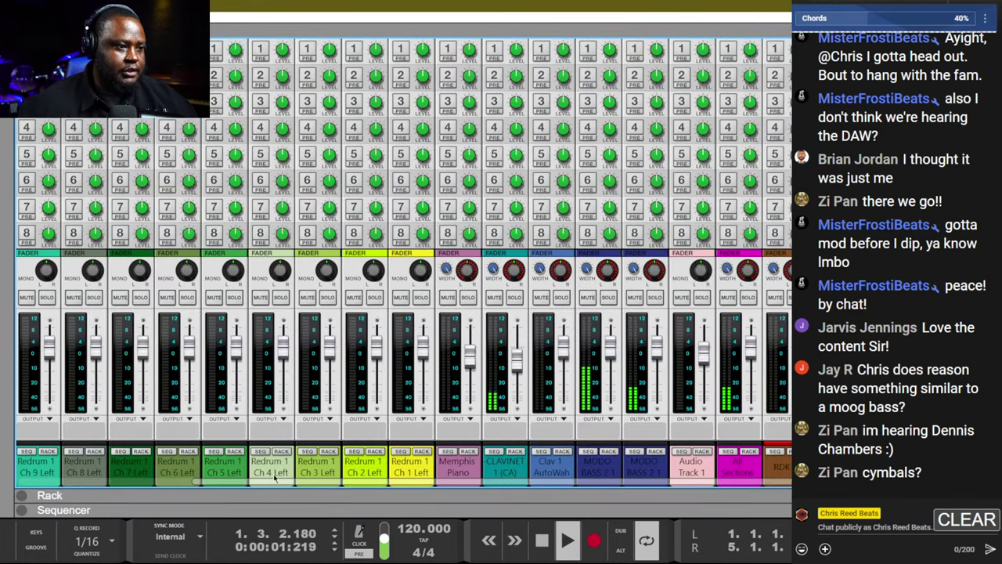
pyautogui.hscroll(-5, 96, 438)
pyautogui.click(40, 297)
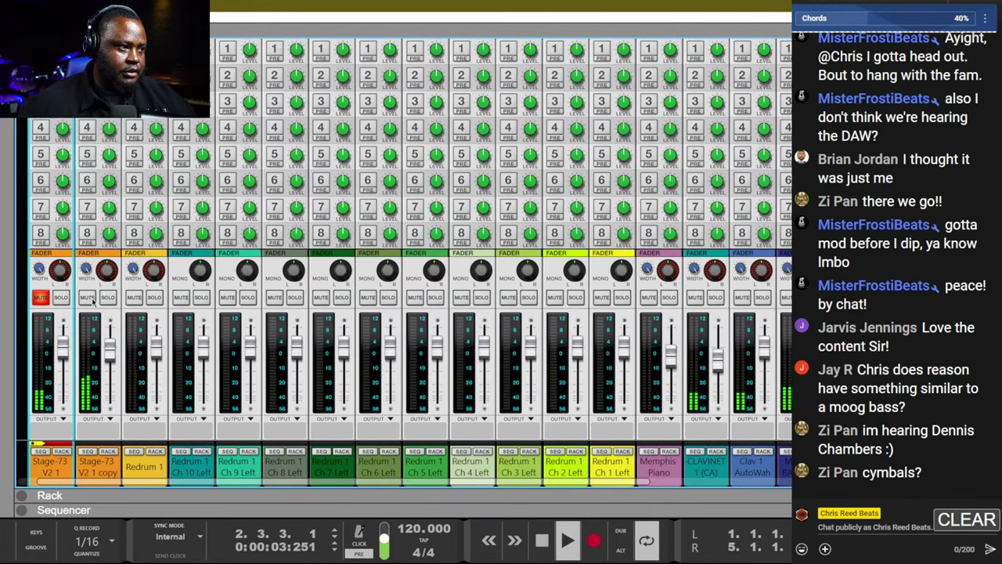
pyautogui.click(88, 297)
# Mute the All Sections Detache track and record a four-bar drum take on RDK 1 starting at bar 1.
pyautogui.press('F7')
pyautogui.scroll(-5, 90, 405)
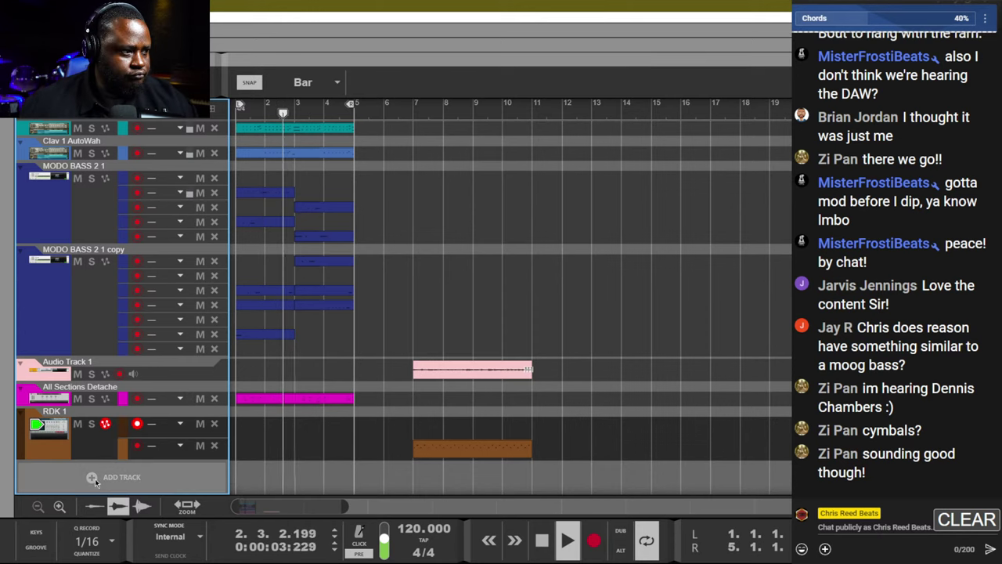
pyautogui.click(78, 399)
pyautogui.press('space')
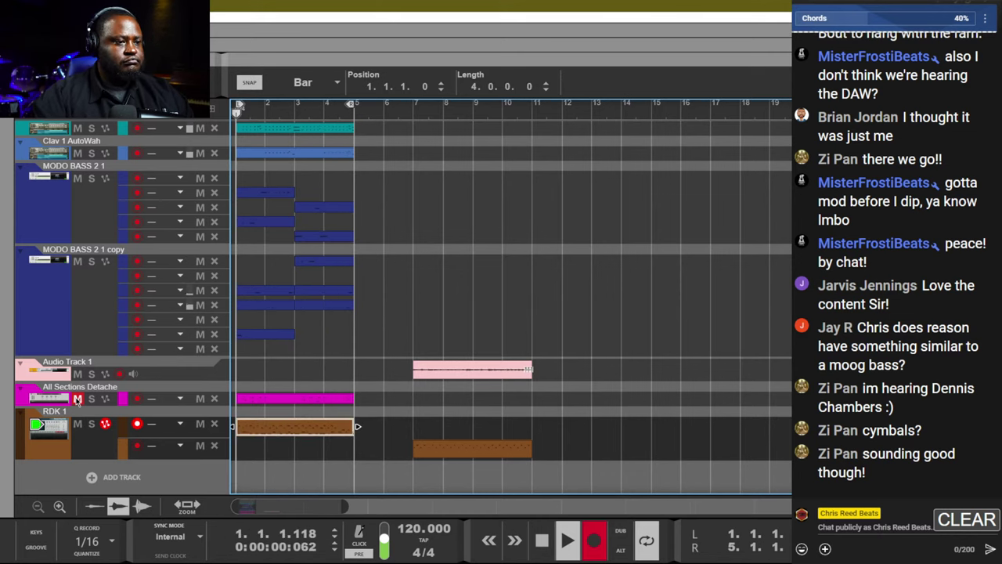
pyautogui.hotkey('ctrl', 'Return')
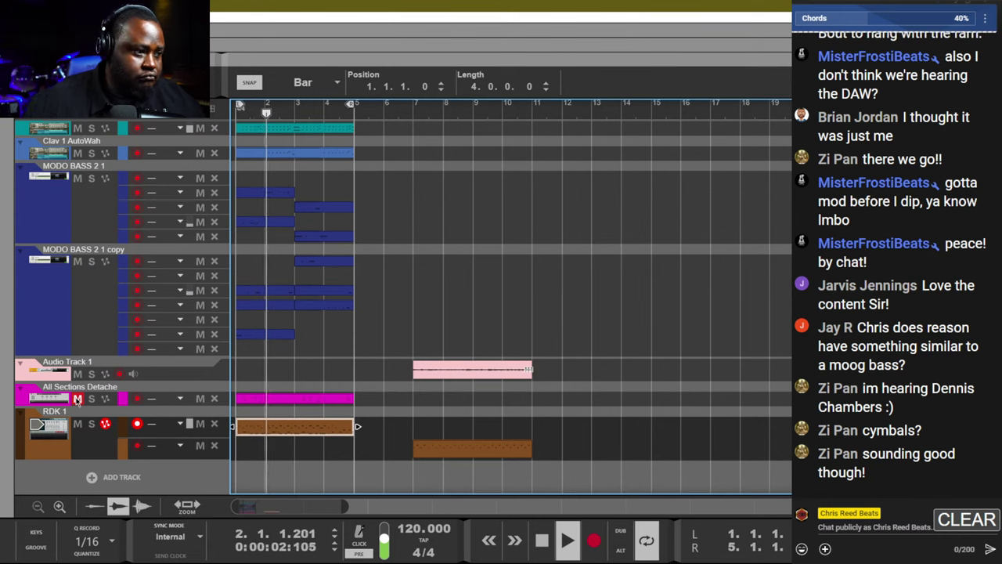
pyautogui.click(78, 399)
# Assign groove channel A, 1 – Straight, to the newly recorded RDK 1 note lane.
pyautogui.click(153, 424)
pyautogui.moveTo(226, 476)
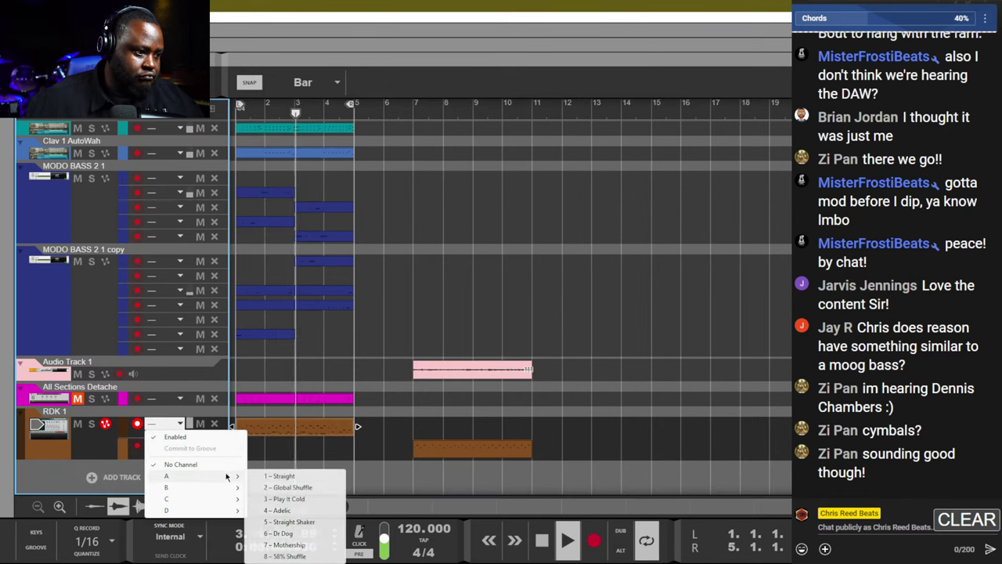
pyautogui.click(279, 476)
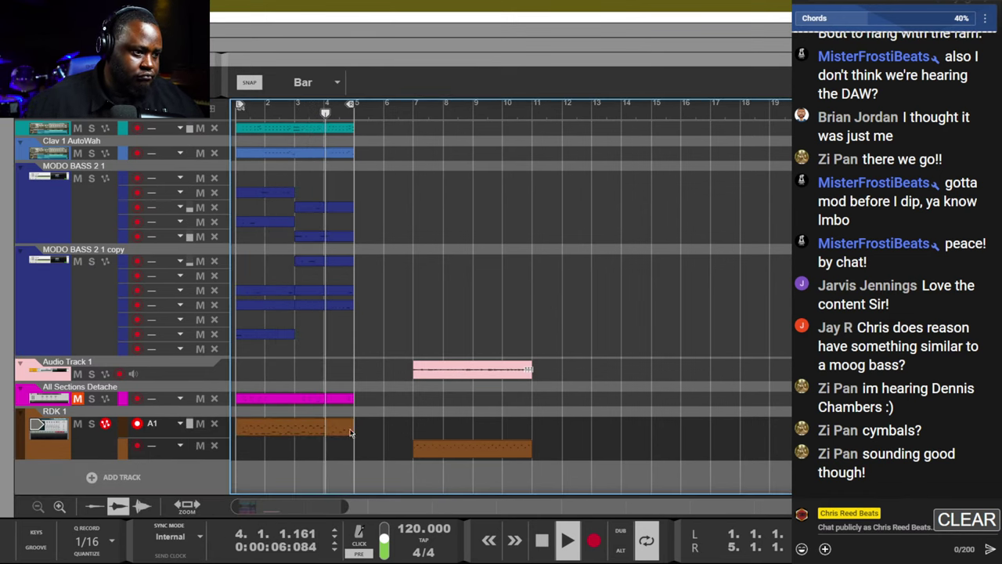
# Open the new RDK 1 clip and delete the stray drum notes around the start of bar 4.
pyautogui.doubleClick(343, 435)
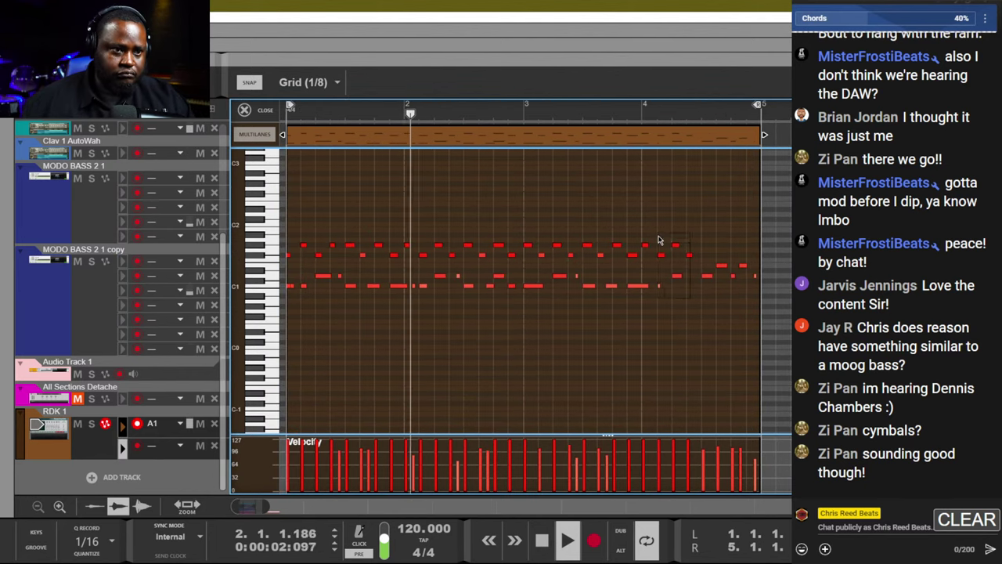
pyautogui.moveTo(660, 252); pyautogui.dragTo(653, 286)
pyautogui.click(667, 302)
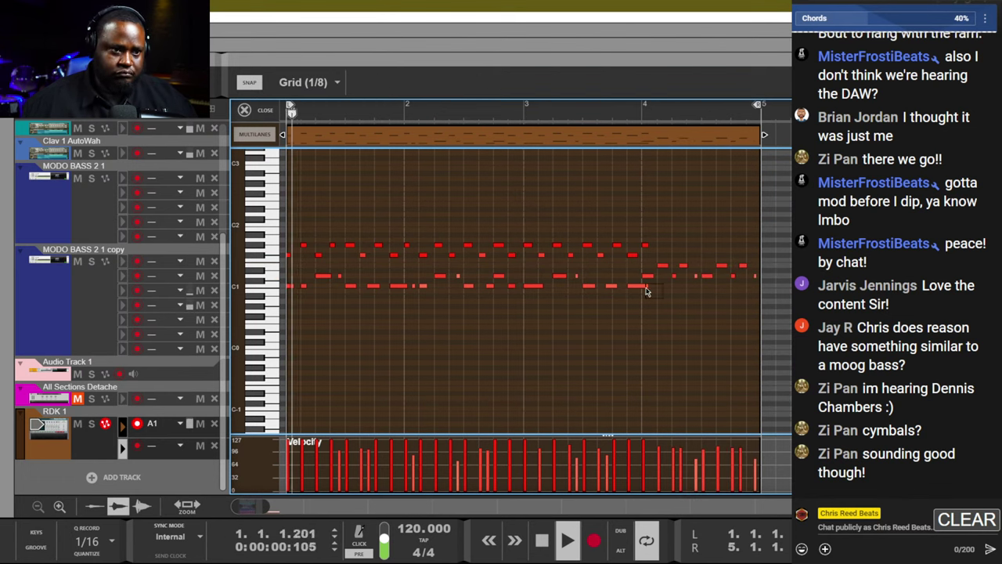
pyautogui.click(647, 288)
pyautogui.click(649, 346)
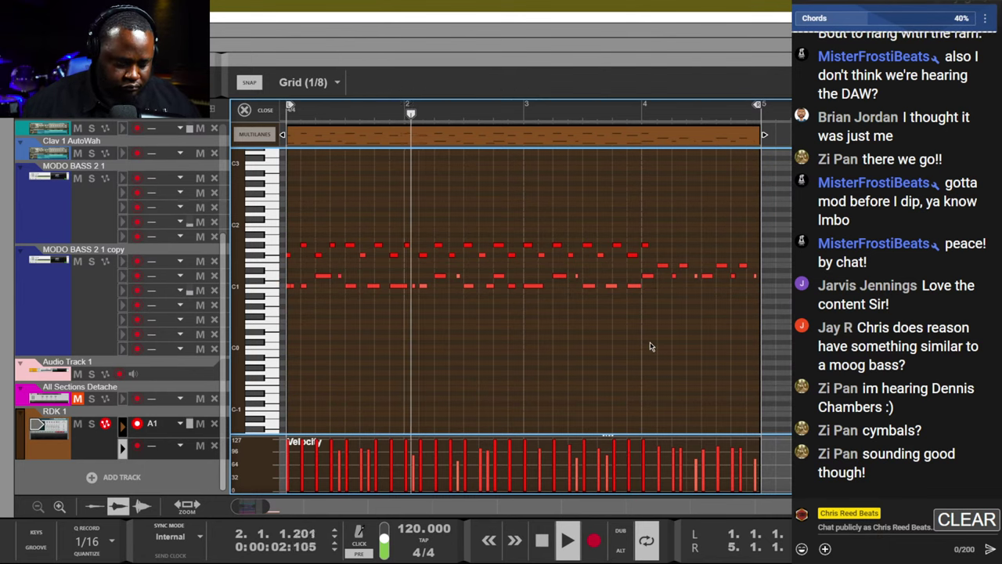
# Return to the arrangement and move the earlier RDK 1 drum clip from bar 7 to bar 1 beneath the new take.
pyautogui.hotkey('shift', 'Tab')
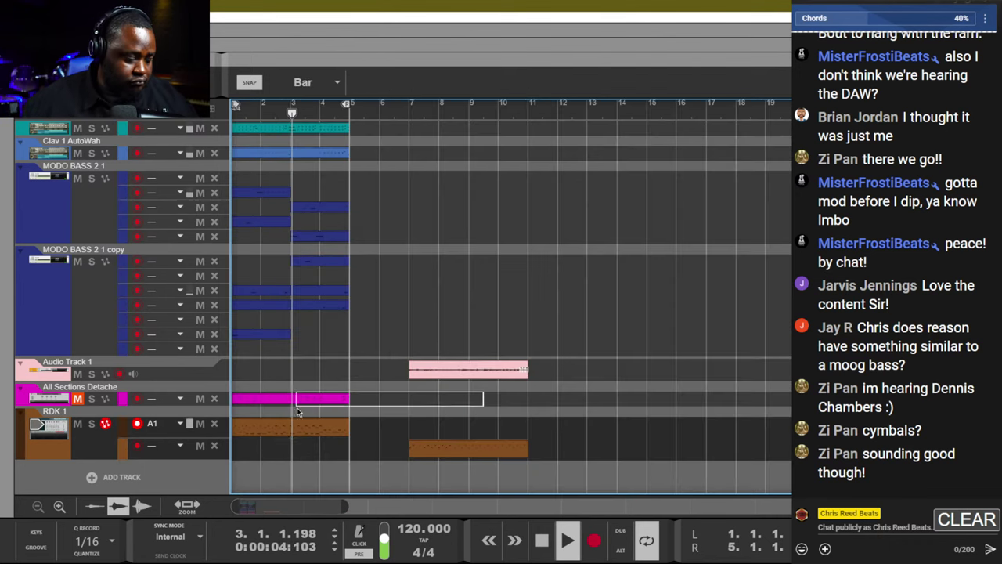
pyautogui.moveTo(297, 411); pyautogui.dragTo(297, 411)
pyautogui.click(419, 430)
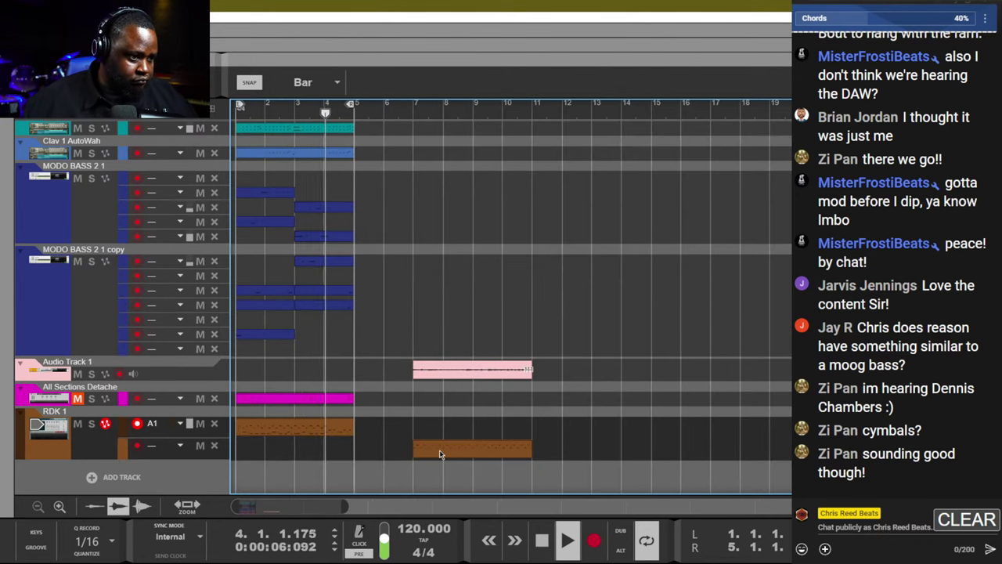
pyautogui.moveTo(439, 454); pyautogui.dragTo(262, 450)
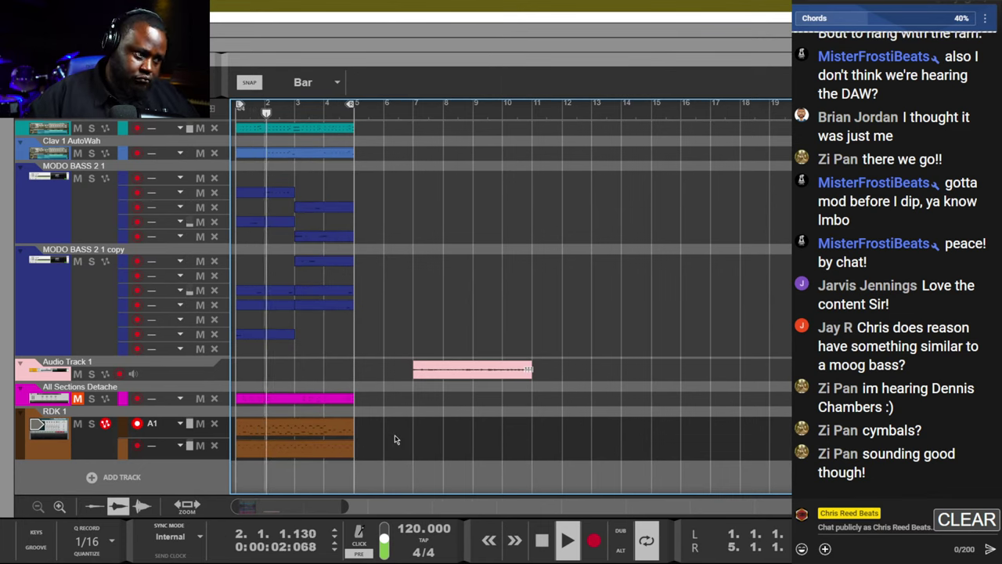
# Review the drum kit's ride and Crash 1 settings while the loop plays.
pyautogui.press('F6')
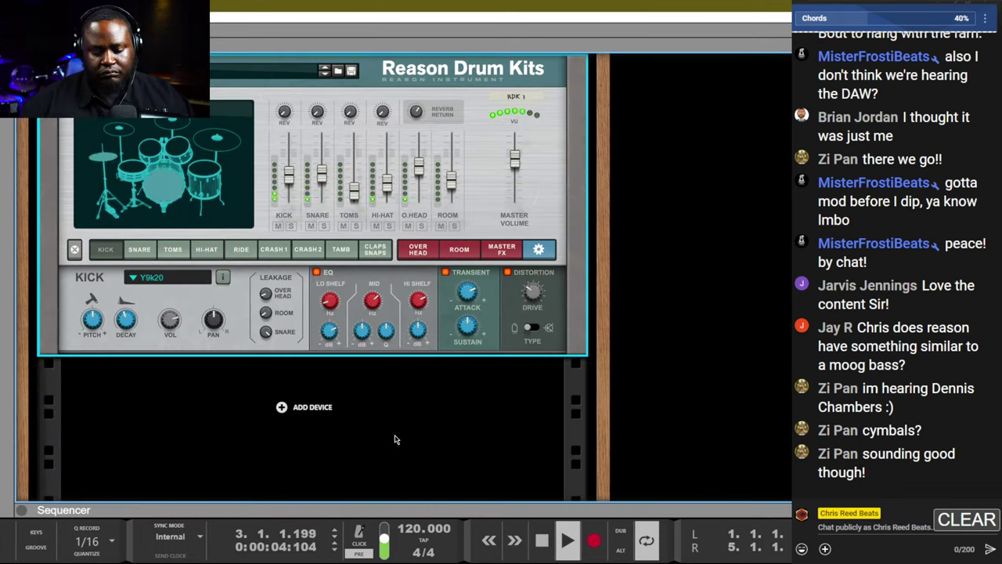
pyautogui.click(252, 254)
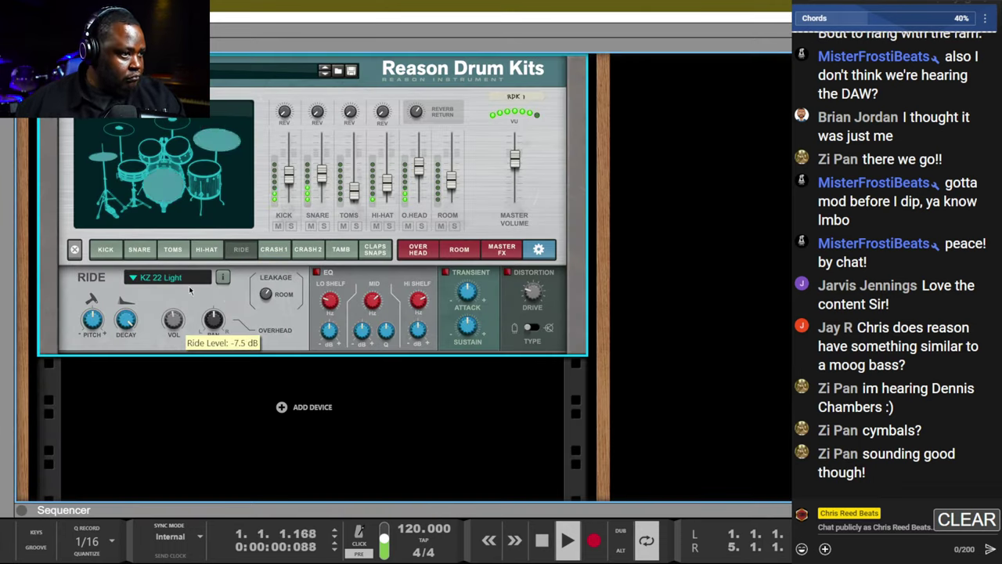
pyautogui.click(260, 254)
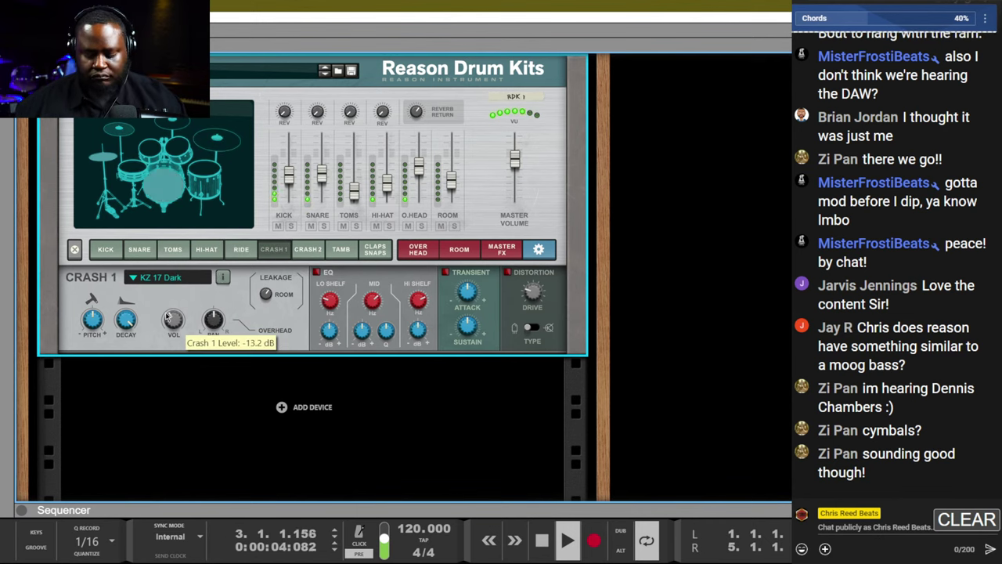
# Move the lower RDK 1 drum clip back out of the loop to start at bar 7 and briefly check playback.
pyautogui.press('F7')
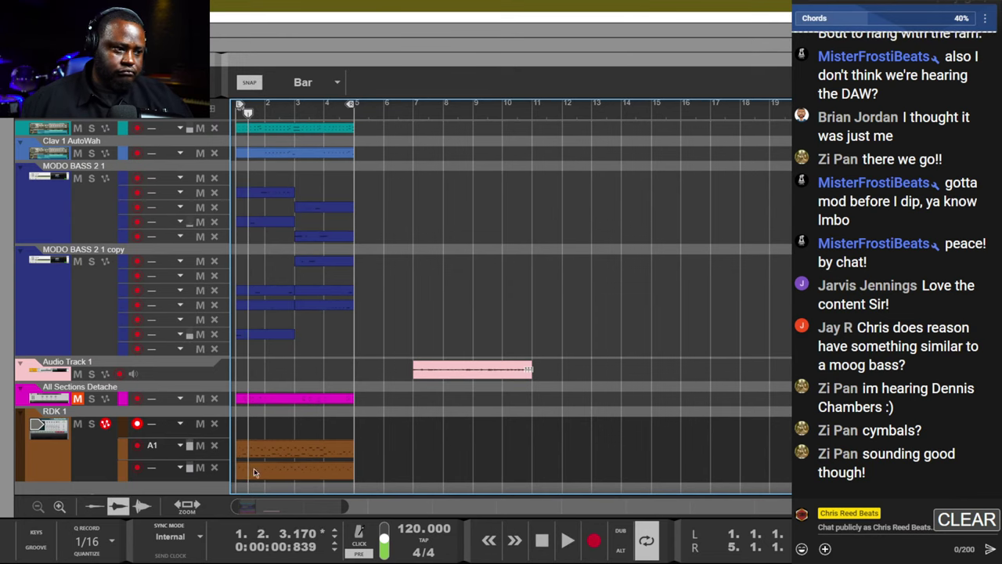
pyautogui.moveTo(254, 472); pyautogui.dragTo(431, 471)
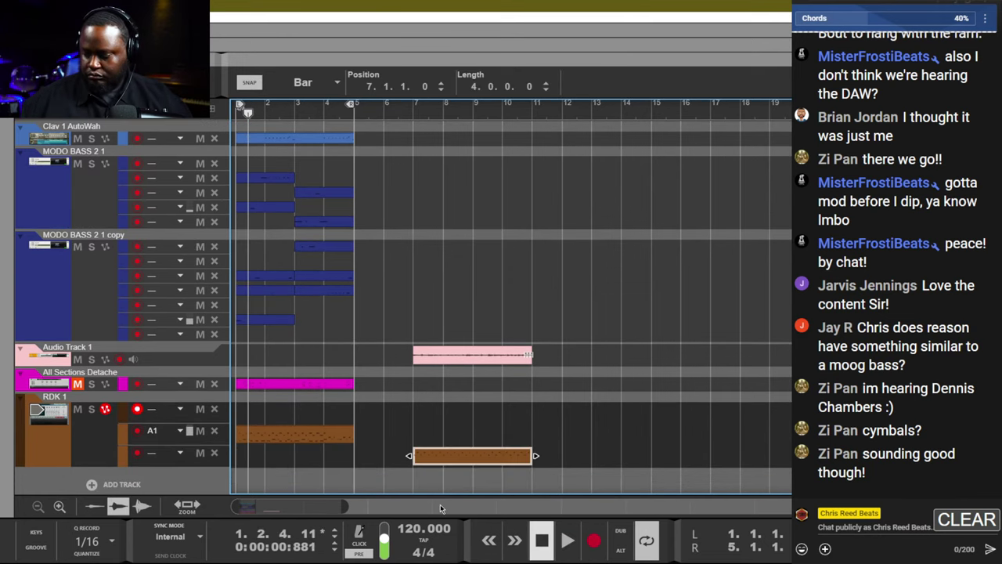
pyautogui.press('space')
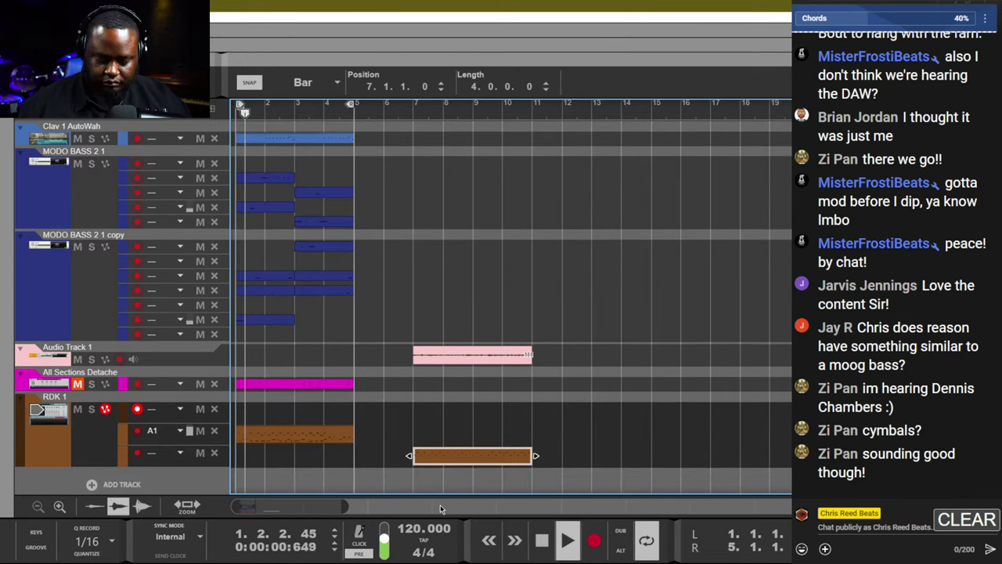
pyautogui.press('space')
# Lower the mixer levels of MODO BASS 2 1 and its copy slightly while the loop plays.
pyautogui.press('F5')
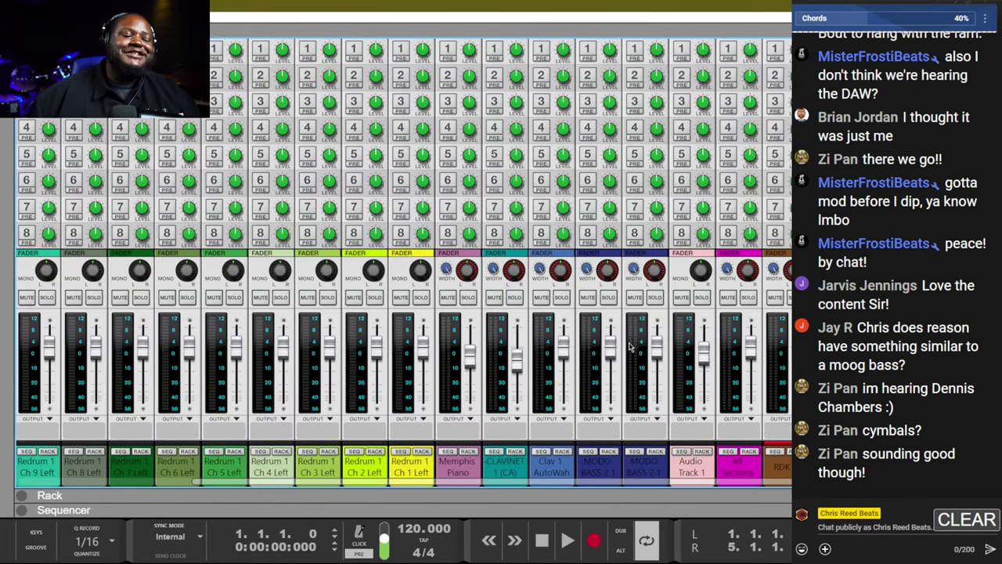
pyautogui.press('space')
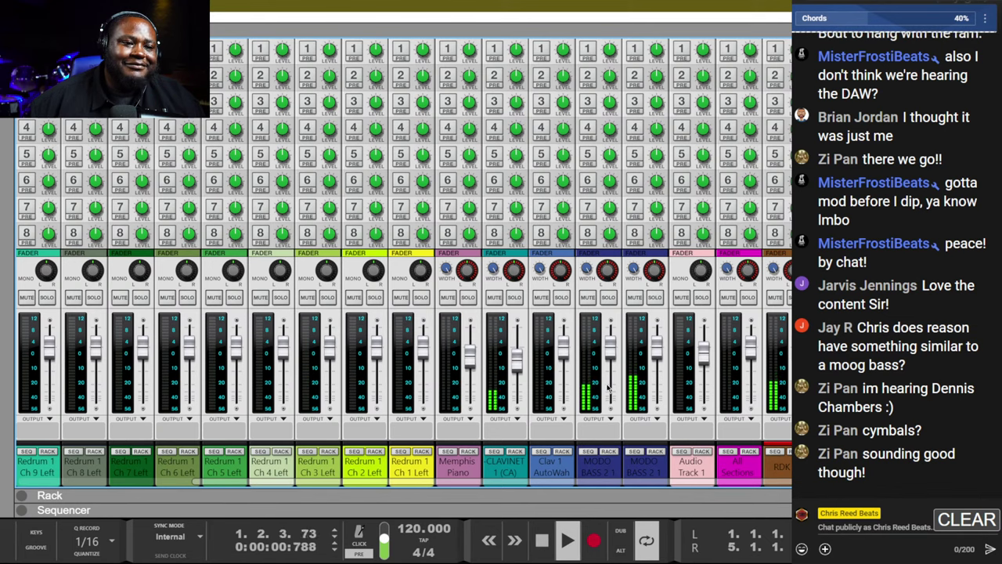
pyautogui.click(657, 353)
pyautogui.click(612, 356)
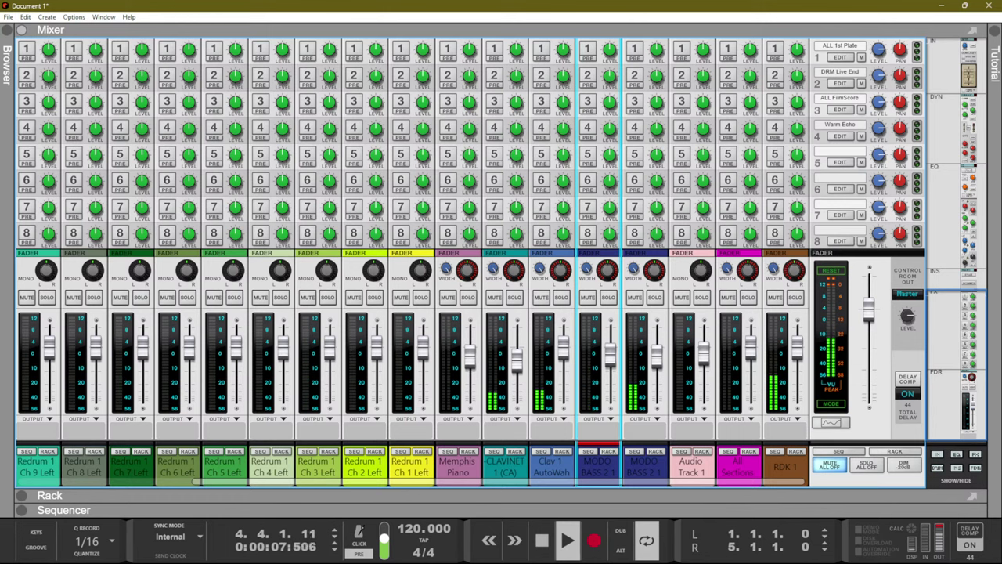
# In the RDK 1 drum clip, replace the short notes on bar 4's second beat with a copy of the first beat's lower notes.
pyautogui.click(681, 494)
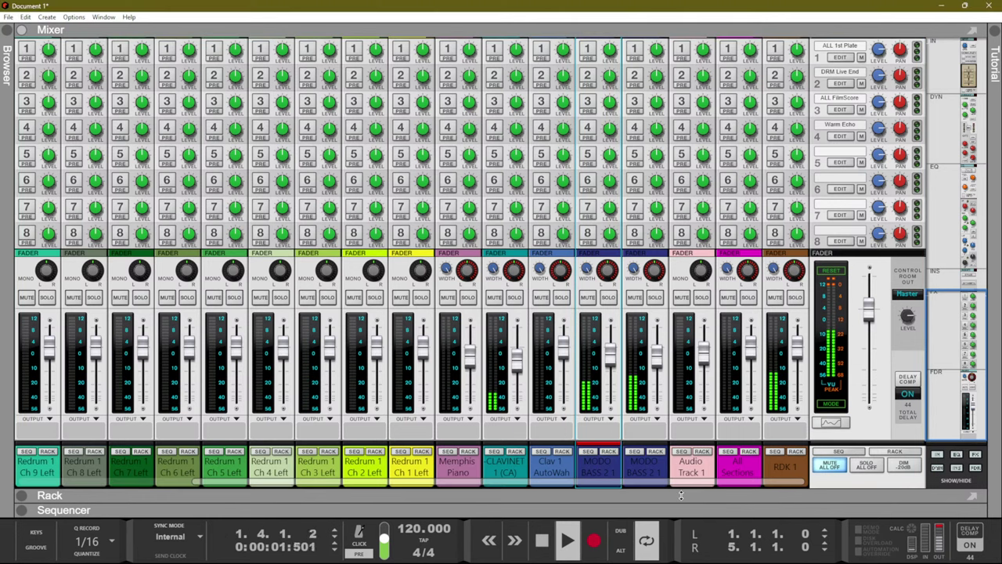
pyautogui.press('F7')
pyautogui.doubleClick(313, 436)
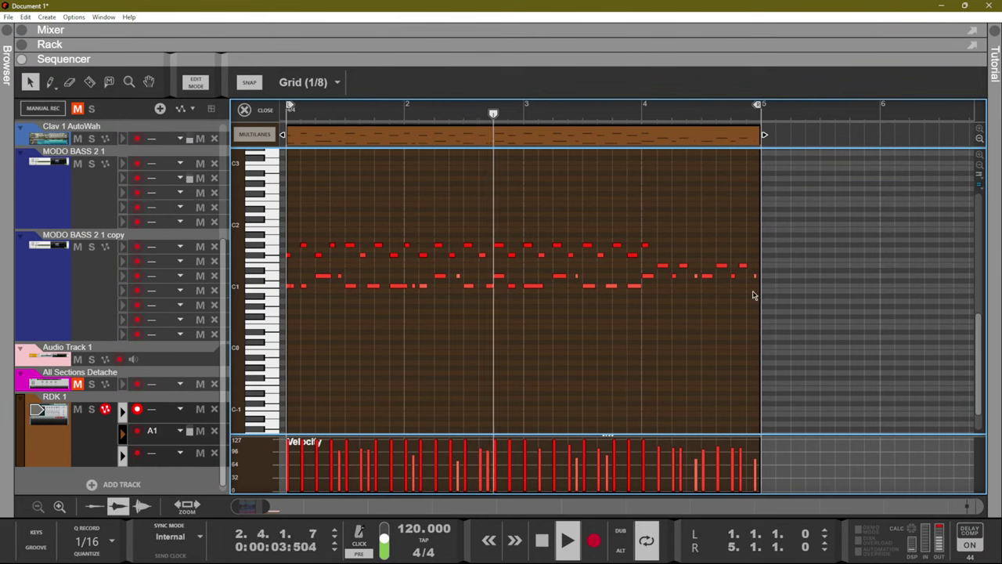
pyautogui.click(674, 276)
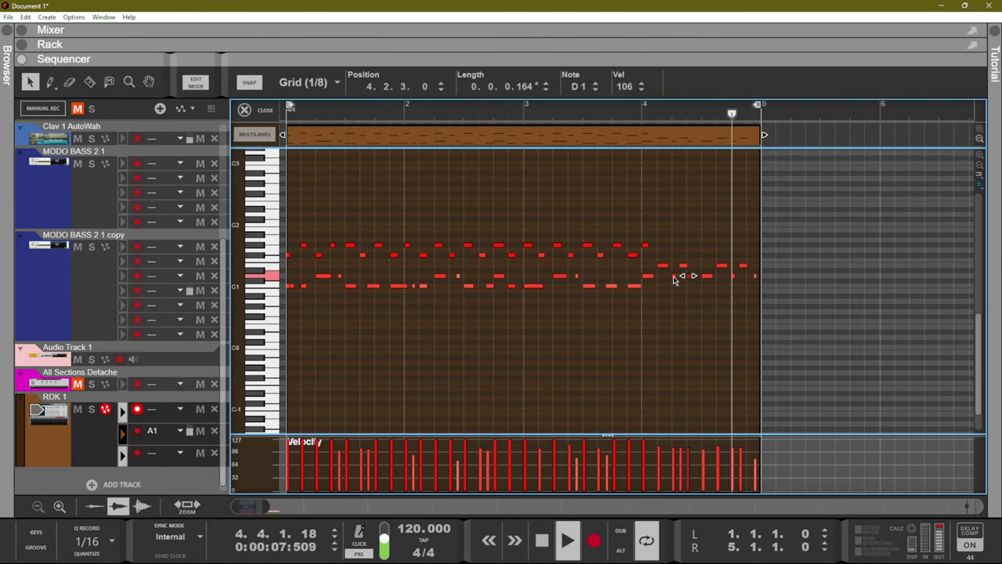
pyautogui.click(686, 293)
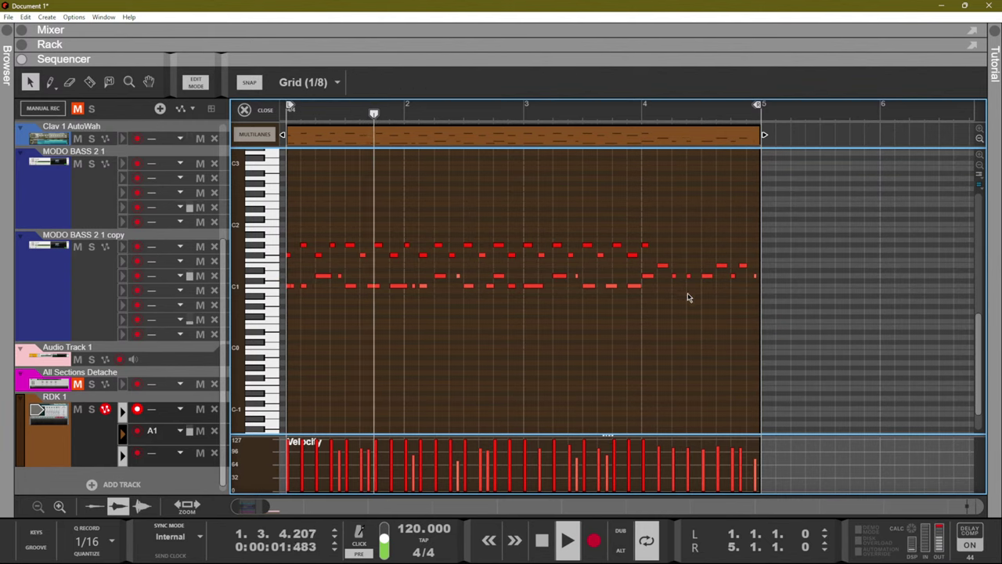
pyautogui.moveTo(679, 283); pyautogui.dragTo(665, 265)
pyautogui.press('Delete')
pyautogui.hotkey('ctrl', 'z')
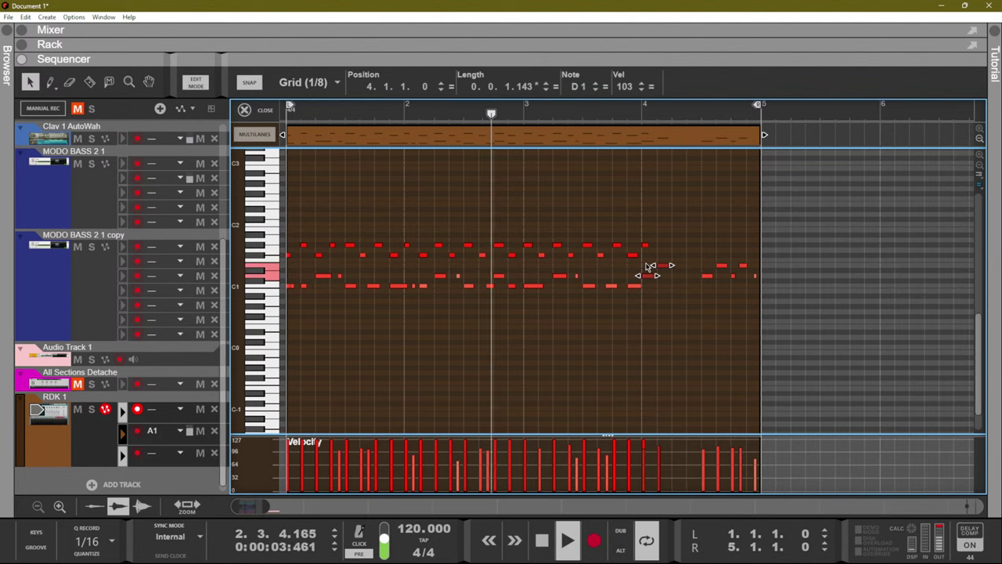
pyautogui.click(638, 327)
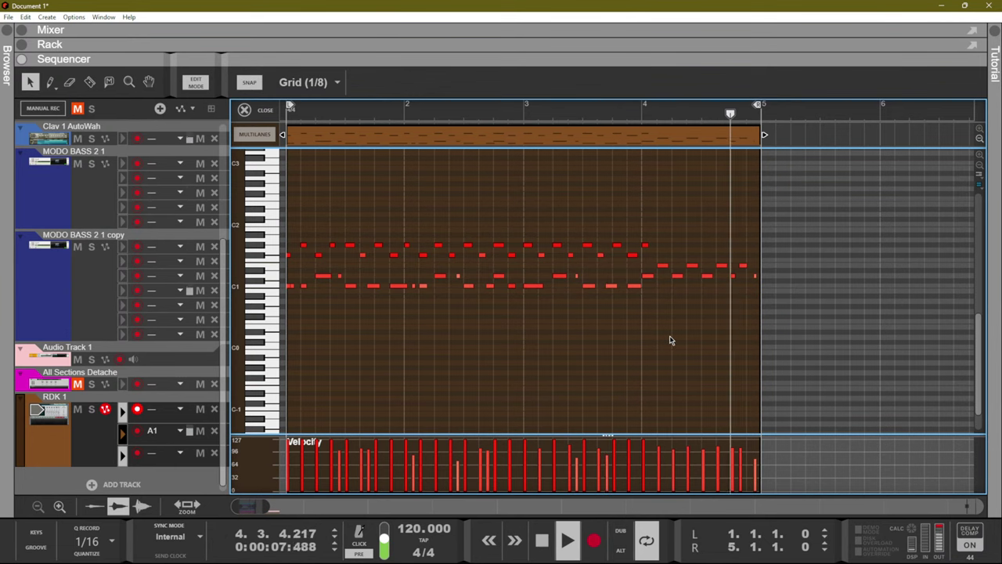
pyautogui.hotkey('ctrl', 'e')
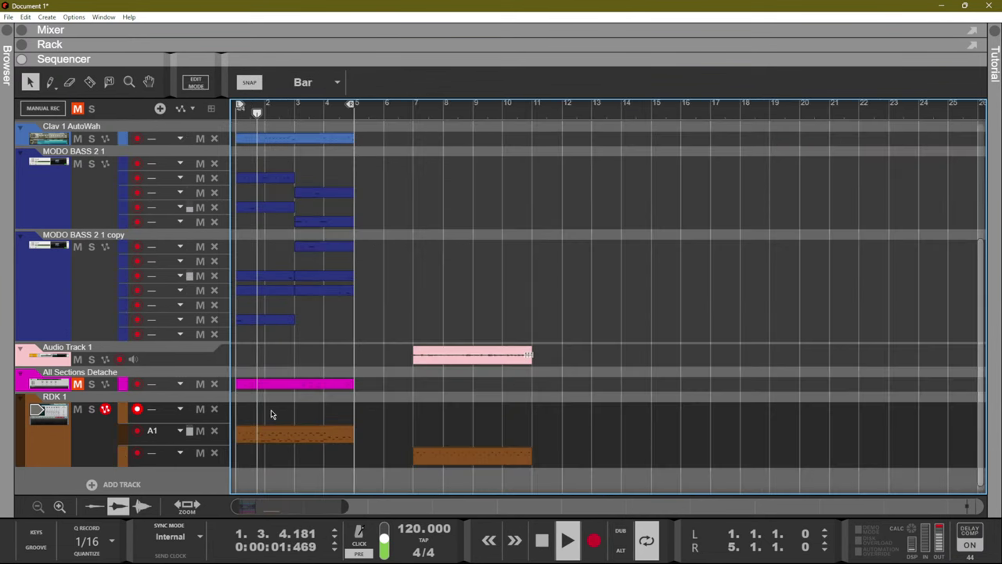
# Review the Reason Drum Kits kick settings while the loop plays, then return to the arrangement.
pyautogui.press('F6')
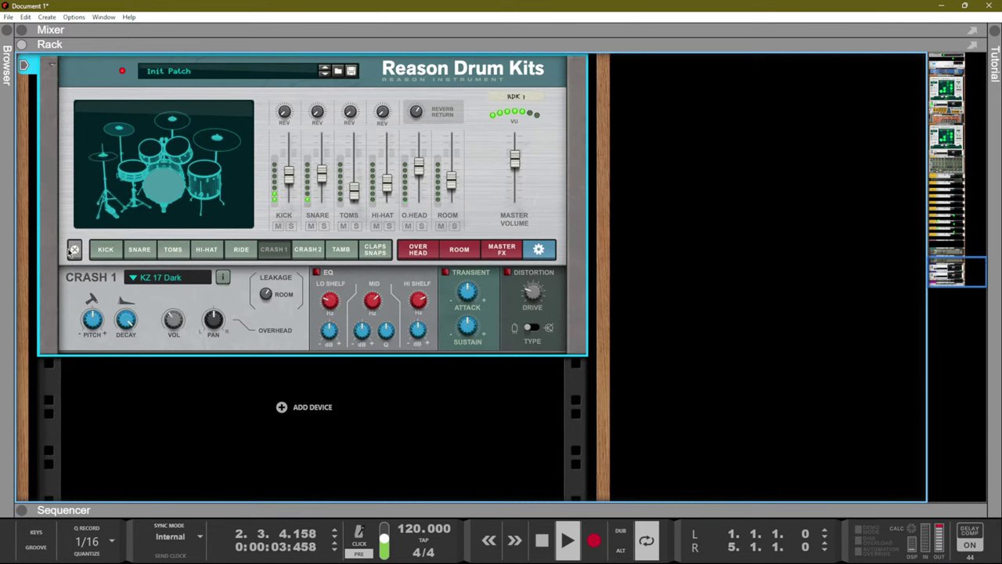
pyautogui.click(104, 249)
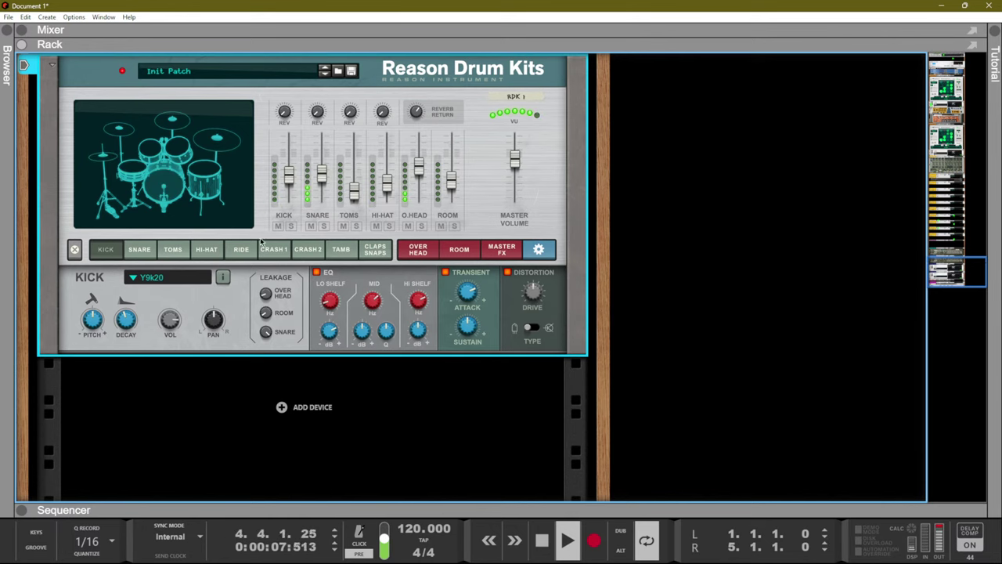
pyautogui.press('F7')
pyautogui.scroll(5, 271, 253)
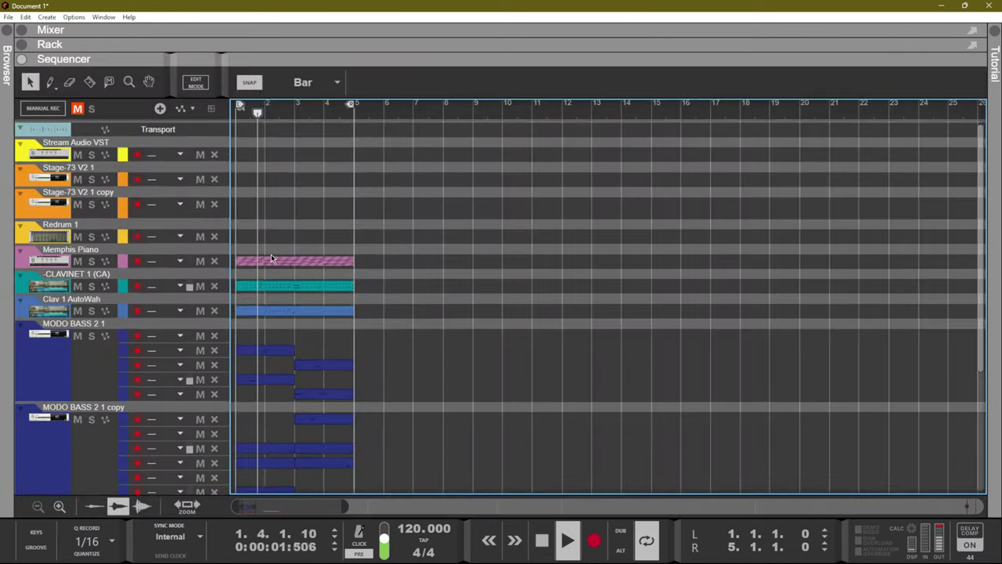
# Solo Clav 1 AutoWah briefly in the mixer, adjust the panning of both clavinet channels and lower Clav 1 AutoWah's level.
pyautogui.press('F7')
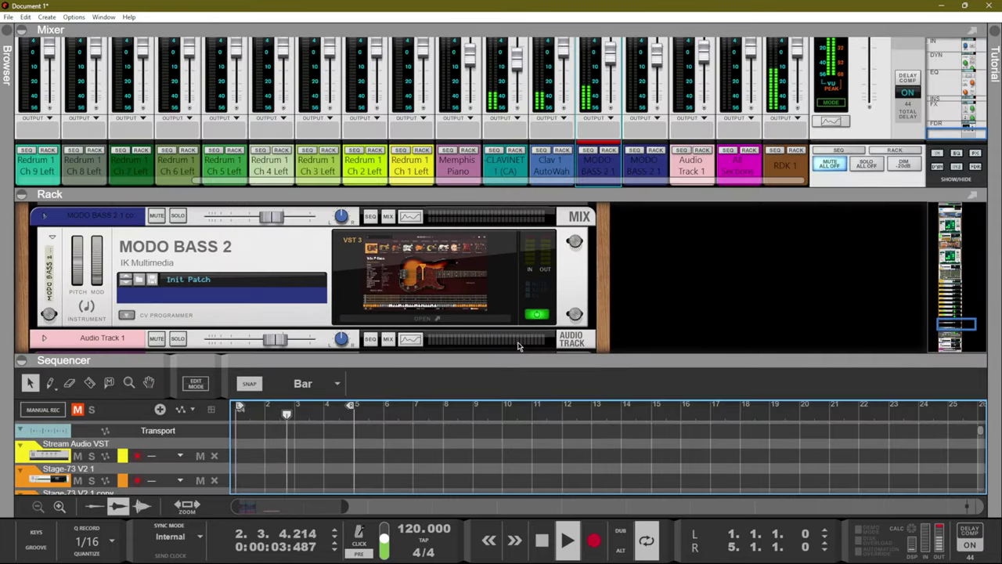
pyautogui.press('F6')
pyautogui.press('F5')
pyautogui.scroll(-3, 516, 341)
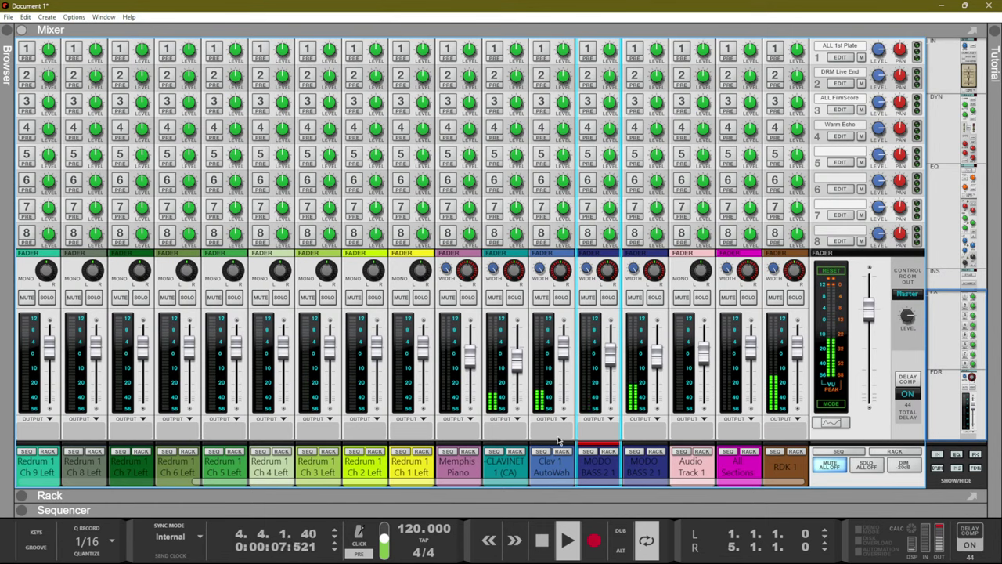
pyautogui.click(562, 298)
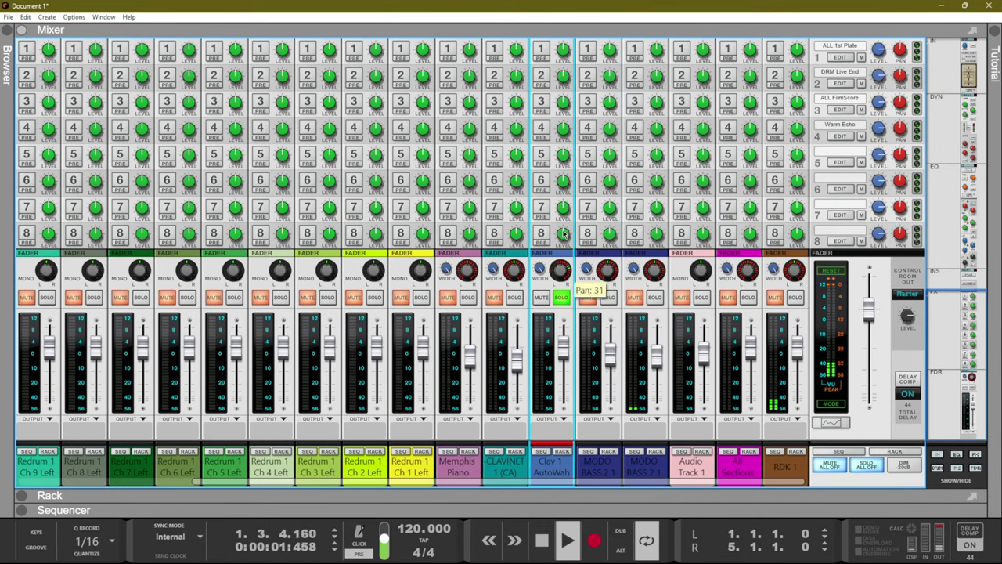
pyautogui.press('Up')
pyautogui.moveTo(558, 348); pyautogui.dragTo(564, 368)
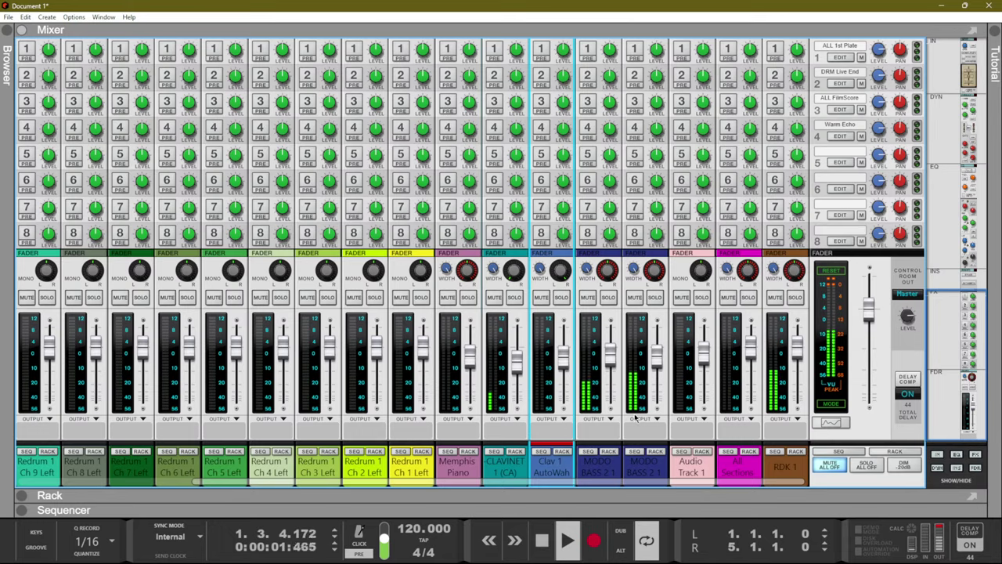
# Unmute the Memphis Piano clip in the arrangement and adjust the panning of its mixer channel.
pyautogui.press('F7')
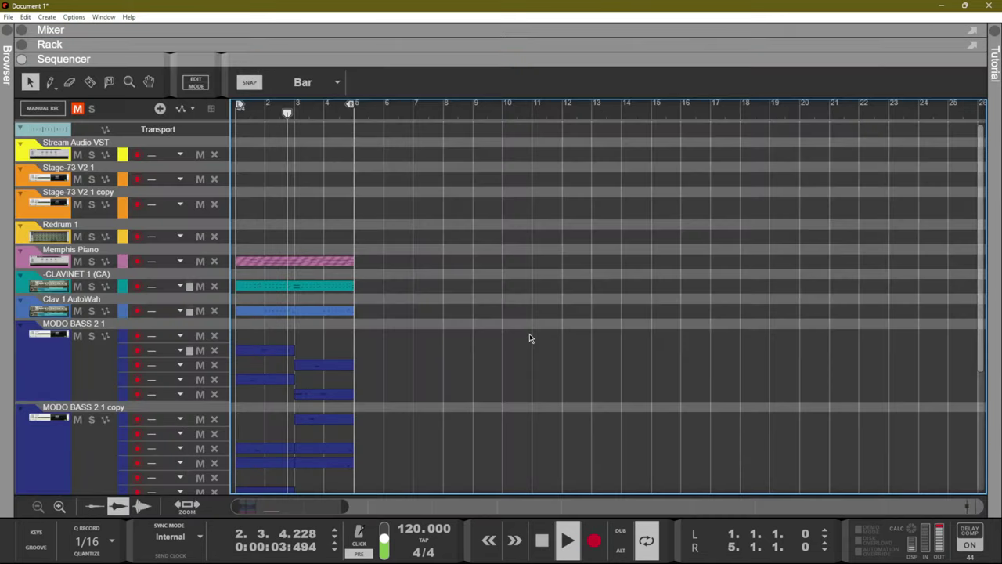
pyautogui.scroll(-5, 336, 309)
pyautogui.scroll(5, 337, 309)
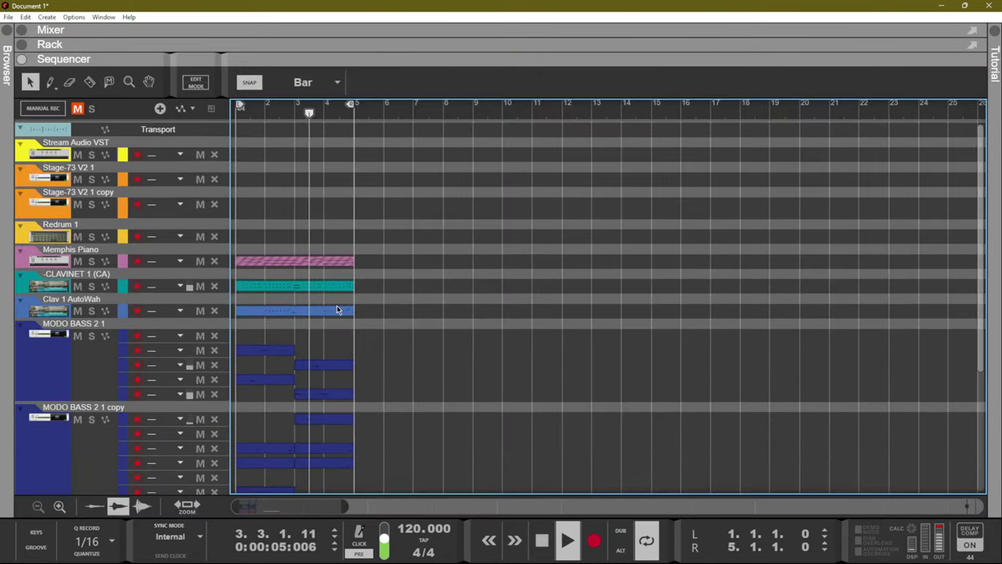
pyautogui.click(338, 260)
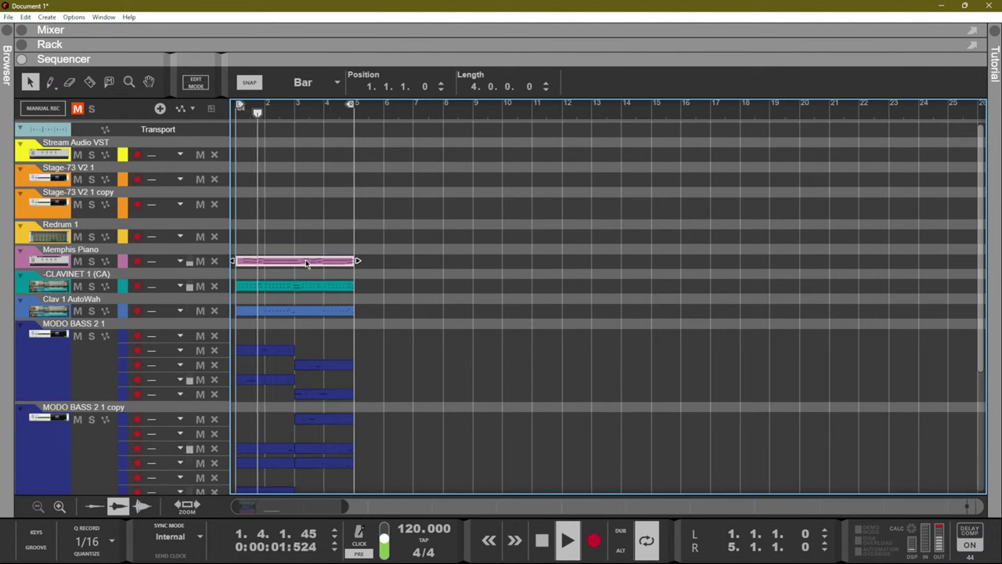
pyautogui.press('F5')
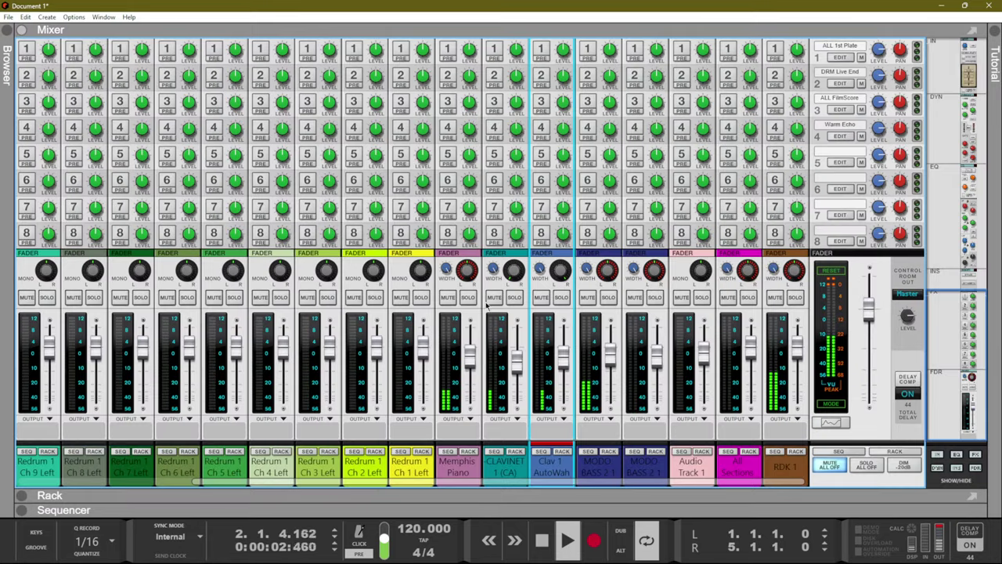
pyautogui.click(465, 267)
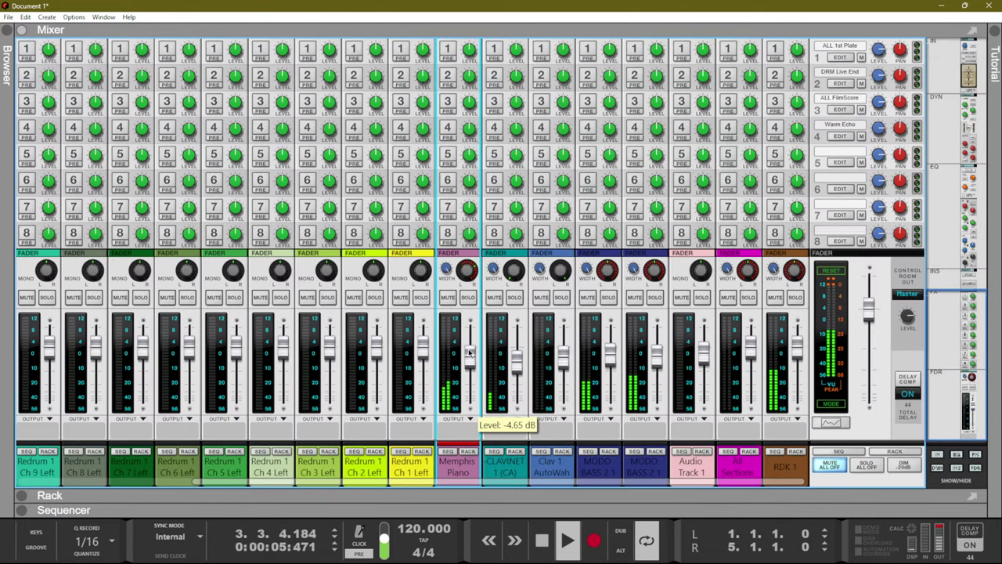
# Unmute the All Sections Detache strings track and check the balance in the mixer.
pyautogui.press('F7')
pyautogui.scroll(-5, 439, 430)
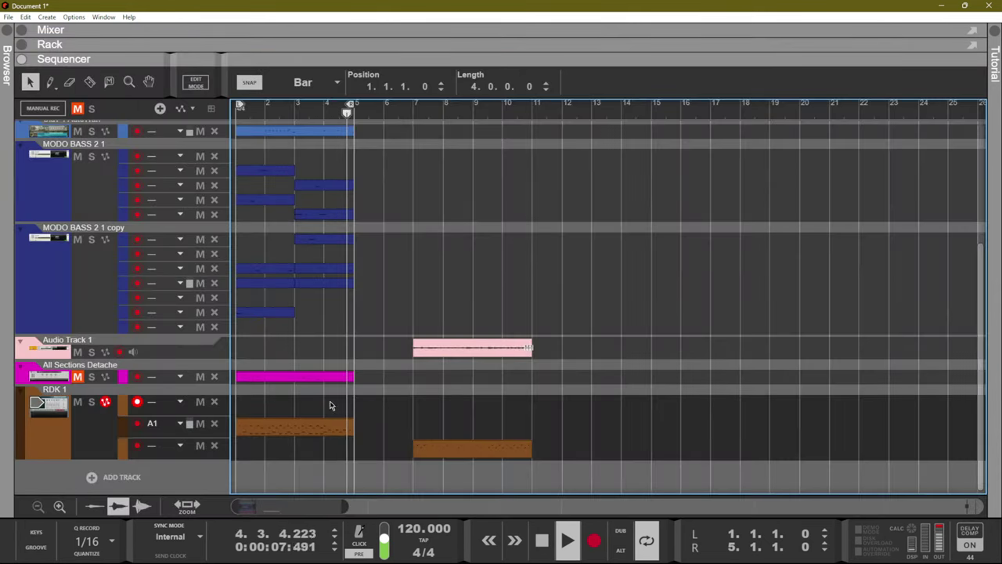
pyautogui.click(77, 377)
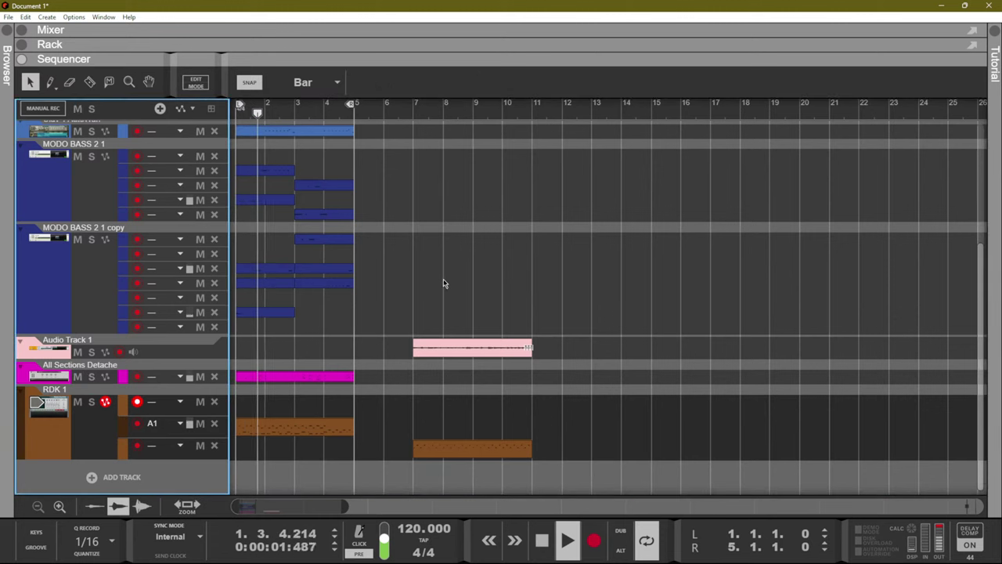
pyautogui.press('F5')
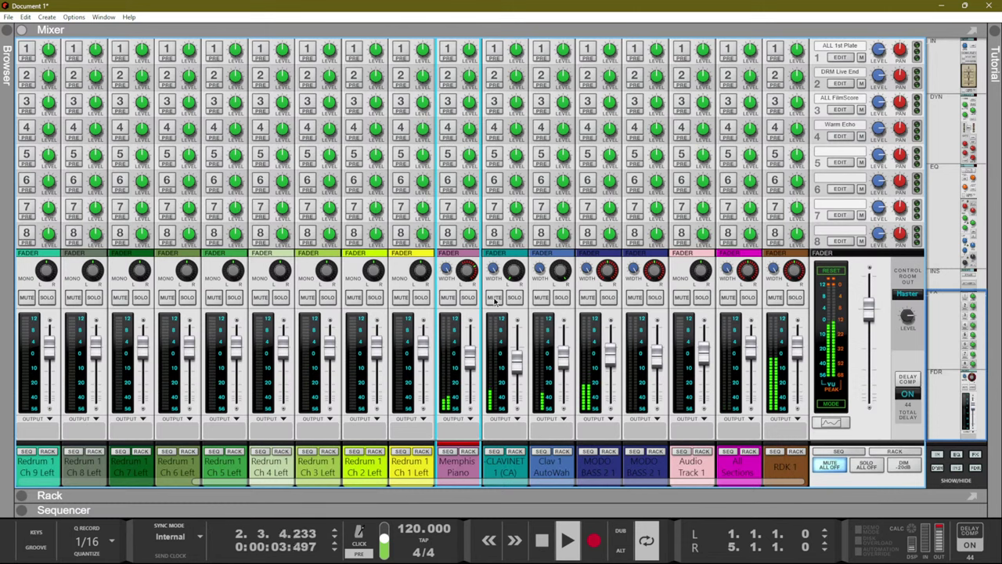
# Unmute the Stage-73 V2 1 channel and its copy, and make the Stage-73 V2 1 copy track active for live playing.
pyautogui.press('F7')
pyautogui.scroll(5, 293, 246)
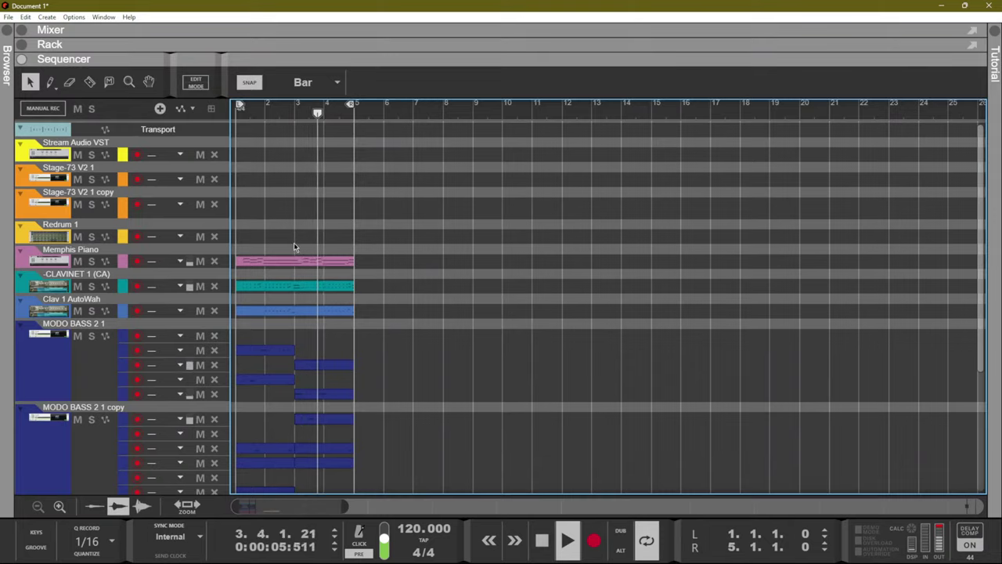
pyautogui.press('F5')
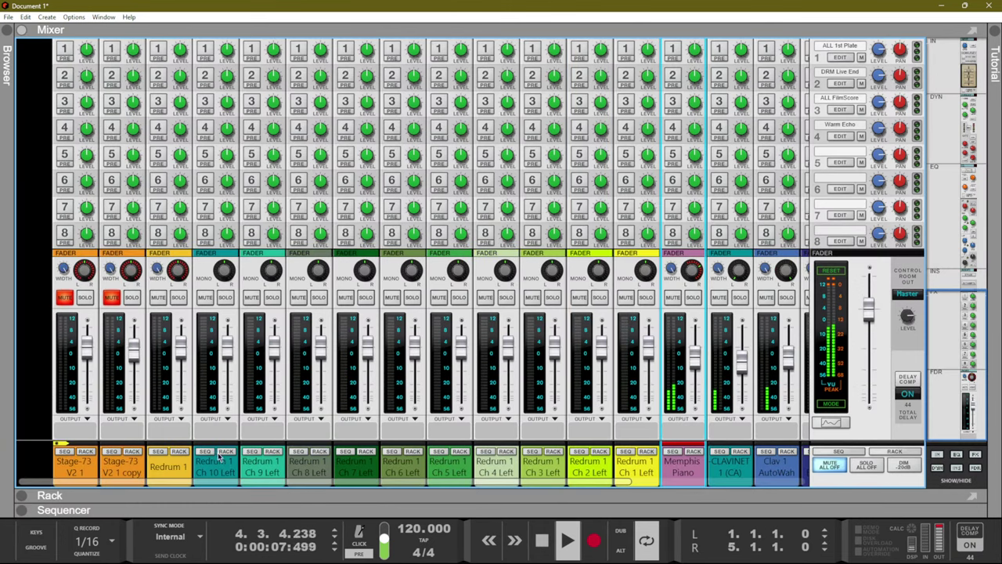
pyautogui.click(64, 298)
pyautogui.click(110, 299)
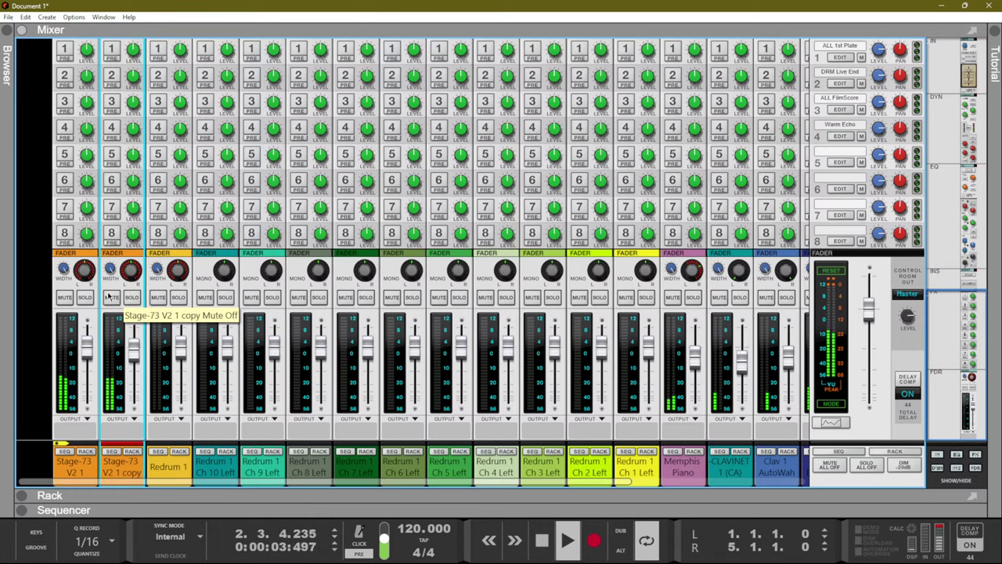
pyautogui.press('F7')
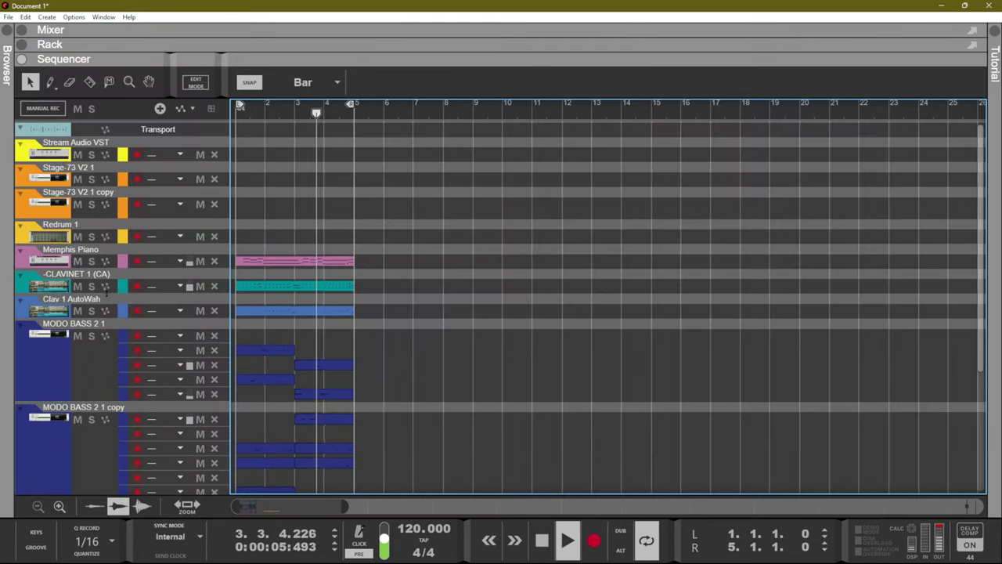
pyautogui.click(133, 203)
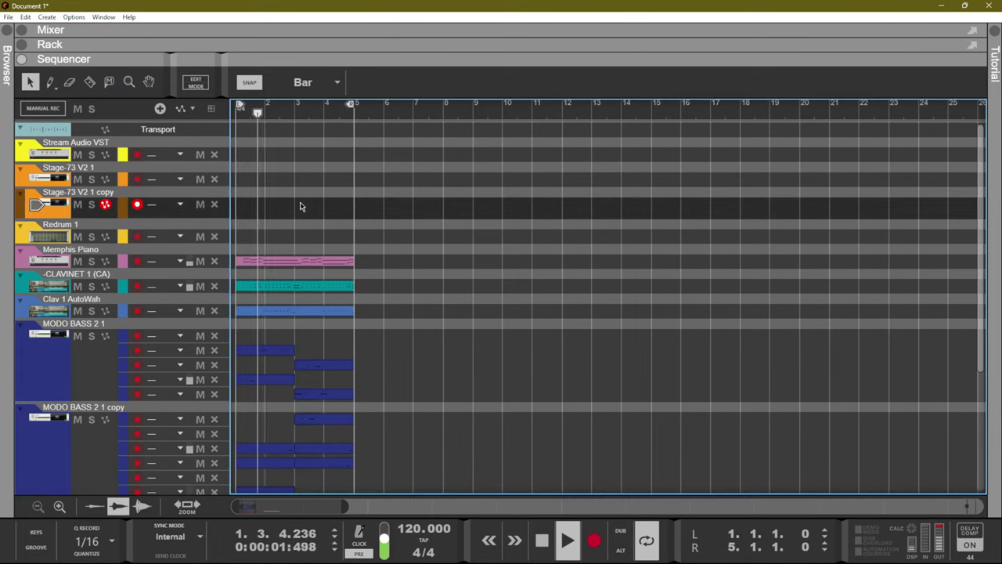
# Move the Audio Track 1 clip from bar 7 to bar 1 and delete the unused RDK 1 clip at bar 7.
pyautogui.scroll(-5, 300, 205)
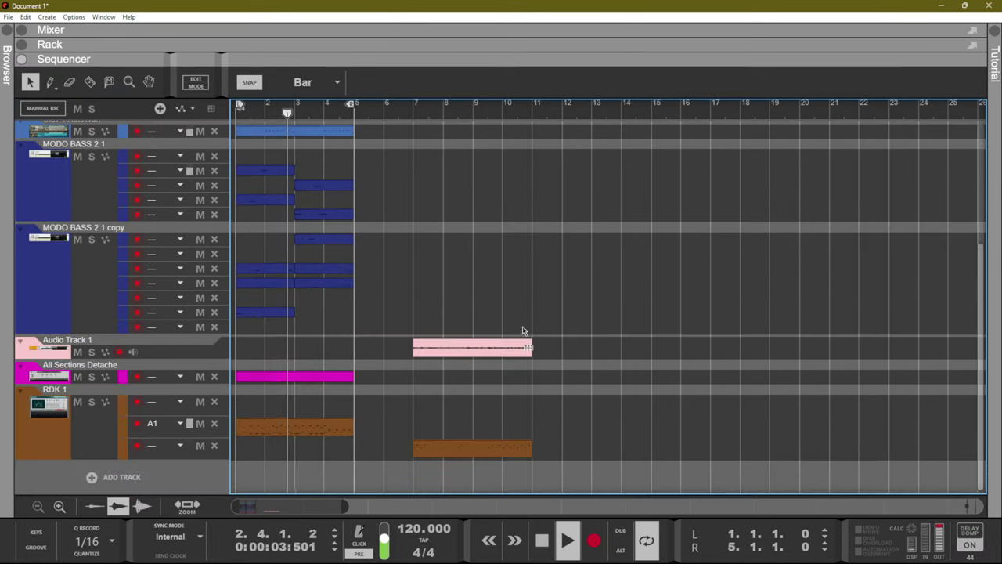
pyautogui.moveTo(537, 306); pyautogui.dragTo(412, 458)
pyautogui.click(441, 346)
pyautogui.moveTo(440, 347); pyautogui.dragTo(145, 345)
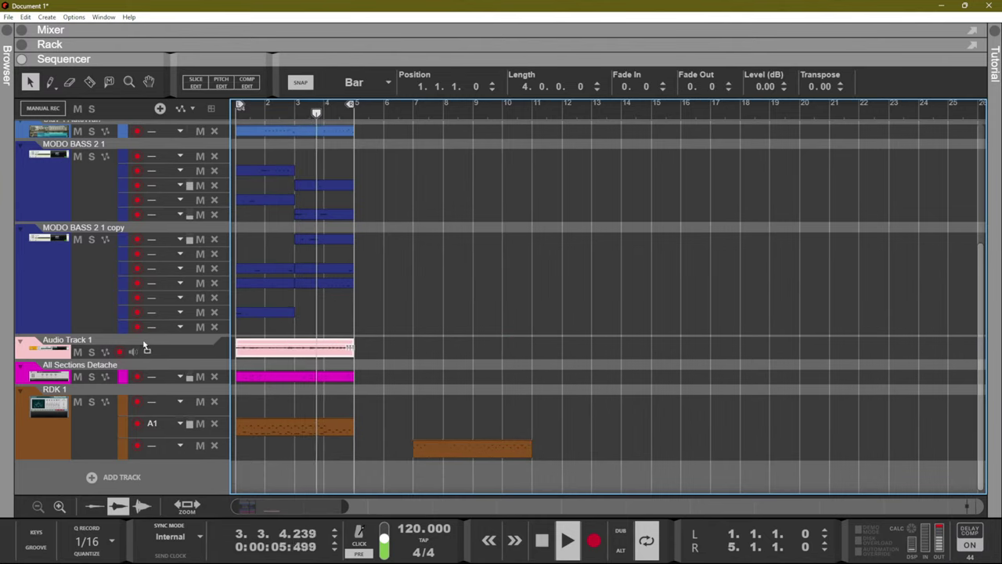
pyautogui.moveTo(642, 416); pyautogui.dragTo(427, 463)
pyautogui.press('Delete')
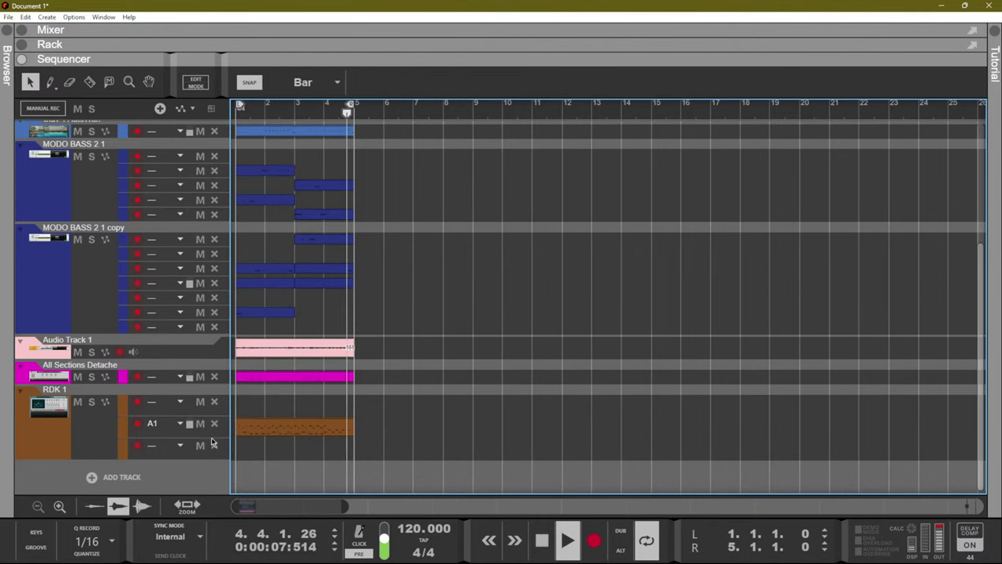
# Record an additional RDK 1 drum take over the four-bar loop on the empty upper note lane and play it back.
pyautogui.click(129, 427)
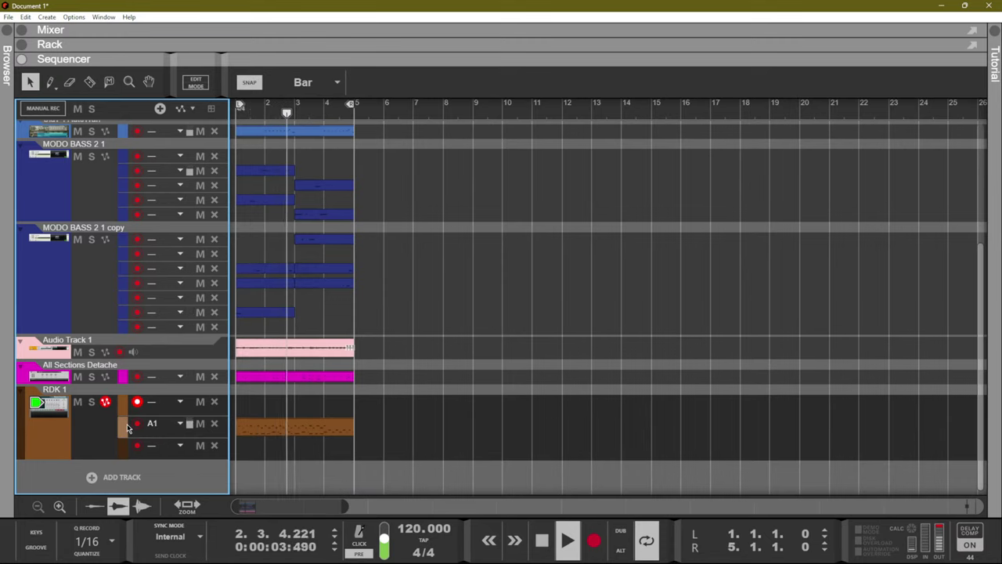
pyautogui.hotkey('ctrl', 'Return')
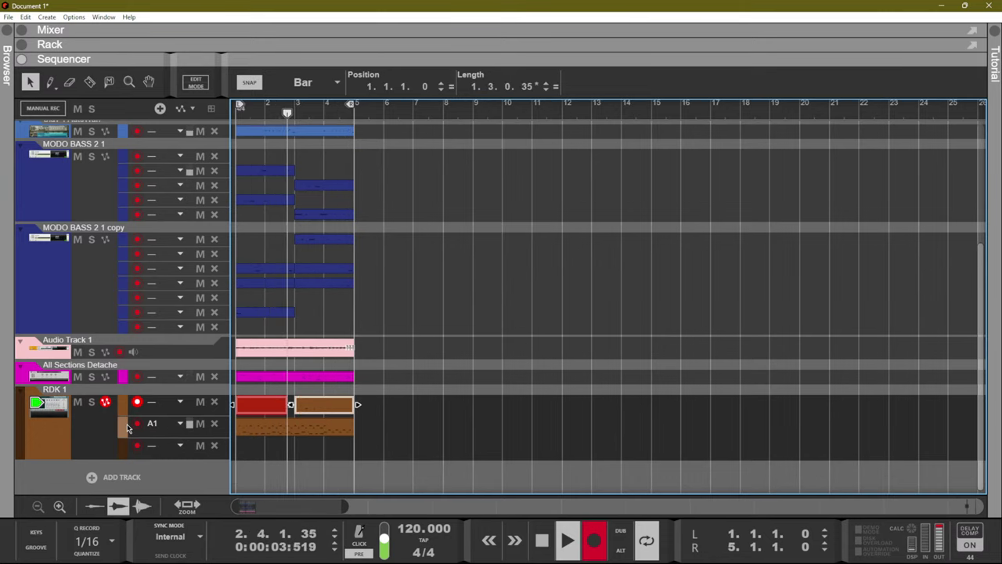
pyautogui.press('space')
pyautogui.press('KP_0')
pyautogui.press('space')
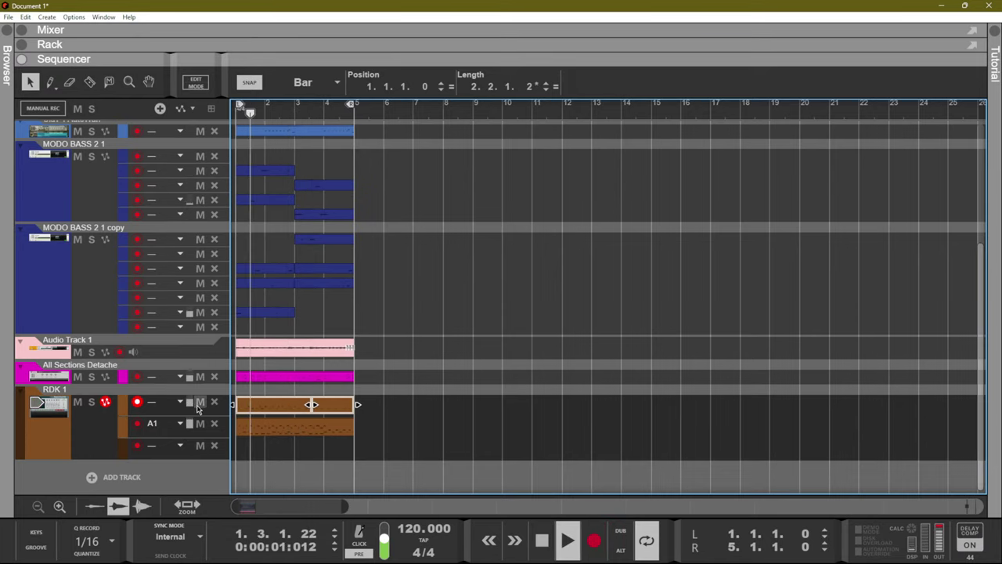
# Assign groove channel A3, Play It Cold, to the newly recorded RDK 1 drum lane.
pyautogui.press('space')
pyautogui.rightClick(253, 413)
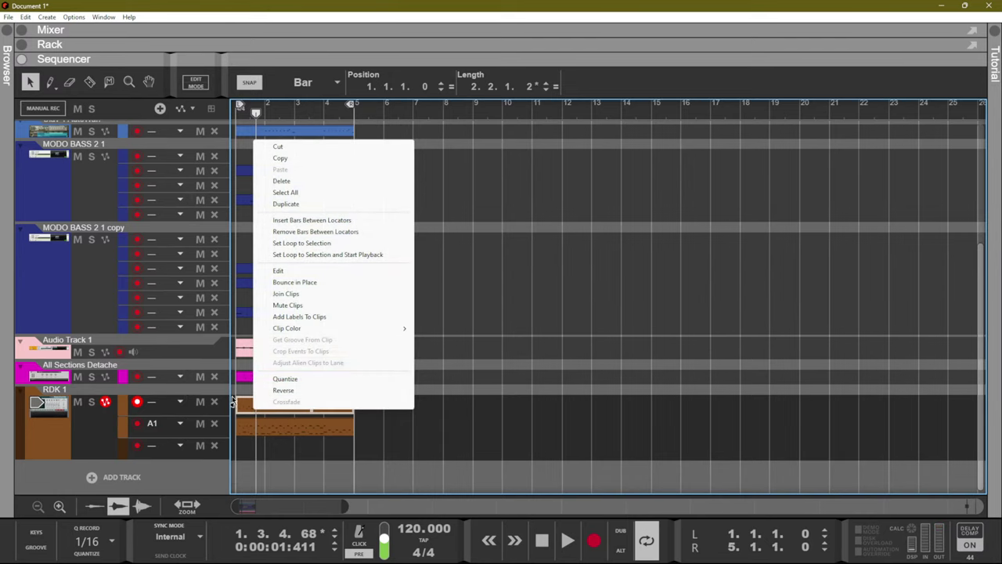
pyautogui.click(157, 402)
pyautogui.moveTo(235, 455)
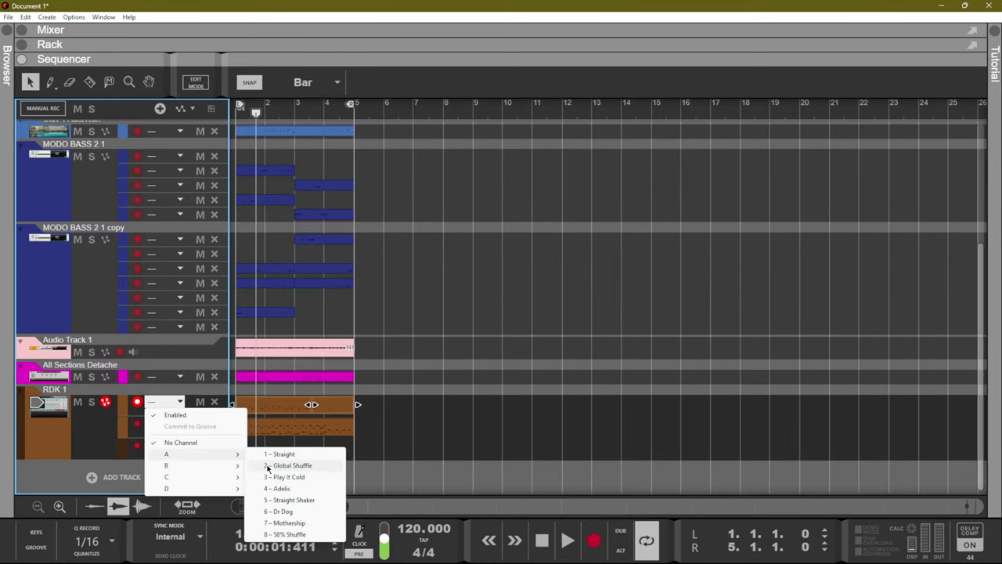
pyautogui.click(296, 478)
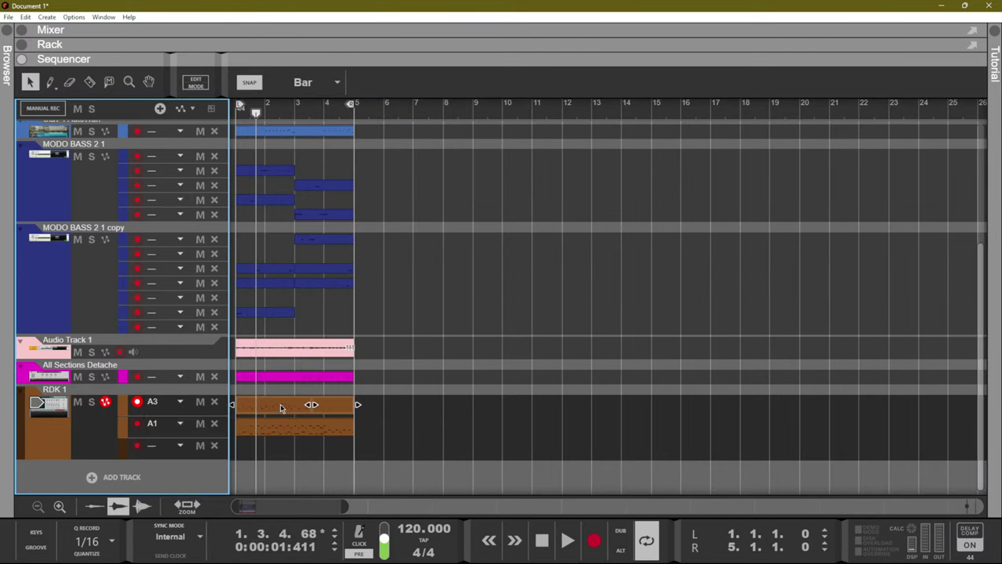
# Shorten the clip on the A3 drum lane to two bars and duplicate it to fill bars 3 and 4.
pyautogui.press('space')
pyautogui.moveTo(354, 404); pyautogui.dragTo(294, 404)
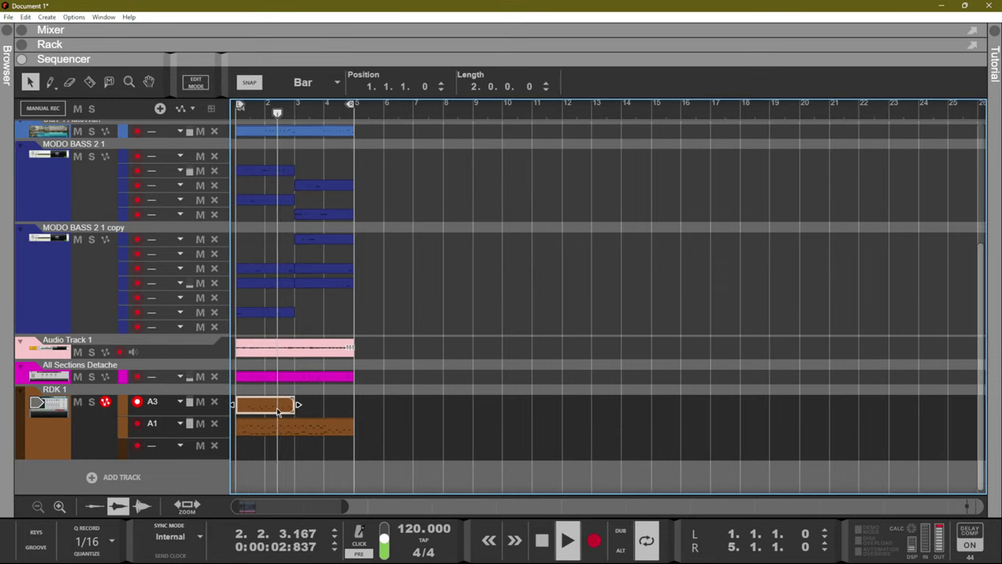
pyautogui.hotkey('ctrl', 'd')
pyautogui.click(376, 403)
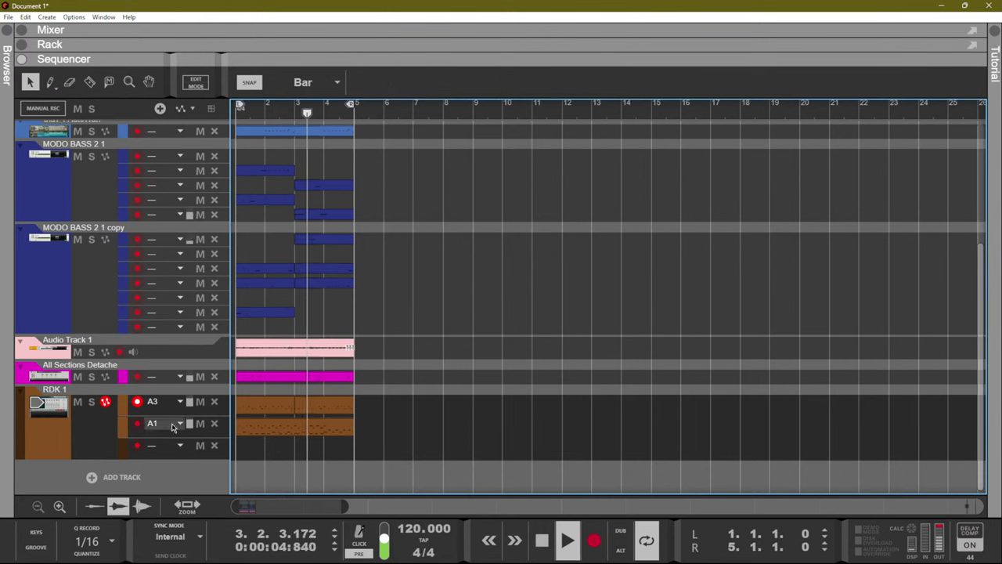
# Check the groove channel settings in the ReGroove Mixer and look over the arrangement's tracks.
pyautogui.click(36, 547)
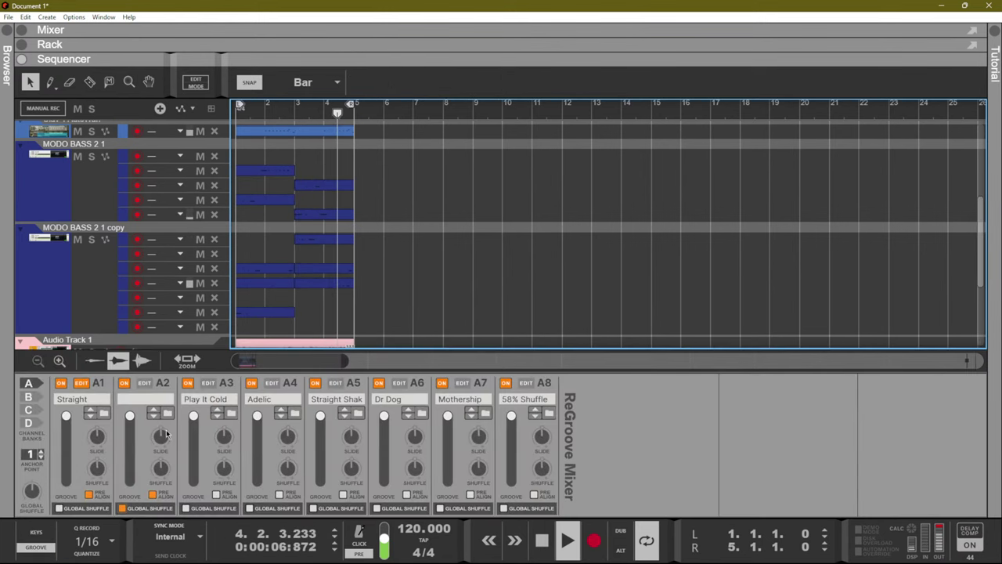
pyautogui.click(41, 552)
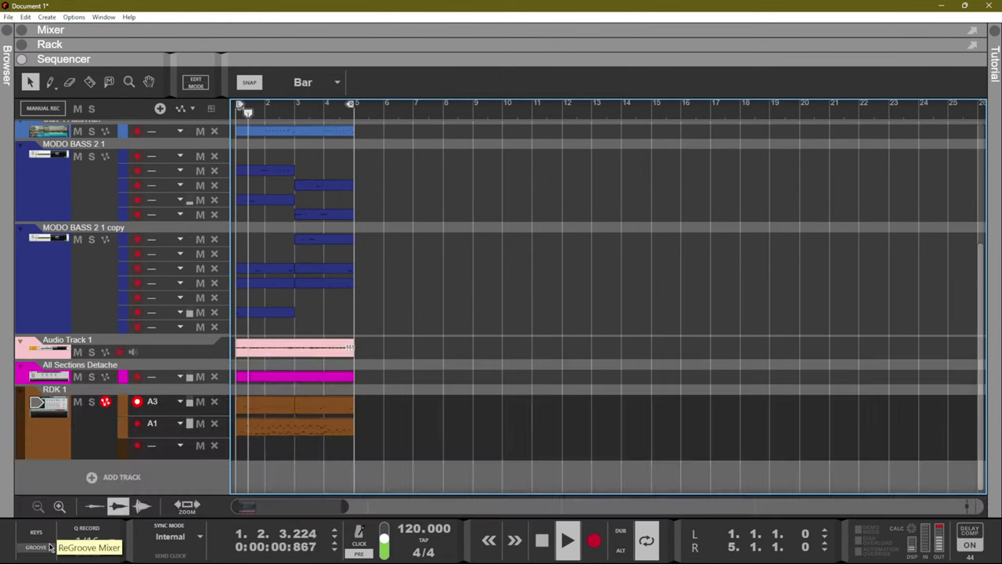
pyautogui.scroll(5, 324, 432)
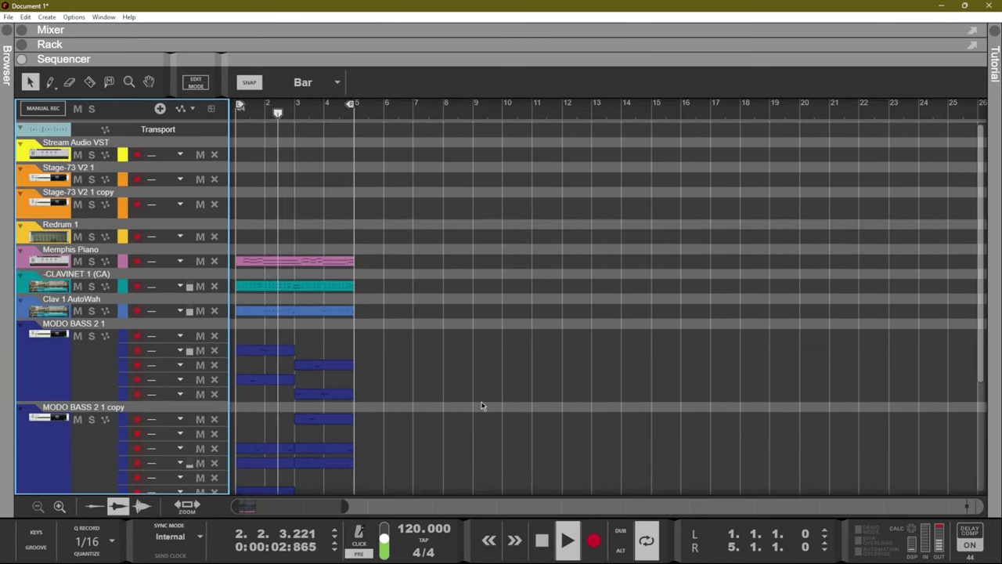
pyautogui.scroll(-5, 481, 406)
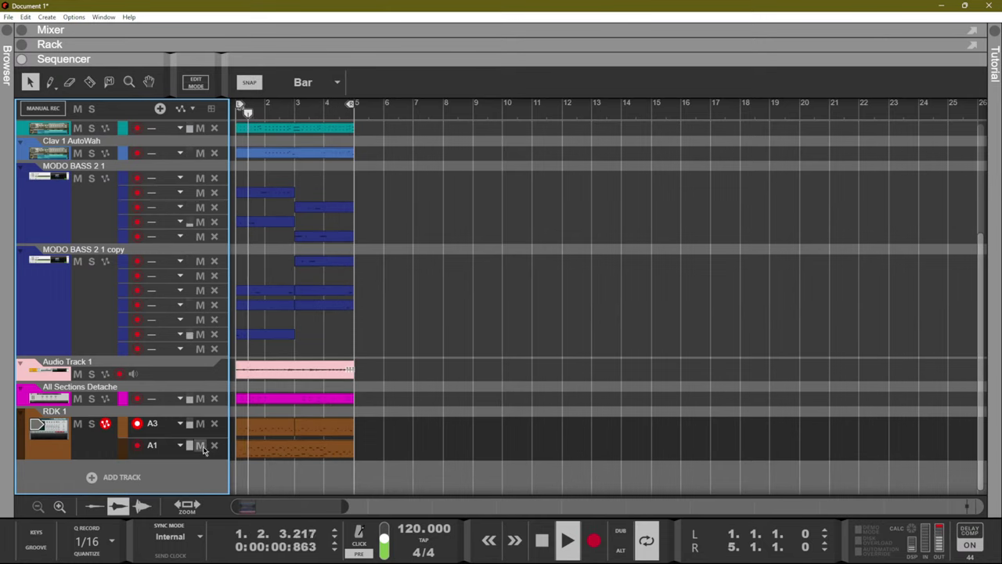
# Lower the threshold and raise the ratio and make-up gain of the RDK 1 master FX compressor.
pyautogui.moveTo(406, 458); pyautogui.dragTo(373, 380)
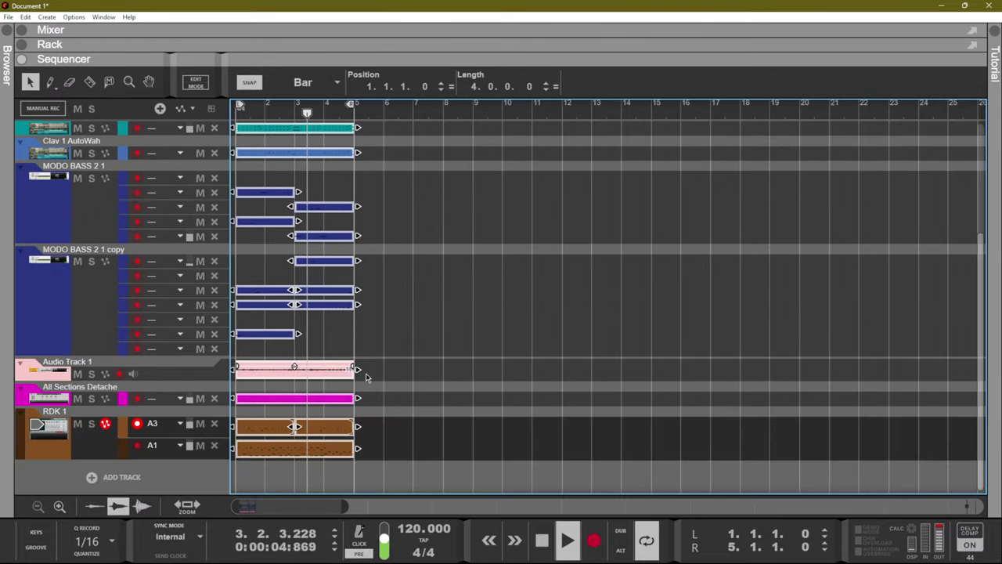
pyautogui.press('F6')
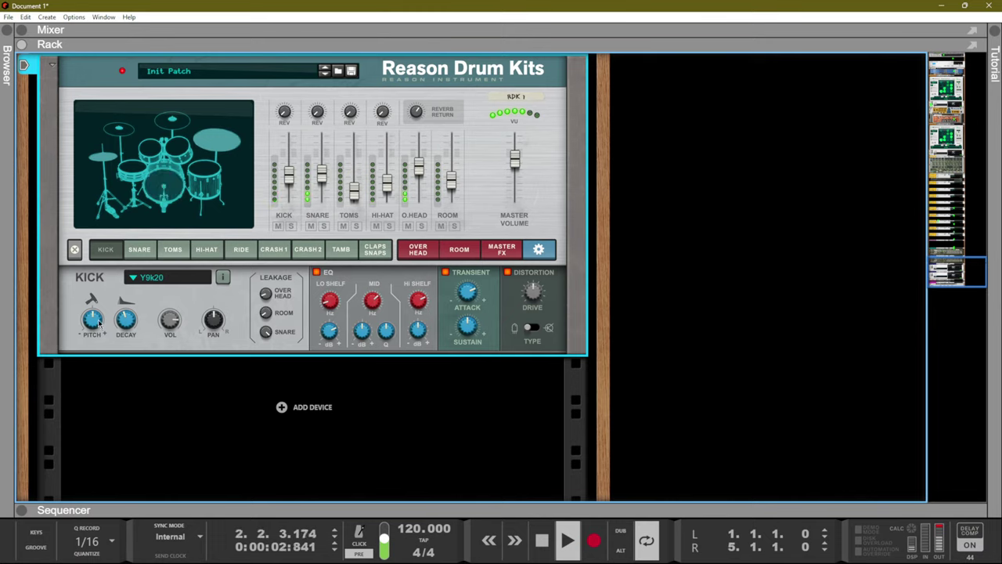
pyautogui.click(502, 249)
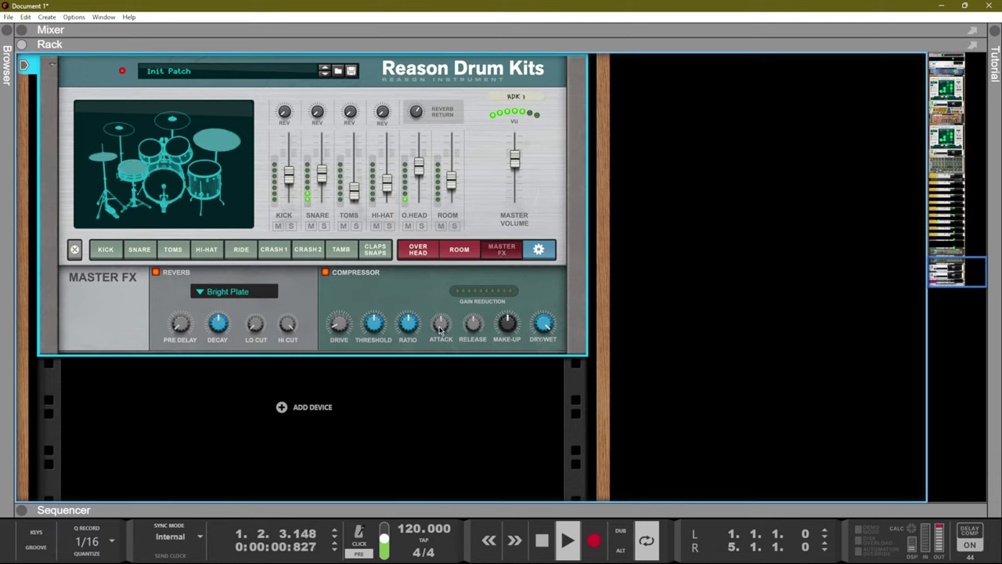
pyautogui.moveTo(415, 307)
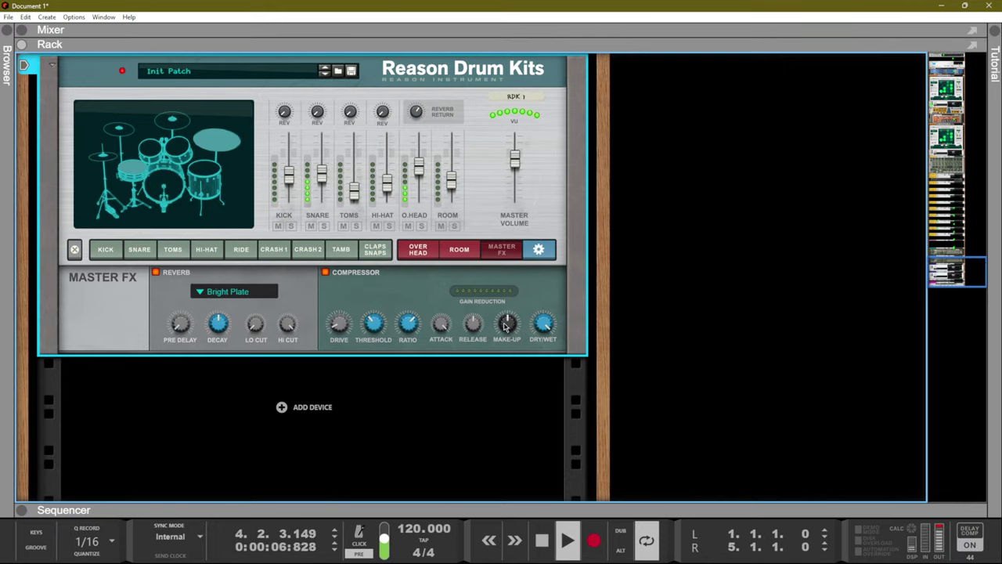
pyautogui.moveTo(508, 322)
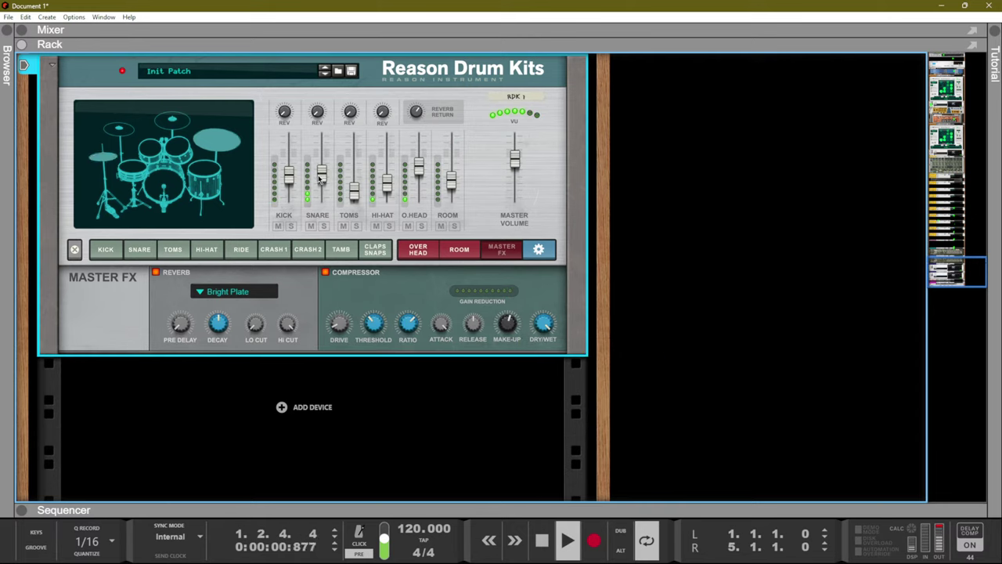
# Lower the RDK 1 snare mix volume to -18.1 dB and set the tambourine level to -6.2 dB.
pyautogui.moveTo(320, 179)
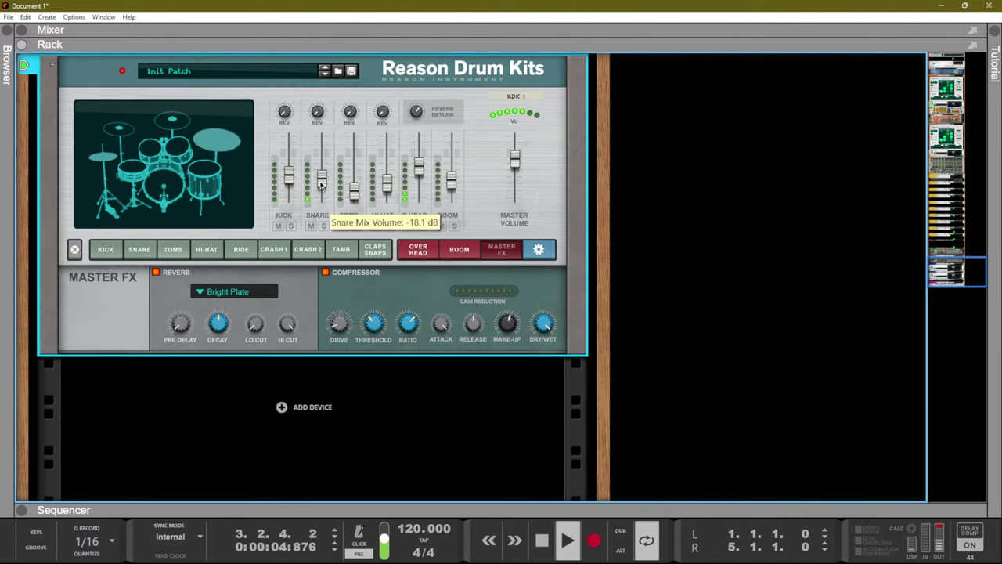
pyautogui.click(337, 250)
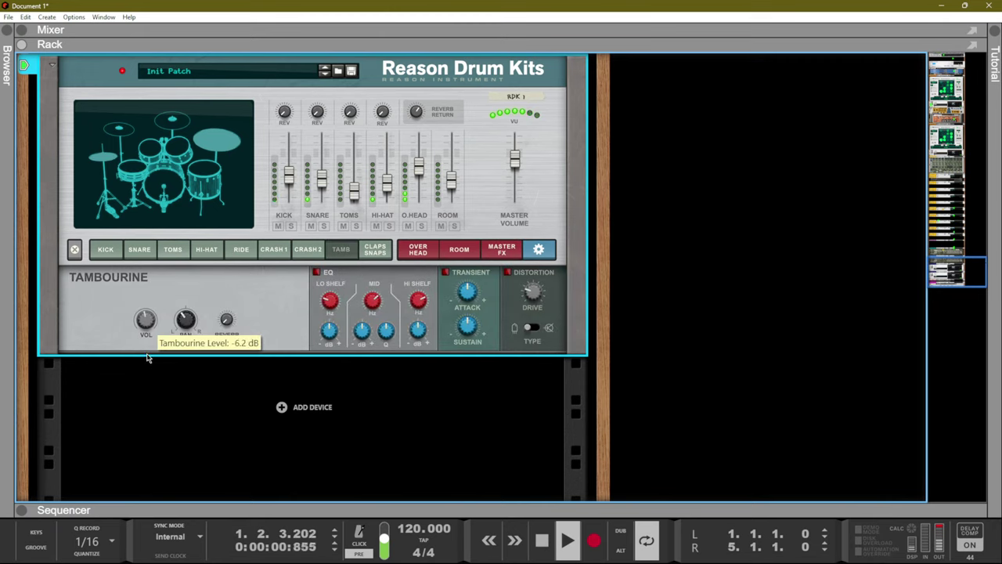
pyautogui.press('F7')
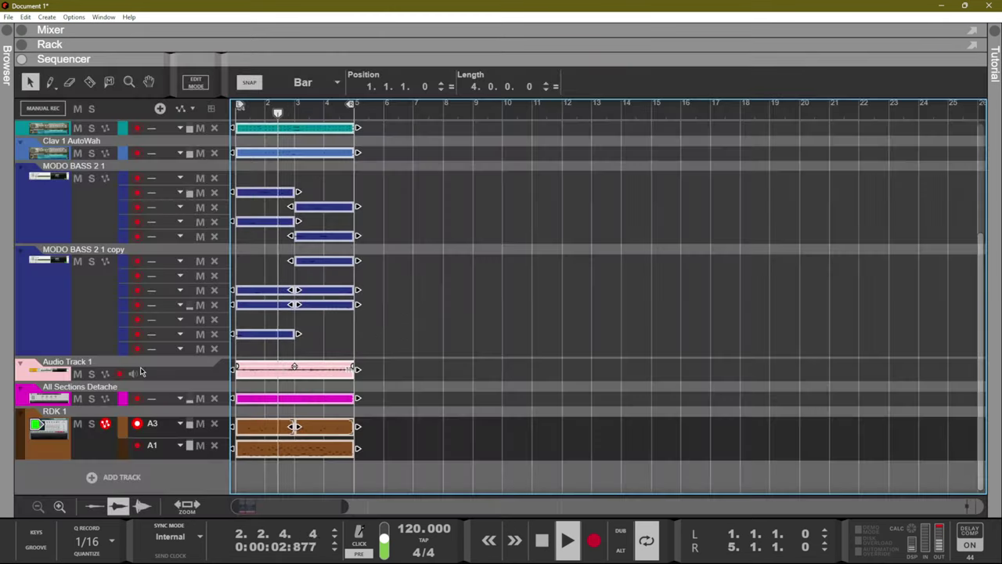
# Record another RDK 1 drum take over the four-bar loop on the new empty note lane.
pyautogui.click(422, 479)
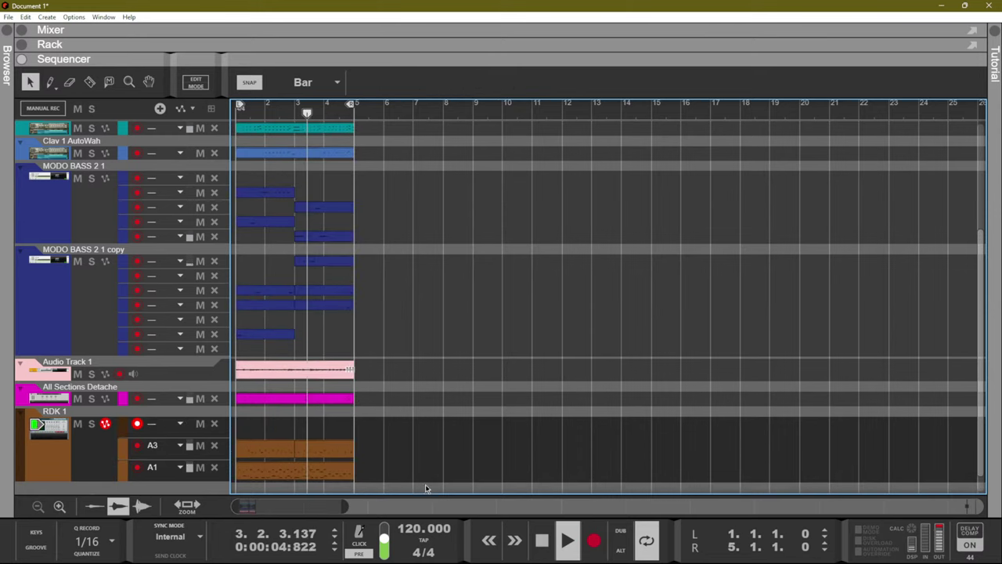
pyautogui.hotkey('ctrl', 'Return')
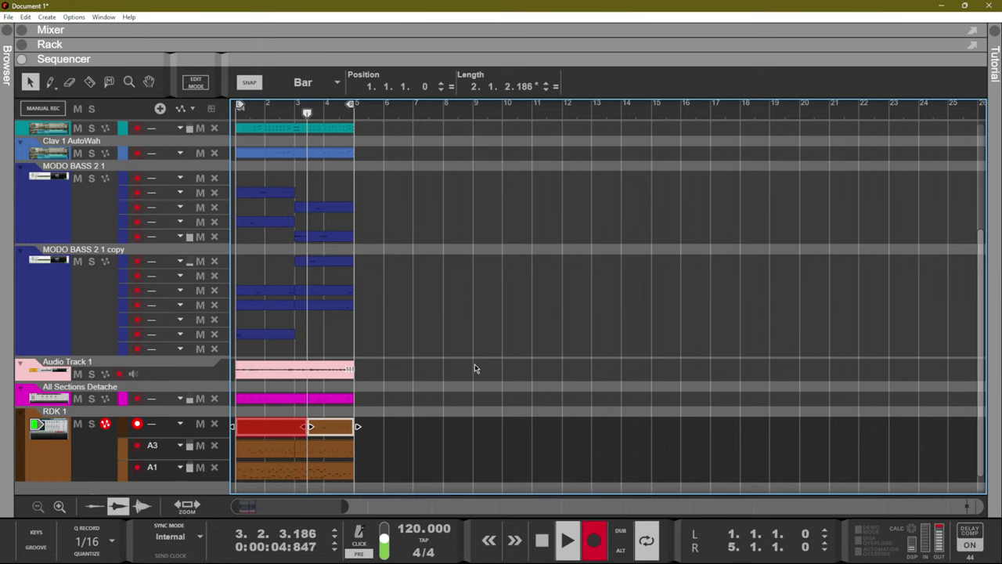
pyautogui.hotkey('ctrl', 'Return')
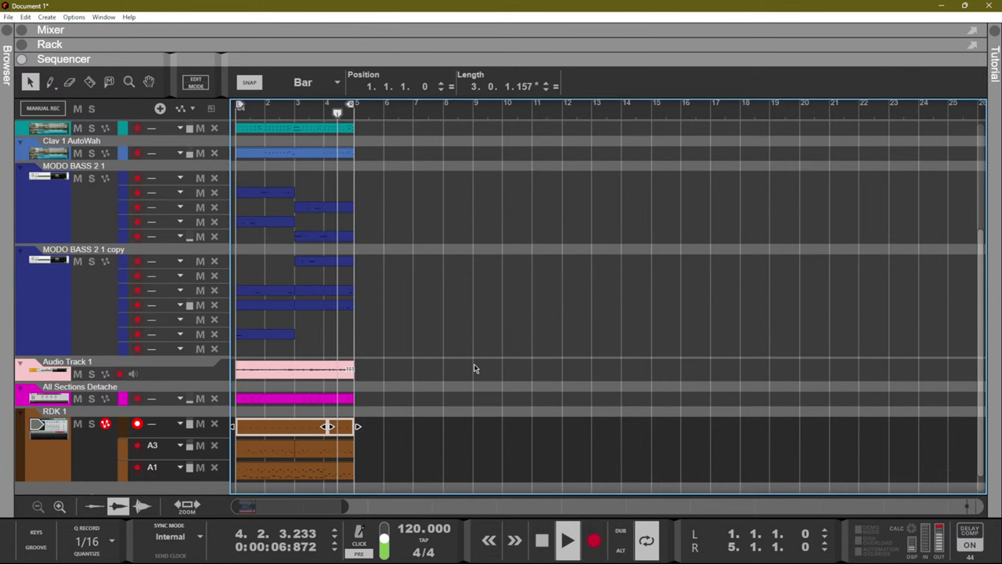
# Open the new RDK 1 take in the note editor and select all its F#2 notes.
pyautogui.doubleClick(280, 427)
pyautogui.click(255, 340)
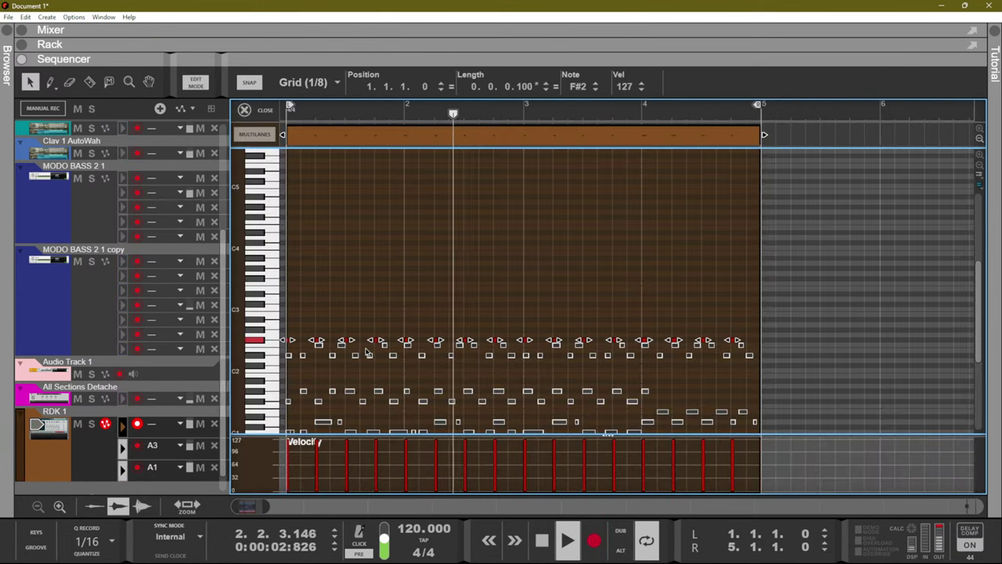
pyautogui.hotkey('shift', 'Tab')
# Replace the bar 3 chord in the Stage-73 V2 1 copy's Chord Sequencer with Gbm11 and play it back.
pyautogui.scroll(4, 376, 337)
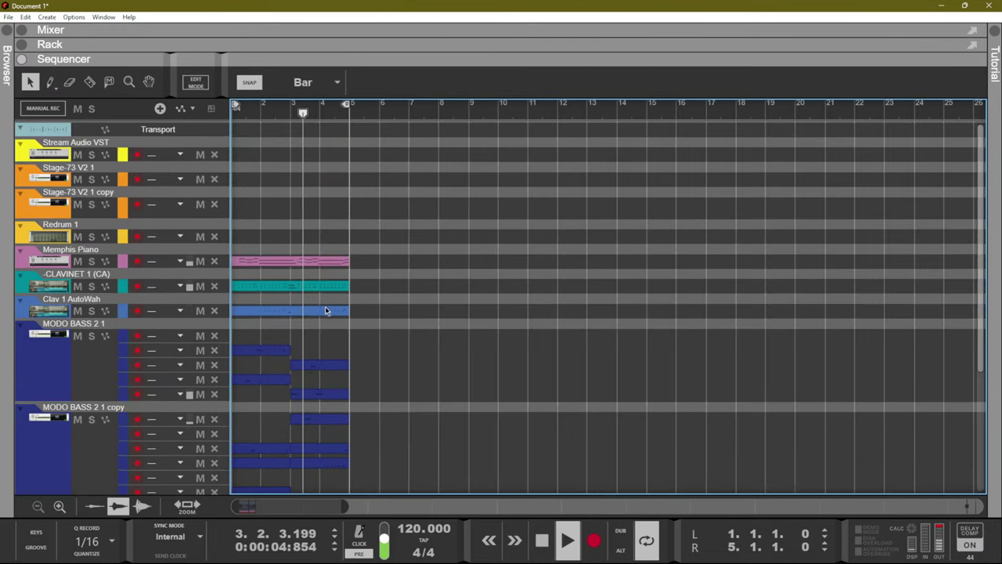
pyautogui.click(137, 206)
pyautogui.press('F6')
pyautogui.press('F7')
pyautogui.press('F6')
pyautogui.scroll(3, 339, 280)
pyautogui.scroll(-4, 345, 298)
pyautogui.scroll(1, 354, 312)
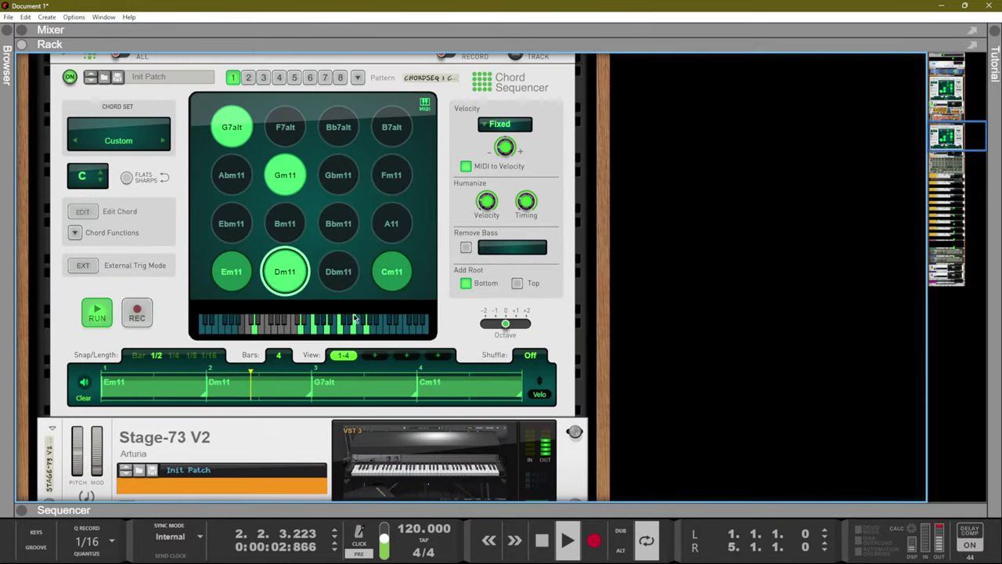
pyautogui.press('space')
pyautogui.moveTo(335, 178); pyautogui.dragTo(332, 386)
pyautogui.press('space')
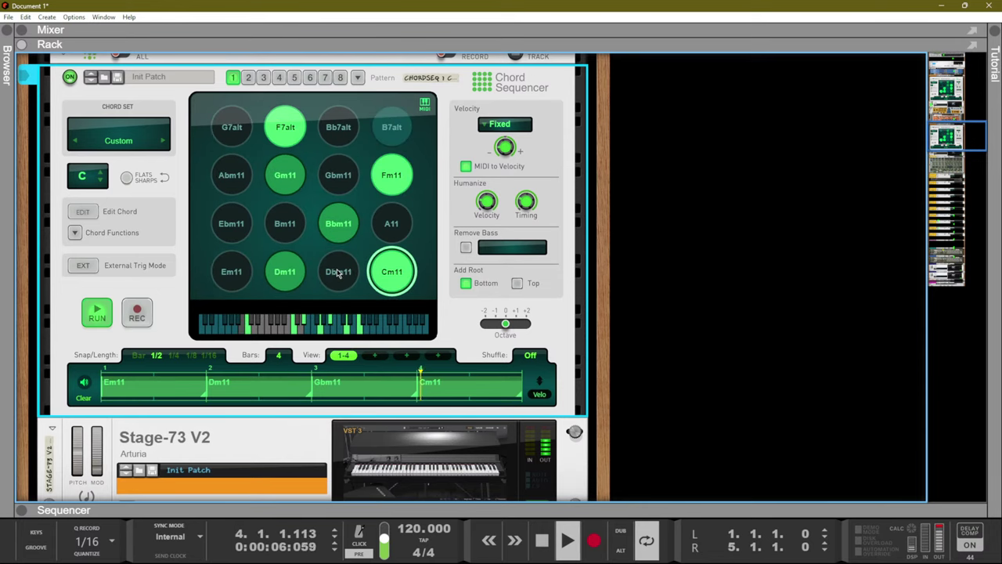
# Audition the G7alt, Gbm11 and Gm11 chords and place Gm11 in the first half of bar 3 of the copy's sequence.
pyautogui.press('space')
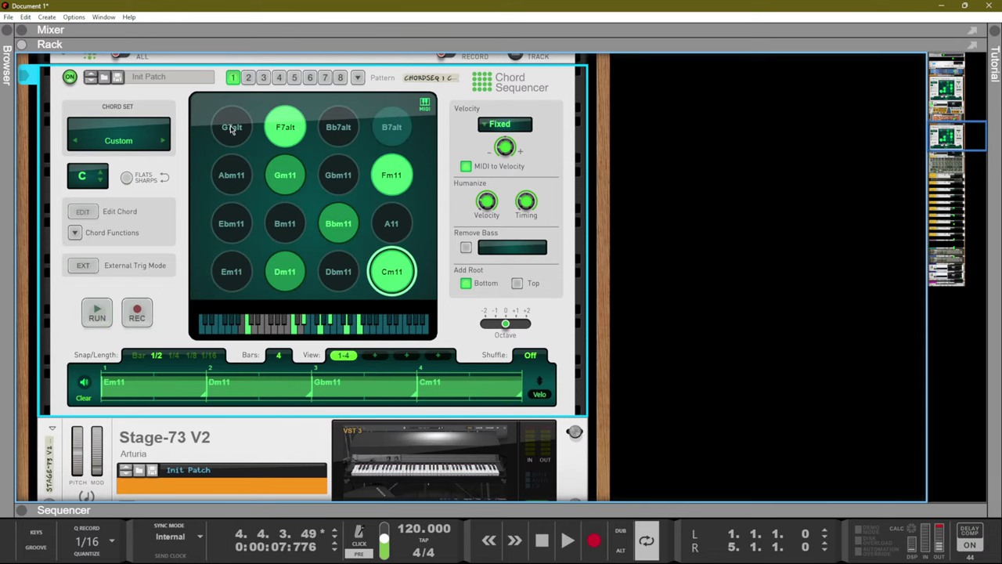
pyautogui.click(232, 129)
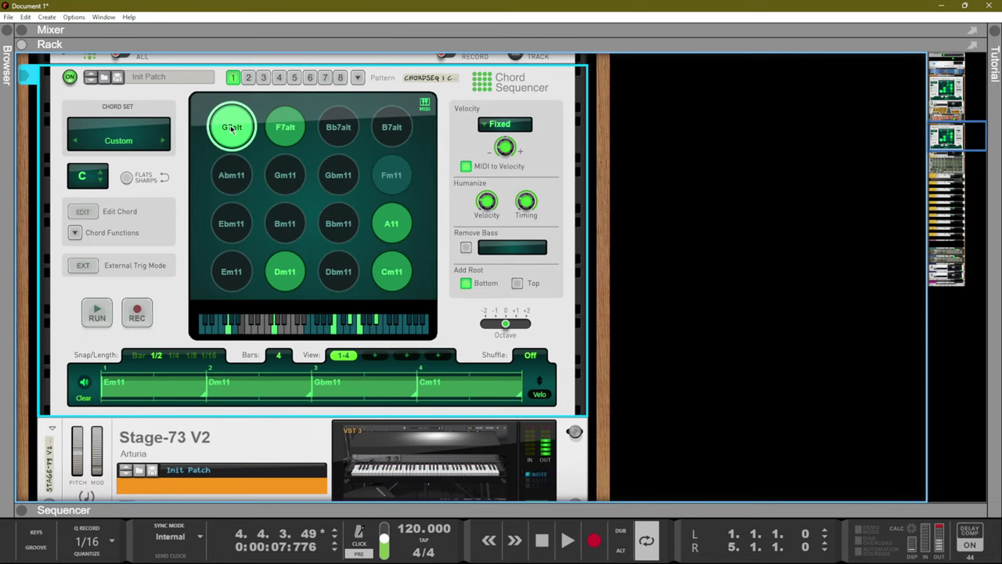
pyautogui.click(334, 181)
pyautogui.click(278, 175)
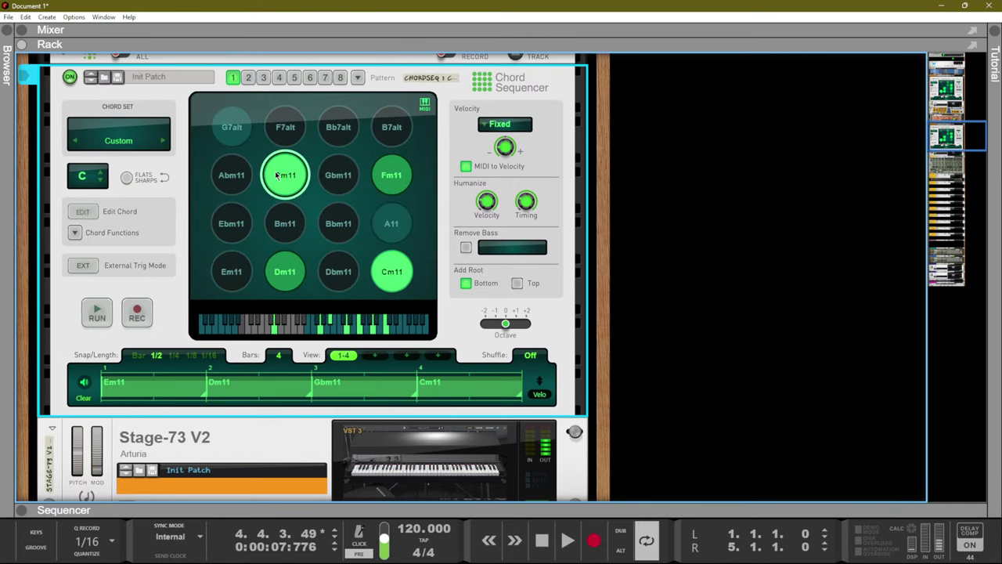
pyautogui.click(235, 130)
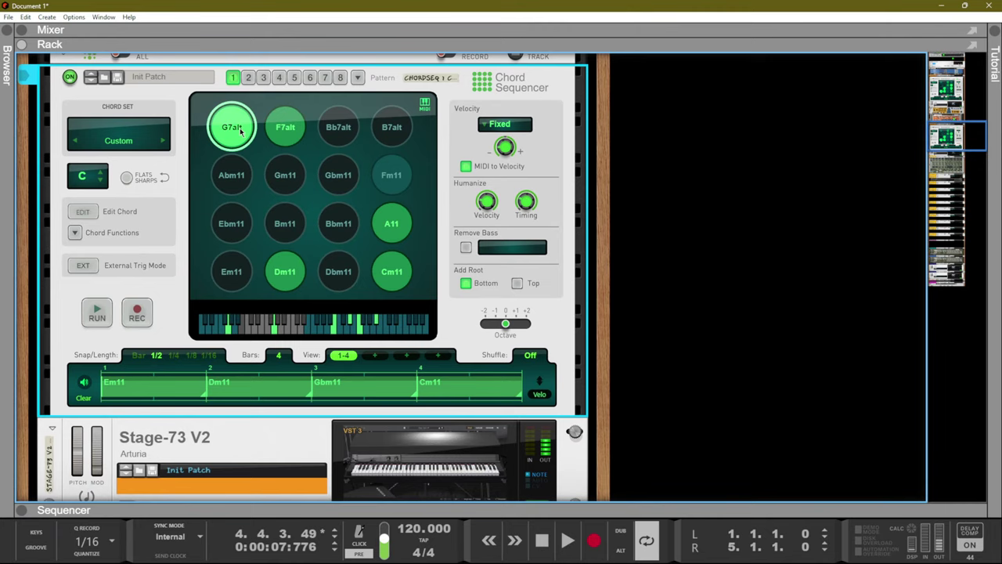
pyautogui.click(285, 177)
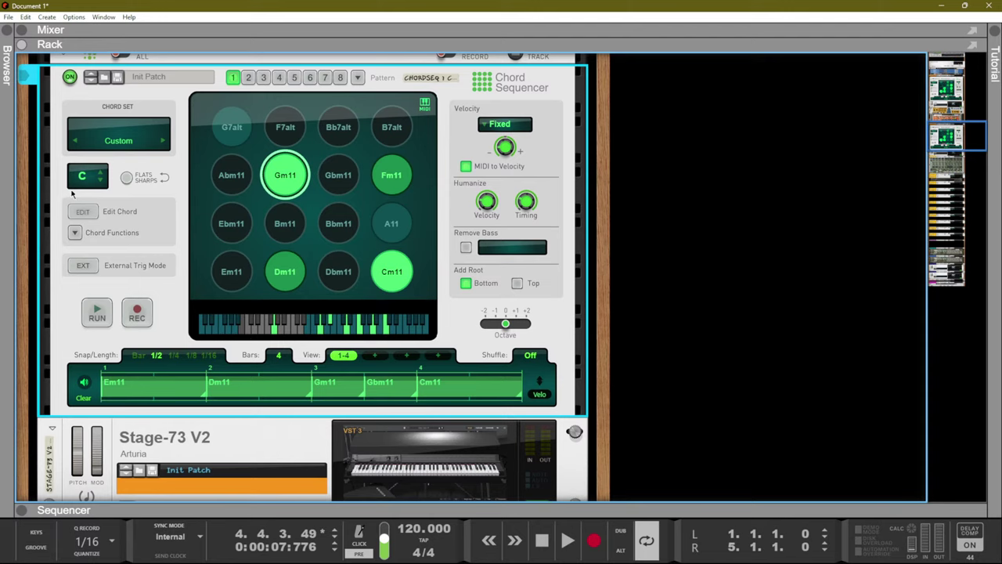
pyautogui.click(82, 211)
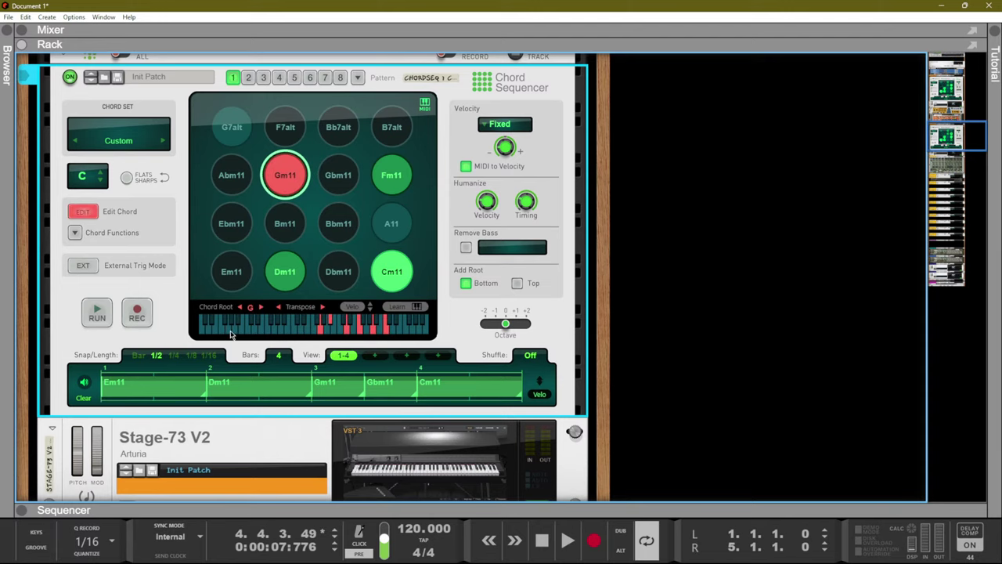
pyautogui.click(82, 211)
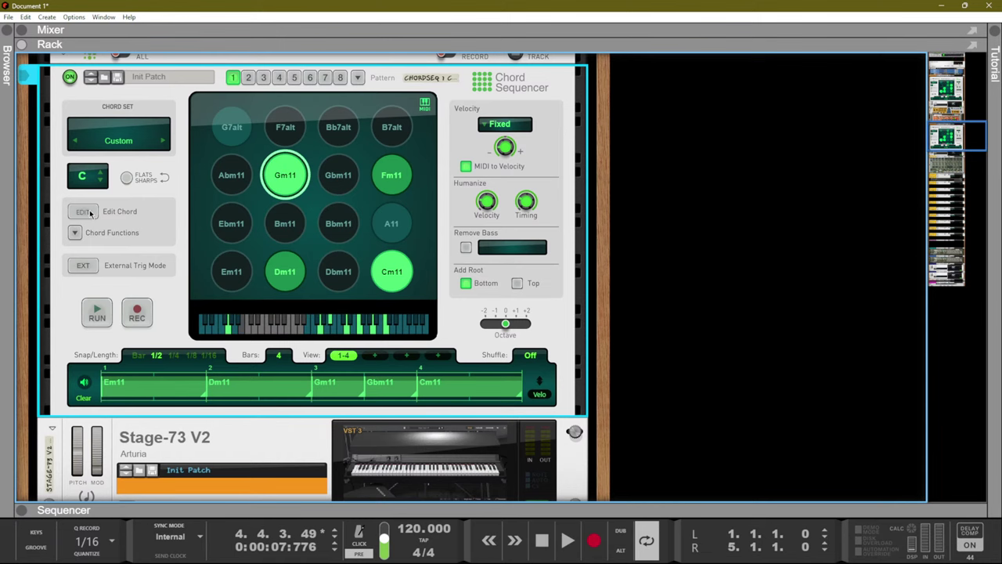
# Replace the bar 3 chord in the original Stage-73 V2 1 Chord Sequencer with Gm11 and play the loop.
pyautogui.press('space')
pyautogui.scroll(3, 201, 208)
pyautogui.scroll(-3, 201, 208)
pyautogui.scroll(3, 202, 208)
pyautogui.scroll(-6, 204, 213)
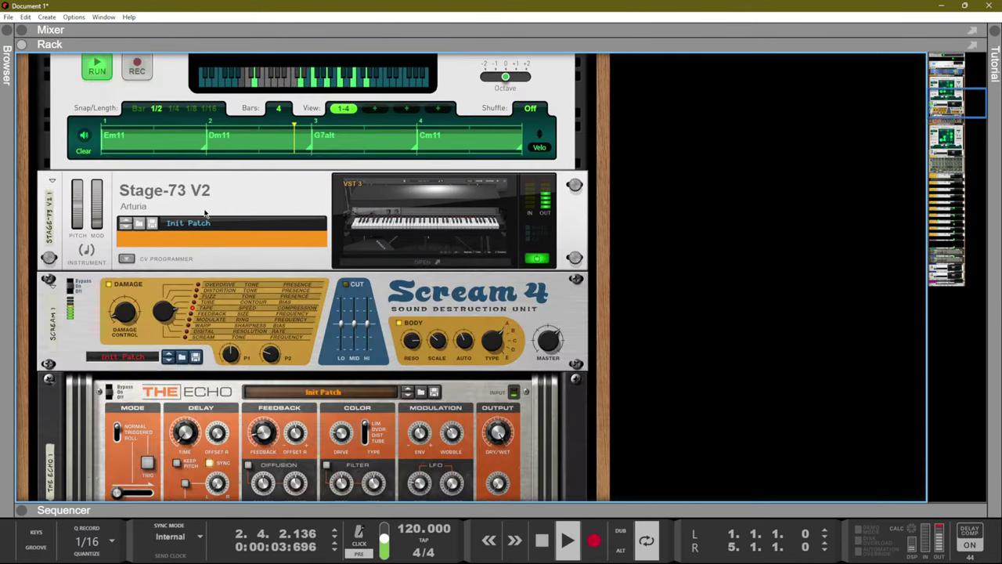
pyautogui.scroll(6, 204, 213)
pyautogui.moveTo(288, 220); pyautogui.dragTo(320, 431)
pyautogui.press('space')
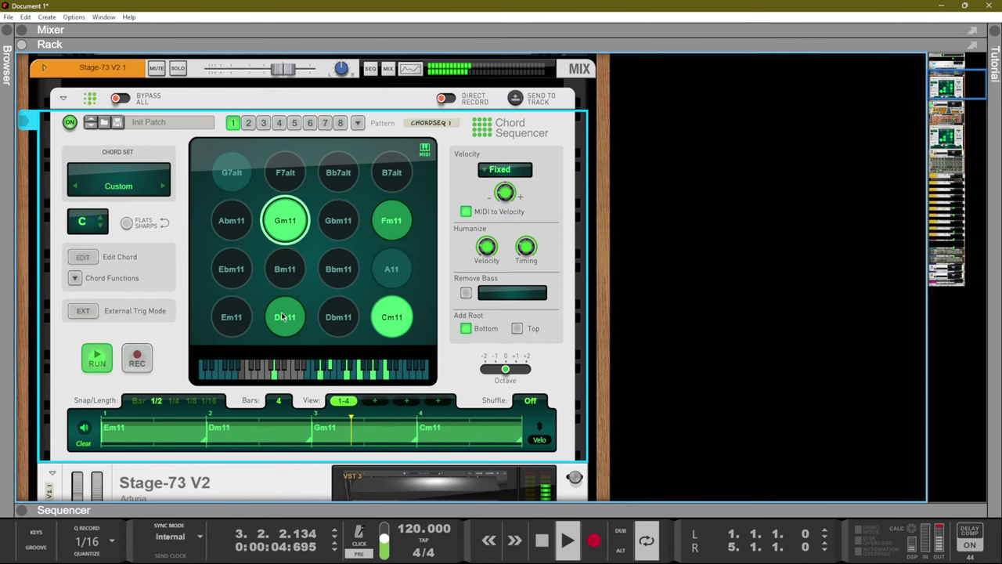
# Remove Gbm11 from the second half of bar 3 in the Stage-73 V2 1 copy's sequence and extend Gm11 across the whole bar.
pyautogui.scroll(3, 298, 360)
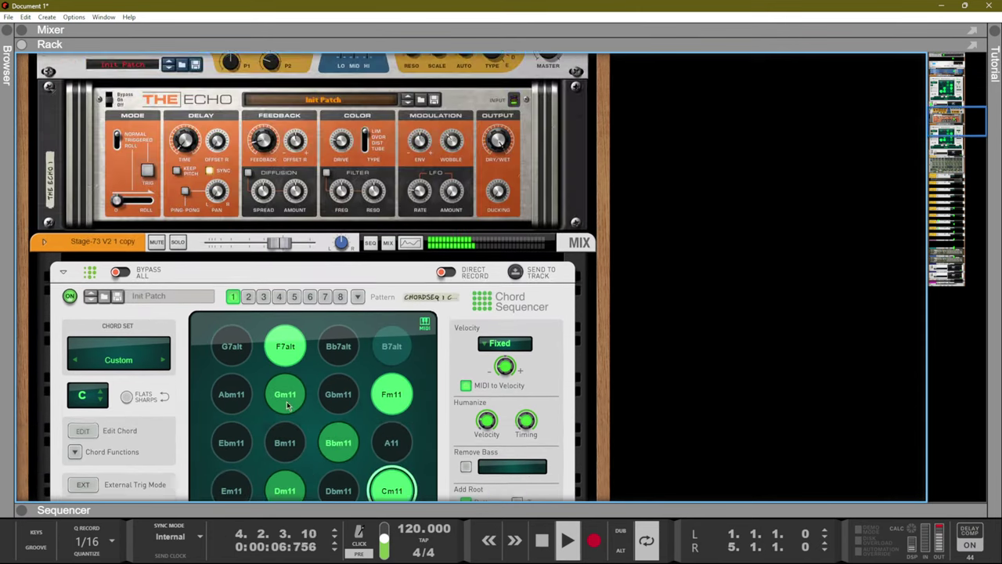
pyautogui.scroll(-4, 312, 402)
pyautogui.click(377, 392)
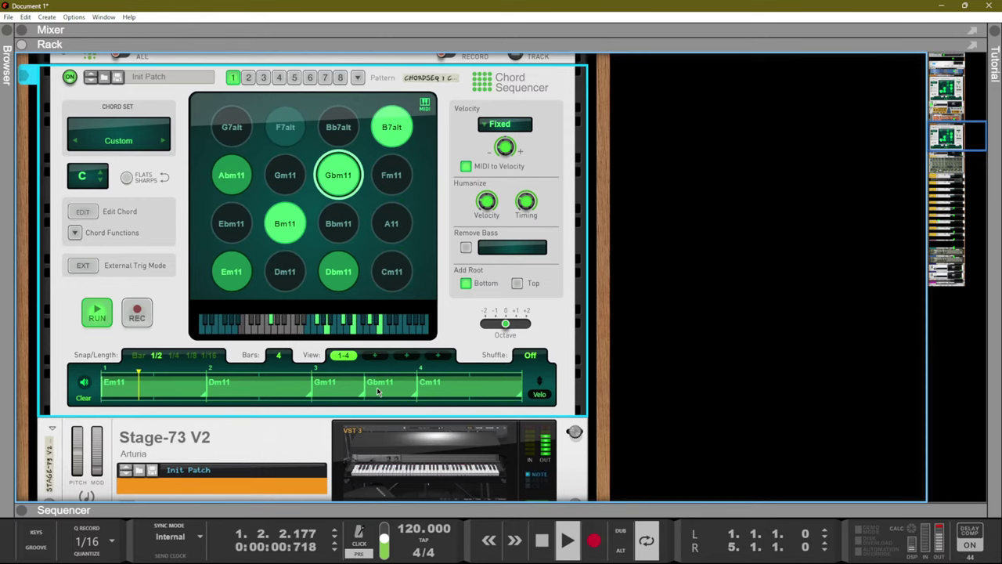
pyautogui.press('Delete')
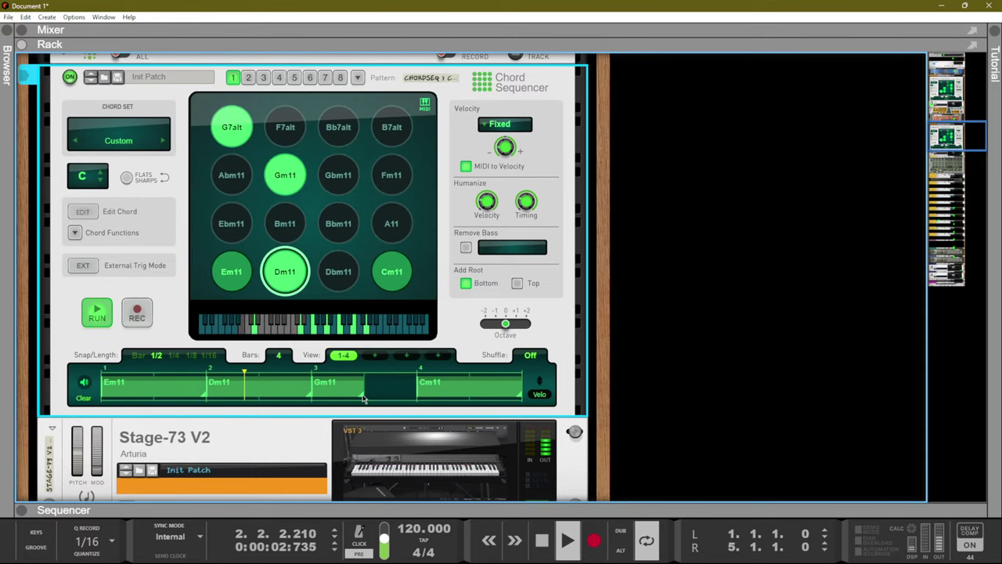
pyautogui.moveTo(363, 399); pyautogui.dragTo(395, 400)
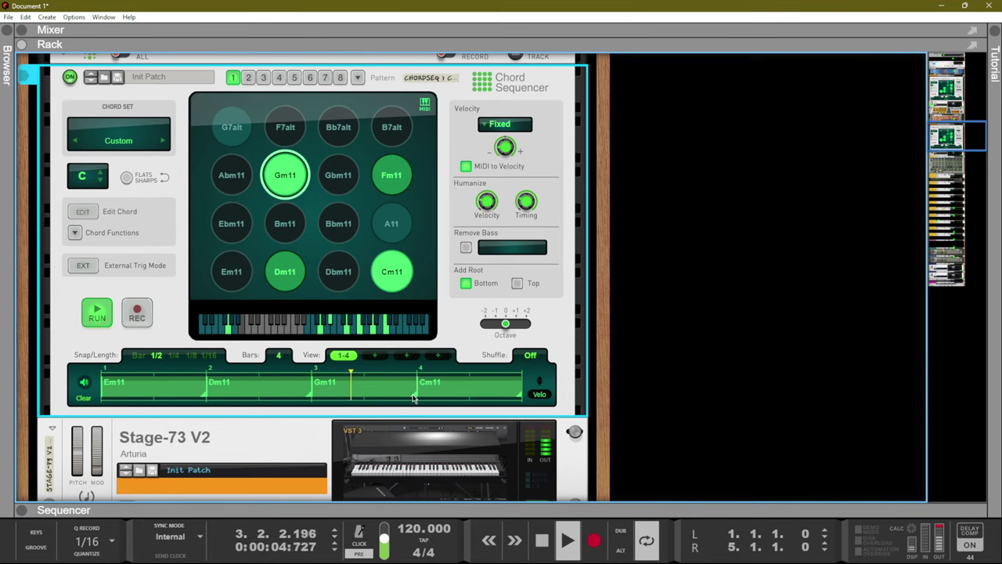
# Remove the highest note from the Gm11 chord in the Stage-73 V2 1 copy's Chord Sequencer and start playback.
pyautogui.click(284, 174)
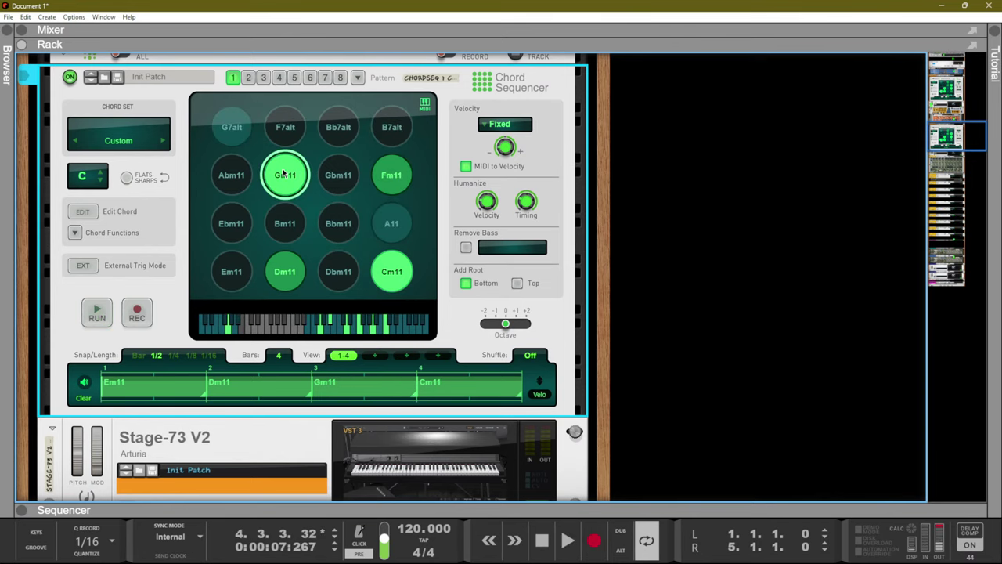
pyautogui.click(91, 212)
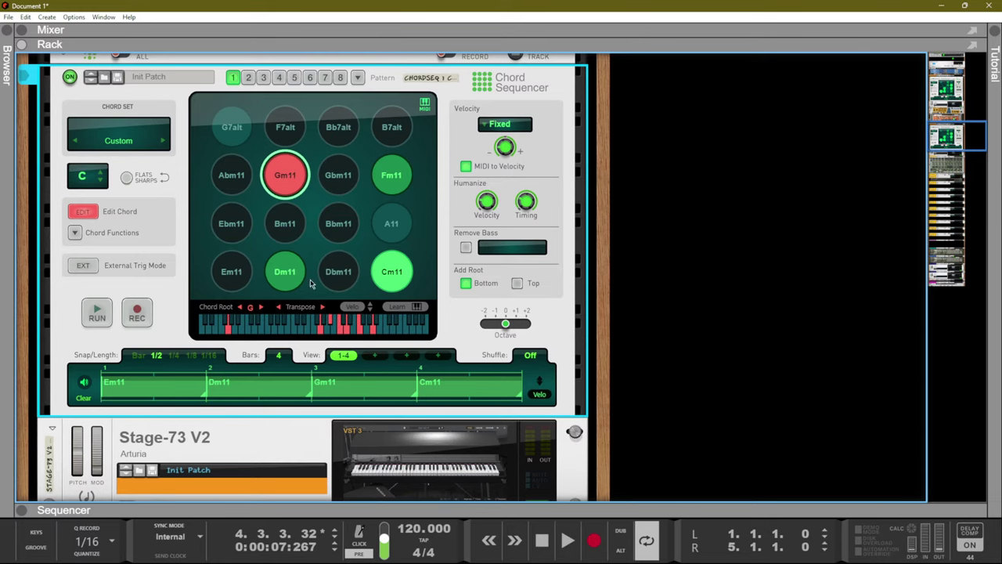
pyautogui.click(83, 211)
pyautogui.press('space')
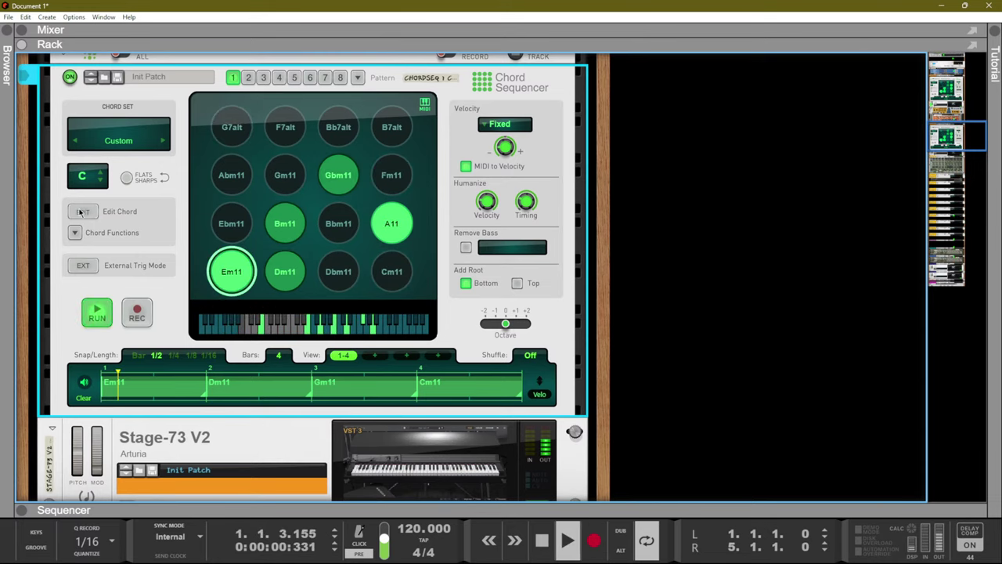
# Remove the highest note from the Gm11 chord in the original Stage-73 V2 1 Chord Sequencer and play the loop.
pyautogui.scroll(-5, 329, 217)
pyautogui.scroll(6, 328, 217)
pyautogui.press('space')
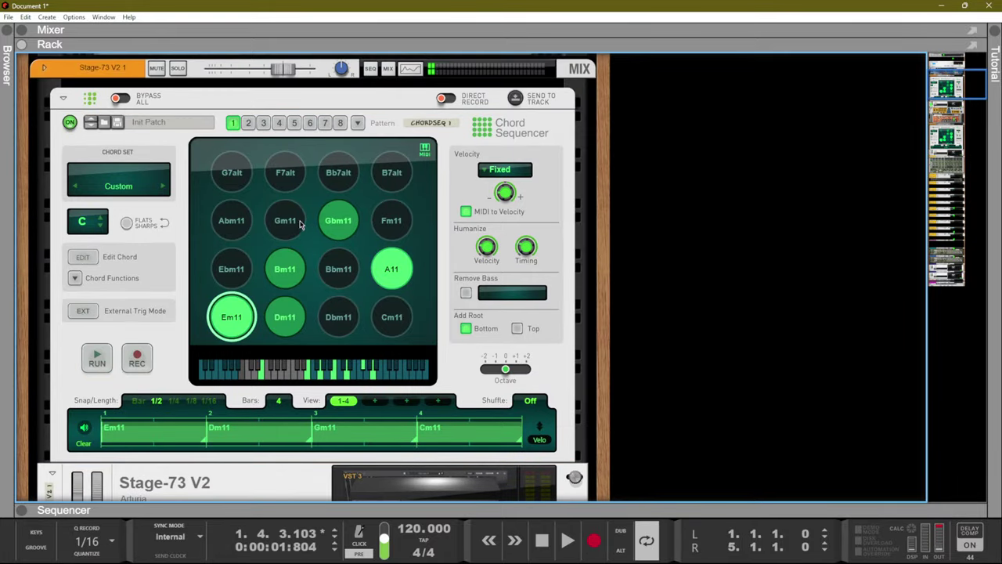
pyautogui.click(329, 328)
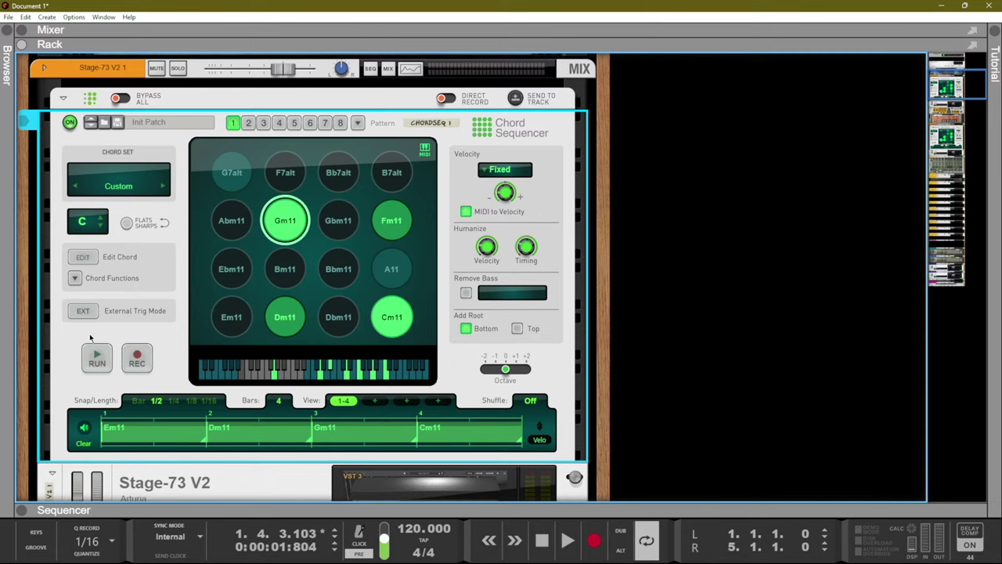
pyautogui.click(82, 259)
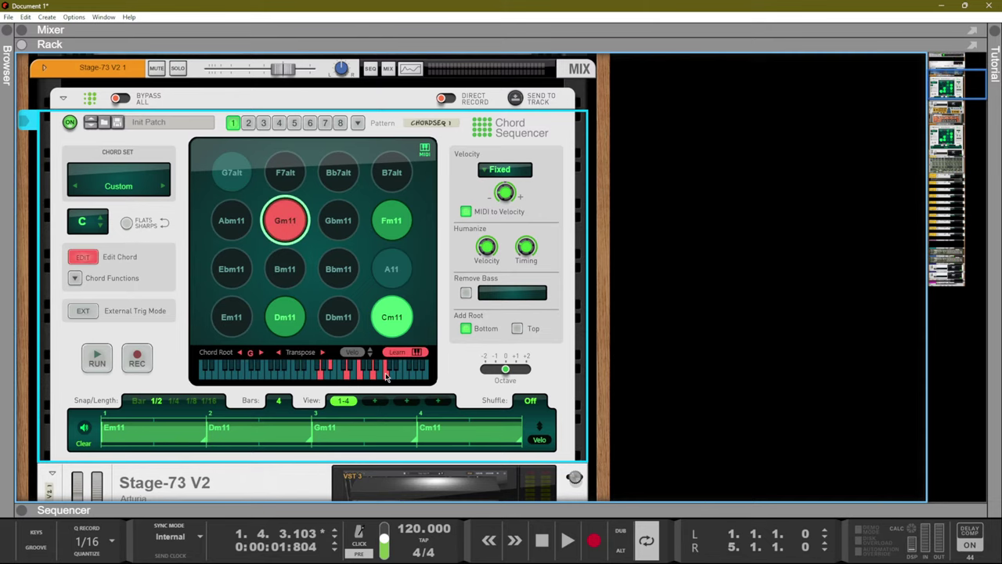
pyautogui.click(79, 259)
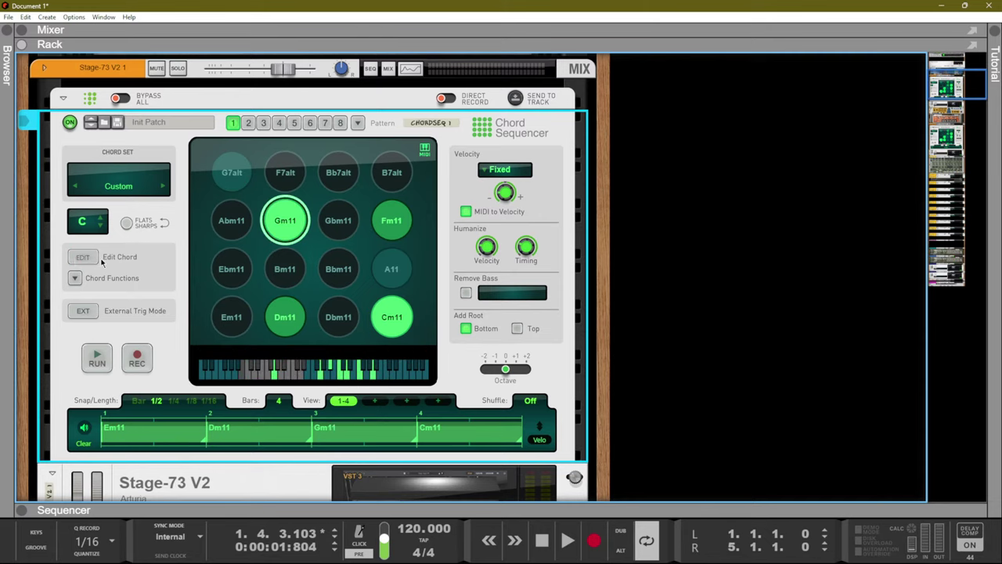
pyautogui.press('space')
# In the sequencer, move the Memphis Piano clip out of the loop to bar 5 and record-enable its track.
pyautogui.press('F7')
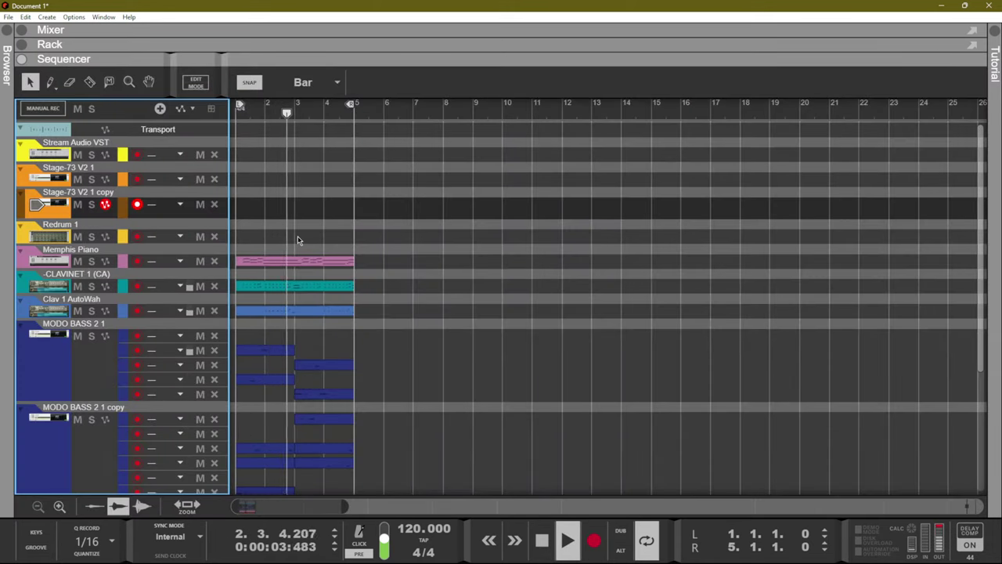
pyautogui.scroll(-5, 310, 249)
pyautogui.scroll(5, 310, 246)
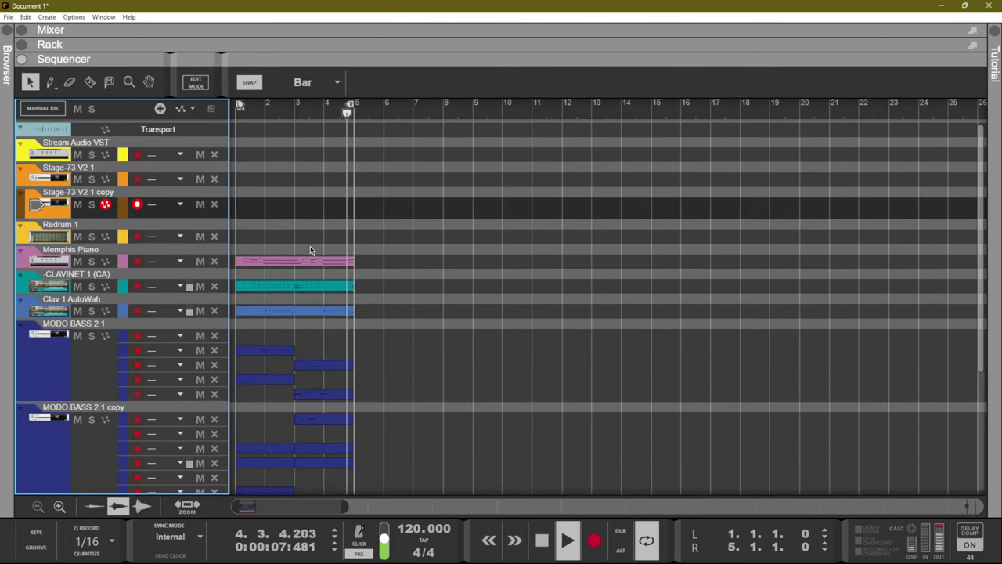
pyautogui.click(274, 264)
pyautogui.moveTo(274, 267); pyautogui.dragTo(391, 266)
pyautogui.click(138, 261)
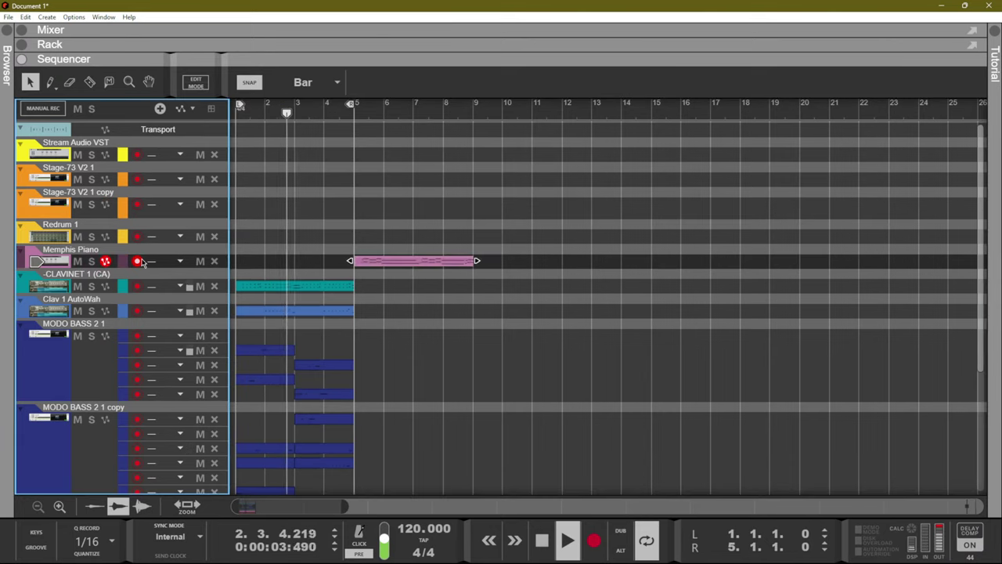
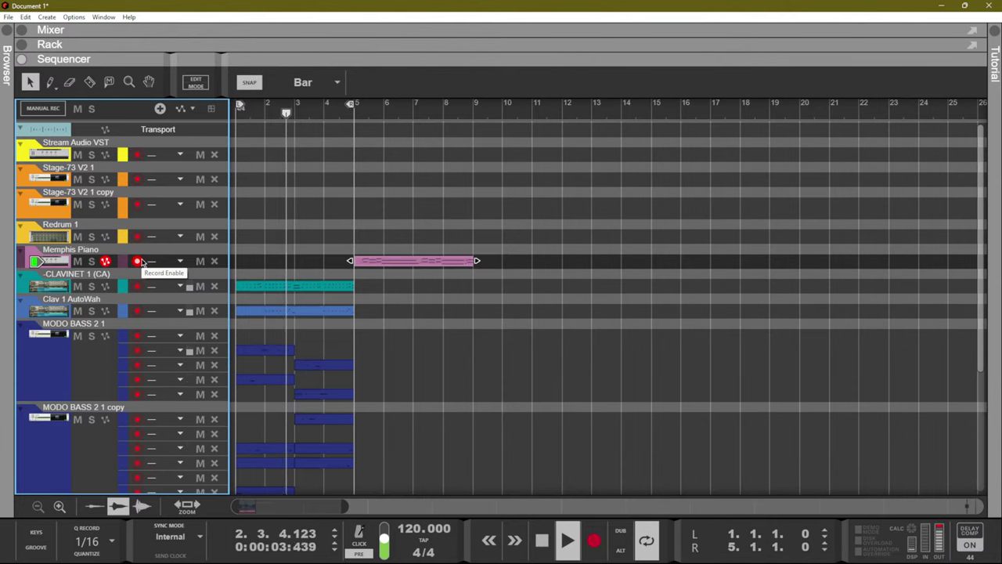
# Move the Memphis Piano clip to bar 21 and duplicate the other tracks' four-bar clips three times to fill 16 bars, looping up to bar 17.
pyautogui.click(410, 264)
pyautogui.moveTo(411, 264); pyautogui.dragTo(884, 264)
pyautogui.moveTo(648, 214); pyautogui.dragTo(64, 491)
pyautogui.hotkey('ctrl', 'd')
pyautogui.hotkey('ctrl', 'd')
pyautogui.hotkey('ctrl', 'd')
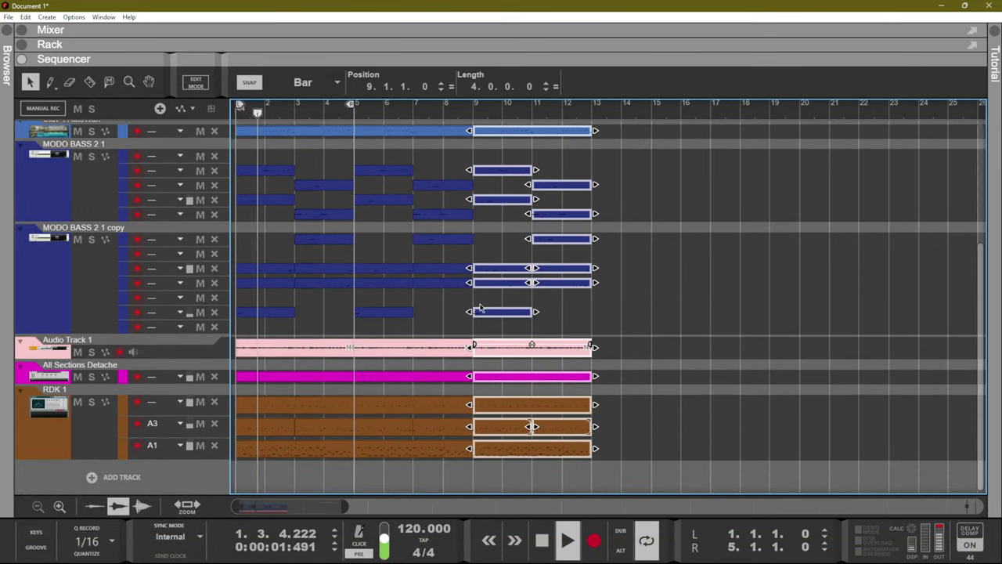
pyautogui.scroll(5, 711, 141)
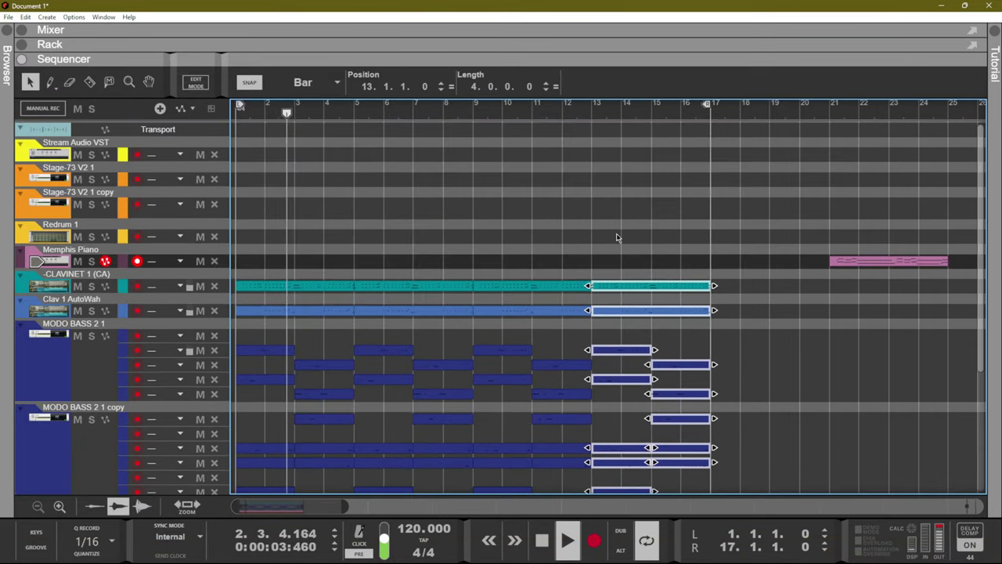
# Stop playback and save the song as "Mode and Motif".
pyautogui.press('space')
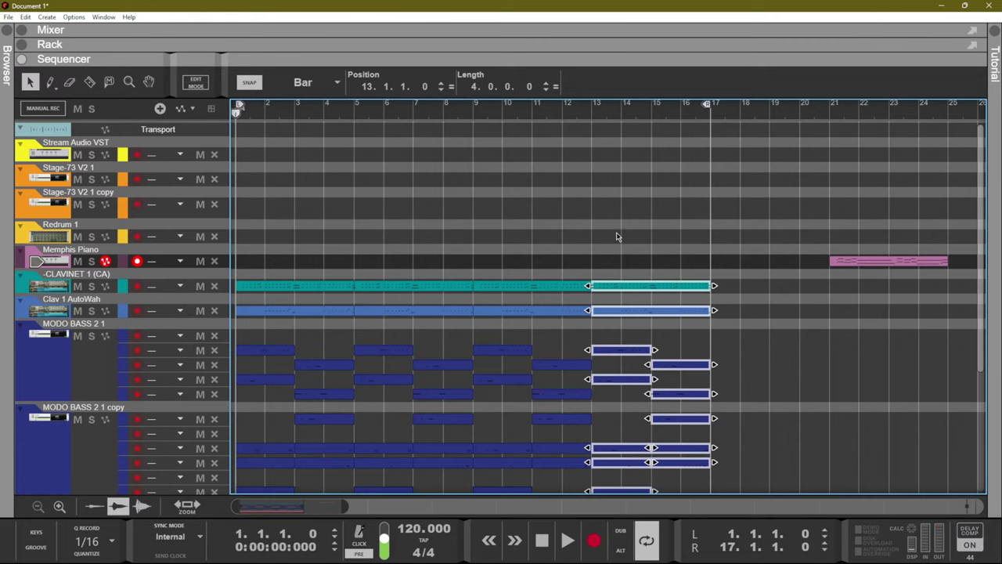
pyautogui.hotkey('ctrl', 's')
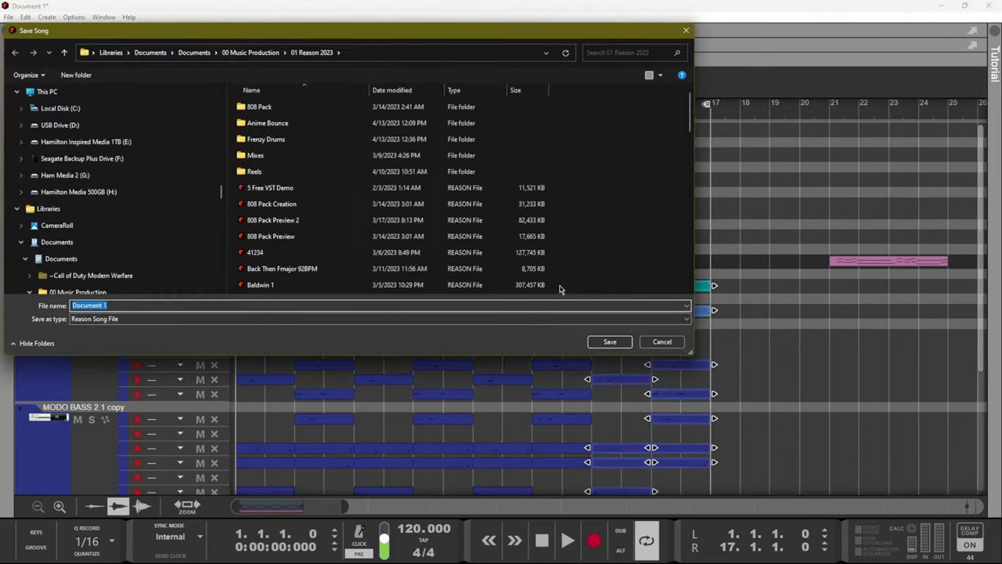
pyautogui.write('Mode and Motif')
pyautogui.press('Return')
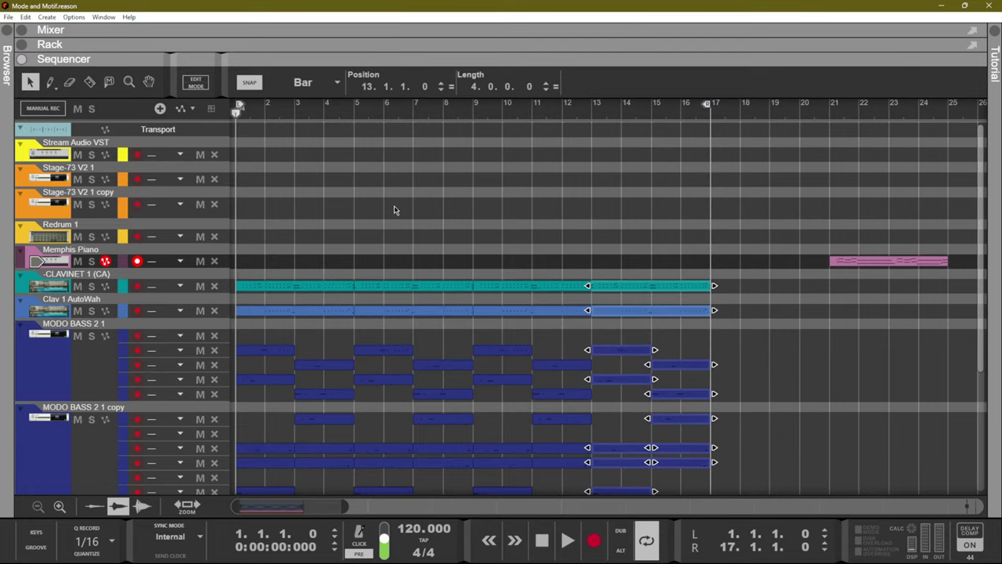
# Delete the clips in bars 1 to 4 on the two clavinet tracks and the All Sections Detache track, checking by playback.
pyautogui.press('space')
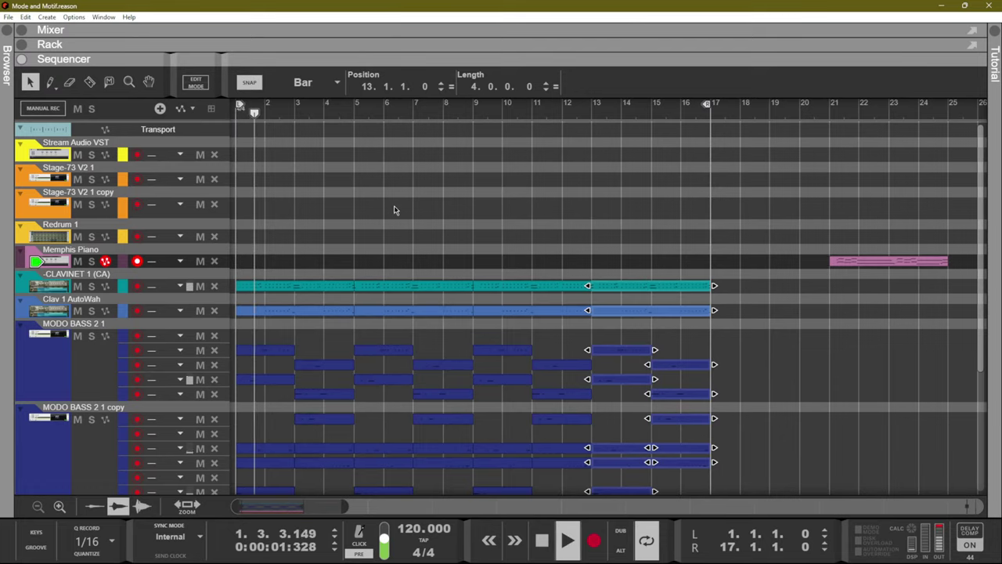
pyautogui.scroll(-5, 395, 209)
pyautogui.press('space')
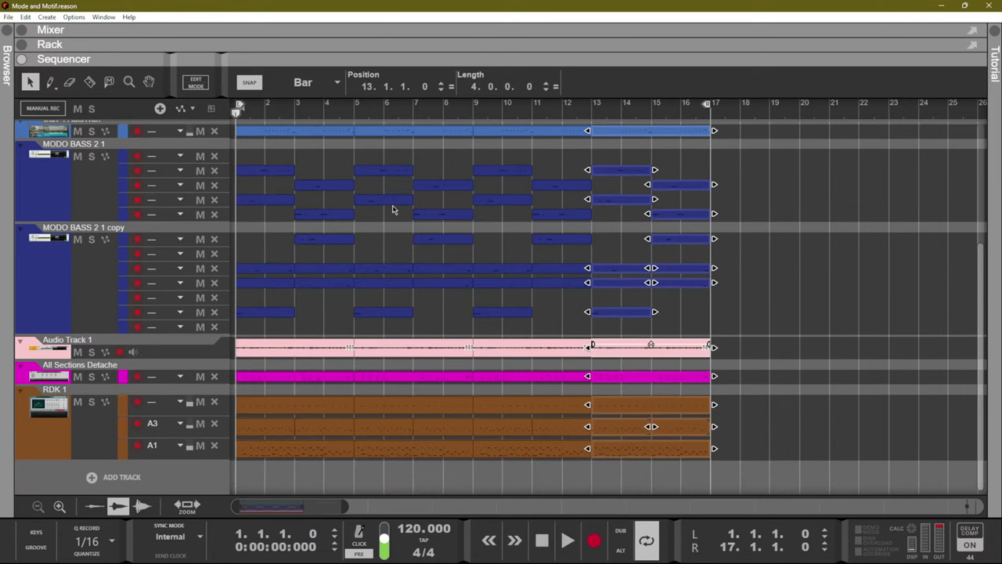
pyautogui.scroll(5, 393, 212)
pyautogui.moveTo(334, 230); pyautogui.dragTo(272, 303)
pyautogui.press('Delete')
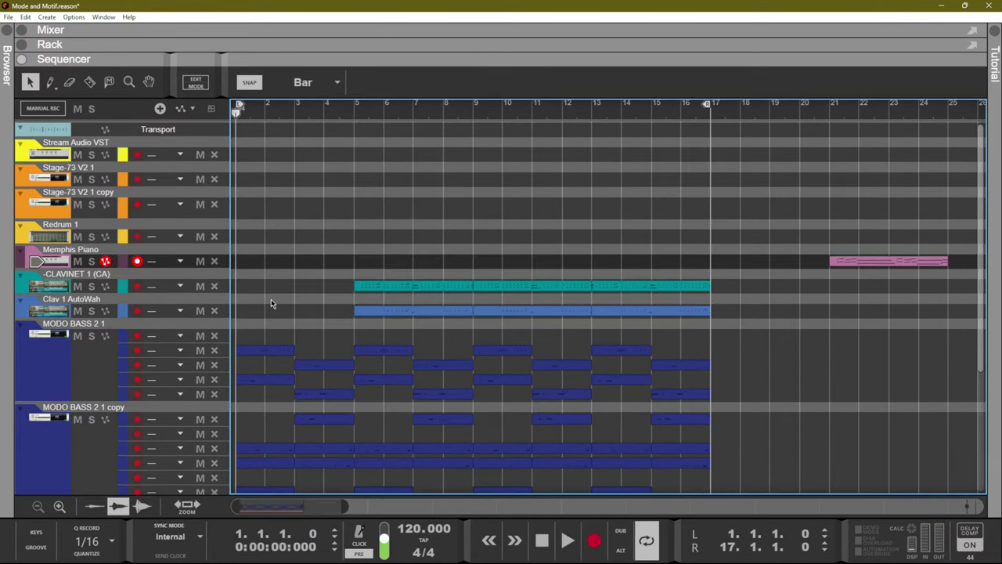
pyautogui.press('space')
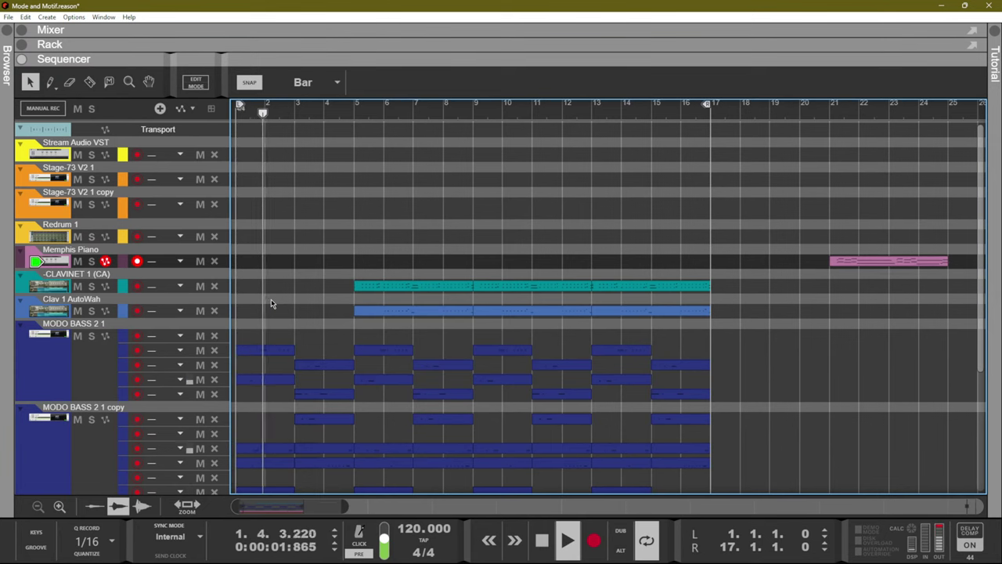
pyautogui.scroll(-5, 271, 303)
pyautogui.press('space')
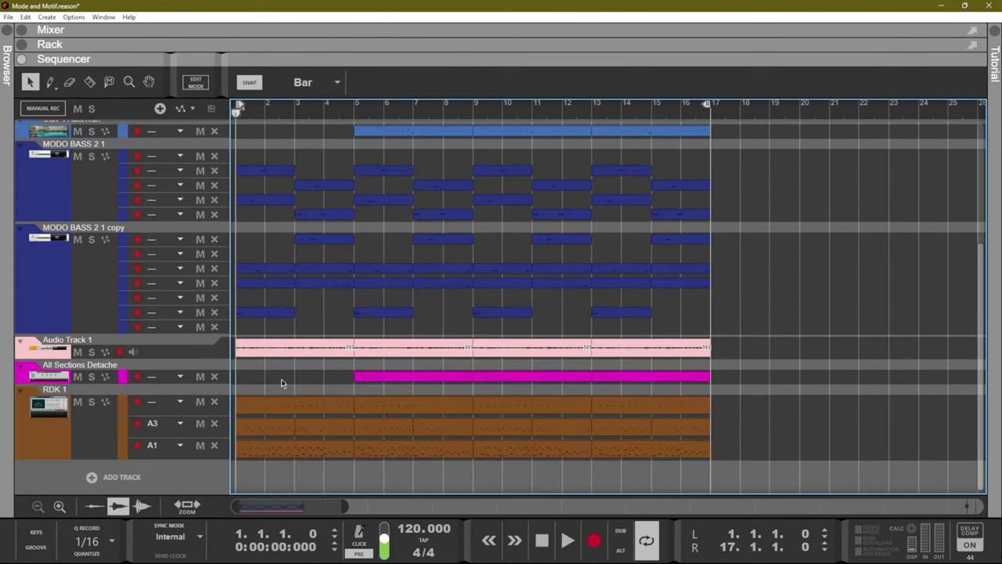
# Play the intro, then delete the clavinet, Clav 1 AutoWah and All Sections Detache clips in bars 5 to 8.
pyautogui.press('space')
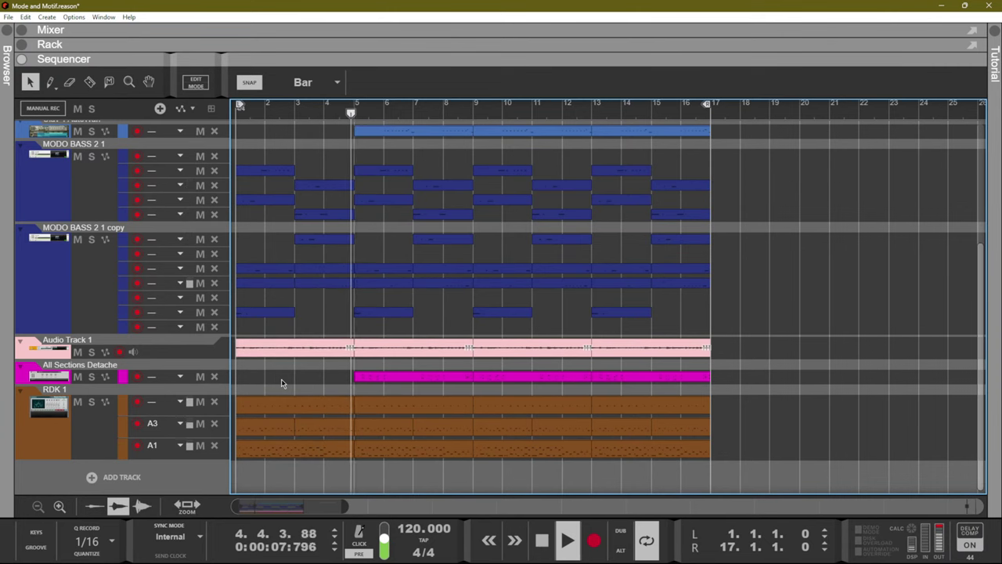
pyautogui.press('space')
pyautogui.press('Home')
pyautogui.scroll(5, 376, 328)
pyautogui.moveTo(395, 312); pyautogui.dragTo(403, 315)
pyautogui.press('Delete')
pyautogui.scroll(-4, 404, 325)
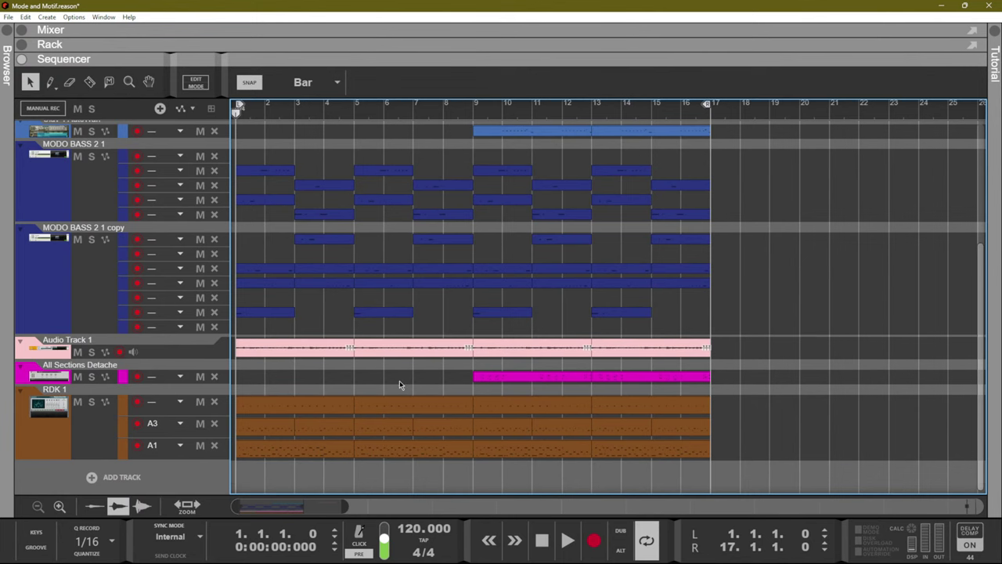
# Record a new 16-bar Memphis Piano melody from bar 1 and return to the arrangement view.
pyautogui.doubleClick(399, 382)
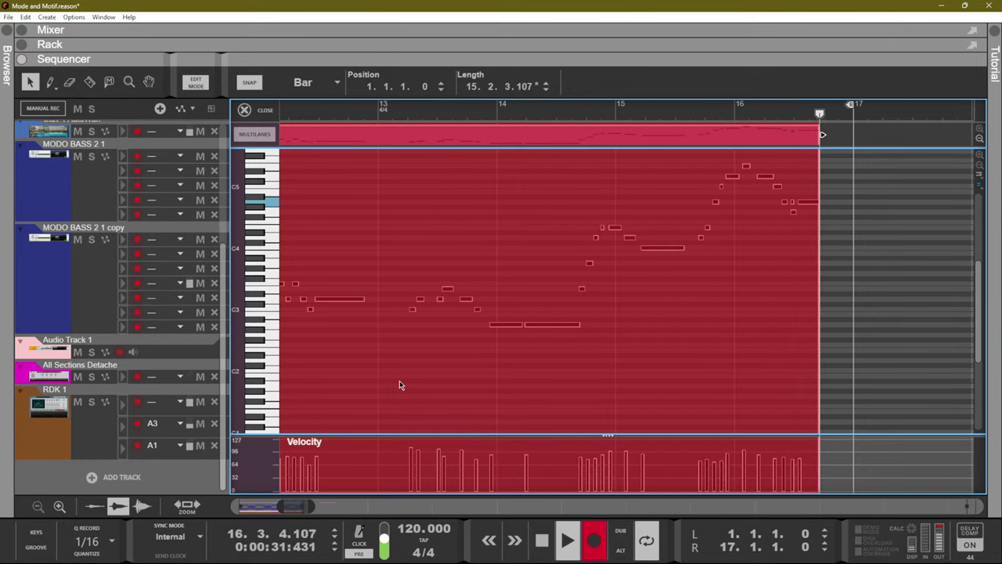
pyautogui.press('space')
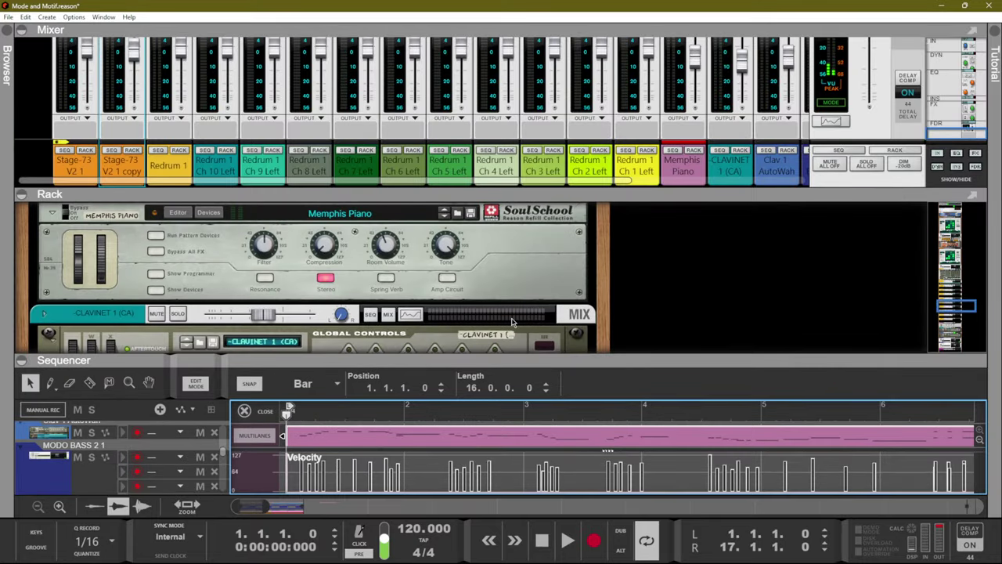
pyautogui.hotkey('ctrl', 'e')
pyautogui.press('F7')
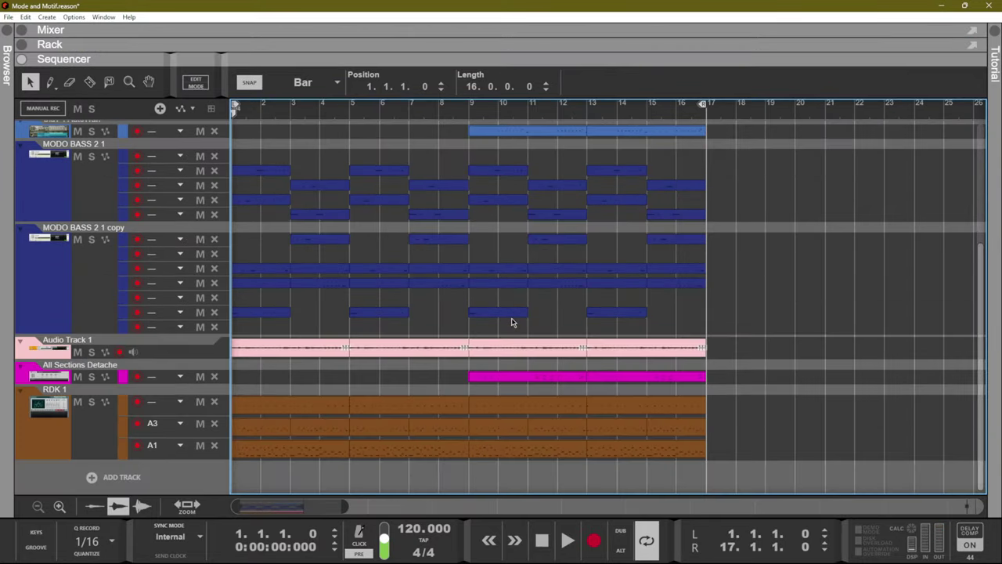
# Play back the new Memphis Piano take and open it in the note editor to check its opening notes.
pyautogui.press('space')
pyautogui.scroll(5, 513, 322)
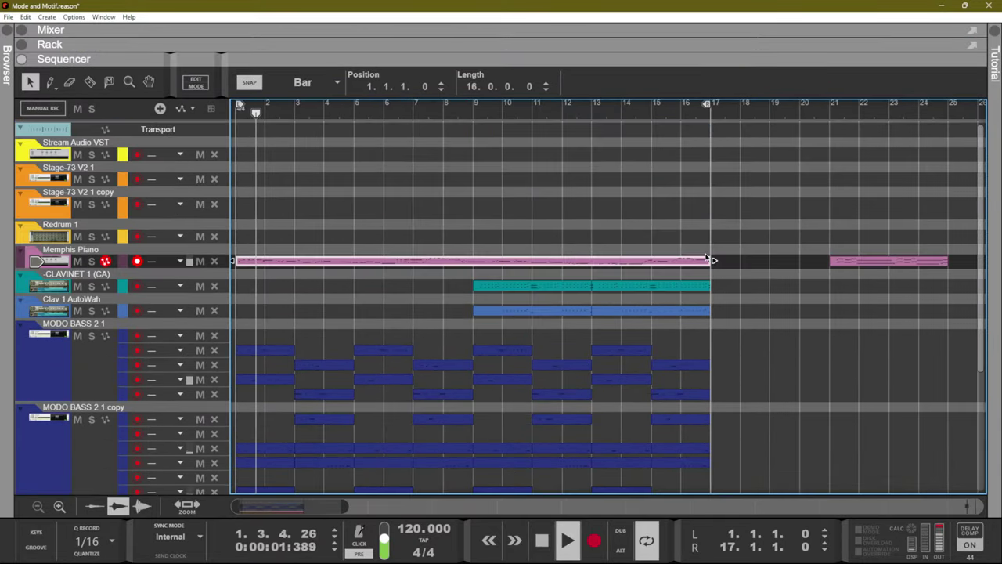
pyautogui.doubleClick(337, 263)
pyautogui.press('space')
pyautogui.press('space')
pyautogui.press('Delete')
pyautogui.press('space')
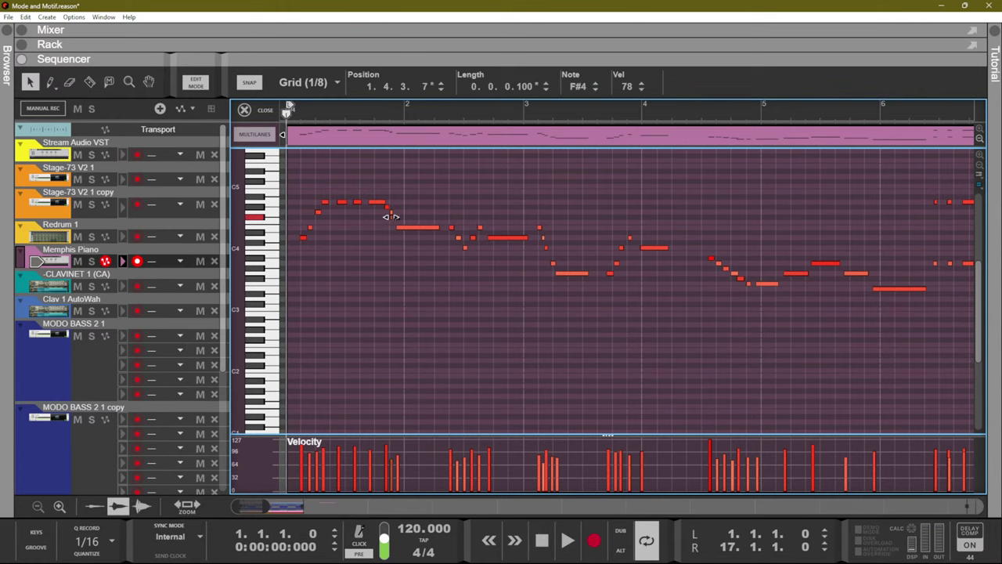
# Set the F#4 note near the end of bar 1 to position 1.4.3.116 and play it back.
pyautogui.click(401, 87)
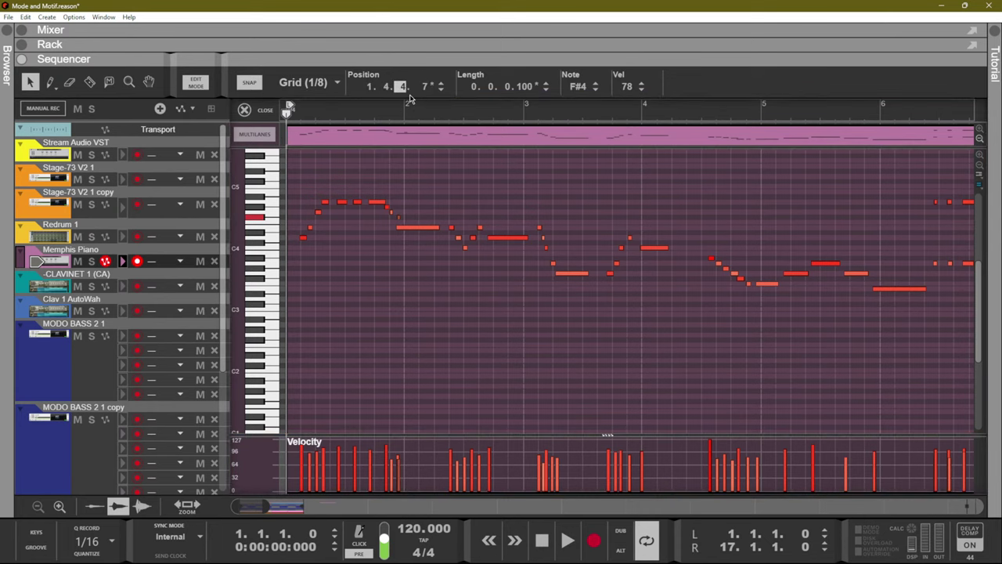
pyautogui.write('4')
pyautogui.press('Return')
pyautogui.moveTo(429, 88); pyautogui.dragTo(428, 103)
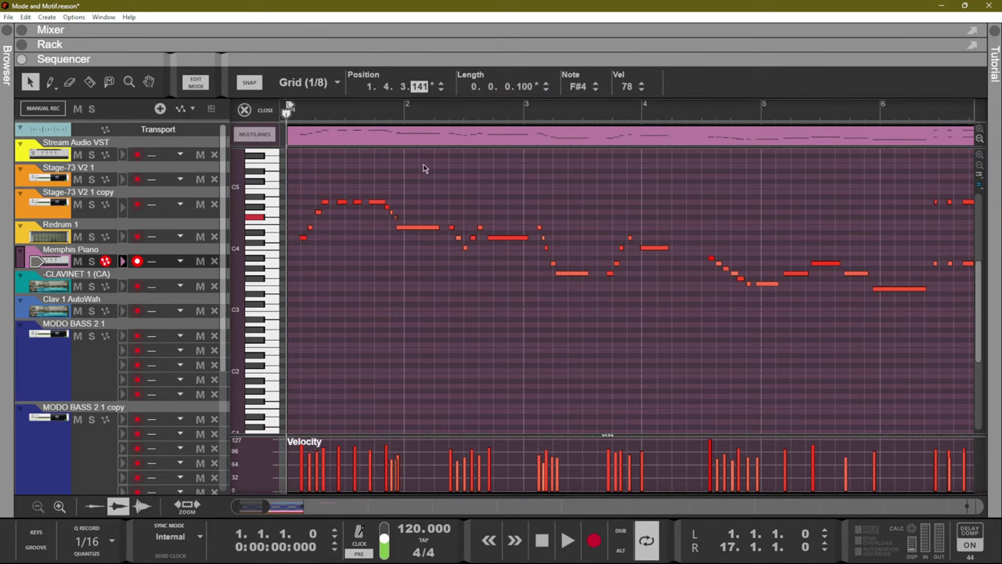
pyautogui.press('Return')
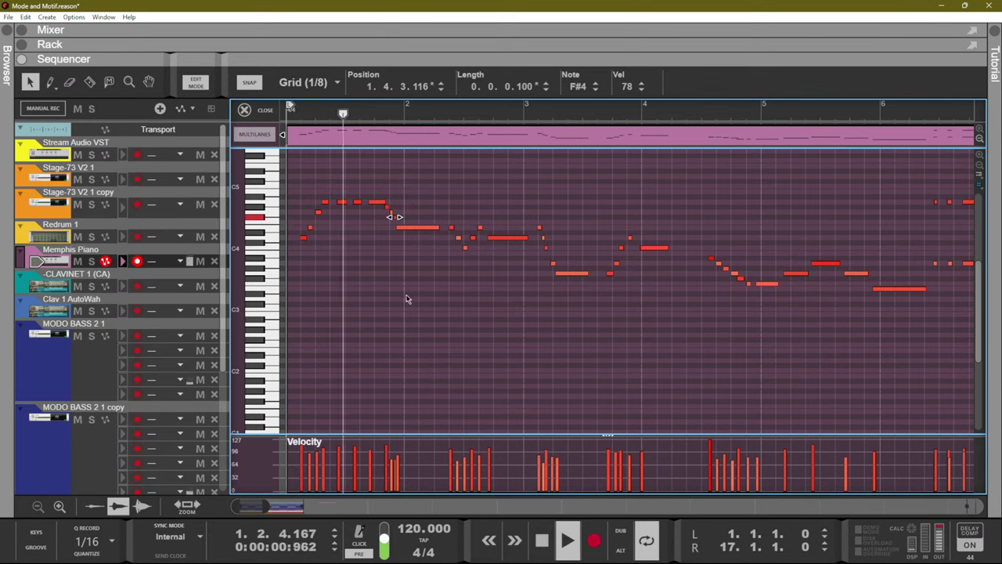
# Set the C4 note at the start of bar 4 to position 3.4.4.15 and play the melody back from the start.
pyautogui.click(411, 278)
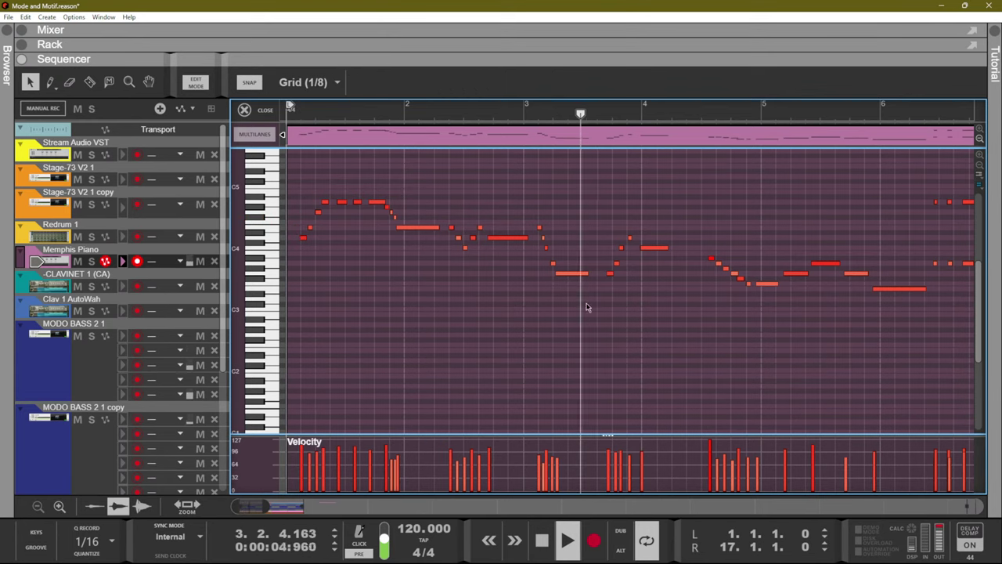
pyautogui.press('space')
pyautogui.click(644, 249)
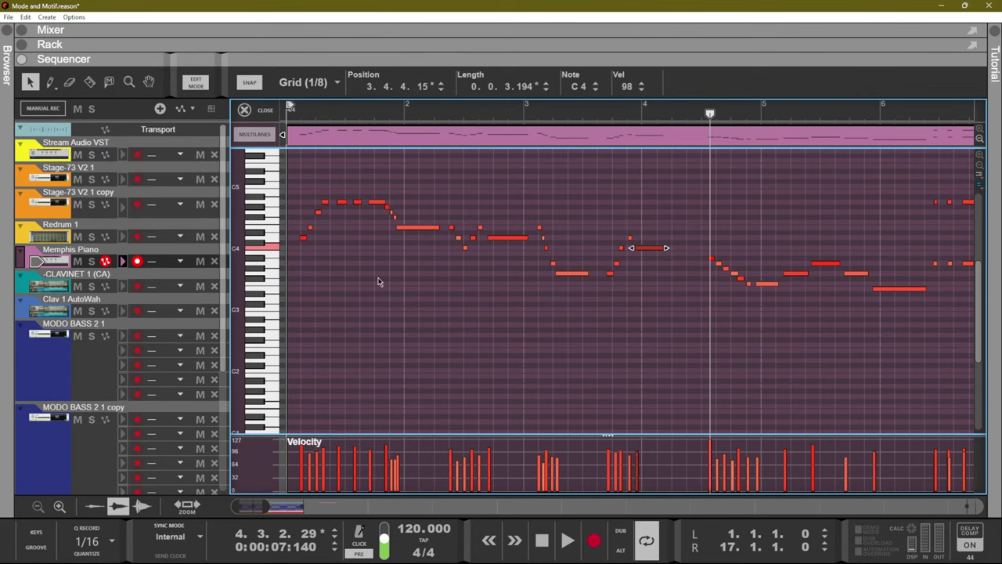
pyautogui.press('Right')
pyautogui.press('Home')
pyautogui.press('space')
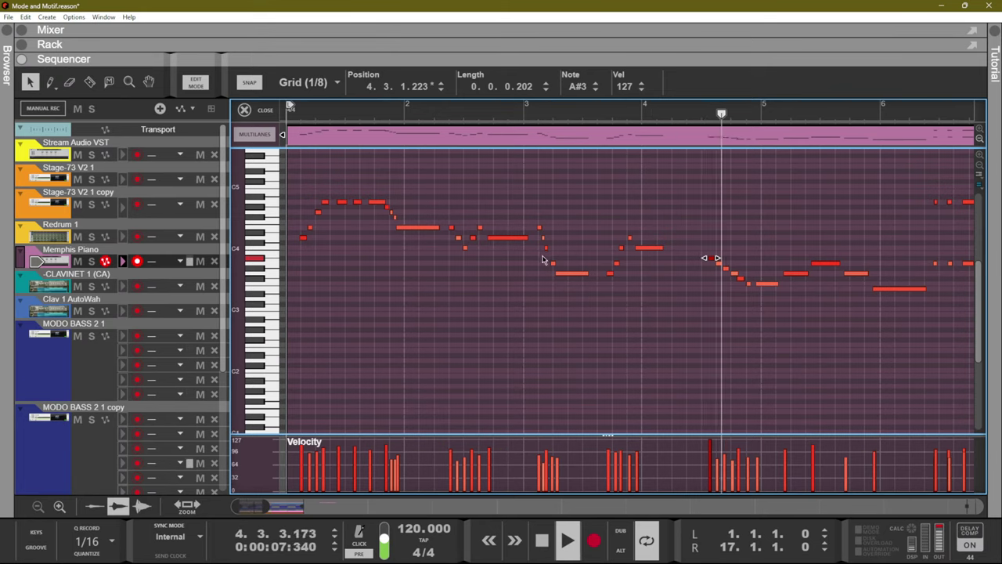
pyautogui.click(702, 464)
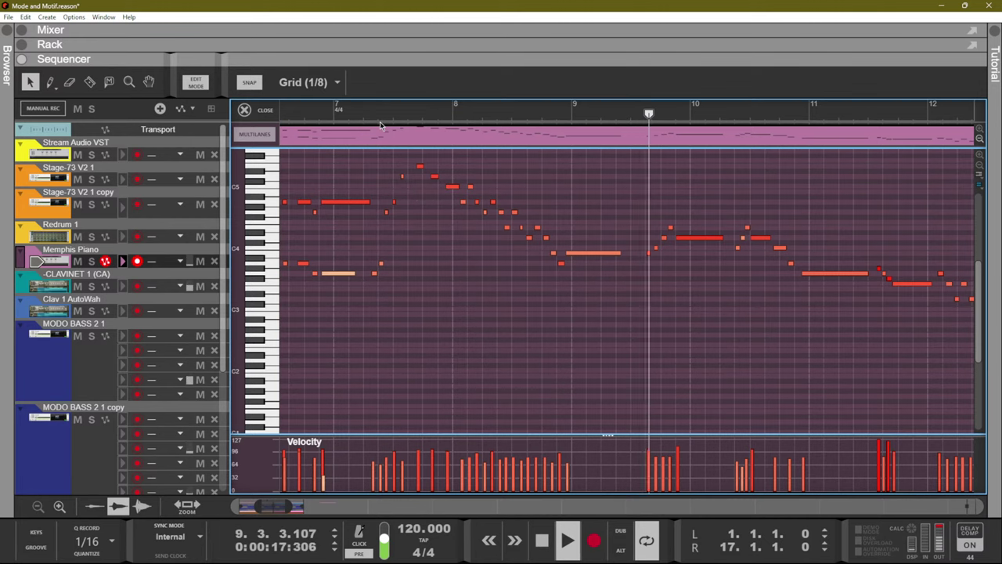
# Leave the note editor, trim the Memphis Piano clip to 8 bars and place the playhead at bar 9.
pyautogui.press('space')
pyautogui.hotkey('ctrl', 'e')
pyautogui.press('space')
pyautogui.moveTo(711, 260); pyautogui.dragTo(465, 248)
pyautogui.press('space')
pyautogui.click(474, 105)
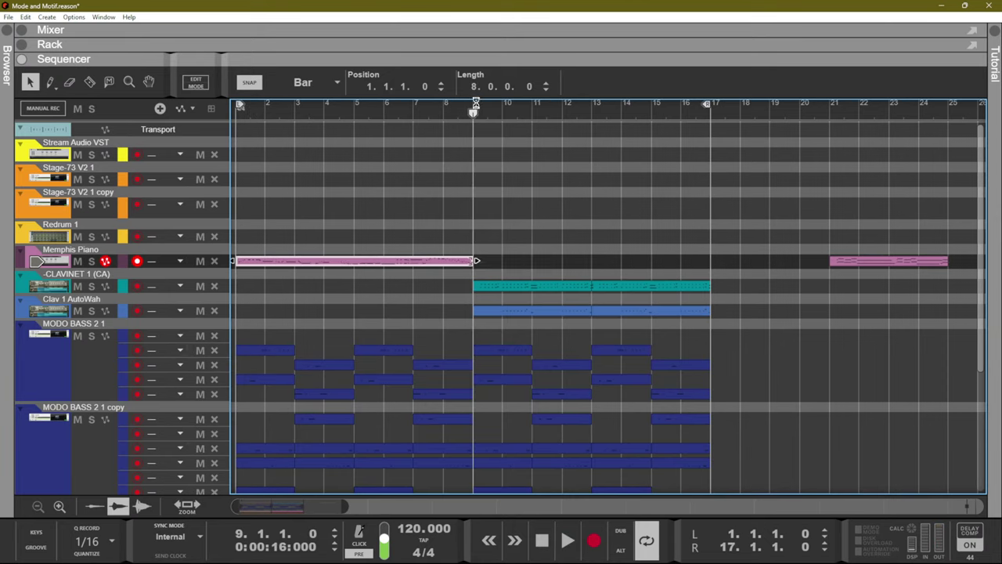
# Show the rack and browse the patches in the 13 Strings & Voice folder.
pyautogui.press('F6')
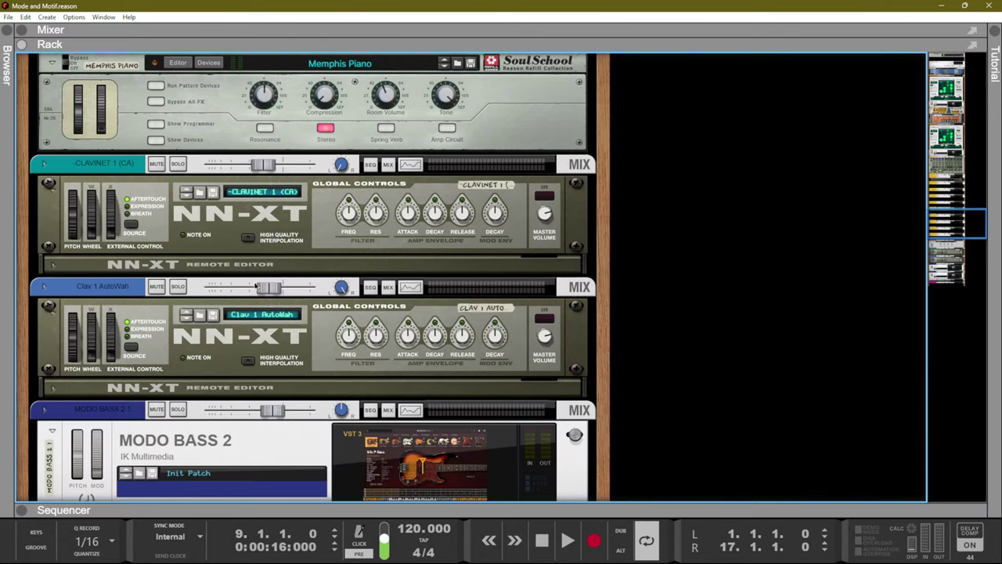
pyautogui.press('F6')
pyautogui.scroll(-10, 227, 275)
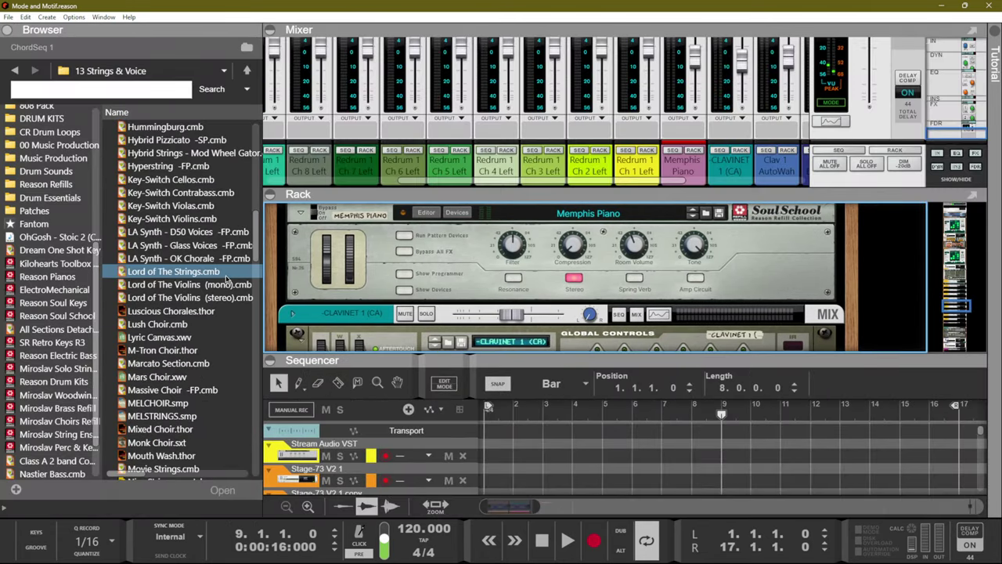
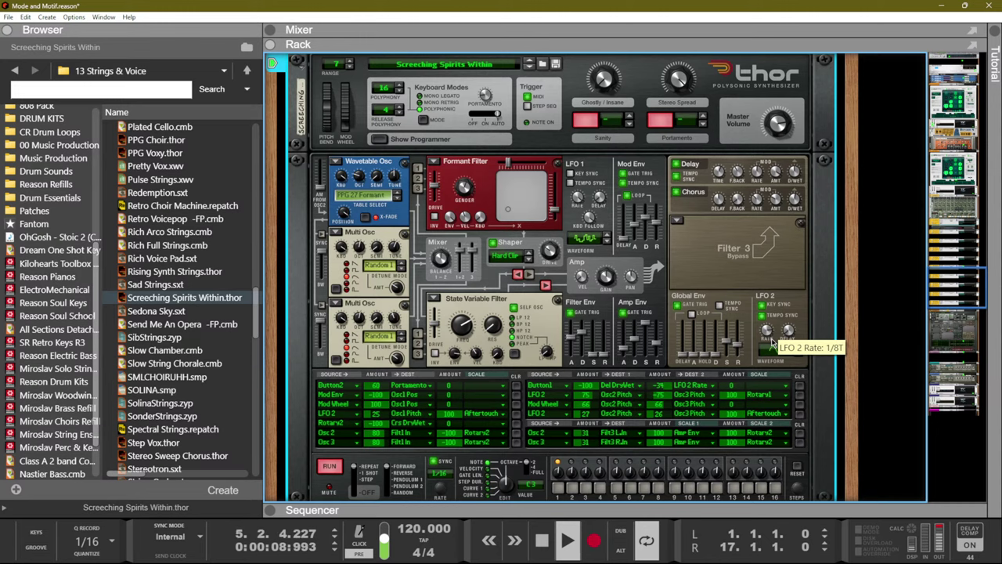
# Make Stage-73 V2 1 copy the active track and send its Chord Sequencer pattern to that track.
pyautogui.press('F7')
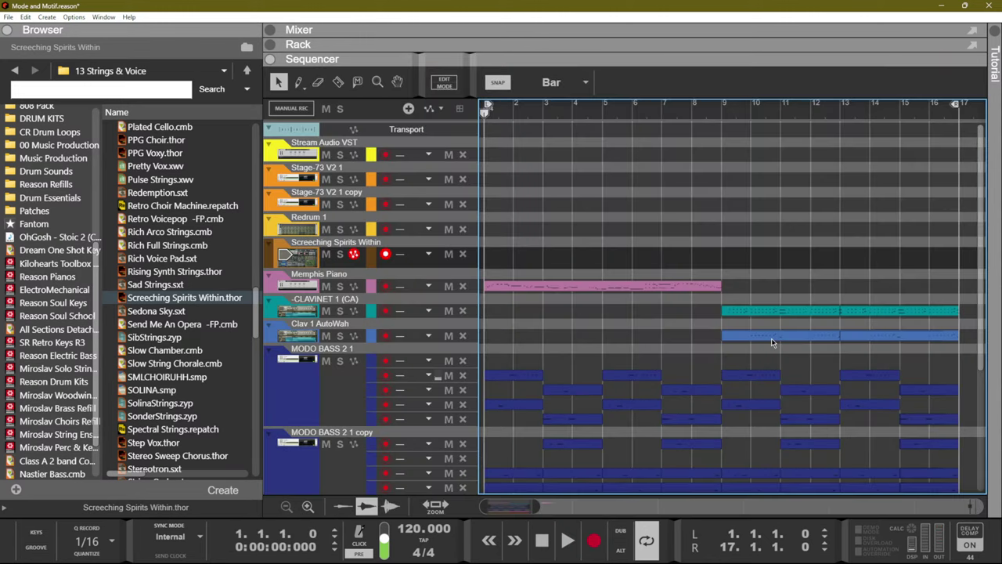
pyautogui.click(386, 205)
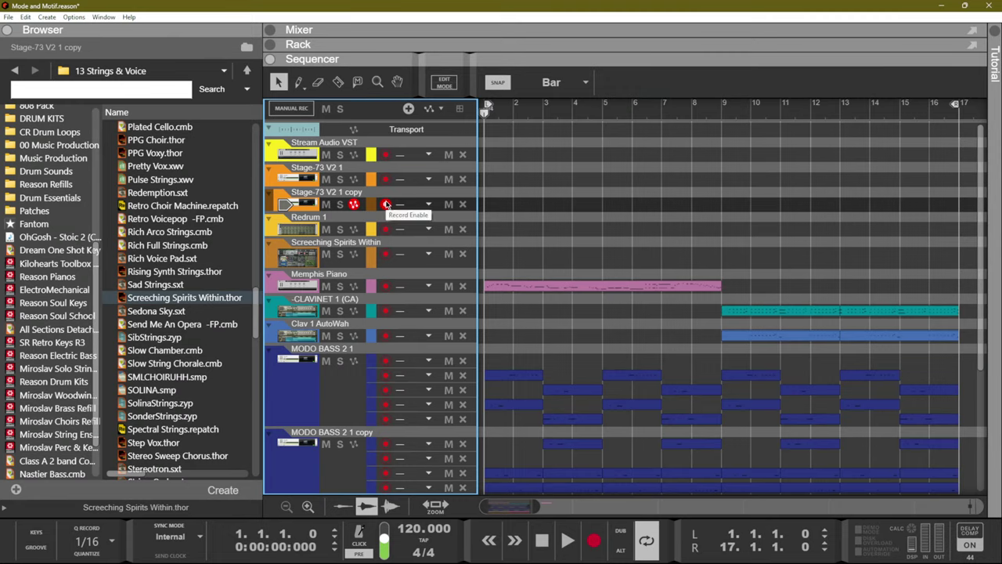
pyautogui.press('F6')
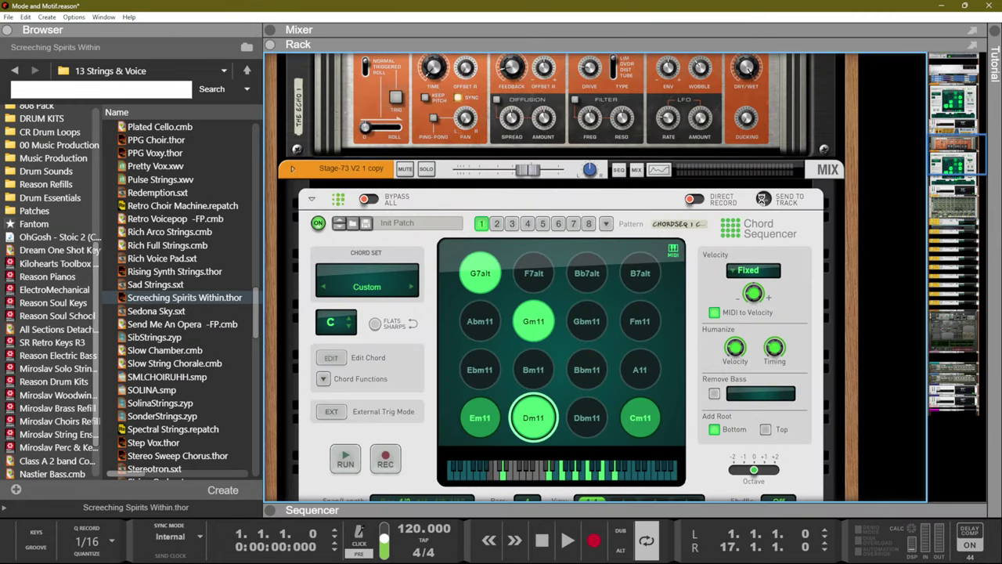
pyautogui.click(763, 199)
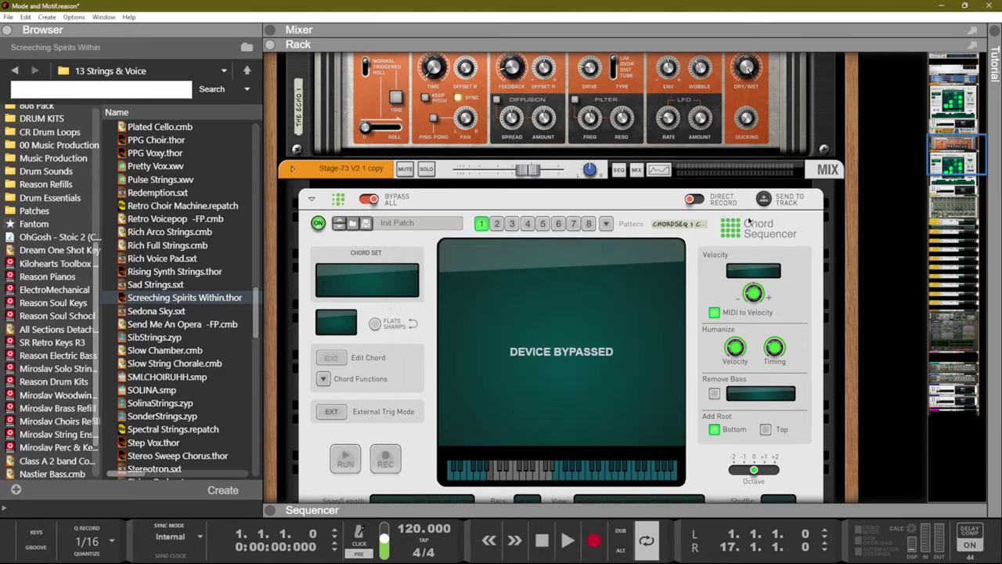
pyautogui.press('F7')
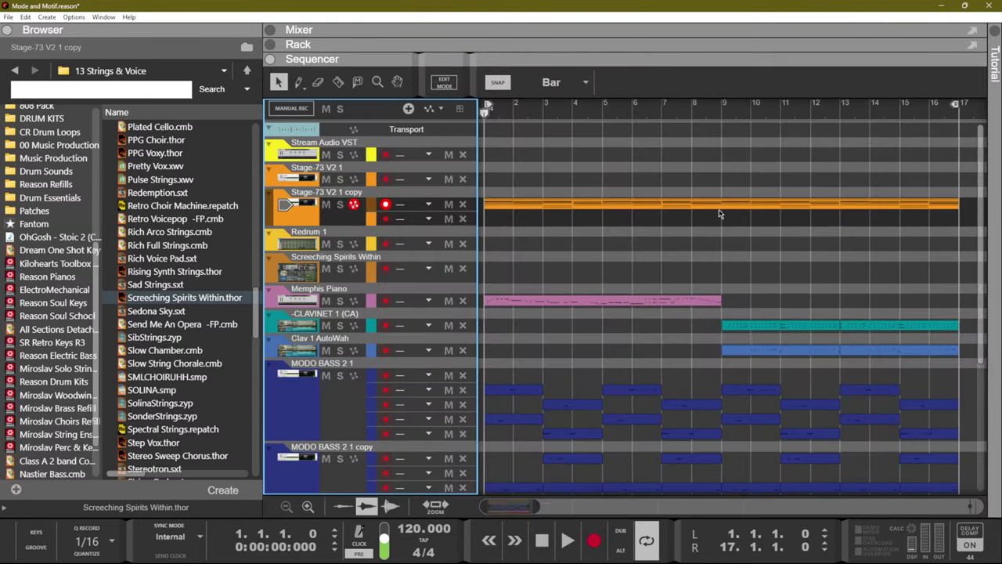
# Copy the 16-bar chord clip to the Screeching Spirits Within track, solo that track and play from bar 9.
pyautogui.moveTo(720, 214); pyautogui.dragTo(720, 275)
pyautogui.click(341, 269)
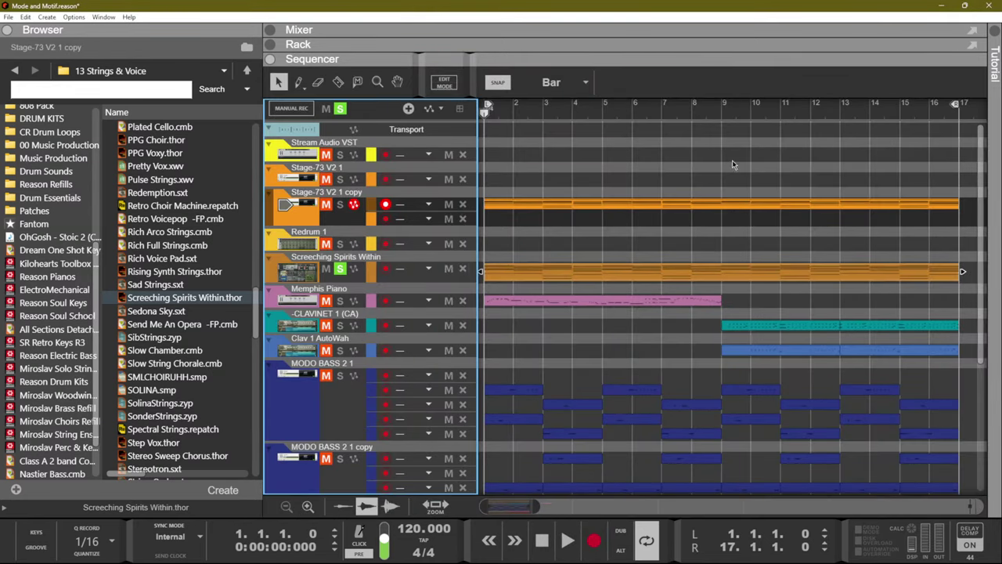
pyautogui.click(730, 116)
pyautogui.press('space')
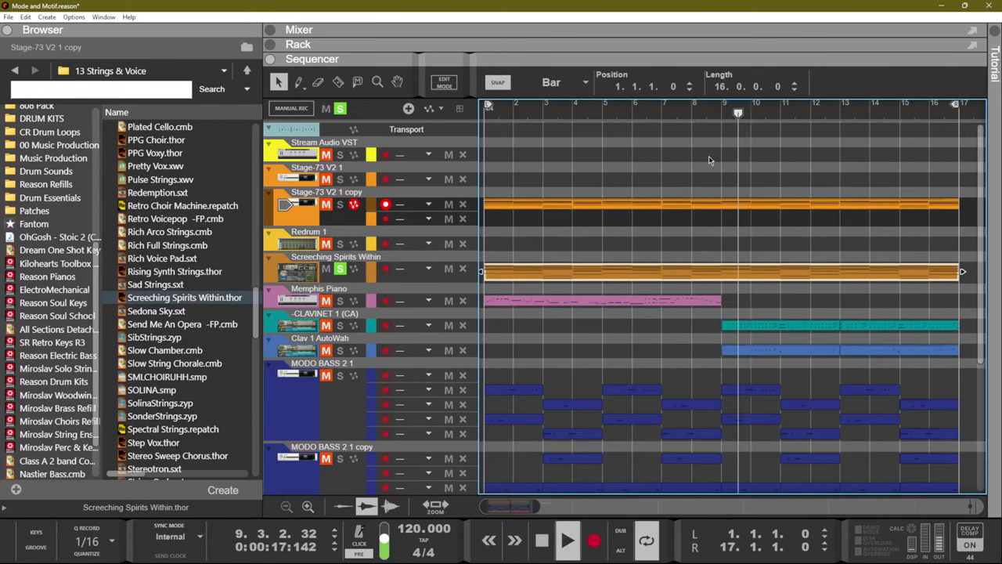
# Check the mixer during playback, solo the Redrum 1 track as well and show the Redrum in the rack.
pyautogui.press('F5')
pyautogui.scroll(-5, 503, 350)
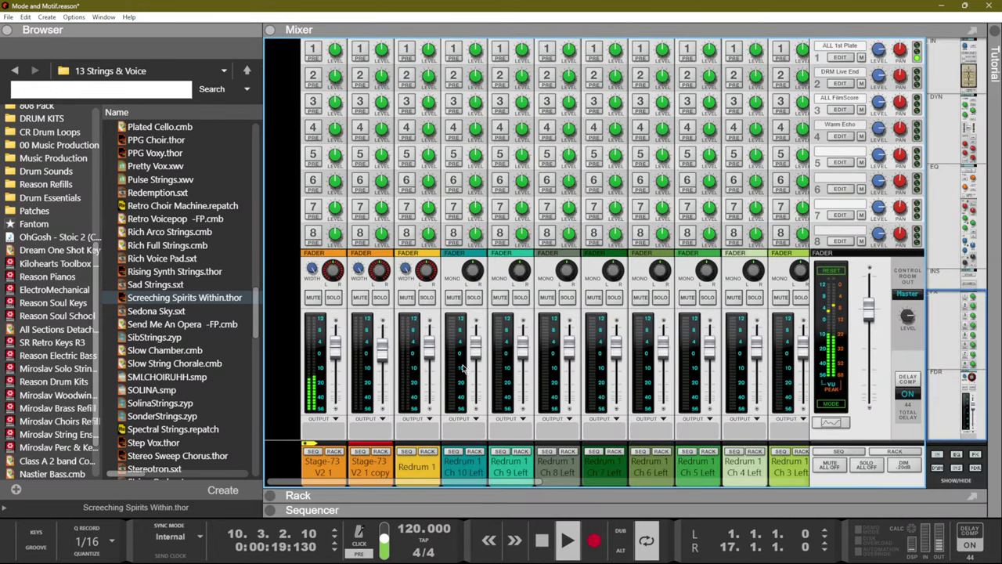
pyautogui.press('F6')
pyautogui.press('F7')
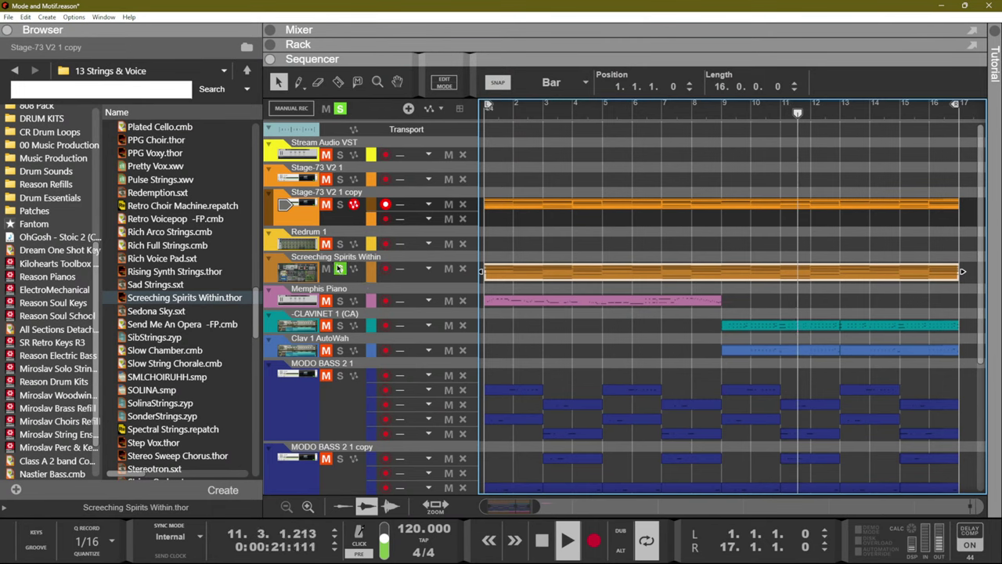
pyautogui.click(338, 242)
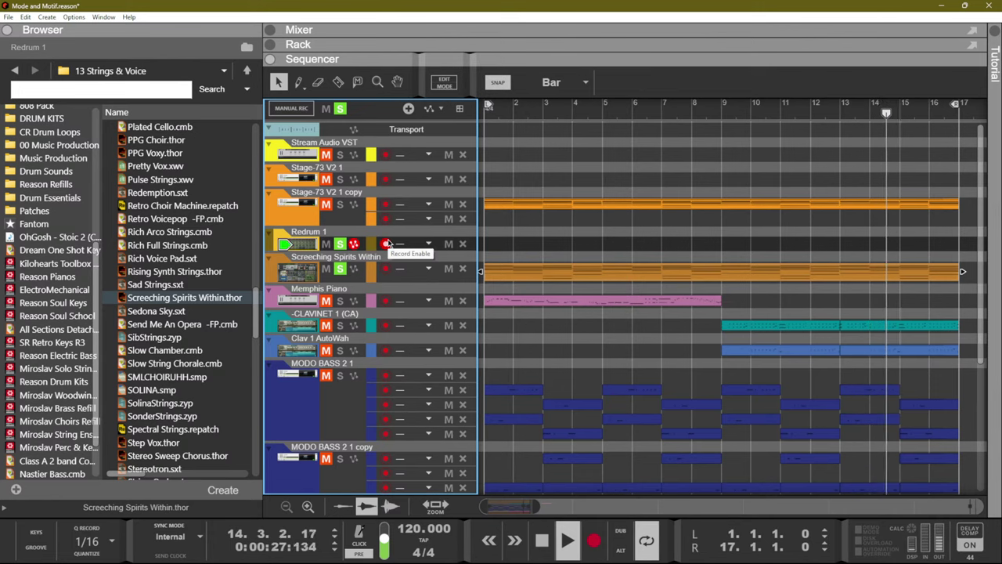
pyautogui.press('F6')
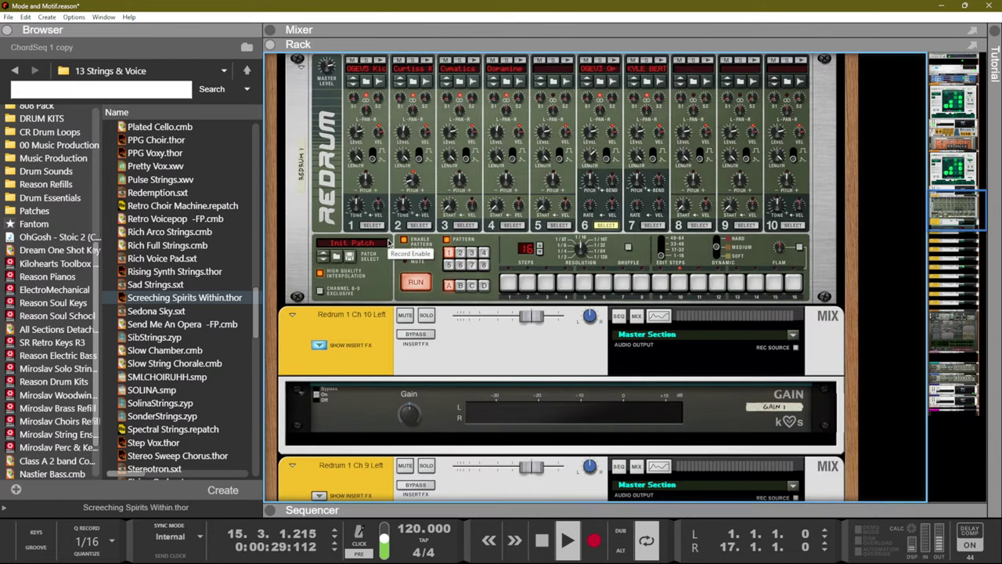
pyautogui.click(409, 189)
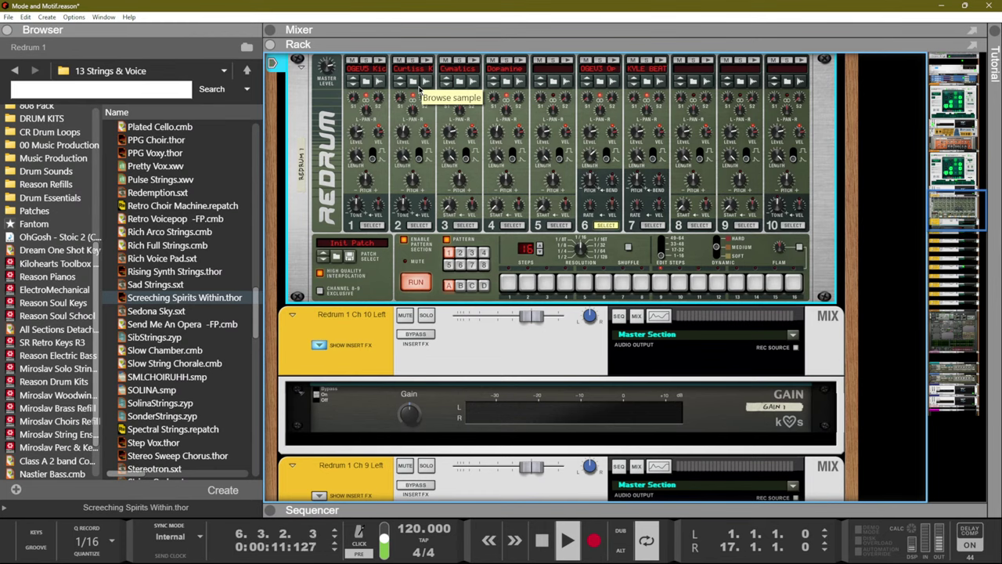
# Return to the arrangement, stop playback and set the left loop locator to bar 9.
pyautogui.press('F7')
pyautogui.press('space')
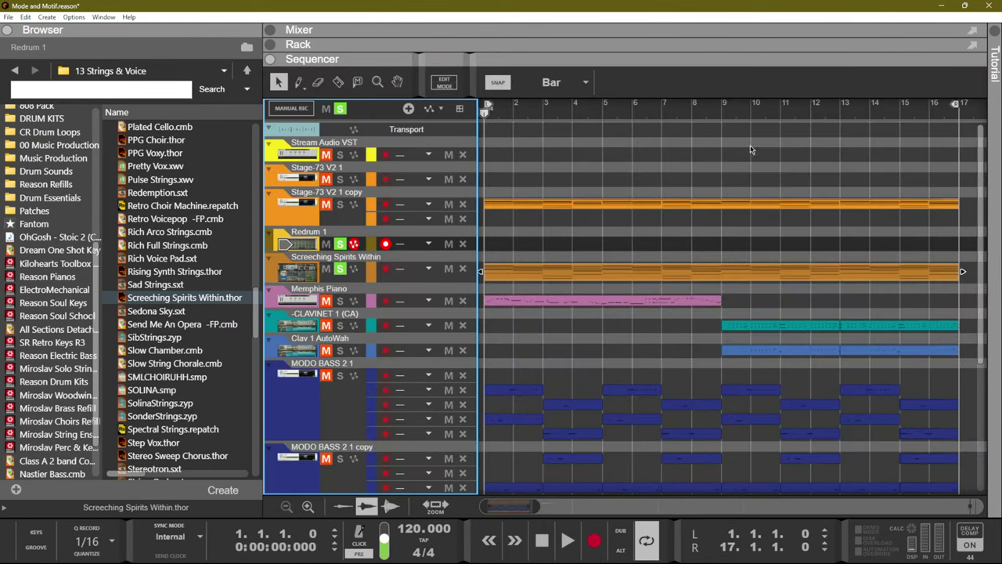
pyautogui.click(725, 112)
pyautogui.press('space')
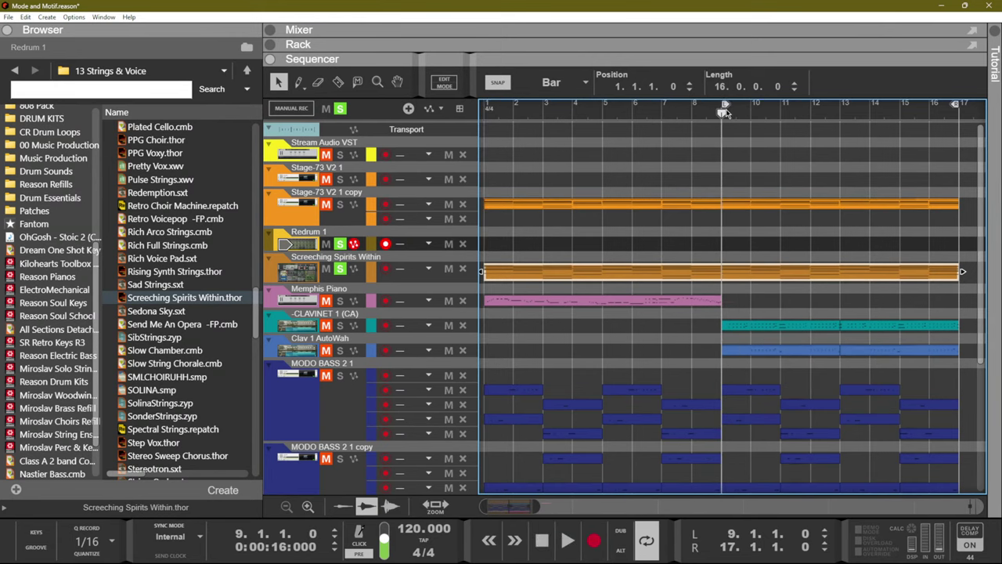
# In the Screeching Spirits Within clip, shorten all notes from bar 9 onward to a length of 0.1.2.238 and play them.
pyautogui.doubleClick(823, 271)
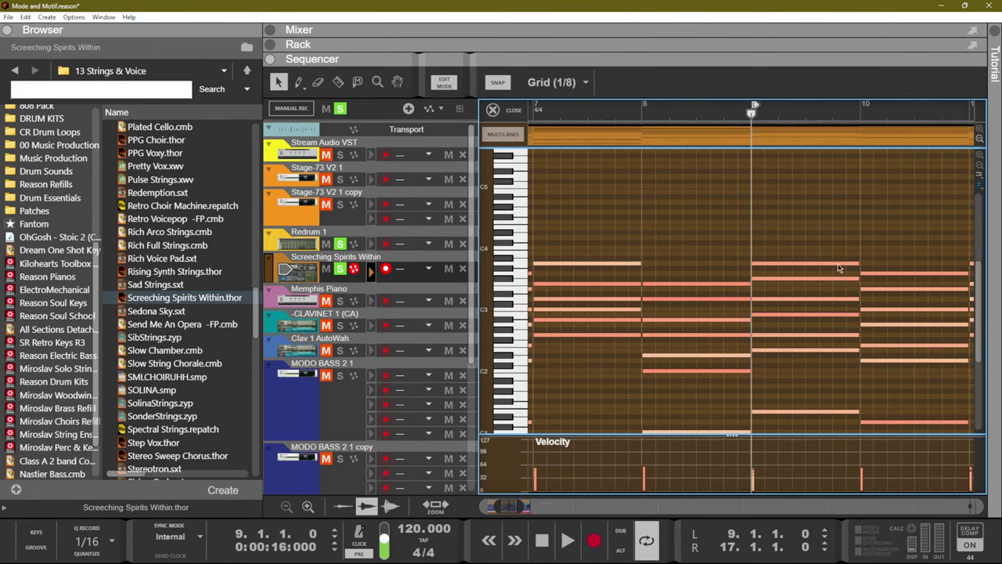
pyautogui.scroll(-6, 852, 226)
pyautogui.scroll(-5, 649, 327)
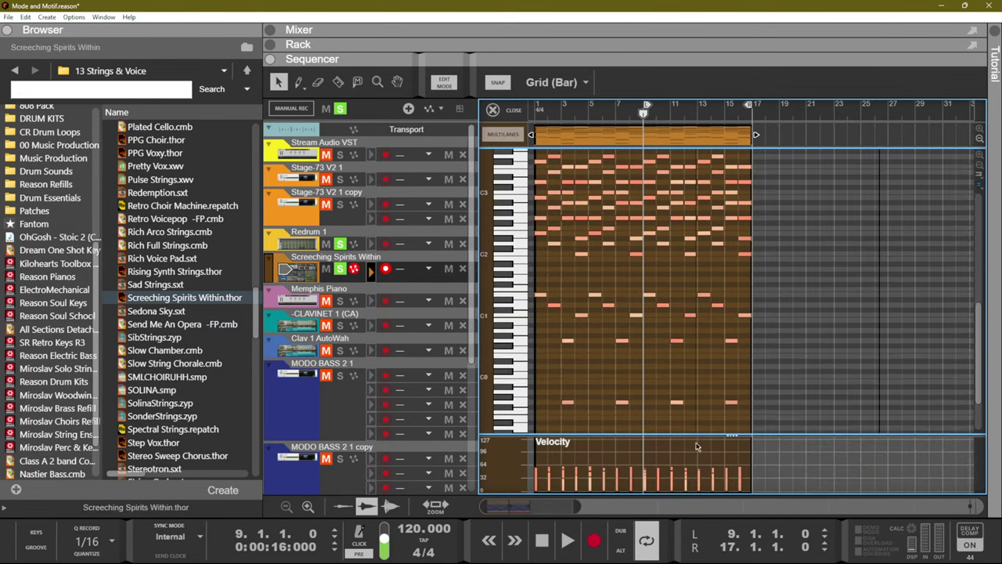
pyautogui.moveTo(647, 368); pyautogui.dragTo(648, 367)
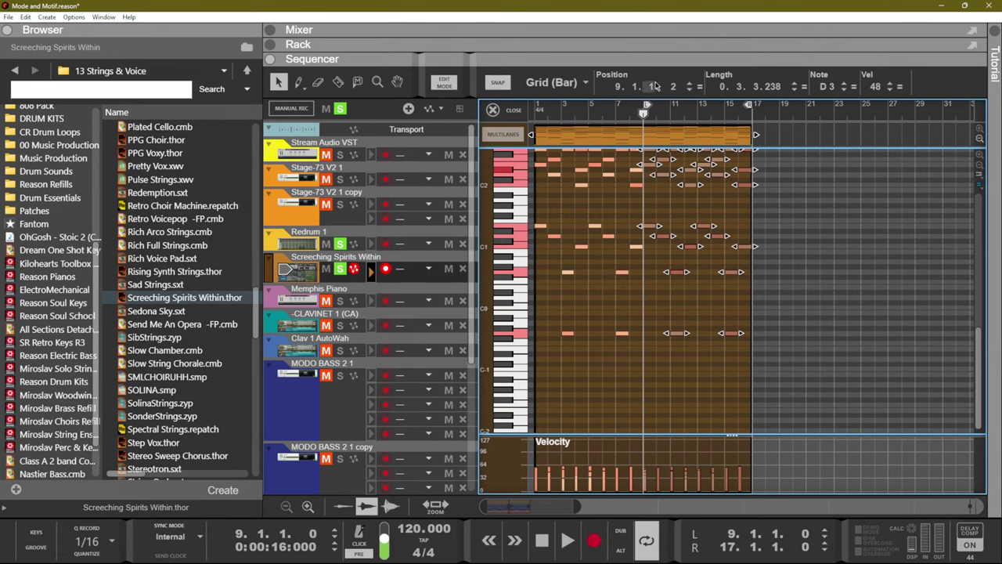
pyautogui.moveTo(753, 93); pyautogui.dragTo(744, 218)
pyautogui.press('space')
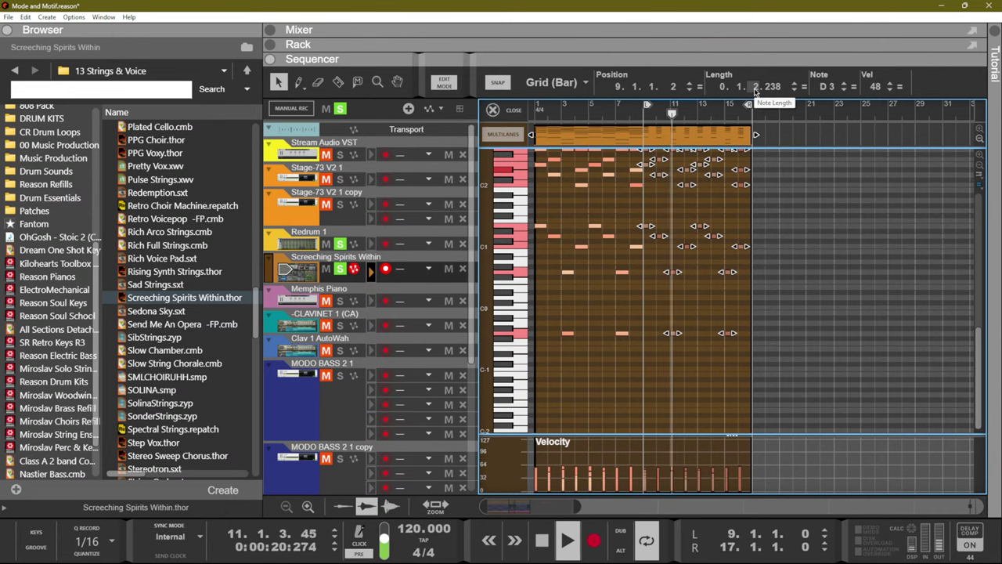
# Mute the Stage-73 V2 1 channel in the mixer and show the Redrum in the rack.
pyautogui.press('F5')
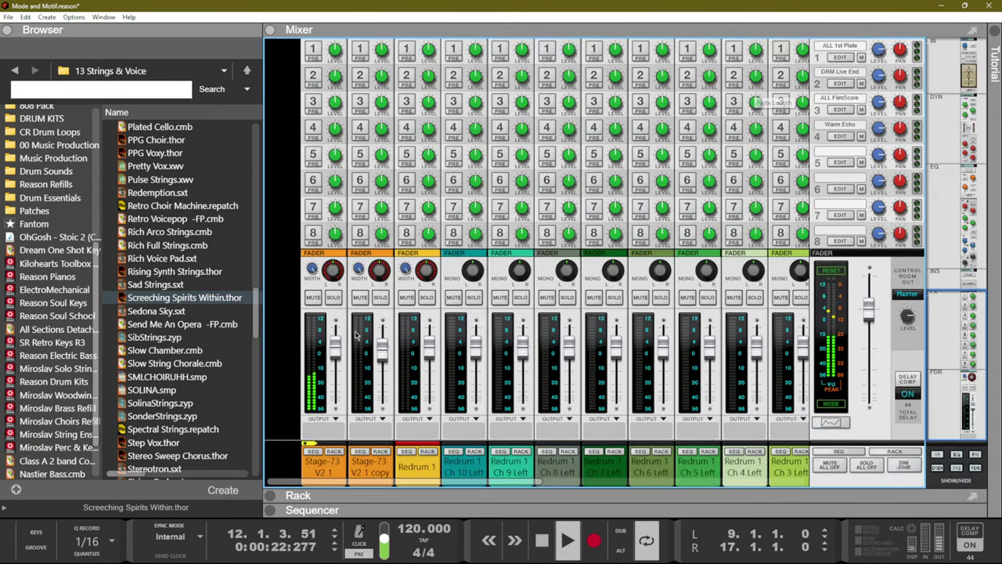
pyautogui.click(314, 299)
pyautogui.press('F7')
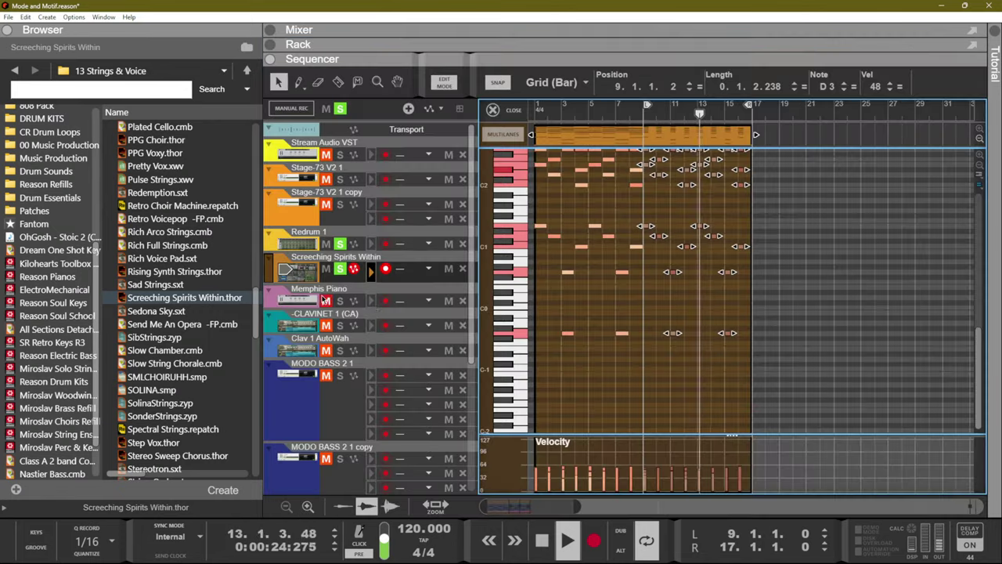
pyautogui.press('F6')
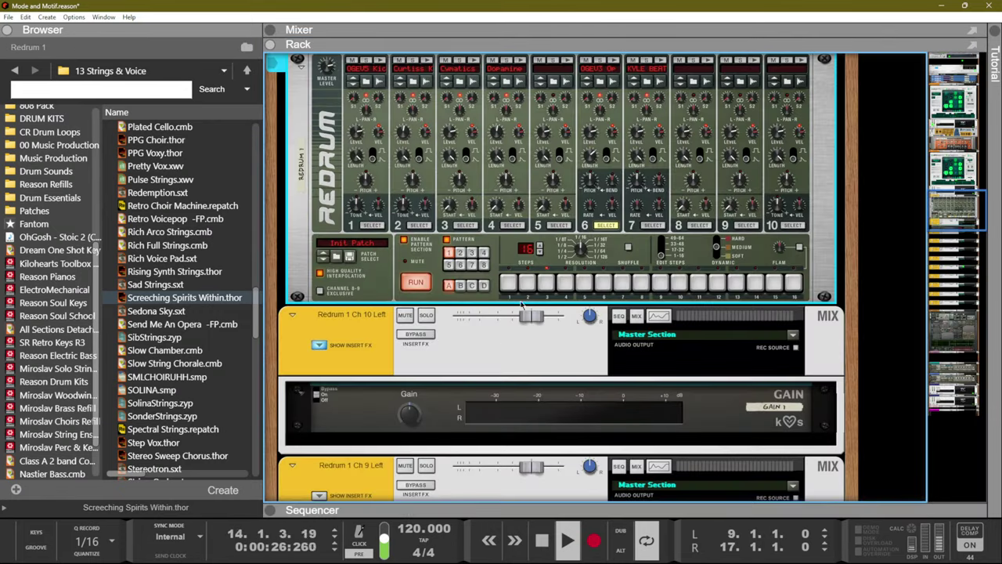
# Find the Screeching Spirits Within Thor synthesizer in the rack and check its Portamento setting.
pyautogui.scroll(5, 522, 305)
pyautogui.scroll(-15, 501, 345)
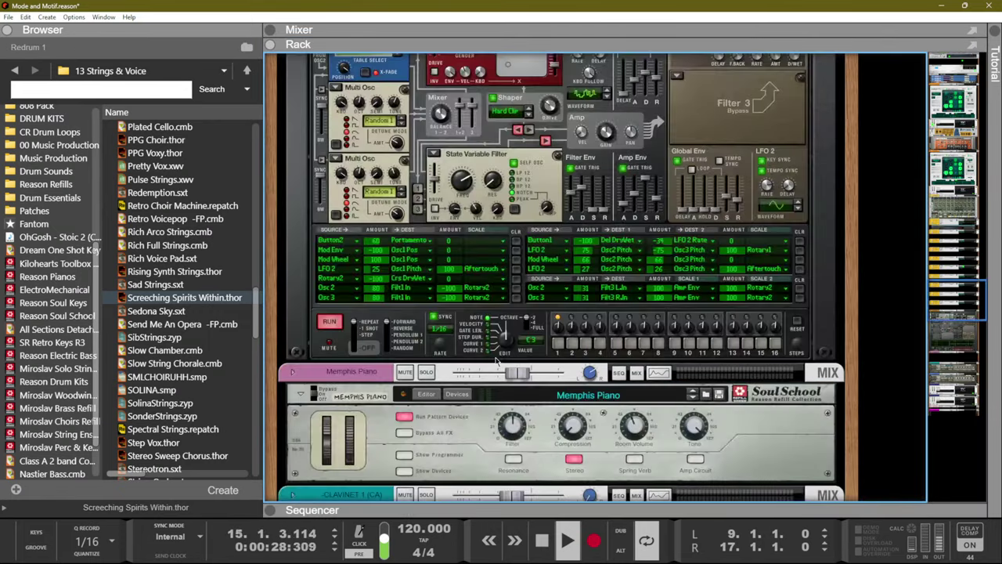
pyautogui.scroll(5, 497, 360)
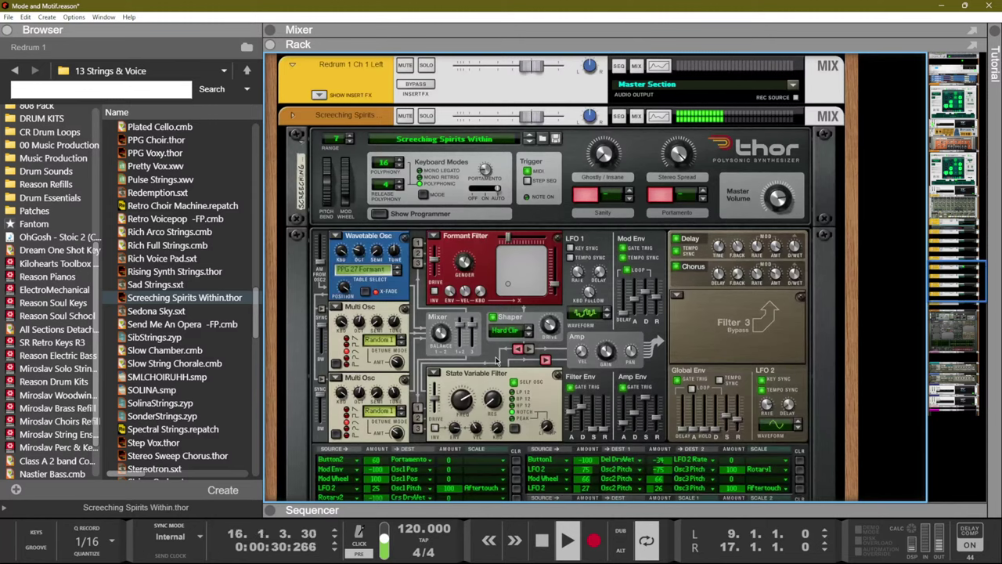
pyautogui.click(485, 170)
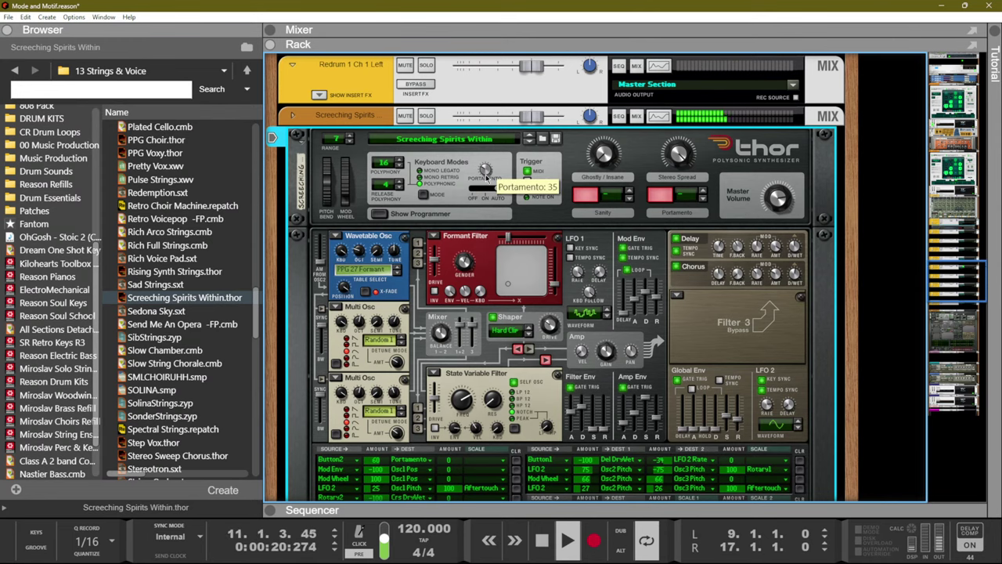
# Show the Screeching Spirits Within clip in the sequencer and review its full range of notes.
pyautogui.press('F7')
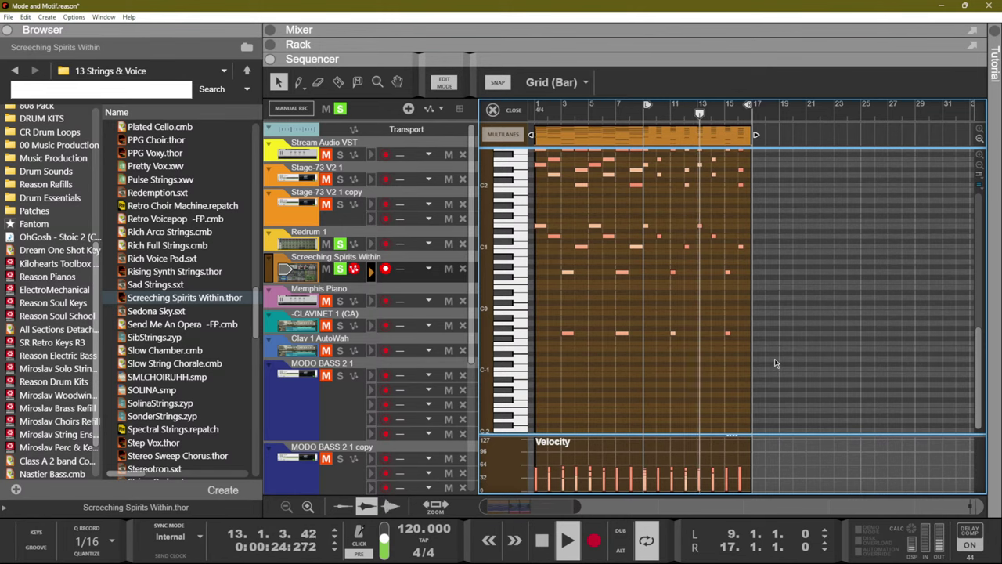
pyautogui.hotkey('ctrl', 'a')
pyautogui.scroll(3, 774, 362)
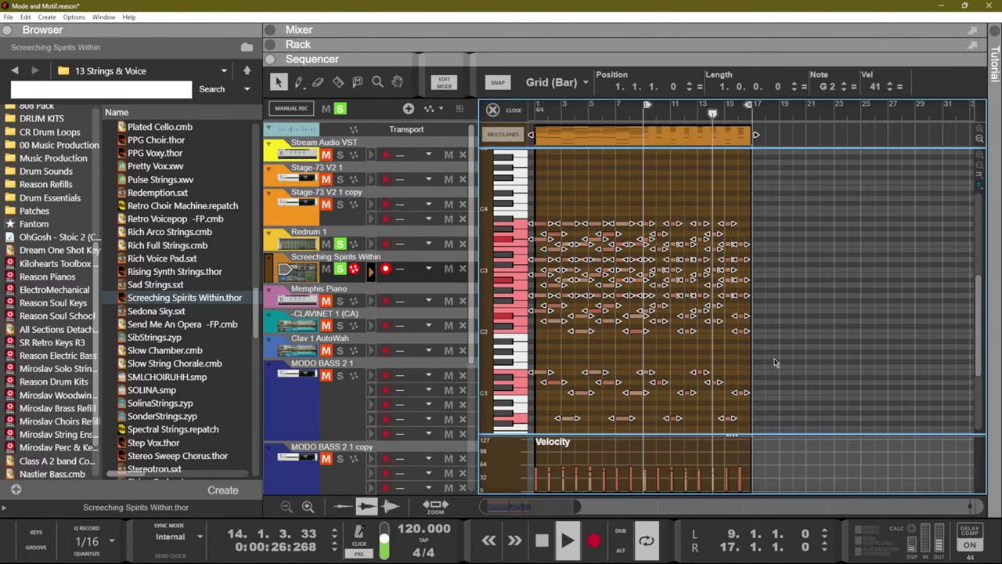
pyautogui.click(775, 362)
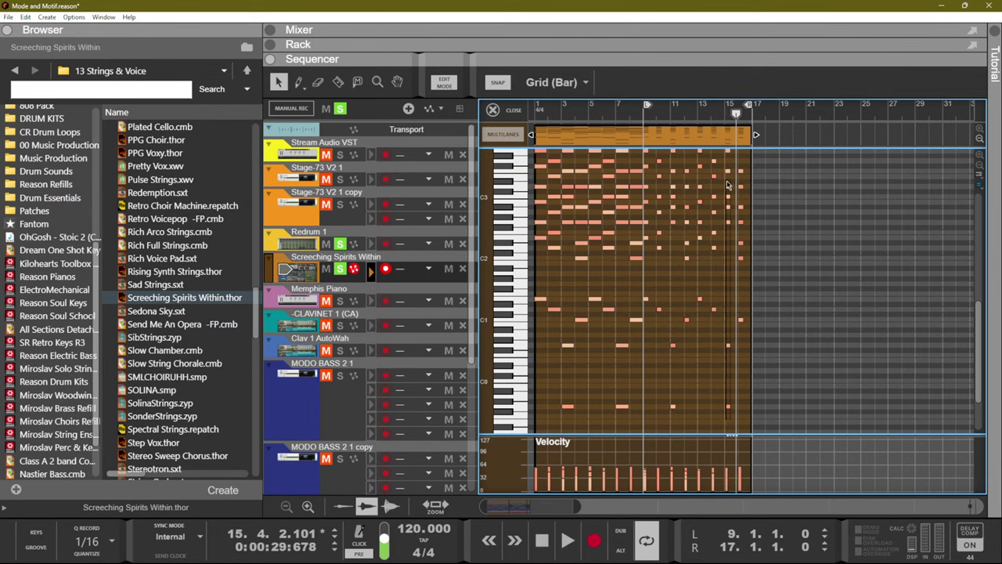
# Place the playhead at bar 15 and play the chord there several times in close-up.
pyautogui.press('space')
pyautogui.click(727, 111)
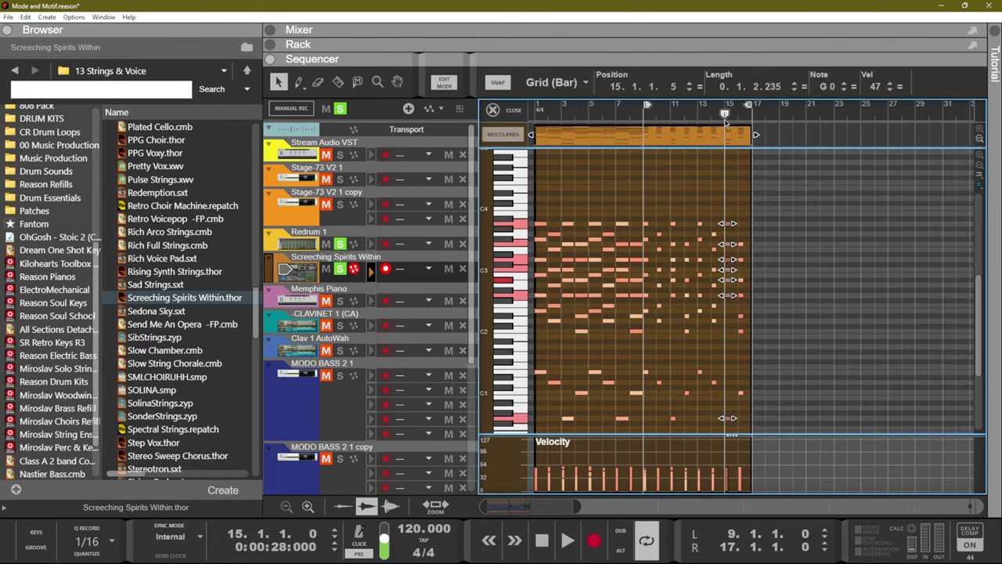
pyautogui.scroll(8, 738, 330)
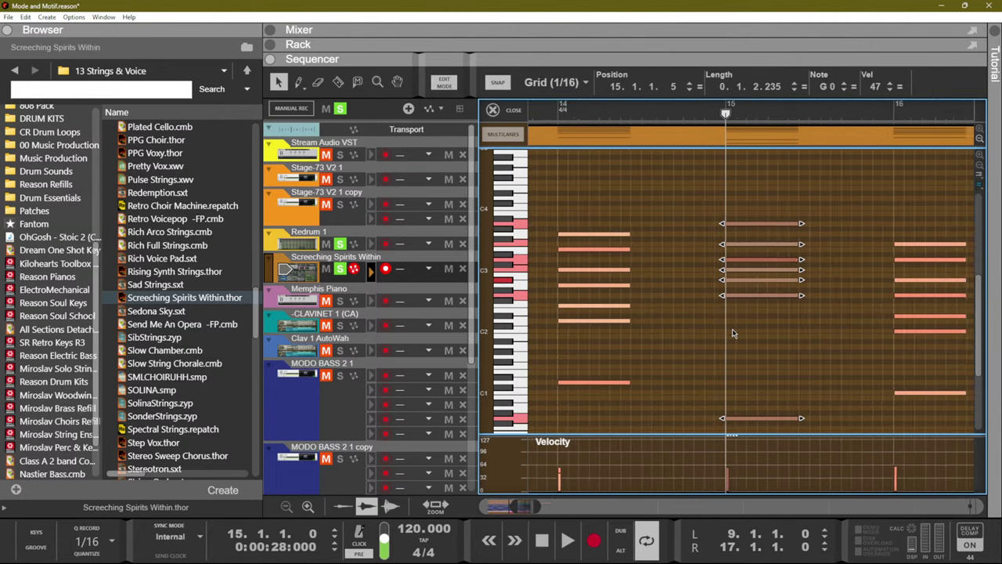
pyautogui.press('space')
pyautogui.press('space')
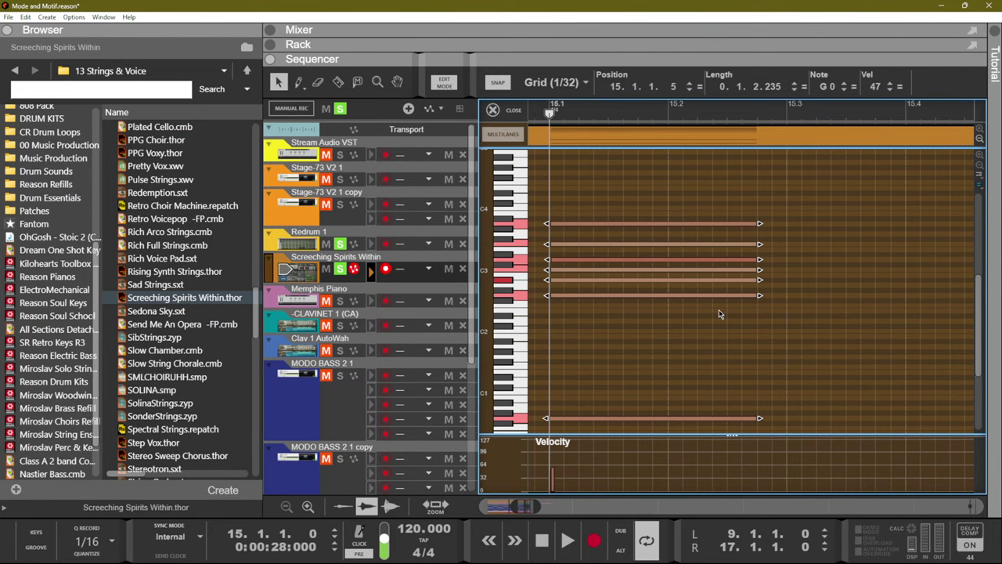
pyautogui.press('space')
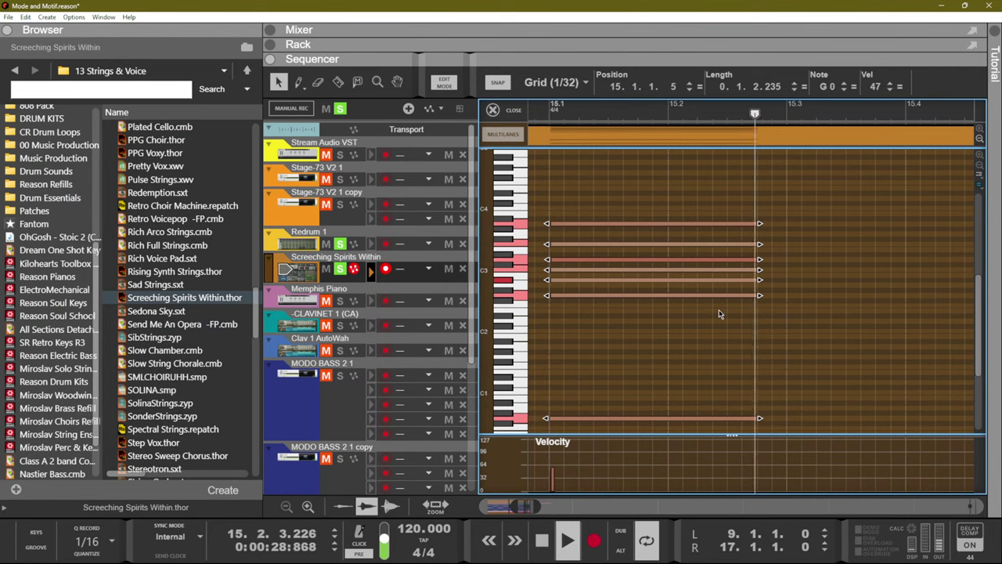
pyautogui.press('space')
pyautogui.press('space')
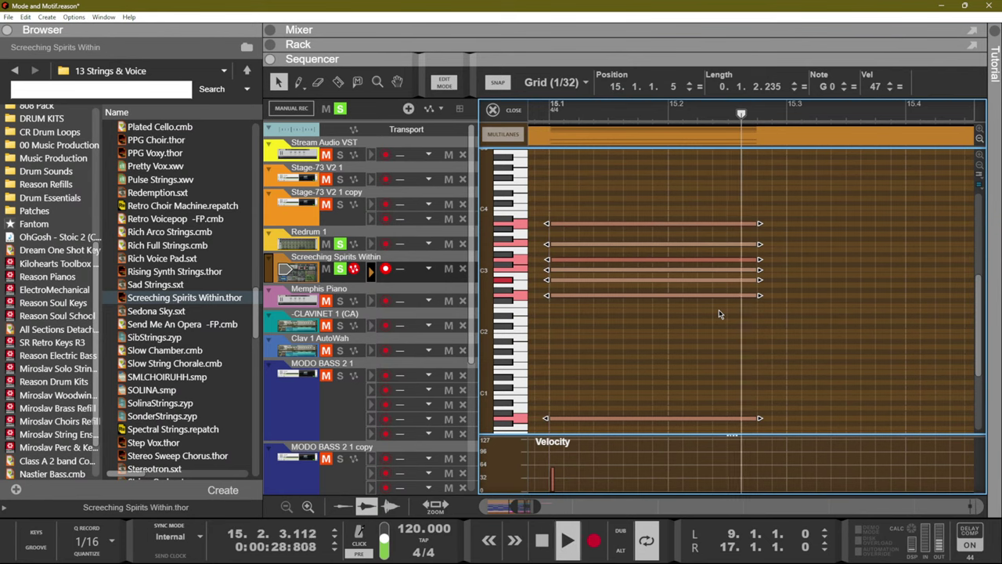
pyautogui.press('space')
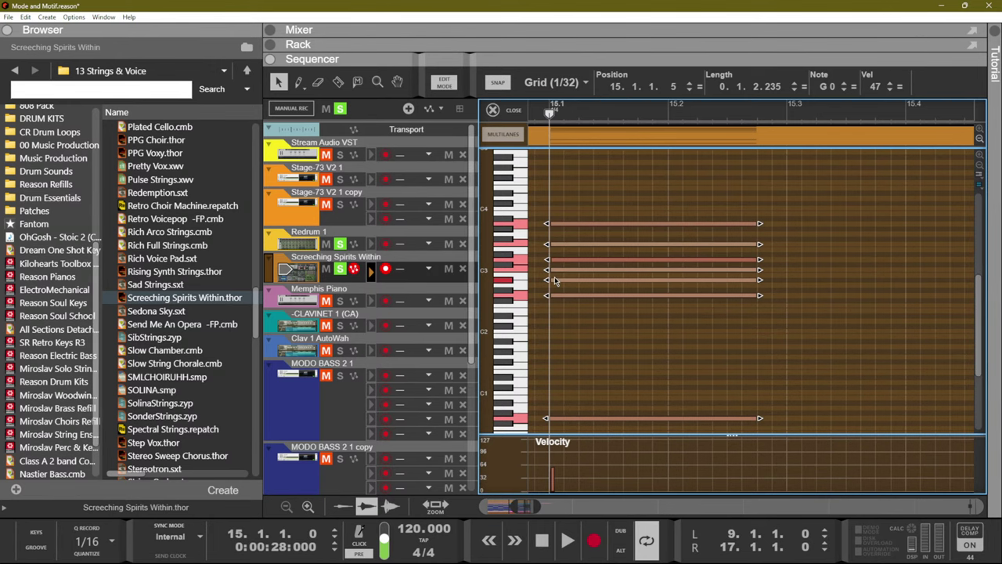
# Examine the low notes of the bar 15 chord, select all the clip's notes and play the looped section.
pyautogui.scroll(-4, 573, 309)
pyautogui.scroll(2, 572, 308)
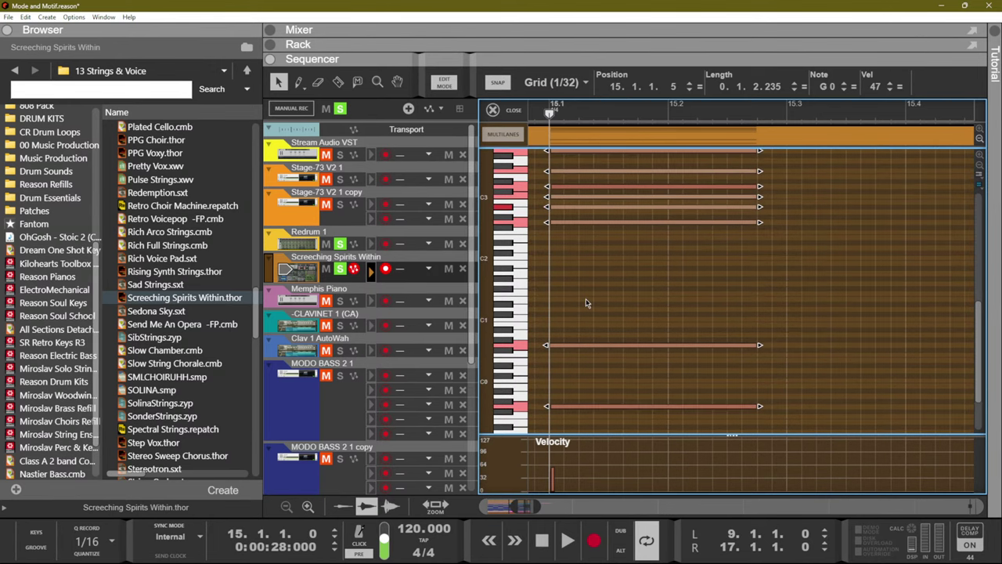
pyautogui.press('space')
pyautogui.click(586, 298)
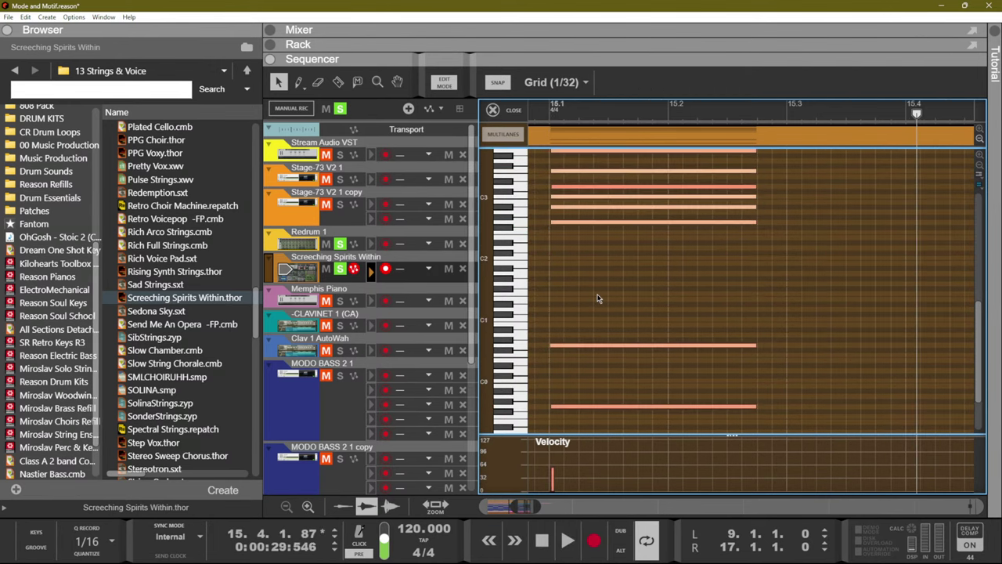
pyautogui.hotkey('ctrl', 'a')
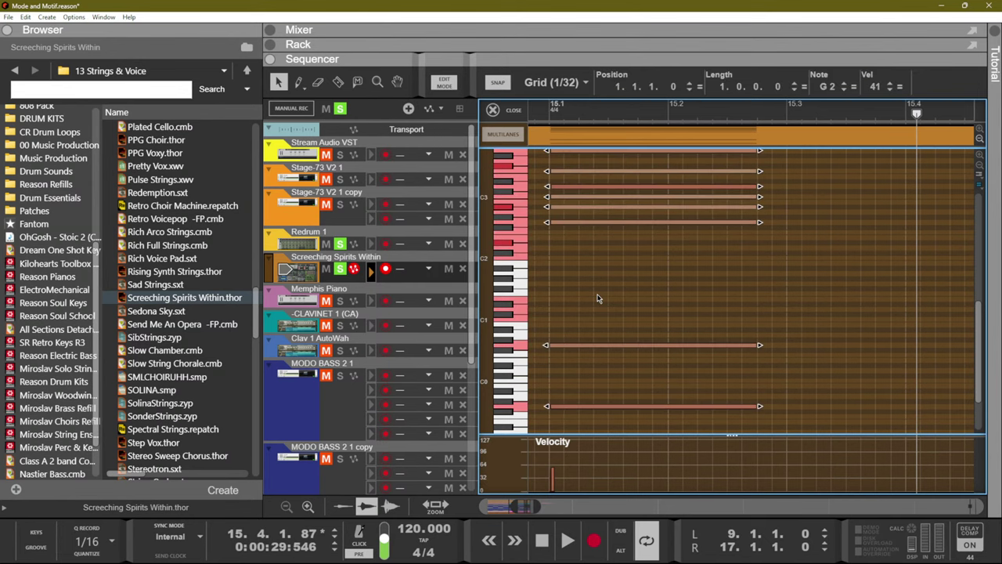
pyautogui.press('space')
pyautogui.press('space')
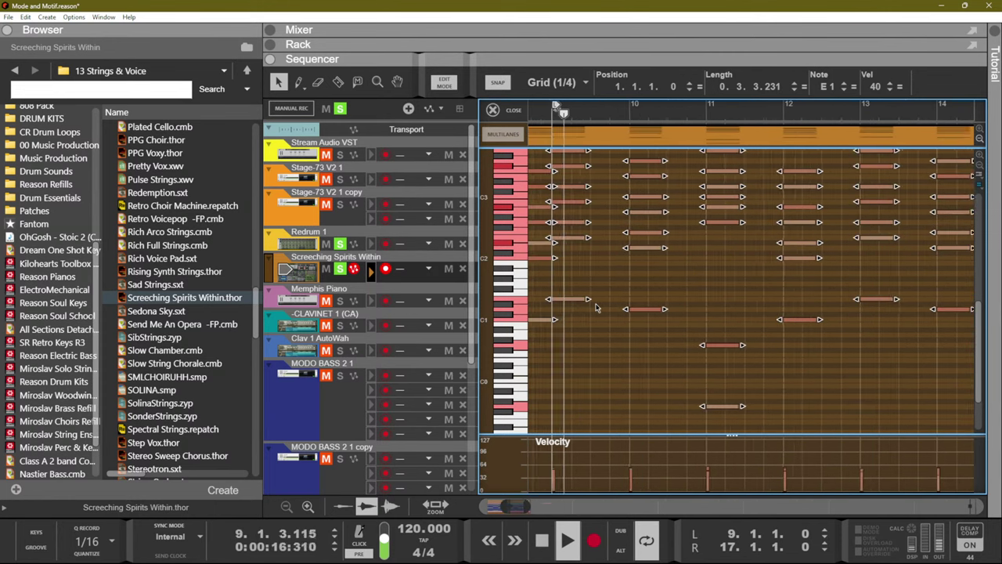
# Duplicate the lowest E1, D1 and C1 bass notes in bars 9 to 16 one octave lower, at E0, D0 and C0.
pyautogui.click(753, 379)
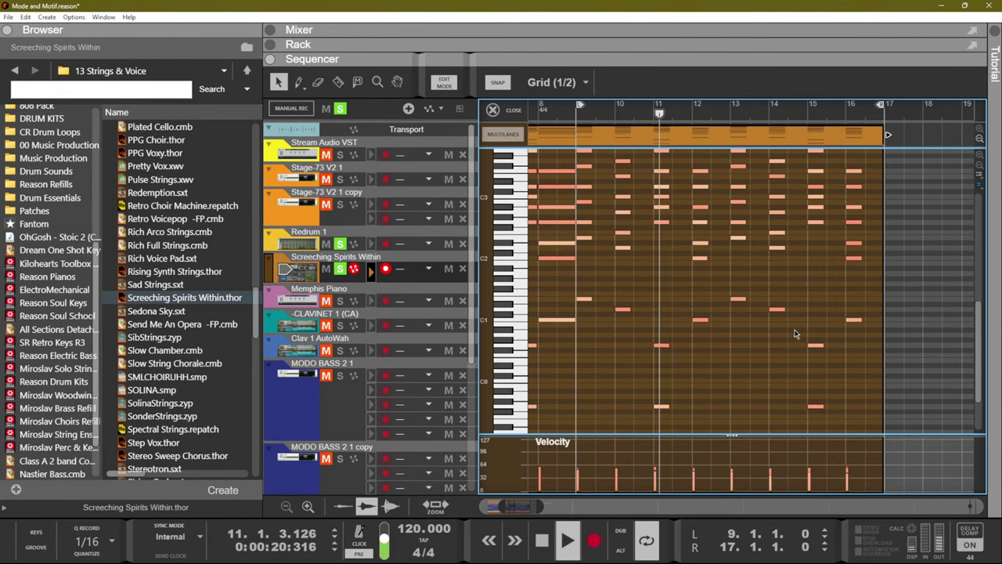
pyautogui.moveTo(871, 327); pyautogui.dragTo(589, 310)
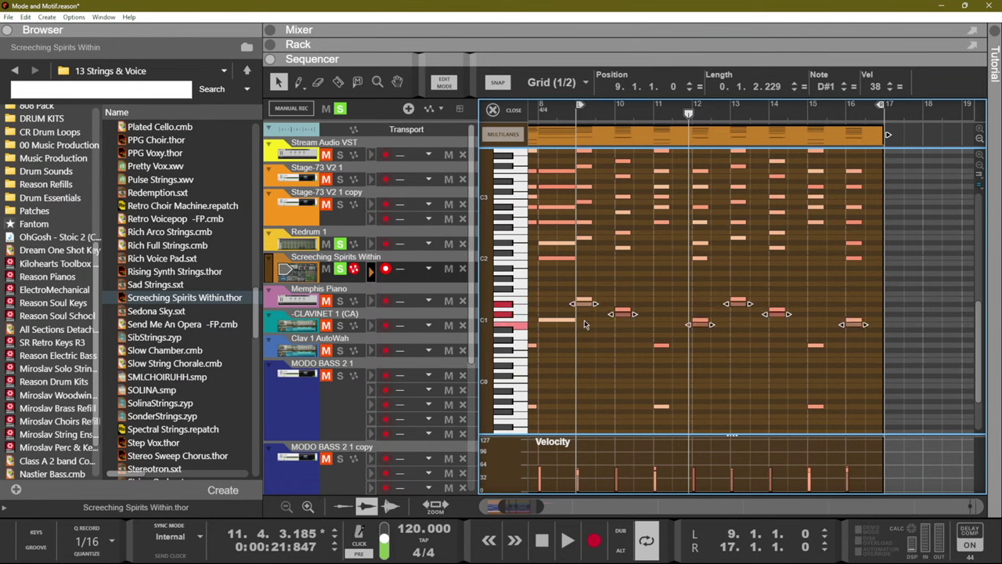
pyautogui.hotkey('ctrl', 'shift', 'Down')
pyautogui.hotkey('ctrl', 'Up')
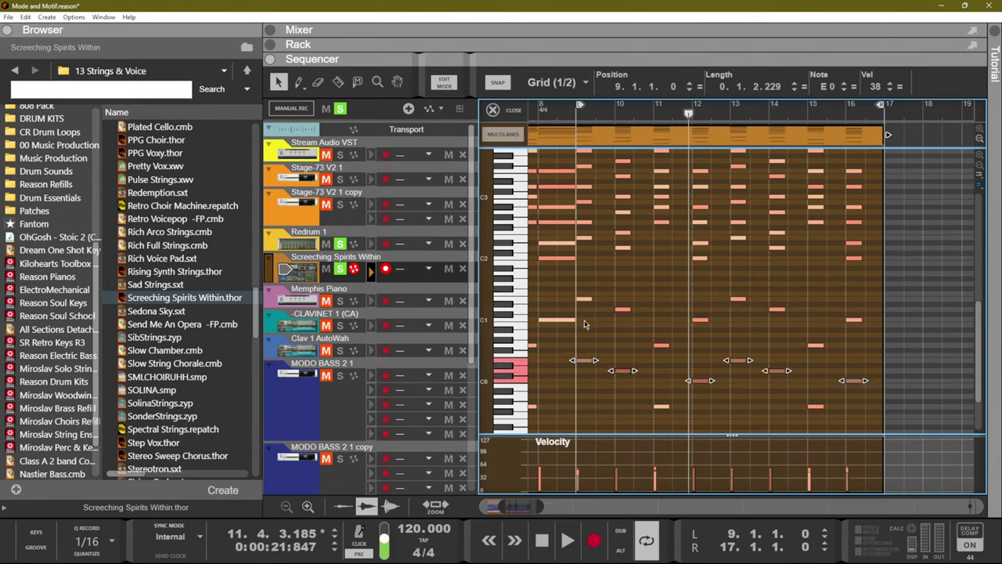
# Lower the duplicated bass notes by another octave to start at E-1 and play the loop from bar 9.
pyautogui.press('space')
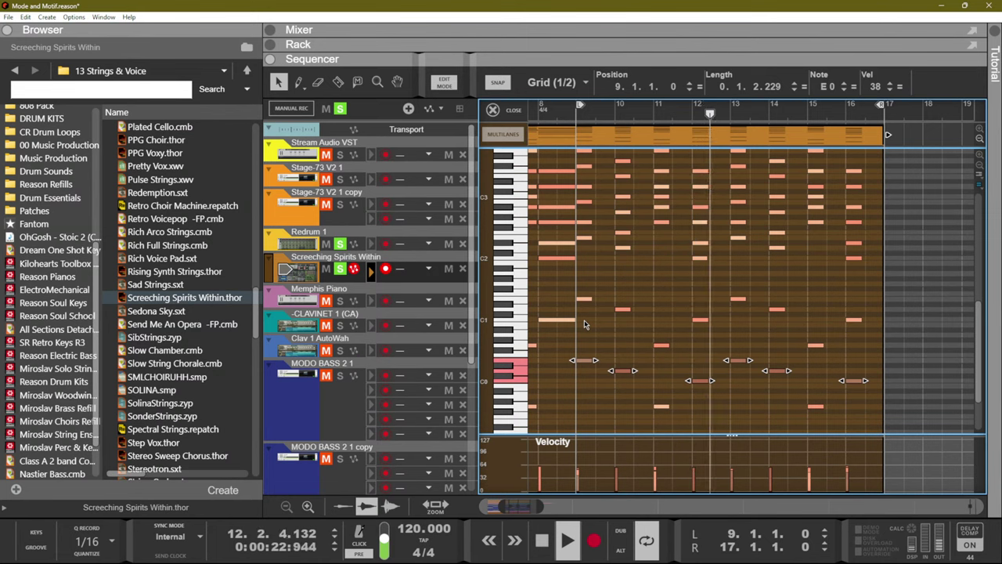
pyautogui.hotkey('shift', 'Down')
pyautogui.press('KP_1')
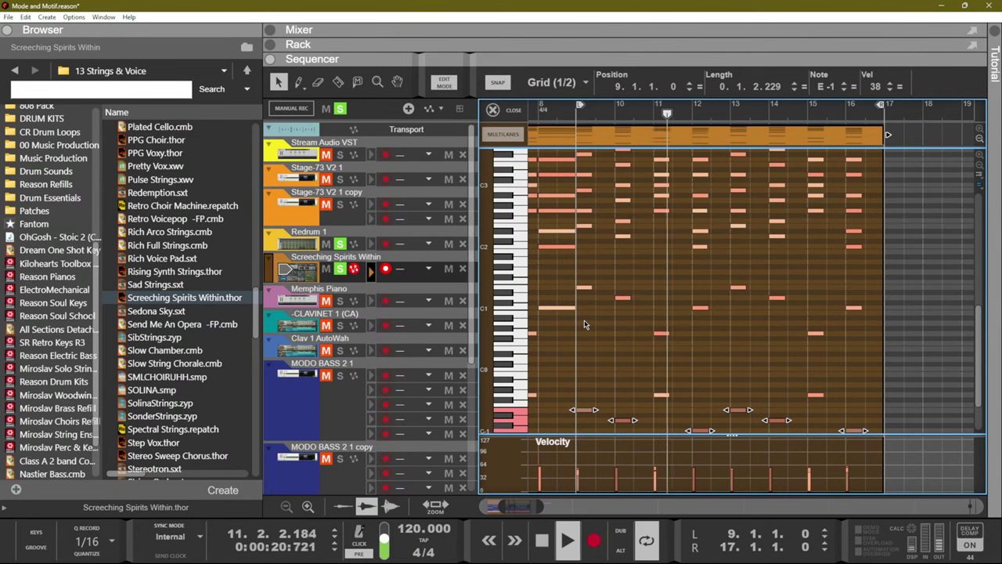
# Return to the arrangement, record-enable the Redrum 1 track and clear all track solos.
pyautogui.press('Tab')
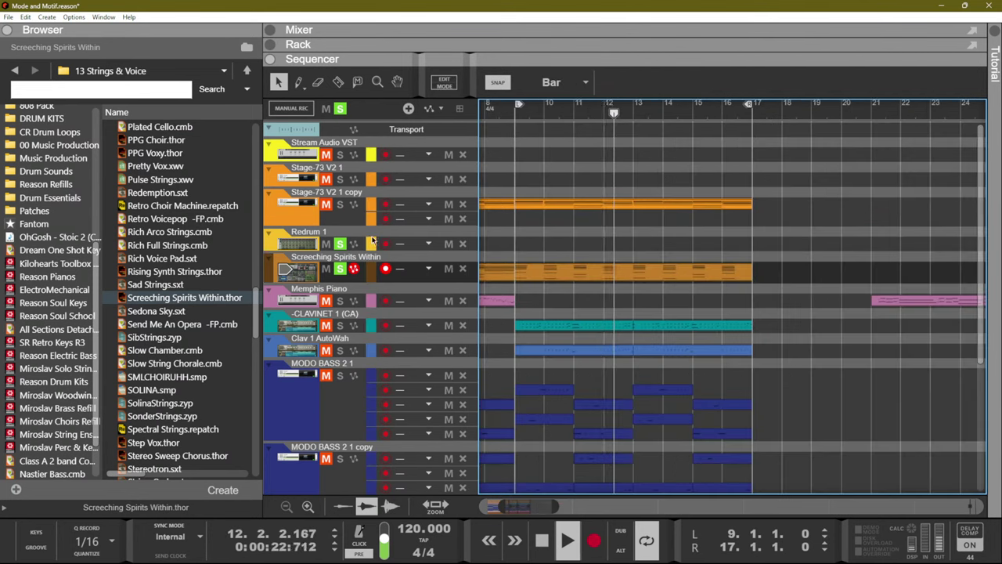
pyautogui.click(387, 243)
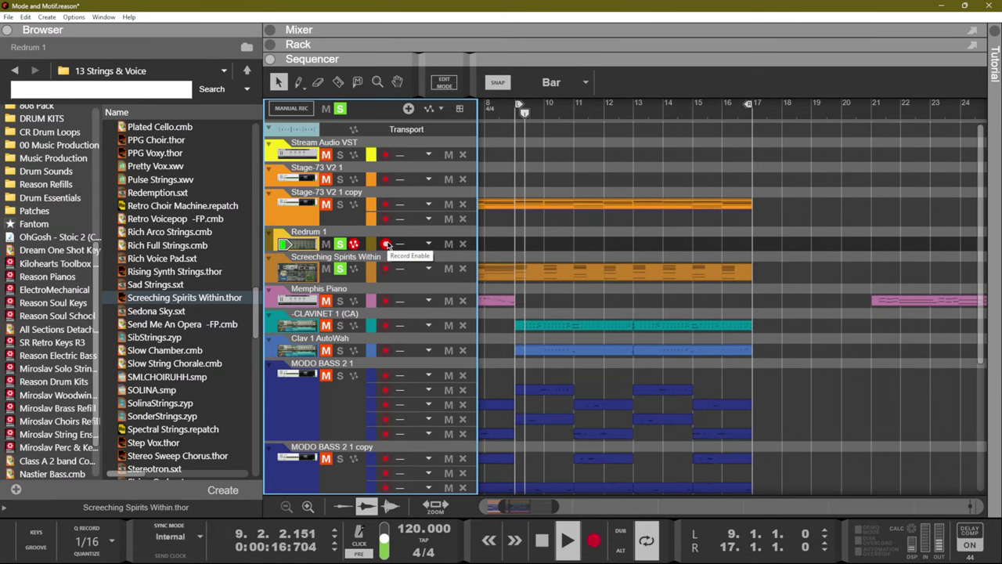
pyautogui.press('space')
pyautogui.press('KP_0')
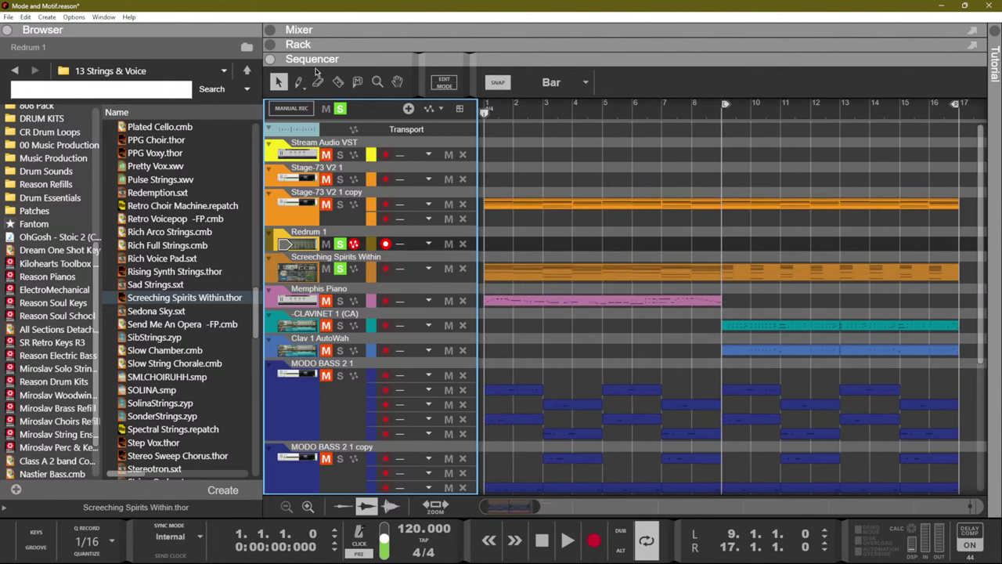
pyautogui.click(340, 108)
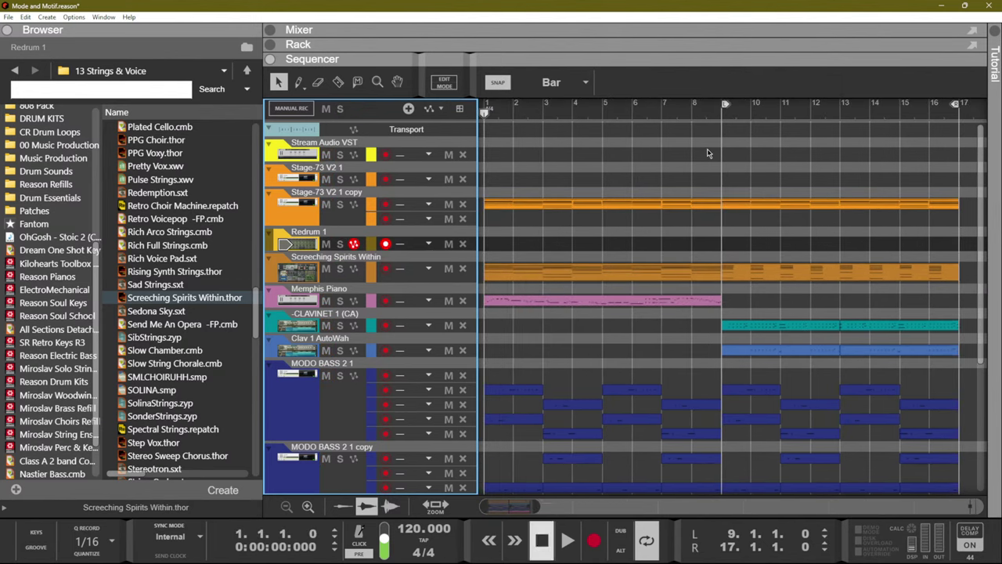
# Play the full arrangement from bar 1 with all tracks audible.
pyautogui.press('KP_1')
pyautogui.press('space')
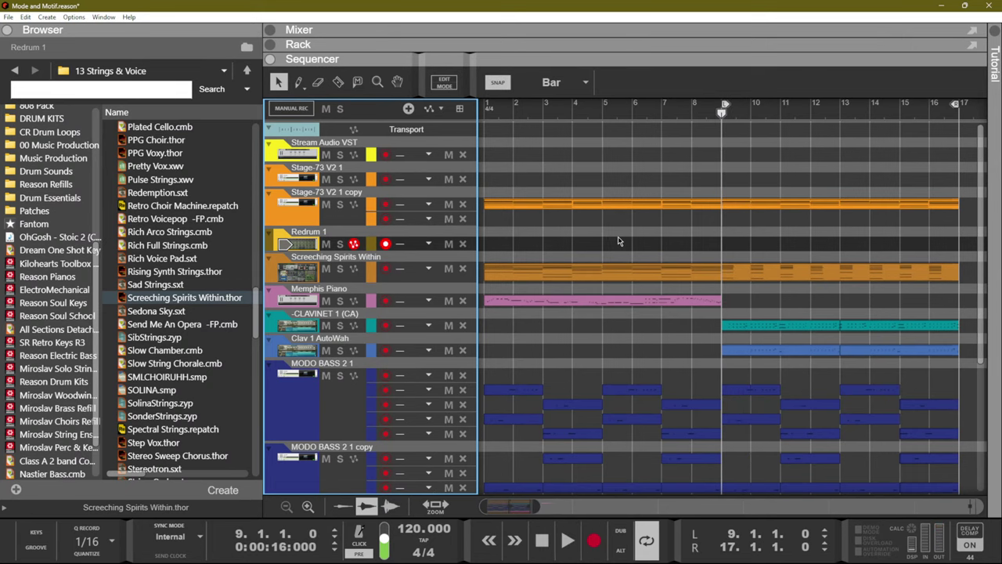
pyautogui.press('KP_0')
pyautogui.press('space')
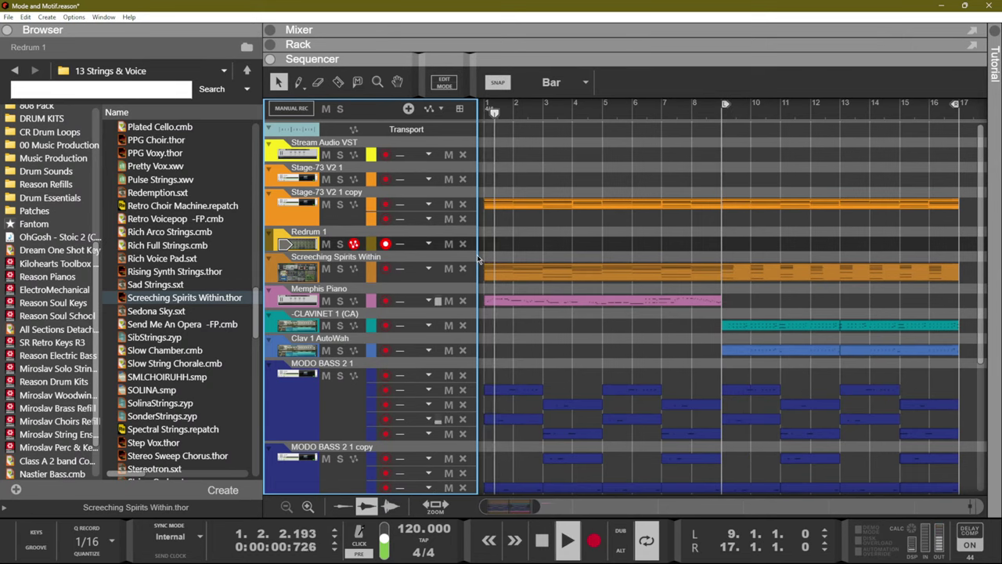
# Split the 16-bar Screeching Spirits Within clip at bar 9 with the Razor tool.
pyautogui.scroll(-3, 489, 257)
pyautogui.scroll(-3, 541, 252)
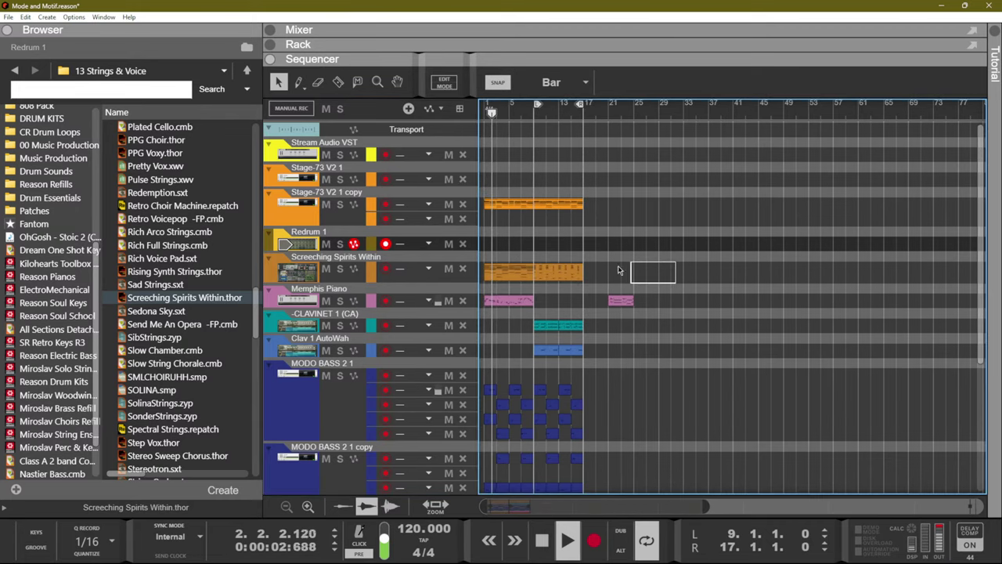
pyautogui.click(508, 263)
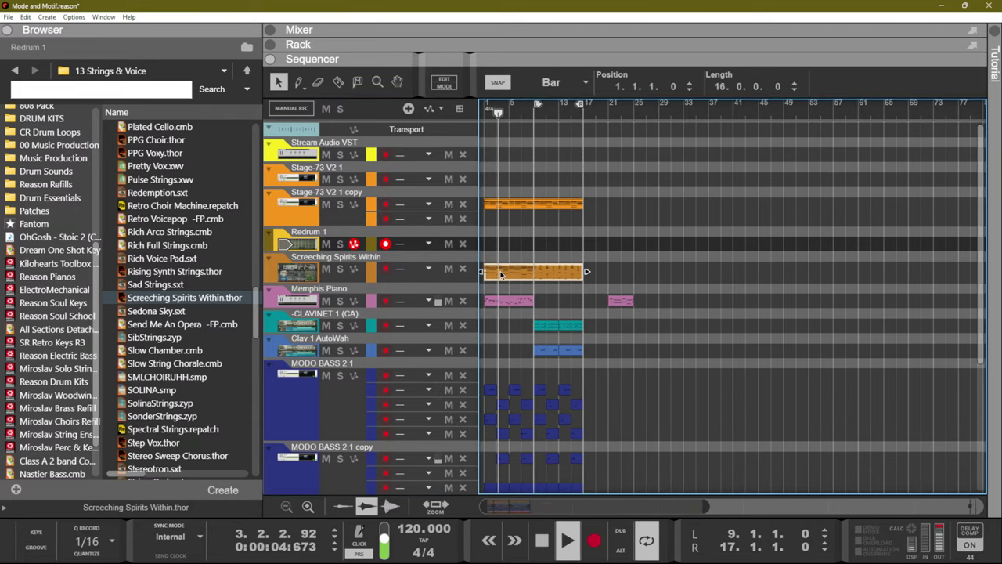
pyautogui.press('r')
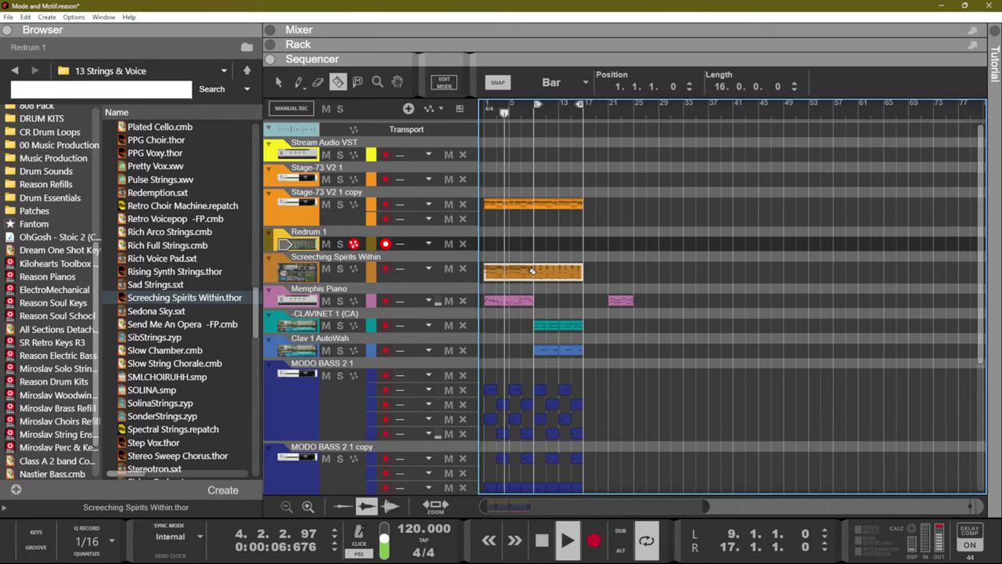
pyautogui.click(536, 272)
pyautogui.press('q')
# Remove the Screeching Spirits Within clip that covers bars 1 to 8 from the arrangement.
pyautogui.click(525, 274)
pyautogui.doubleClick(525, 275)
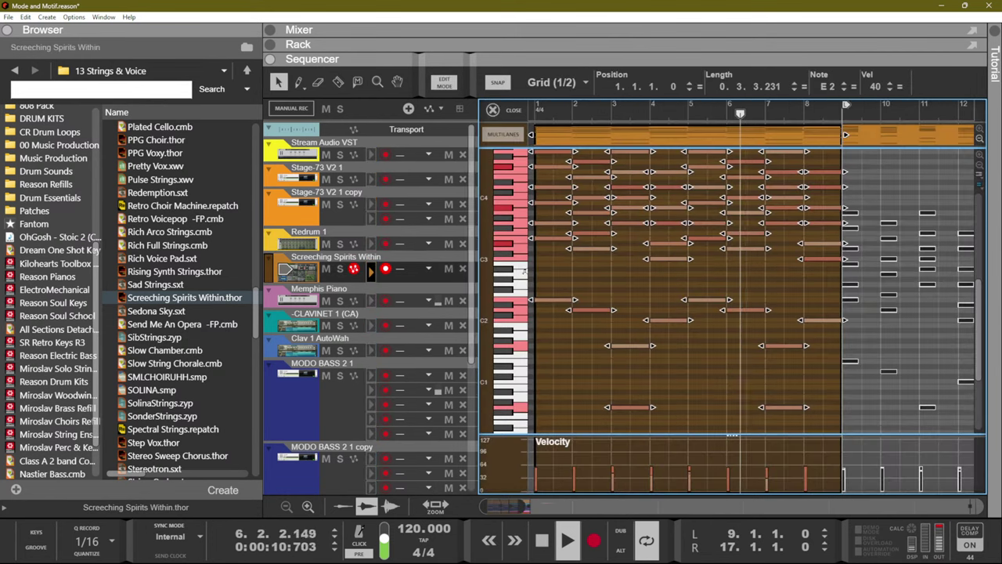
pyautogui.hotkey('ctrl', 'e')
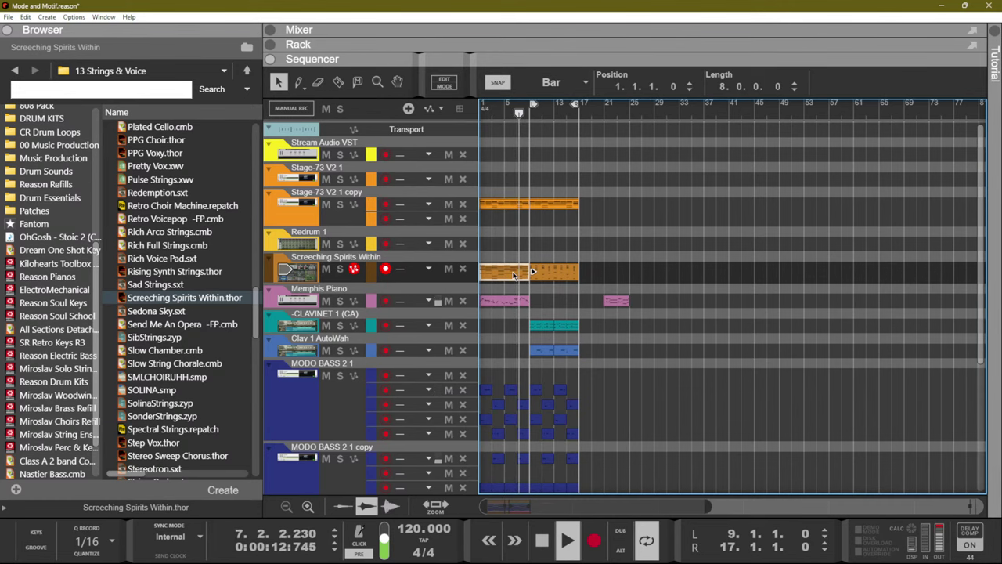
pyautogui.moveTo(514, 274); pyautogui.dragTo(765, 274)
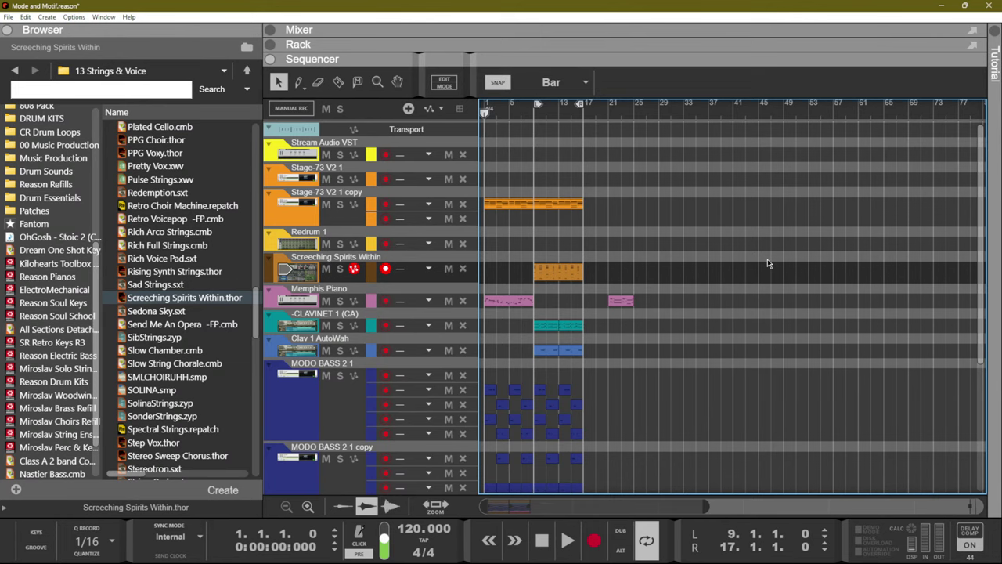
# Play the arrangement from bar 1 while looking through the browser's shortcut list of sound libraries.
pyautogui.click(203, 300)
pyautogui.press('space')
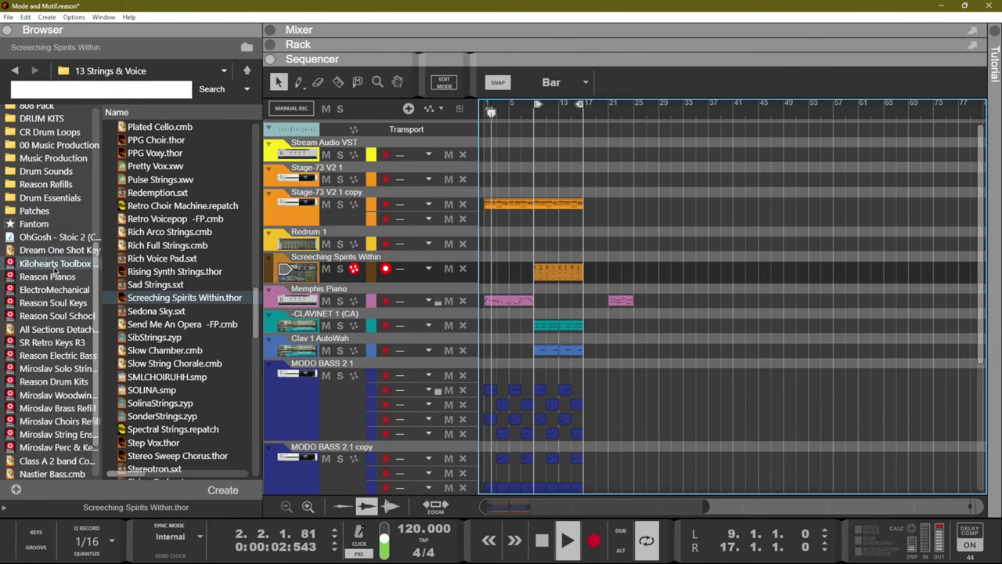
pyautogui.scroll(5, 55, 270)
pyautogui.scroll(-6, 47, 282)
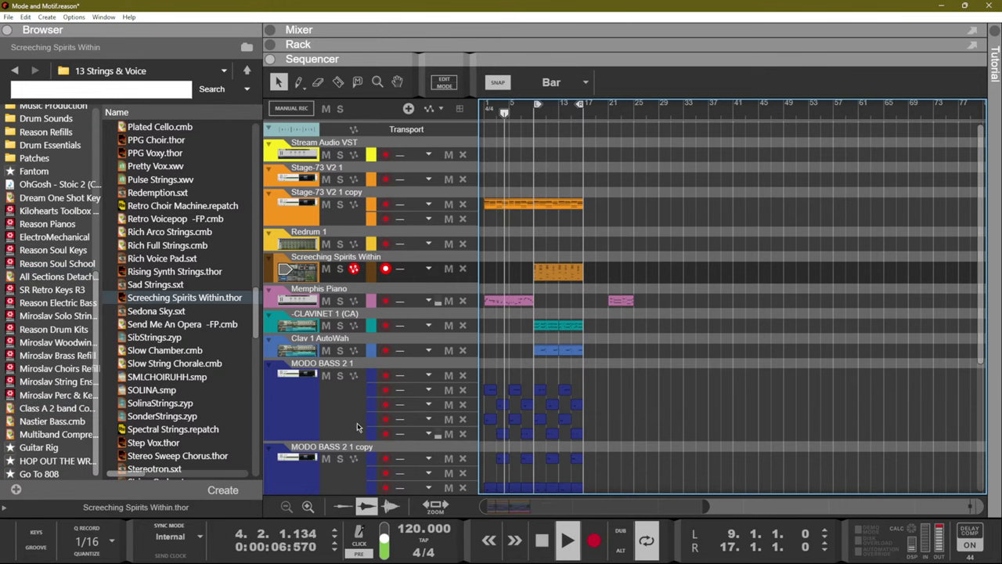
# Move the Screeching Spirits Within clip from bar 9 to bar 29, outside the main arrangement.
pyautogui.scroll(-5, 609, 361)
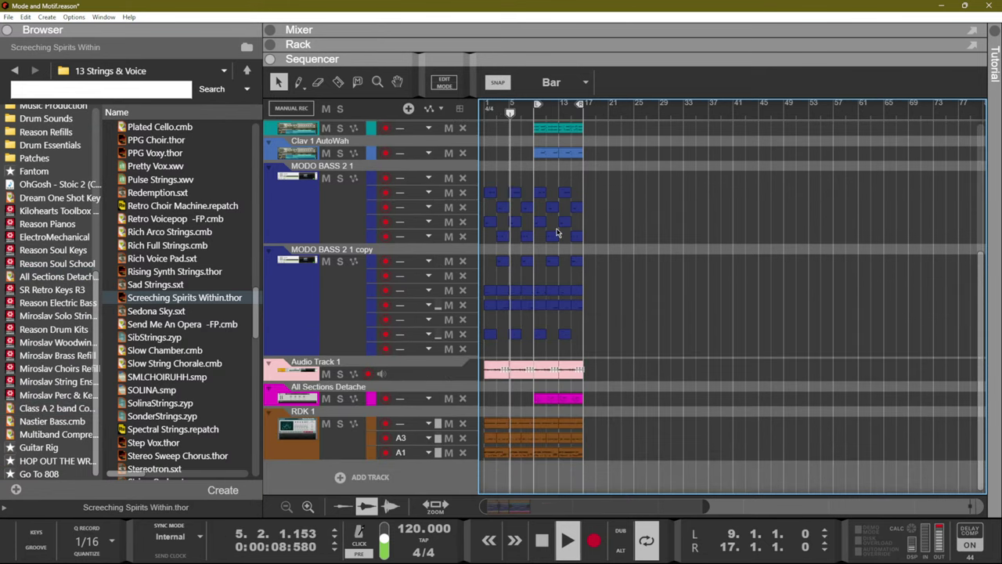
pyautogui.scroll(5, 556, 232)
pyautogui.moveTo(544, 263); pyautogui.dragTo(669, 266)
pyautogui.click(628, 242)
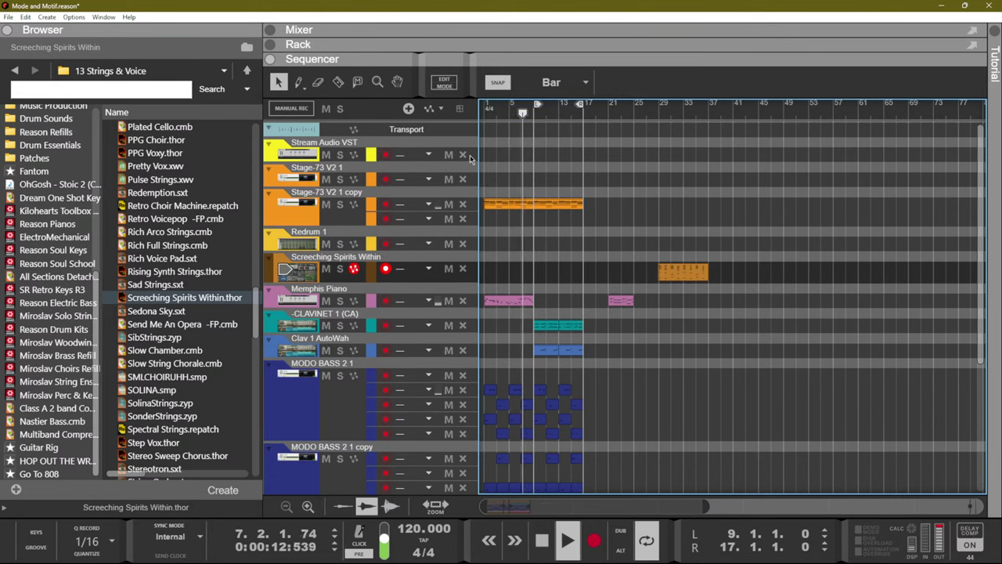
# Check the Stage-73 V2 1 channel in the mixer and the neighbouring Stage-73 effects in the rack during playback.
pyautogui.press('F5')
pyautogui.click(314, 298)
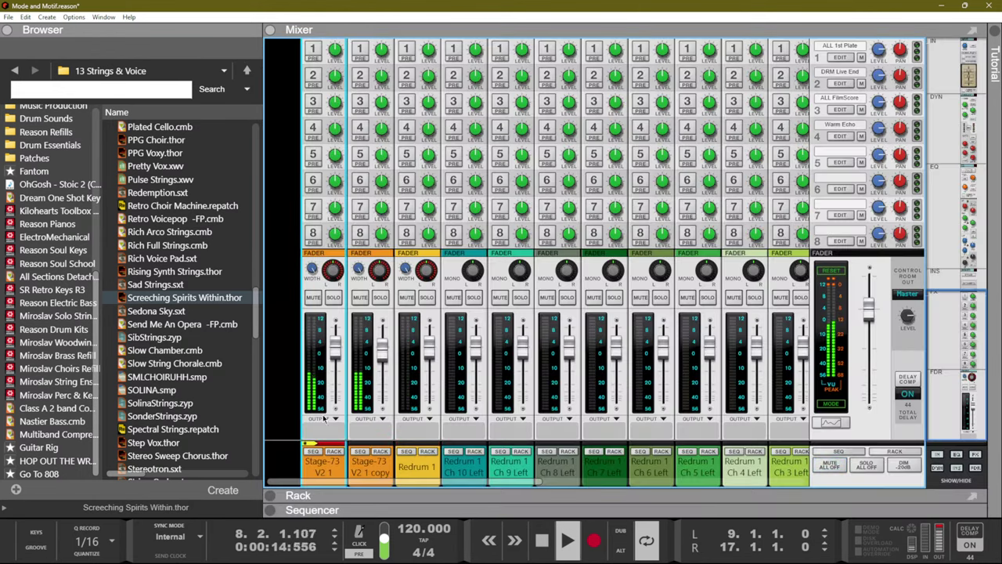
pyautogui.click(334, 452)
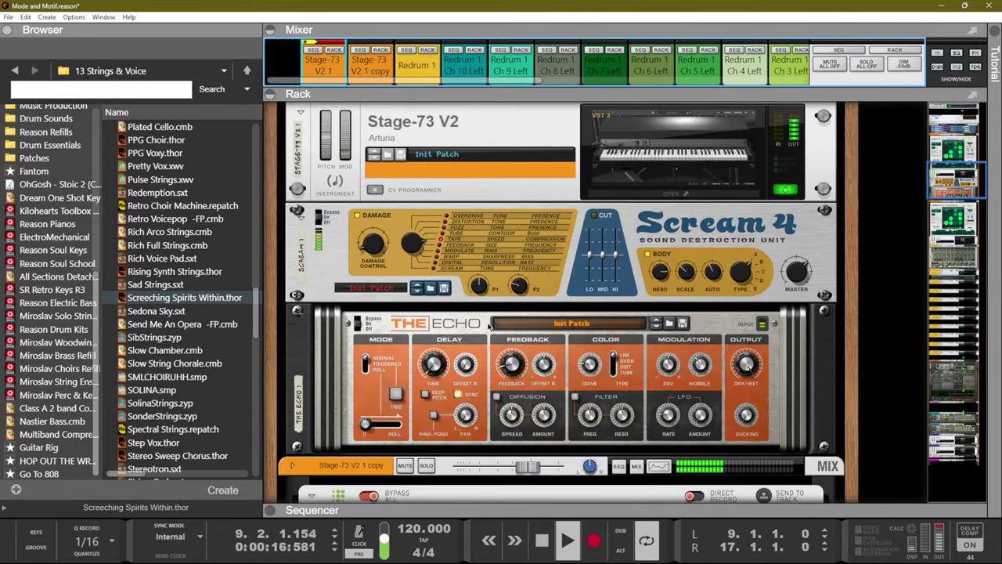
pyautogui.press('F7')
pyautogui.scroll(-5, 603, 273)
# Create an All Sections Full Bow track below Redrum 1 from the Advanced Combis folder of the Miroslav String Ensembles Refill.
pyautogui.scroll(-5, 188, 282)
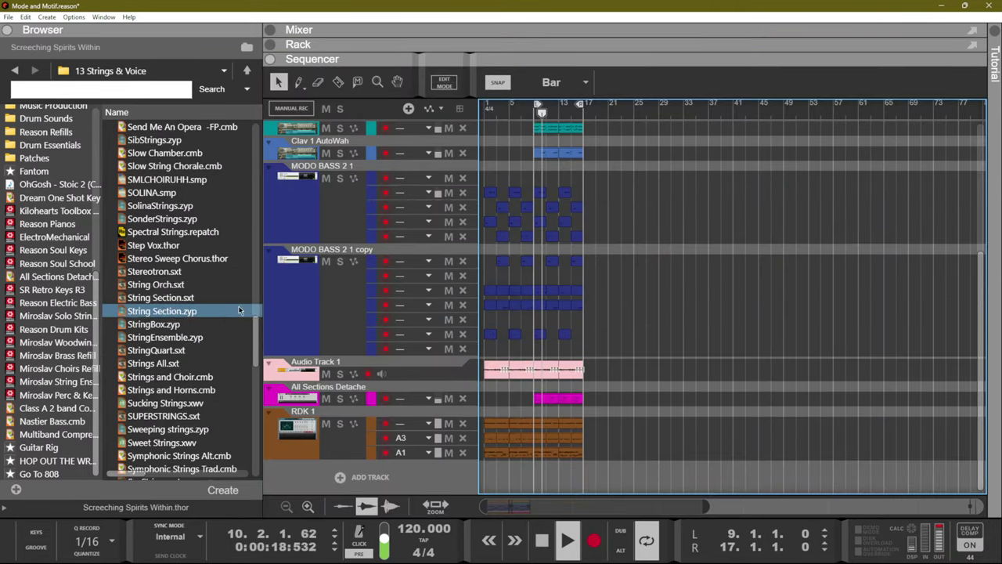
pyautogui.scroll(-8, 186, 288)
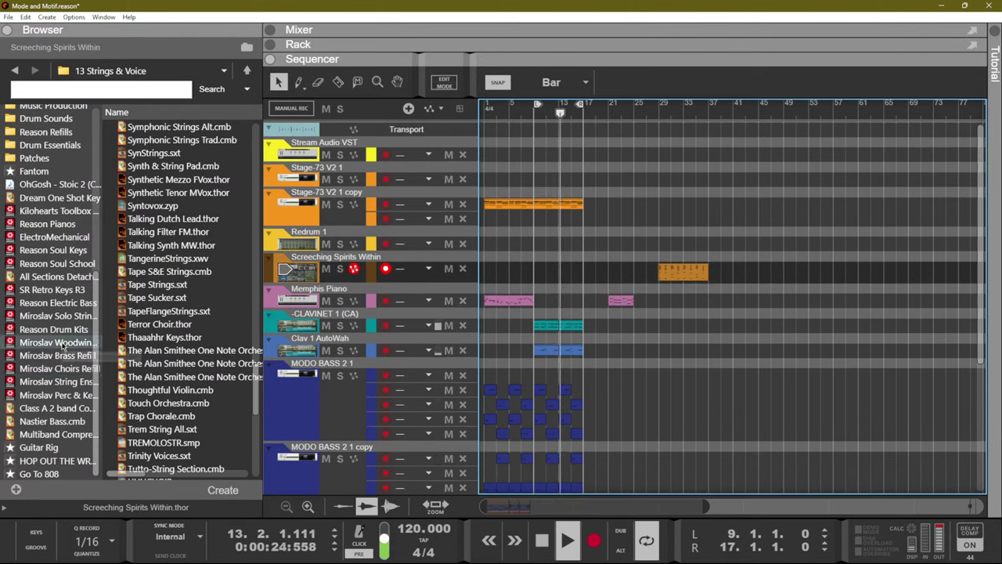
pyautogui.click(56, 315)
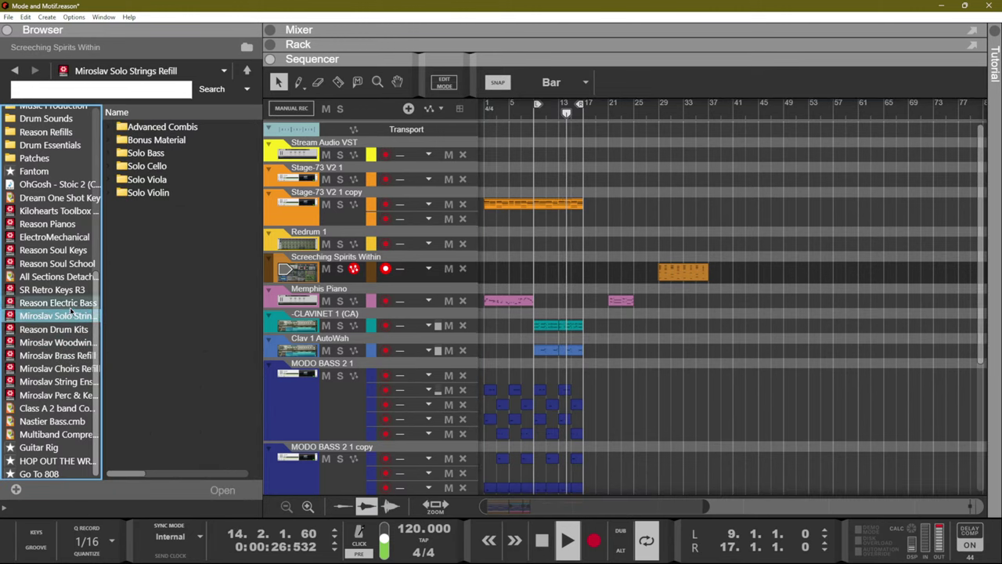
pyautogui.click(56, 381)
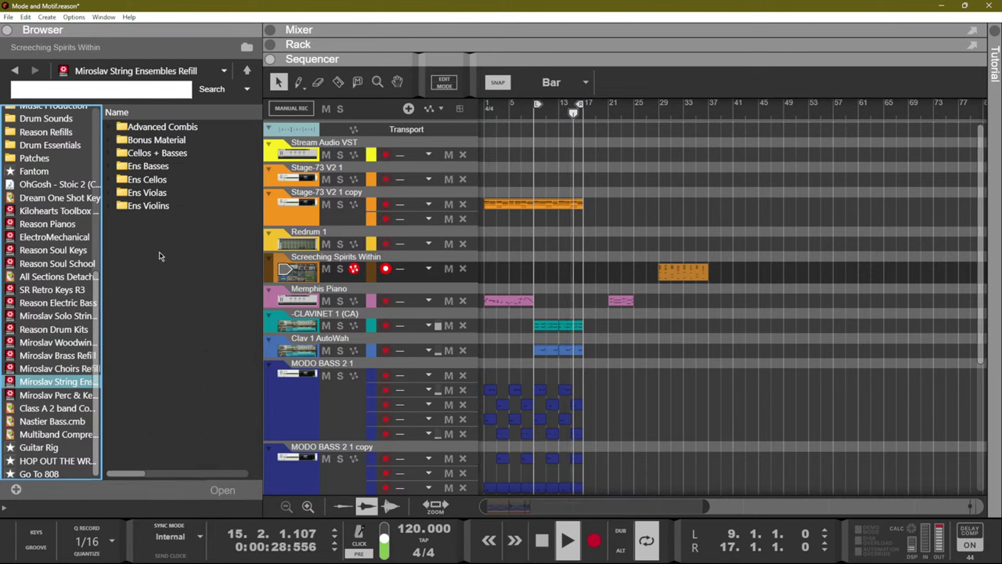
pyautogui.doubleClick(166, 128)
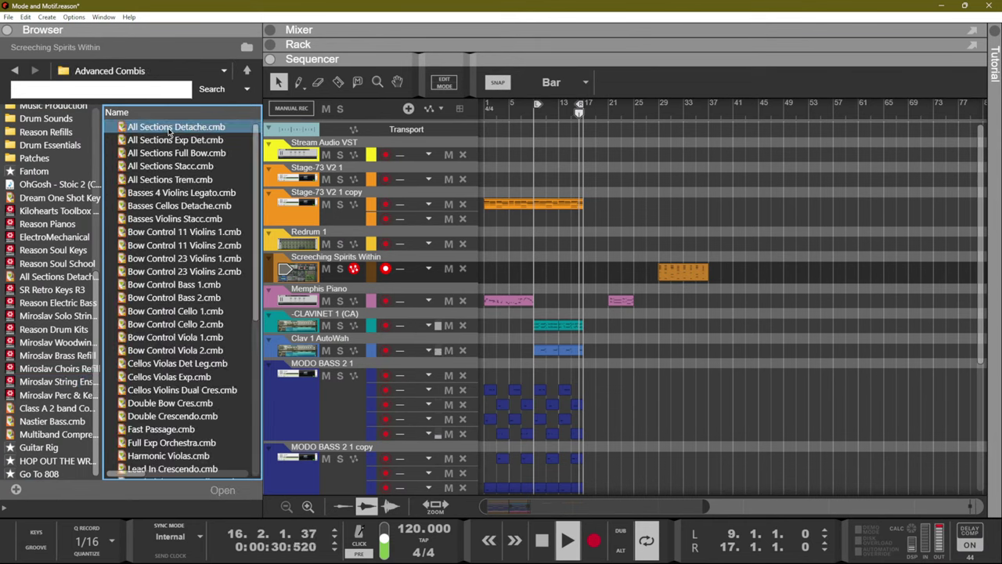
pyautogui.moveTo(169, 153); pyautogui.dragTo(373, 250)
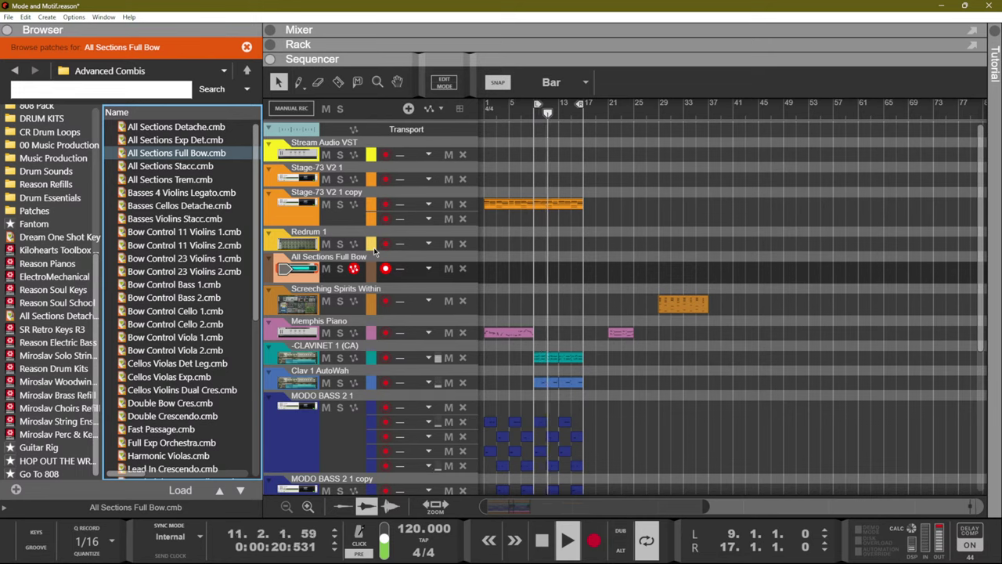
# Restart playback at bar 9 and lower the All Sections Full Bow mixer channel to about -6 dB.
pyautogui.press('space')
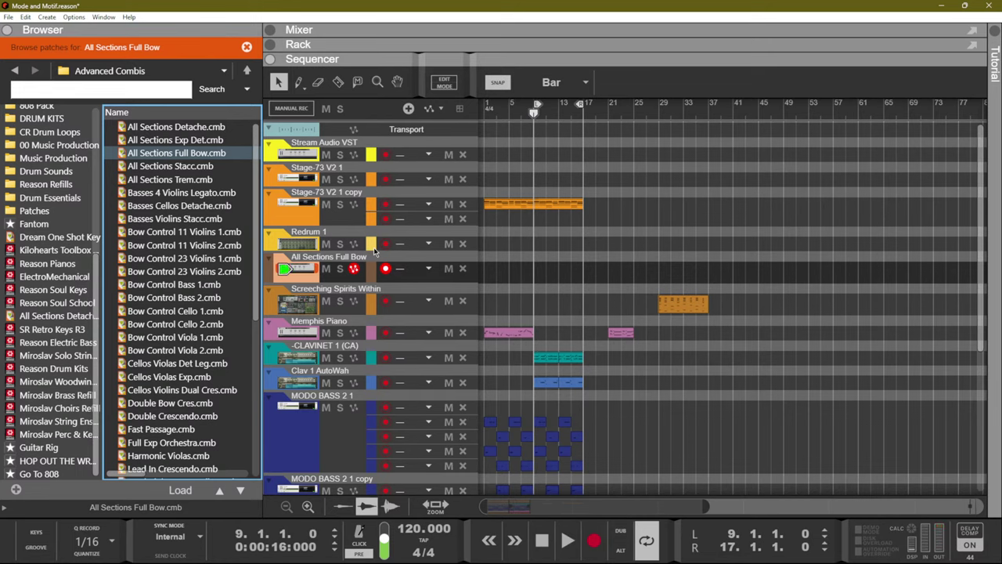
pyautogui.press('space')
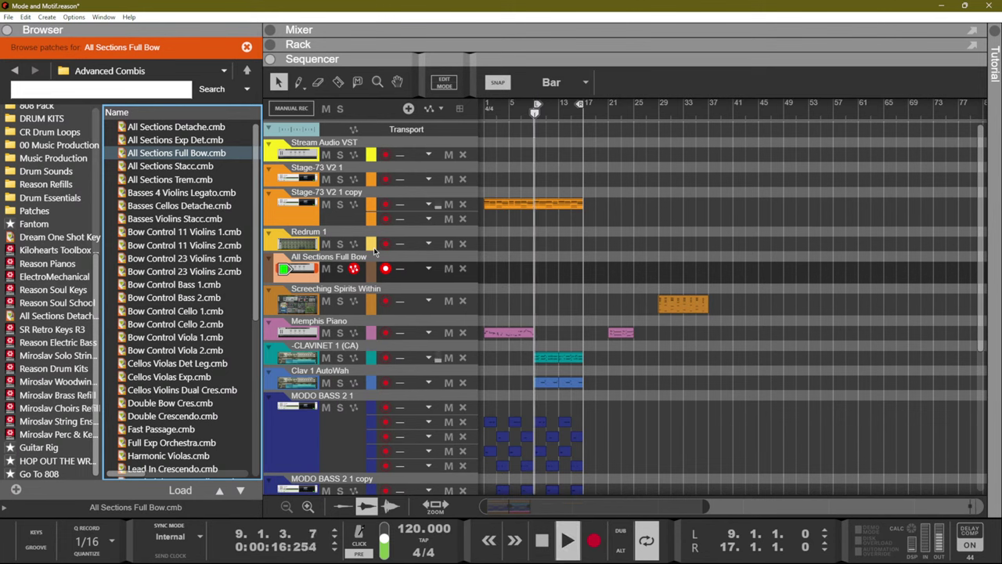
pyautogui.press('F5')
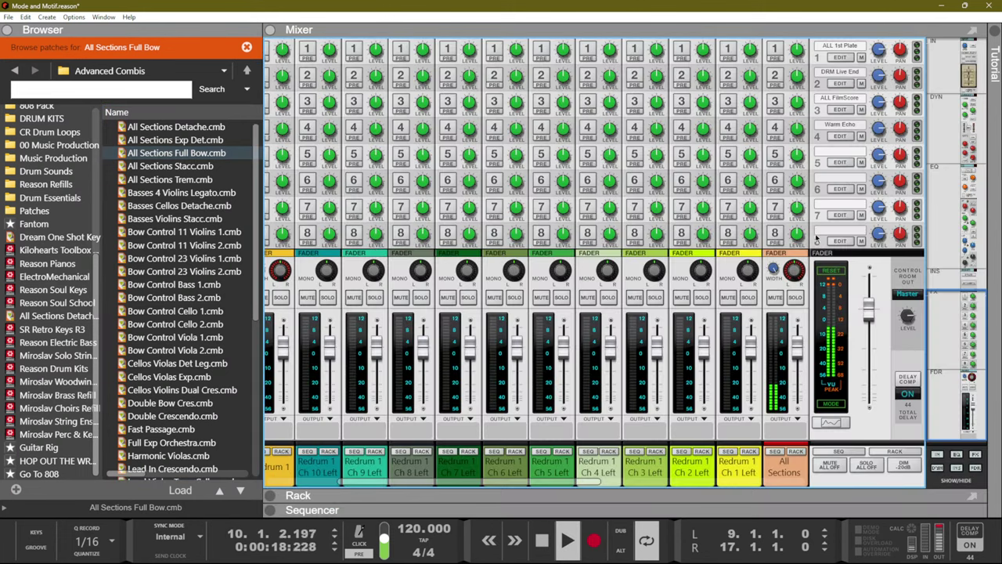
pyautogui.click(799, 361)
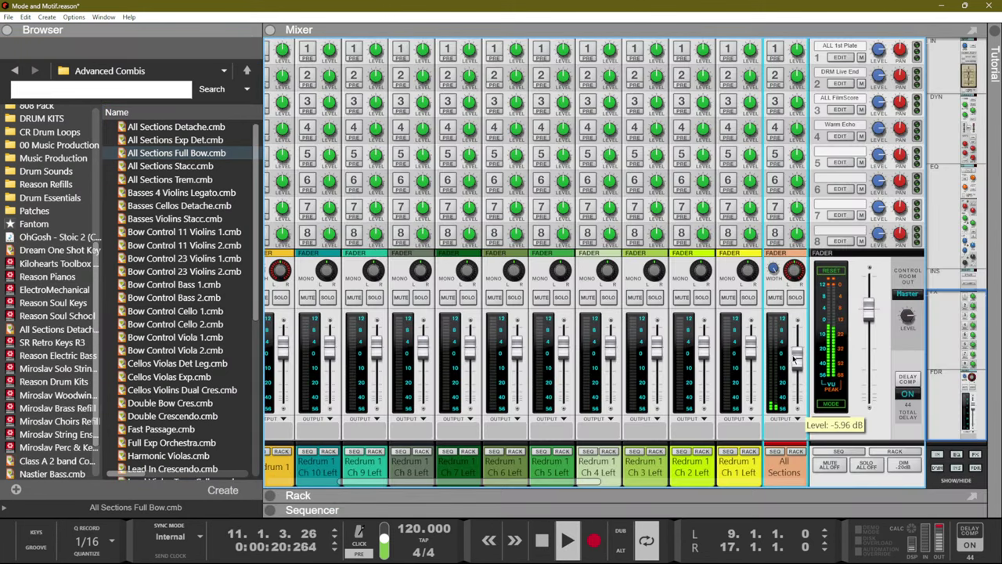
# Copy the Stage-73 V2 1 copy clip onto the All Sections Full Bow track and trim it to start at bar 9.
pyautogui.press('F7')
pyautogui.click(564, 205)
pyautogui.moveTo(565, 206); pyautogui.dragTo(546, 267)
pyautogui.press('space')
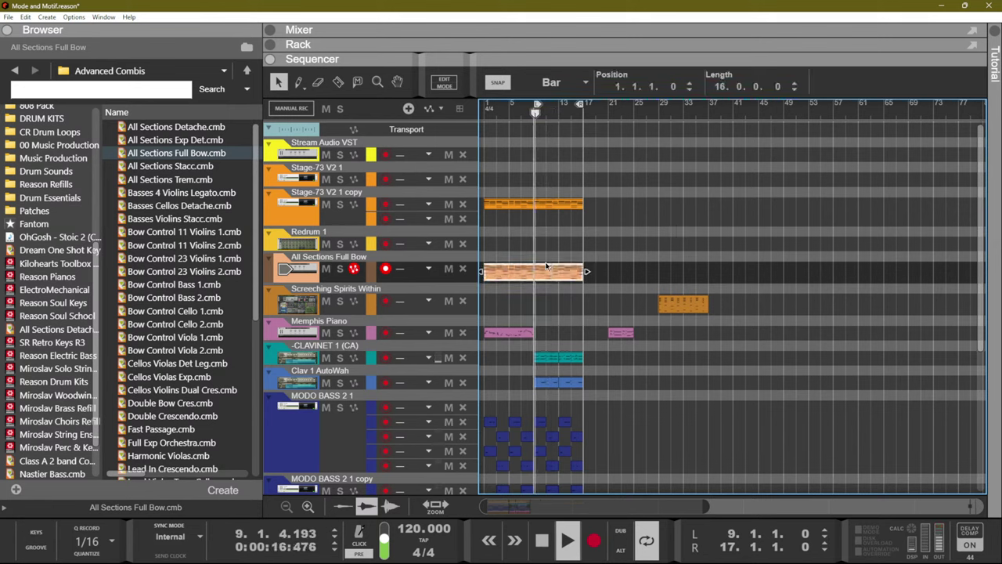
pyautogui.moveTo(481, 272); pyautogui.dragTo(536, 288)
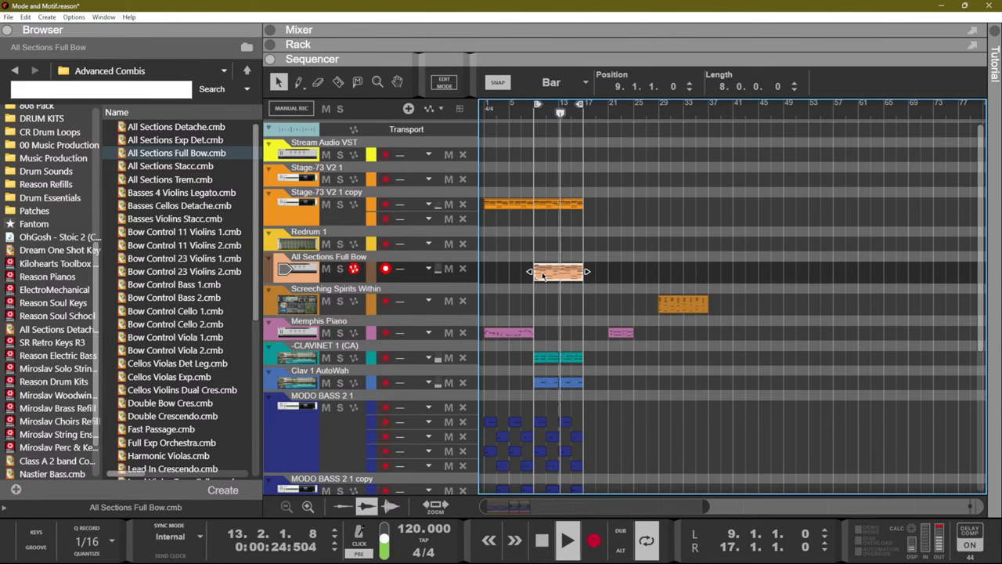
# Replace the Full Bow patch with All Sections Trem and briefly audition the track in solo.
pyautogui.moveTo(170, 180); pyautogui.dragTo(368, 270)
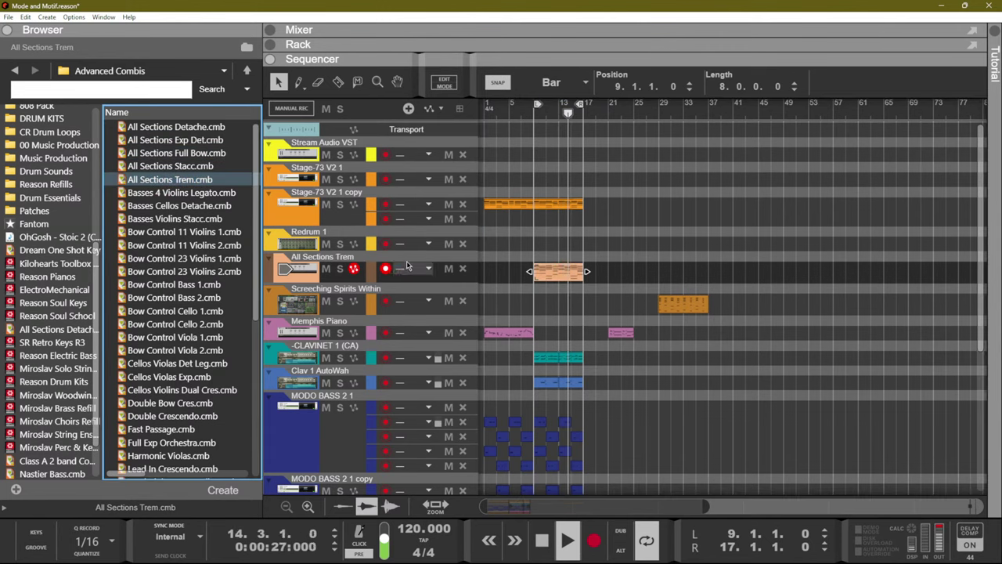
pyautogui.click(341, 269)
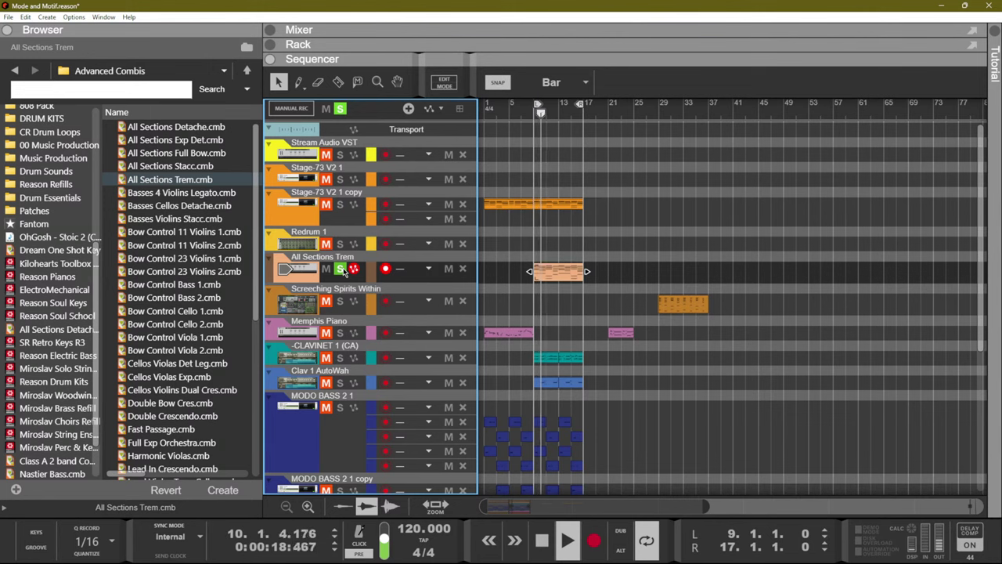
pyautogui.click(340, 270)
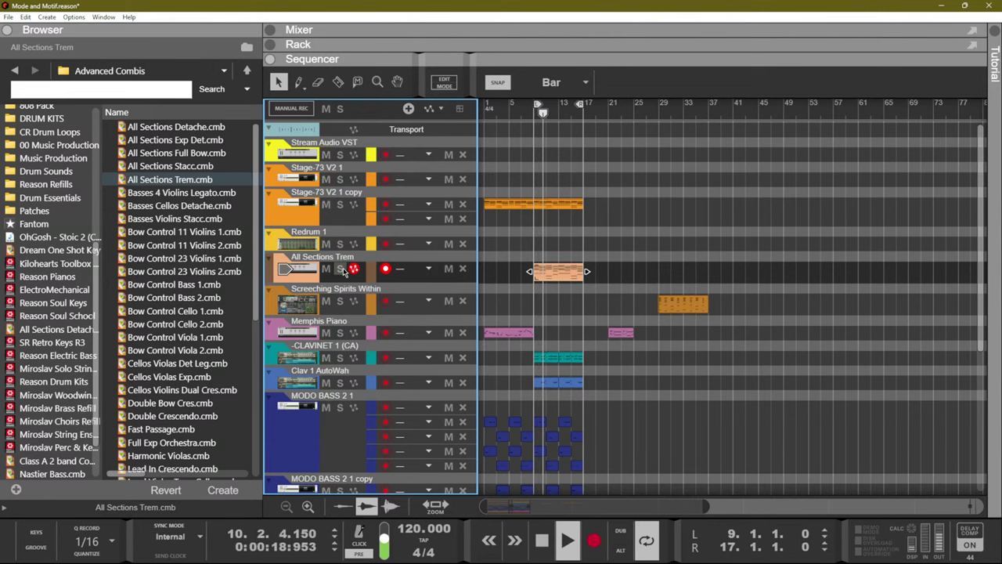
# Examine the Stage-73 V2 1 copy devices and the master section in the rack.
pyautogui.click(405, 193)
pyautogui.press('F6')
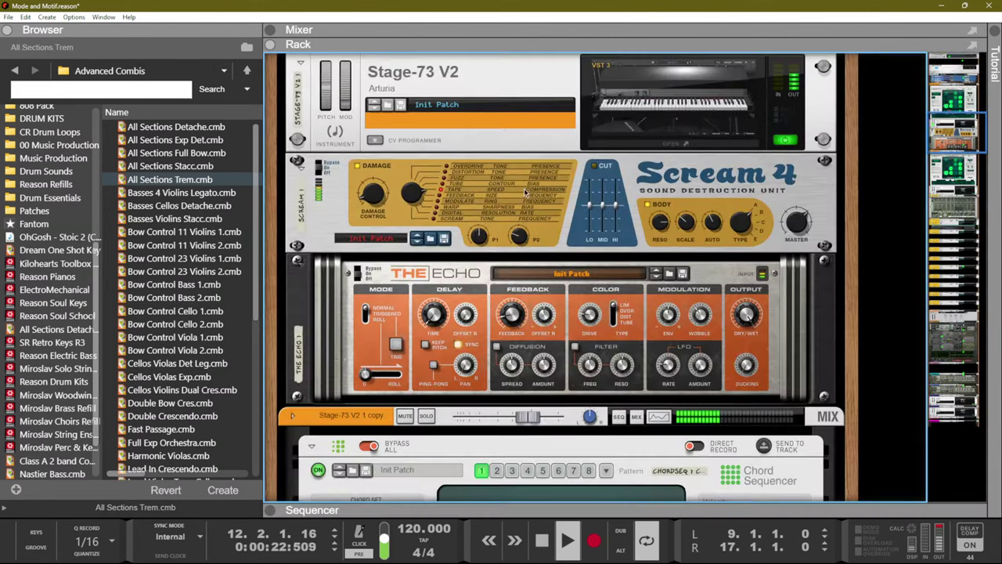
pyautogui.scroll(-5, 478, 186)
pyautogui.click(380, 134)
pyautogui.scroll(5, 548, 274)
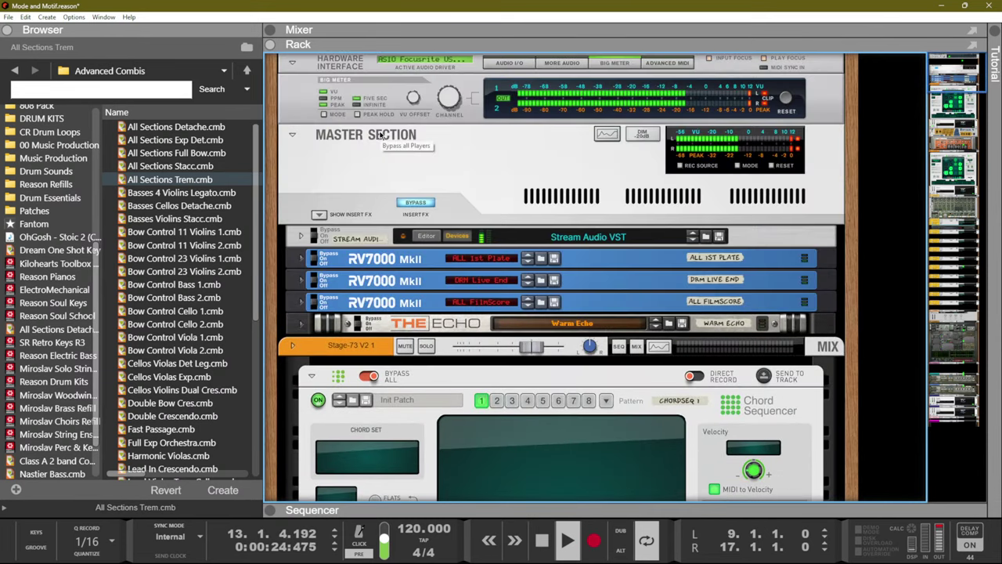
# Open the All Sections Trem clip for note editing and inspect the notes before bar 9.
pyautogui.press('F7')
pyautogui.doubleClick(557, 271)
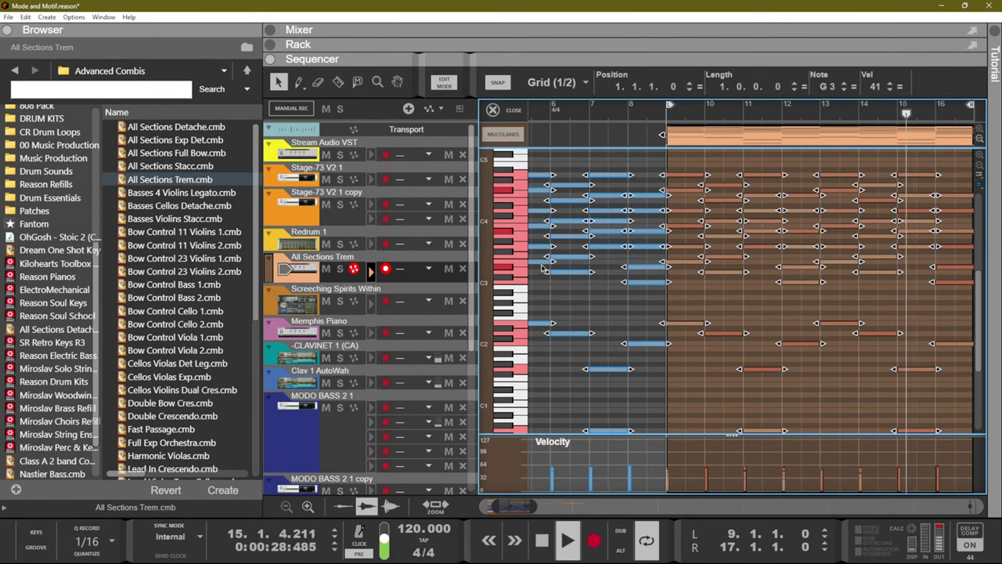
pyautogui.doubleClick(573, 245)
# Compare the All Sections Detache and All Sections Trem channels by soloing each in the mixer.
pyautogui.press('F5')
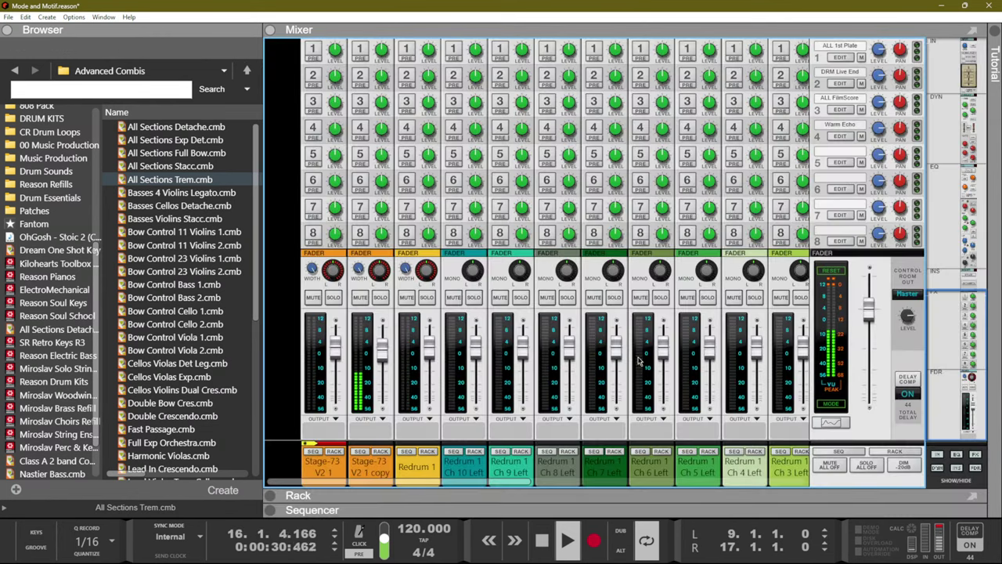
pyautogui.hscroll(6, 719, 398)
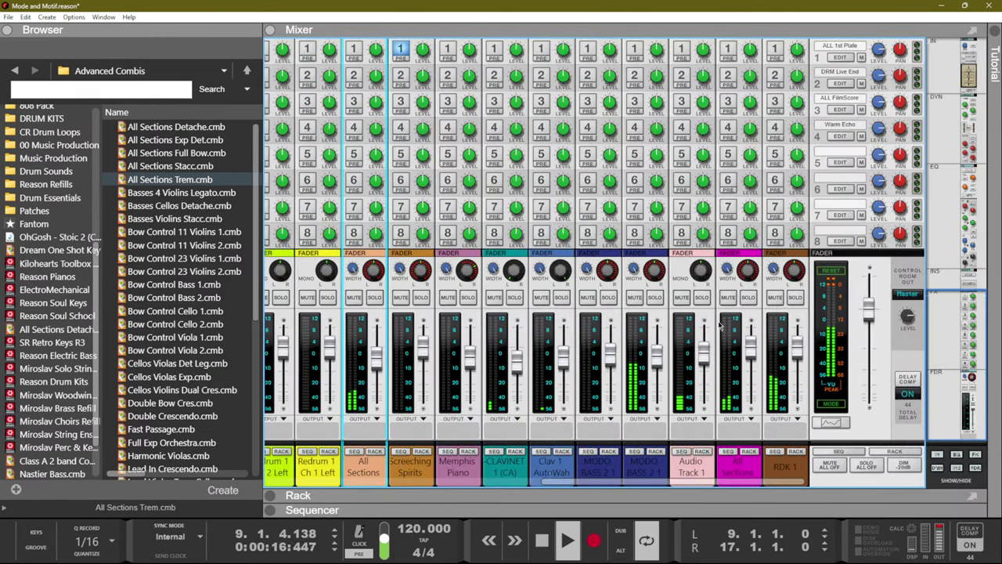
pyautogui.click(748, 298)
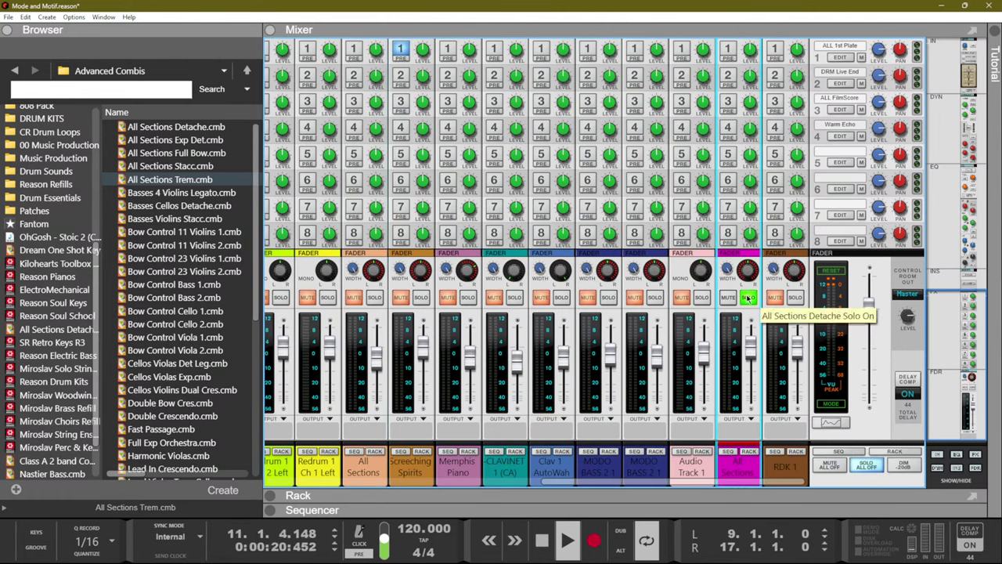
pyautogui.click(748, 297)
pyautogui.click(375, 298)
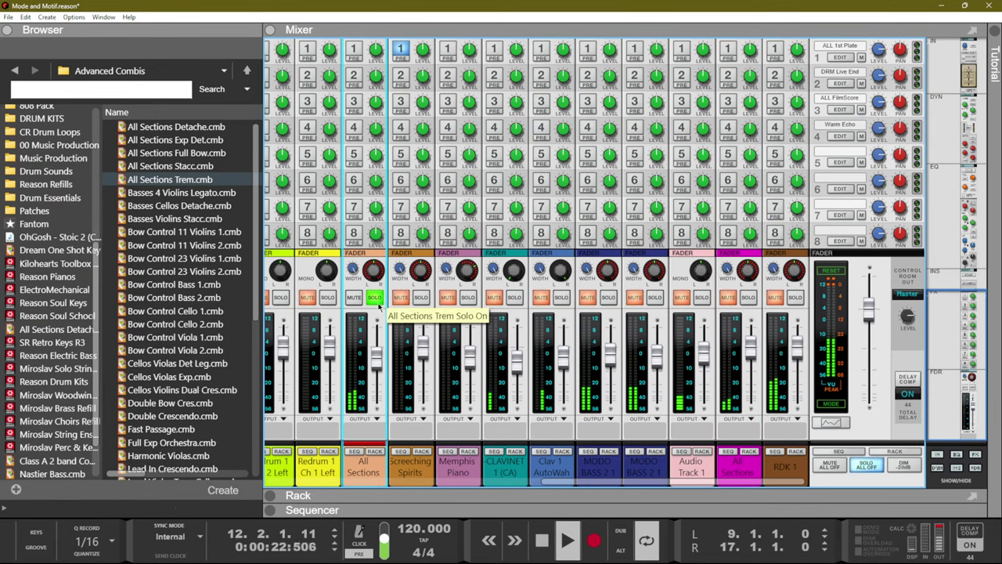
pyautogui.click(375, 298)
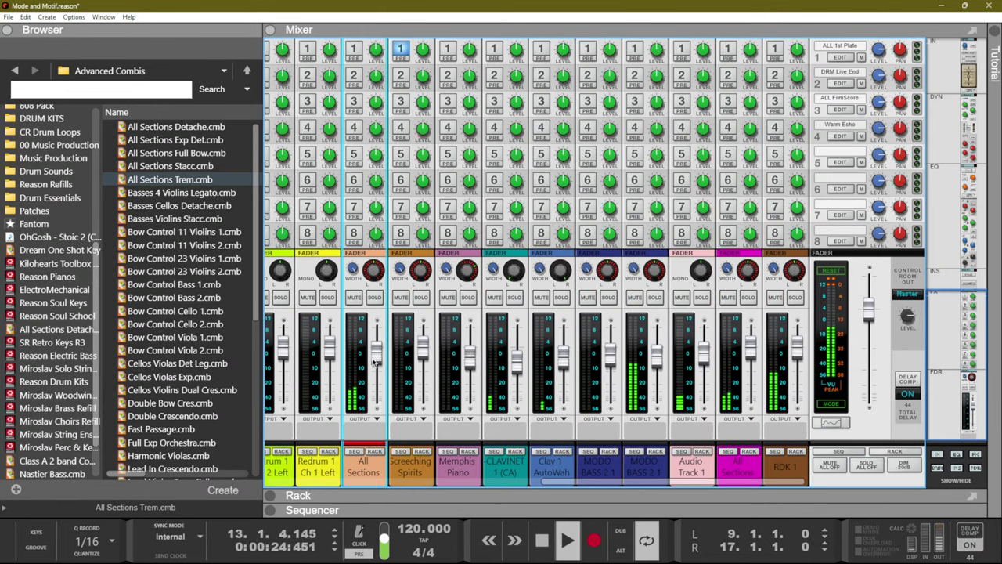
# Look through the browser's shortcut list of sound libraries and return playback to bar 1 of the arrangement.
pyautogui.press('F7')
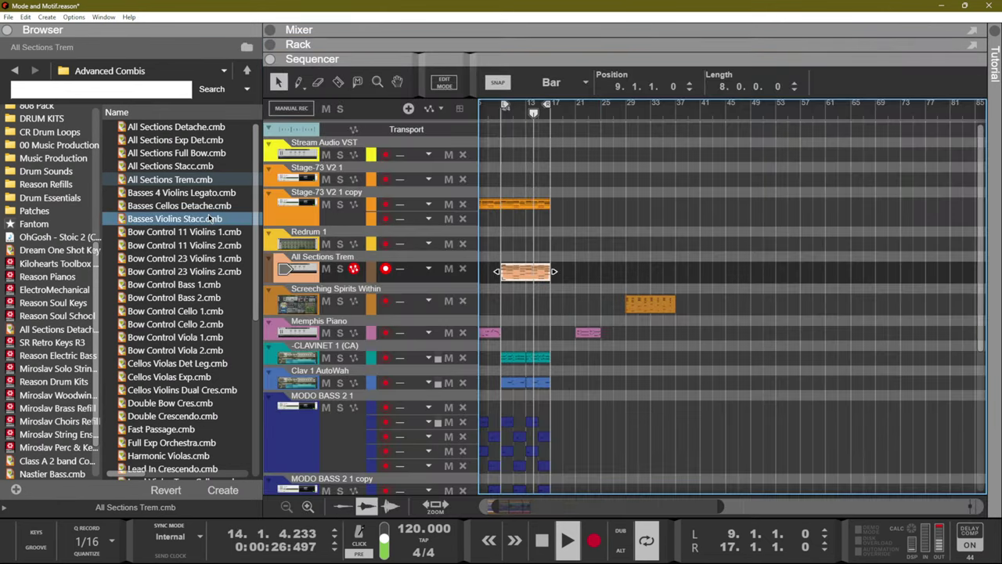
pyautogui.scroll(-1, 55, 258)
pyautogui.scroll(2, 59, 270)
pyautogui.scroll(3, 57, 271)
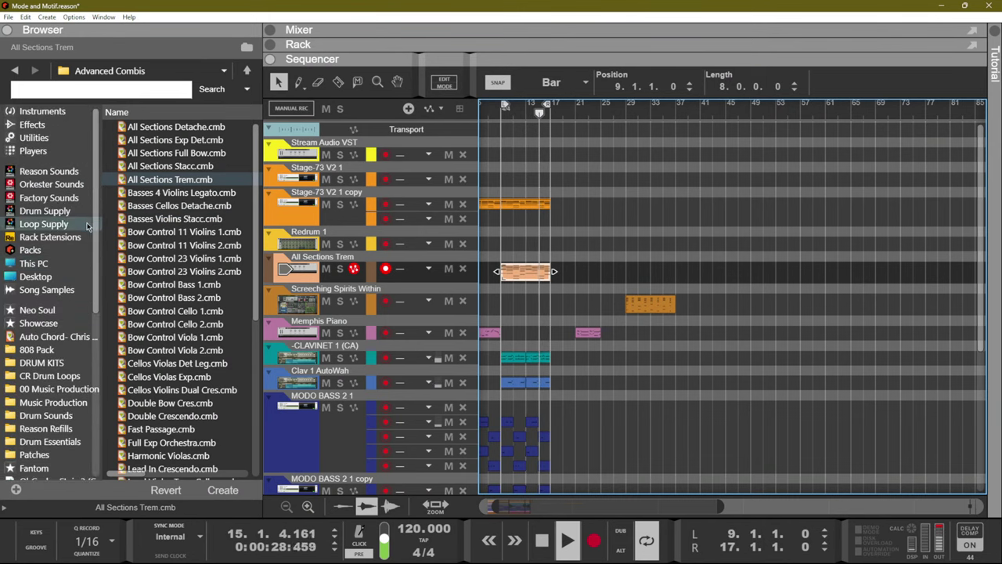
pyautogui.scroll(-3, 40, 356)
pyautogui.scroll(-2, 40, 357)
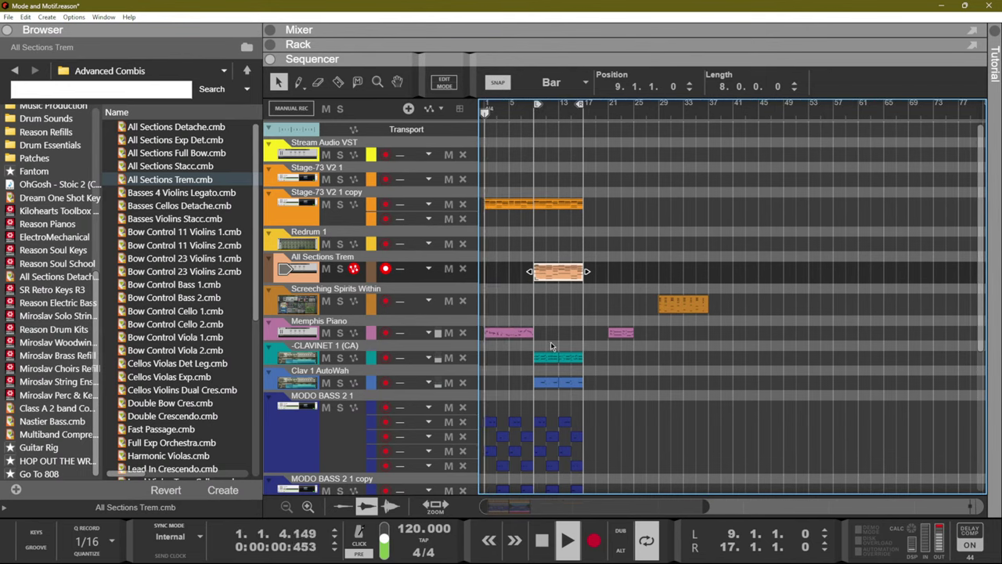
# Delete the spare Screeching Spirits Within clip at bar 29 and the spare Memphis Piano clip at bar 21.
pyautogui.scroll(-5, 711, 245)
pyautogui.scroll(5, 711, 245)
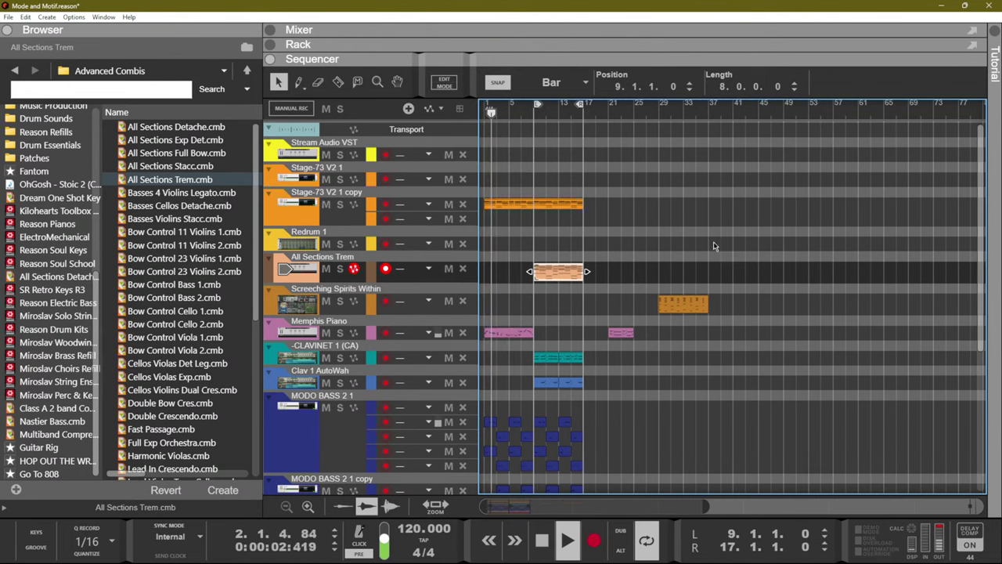
pyautogui.moveTo(738, 235); pyautogui.dragTo(631, 365)
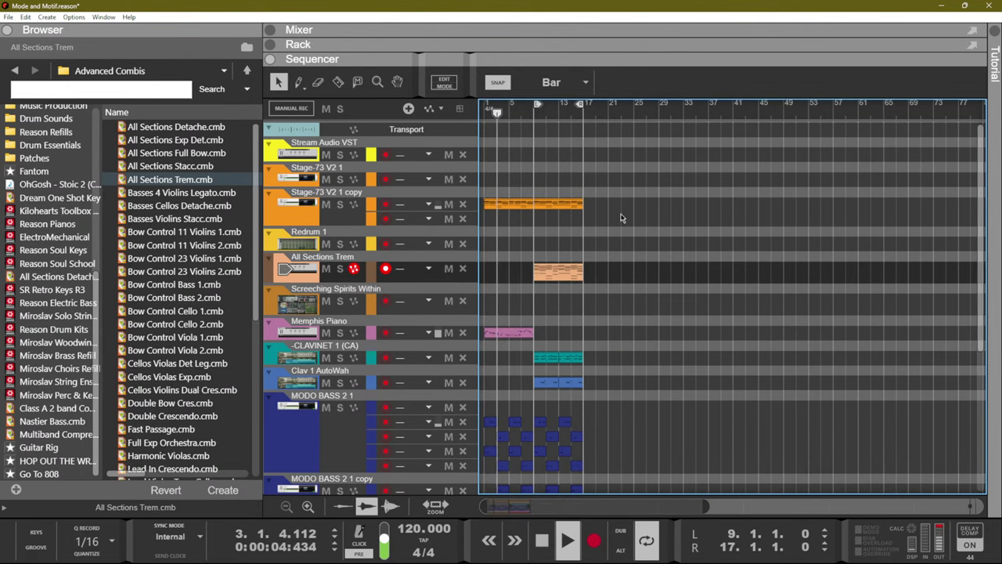
# Review the arrangement's tracks, restart playback from bar 1 and save the song.
pyautogui.scroll(-5, 619, 217)
pyautogui.scroll(4, 580, 196)
pyautogui.scroll(-5, 544, 175)
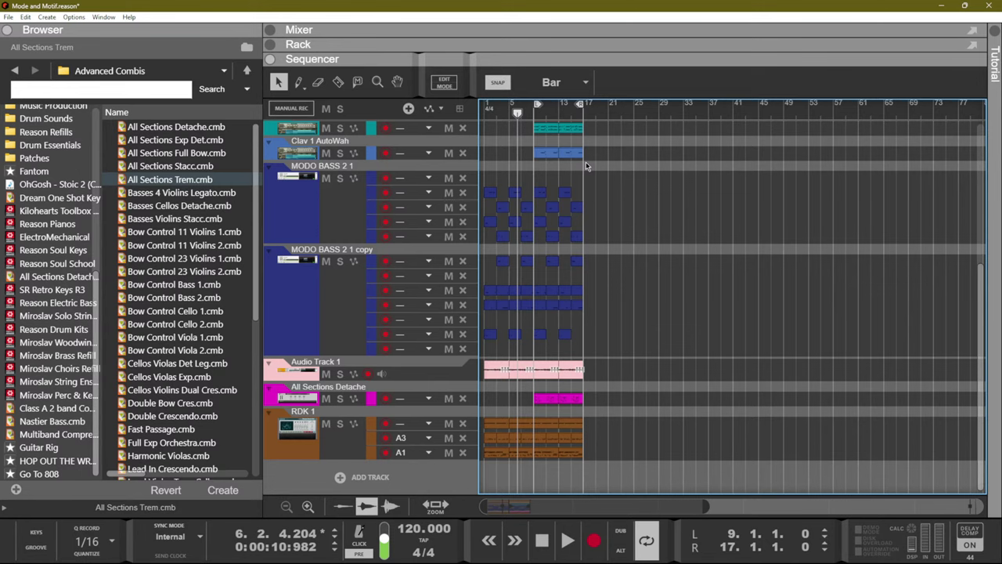
pyautogui.press('space')
pyautogui.press('space')
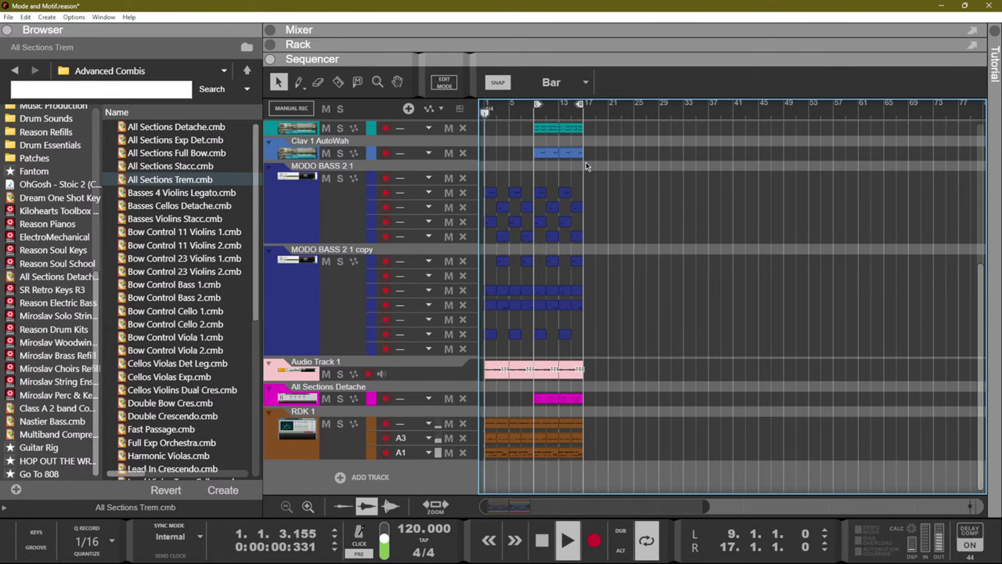
pyautogui.scroll(5, 587, 162)
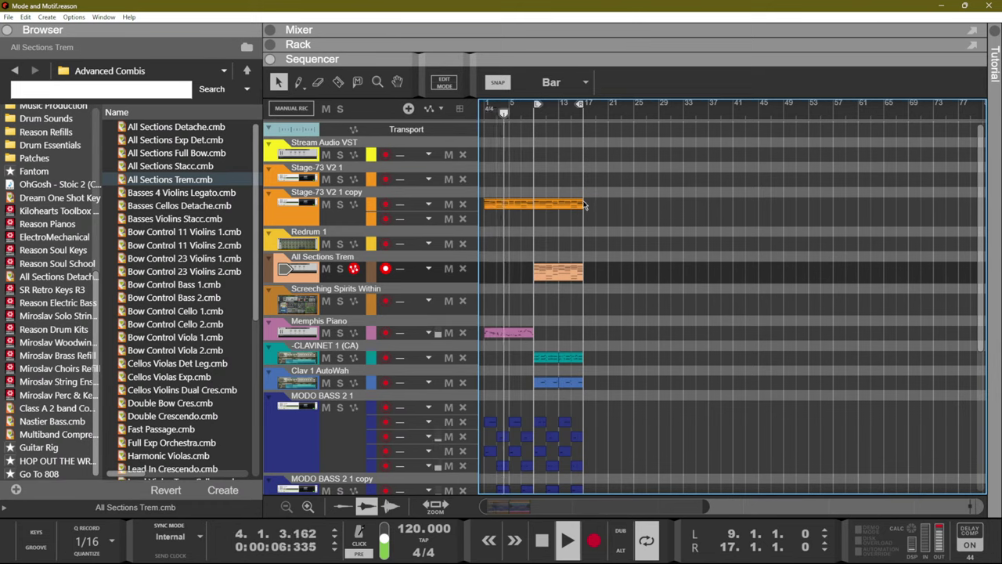
# Review all tracks of the 16-bar arrangement during playback, from Stream Audio VST down to RDK 1.
pyautogui.scroll(-5, 627, 235)
pyautogui.scroll(6, 627, 235)
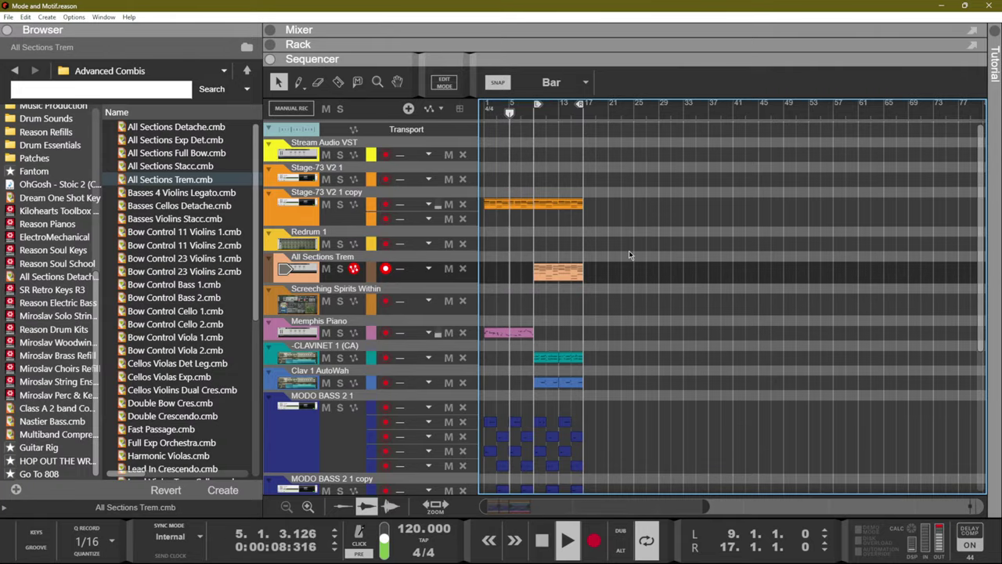
pyautogui.scroll(-5, 545, 259)
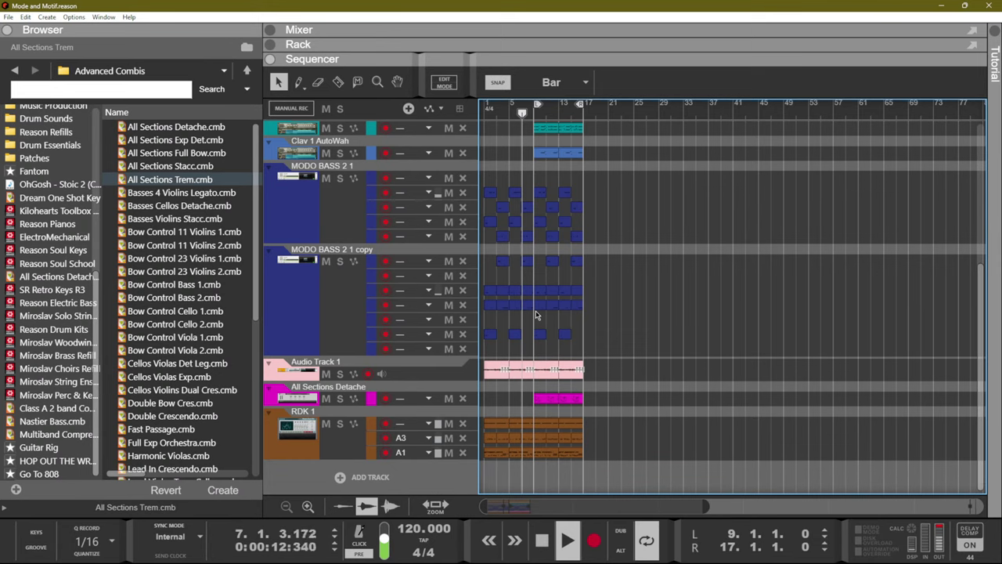
pyautogui.click(327, 427)
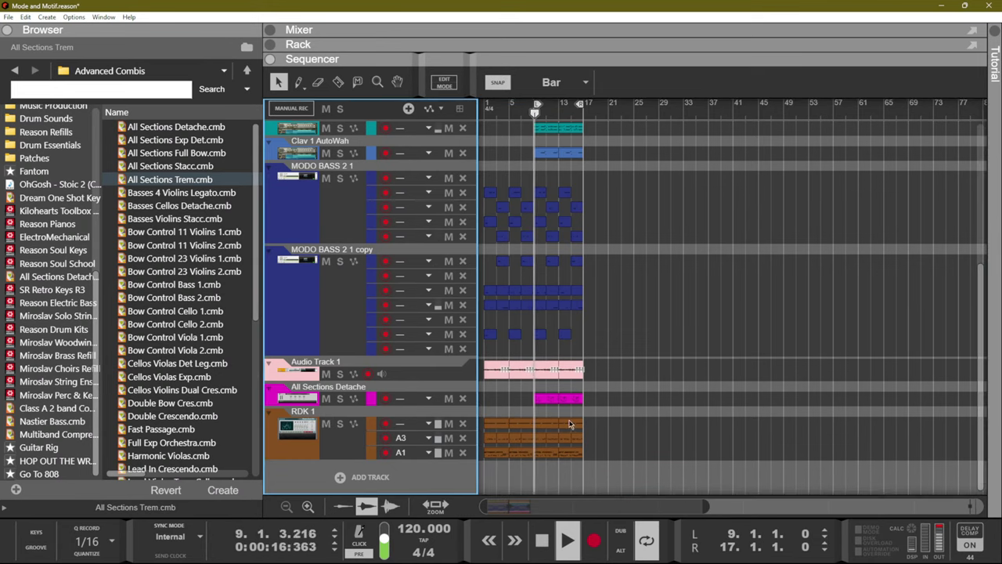
pyautogui.scroll(5, 658, 379)
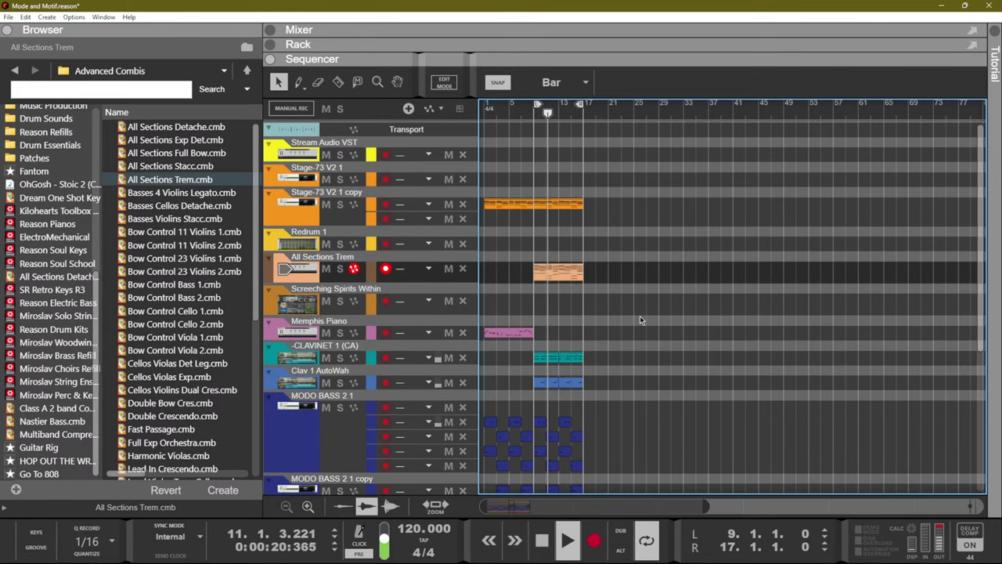
pyautogui.scroll(-5, 639, 320)
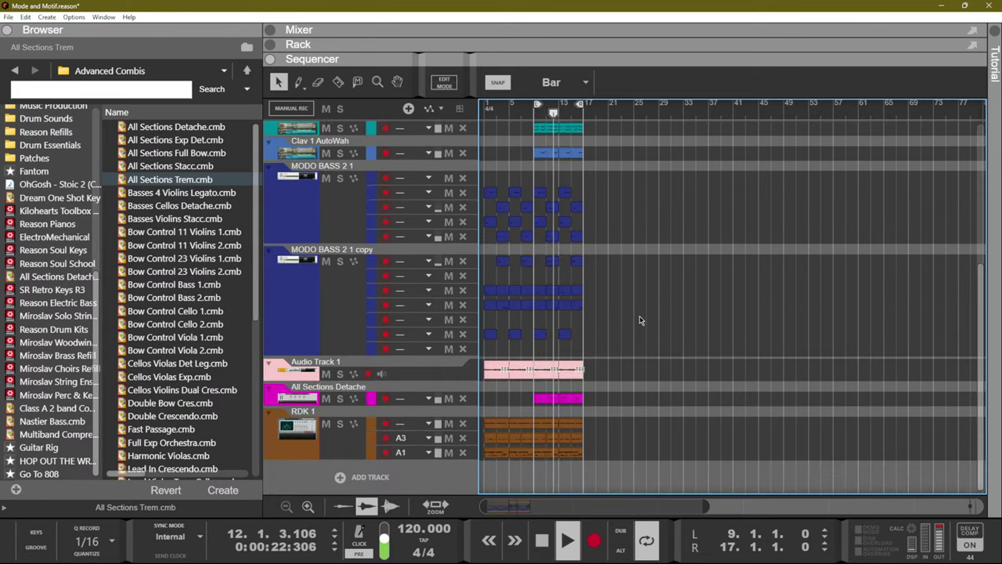
pyautogui.scroll(4, 640, 319)
pyautogui.scroll(3, 611, 252)
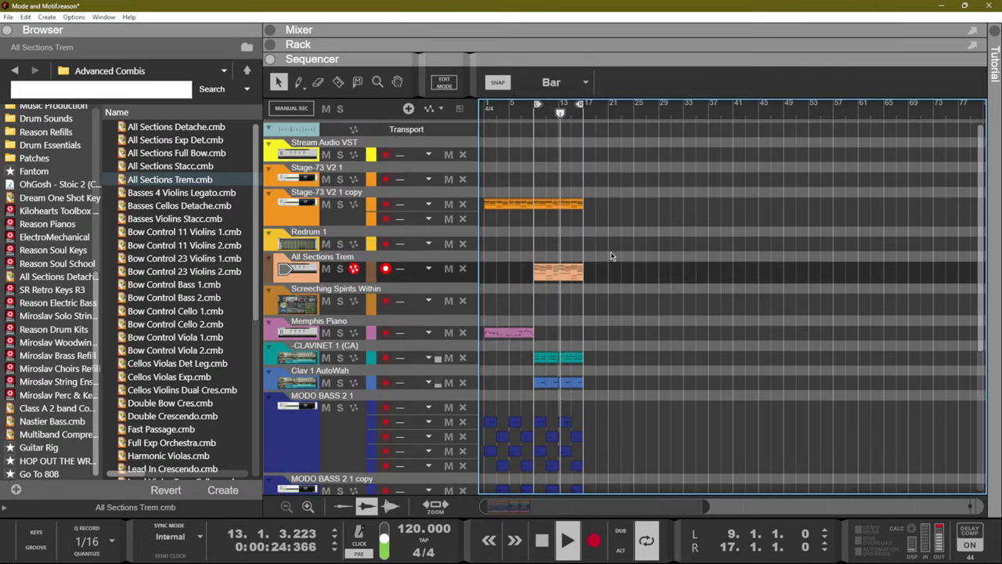
# Duplicate all the clips to bar 17, leaving out the copied Memphis Piano clip, and extend the loop end to bar 33.
pyautogui.hotkey('ctrl', 'a')
pyautogui.hotkey('ctrl', 'd')
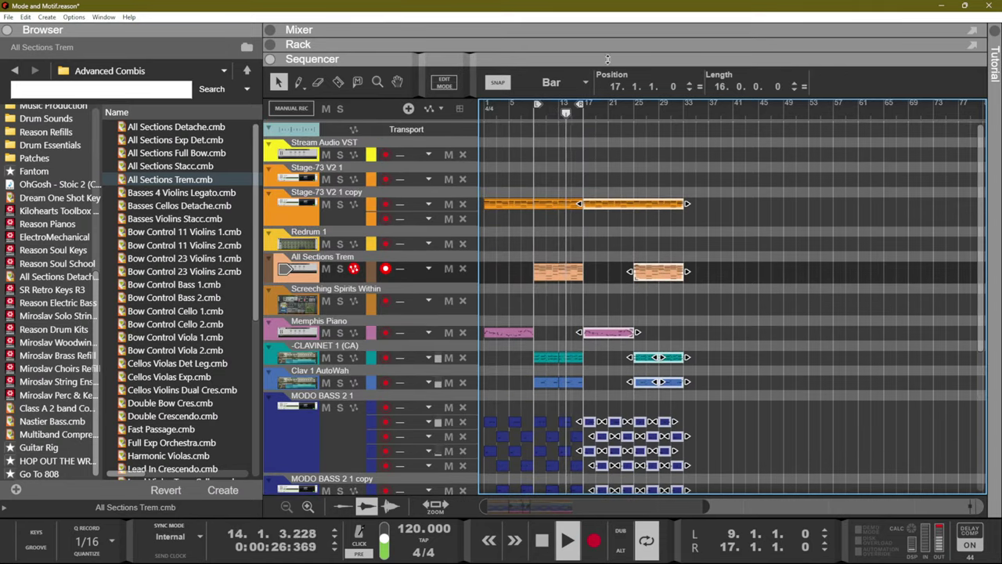
pyautogui.click(737, 289)
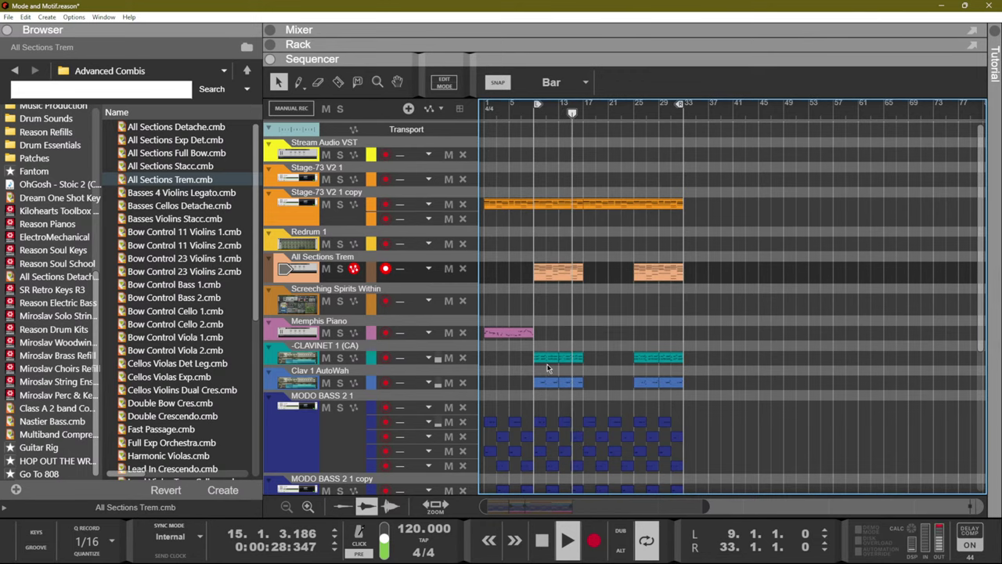
pyautogui.scroll(-4, 548, 329)
pyautogui.scroll(3, 367, 391)
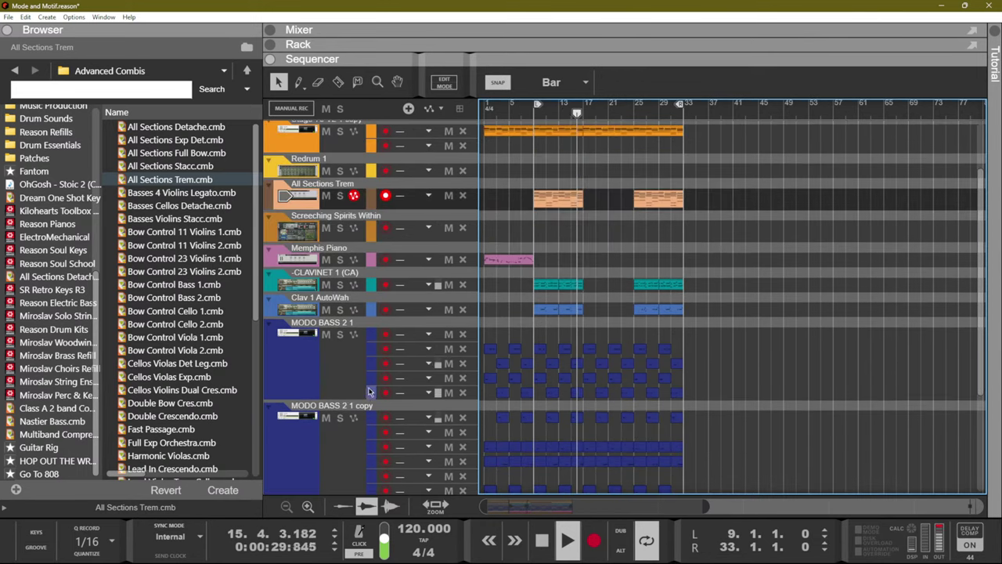
# Try recording a new take on a fresh lane of the Clav 1 AutoWah track, from bar 16 to bar 27.
pyautogui.click(386, 310)
pyautogui.hotkey('ctrl', 'Return')
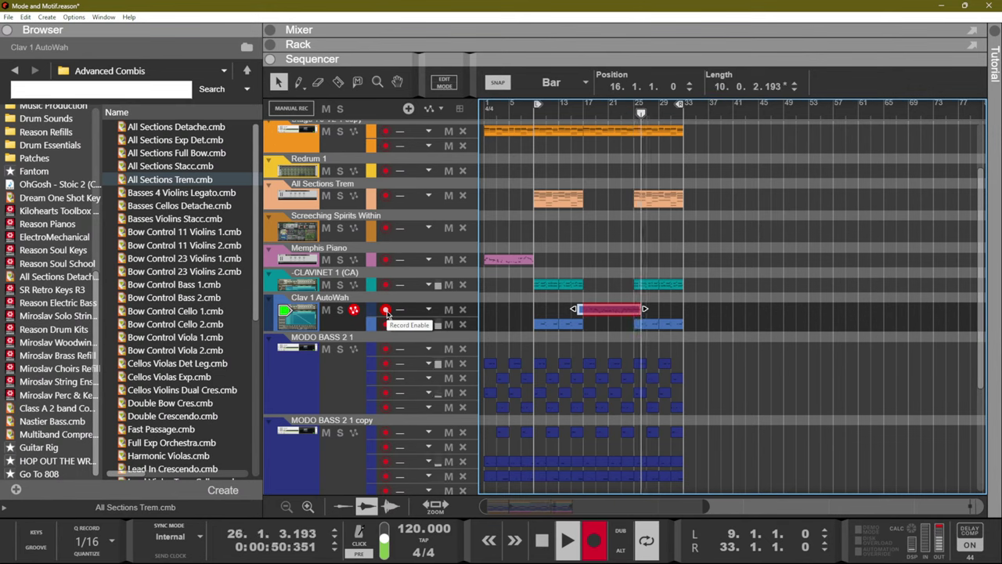
pyautogui.press('space')
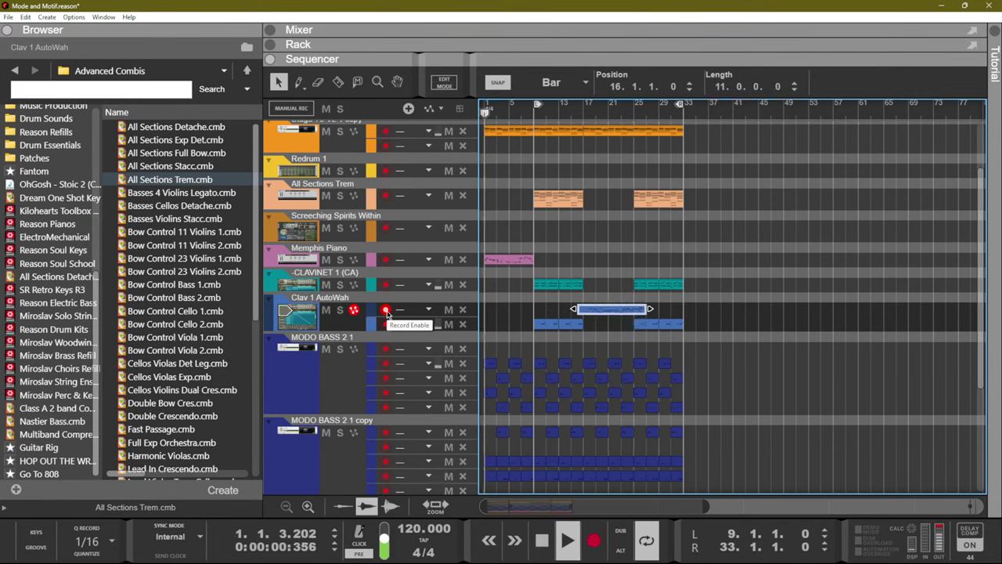
# Review the notes of the new Clav 1 AutoWah take from bar 17 and delete the take.
pyautogui.click(583, 105)
pyautogui.press('space')
pyautogui.doubleClick(627, 310)
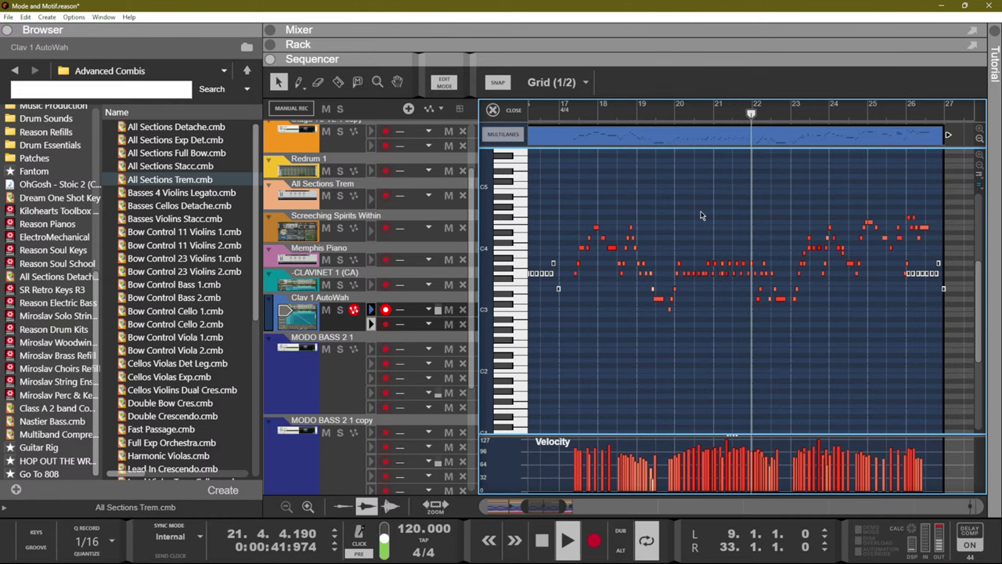
pyautogui.press('F6')
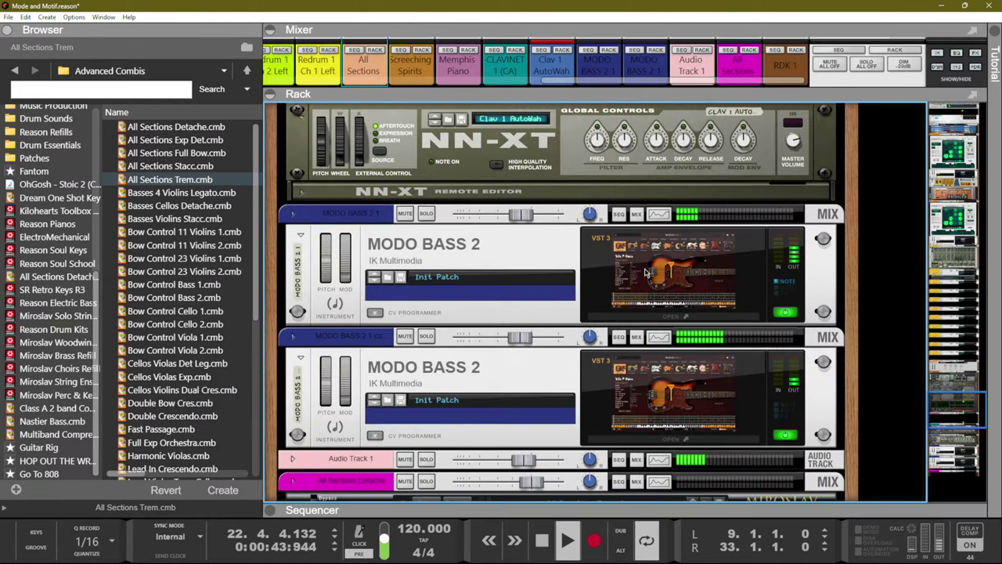
pyautogui.press('F7')
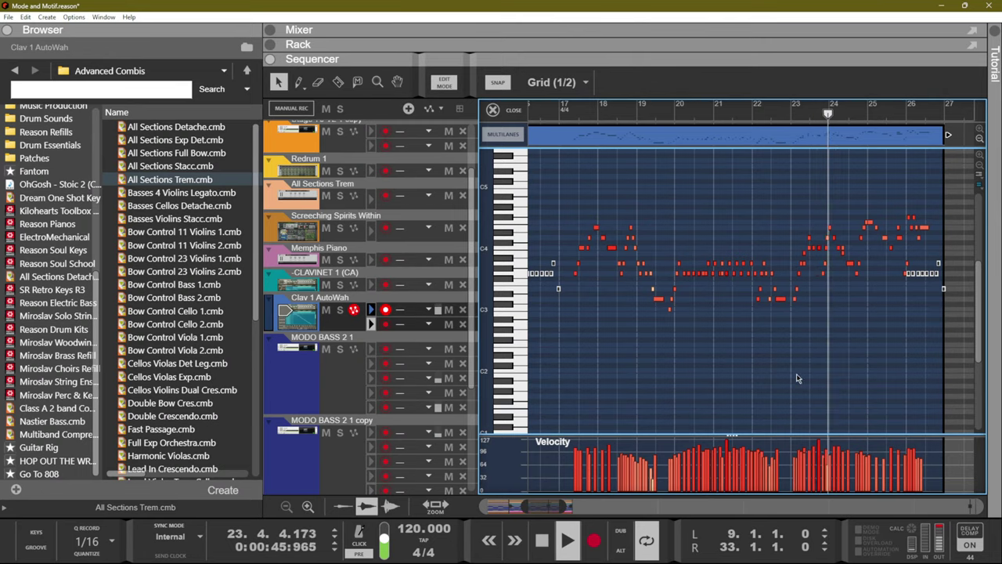
pyautogui.hotkey('ctrl', 'e')
pyautogui.press('space')
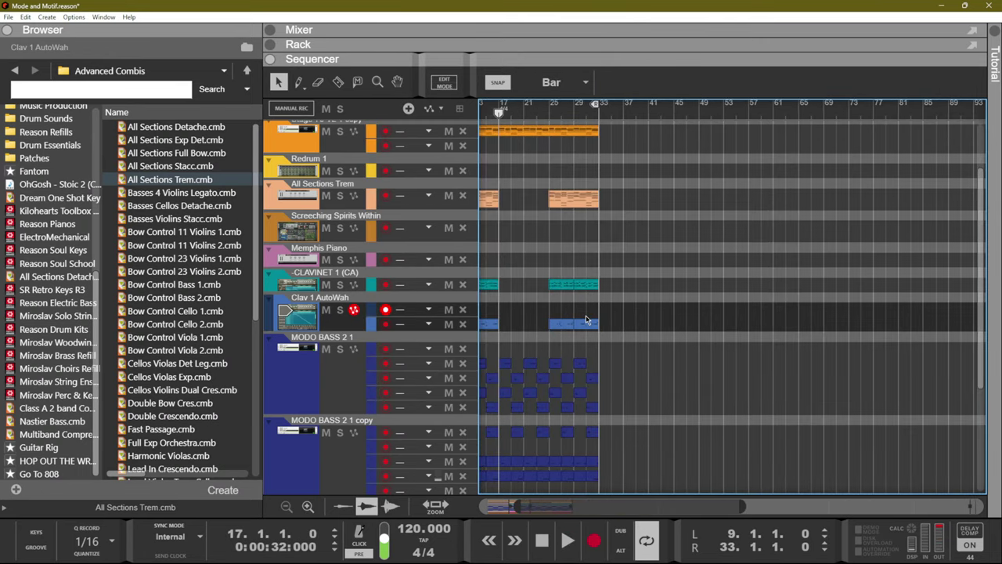
# Add a Kontakt instrument track at the end of the track list.
pyautogui.press('space')
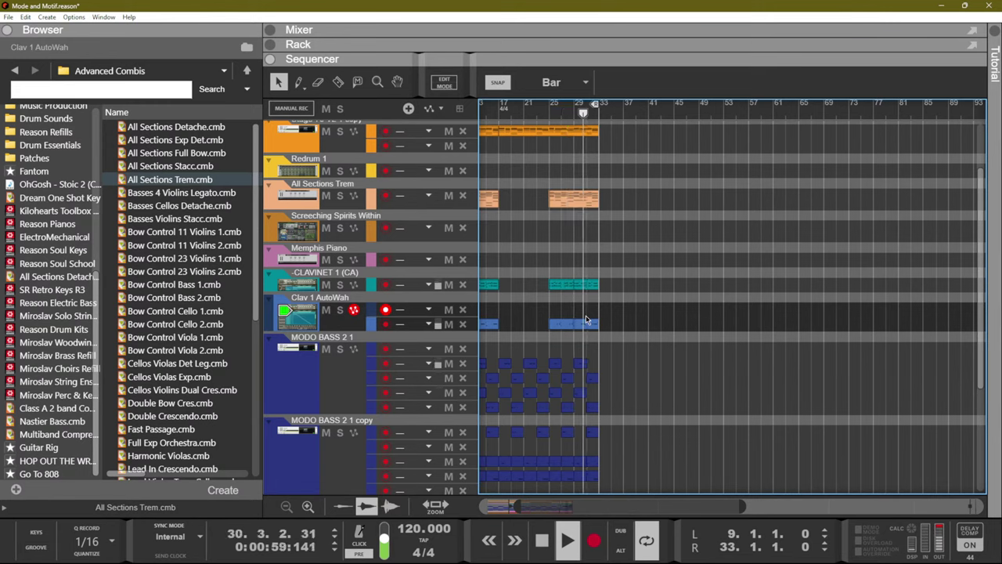
pyautogui.scroll(-4, 548, 352)
pyautogui.click(424, 479)
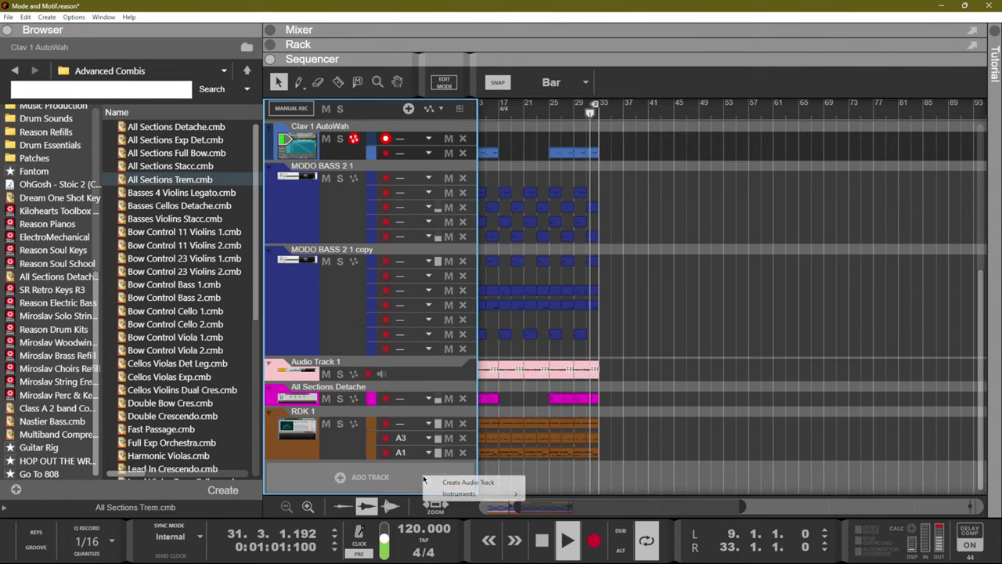
pyautogui.moveTo(470, 493)
pyautogui.moveTo(584, 439)
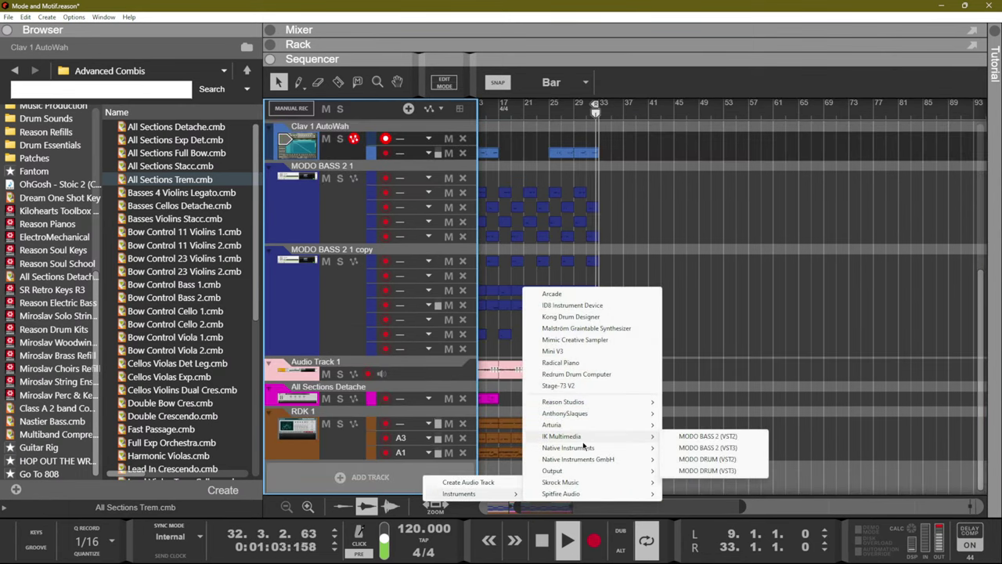
pyautogui.click(678, 448)
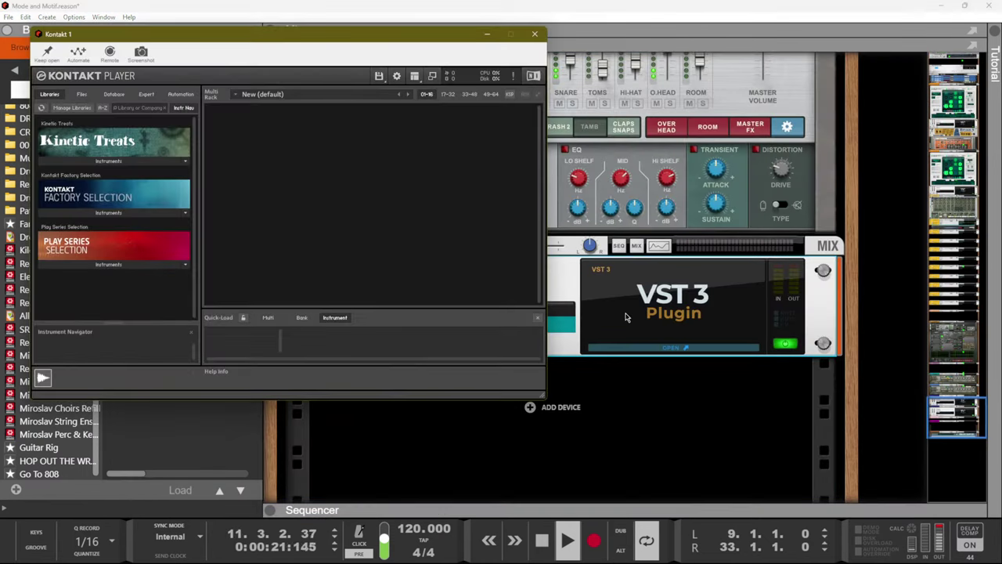
# Load Muted Trumpet.nki from the Kontakt Factory Selection's Band instruments and close the Kontakt window.
pyautogui.click(111, 188)
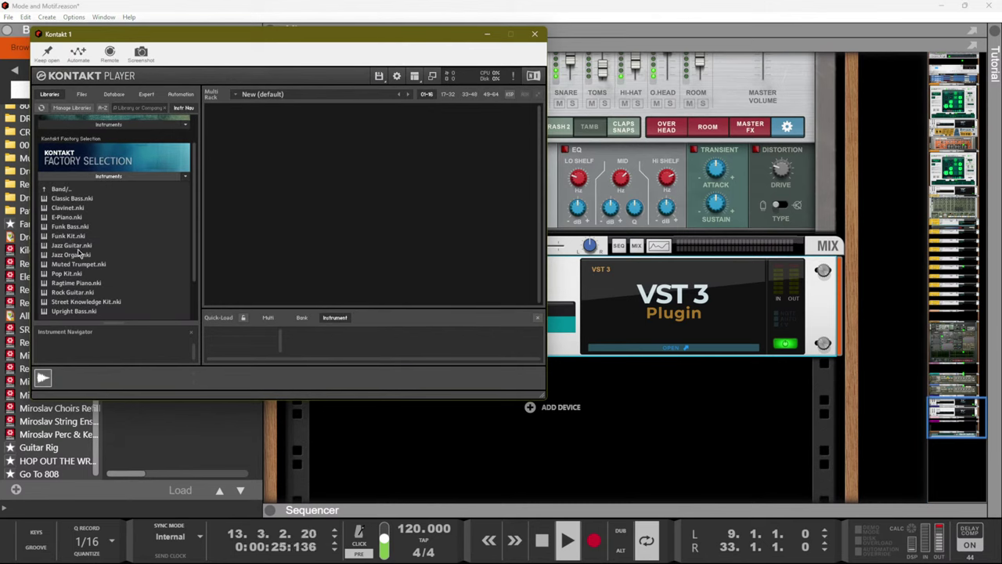
pyautogui.doubleClick(78, 265)
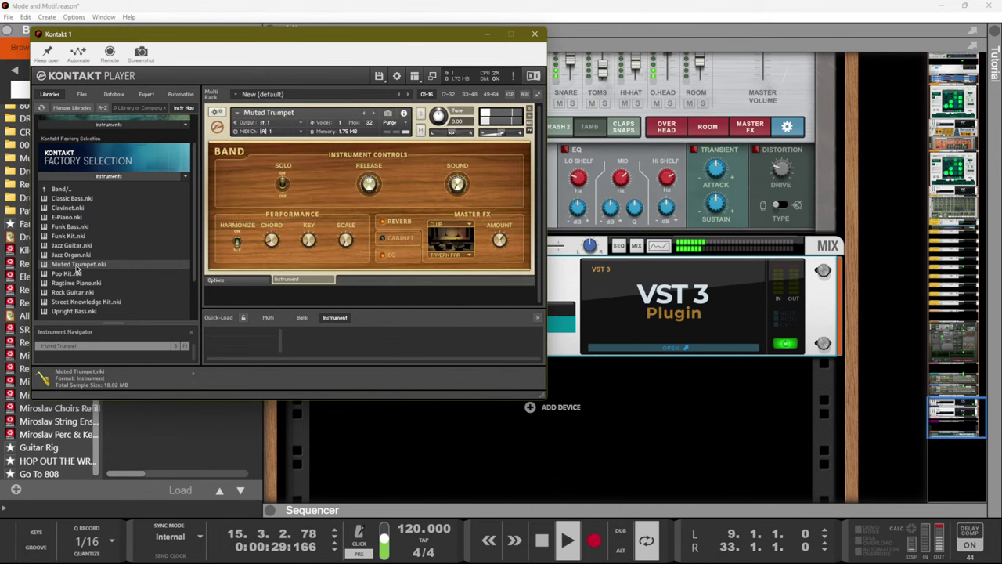
pyautogui.press('F7')
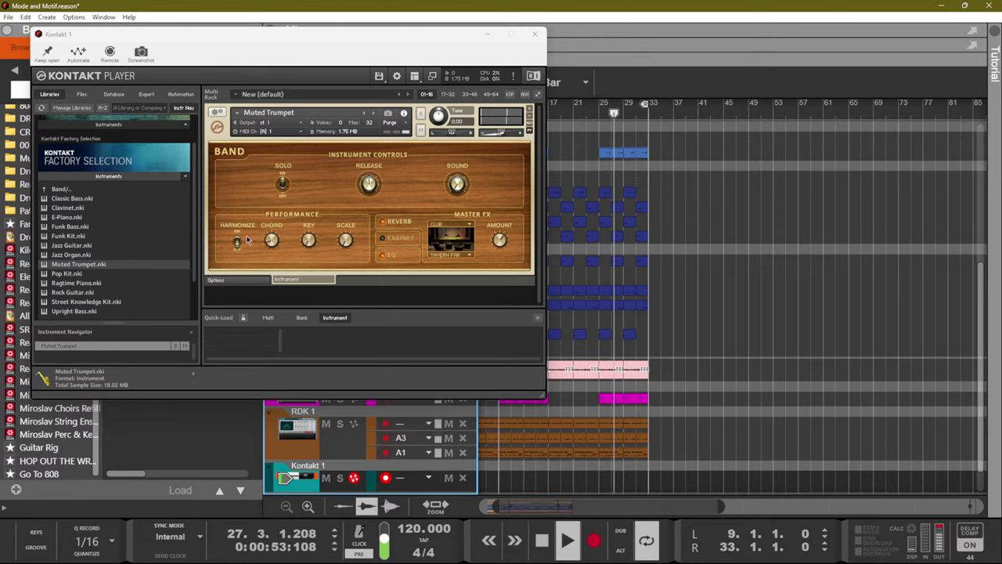
pyautogui.click(534, 35)
pyautogui.click(535, 36)
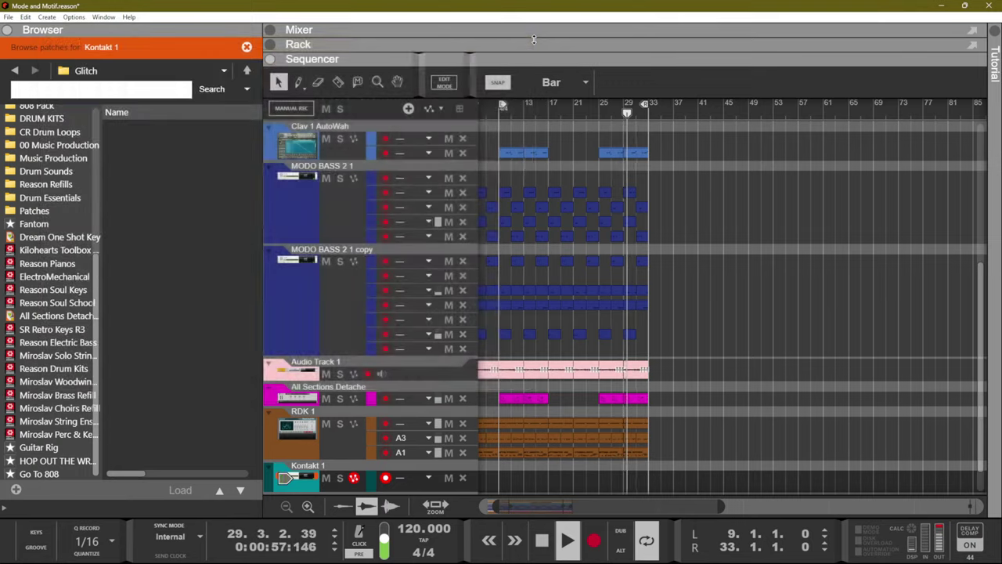
# Lower the Kontakt 1 channel's level to -4.23 dB and look at its Spectrum EQ before returning to the stopped arrangement.
pyautogui.press('F5')
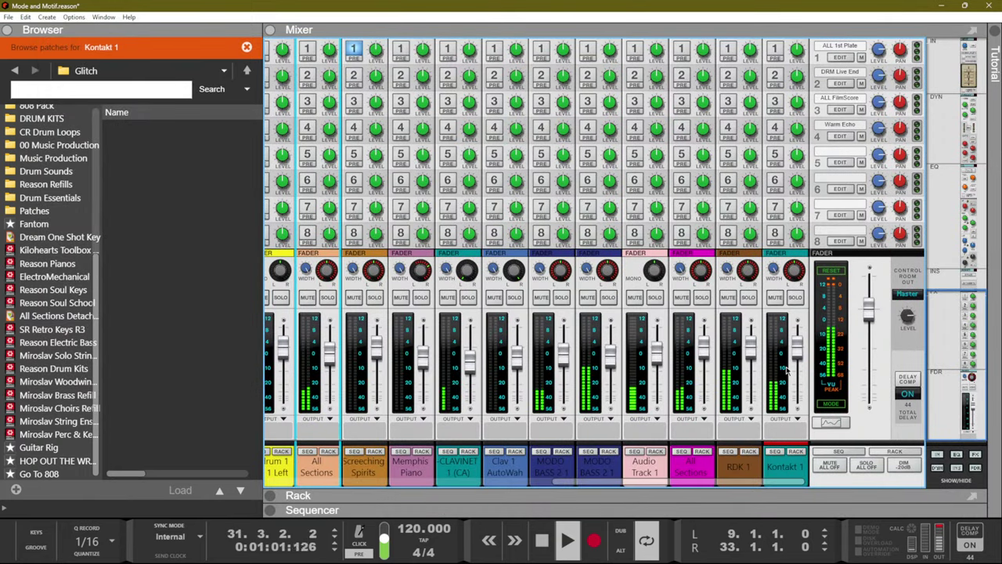
pyautogui.moveTo(798, 351); pyautogui.dragTo(799, 356)
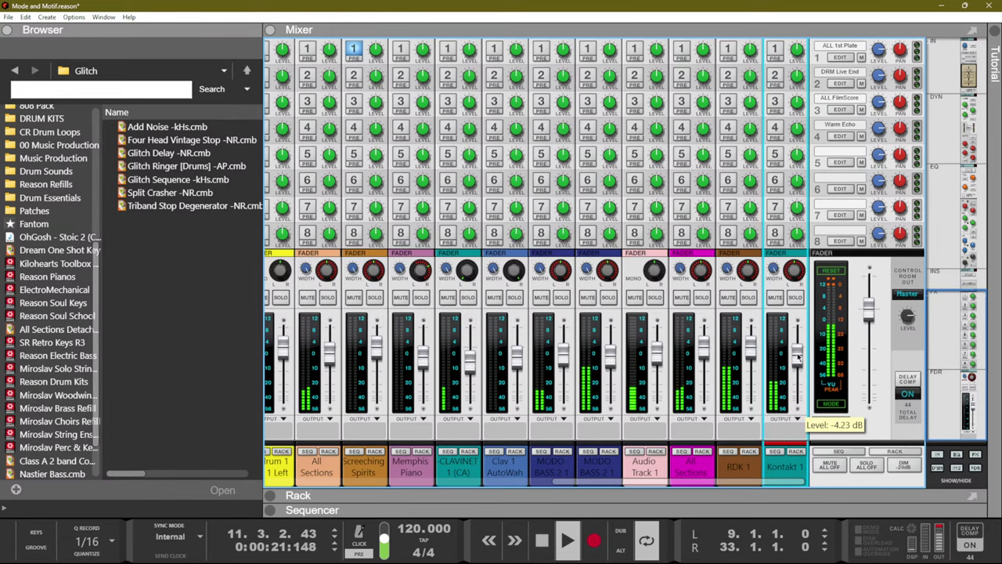
pyautogui.press('F2')
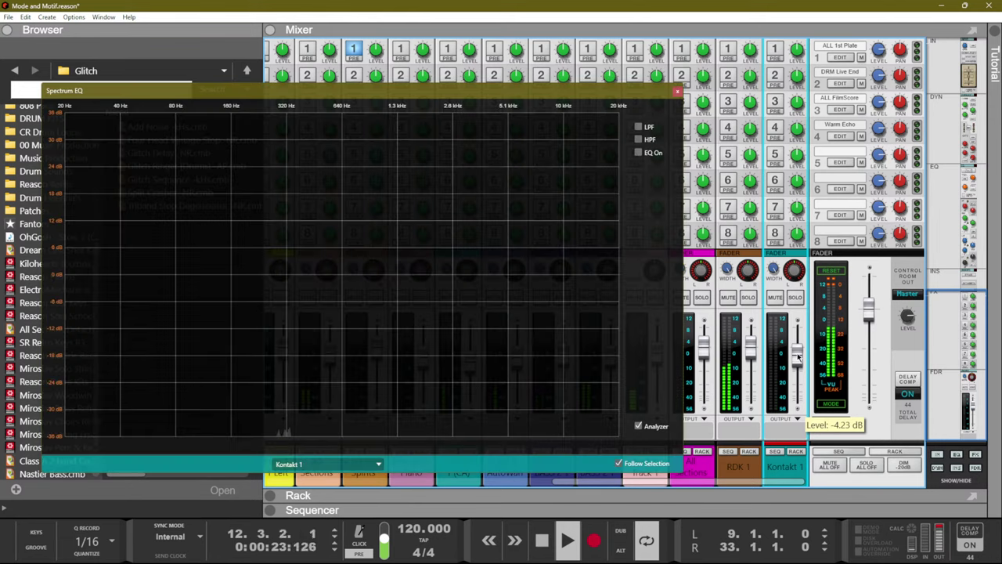
pyautogui.press('space')
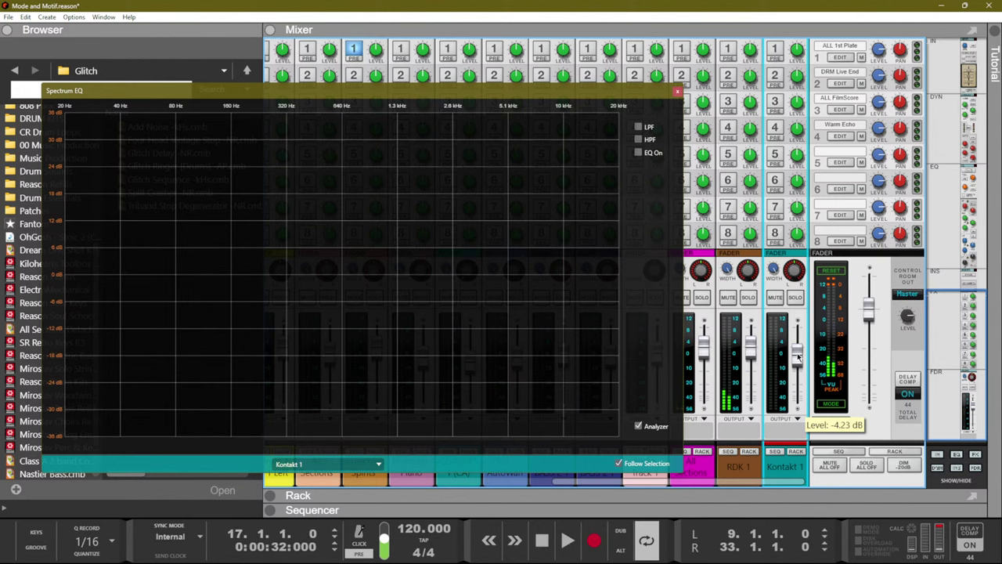
pyautogui.press('F7')
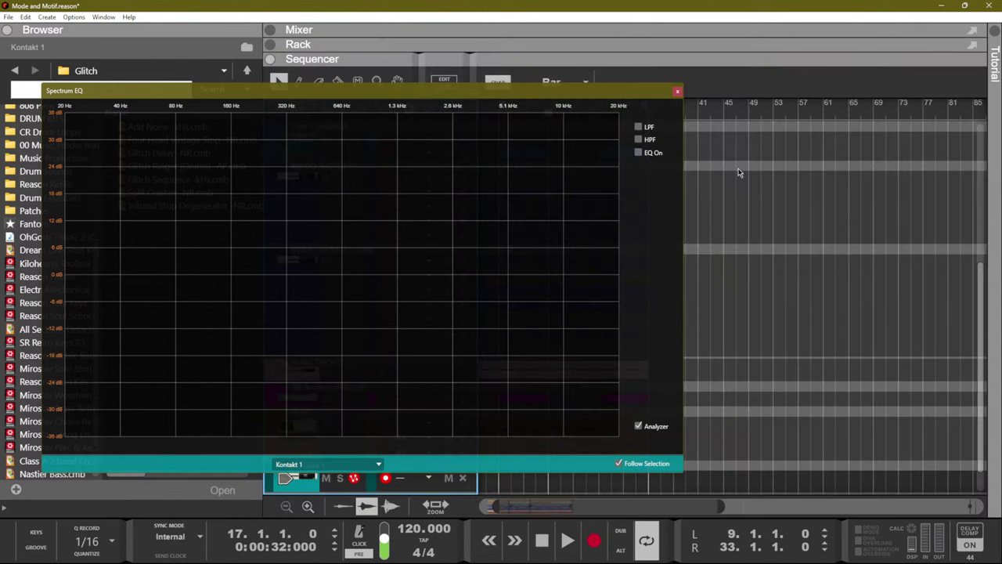
pyautogui.click(678, 93)
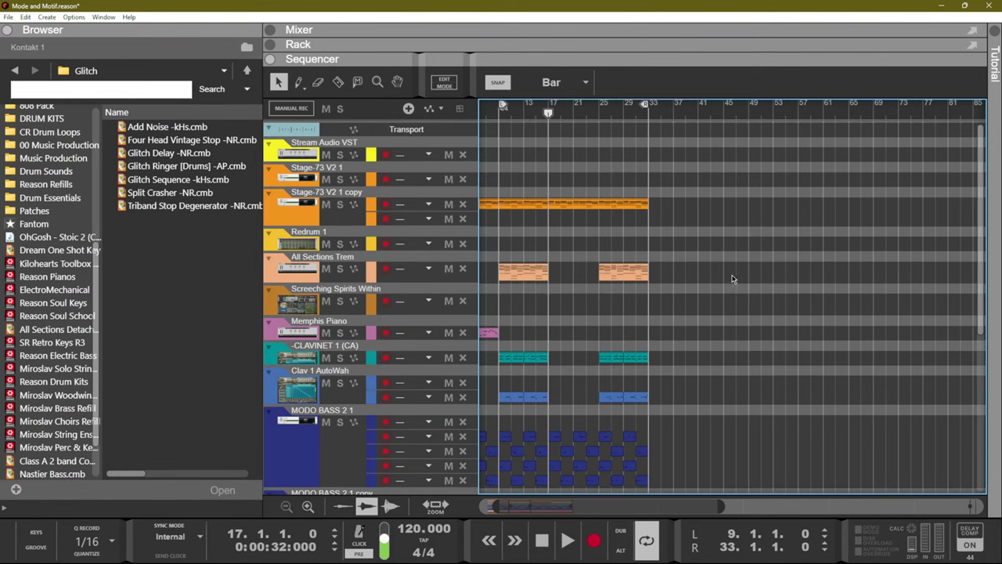
# Set the loop start to bar 1 and move all RDK 1 clips so they begin at bar 33.
pyautogui.hscroll(-2, 516, 123)
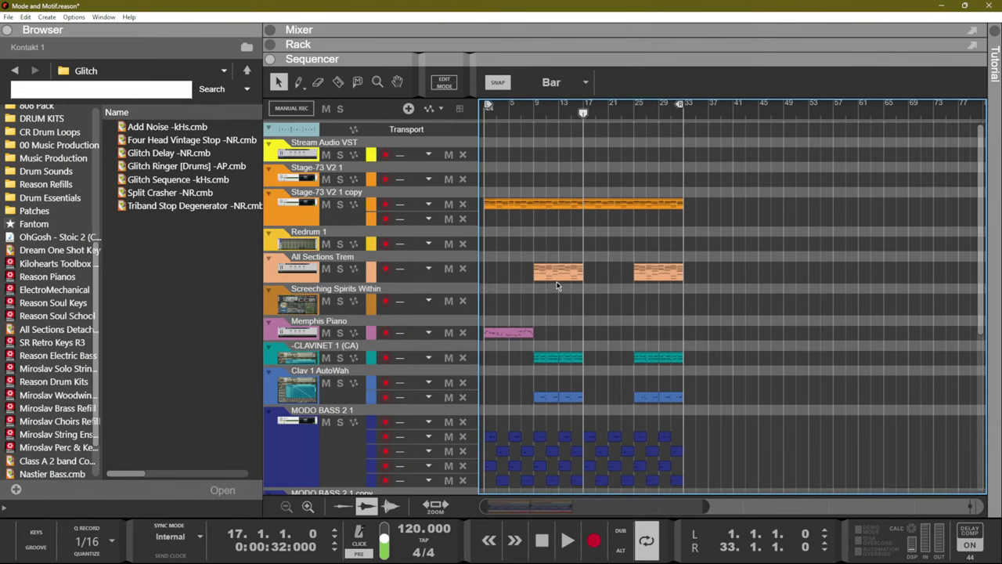
pyautogui.scroll(-5, 557, 290)
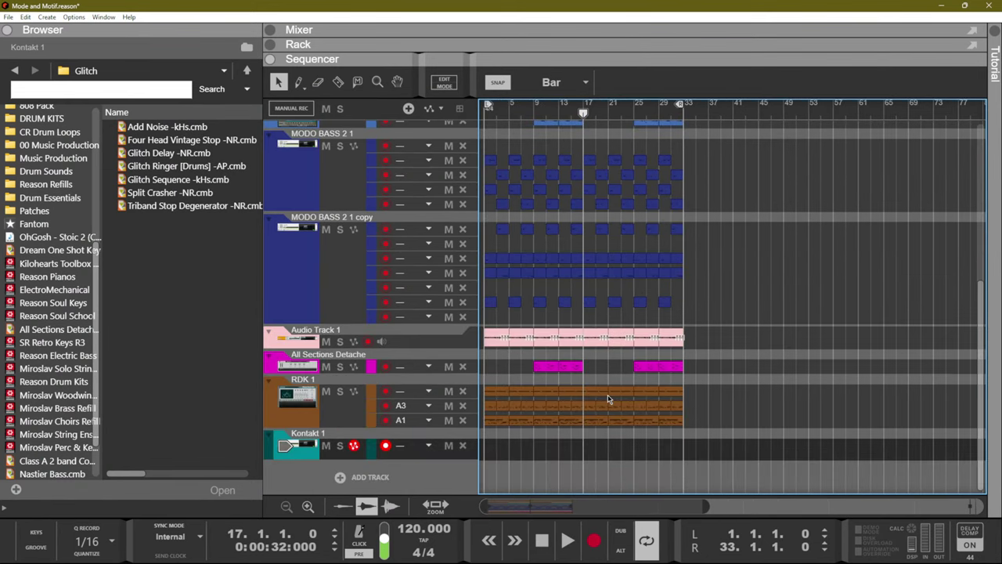
pyautogui.click(337, 404)
pyautogui.moveTo(723, 459); pyautogui.dragTo(563, 393)
pyautogui.moveTo(479, 395); pyautogui.dragTo(696, 421)
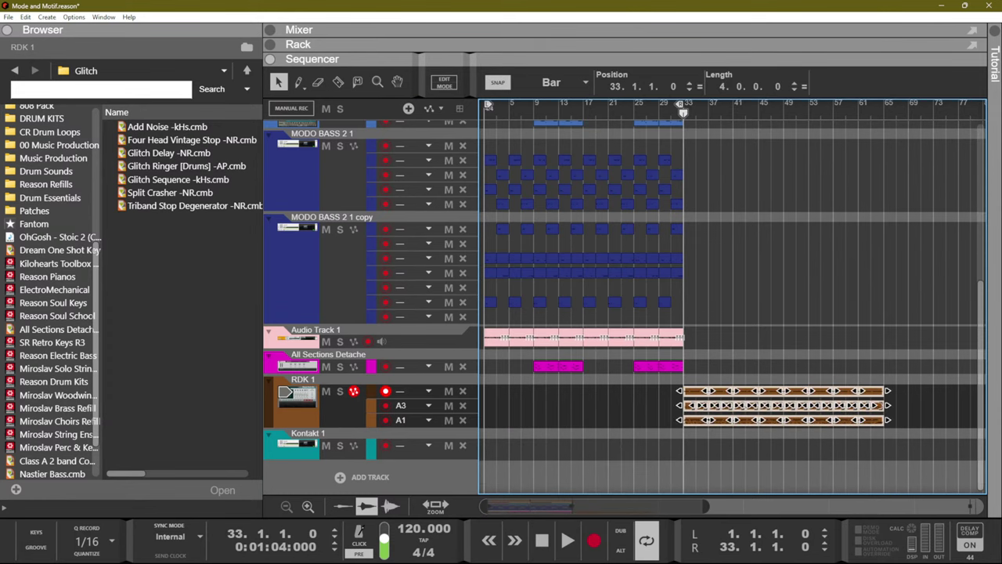
# Deselect the RDK 1 clips and play the arrangement from bar 1 without the drum part.
pyautogui.press('space')
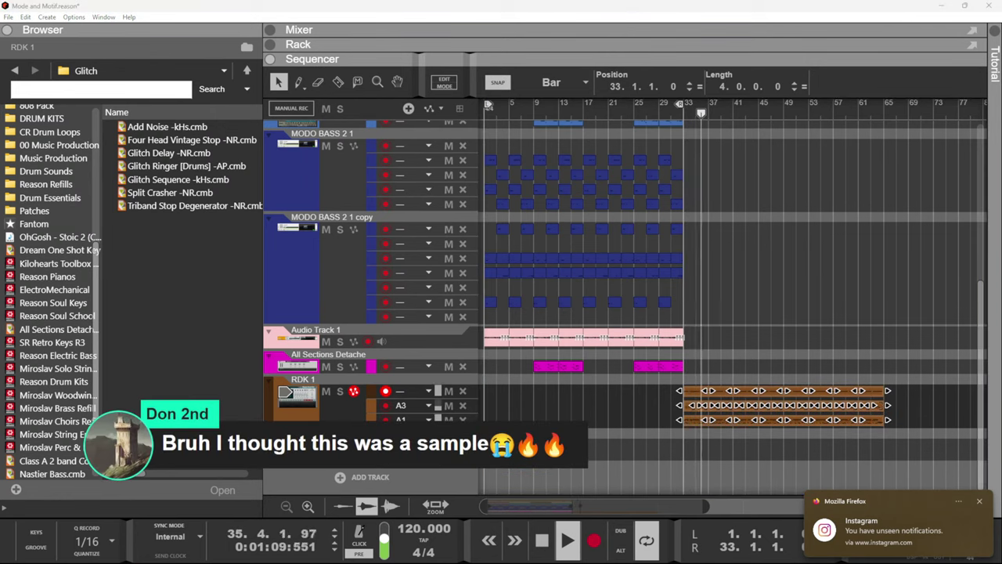
pyautogui.click(649, 410)
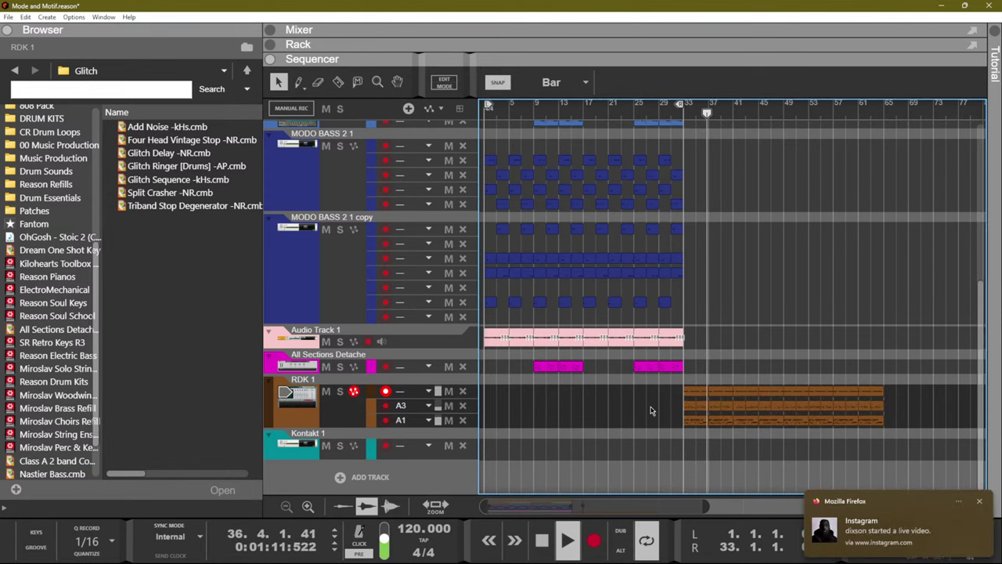
pyautogui.press('space')
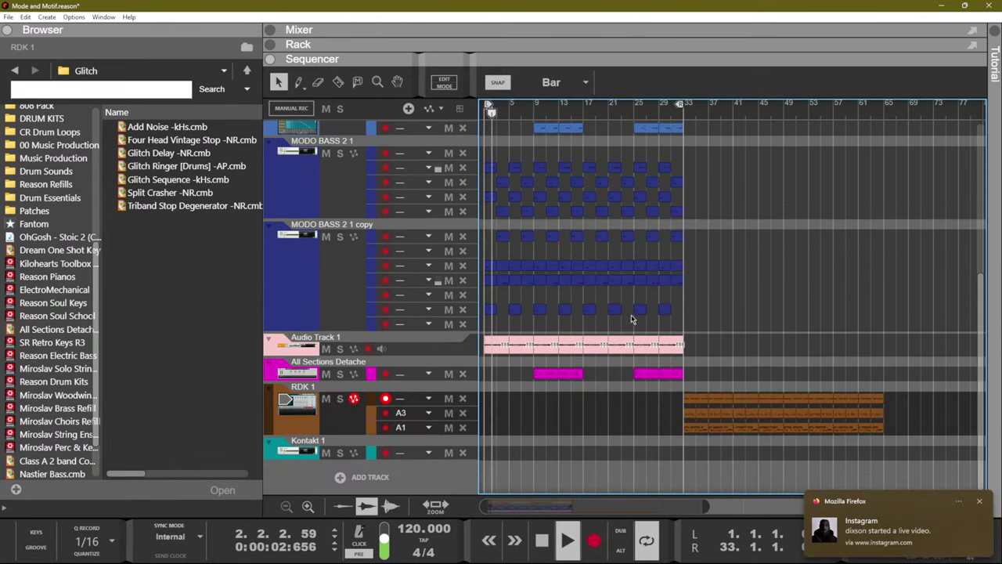
# Mute Audio Track 1 while the arrangement plays.
pyautogui.click(439, 344)
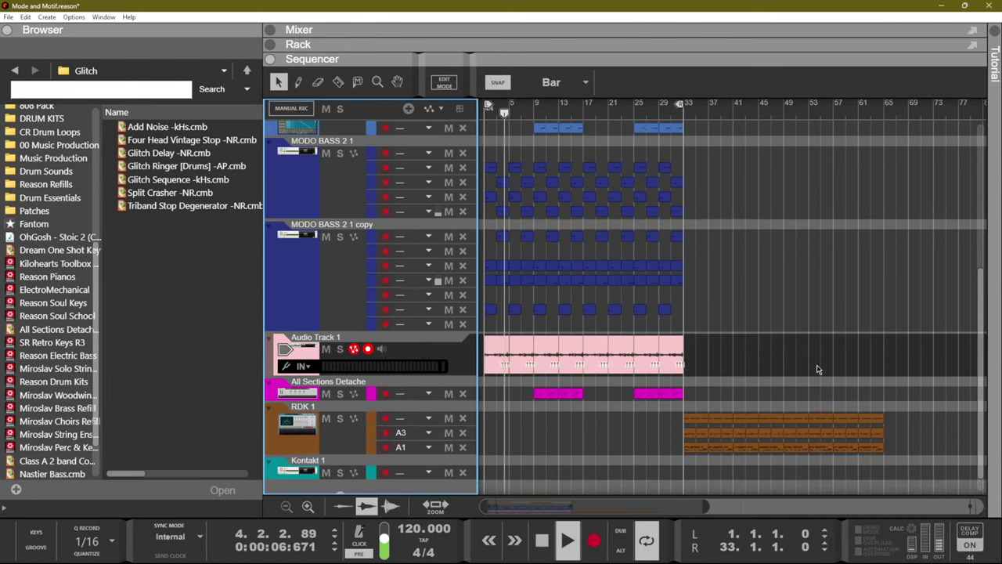
pyautogui.click(327, 350)
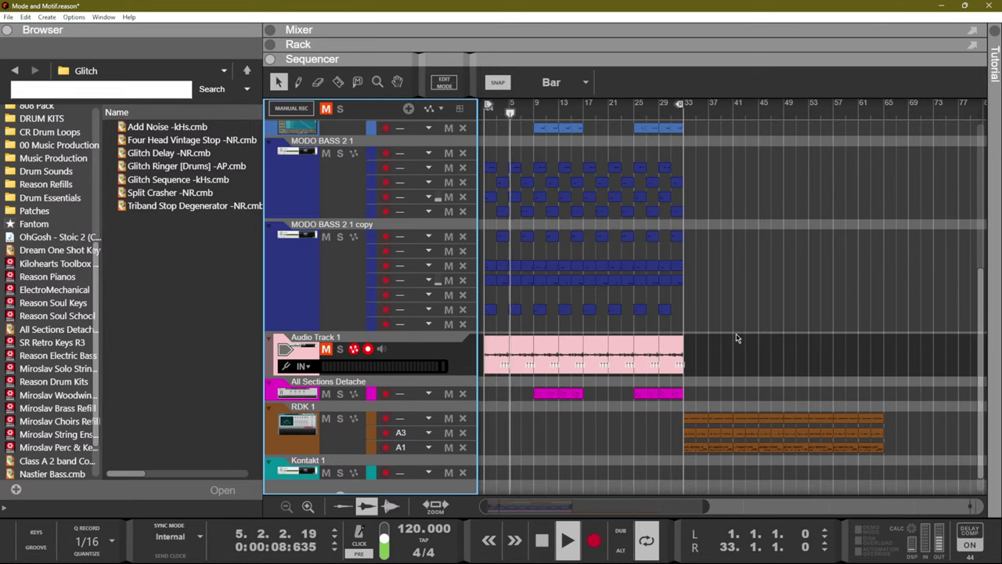
pyautogui.click(738, 328)
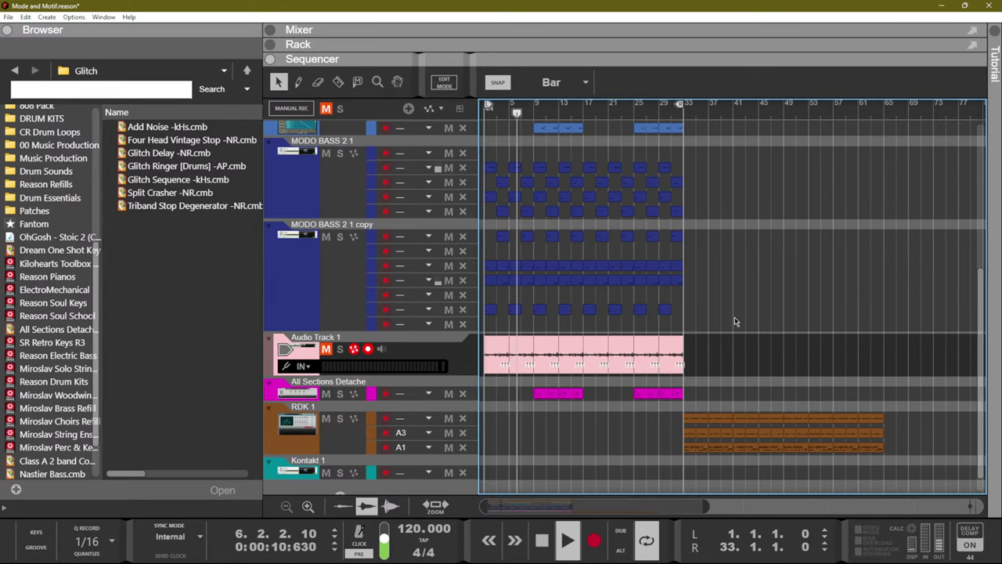
pyautogui.scroll(-1, 577, 352)
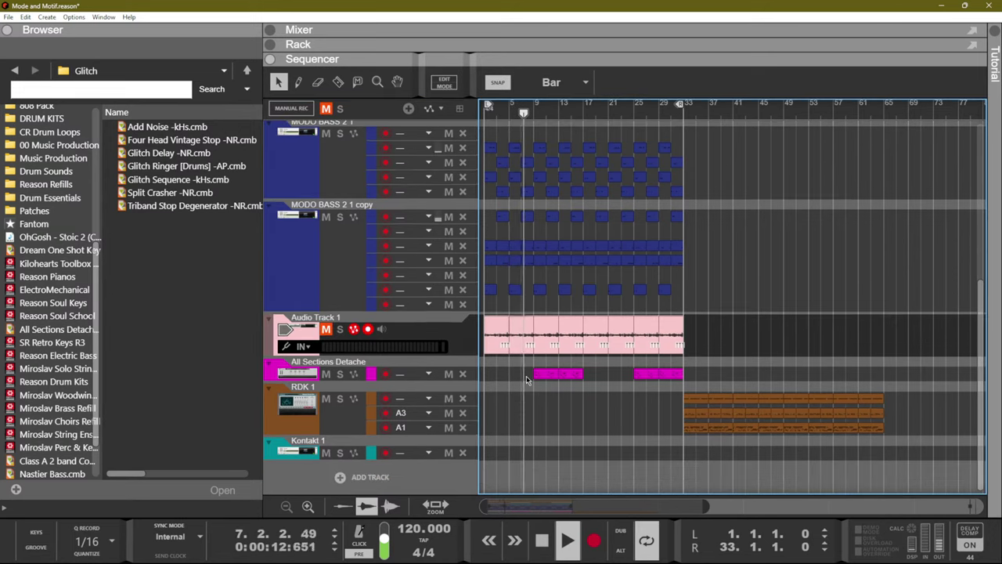
# Arm the RDK 1 track's A1 lane for recording, stop playback at bar 1 and review the upper tracks.
pyautogui.click(386, 429)
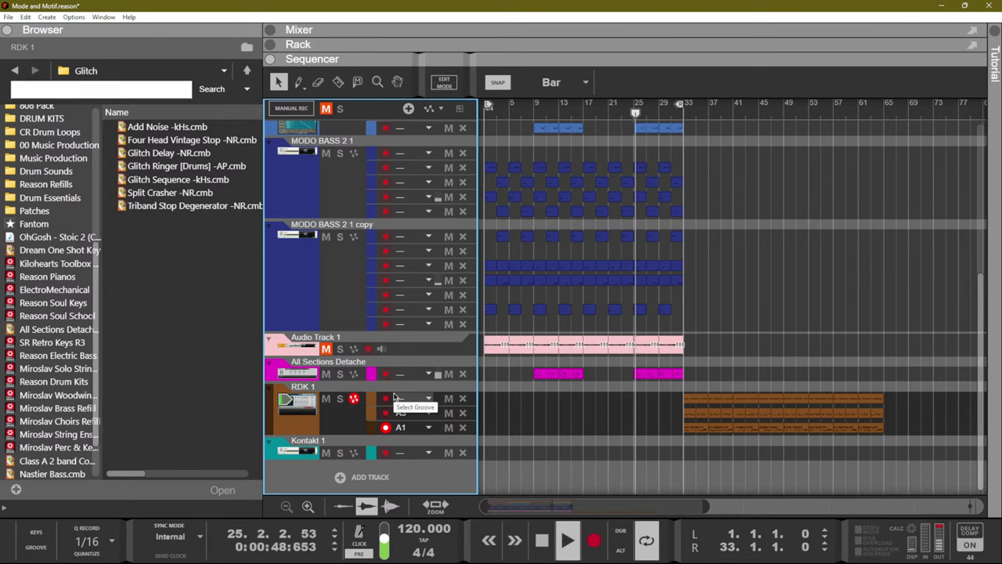
pyautogui.press('space')
pyautogui.scroll(5, 524, 270)
pyautogui.scroll(3, 525, 270)
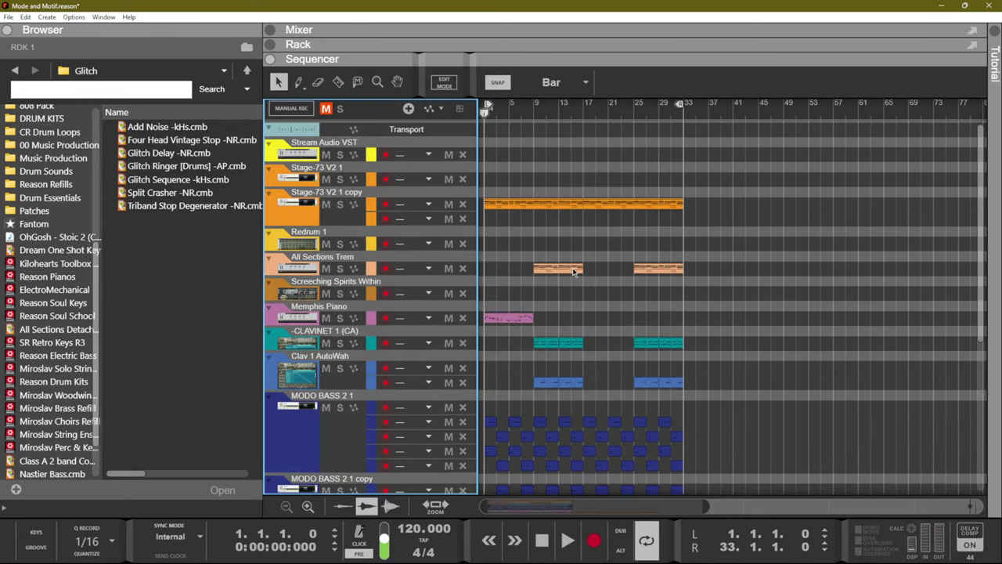
pyautogui.scroll(-2, 574, 272)
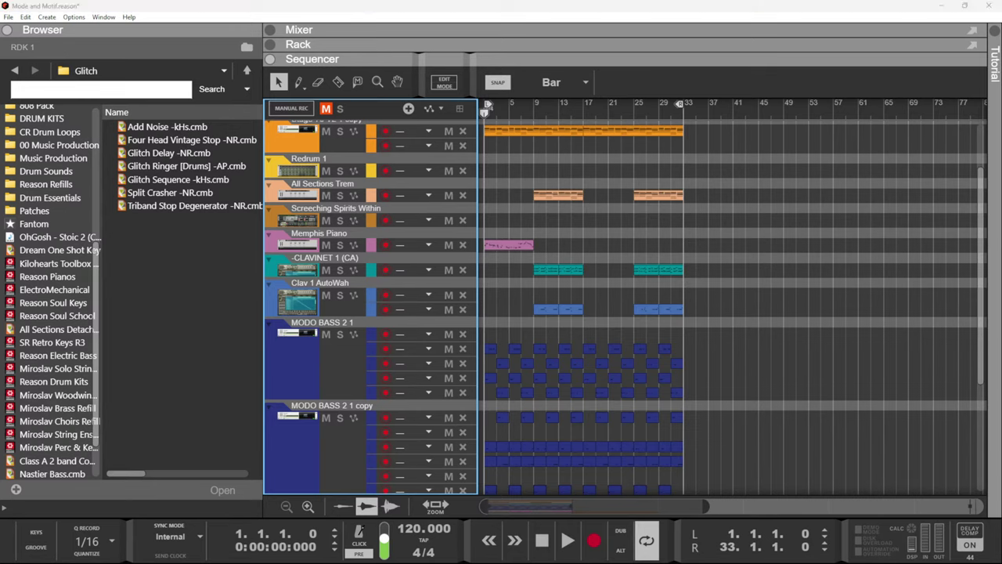
pyautogui.click(722, 233)
pyautogui.scroll(3, 725, 228)
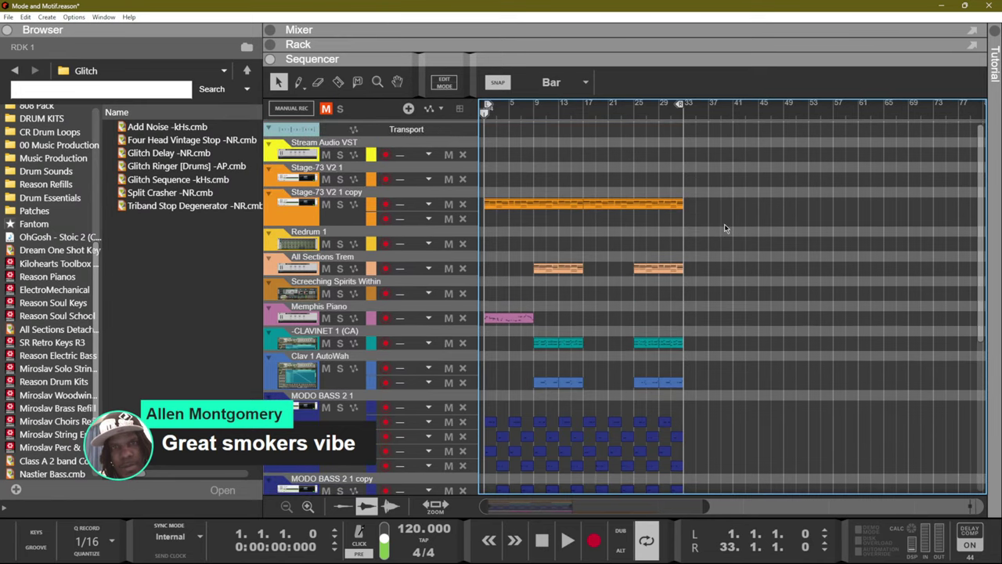
# Play the arrangement from bar 1 and mute the MODO BASS 2 1 and MODO BASS 2 1 copy tracks.
pyautogui.scroll(-5, 509, 244)
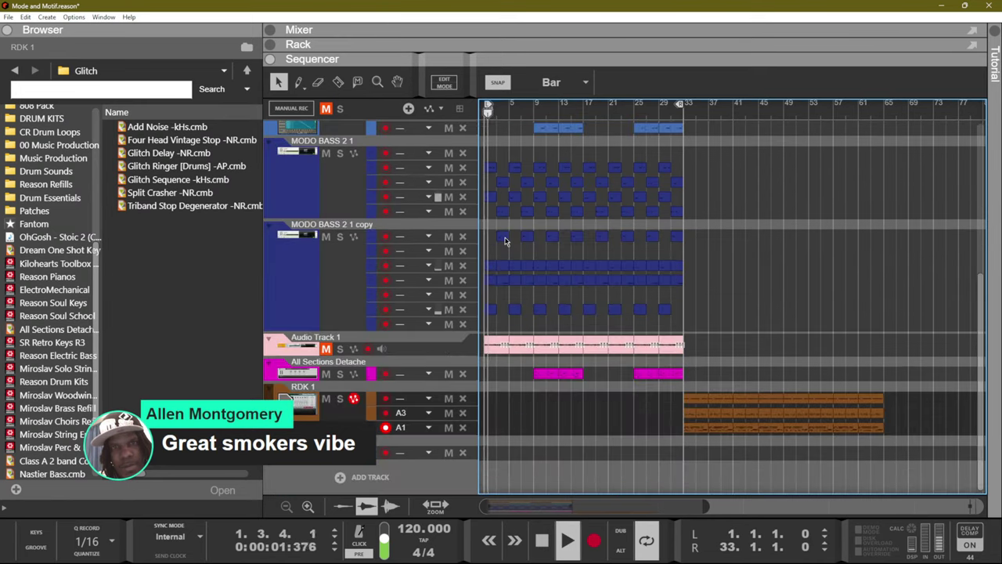
pyautogui.scroll(5, 516, 250)
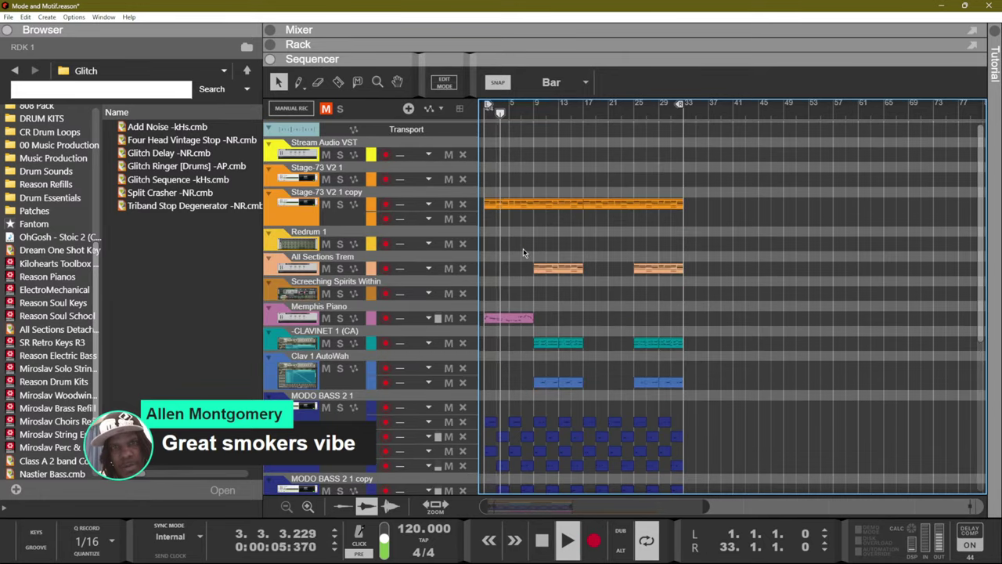
pyautogui.scroll(-5, 556, 357)
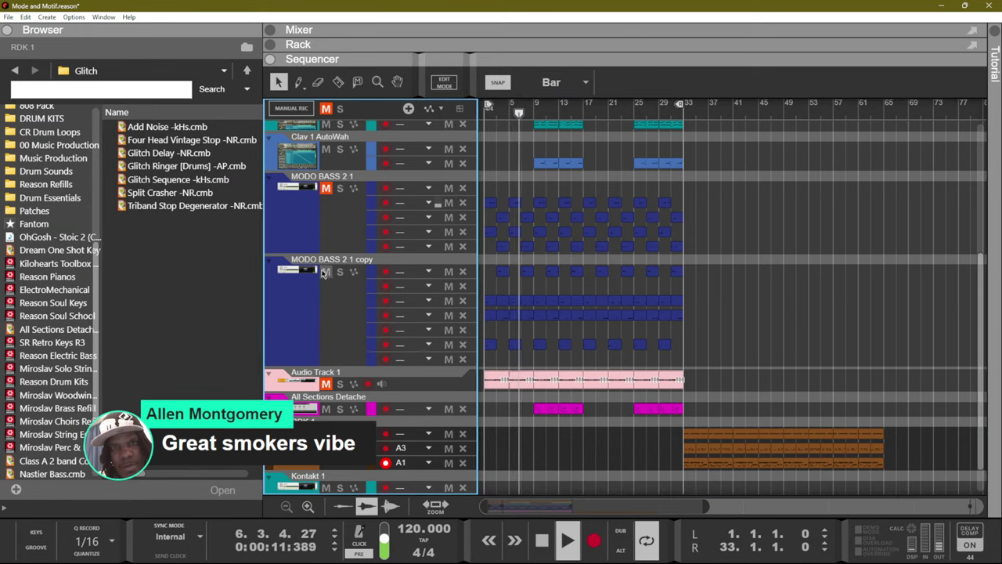
pyautogui.scroll(-2, 423, 453)
# Add a new Kontakt (VST3) instrument from Native Instruments below the Kontakt 1 track.
pyautogui.click(415, 481)
pyautogui.moveTo(450, 499)
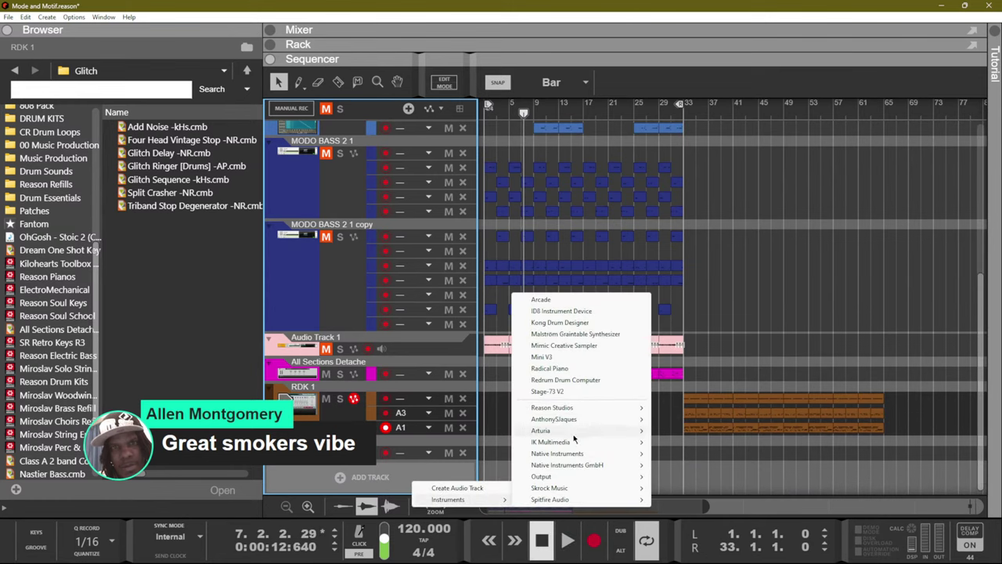
pyautogui.moveTo(585, 456)
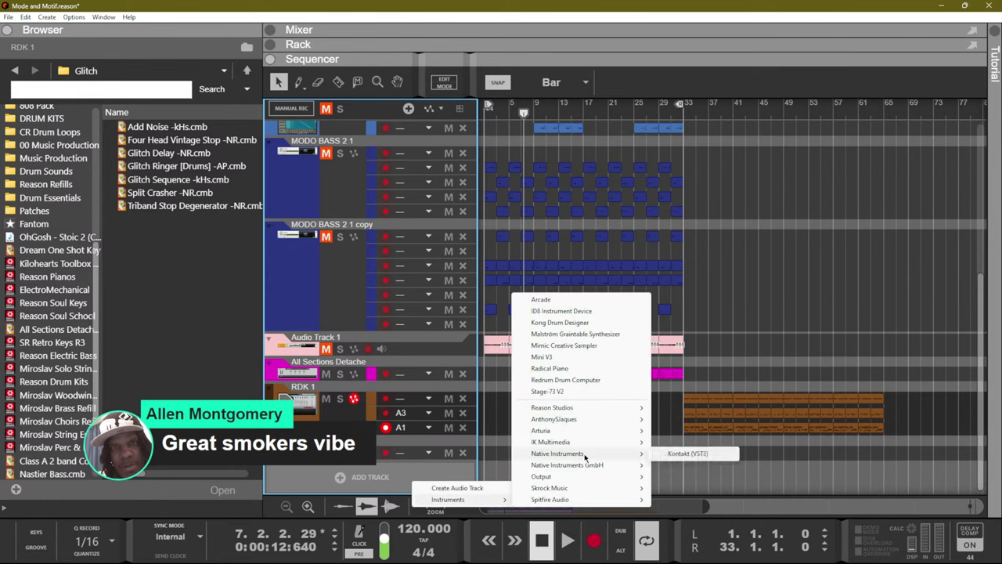
pyautogui.click(693, 454)
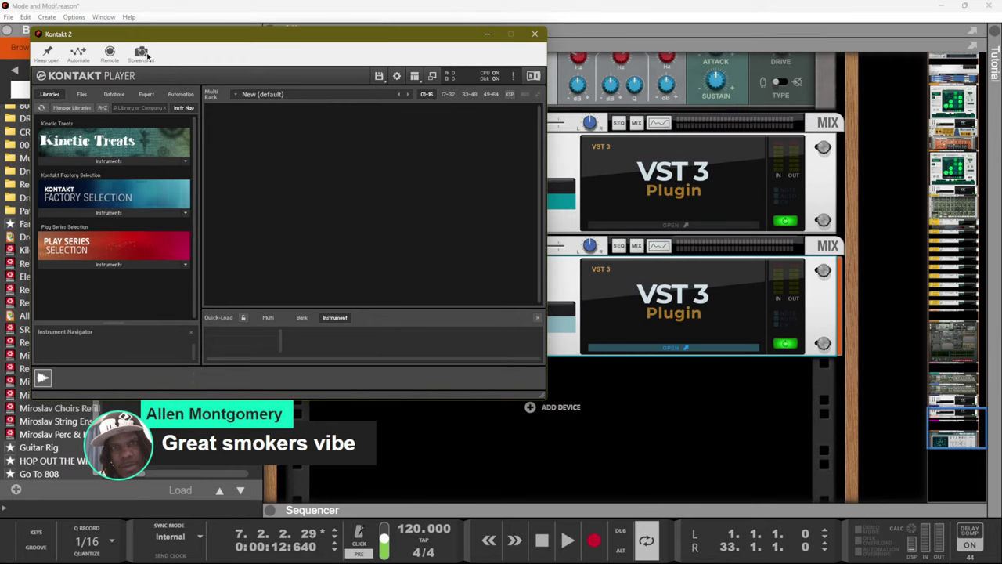
# Load Upright Bass.nki from the Kontakt Factory Selection's Band instruments and audition it against the arrangement from bar 1.
pyautogui.click(98, 211)
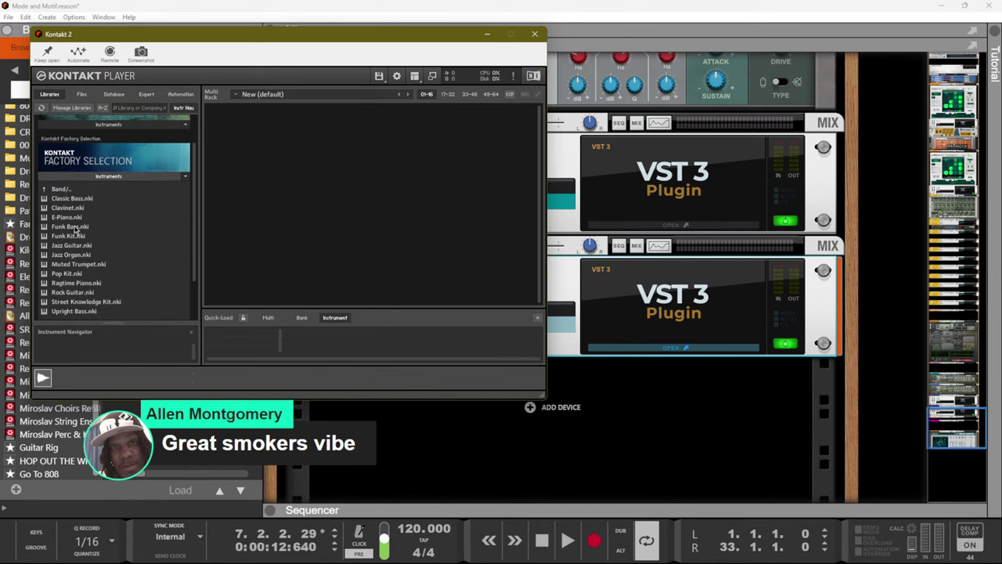
pyautogui.doubleClick(76, 312)
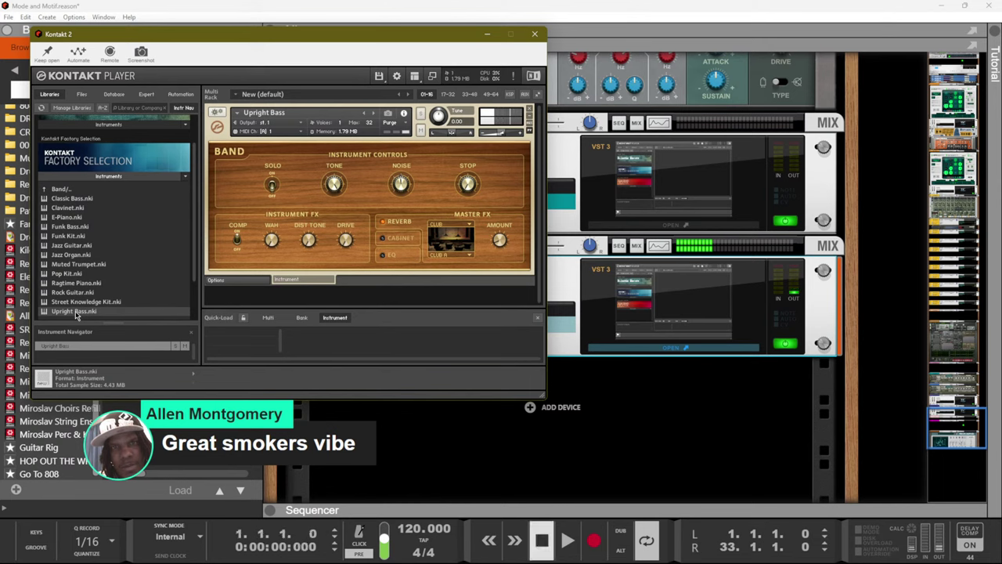
pyautogui.press('Home')
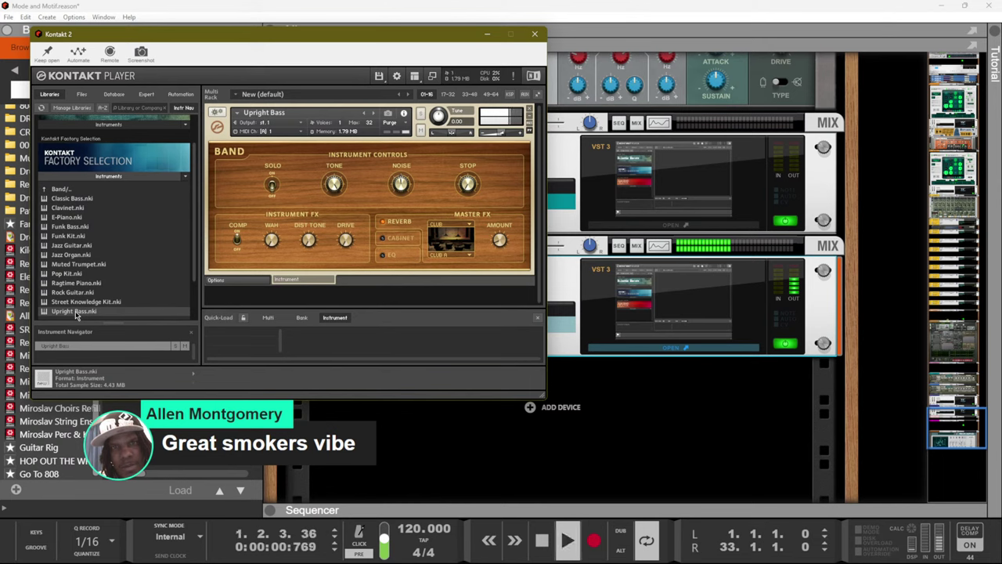
pyautogui.press('space')
pyautogui.press('space')
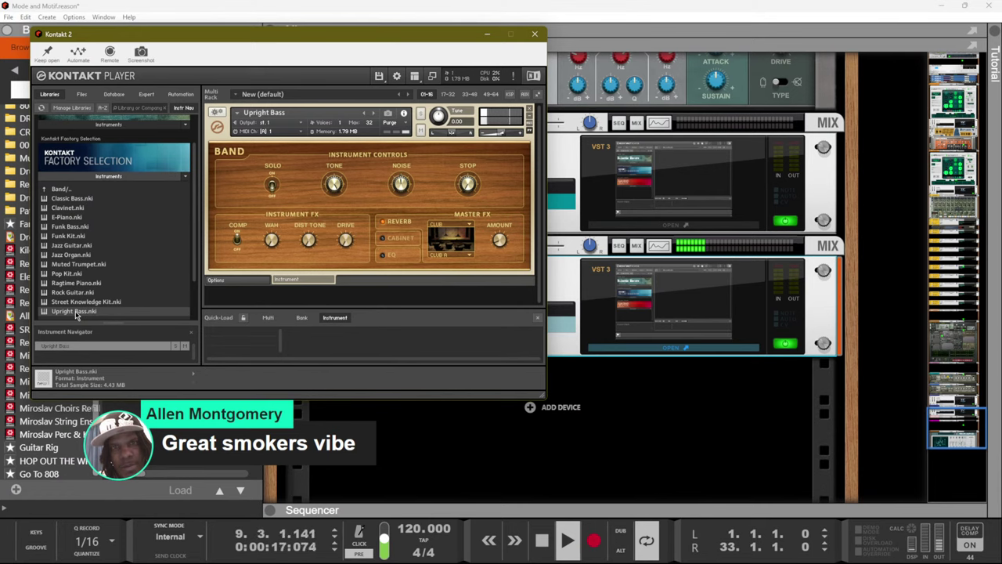
# Return to the sequencer, minimise the Kontakt 2 window and keep rehearsing the bass with the arrangement.
pyautogui.press('F7')
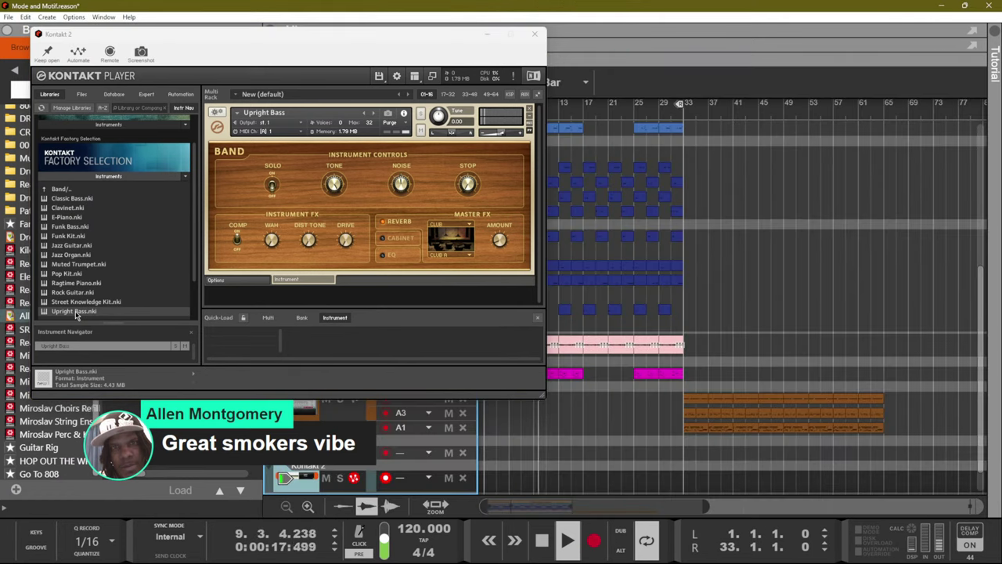
pyautogui.click(488, 37)
pyautogui.press('space')
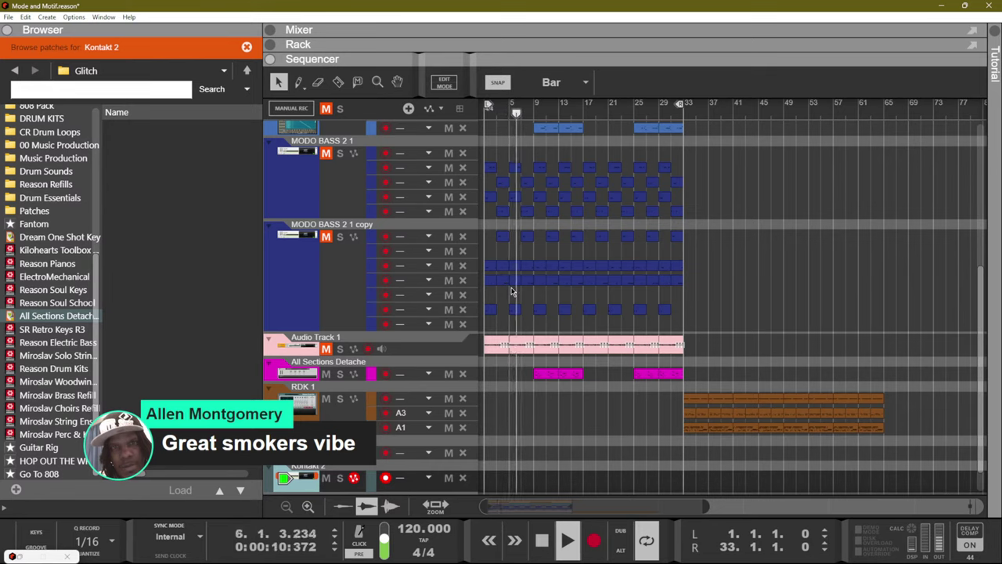
# Record an upright bass clip about five bars long on the Kontakt 2 track, starting at bar 1.
pyautogui.press('space')
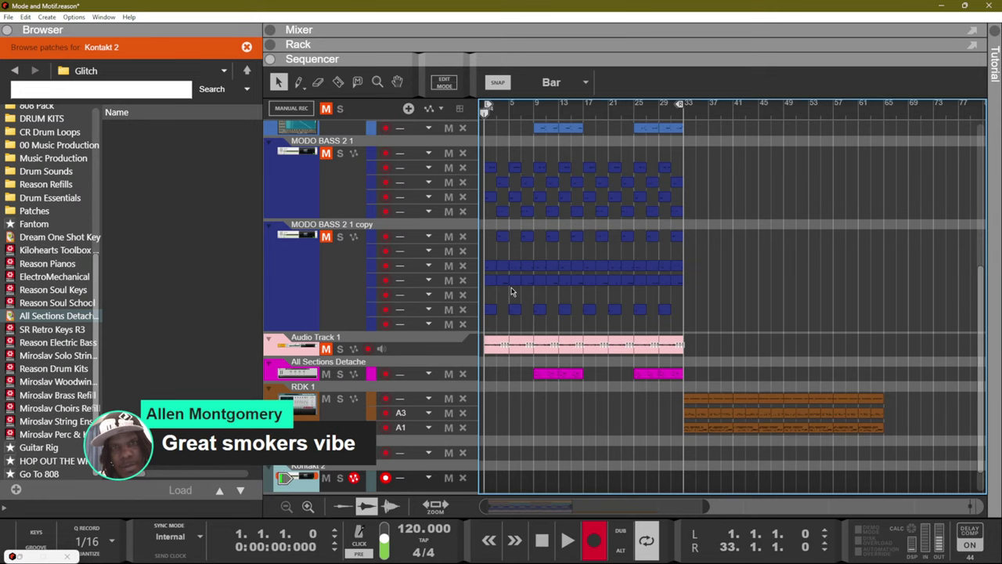
pyautogui.press('space')
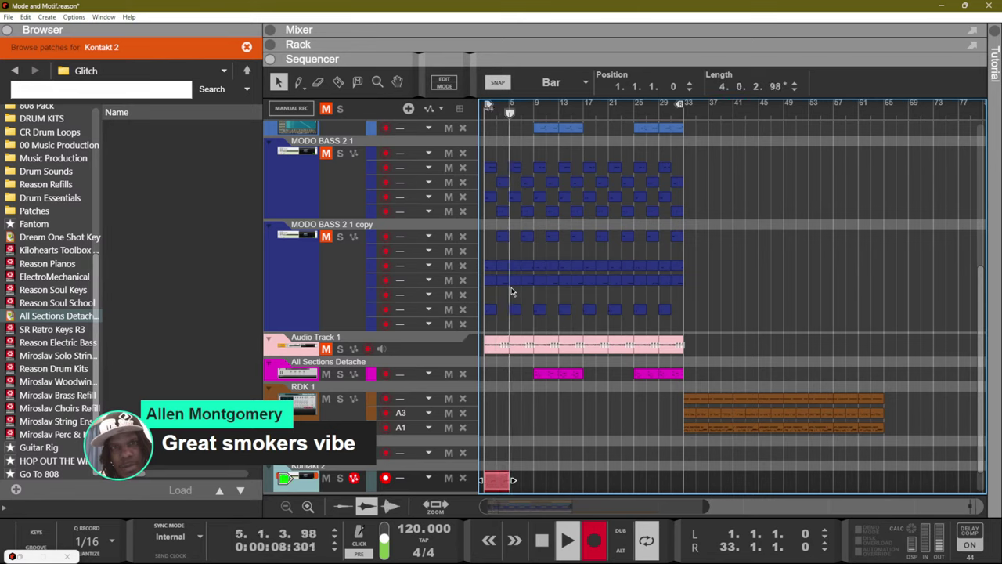
pyautogui.press('space')
pyautogui.scroll(-1, 508, 415)
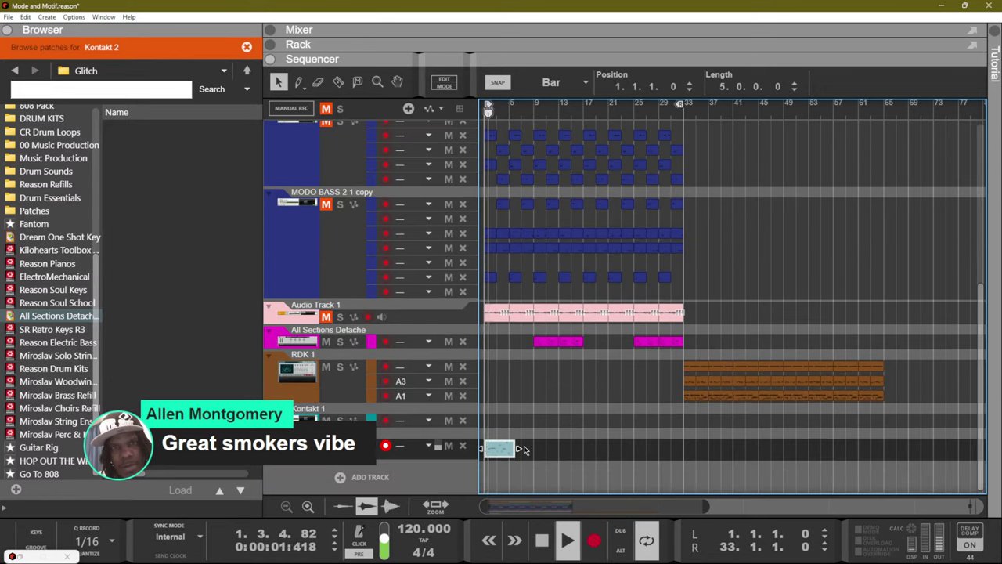
# Trim the Kontakt 2 bass clip to 4 bars and duplicate it seven times to fill the track up to bar 33.
pyautogui.moveTo(525, 461); pyautogui.dragTo(489, 448)
pyautogui.hotkey('ctrl', 'd')
pyautogui.hotkey('ctrl', 'd')
pyautogui.hotkey('ctrl', 'd')
pyautogui.hotkey('ctrl', 'd')
pyautogui.hotkey('ctrl', 'd')
pyautogui.hotkey('ctrl', 'd')
pyautogui.hotkey('ctrl', 'd')
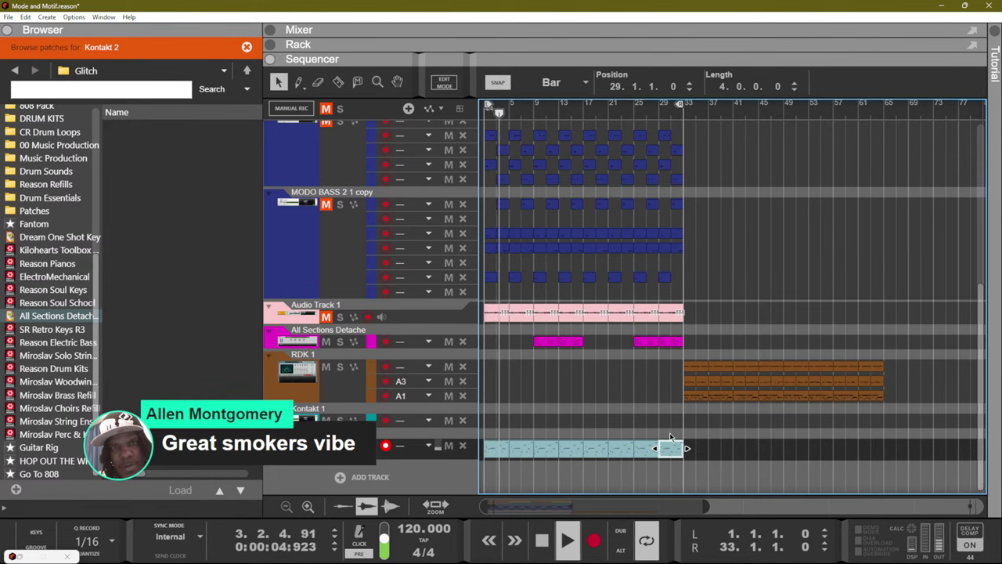
pyautogui.click(533, 418)
# Set the loop end to bar 9 and look over the tracks while the loop plays.
pyautogui.scroll(5, 527, 191)
pyautogui.keyDown('alt'); pyautogui.click(536, 112); pyautogui.keyUp('alt')
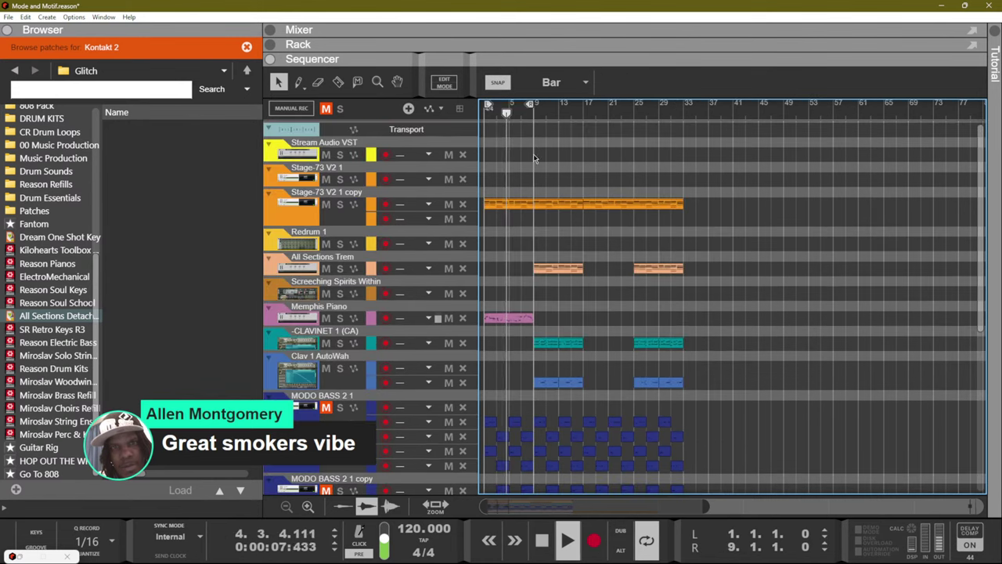
pyautogui.scroll(-5, 527, 228)
pyautogui.scroll(5, 505, 163)
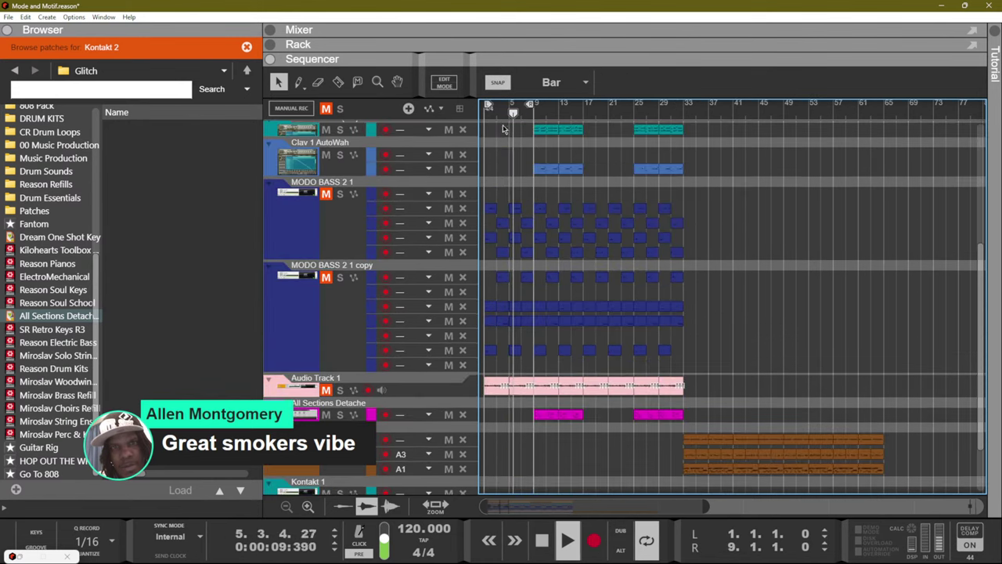
pyautogui.scroll(-5, 522, 350)
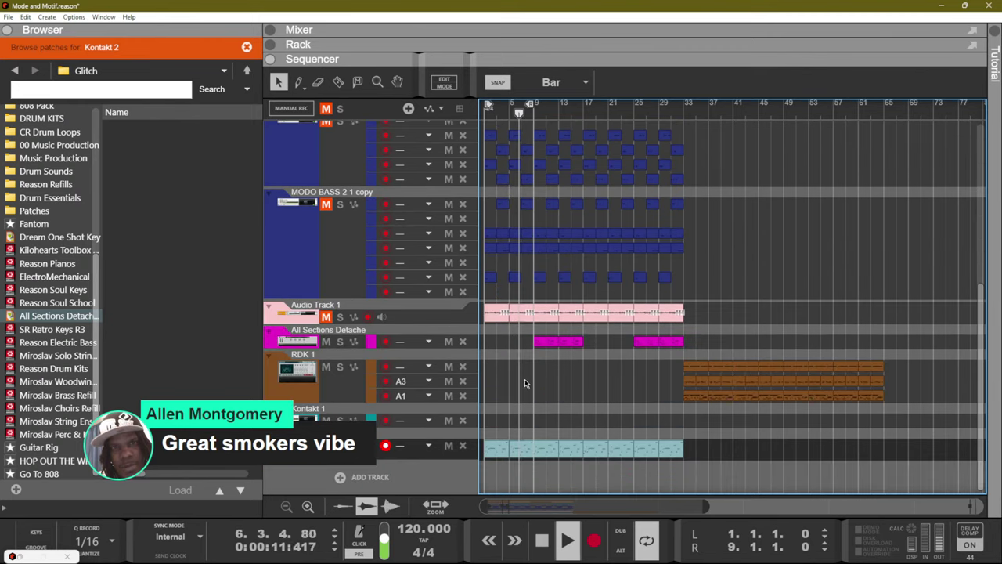
# Arm the RDK 1 track's A1 lane for recording in place of Kontakt 2 and rehearse over the loop.
pyautogui.click(390, 397)
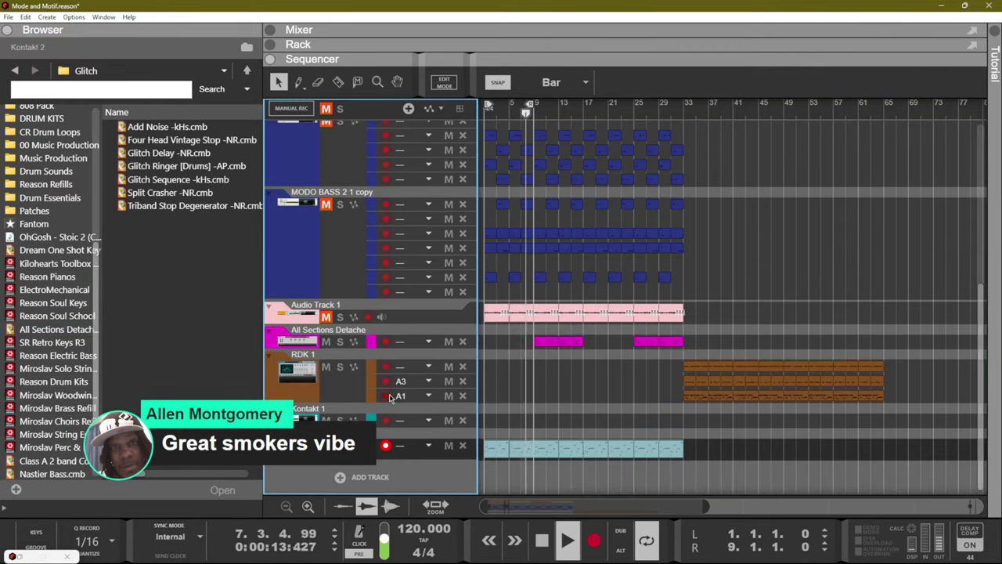
pyautogui.click(389, 397)
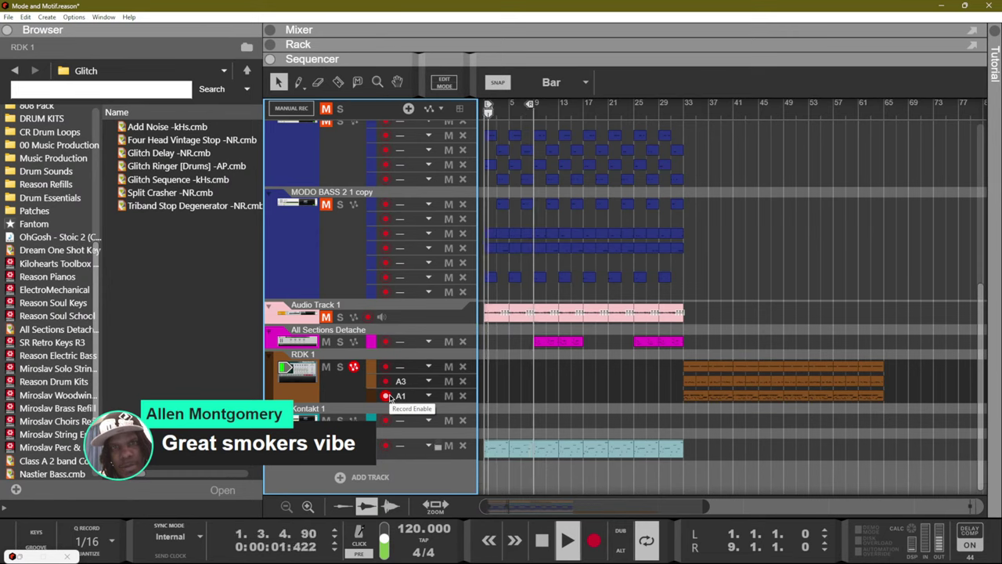
pyautogui.click(386, 396)
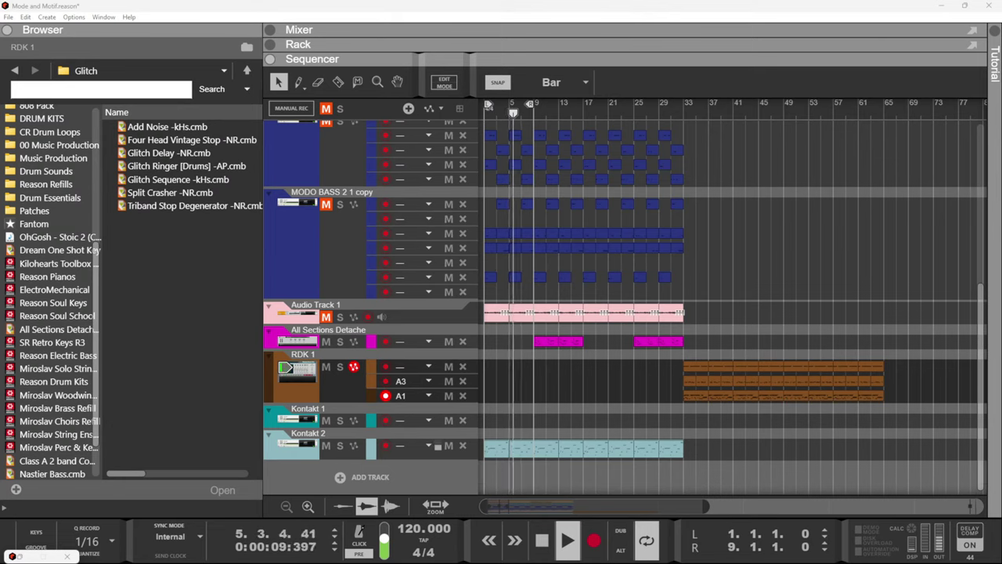
pyautogui.click(709, 308)
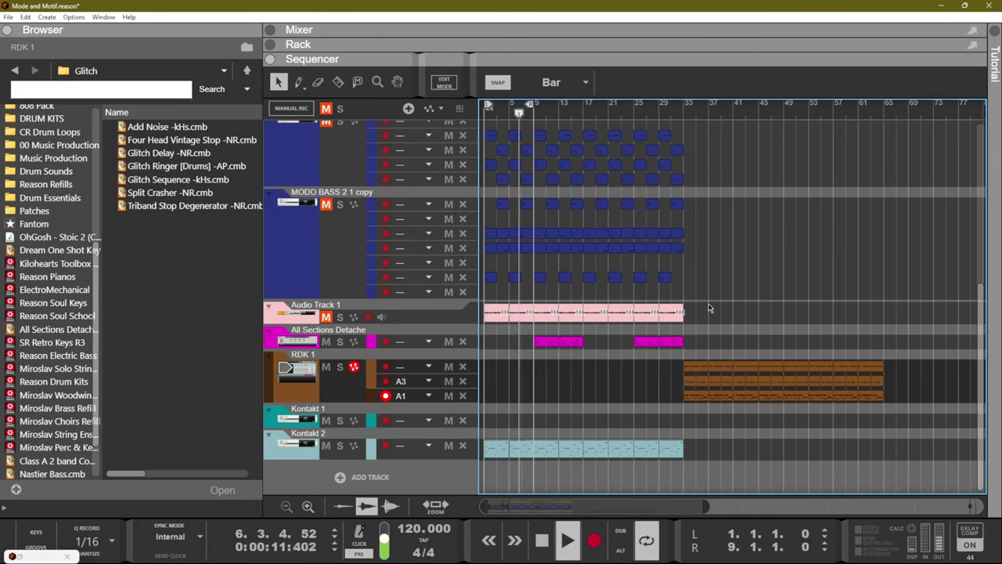
# Record a three-bar drum clip from bar 1 on RDK 1's A1 lane at 110 BPM, and play it back at 99 BPM.
pyautogui.press('space')
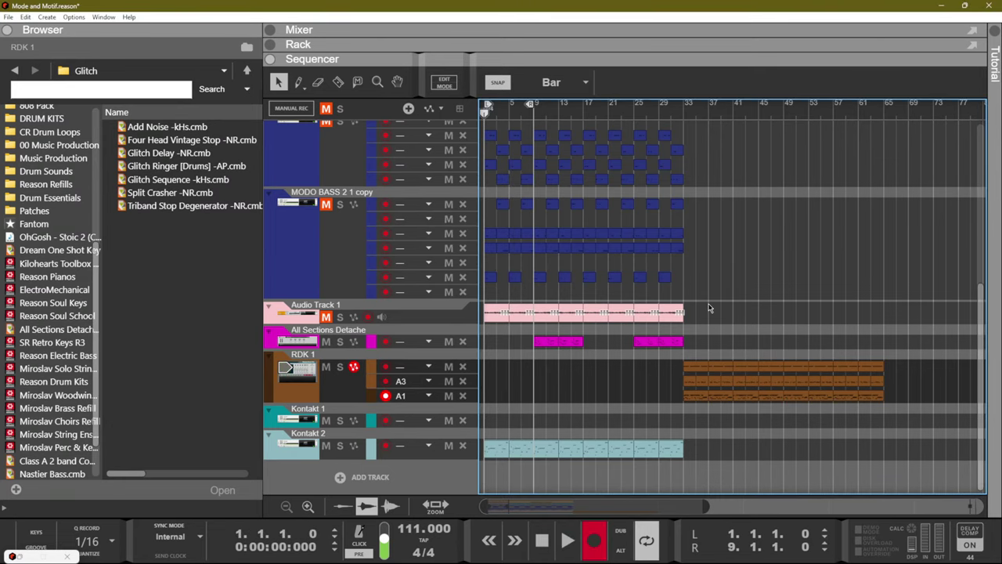
pyautogui.press('space')
pyautogui.press('space')
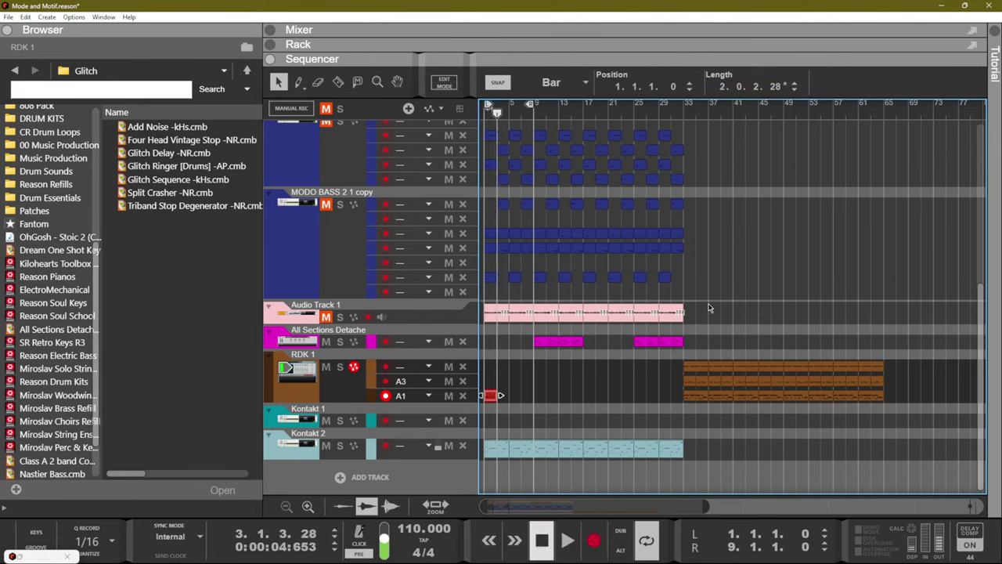
pyautogui.press('space')
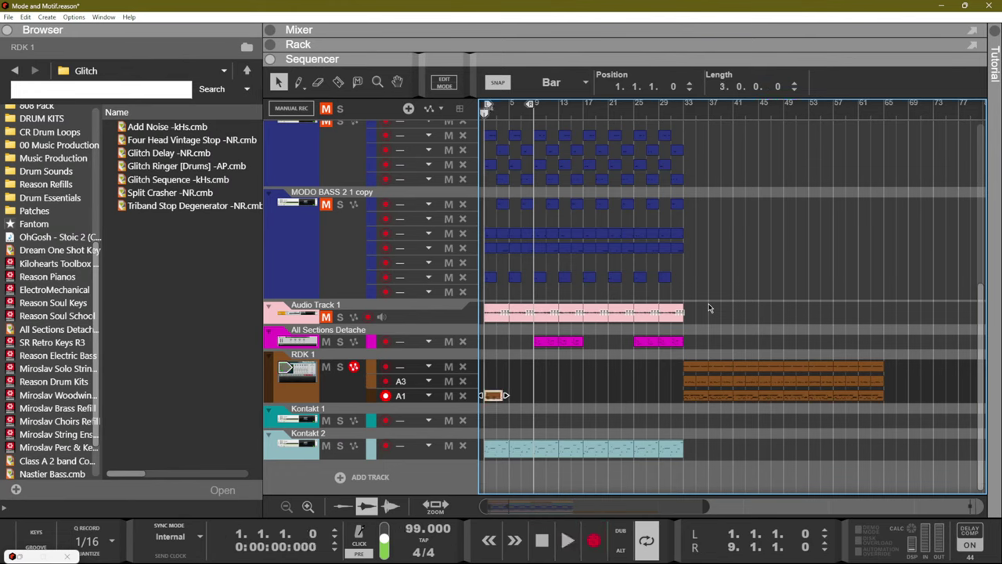
pyautogui.press('space')
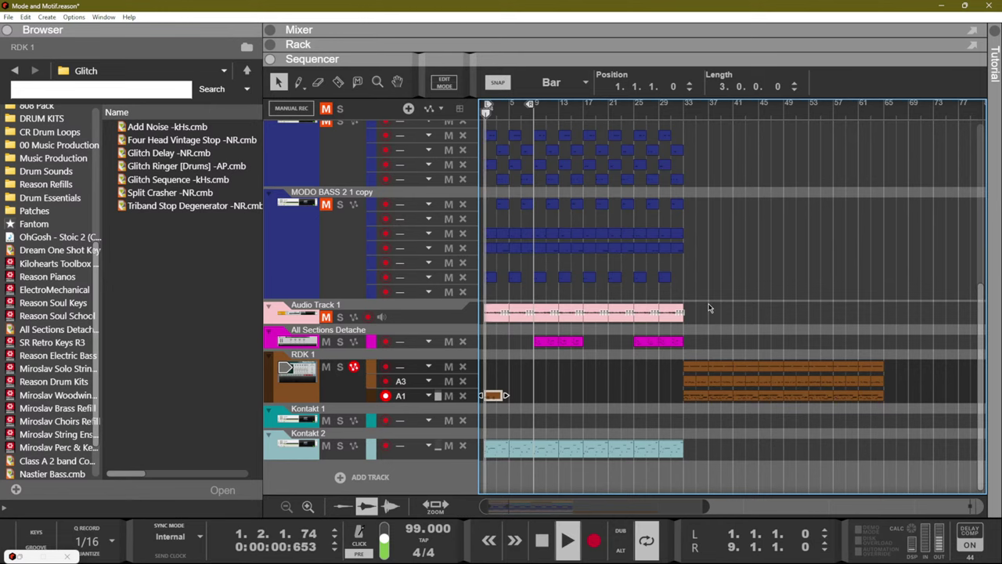
# Delete the three-bar drum clip from RDK 1's A1 lane, stop playback, and select the Reason Drum Kits device in the rack.
pyautogui.press('Delete')
pyautogui.press('space')
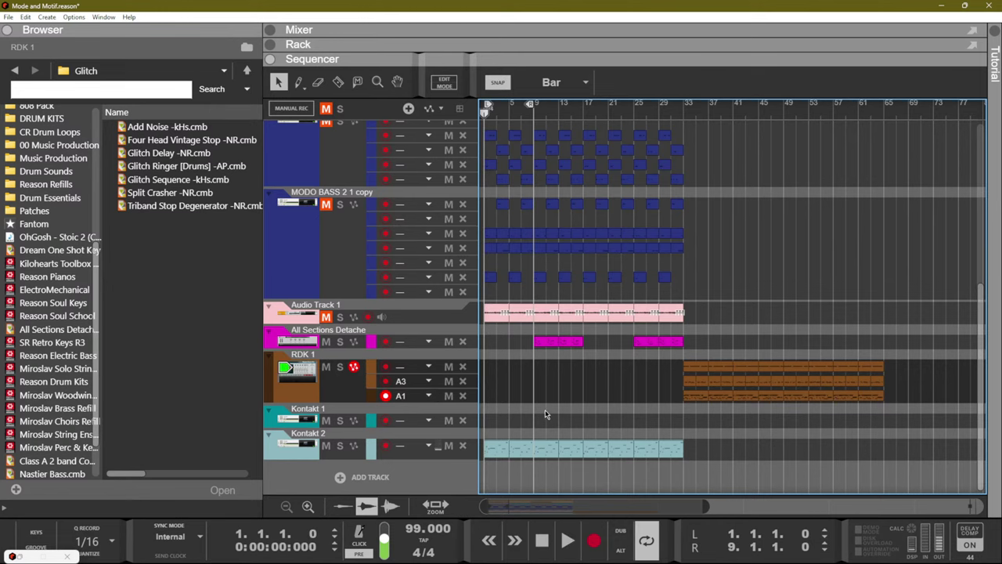
pyautogui.press('F6')
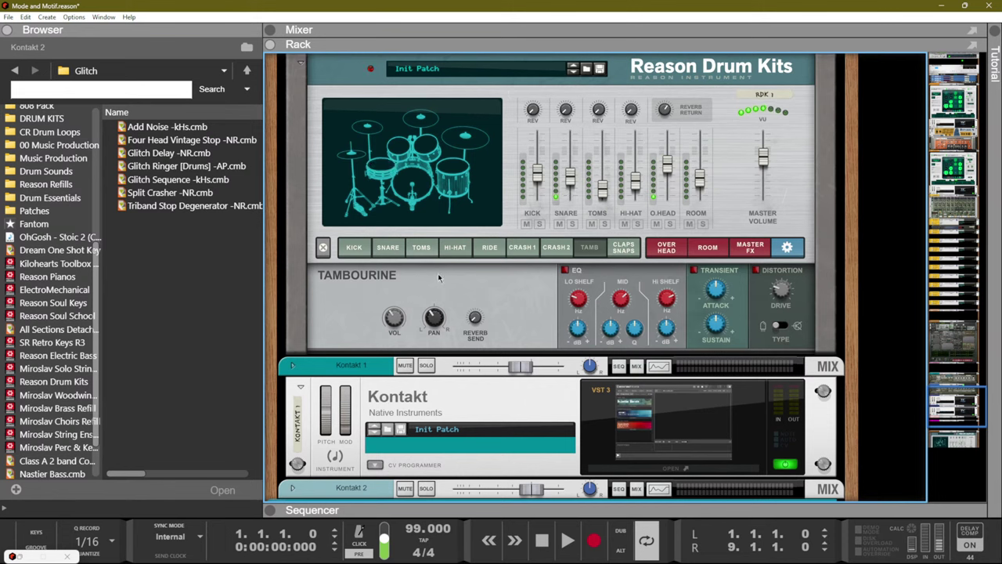
pyautogui.click(464, 269)
# Audition the snares Acro 14, Vintage 14, Supra 14 Damper and AK 14 Steel, and choose DW 14 Thin for the kit.
pyautogui.click(388, 247)
pyautogui.click(411, 276)
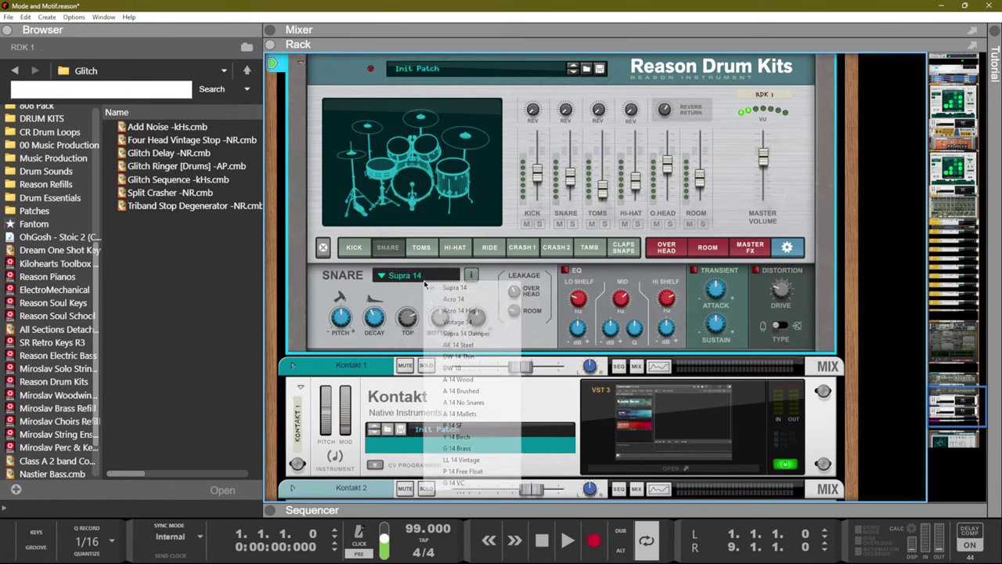
pyautogui.click(454, 299)
pyautogui.click(411, 276)
pyautogui.click(460, 321)
pyautogui.click(415, 276)
pyautogui.click(452, 328)
pyautogui.click(413, 275)
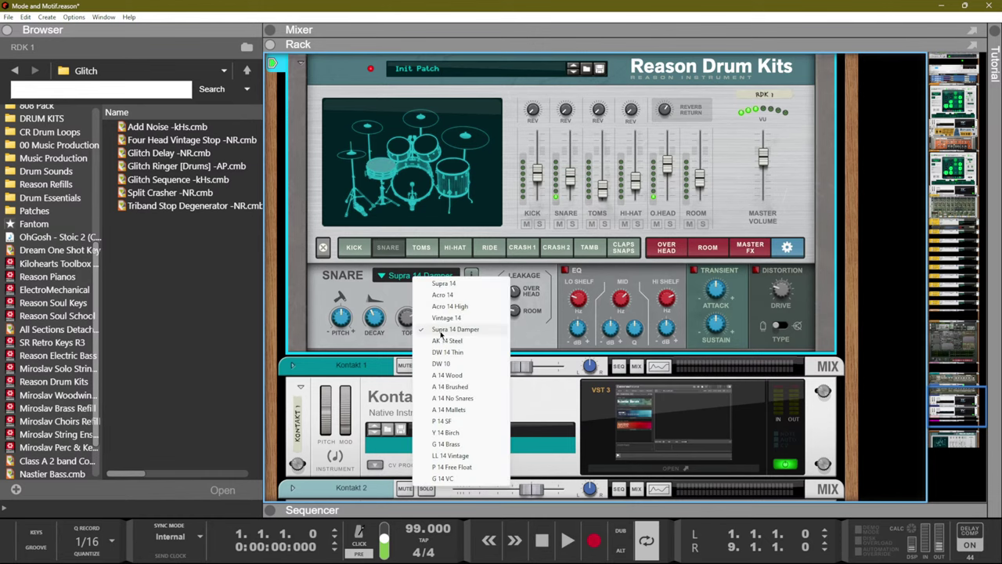
pyautogui.click(441, 339)
pyautogui.click(413, 275)
pyautogui.click(454, 352)
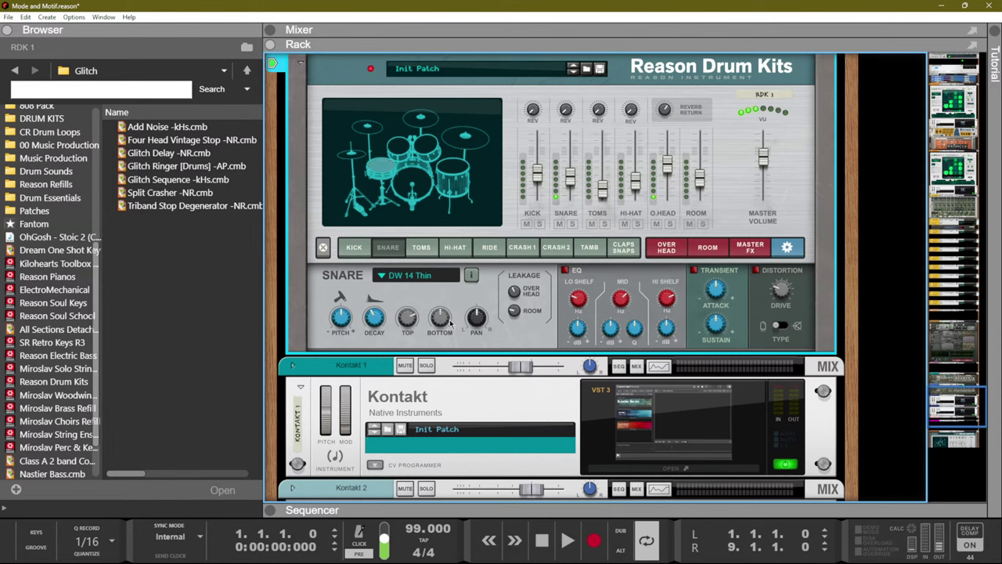
# Raise the snare mix volume to -11.6 dB and open the kick's settings to check them while the loop plays.
pyautogui.moveTo(569, 182); pyautogui.dragTo(573, 172)
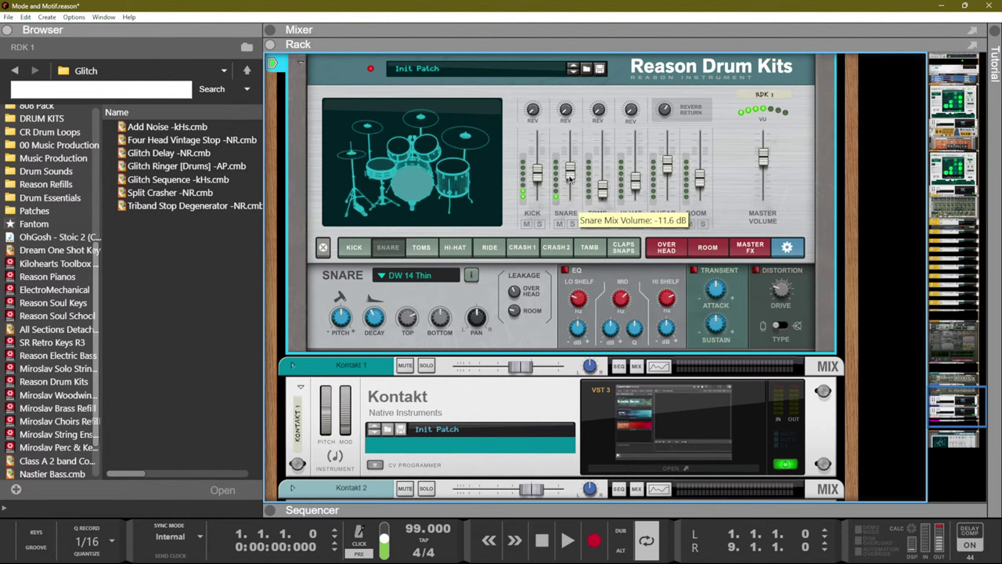
pyautogui.click(344, 248)
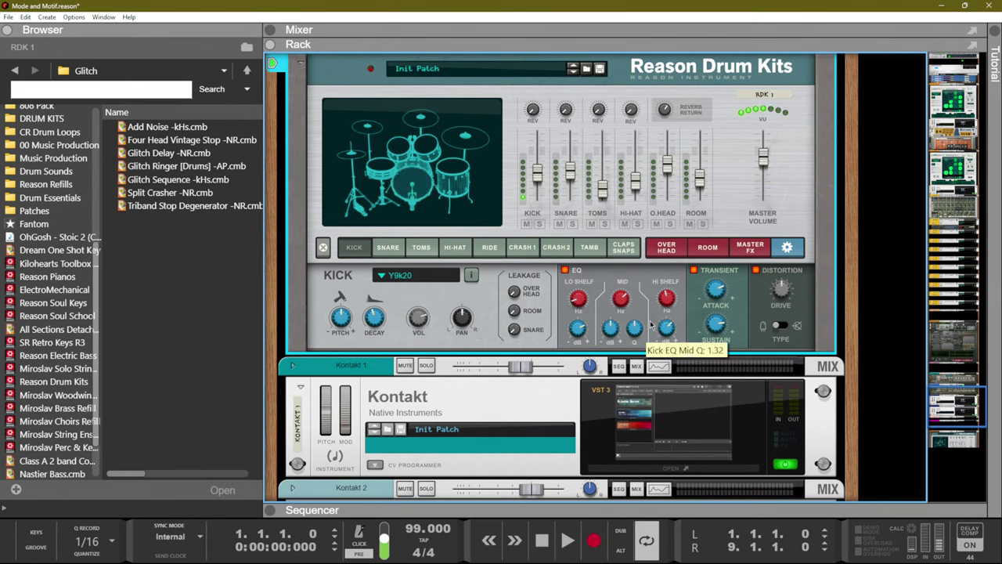
pyautogui.press('space')
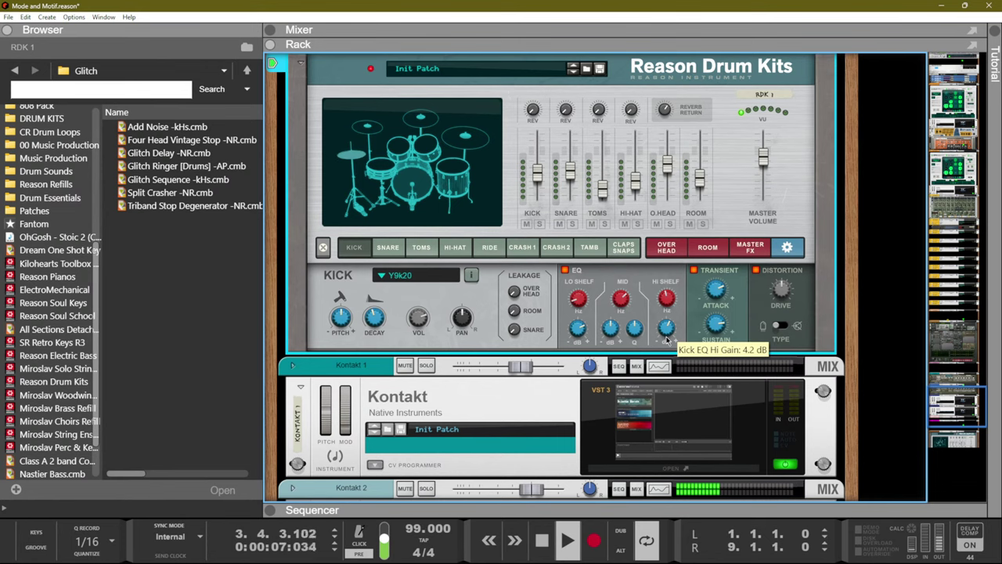
# Record an eight-bar drum clip from bar 1 on RDK 1's A1 lane and play it back at 105 BPM.
pyautogui.press('F7')
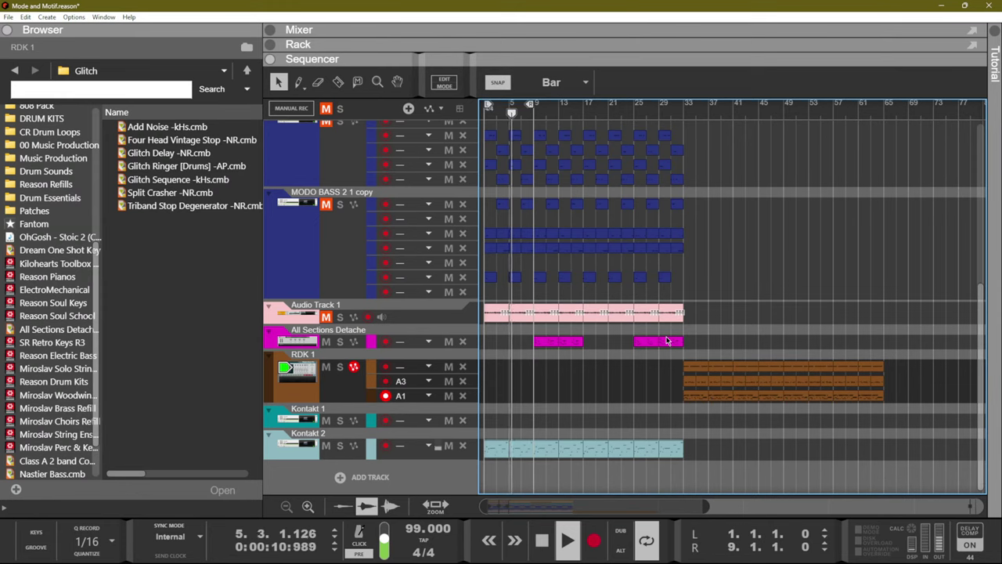
pyautogui.press('space')
pyautogui.press('KP_0')
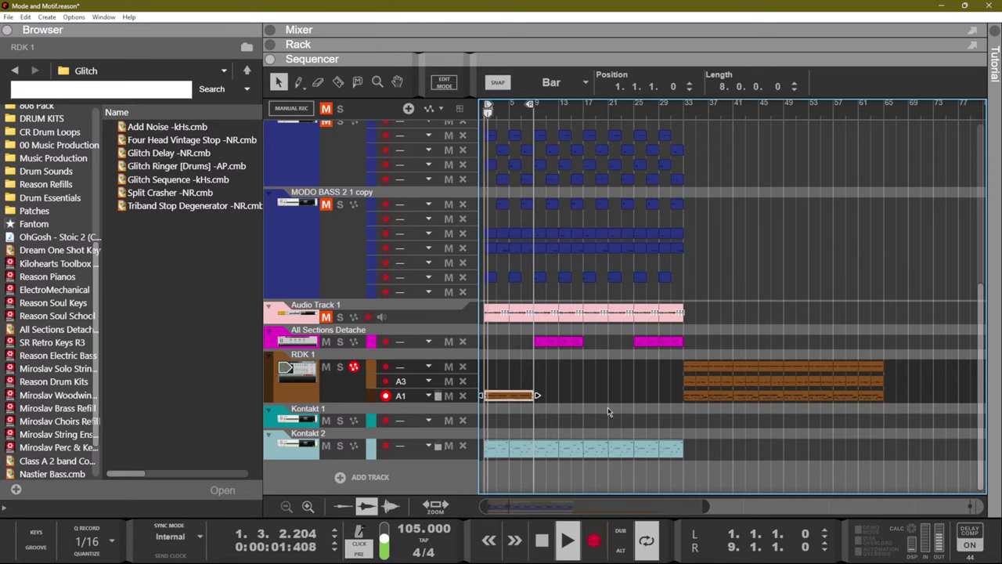
# Fill bars 1 to 9 of RDK 1's A1 lane with two-bar drum clips and lower the tempo to 94 BPM.
pyautogui.moveTo(485, 396); pyautogui.dragTo(452, 397)
pyautogui.press('space')
pyautogui.press('KP_0')
pyautogui.press('KP_Subtract')
pyautogui.press('KP_Subtract')
pyautogui.press('KP_Subtract')
pyautogui.press('KP_Subtract')
pyautogui.press('KP_Subtract')
pyautogui.press('KP_Subtract')
pyautogui.press('KP_Subtract')
pyautogui.press('KP_Subtract')
pyautogui.press('KP_Subtract')
pyautogui.press('KP_Subtract')
pyautogui.press('KP_Subtract')
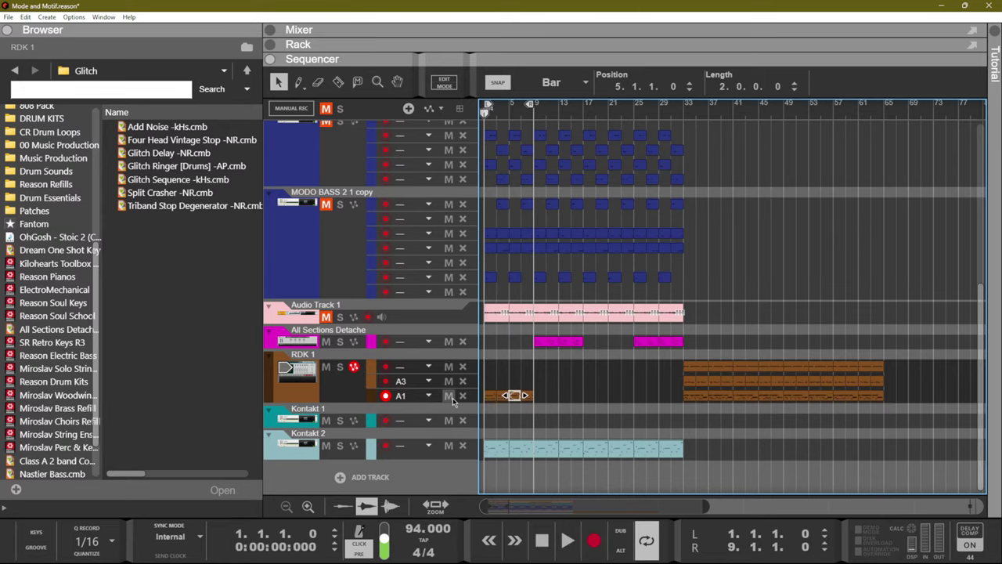
# Play the loop from bar 1 and lower the Memphis Piano channel's fader in the mixer.
pyautogui.press('space')
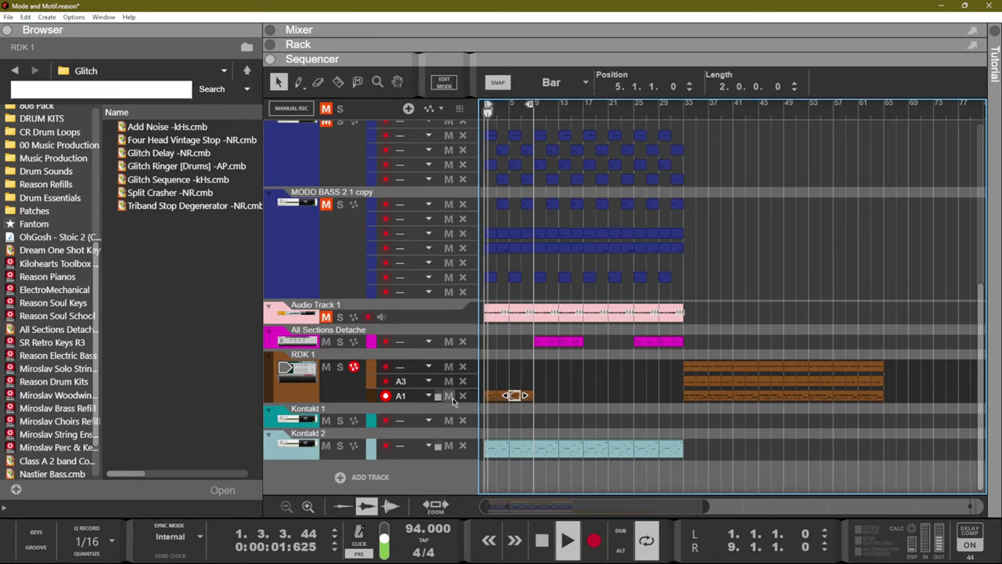
pyautogui.scroll(6, 452, 398)
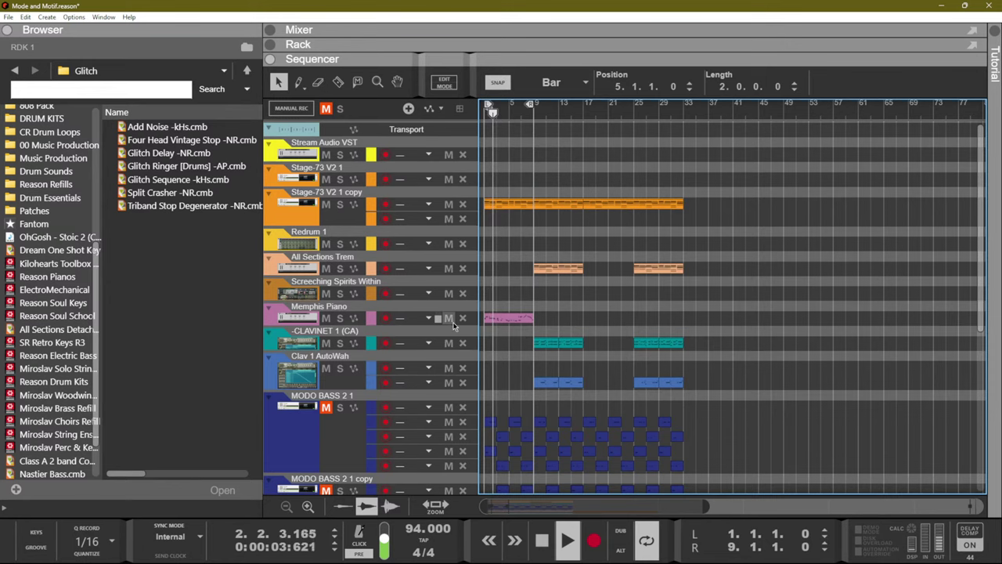
pyautogui.click(454, 324)
pyautogui.press('F5')
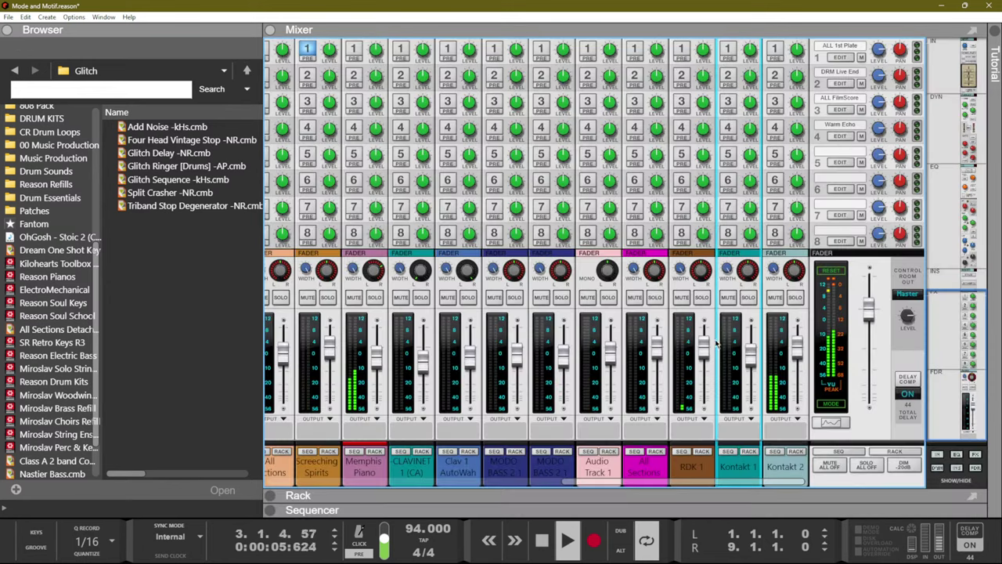
pyautogui.moveTo(364, 366); pyautogui.dragTo(364, 379)
pyautogui.press('F7')
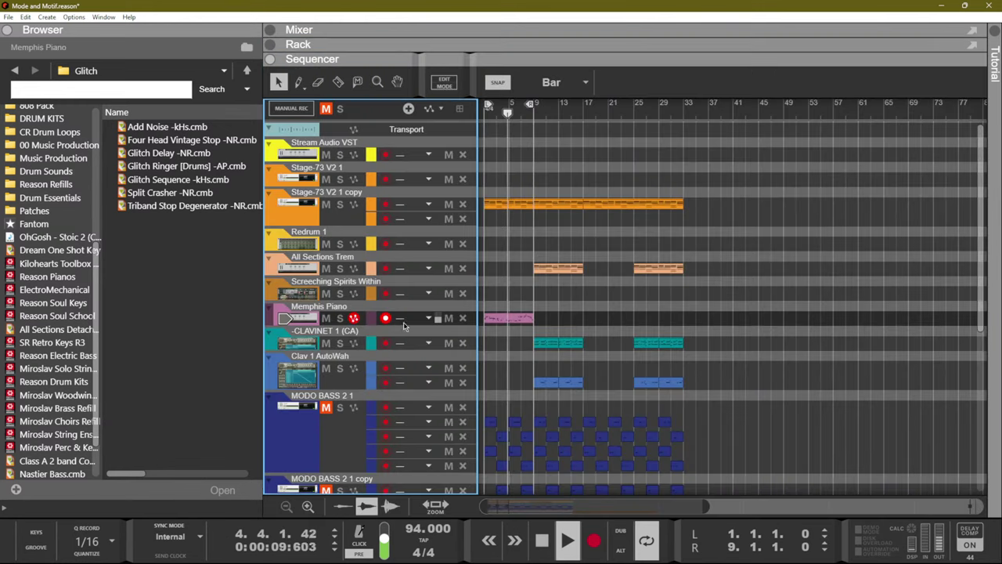
# Move the two-bar drum clips from RDK 1's A1 lane up to its first note lane, keeping them at bar 1.
pyautogui.scroll(-10, 583, 358)
pyautogui.click(516, 395)
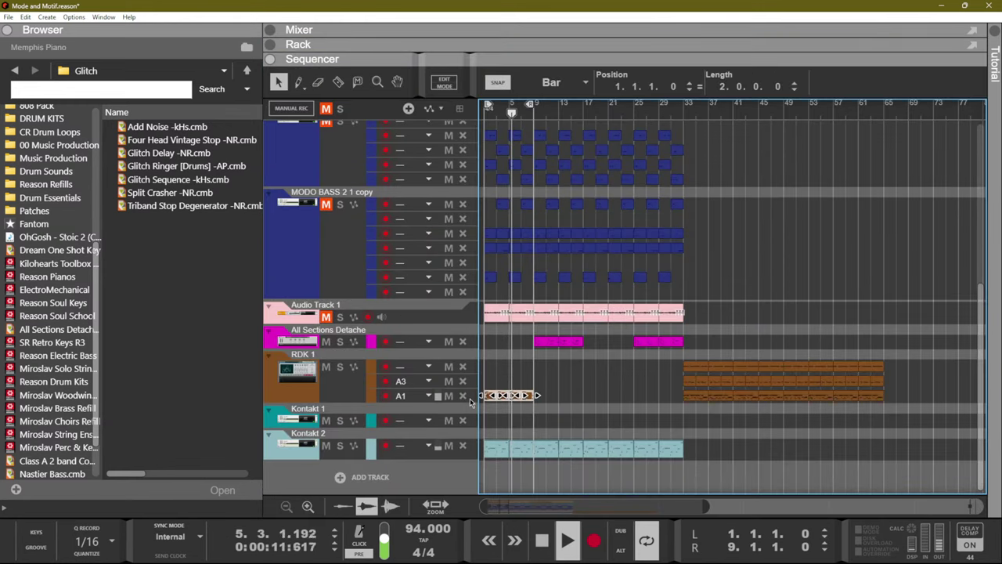
pyautogui.moveTo(484, 395); pyautogui.dragTo(480, 372)
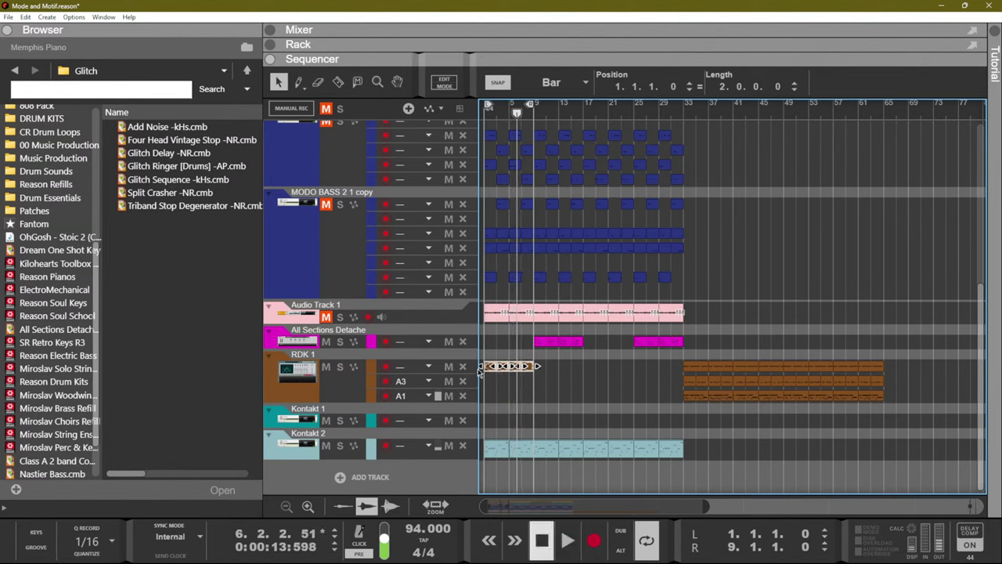
pyautogui.moveTo(548, 381); pyautogui.dragTo(485, 367)
pyautogui.click(481, 367)
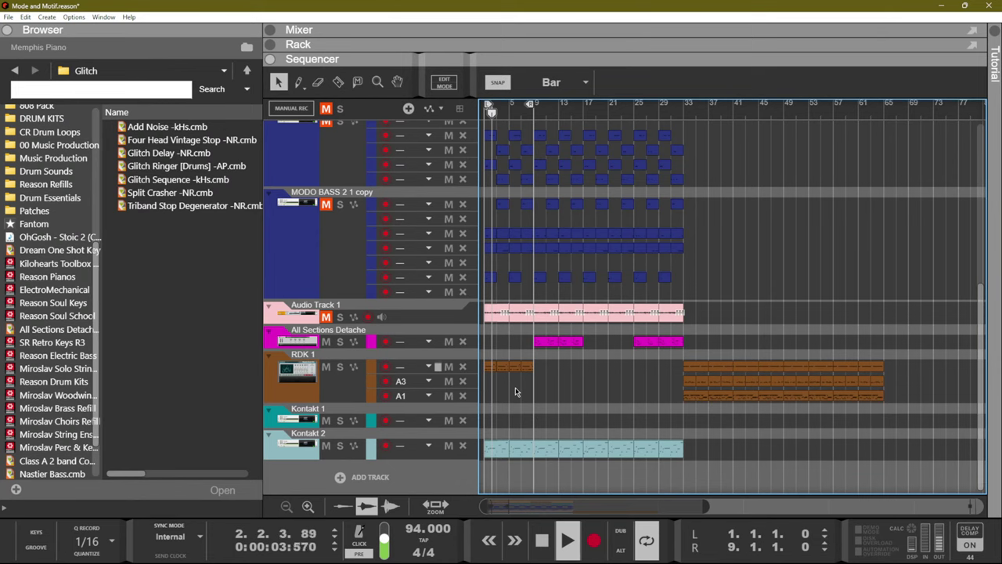
# Look over the rack devices and all sequencer tracks while the loop plays.
pyautogui.press('F6')
pyautogui.press('F7')
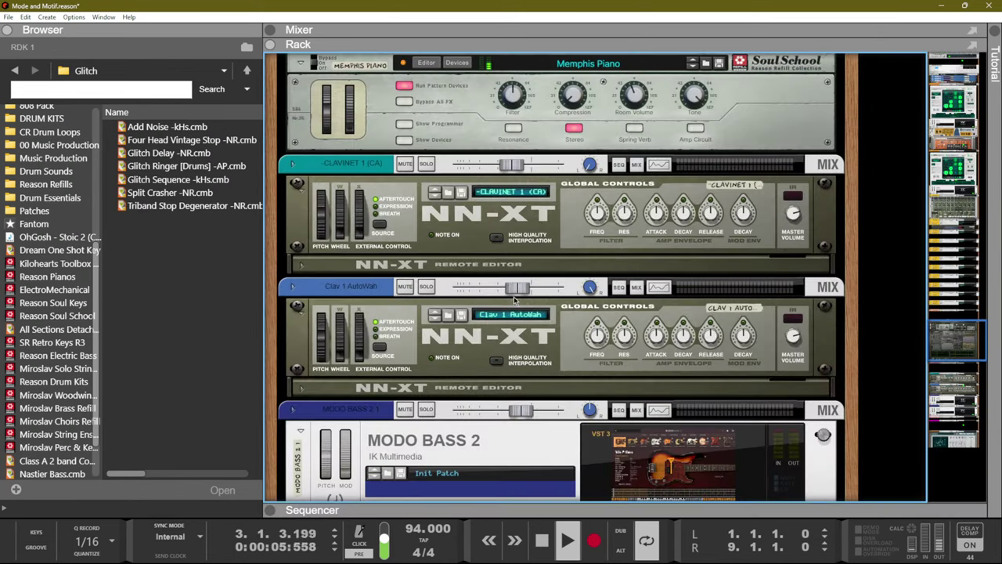
pyautogui.scroll(-5, 514, 300)
pyautogui.scroll(5, 514, 299)
pyautogui.press('F7')
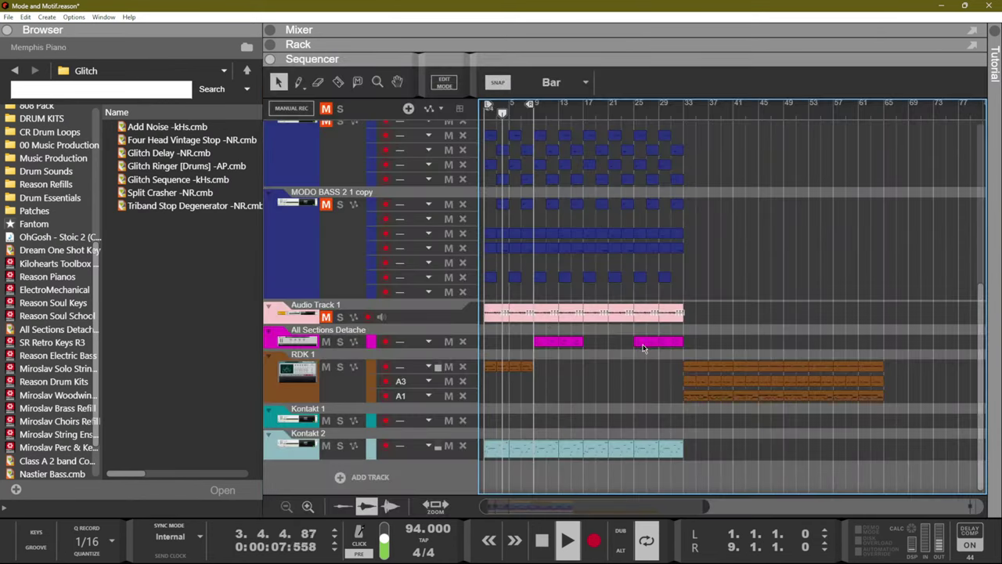
pyautogui.scroll(8, 559, 330)
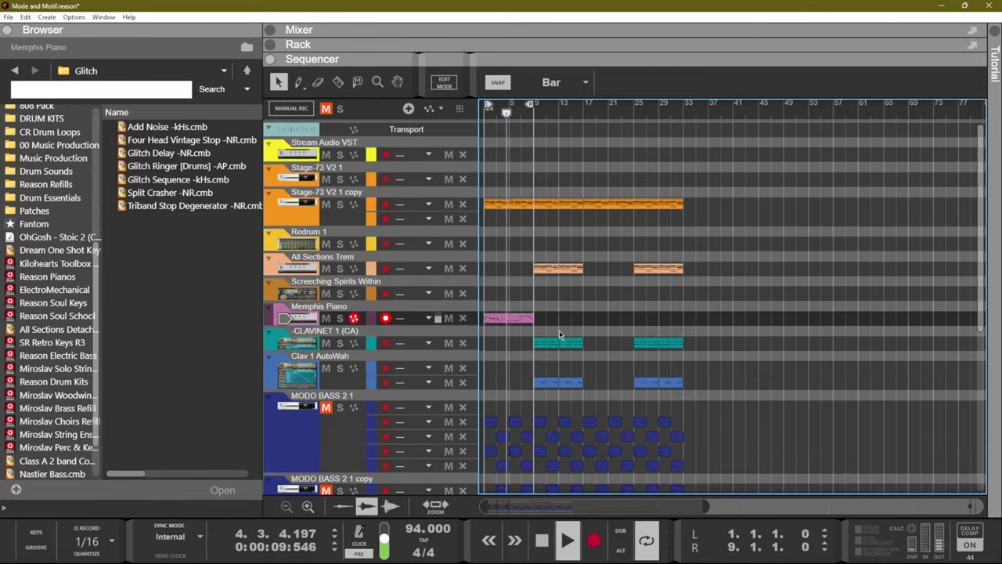
pyautogui.scroll(-5, 558, 331)
pyautogui.scroll(2, 559, 333)
pyautogui.scroll(-5, 559, 336)
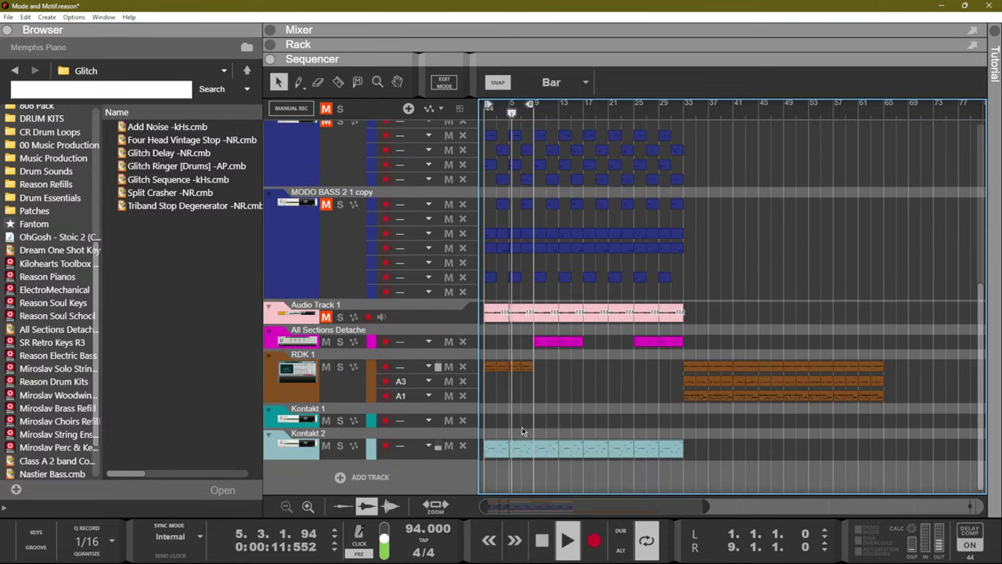
# Move the first two Kontakt 2 clips out to bar 40, arm Kontakt 2 for recording, and play the loop.
pyautogui.click(494, 450)
pyautogui.moveTo(711, 458); pyautogui.dragTo(736, 459)
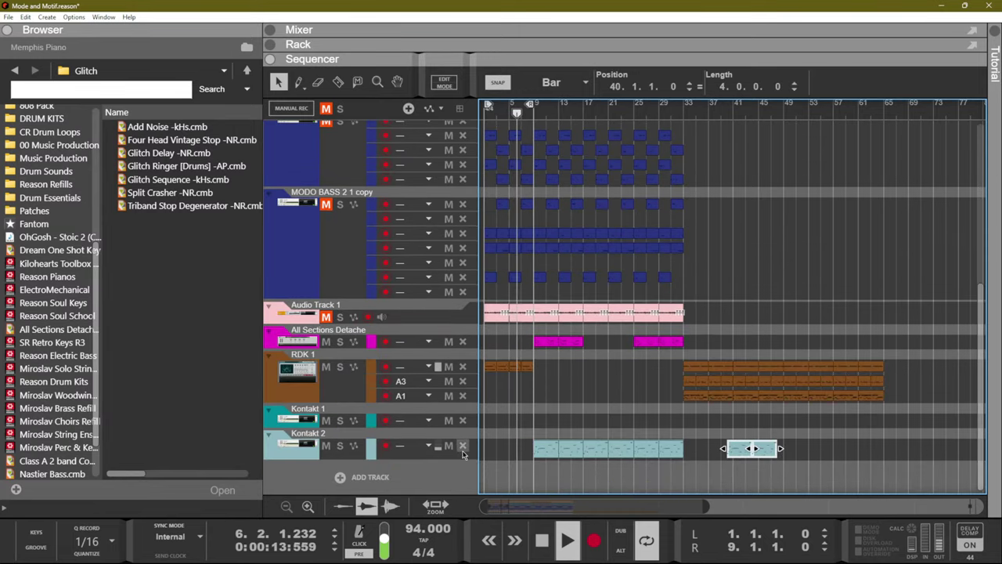
pyautogui.press('space')
pyautogui.click(385, 445)
pyautogui.press('space')
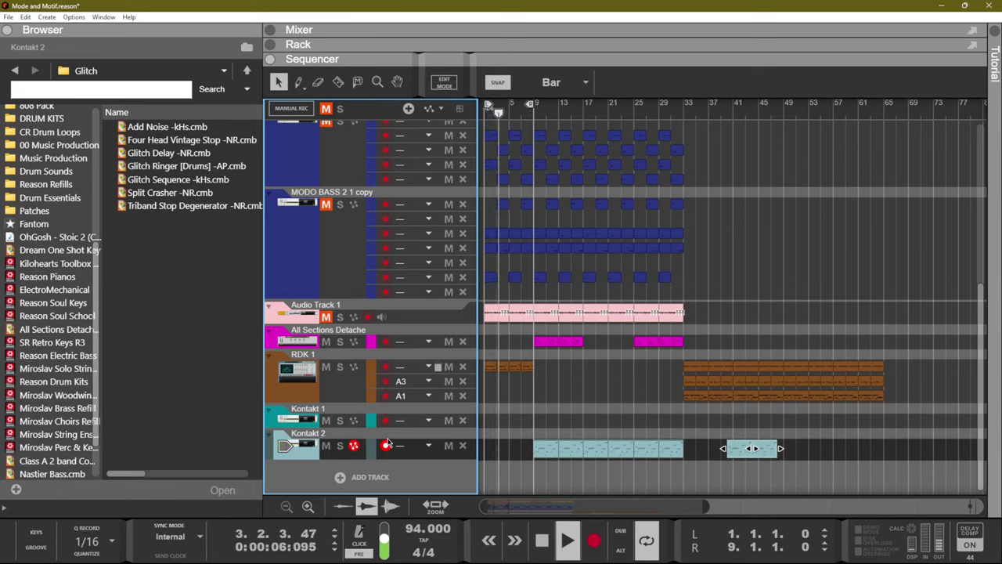
# Delete the two-bar drum clips on RDK 1 and move the drum clips of all three lanes from bar 33 to bar 1.
pyautogui.click(509, 365)
pyautogui.press('space')
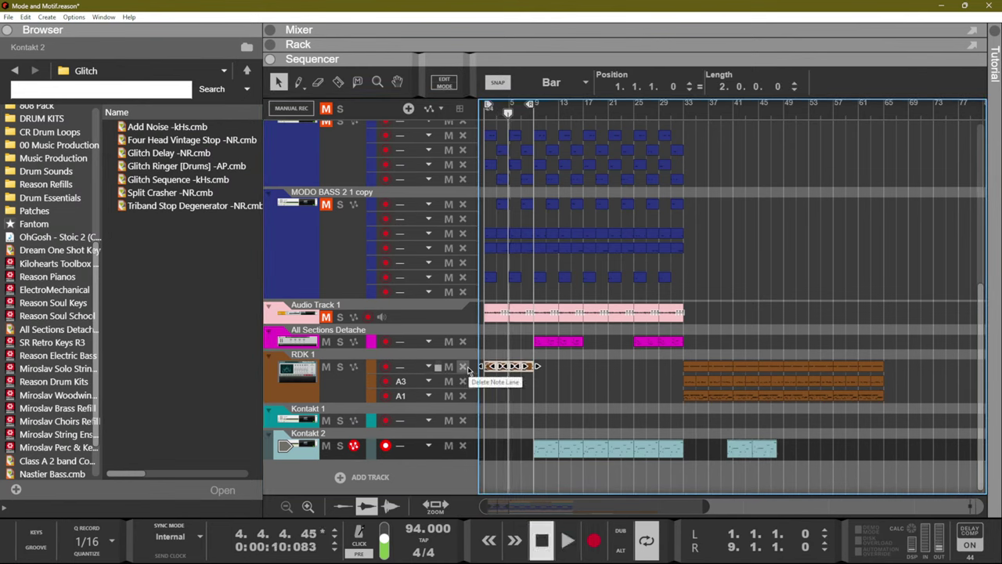
pyautogui.press('Delete')
pyautogui.moveTo(635, 360); pyautogui.dragTo(924, 433)
pyautogui.moveTo(876, 400); pyautogui.dragTo(624, 395)
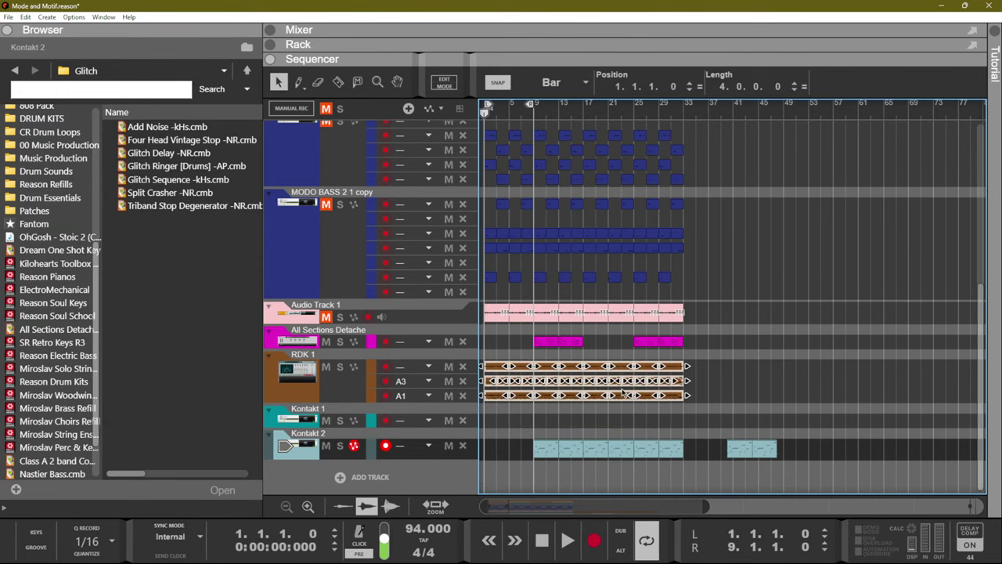
# Play the loop and unmute all the muted tracks, including both MODO BASS tracks and Audio Track 1.
pyautogui.press('space')
pyautogui.scroll(8, 501, 305)
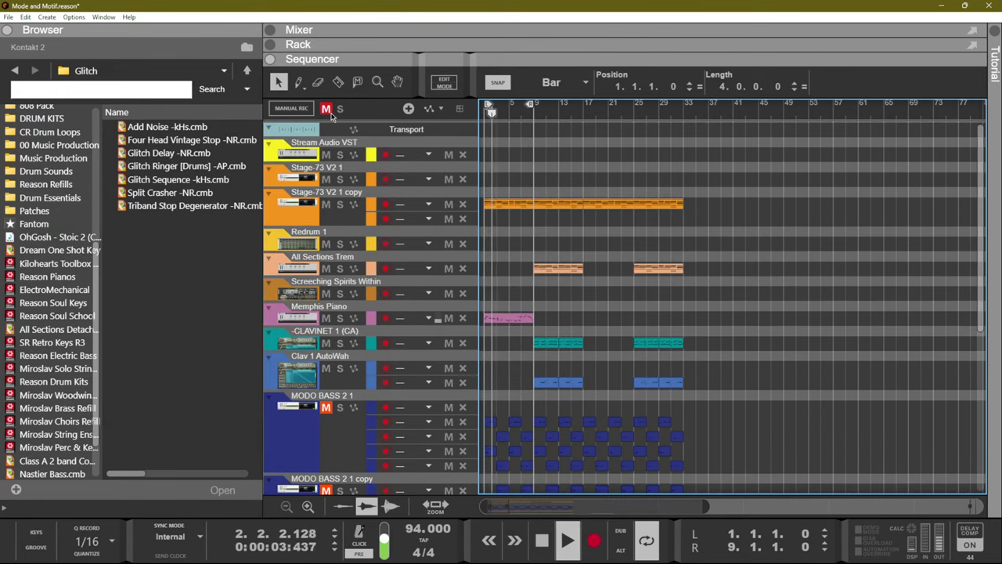
pyautogui.press('space')
pyautogui.scroll(-8, 465, 204)
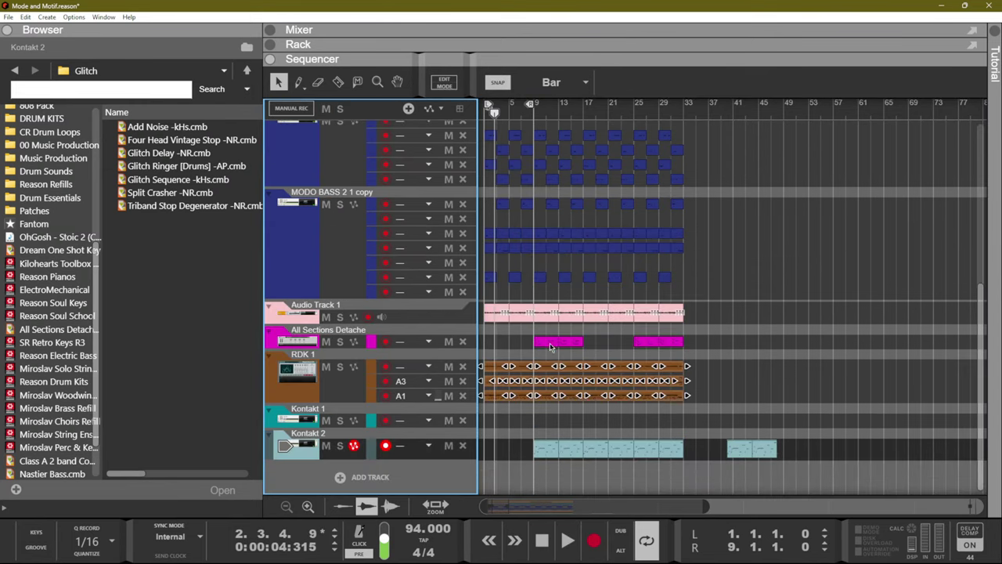
pyautogui.press('space')
# Move all the Kontakt 2 clips out so they start at bar 50, and play from bar 1 at 120 BPM.
pyautogui.click(608, 444)
pyautogui.click(552, 447)
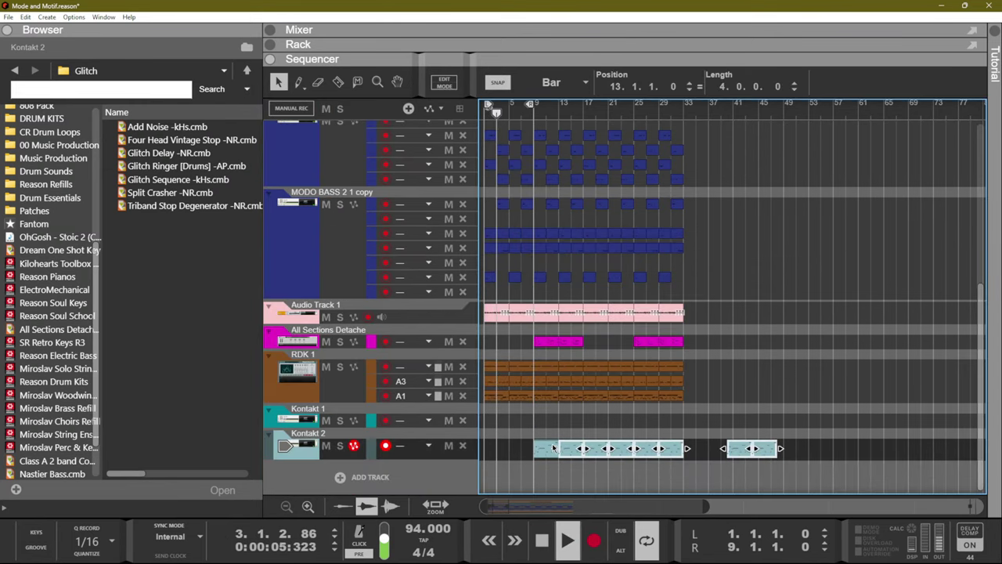
pyautogui.moveTo(822, 431); pyautogui.dragTo(800, 433)
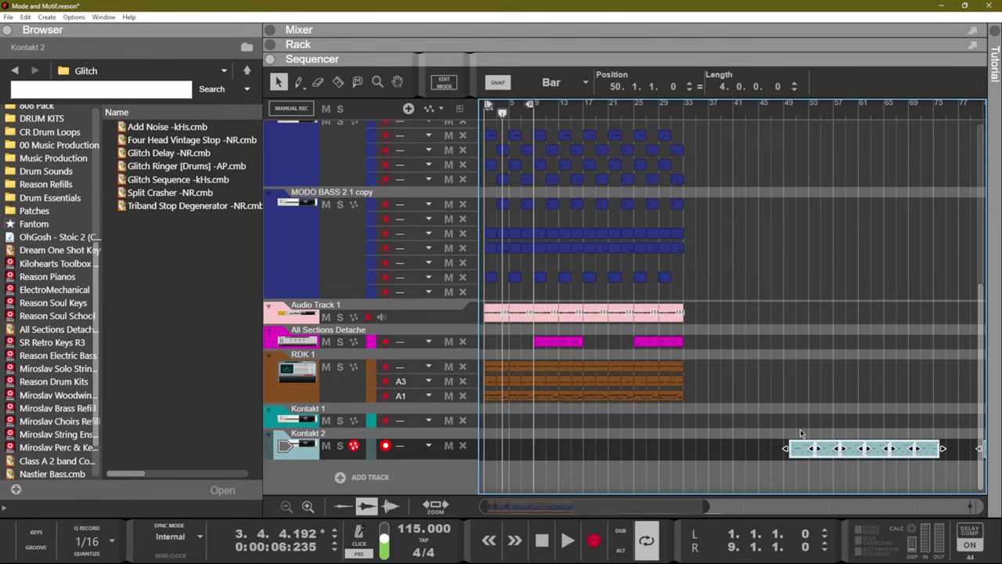
pyautogui.press('Home')
pyautogui.press('space')
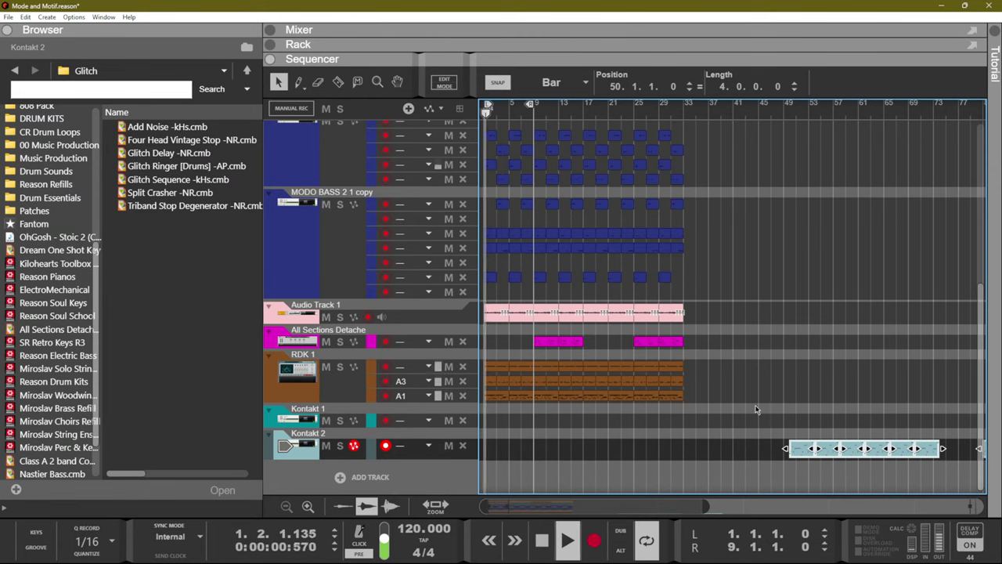
# Set the loop to run from bar 1 to bar 33, covering the whole arrangement.
pyautogui.scroll(10, 716, 393)
pyautogui.click(716, 393)
pyautogui.hotkey('ctrl', 'l')
pyautogui.scroll(-5, 716, 209)
pyautogui.scroll(5, 665, 288)
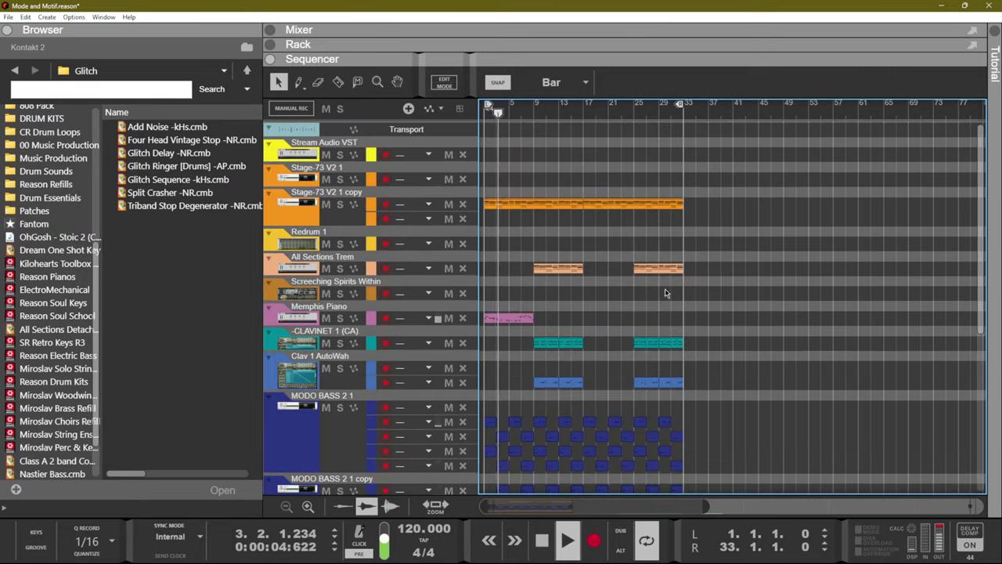
# Unmute the Memphis Piano channel in the mixer and return to the sequencer with the track playing from bar 1.
pyautogui.press('F5')
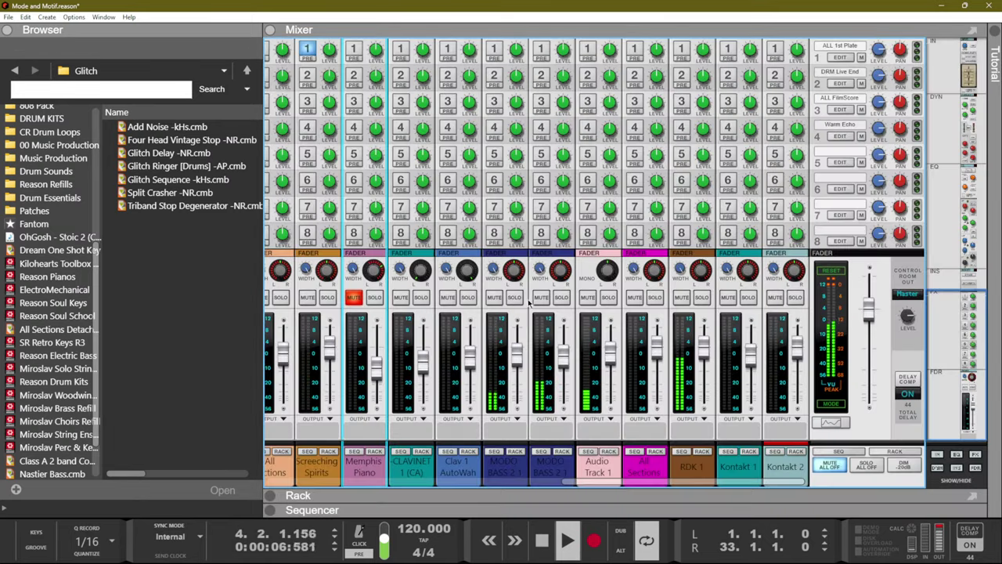
pyautogui.click(354, 298)
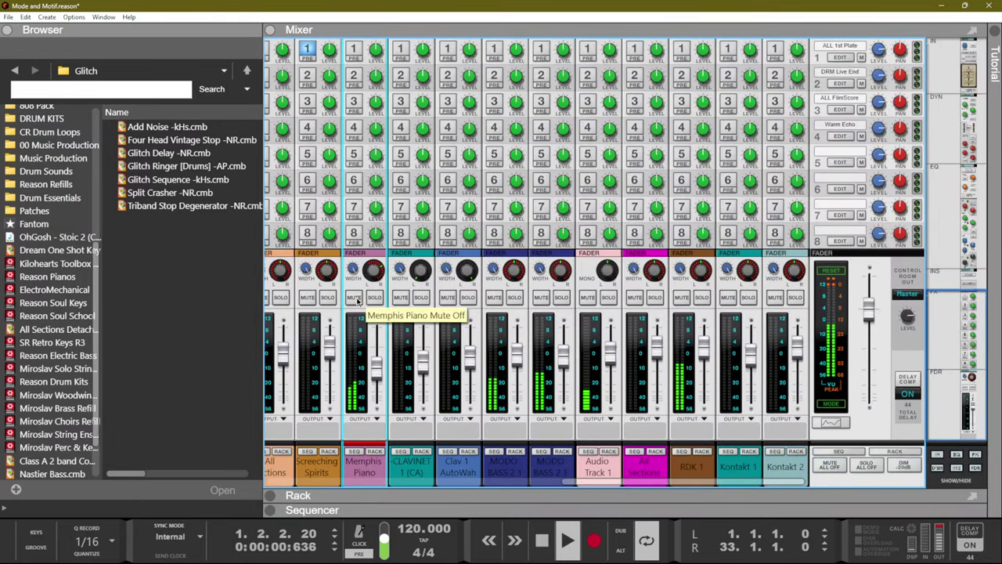
pyautogui.press('F7')
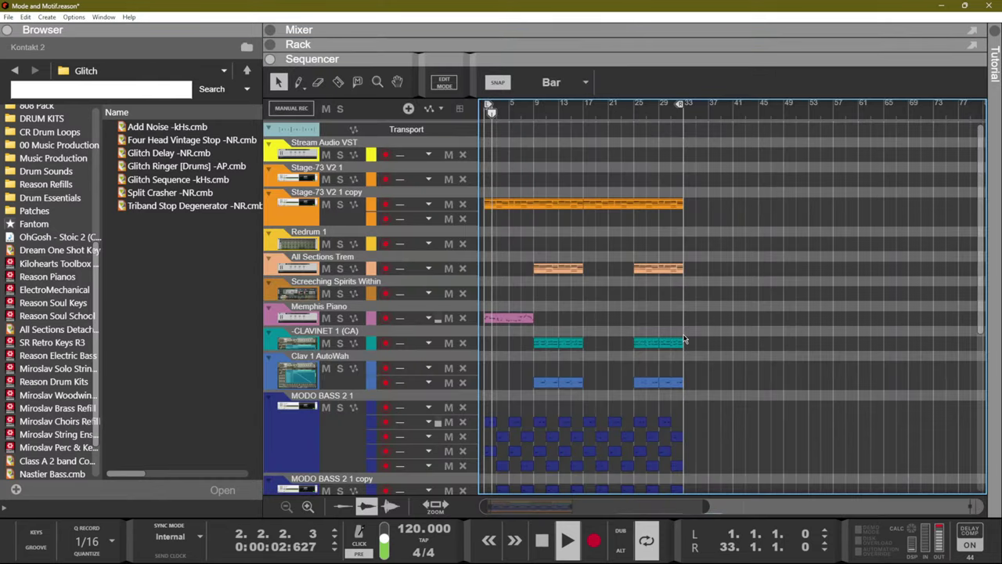
# Delete the empty Clav 1 AutoWah lane and the Stage-73 V2 1 copy clips from bar 17 to bar 33.
pyautogui.scroll(-5, 685, 338)
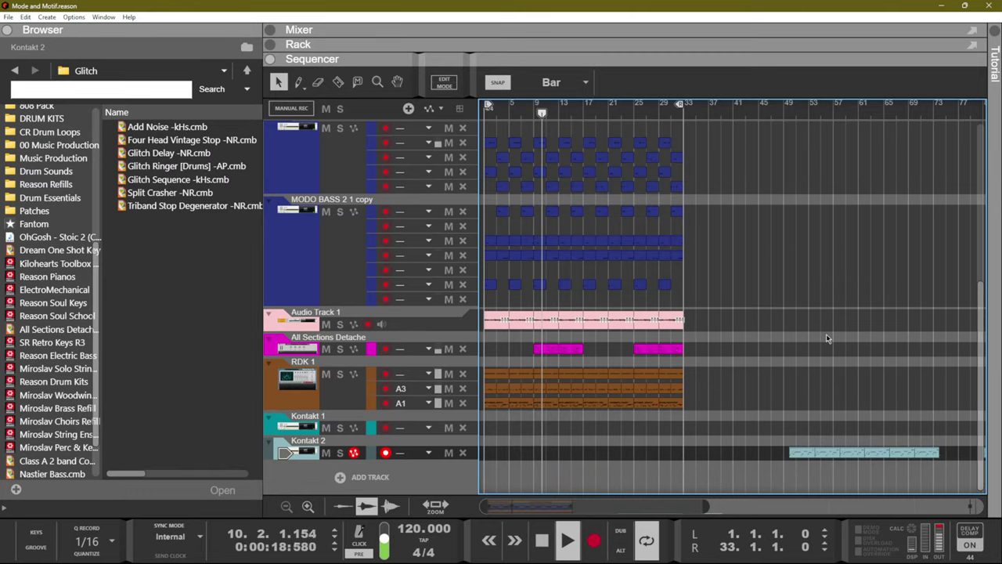
pyautogui.scroll(5, 603, 376)
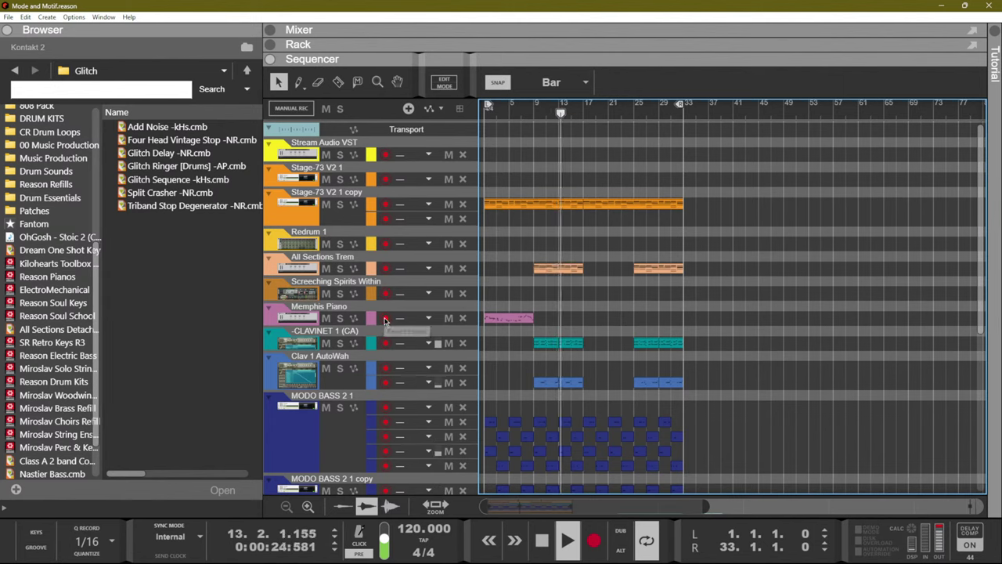
pyautogui.click(463, 368)
pyautogui.moveTo(682, 224); pyautogui.dragTo(579, 176)
pyautogui.press('Delete')
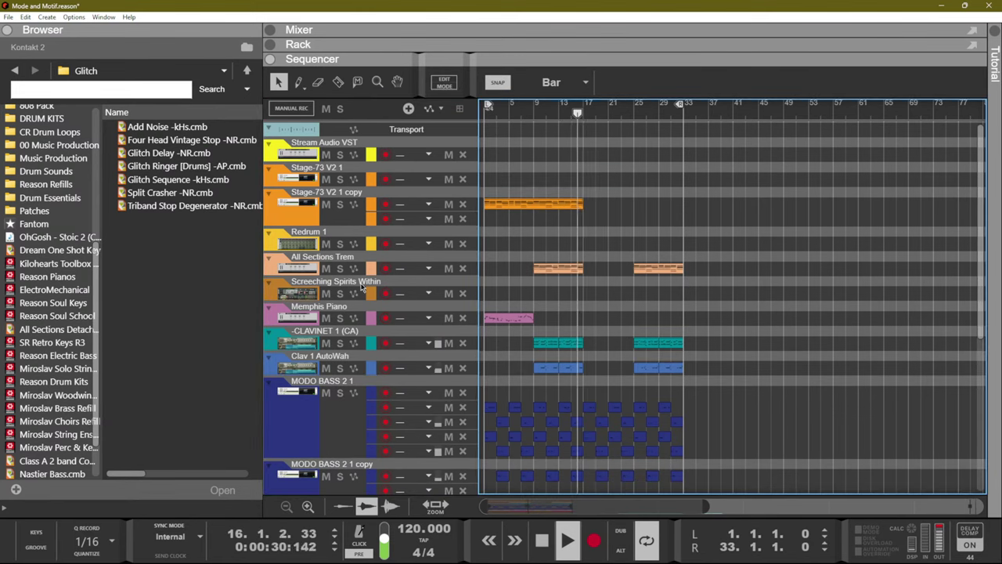
# Try recording a Memphis Piano part from bar 16 to the end of the loop, and undo the take.
pyautogui.click(386, 317)
pyautogui.hotkey('ctrl', 'Return')
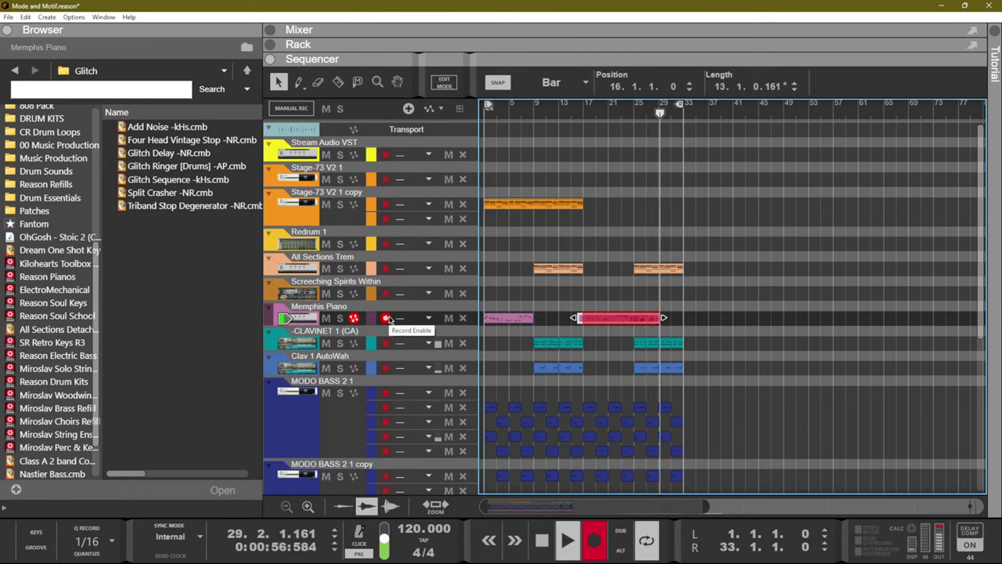
pyautogui.press('F3')
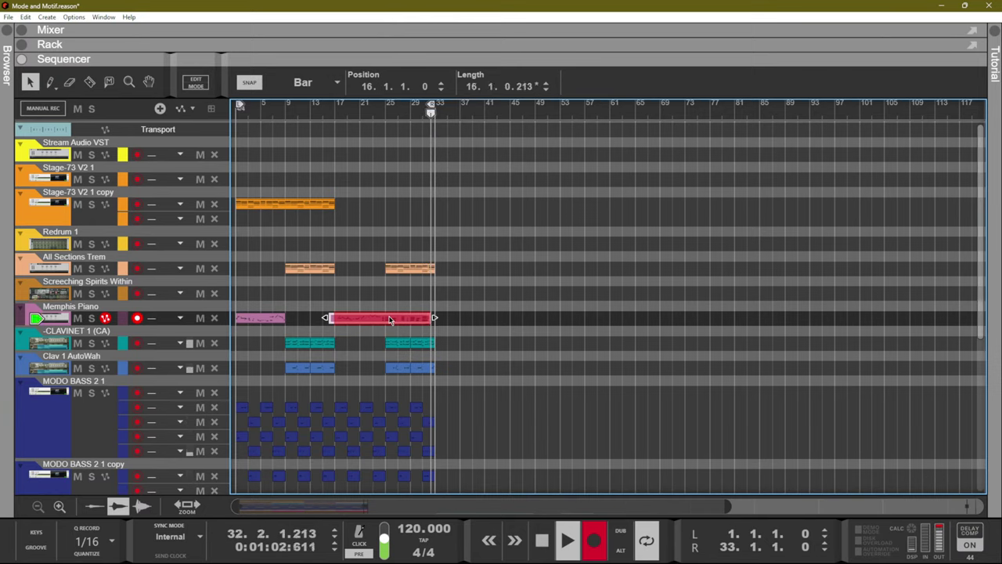
pyautogui.press('space')
pyautogui.hotkey('ctrl', 'z')
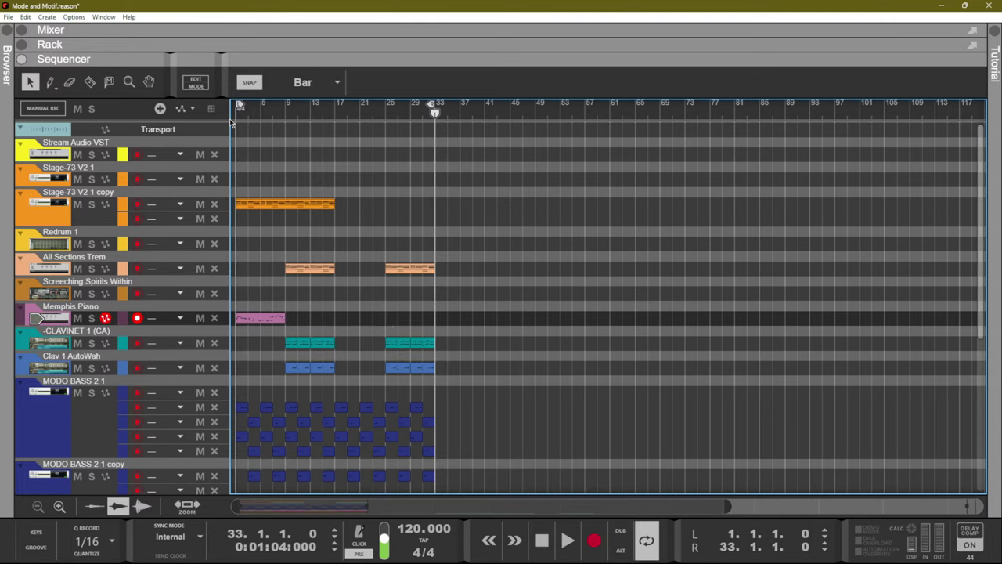
# Open the Stage-73 V2 1 copy clip with its track soloed and examine the individual chord notes in bar 3.
pyautogui.press('space')
pyautogui.doubleClick(267, 205)
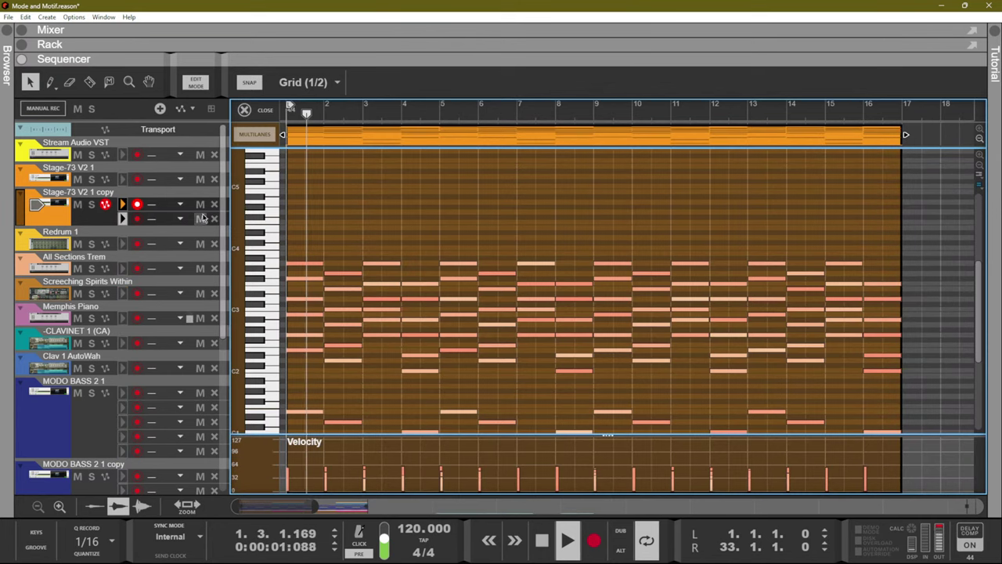
pyautogui.click(90, 204)
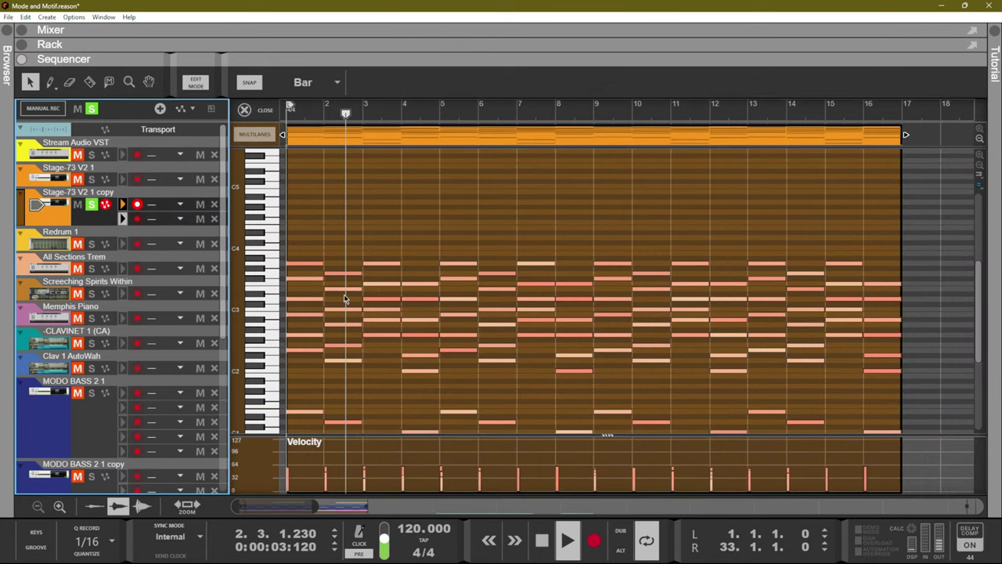
pyautogui.scroll(-3, 355, 291)
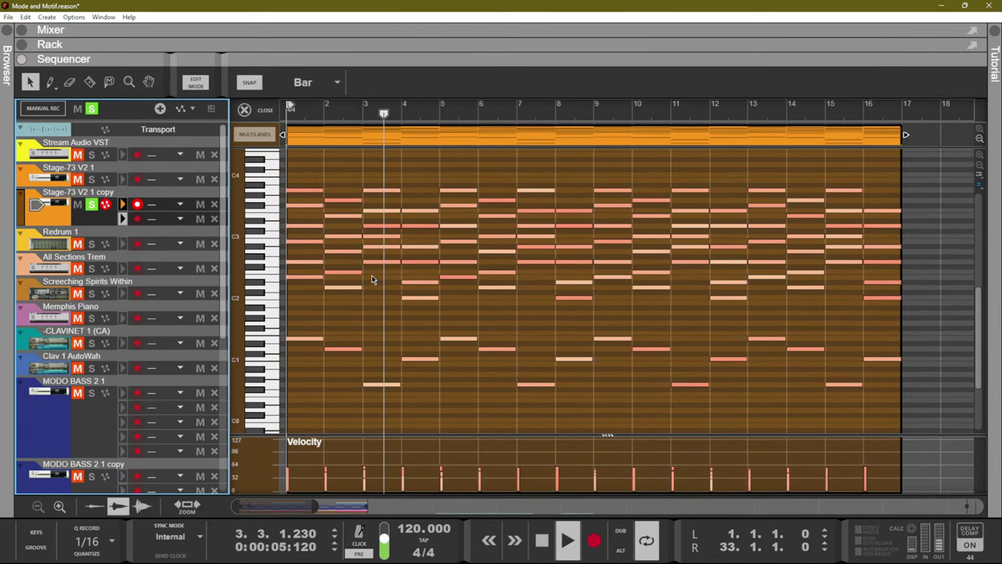
pyautogui.press('space')
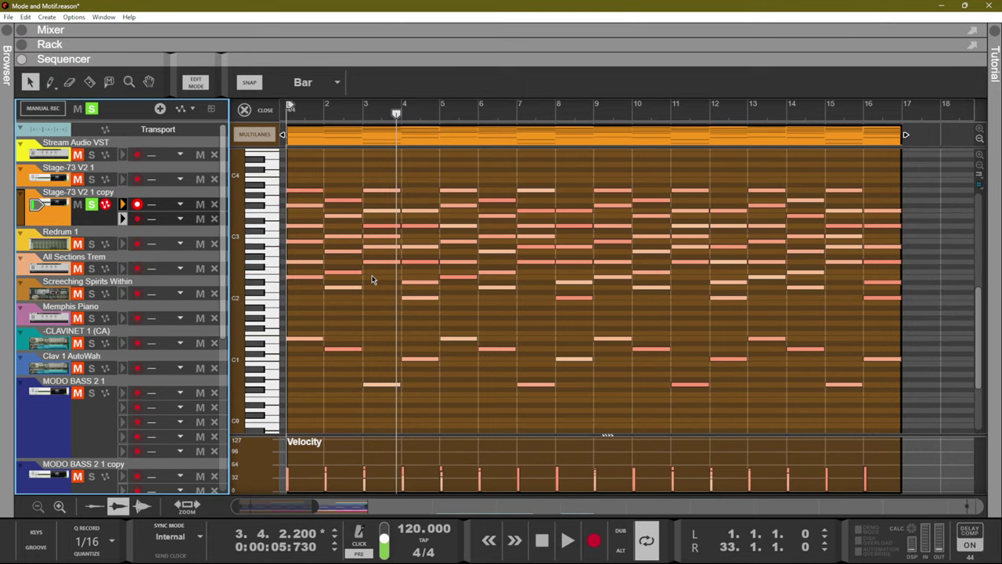
pyautogui.click(373, 279)
pyautogui.click(380, 260)
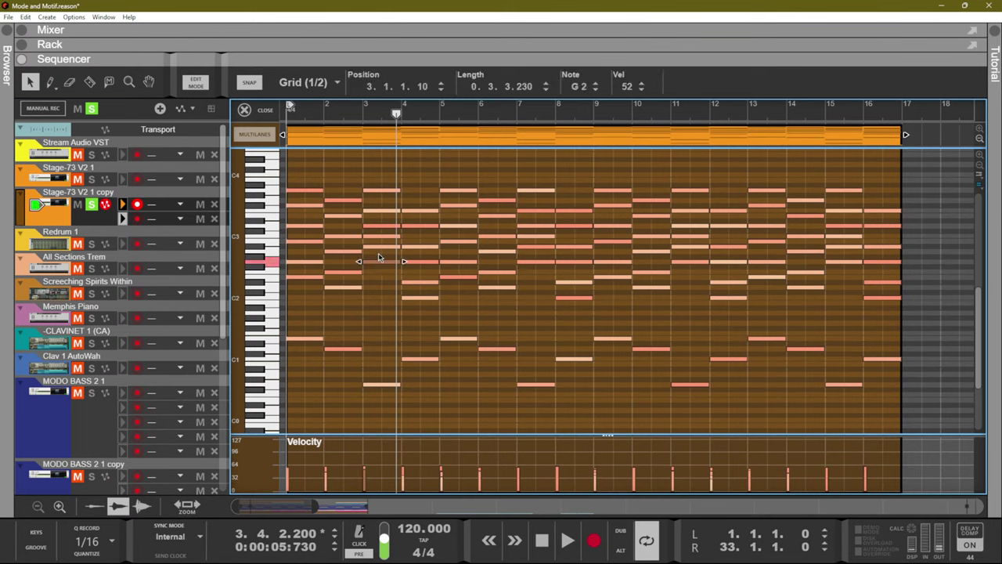
pyautogui.moveTo(379, 258); pyautogui.dragTo(376, 240)
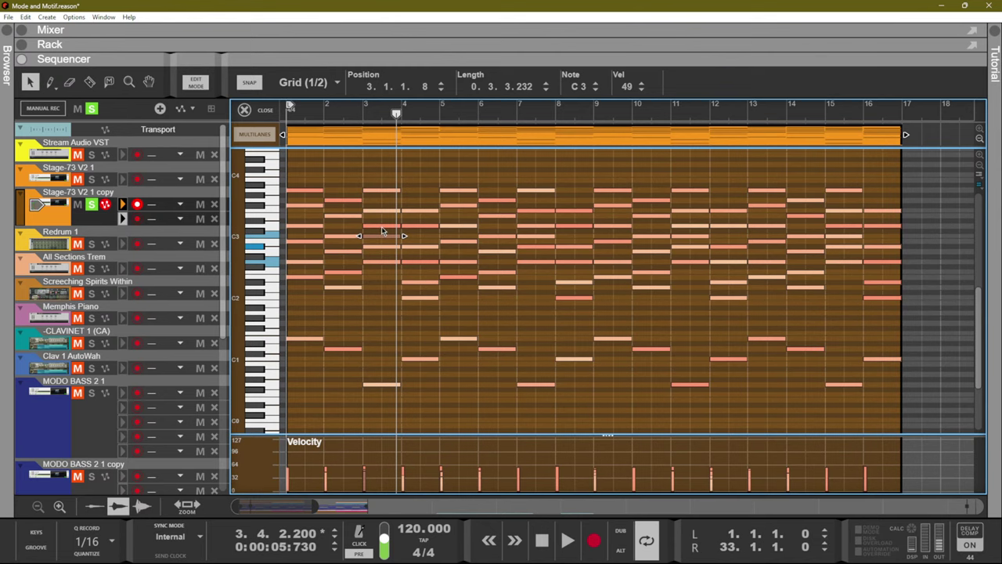
pyautogui.click(382, 227)
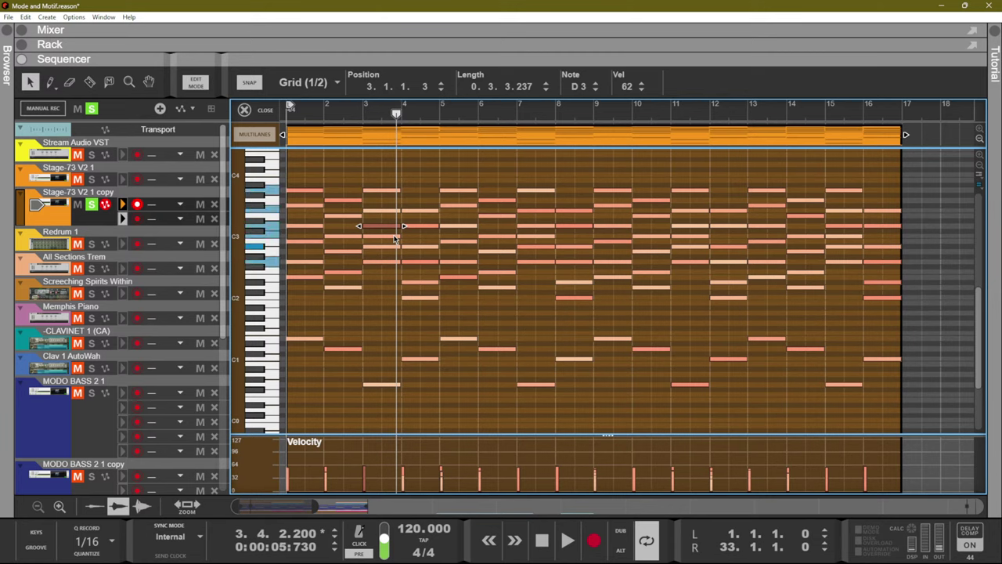
# Return to the full arrangement with the solo off and the rack shown, and record-enable the Memphis Piano track.
pyautogui.press('space')
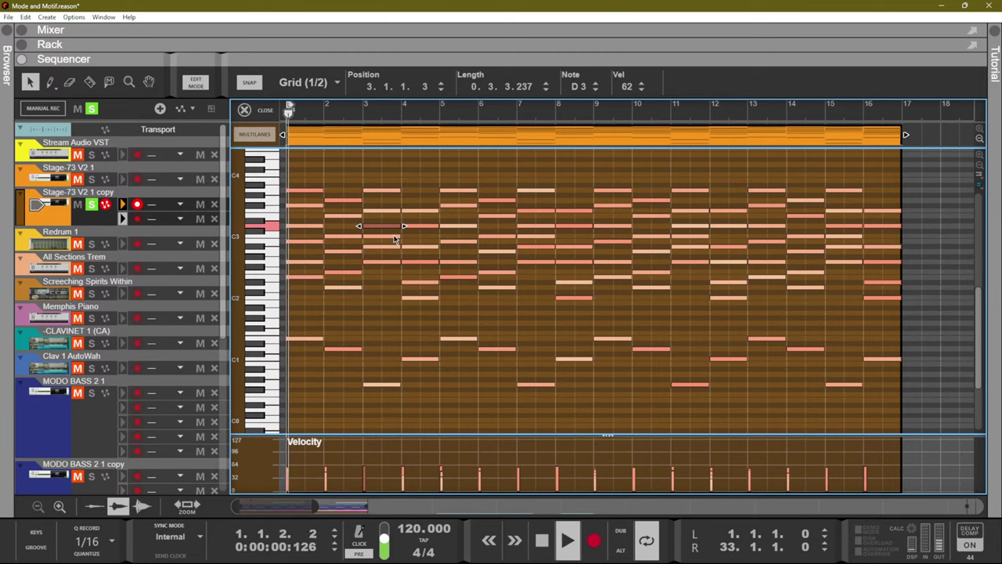
pyautogui.press('F6')
pyautogui.hotkey('ctrl', 'e')
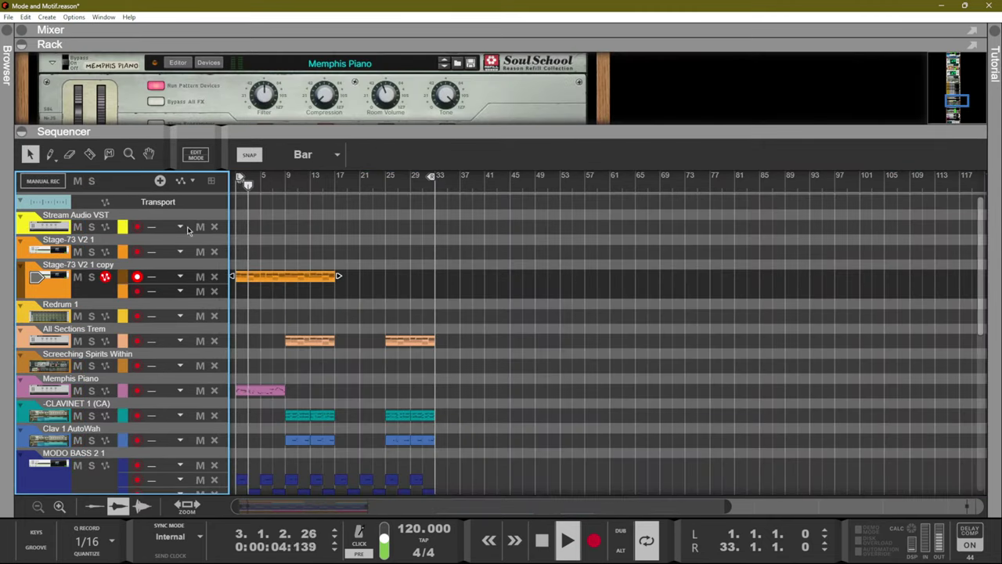
pyautogui.scroll(-10, 319, 335)
pyautogui.scroll(10, 320, 335)
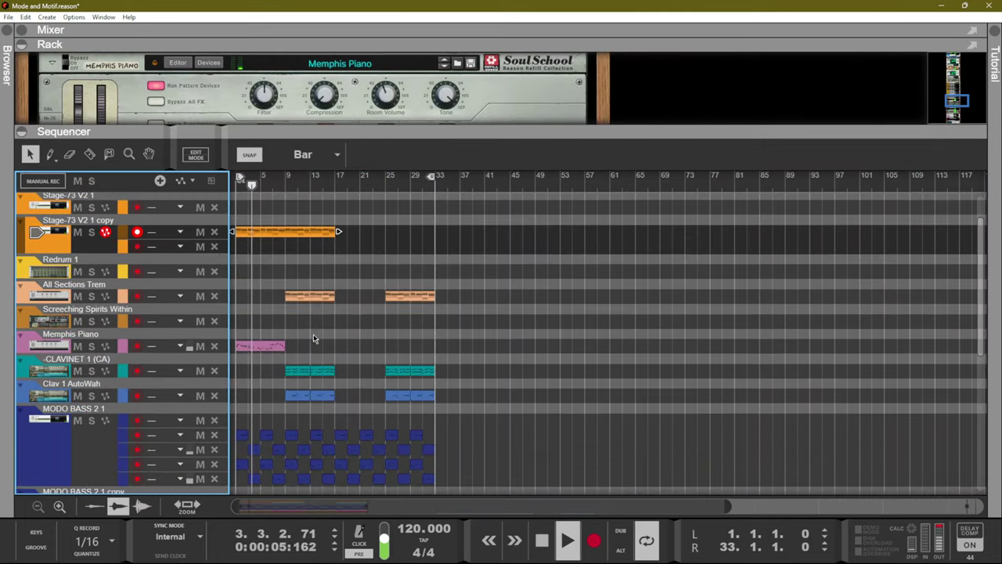
pyautogui.click(136, 346)
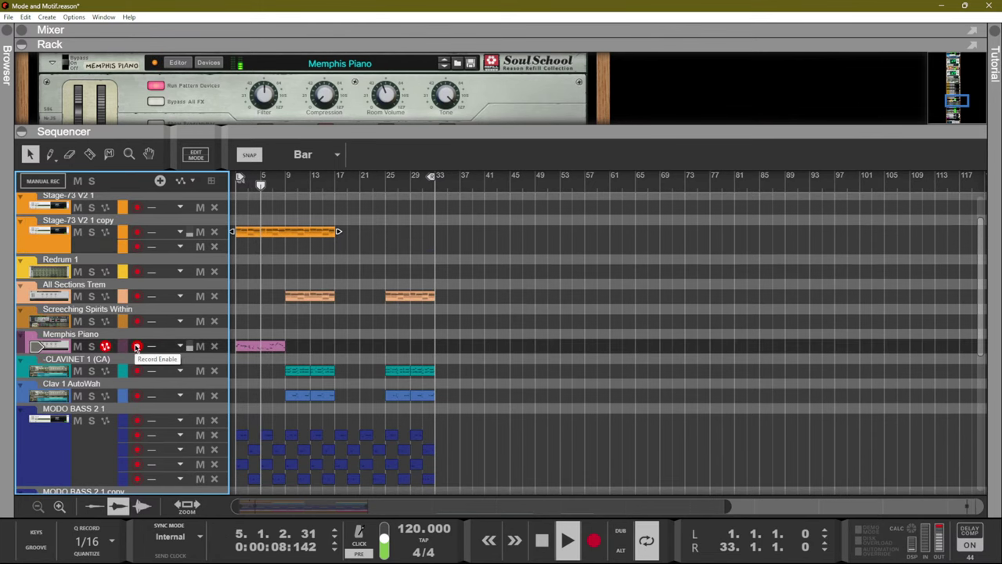
# Record a four-bar Memphis Piano part starting at bar 17 and return the playhead to bar 17.
pyautogui.press('space')
pyautogui.click(335, 185)
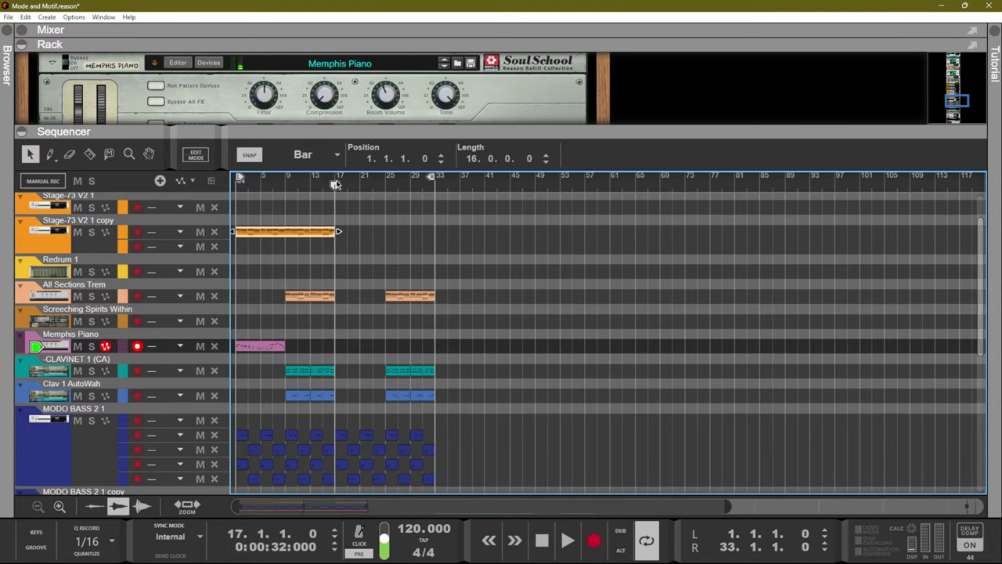
pyautogui.hotkey('ctrl', 'Return')
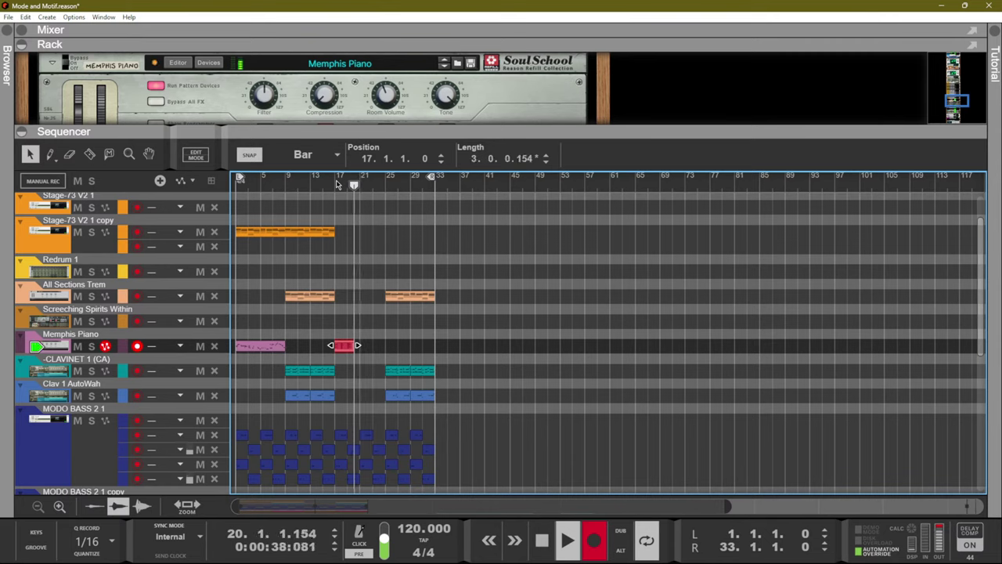
pyautogui.press('space')
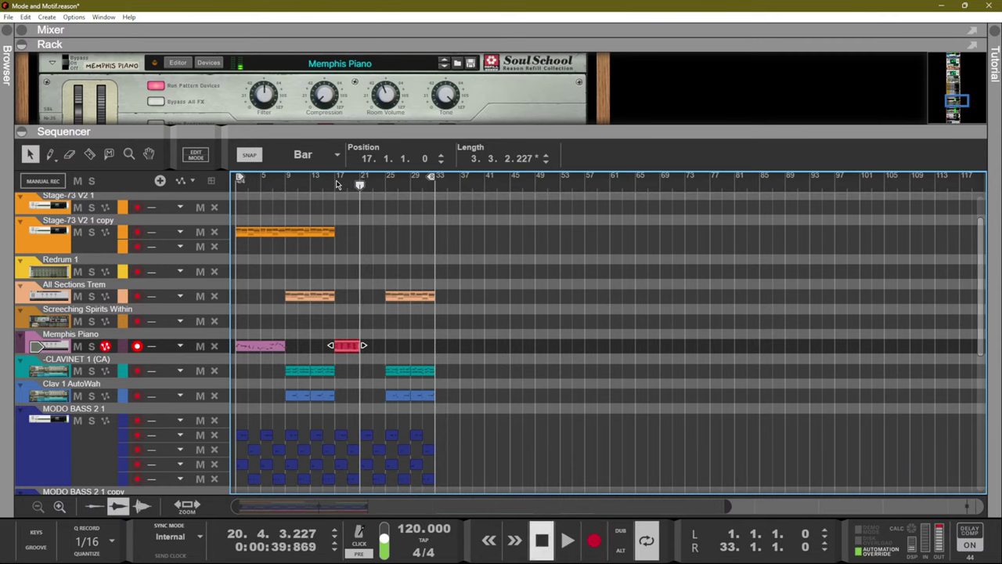
pyautogui.click(335, 185)
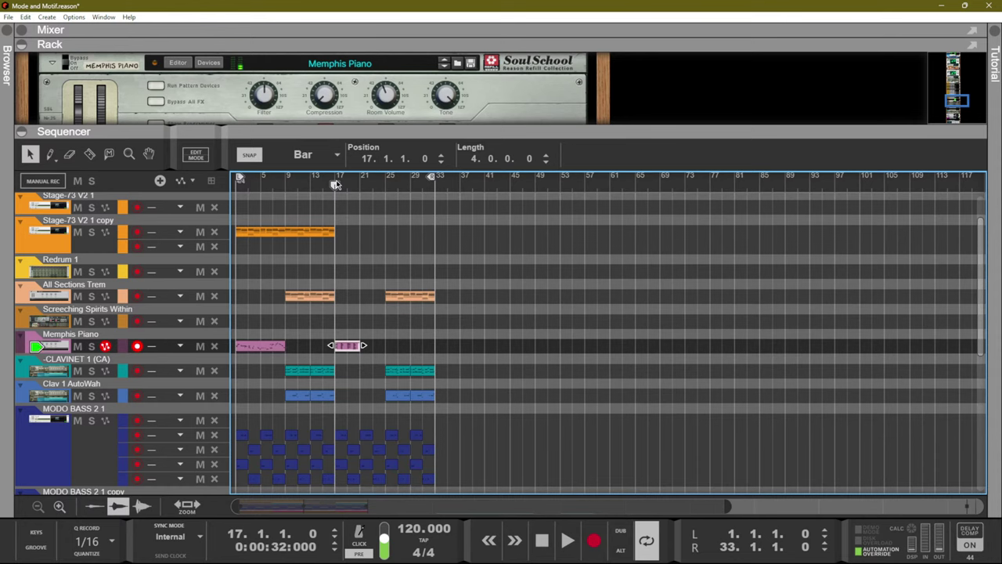
# Open the Stage-73 V2 1 copy clip, solo its track, play bar 12, and examine the notes of that chord.
pyautogui.doubleClick(291, 228)
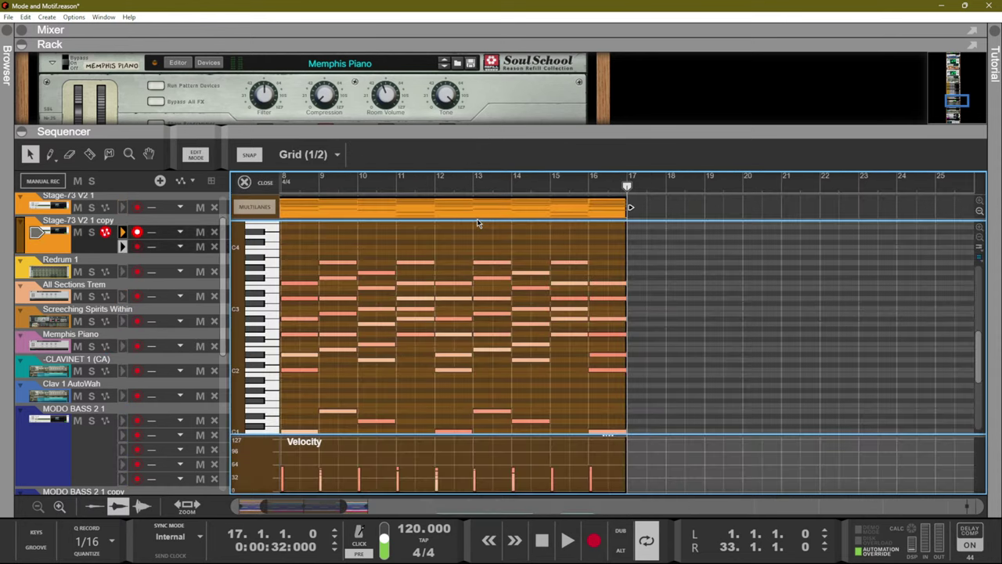
pyautogui.click(447, 186)
pyautogui.press('space')
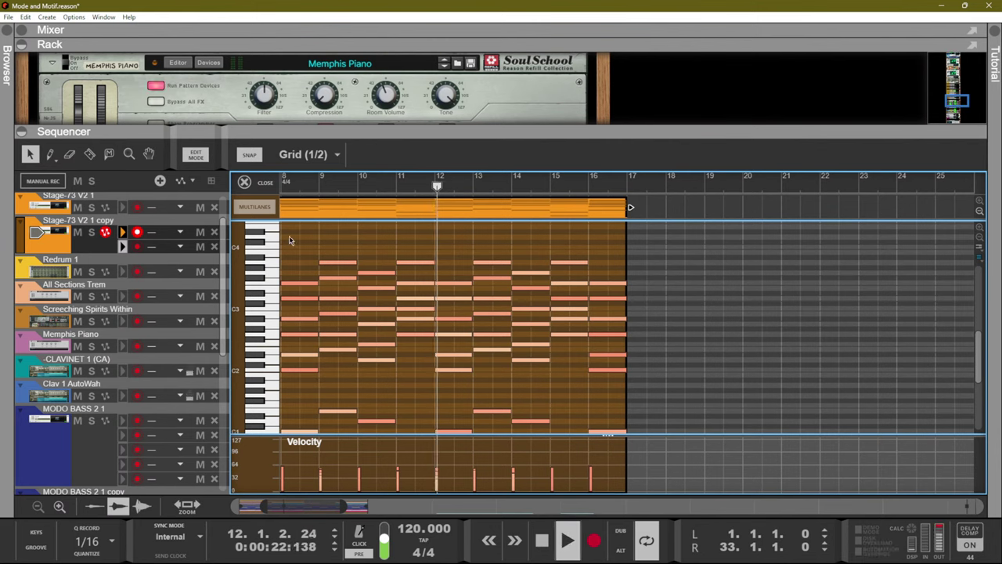
pyautogui.click(91, 231)
pyautogui.scroll(-3, 319, 321)
pyautogui.press('space')
pyautogui.click(446, 354)
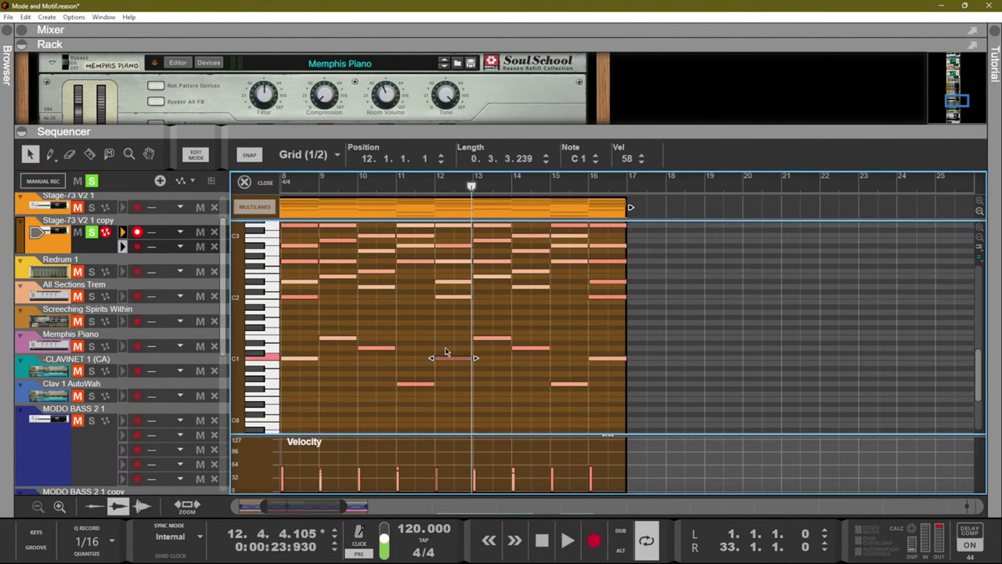
pyautogui.click(445, 327)
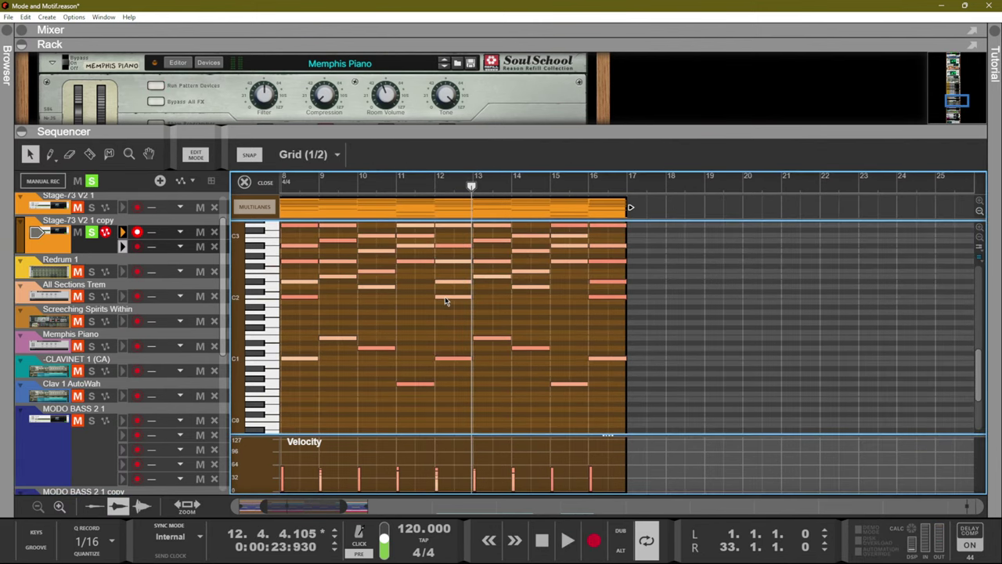
pyautogui.click(445, 298)
pyautogui.moveTo(444, 287); pyautogui.dragTo(447, 275)
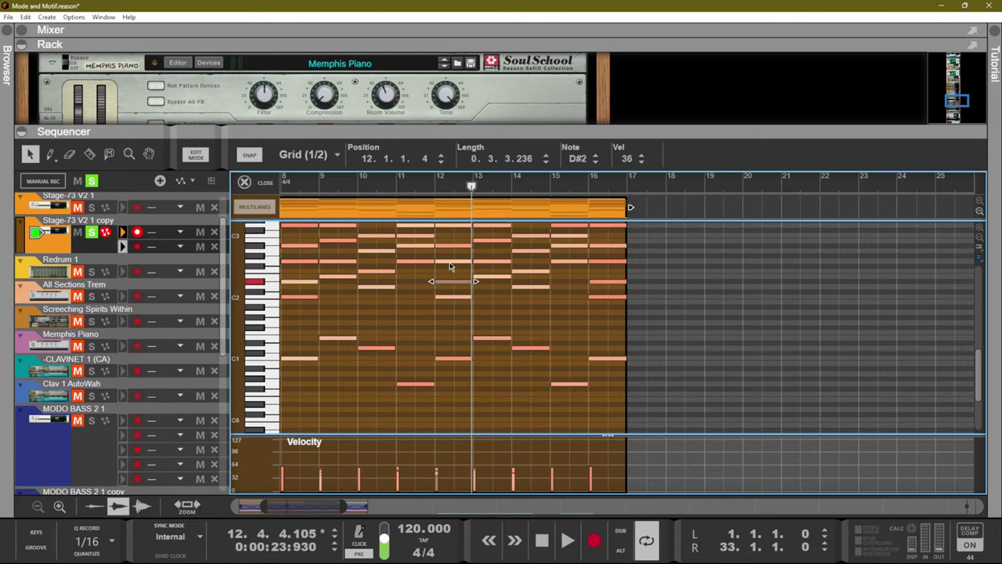
# Close the clip editor and delete the Memphis Piano clip recorded at bar 17.
pyautogui.press('F6')
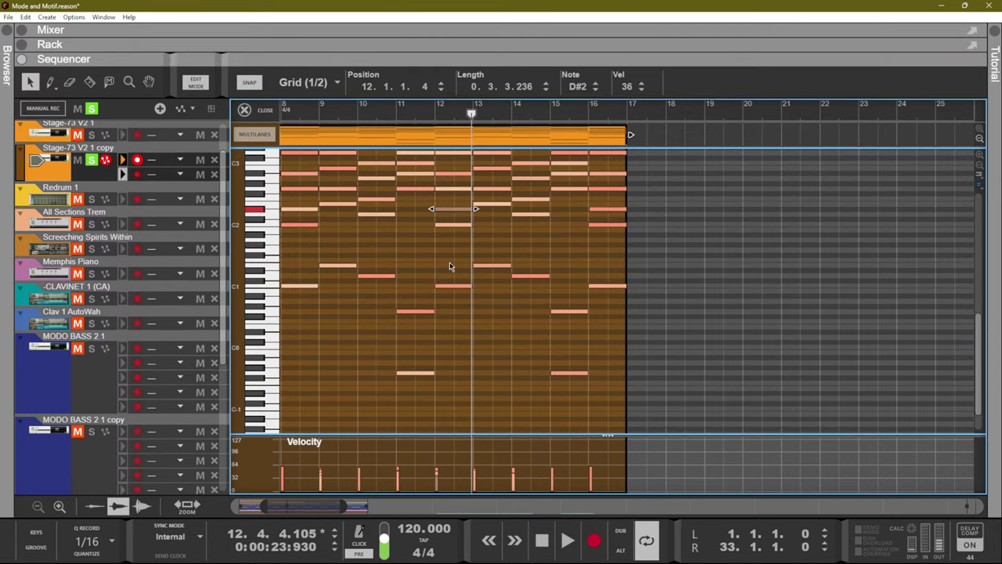
pyautogui.hotkey('ctrl', 'e')
pyautogui.press('F6')
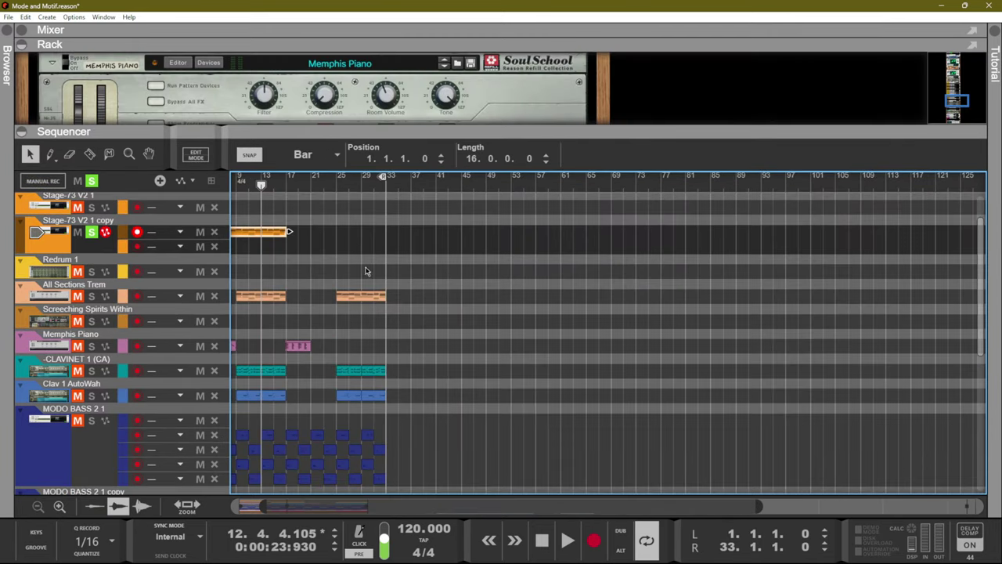
pyautogui.press('Delete')
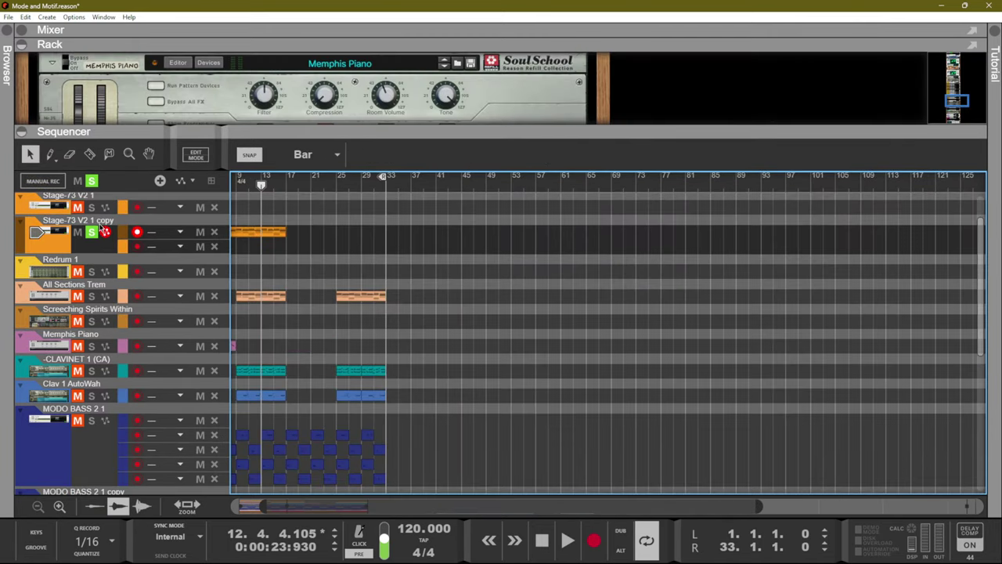
# Unsolo the Stage-73 V2 1 copy track and record-enable Memphis Piano.
pyautogui.click(91, 232)
pyautogui.click(137, 346)
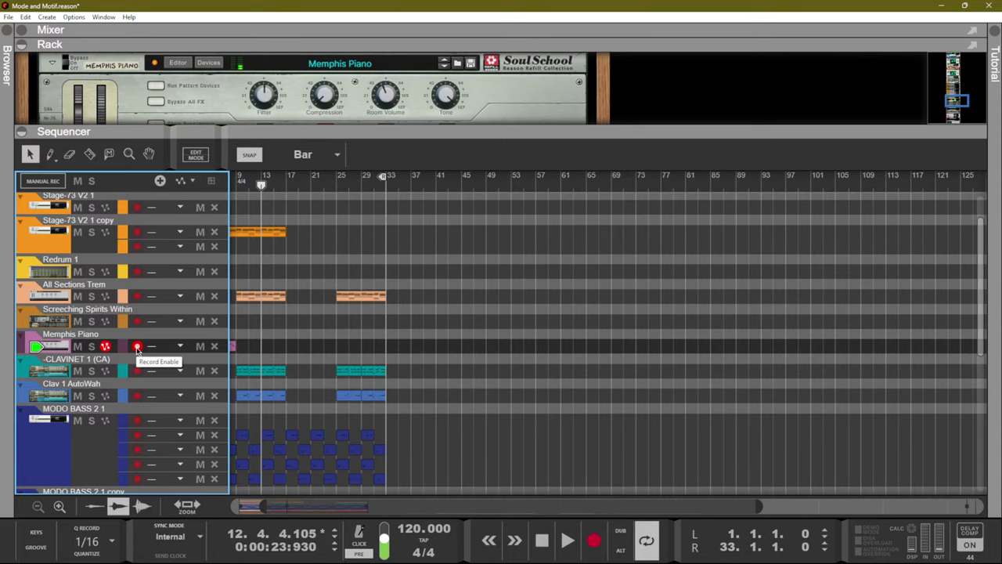
pyautogui.press('space')
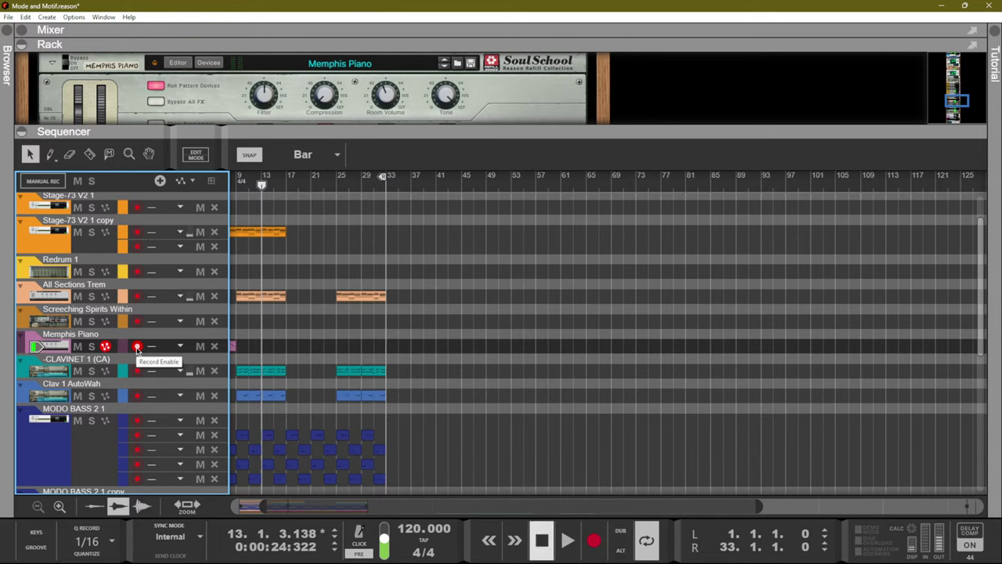
# Play the arrangement from bar 17 and look over all its tracks, ending with the playhead back at bar 17.
pyautogui.click(287, 184)
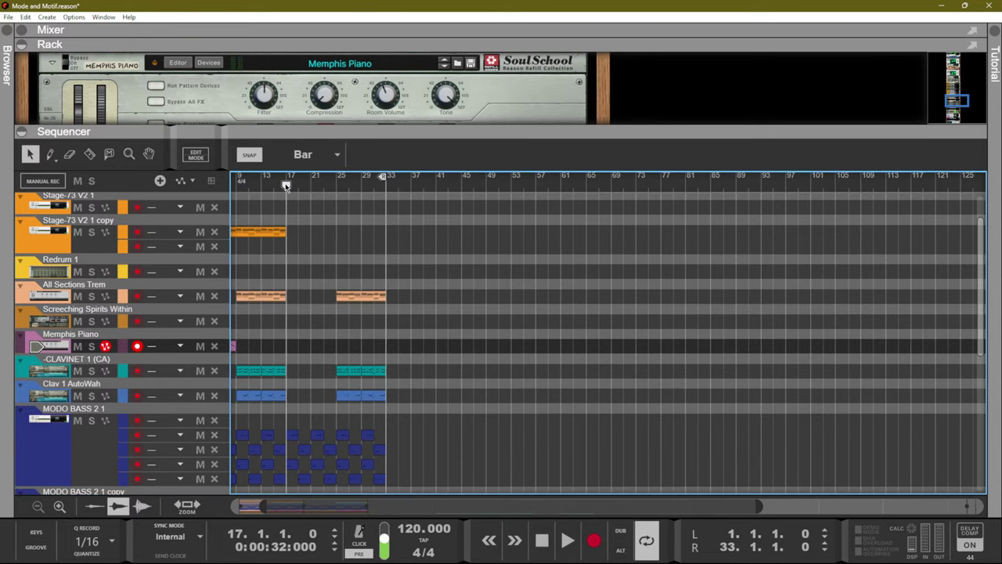
pyautogui.press('space')
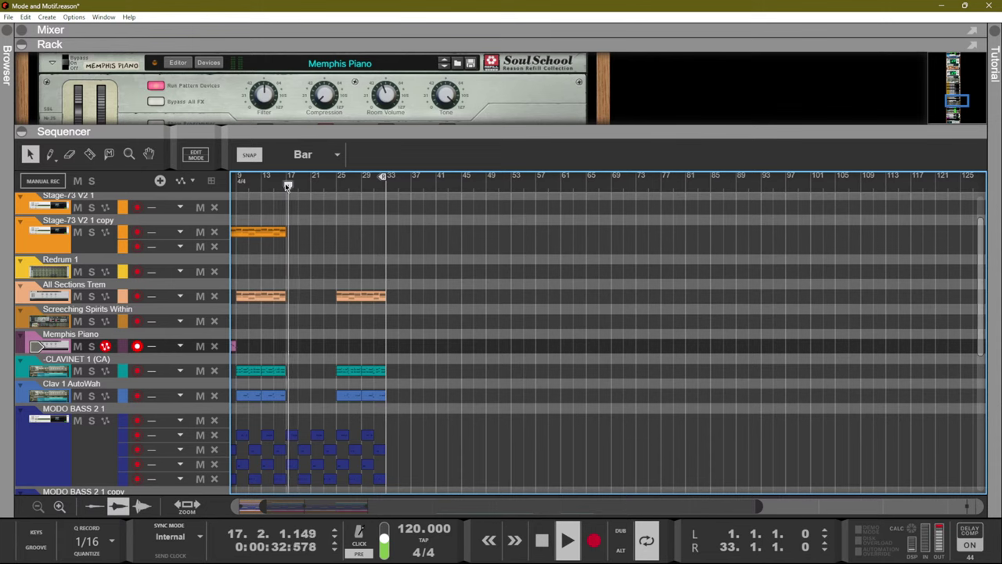
pyautogui.scroll(2, 347, 277)
pyautogui.scroll(-8, 342, 274)
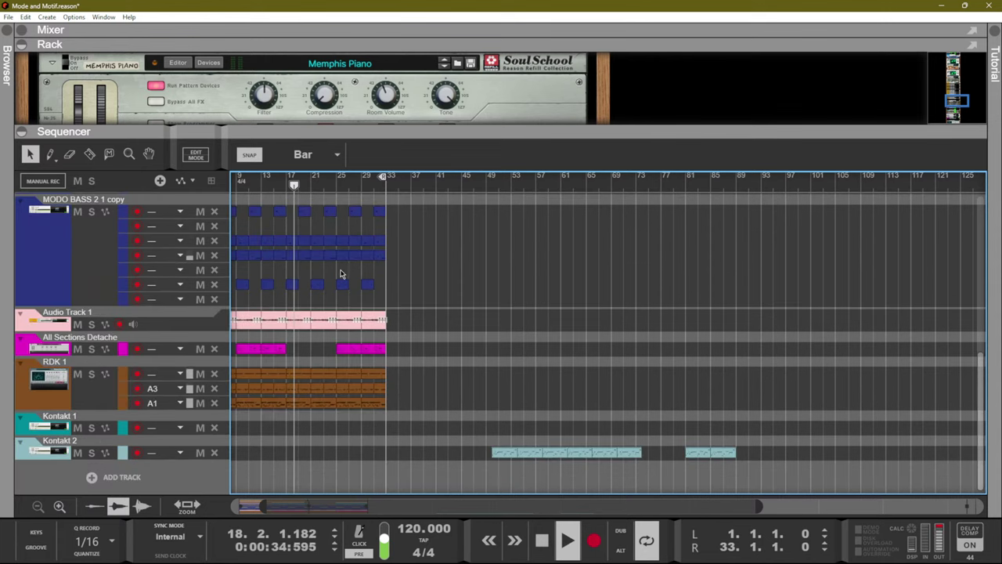
pyautogui.scroll(8, 338, 266)
pyautogui.scroll(-8, 329, 259)
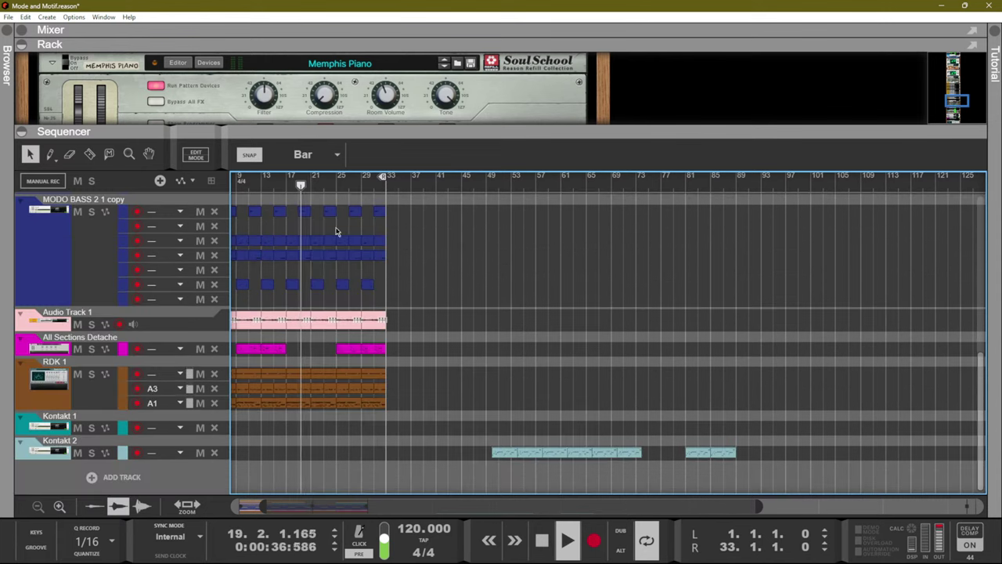
pyautogui.scroll(8, 342, 284)
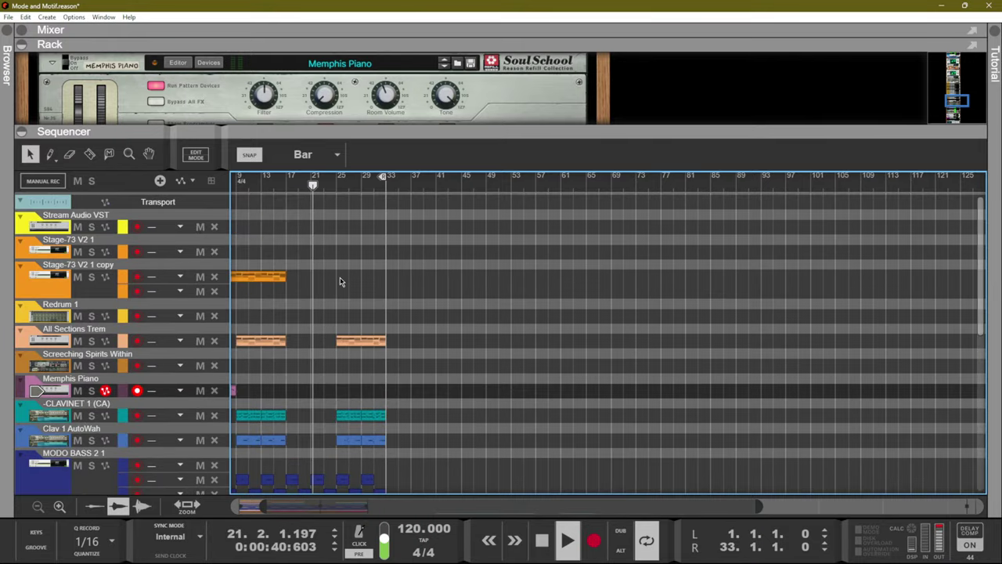
pyautogui.scroll(-8, 340, 283)
pyautogui.scroll(5, 339, 281)
pyautogui.scroll(3, 338, 278)
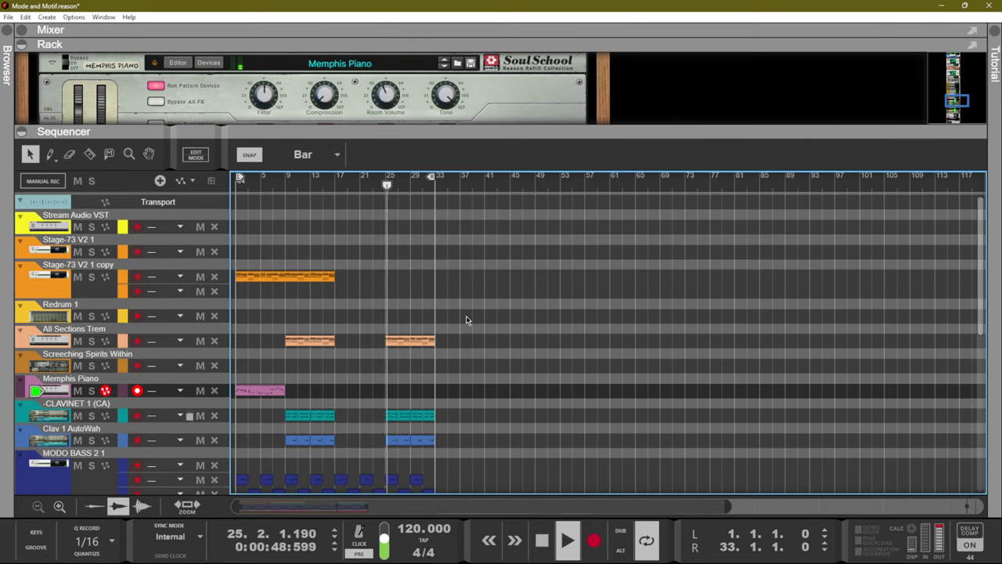
pyautogui.press('space')
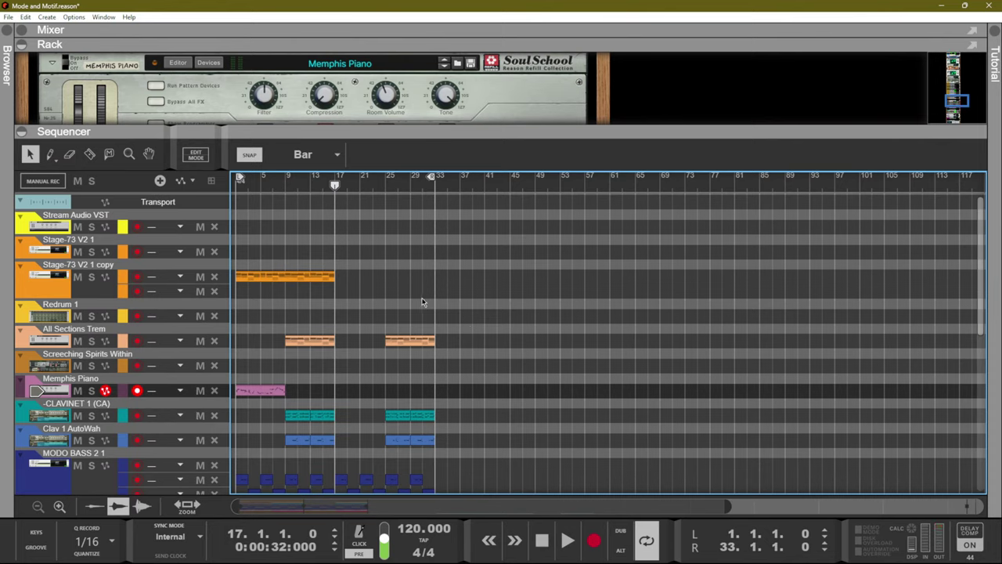
# Try recording Memphis Piano takes from bar 17, and close the Spectrum EQ window opened along the way.
pyautogui.hotkey('ctrl', 'Return')
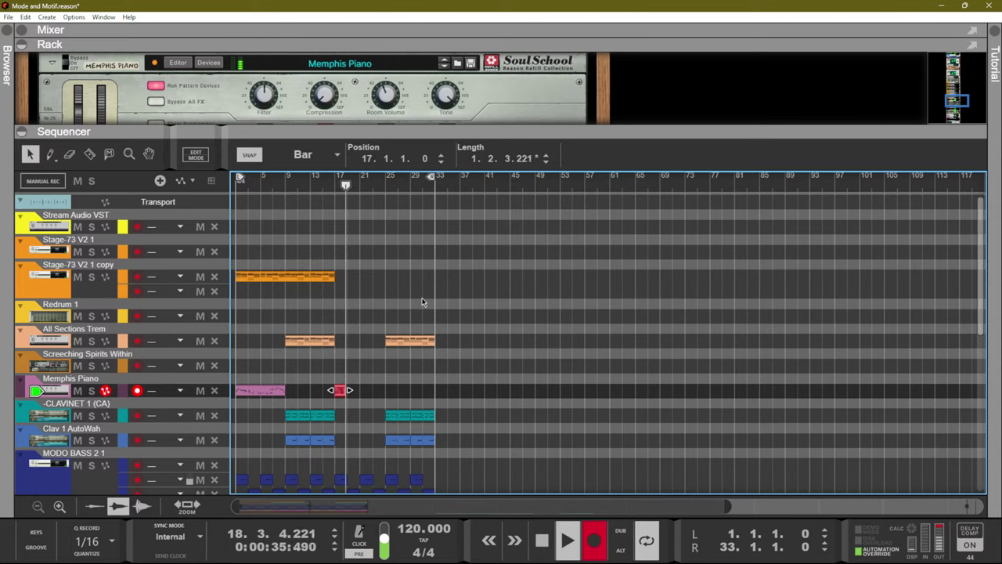
pyautogui.press('space')
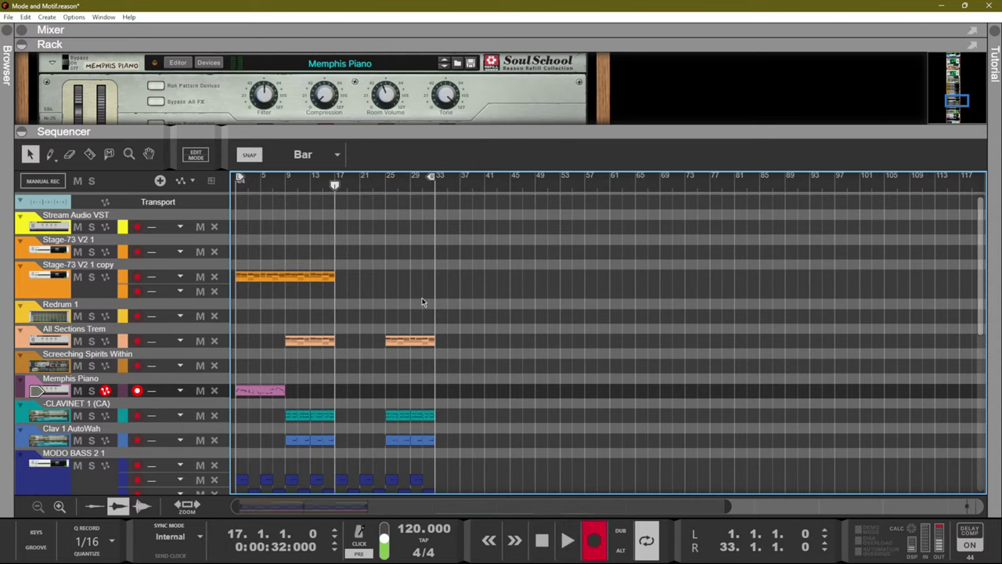
pyautogui.press('space')
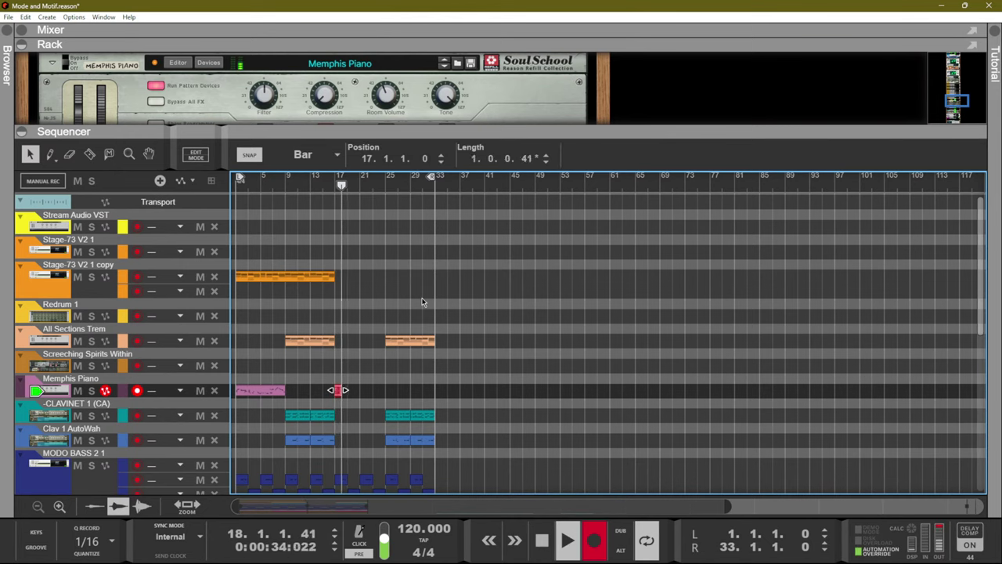
pyautogui.press('F2')
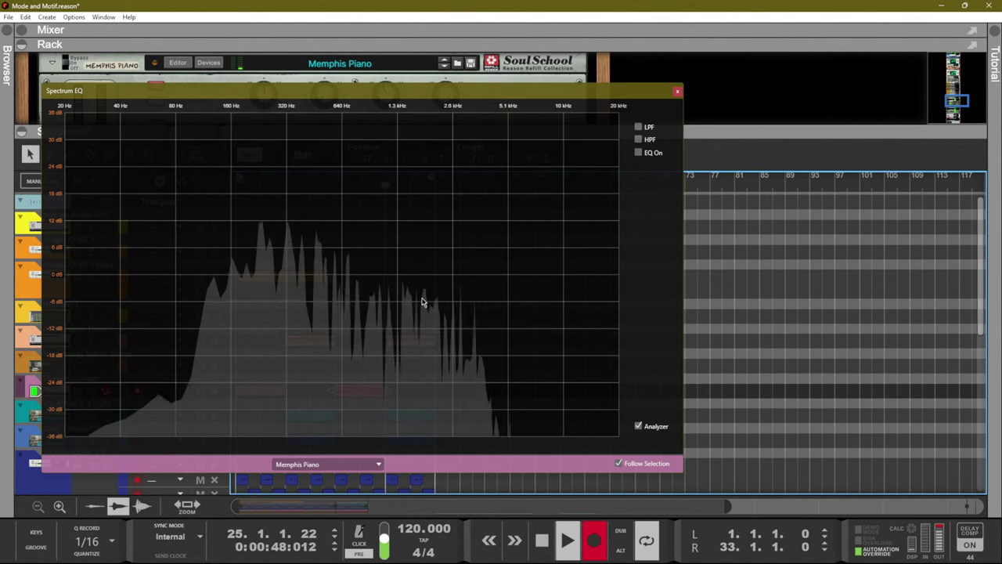
pyautogui.press('space')
pyautogui.click(676, 90)
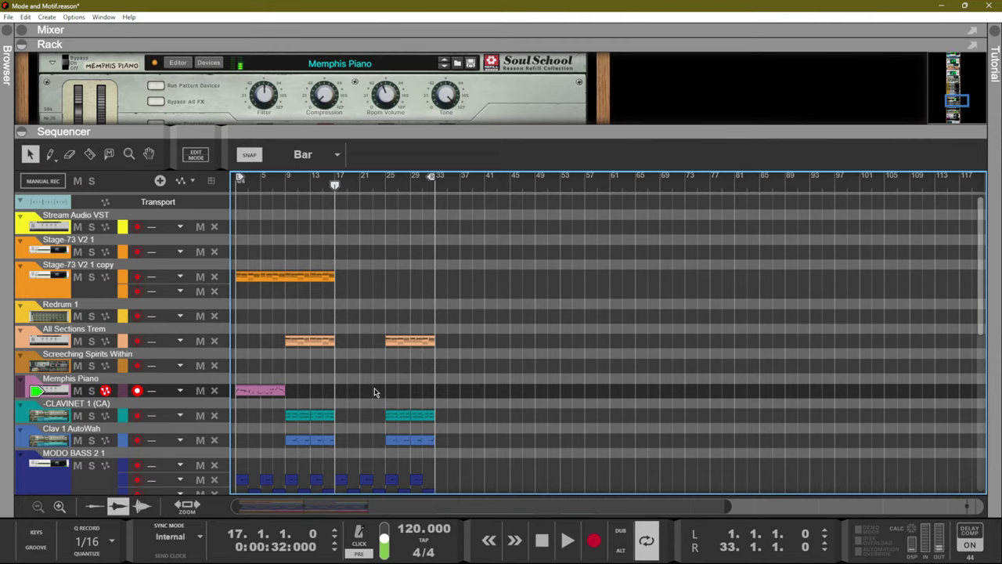
# Record a Memphis Piano part from bar 17 and shorten its clip to four bars, ending at bar 21.
pyautogui.press('F4')
pyautogui.hotkey('ctrl', 'Return')
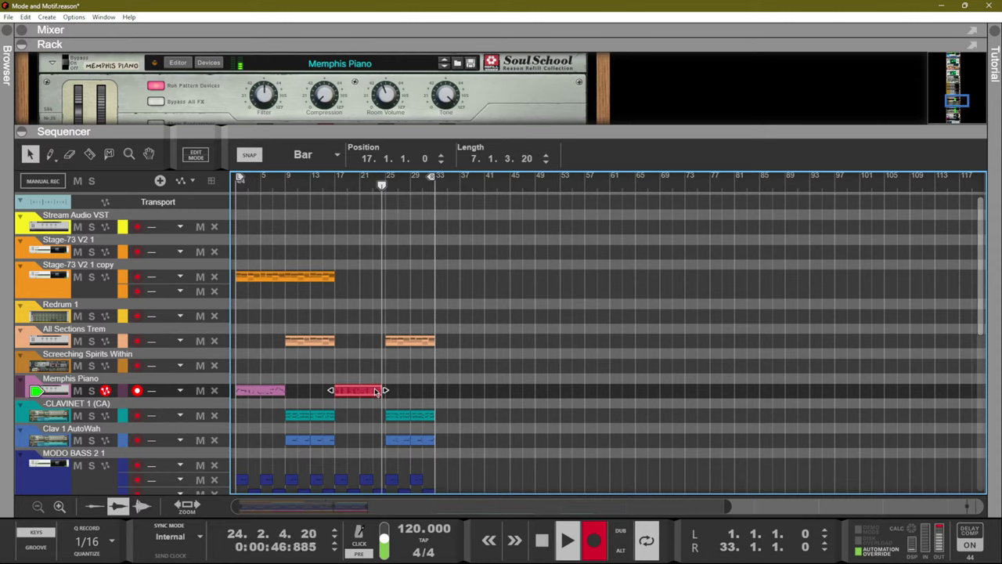
pyautogui.press('space')
pyautogui.press('space')
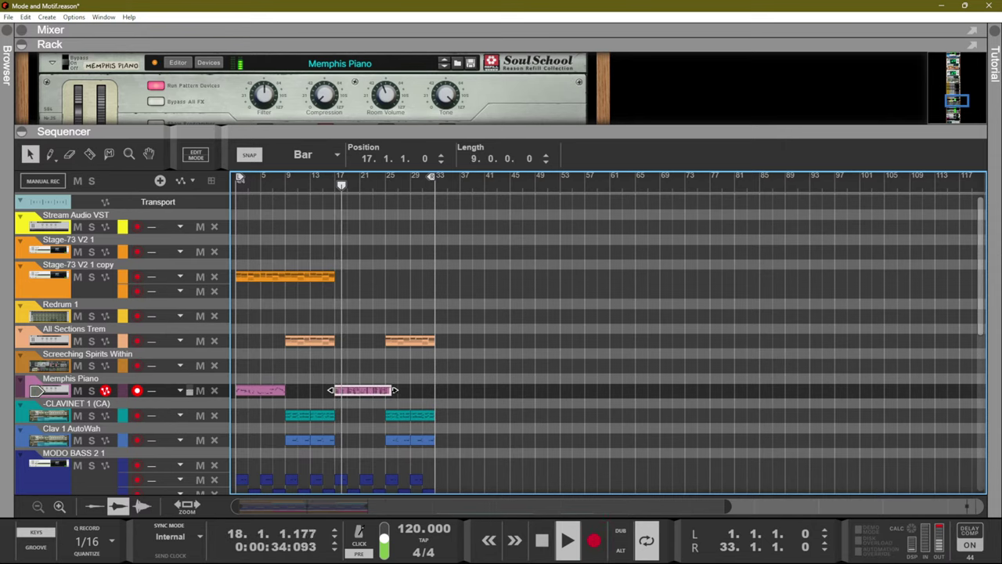
pyautogui.moveTo(396, 398); pyautogui.dragTo(363, 398)
# Try overdubbing additional Memphis Piano takes from bar 19 on a new note lane.
pyautogui.hotkey('ctrl', 'Return')
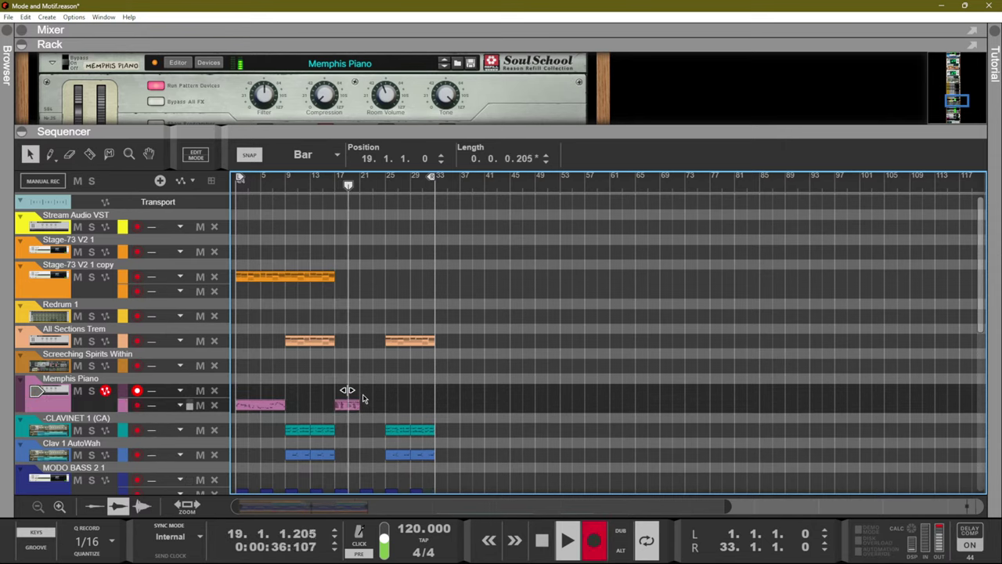
pyautogui.scroll(-5, 362, 395)
pyautogui.scroll(5, 361, 391)
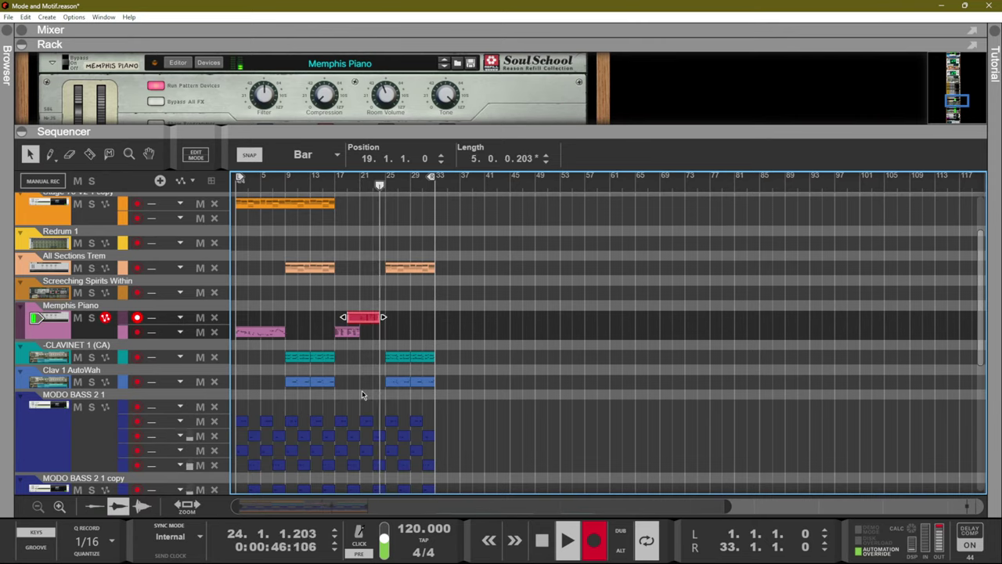
pyautogui.press('space')
pyautogui.press('space')
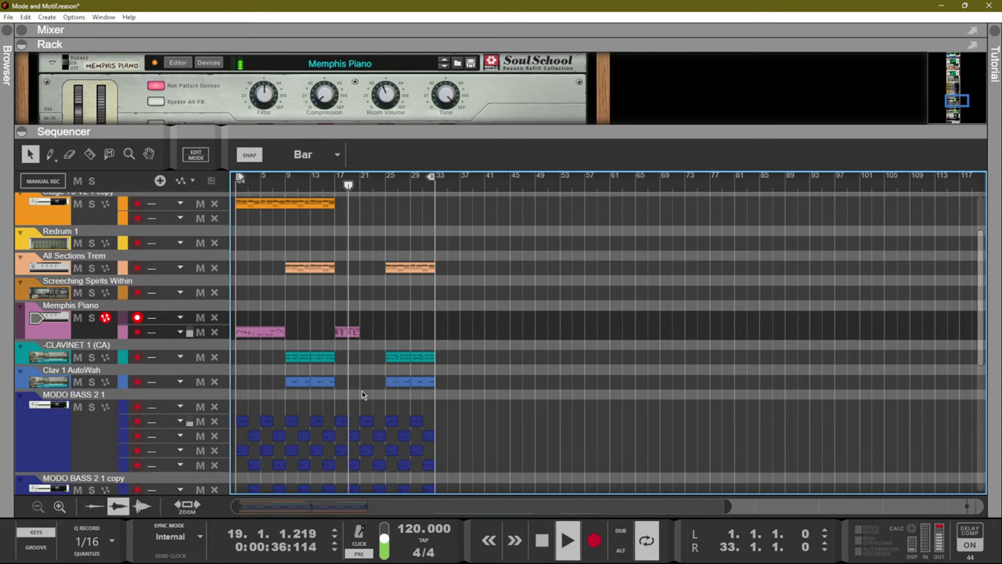
pyautogui.hotkey('ctrl', 'Return')
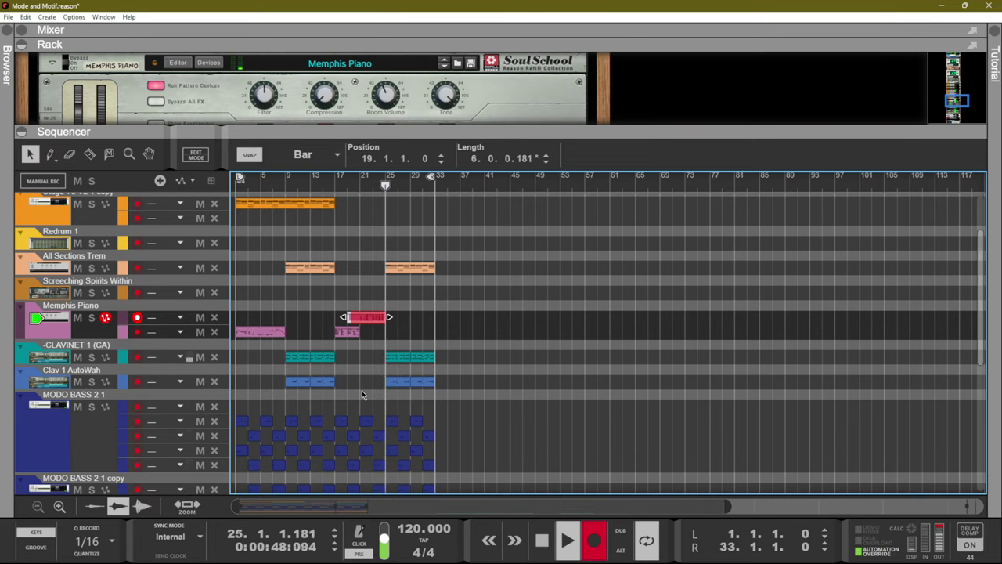
pyautogui.press('space')
pyautogui.hotkey('ctrl', 'Return')
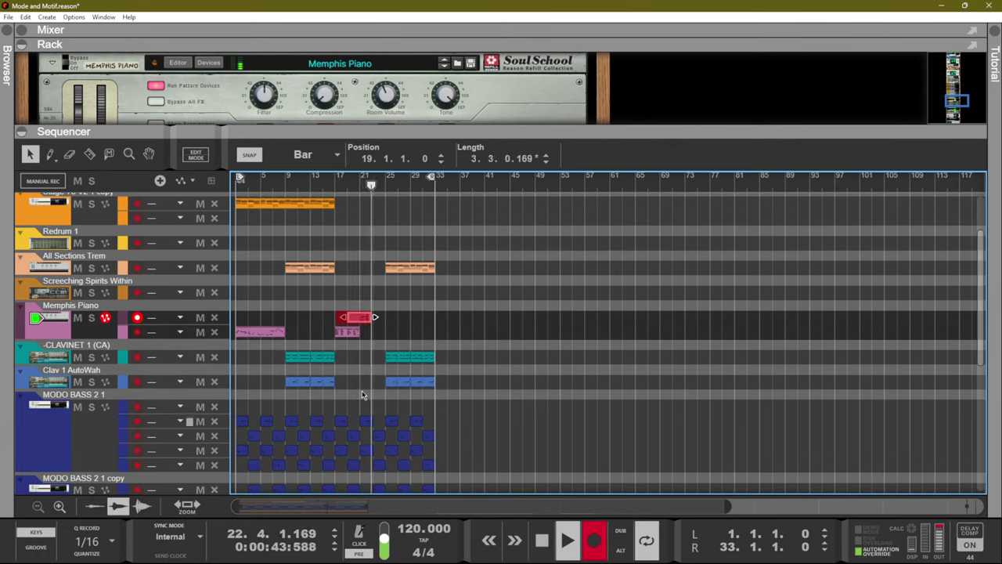
pyautogui.press('space')
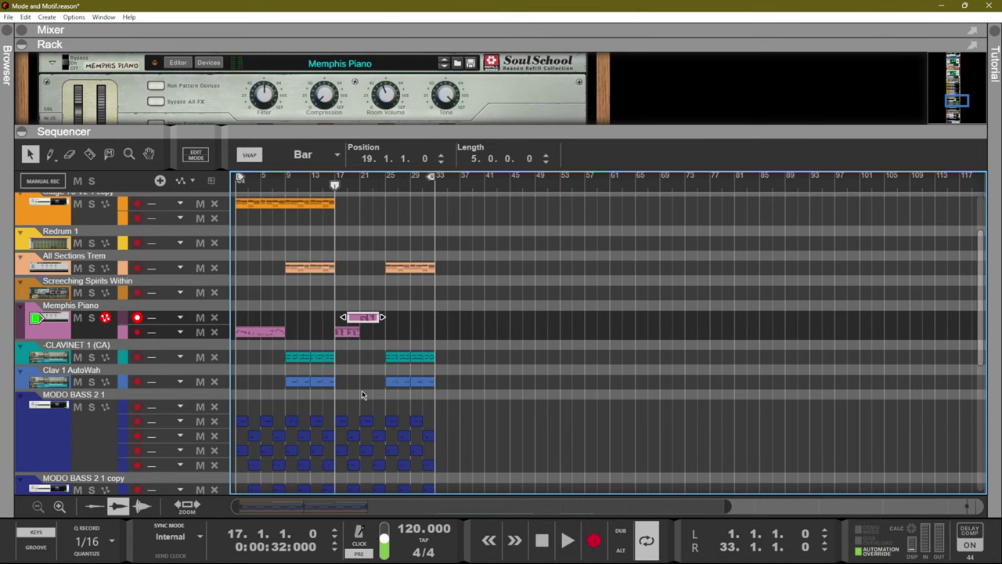
pyautogui.click(362, 394)
# Play the arrangement from bar 17 and look through the lower tracks and rack devices down to RDK 1.
pyautogui.press('space')
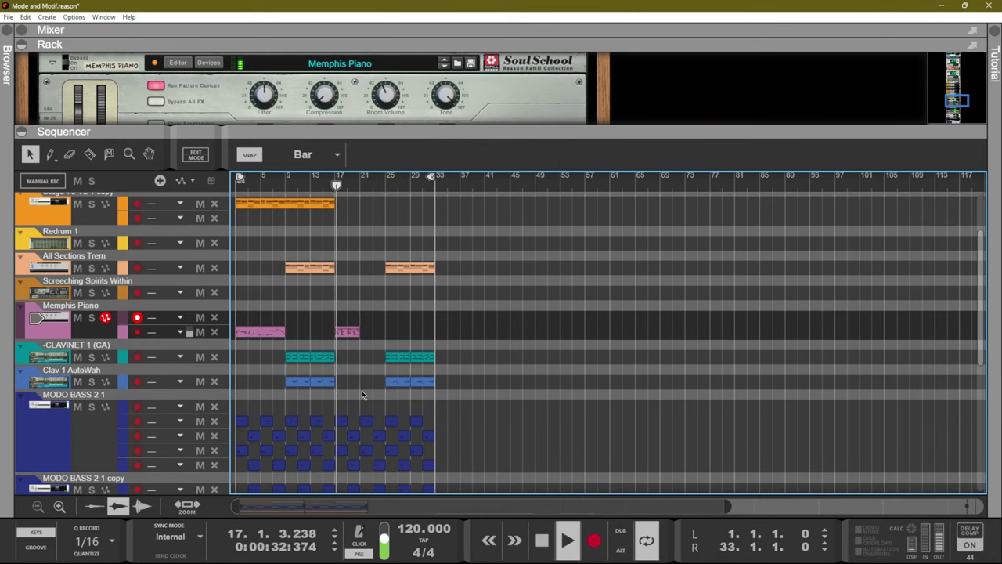
pyautogui.scroll(-5, 361, 395)
pyautogui.scroll(5, 365, 387)
pyautogui.scroll(-8, 372, 389)
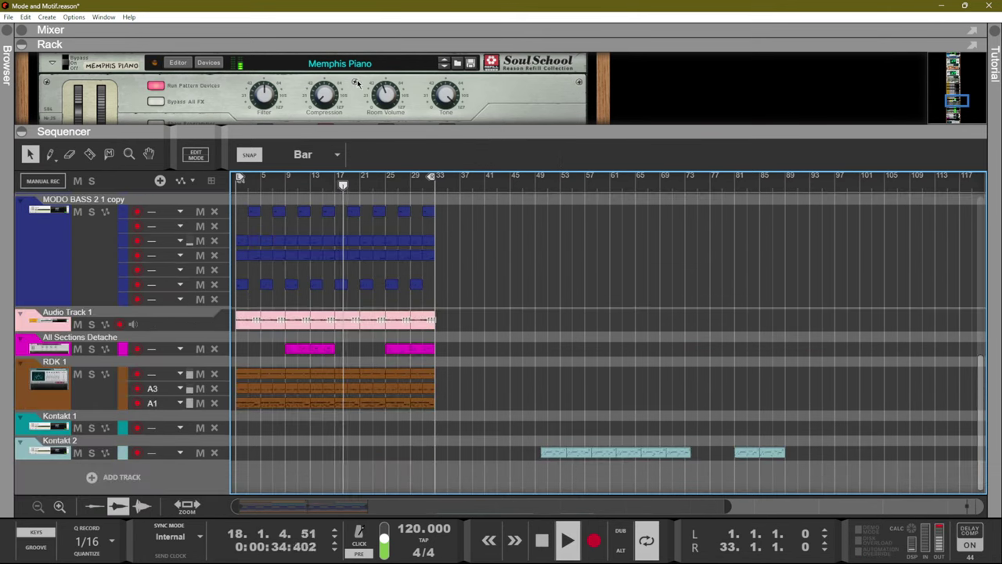
pyautogui.scroll(-2, 358, 78)
pyautogui.scroll(-4, 360, 86)
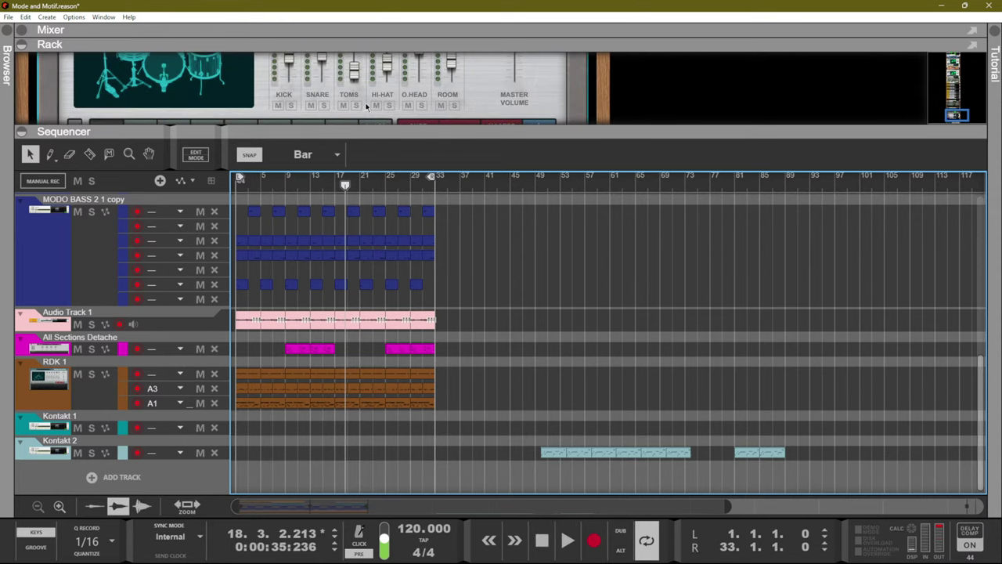
# Enlarge the rack area and add a Channel Dynamics effect to the RDK 1 drum kit device.
pyautogui.moveTo(373, 134); pyautogui.dragTo(363, 250)
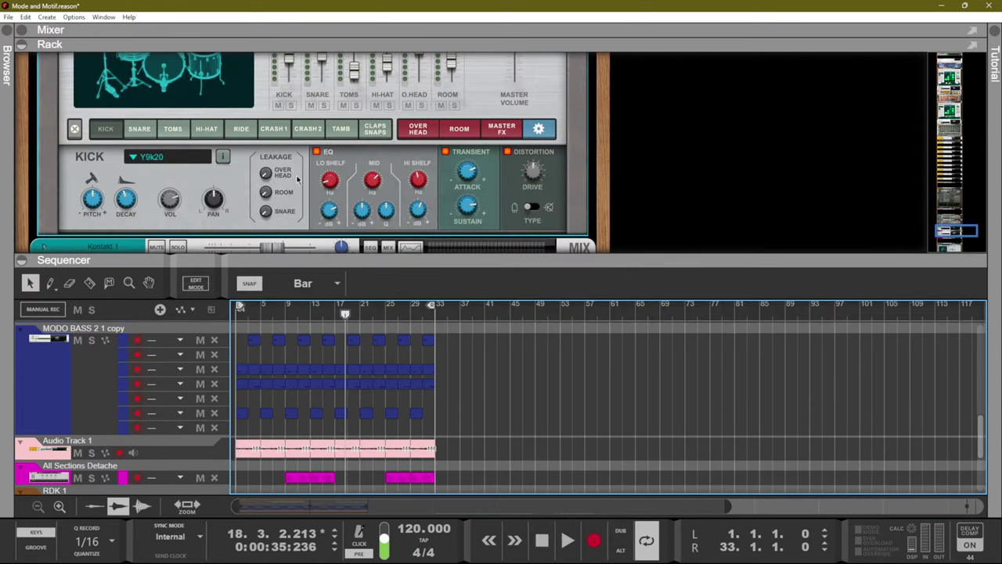
pyautogui.scroll(-3, 297, 180)
pyautogui.scroll(-3, 398, 389)
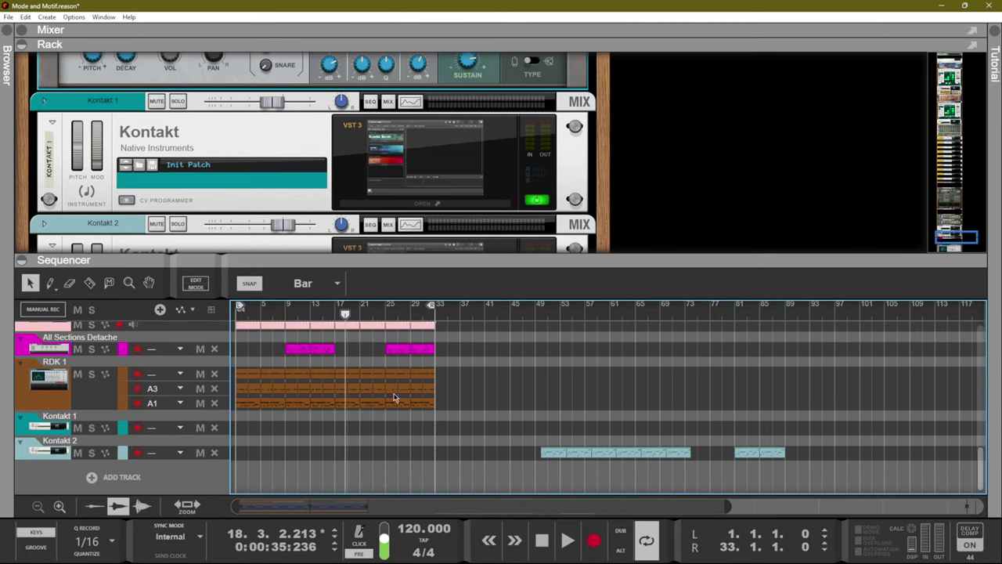
pyautogui.scroll(3, 394, 397)
pyautogui.scroll(4, 288, 163)
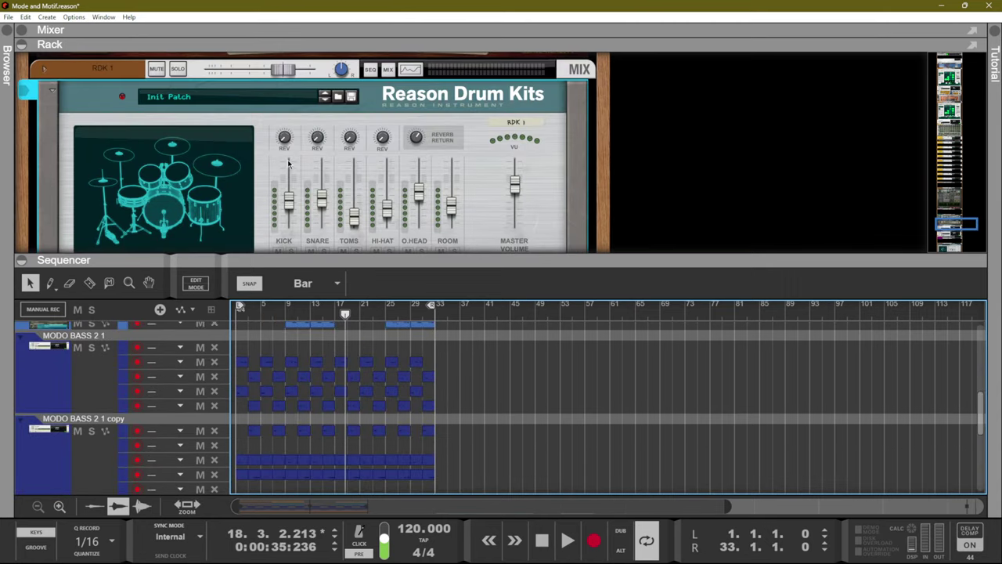
pyautogui.rightClick(382, 108)
pyautogui.moveTo(439, 237)
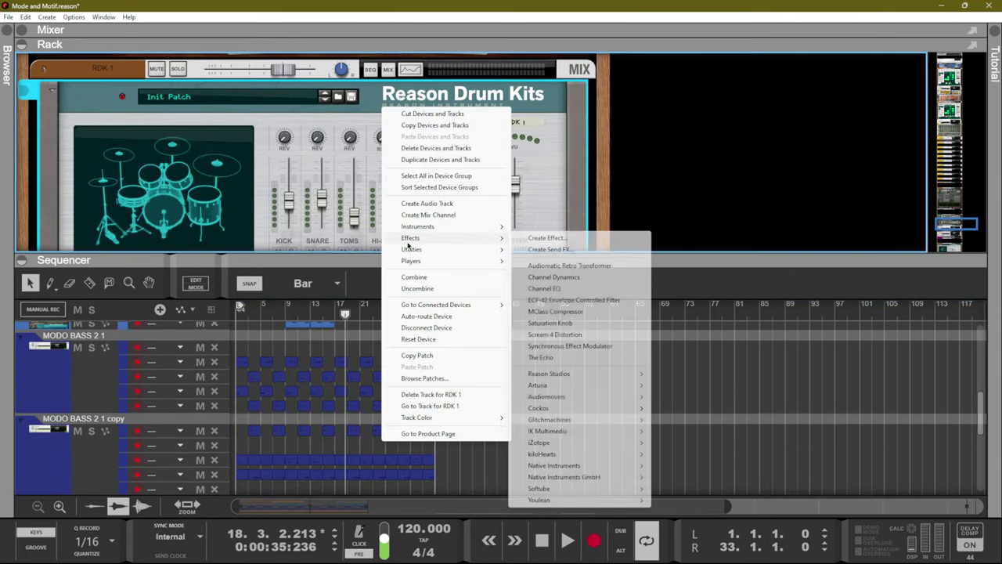
pyautogui.click(557, 277)
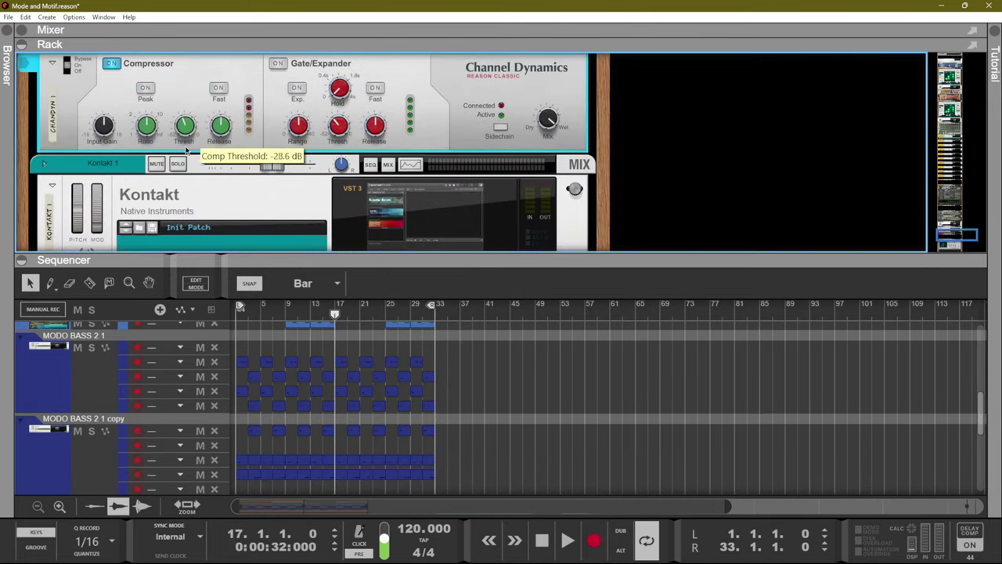
# Play the track from bar 1 and view the tambourine settings of RDK 1 alongside its Channel Dynamics.
pyautogui.press('Home')
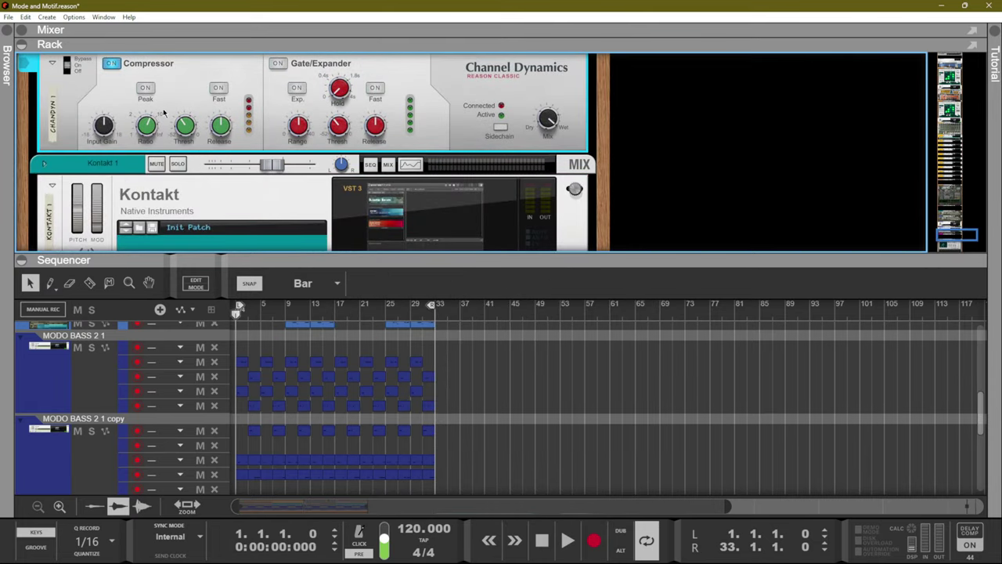
pyautogui.press('space')
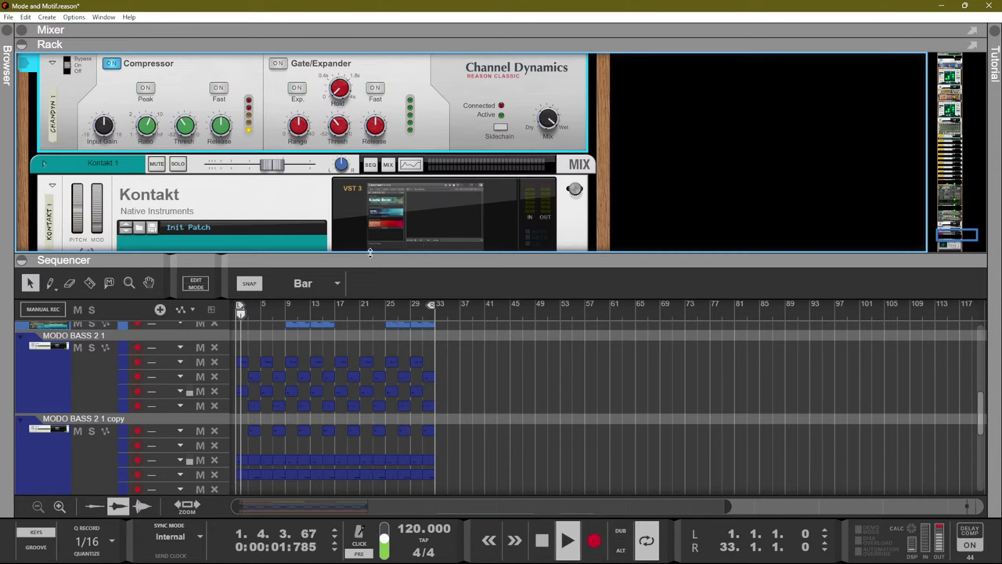
pyautogui.scroll(3, 270, 154)
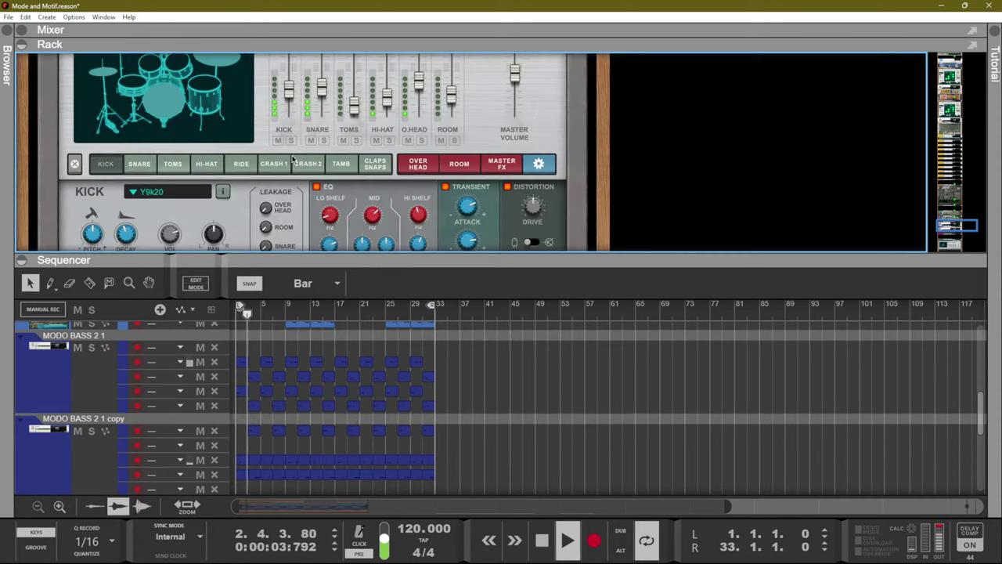
pyautogui.click(340, 163)
pyautogui.scroll(-2, 156, 165)
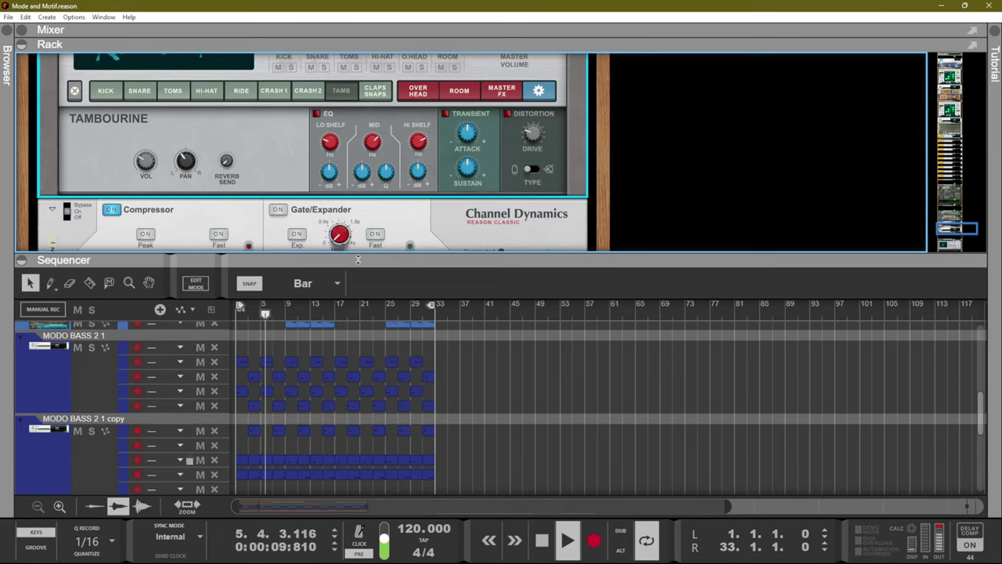
# Enlarge the rack briefly, expand the sequencer to fill the workspace, and stop playback with the playhead at bar 1.
pyautogui.moveTo(358, 254); pyautogui.dragTo(357, 349)
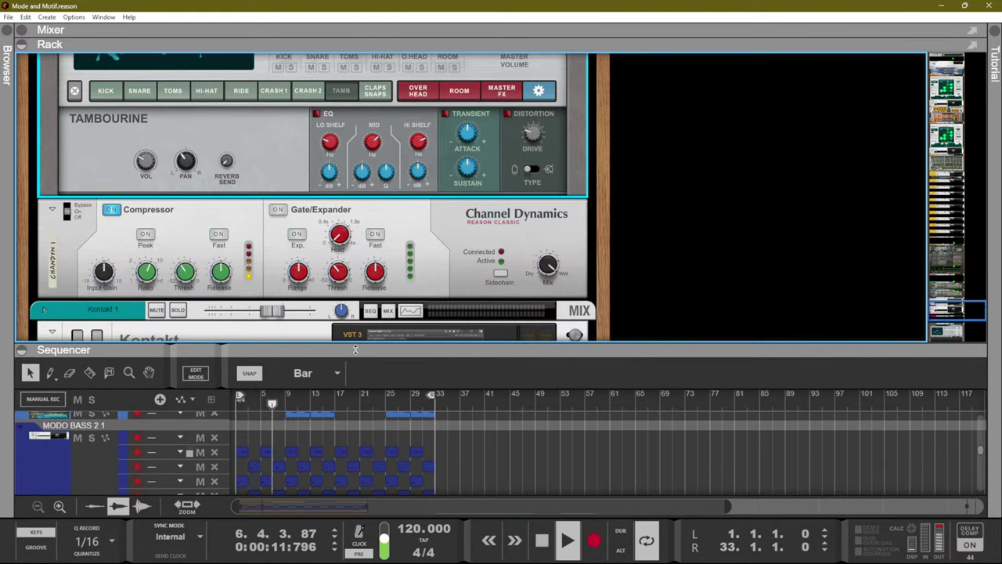
pyautogui.doubleClick(418, 348)
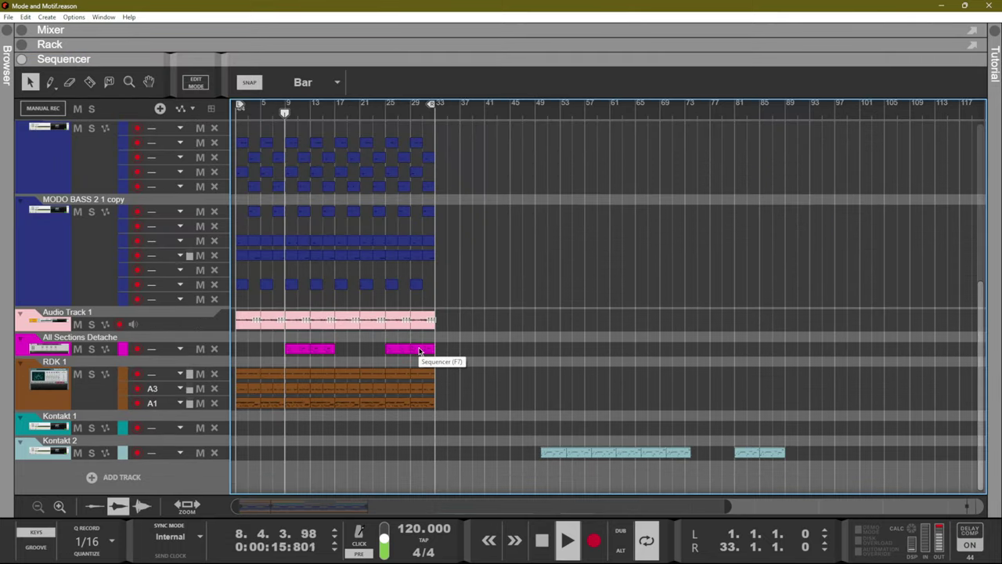
pyautogui.press('space')
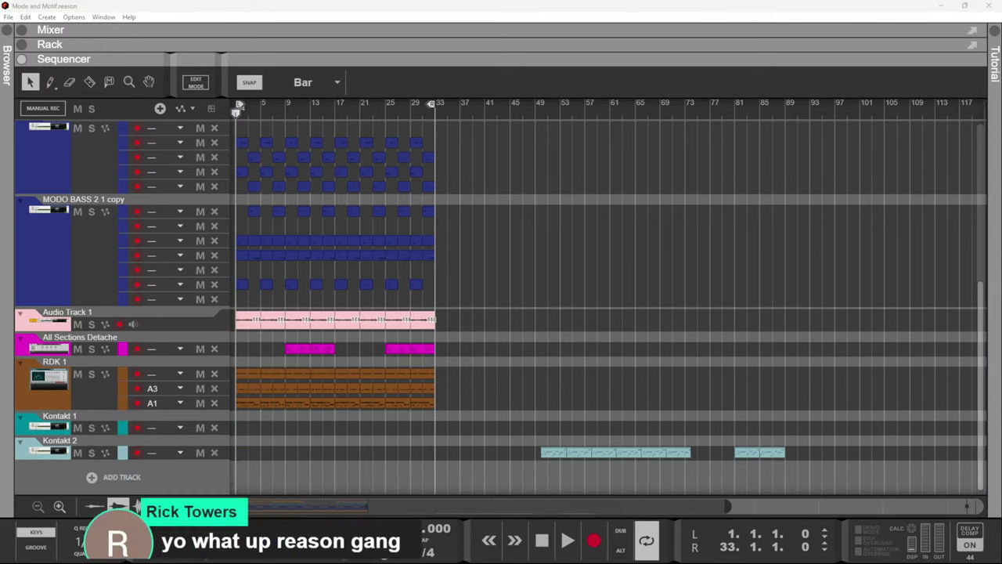
# Play the arrangement from bar 1 and again from bar 21, reviewing the section after the Memphis Piano clips.
pyautogui.click(576, 179)
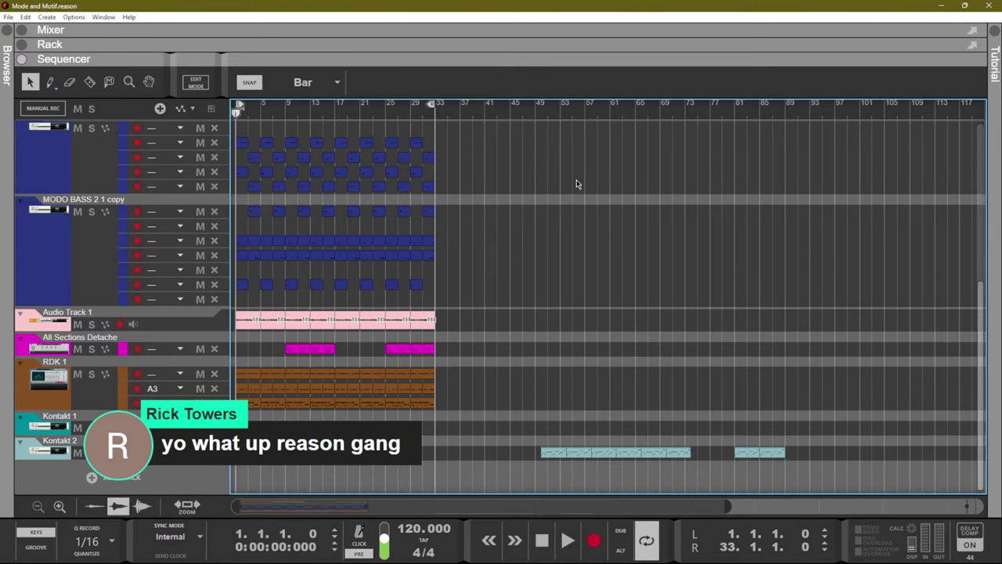
pyautogui.press('space')
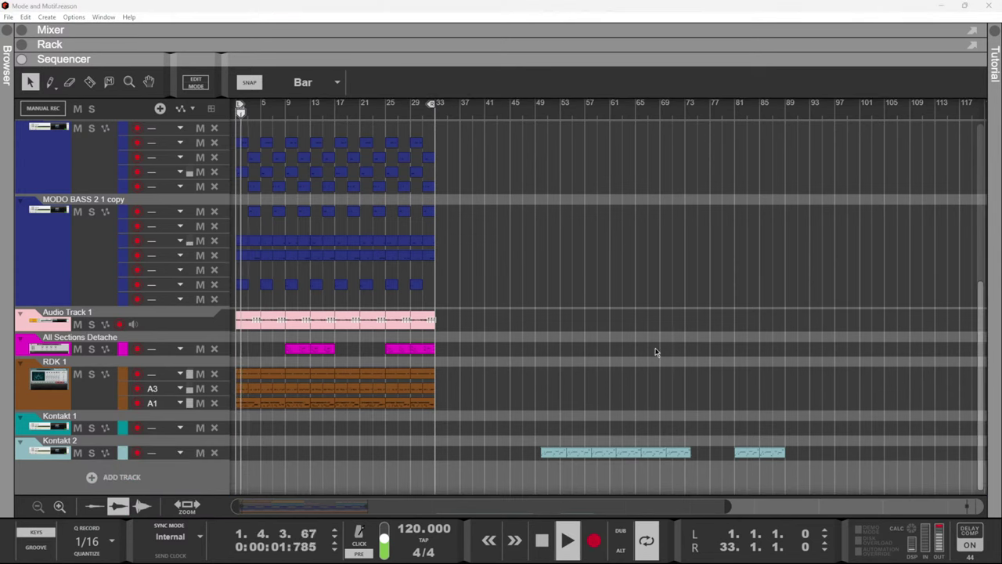
pyautogui.scroll(5, 343, 202)
pyautogui.click(362, 105)
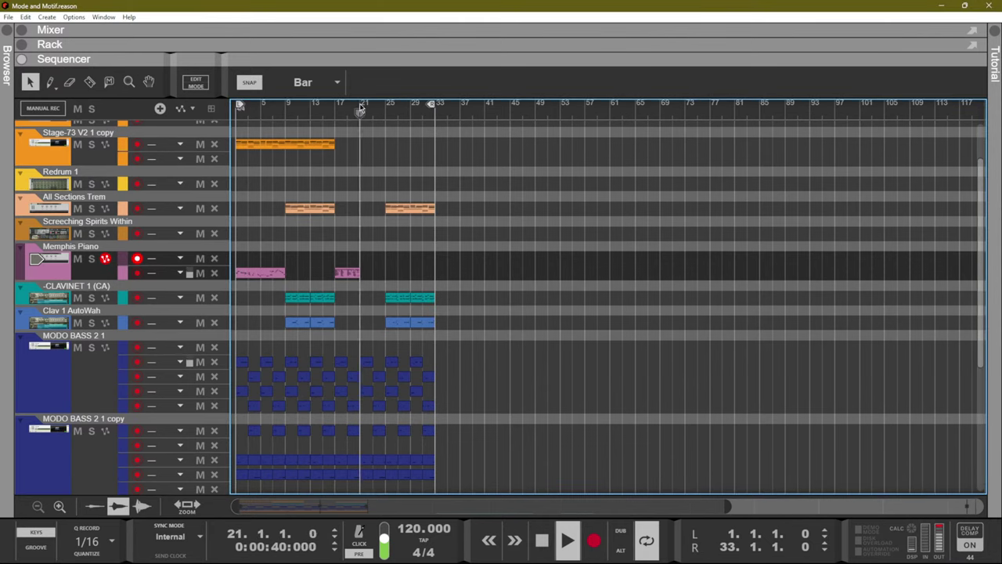
pyautogui.press('space')
pyautogui.press('Home')
# Try to record a Memphis Piano phrase starting at bar 21, and undo the take.
pyautogui.click(360, 106)
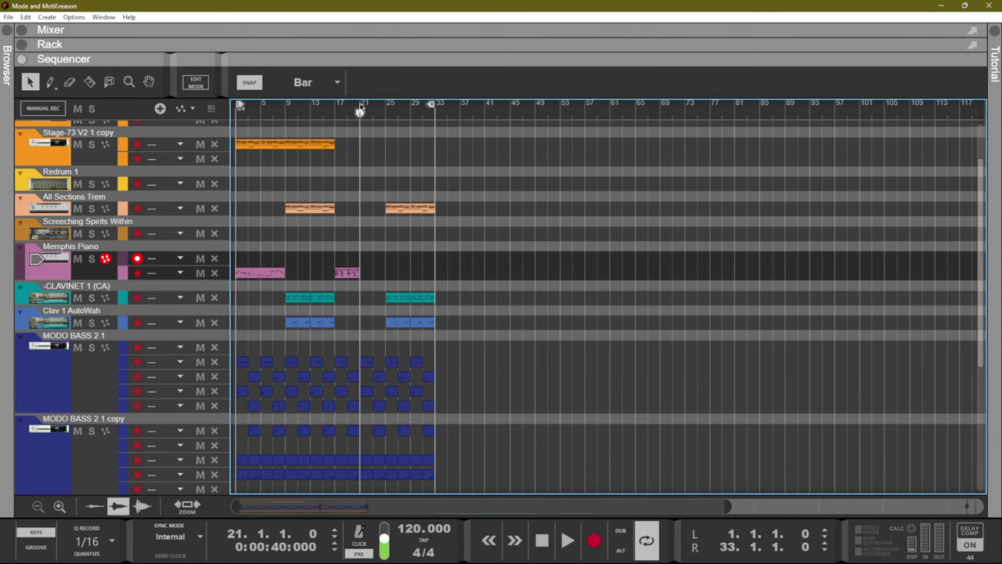
pyautogui.hotkey('ctrl', 'Return')
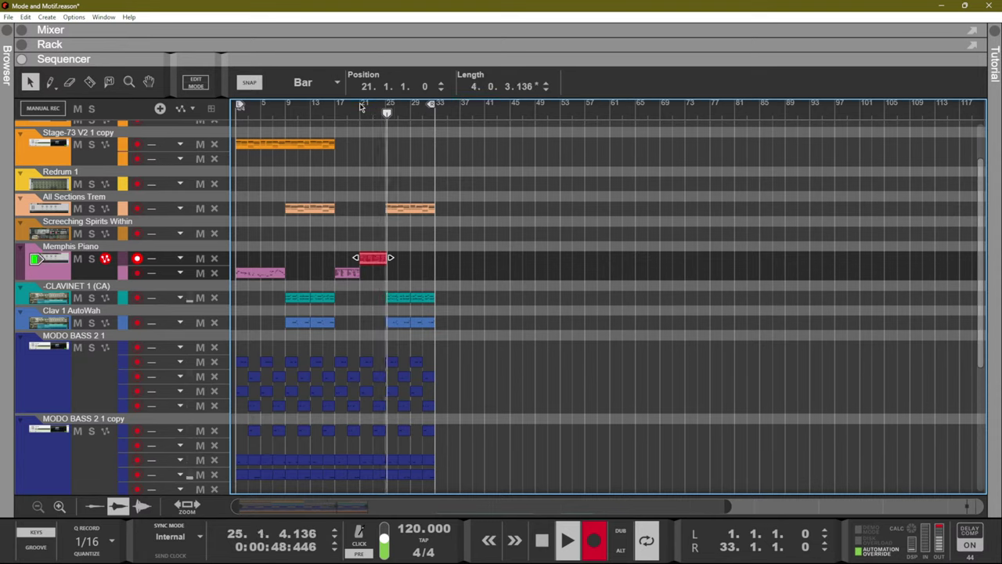
pyautogui.press('space')
pyautogui.press('space')
pyautogui.hotkey('ctrl', 'z')
# Record a new Memphis Piano phrase from bar 21 to just past bar 23.
pyautogui.click(359, 111)
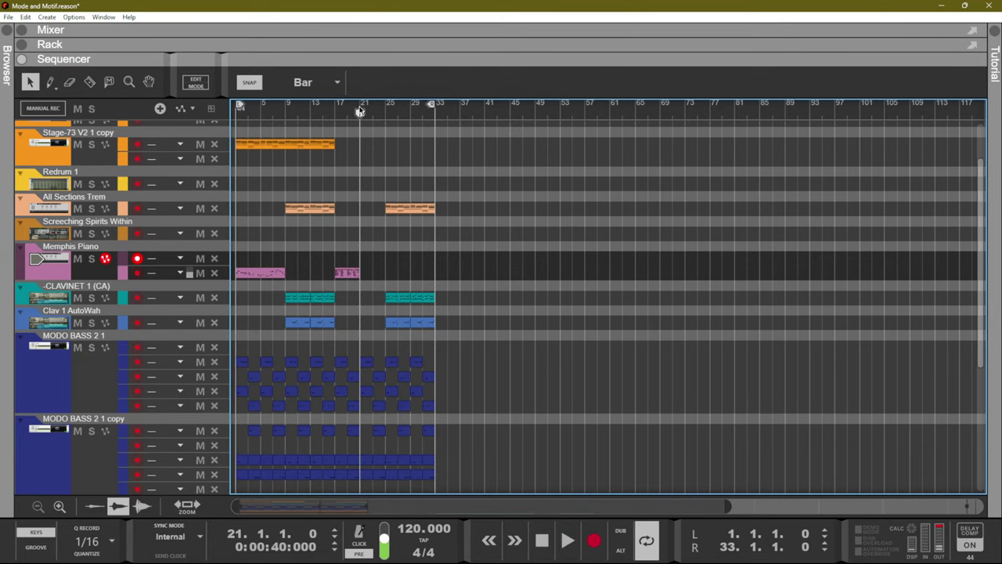
pyautogui.hotkey('ctrl', 'Return')
pyautogui.press('space')
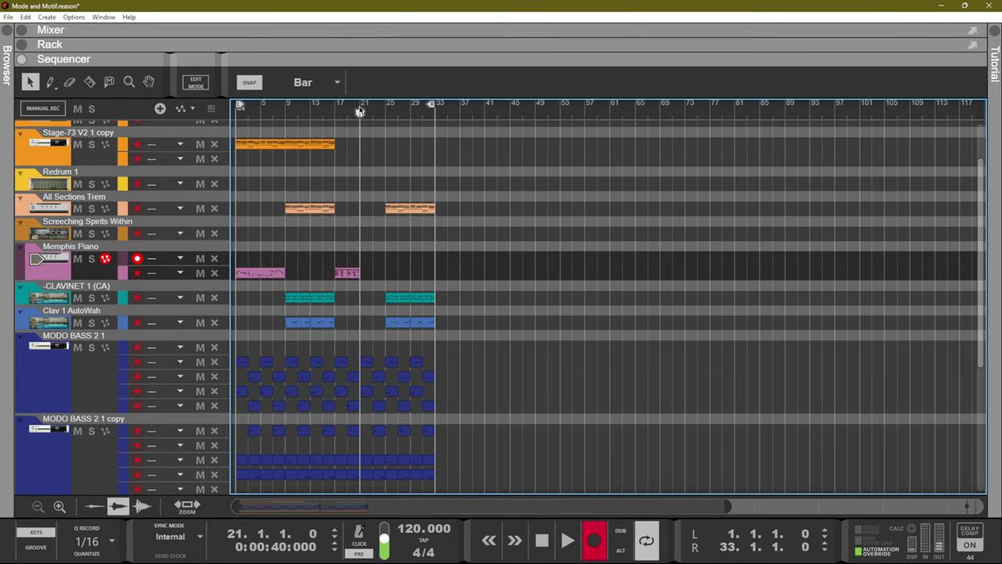
pyautogui.press('space')
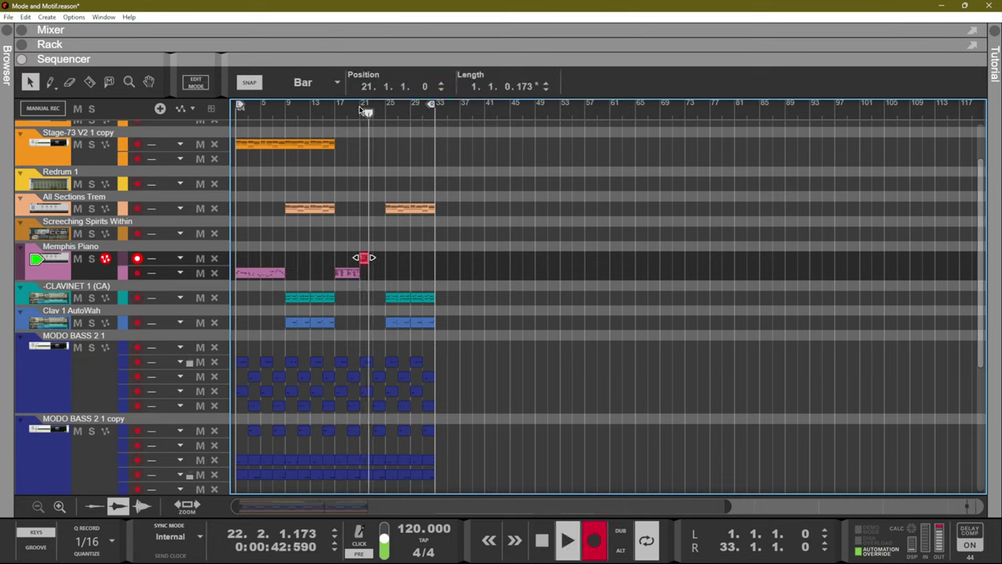
pyautogui.press('space')
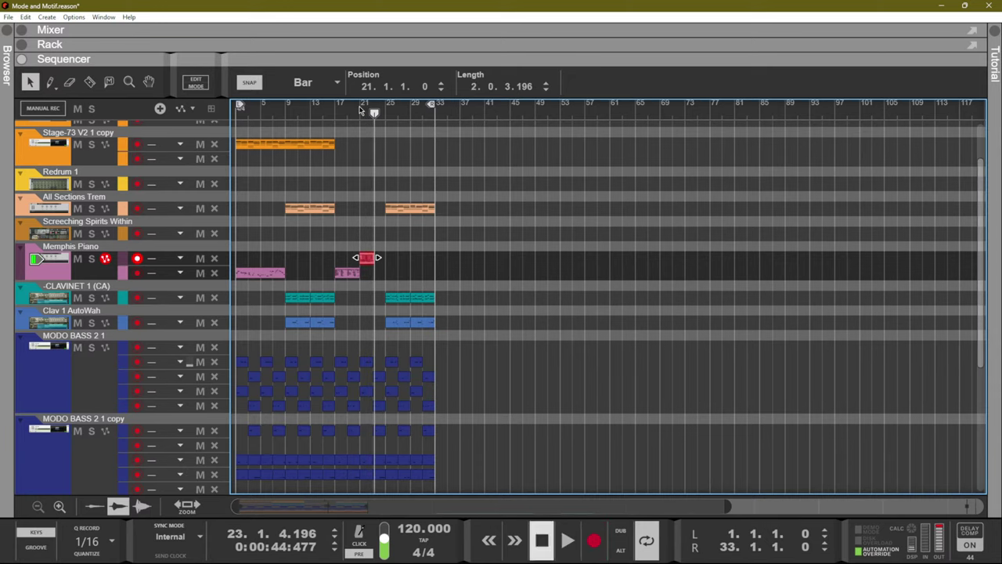
# Continue recording the Memphis Piano phrase from bar 23, and set the playhead to bar 17.
pyautogui.click(374, 115)
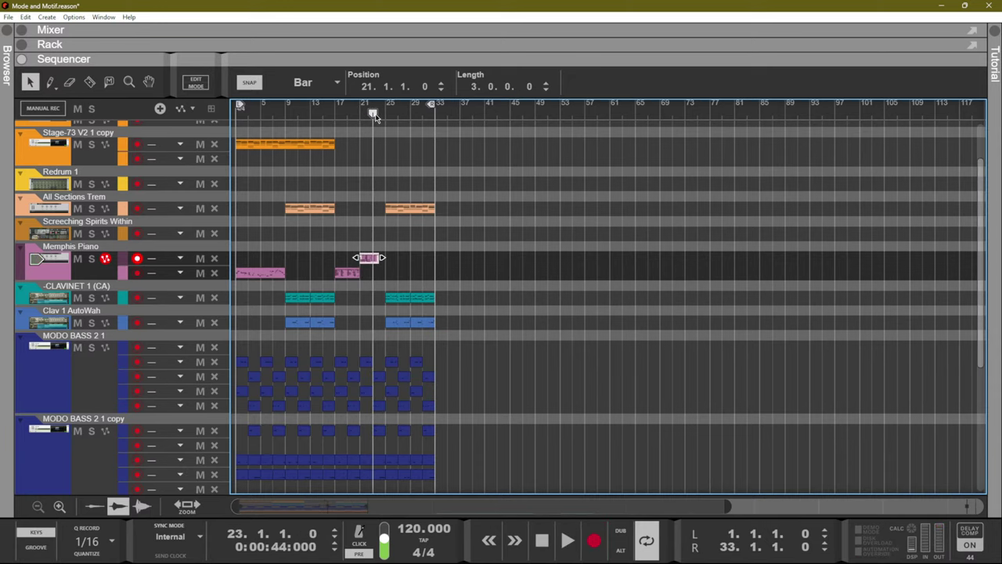
pyautogui.hotkey('ctrl', 'Return')
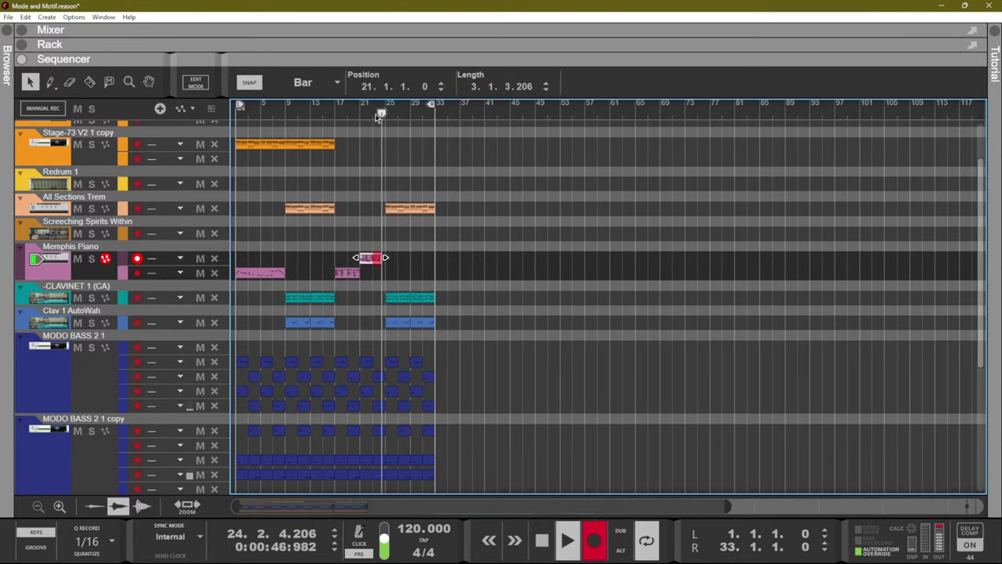
pyautogui.press('space')
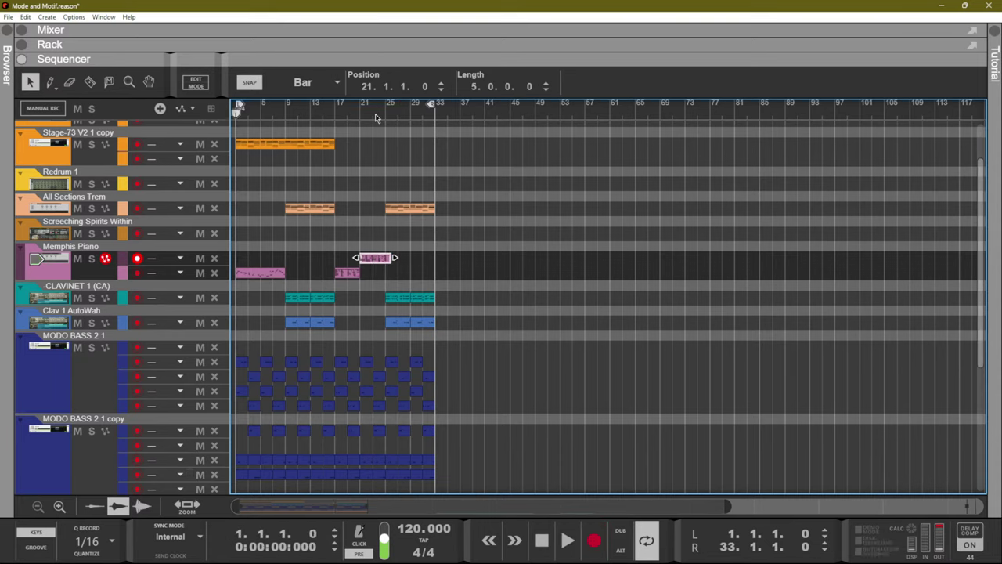
pyautogui.moveTo(353, 111); pyautogui.dragTo(336, 113)
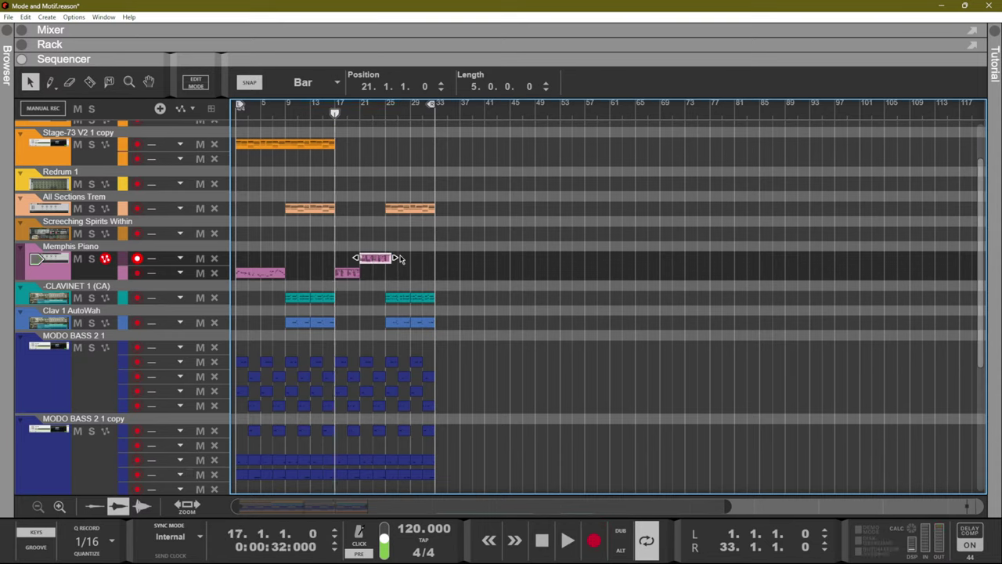
# Trim the Memphis Piano clip at bar 21 to four bars, audition Kontakt 2, and record-enable Kontakt 1.
pyautogui.scroll(3, 201, 238)
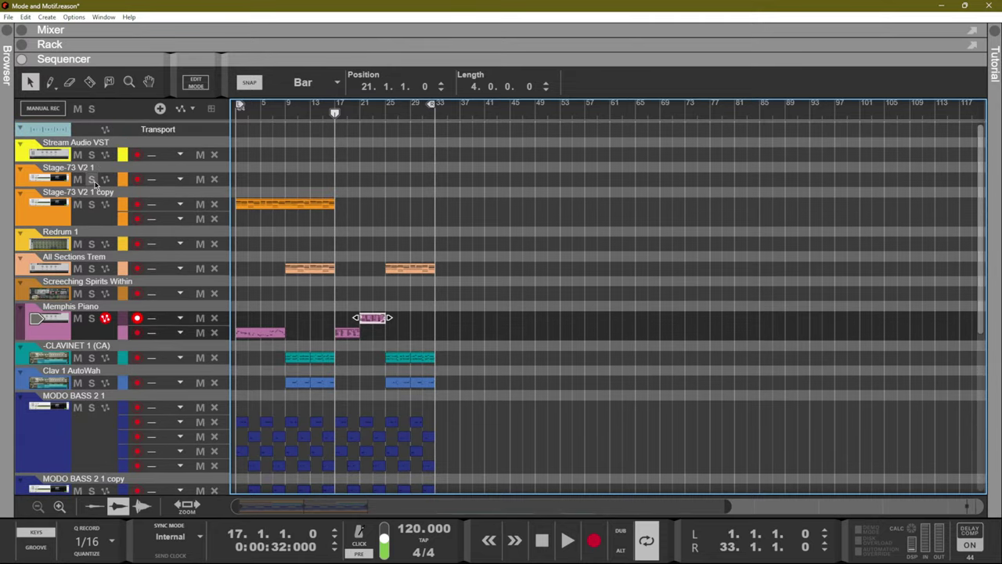
pyautogui.scroll(-14, 117, 274)
pyautogui.click(139, 456)
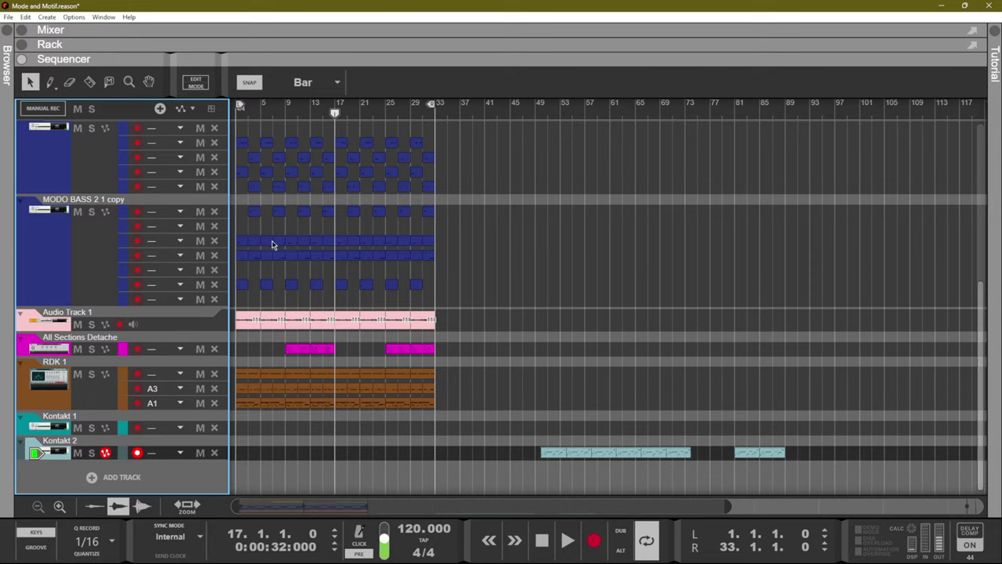
pyautogui.click(141, 436)
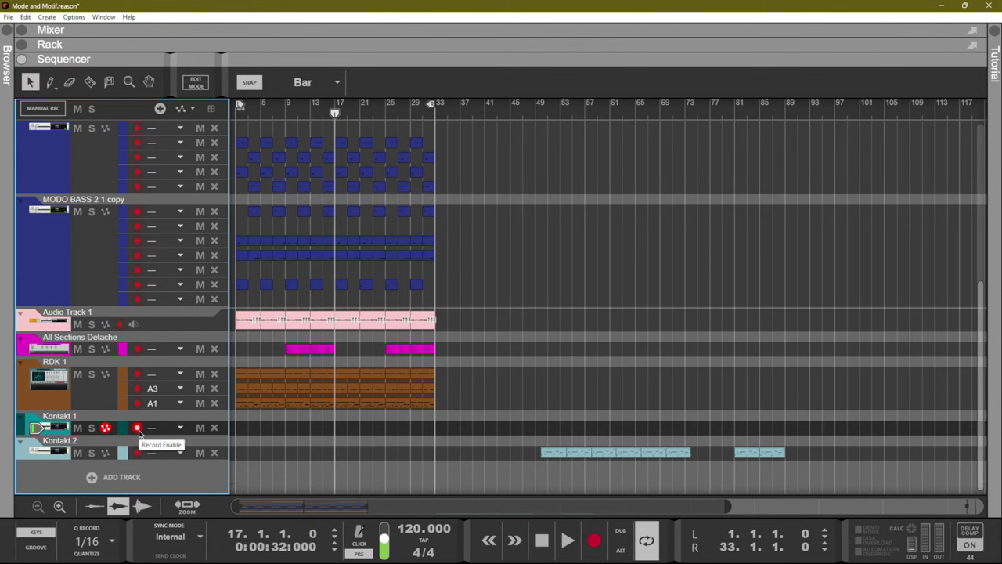
# Lower the Kontakt 1 mixer fader to -12.52 dB, enable its FX1 send at -7.85 dB, and return to the sequencer.
pyautogui.press('F5')
pyautogui.moveTo(750, 361); pyautogui.dragTo(749, 372)
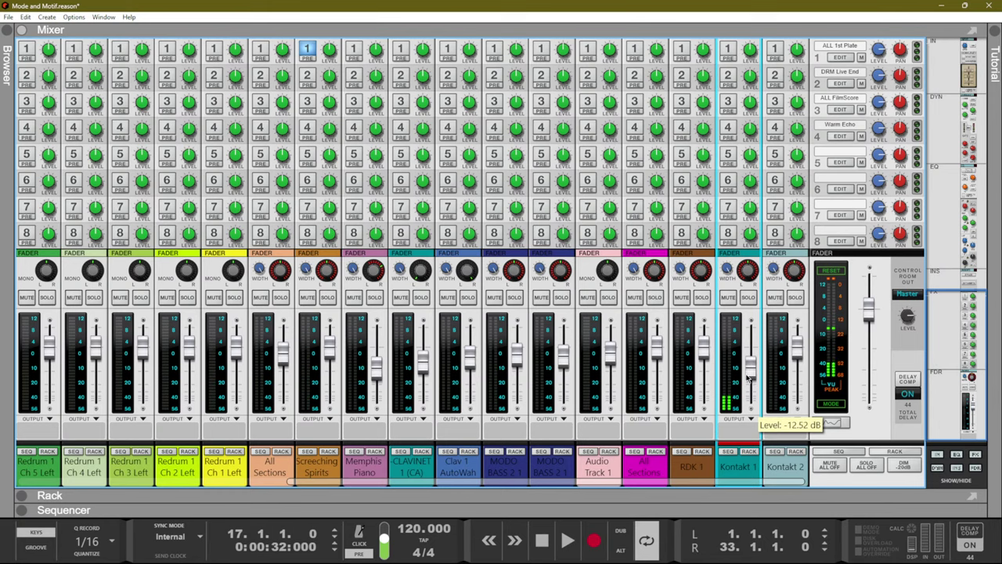
pyautogui.scroll(3, 736, 207)
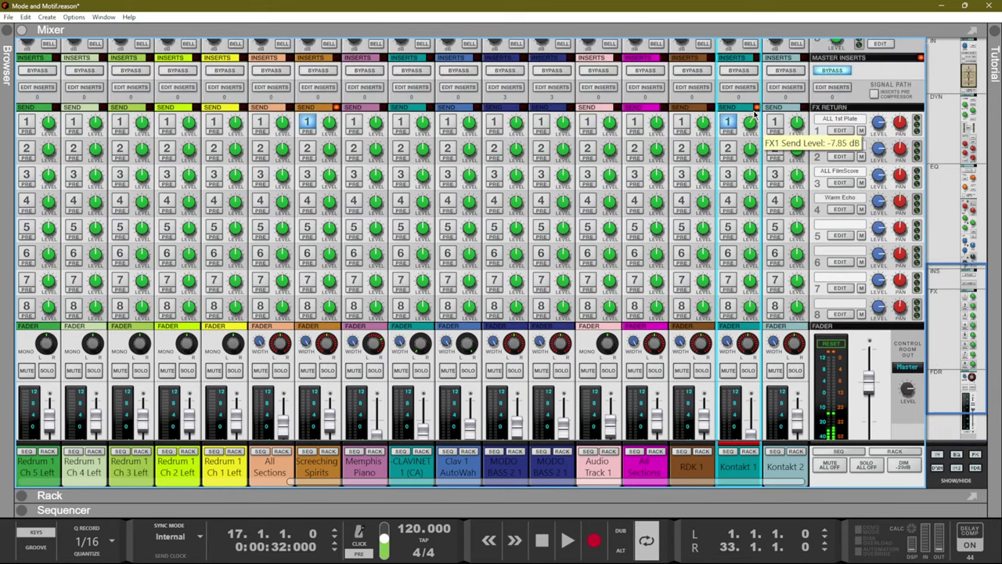
pyautogui.press('F7')
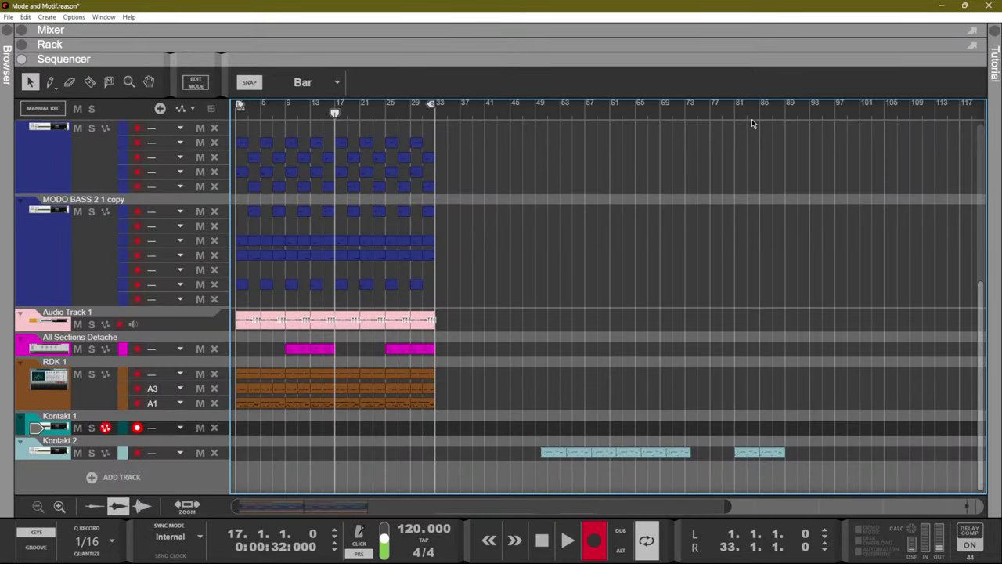
# Try to record a 12-bar Kontakt 1 part from bar 1, and delete the recorded clip.
pyautogui.press('space')
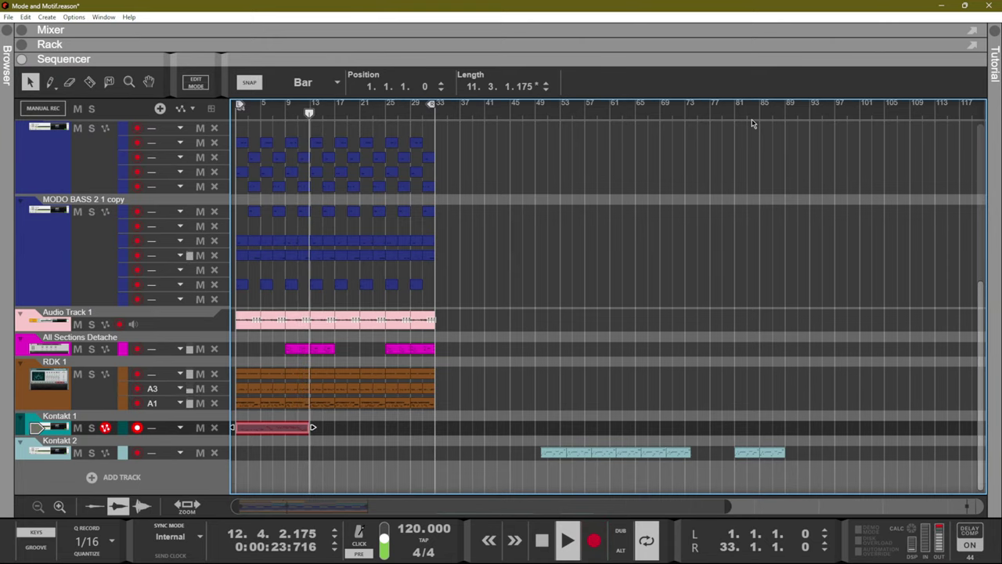
pyautogui.hotkey('ctrl', 'Return')
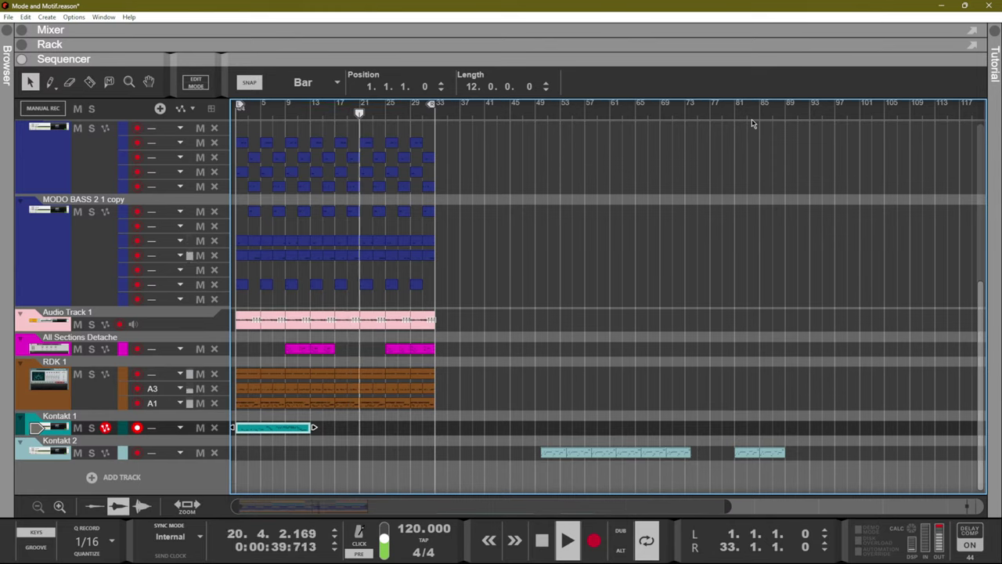
pyautogui.press('Delete')
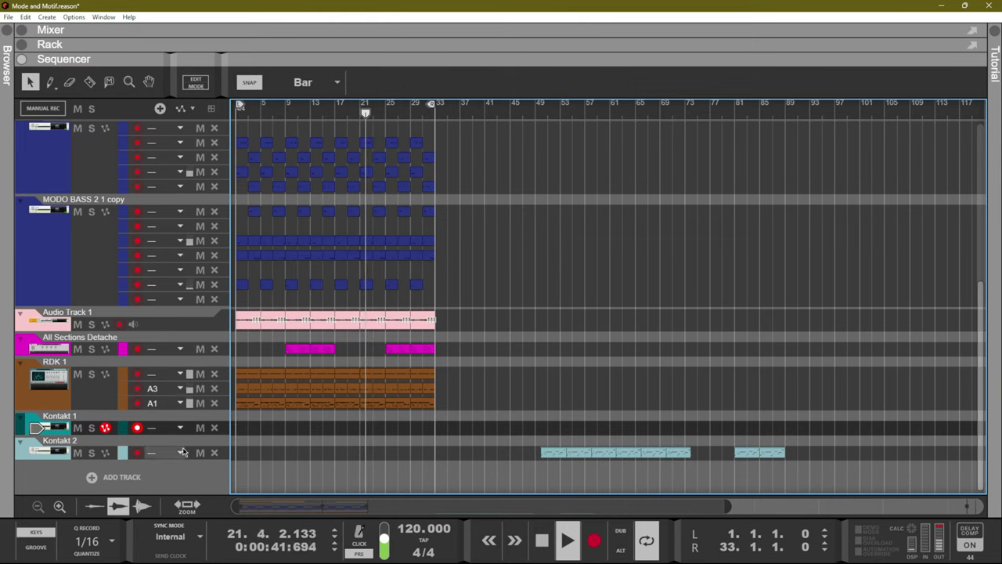
# Record-enable Kontakt 2 and play from bar 17 to try its sound against the arrangement.
pyautogui.click(137, 454)
pyautogui.click(337, 115)
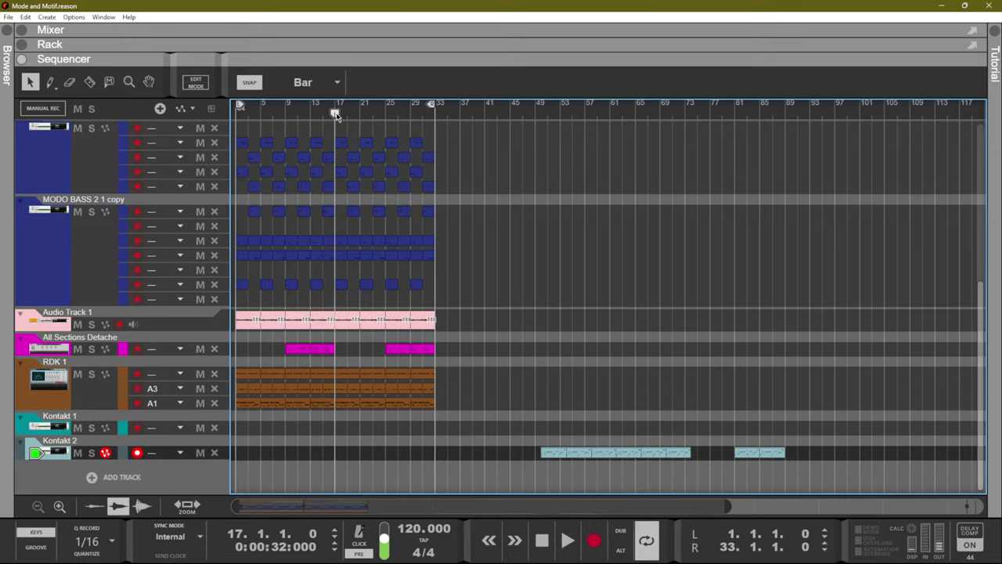
pyautogui.press('space')
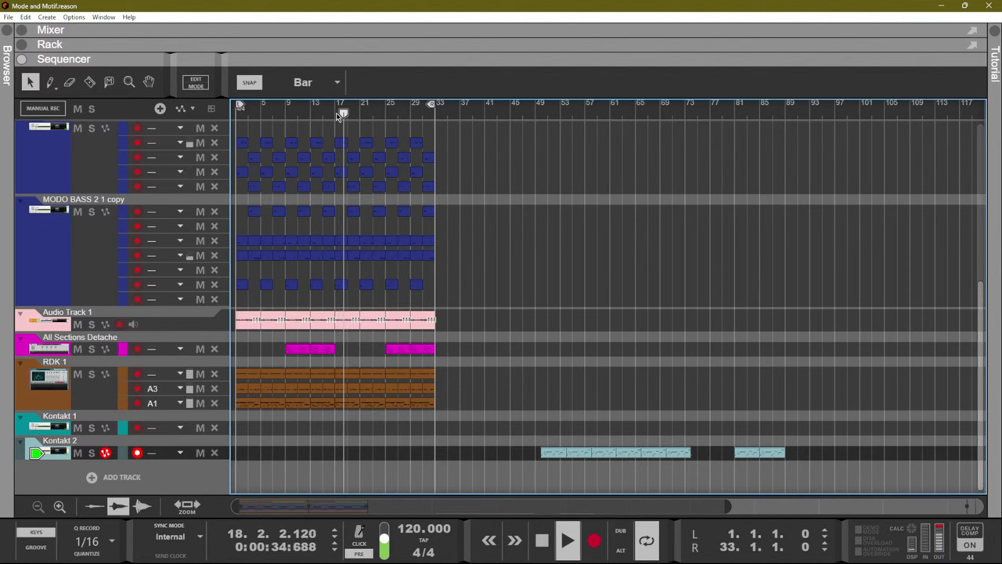
pyautogui.press('space')
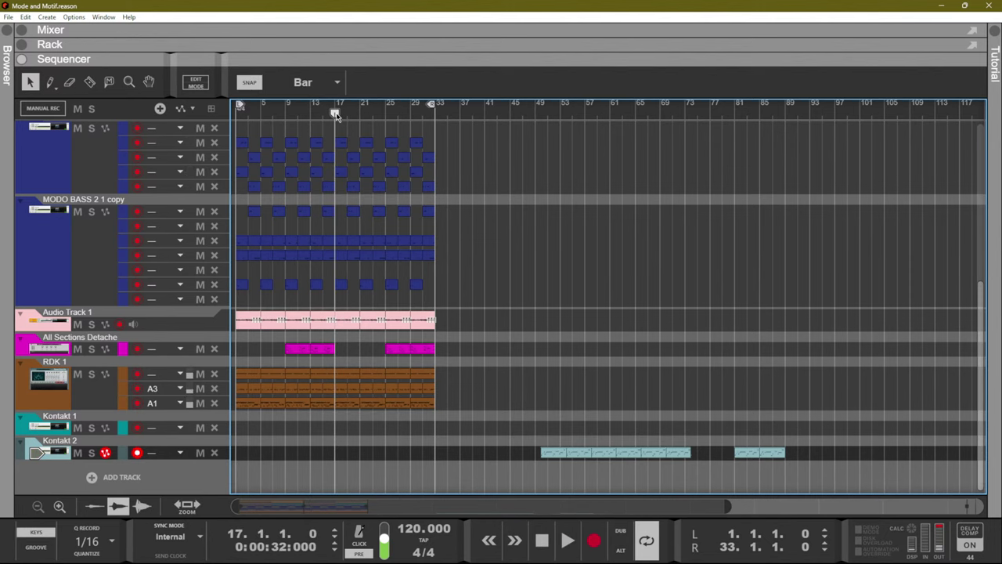
# Delete the clips of both MODO BASS tracks between bars 17 and 25.
pyautogui.scroll(5, 468, 203)
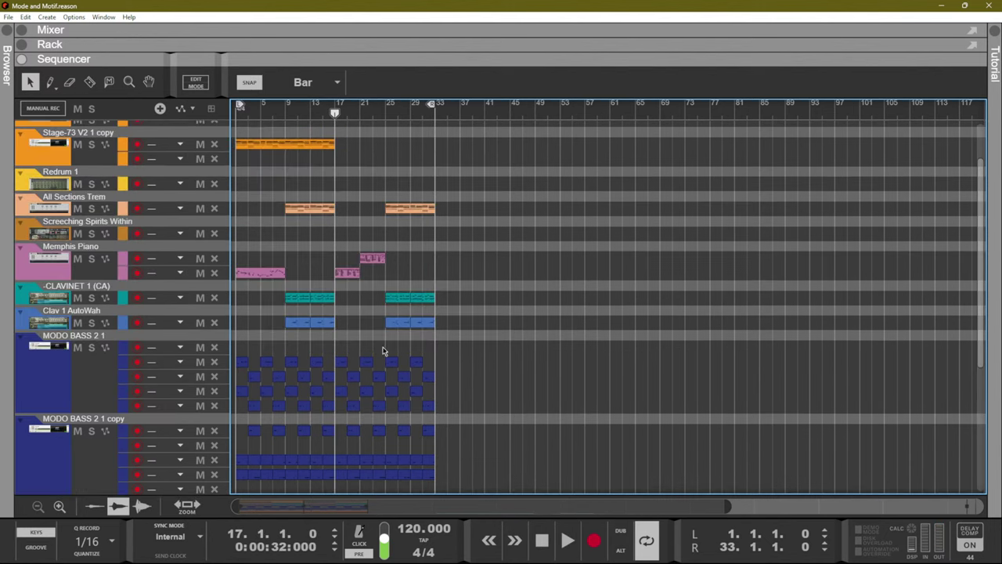
pyautogui.moveTo(383, 351); pyautogui.dragTo(339, 408)
pyautogui.press('Delete')
pyautogui.scroll(-3, 357, 362)
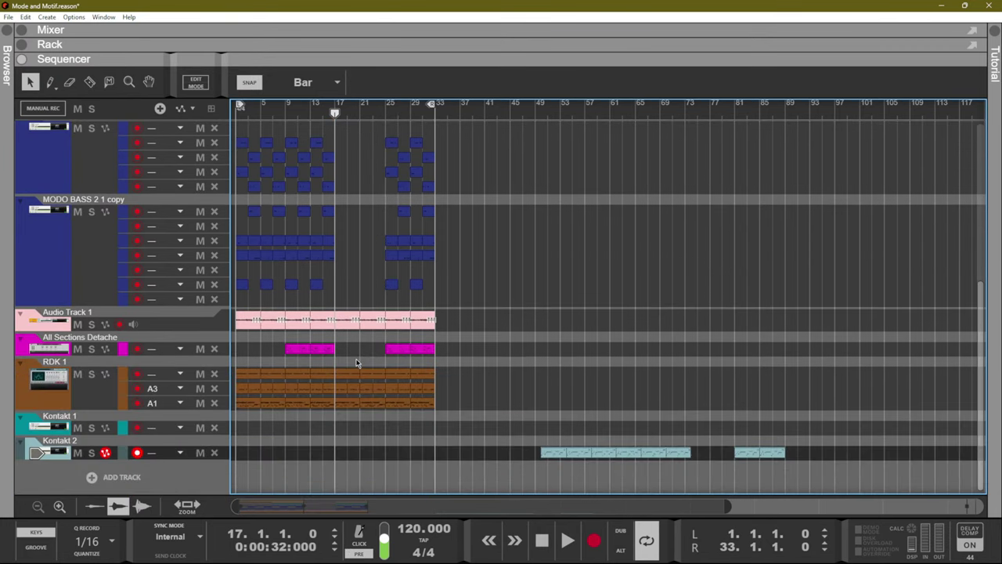
# Move the D1 notes in RDK 1's A1 clip at bar 17 down to C#1, and return to the arrangement.
pyautogui.press('space')
pyautogui.doubleClick(342, 405)
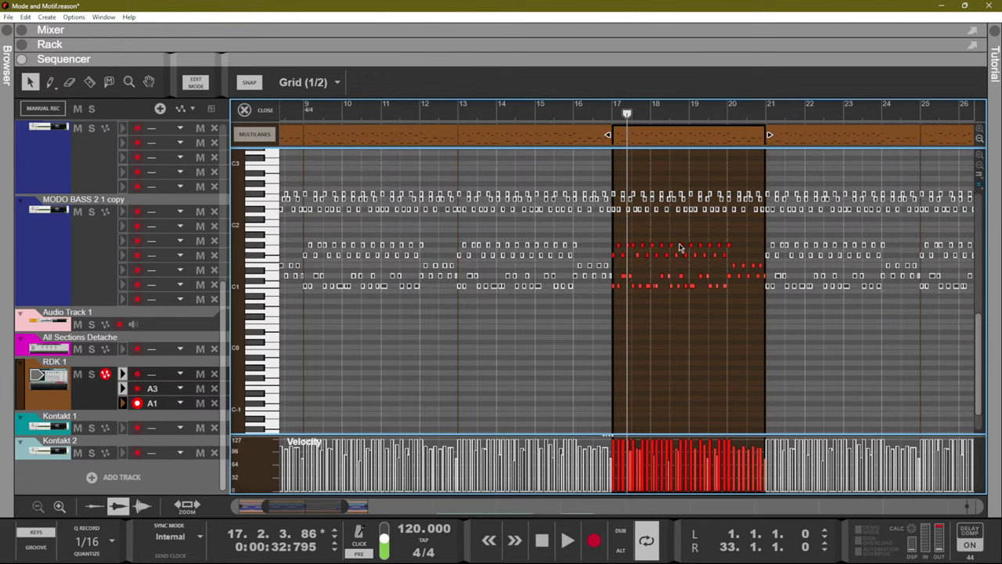
pyautogui.click(613, 276)
pyautogui.moveTo(615, 277); pyautogui.dragTo(615, 280)
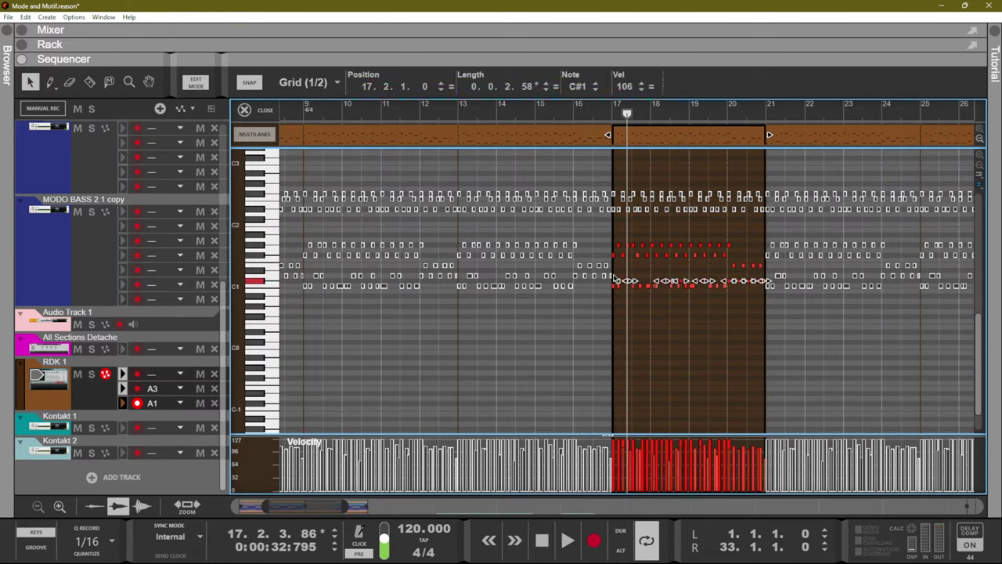
pyautogui.press('space')
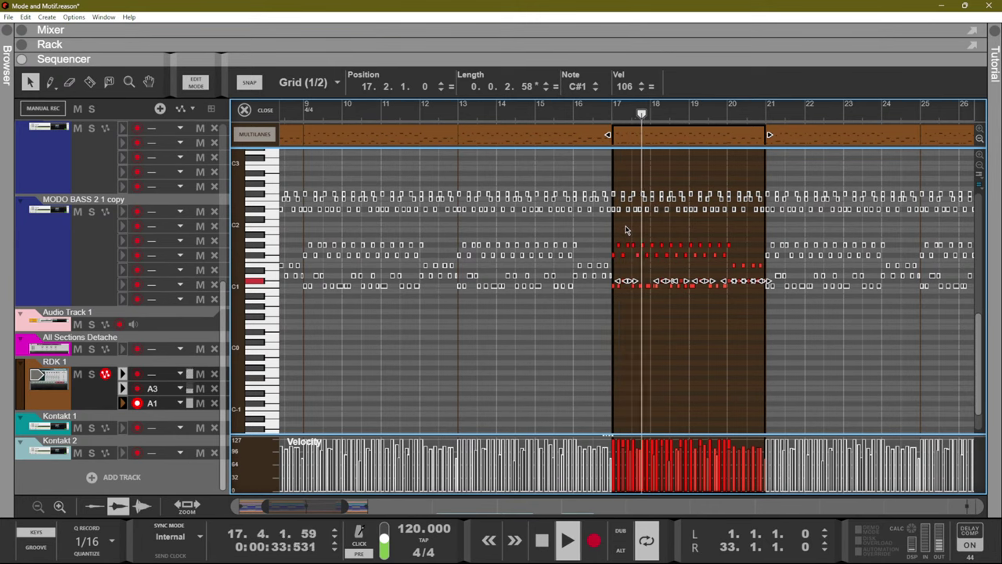
pyautogui.hotkey('ctrl', 'e')
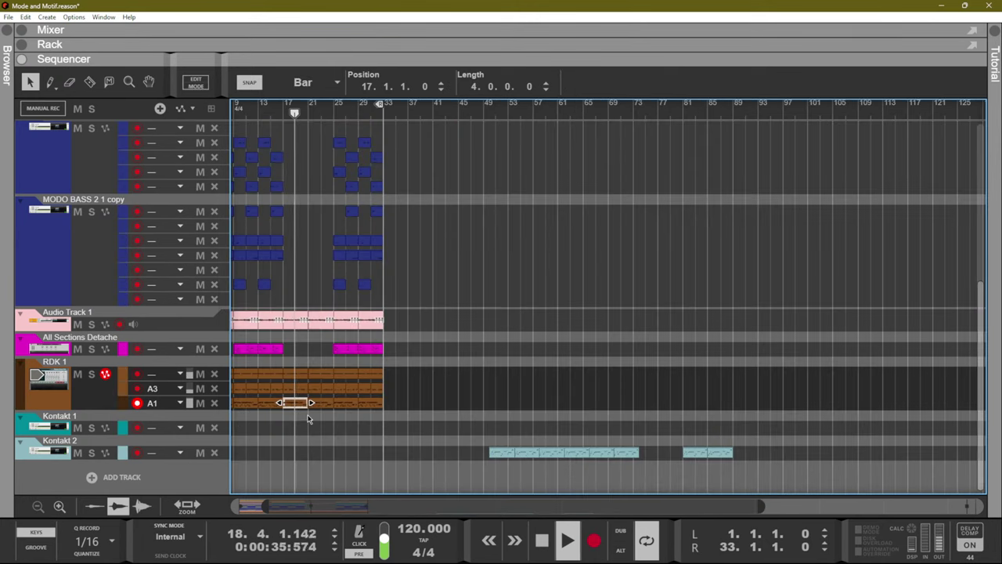
pyautogui.moveTo(310, 403)
pyautogui.mouseDown()
pyautogui.moveTo(287, 402)
pyautogui.moveTo(328, 402)
pyautogui.mouseUp()
pyautogui.click(277, 431)
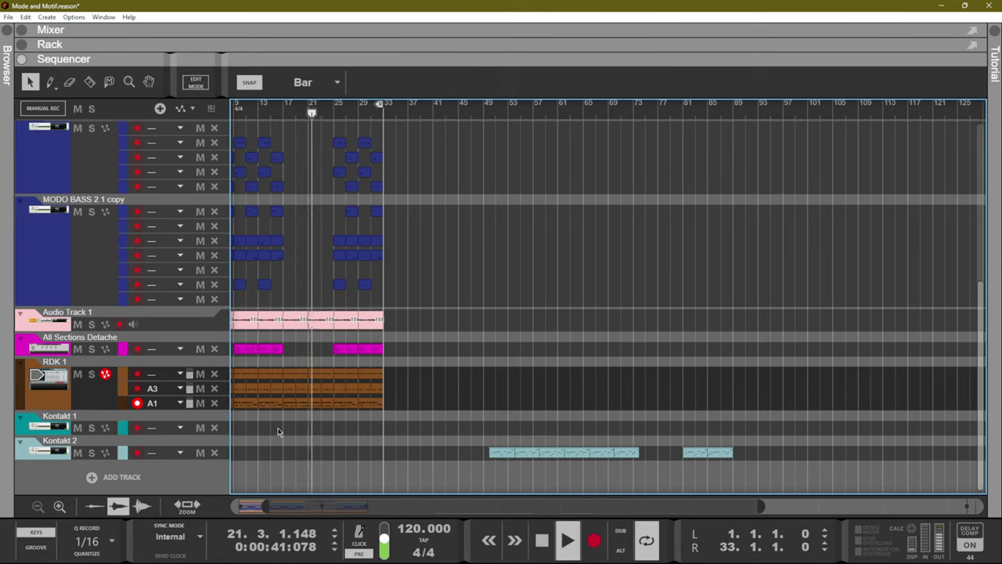
# Record-enable the Kontakt 2 track again and start playback from bar 17 to play along with the bass-free section.
pyautogui.click(139, 452)
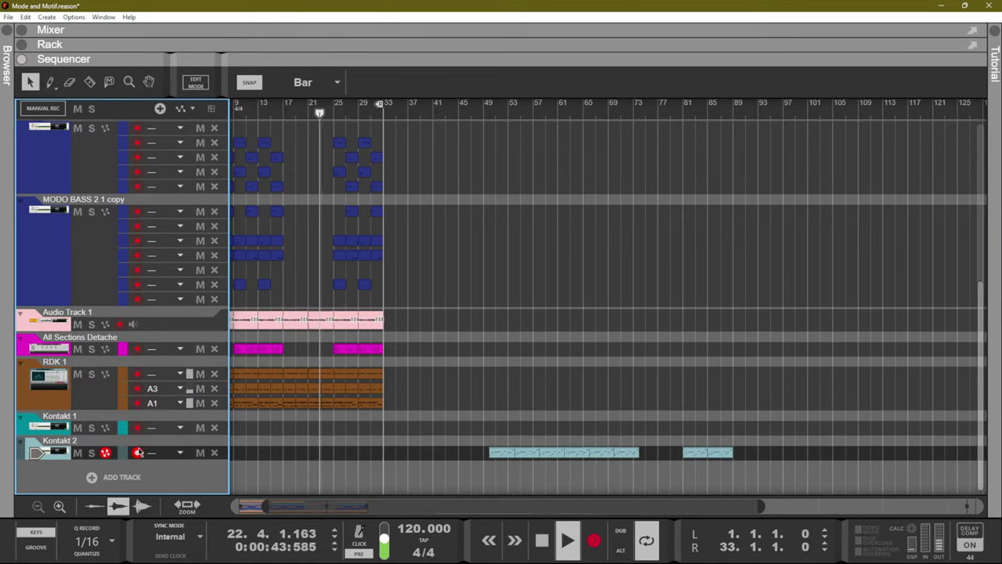
pyautogui.press('space')
pyautogui.click(284, 113)
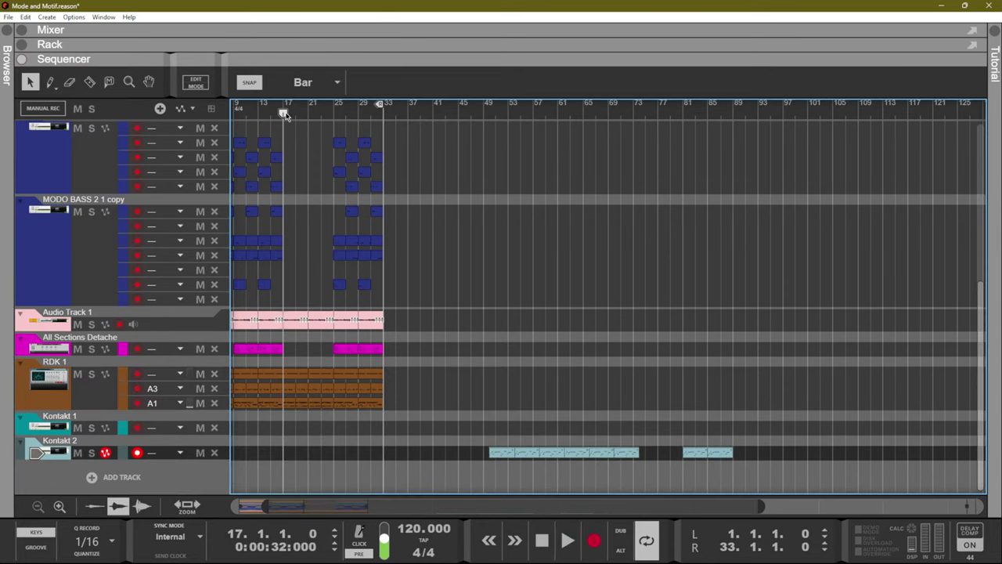
pyautogui.press('space')
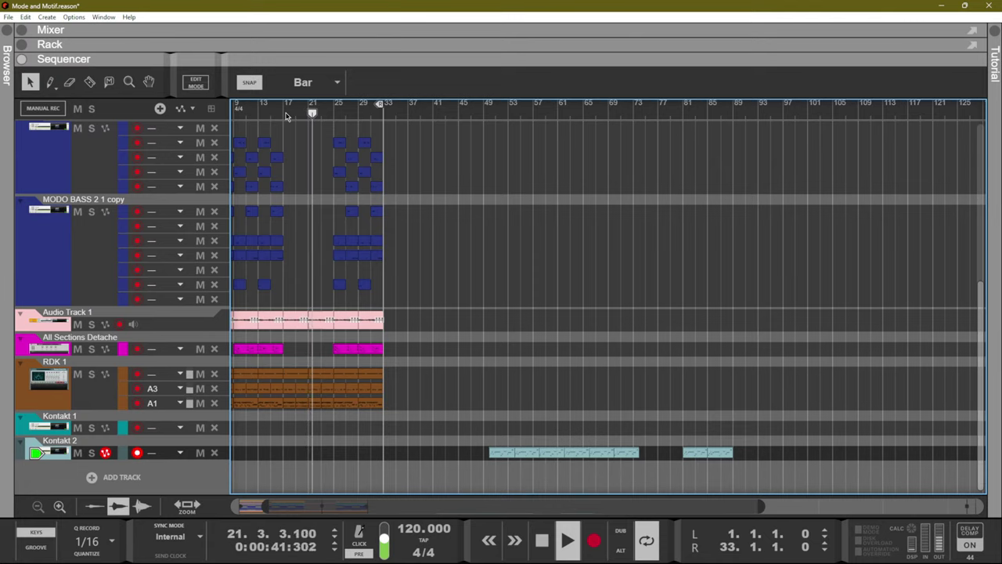
pyautogui.press('space')
pyautogui.click(285, 114)
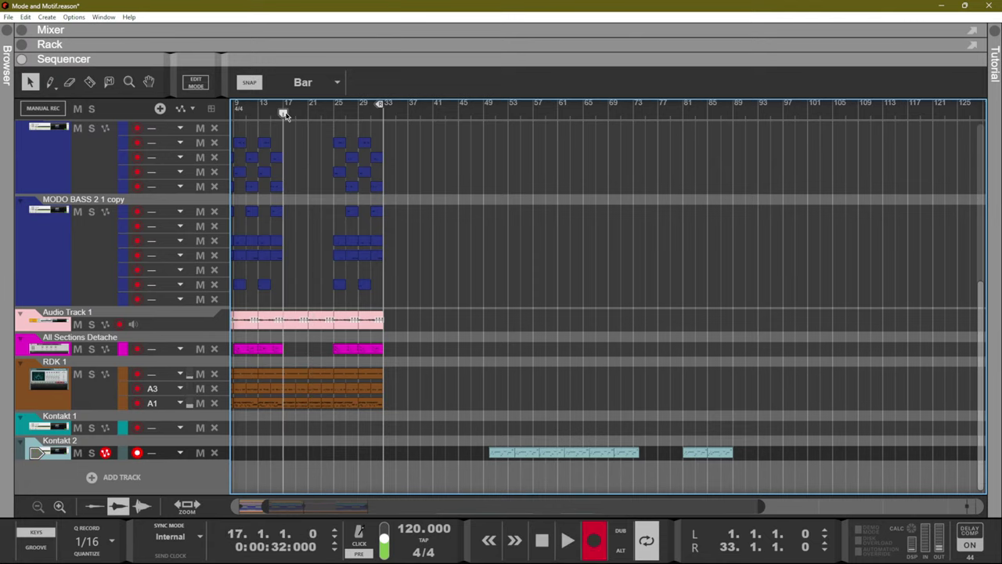
pyautogui.press('space')
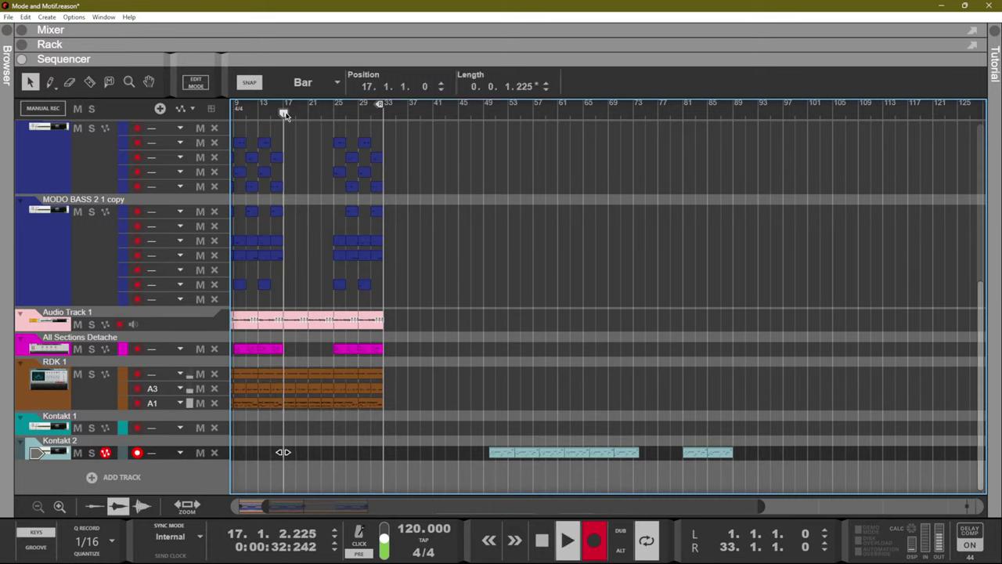
pyautogui.press('space')
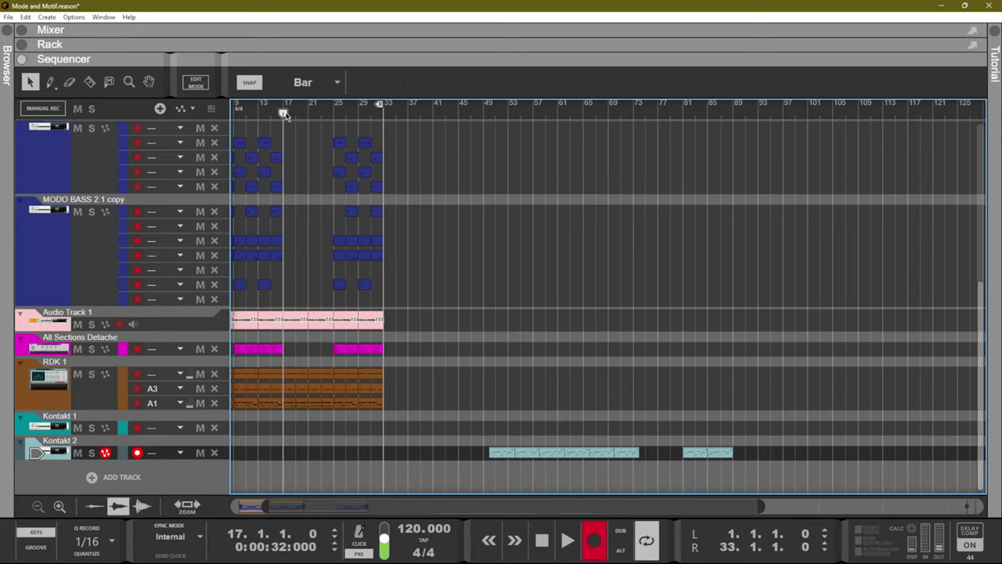
pyautogui.press('space')
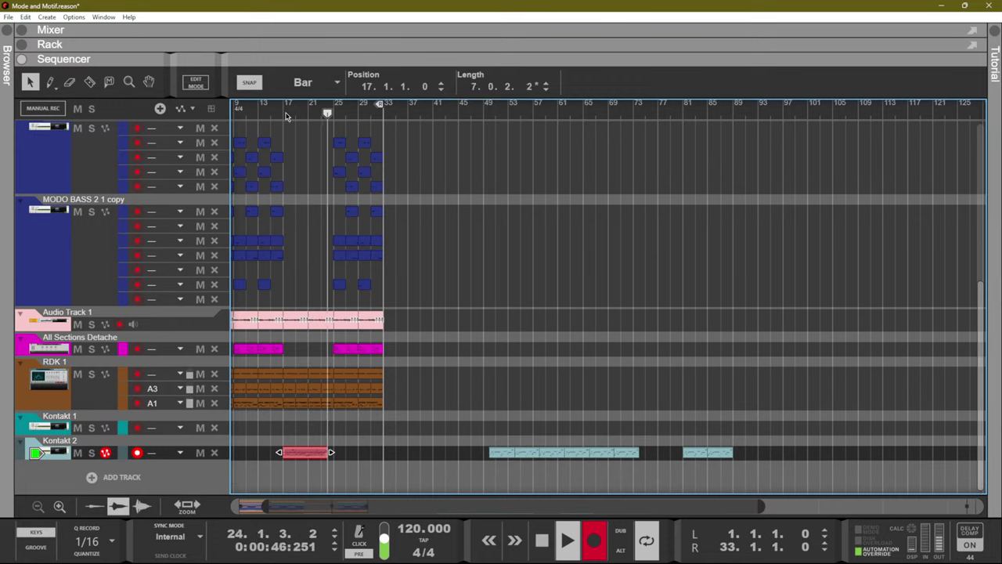
pyautogui.press('space')
pyautogui.hotkey('ctrl', 'z')
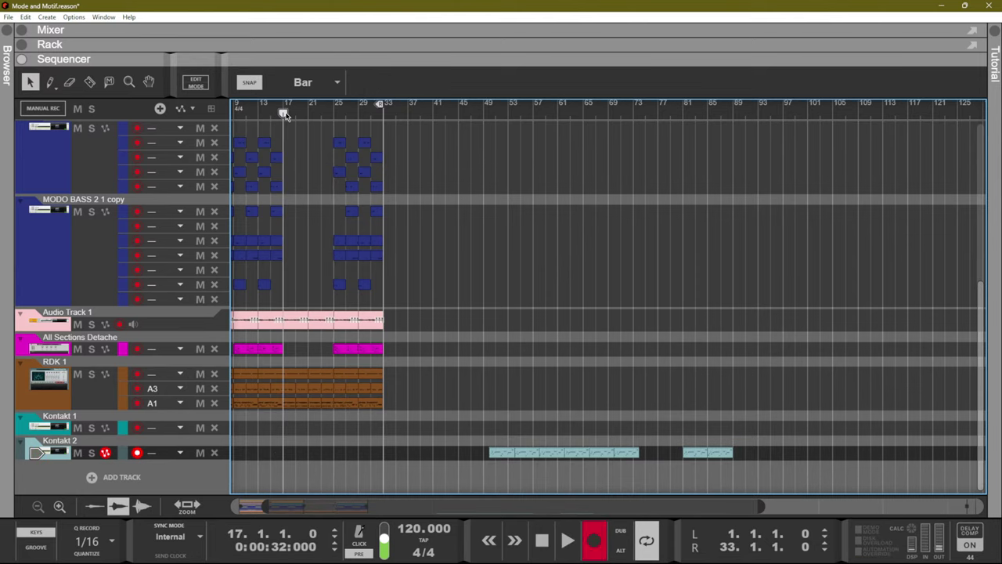
# Record an eight-bar Kontakt 2 part from bar 17 to 25 and delete the track's leftover clips from bar 49 onward.
pyautogui.press('space')
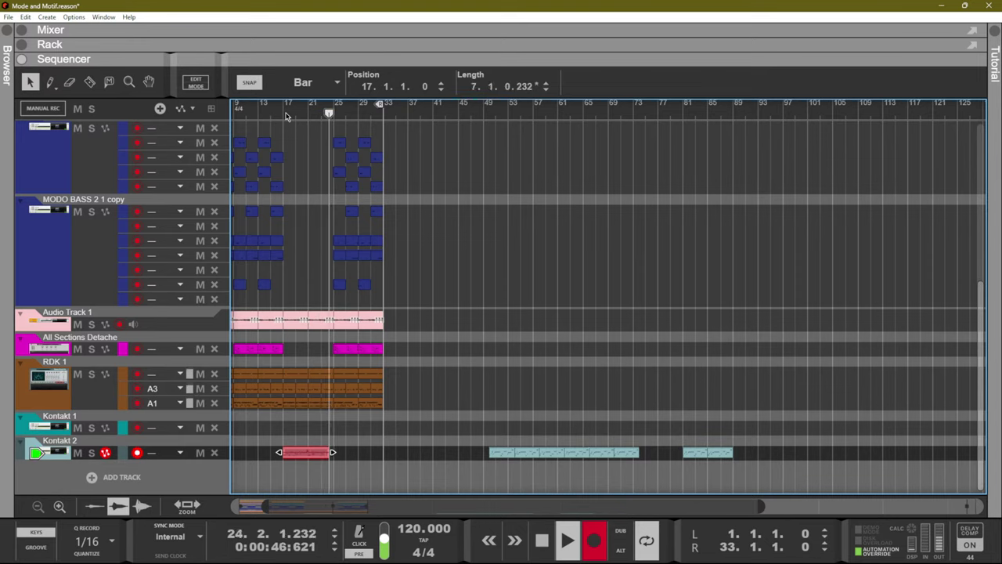
pyautogui.hotkey('ctrl', 'Return')
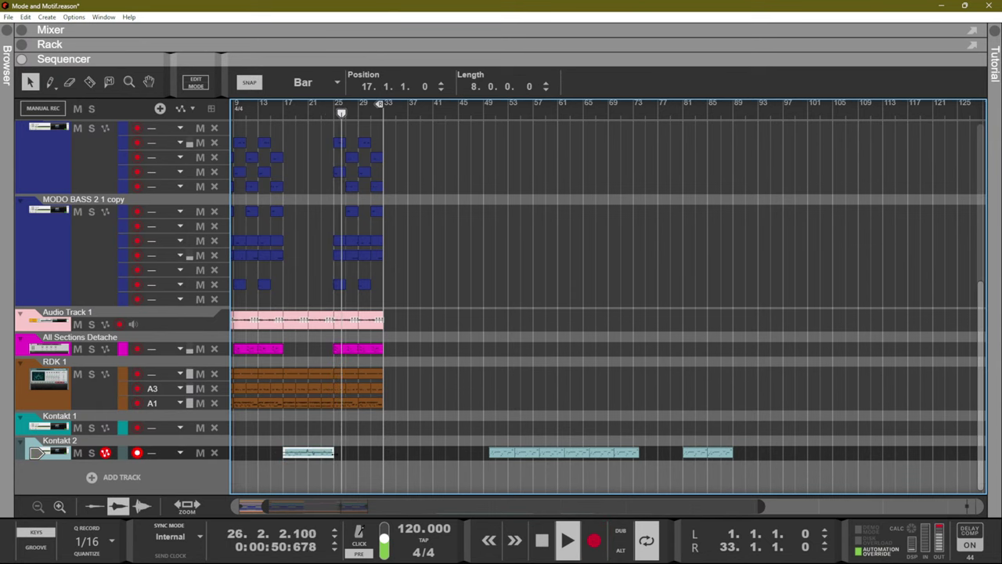
pyautogui.scroll(10, 356, 423)
pyautogui.click(401, 278)
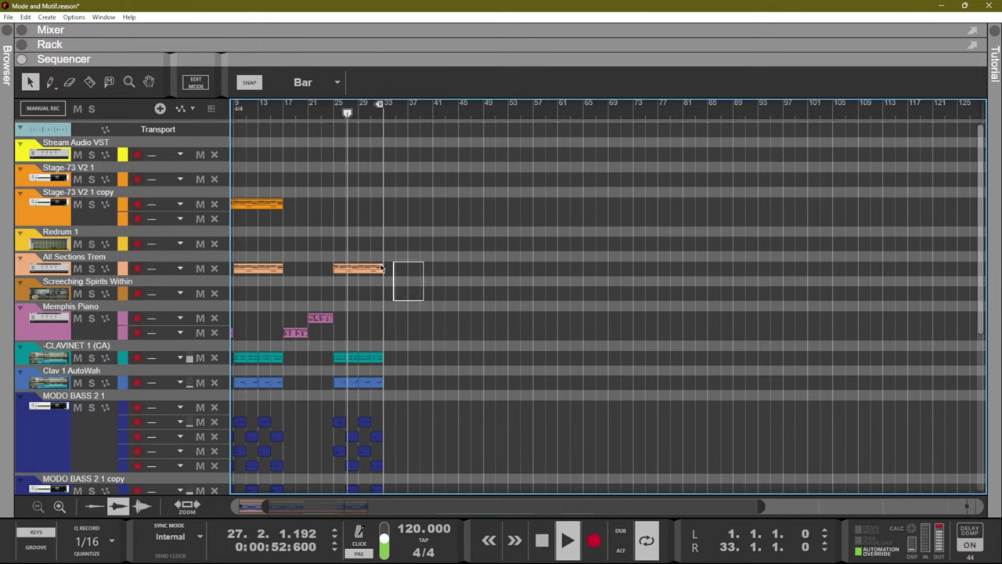
pyautogui.scroll(-8, 352, 282)
pyautogui.moveTo(847, 420); pyautogui.dragTo(456, 461)
pyautogui.press('Delete')
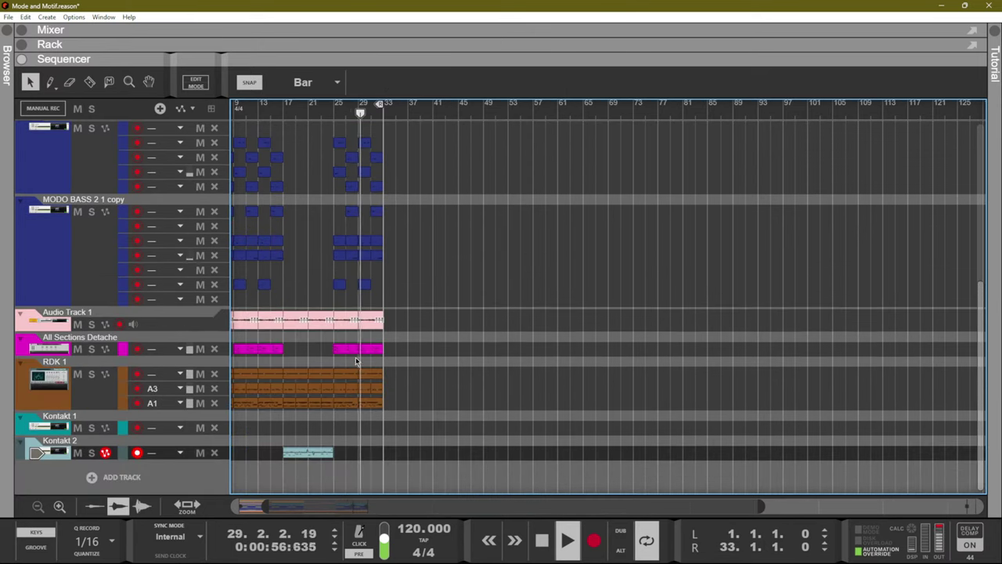
# Mute every clip on Audio Track 1 and delete all clips on the All Sections Trem track.
pyautogui.hscroll(-4, 355, 360)
pyautogui.click(161, 322)
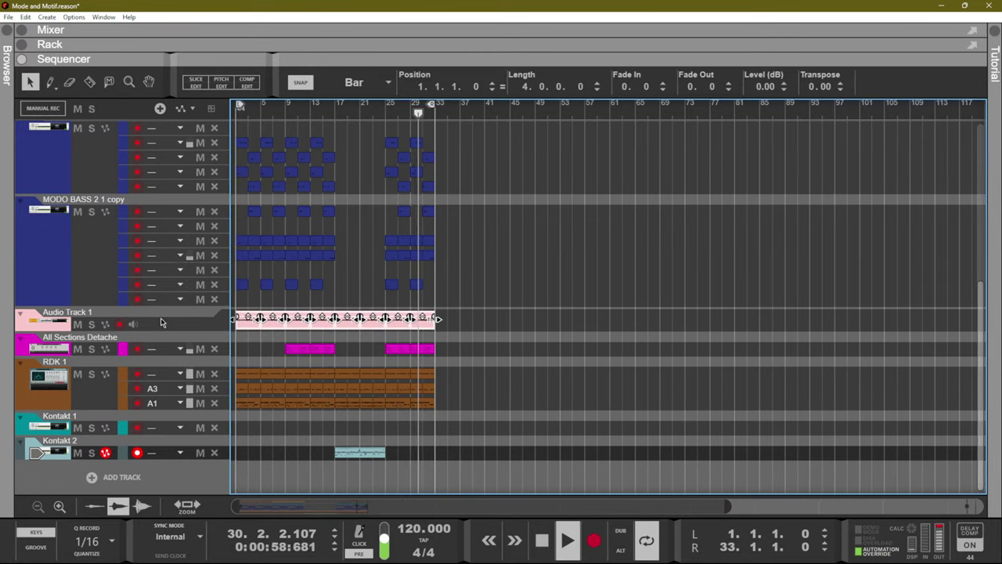
pyautogui.scroll(10, 397, 330)
pyautogui.moveTo(365, 300); pyautogui.dragTo(255, 247)
pyautogui.scroll(-6, 276, 282)
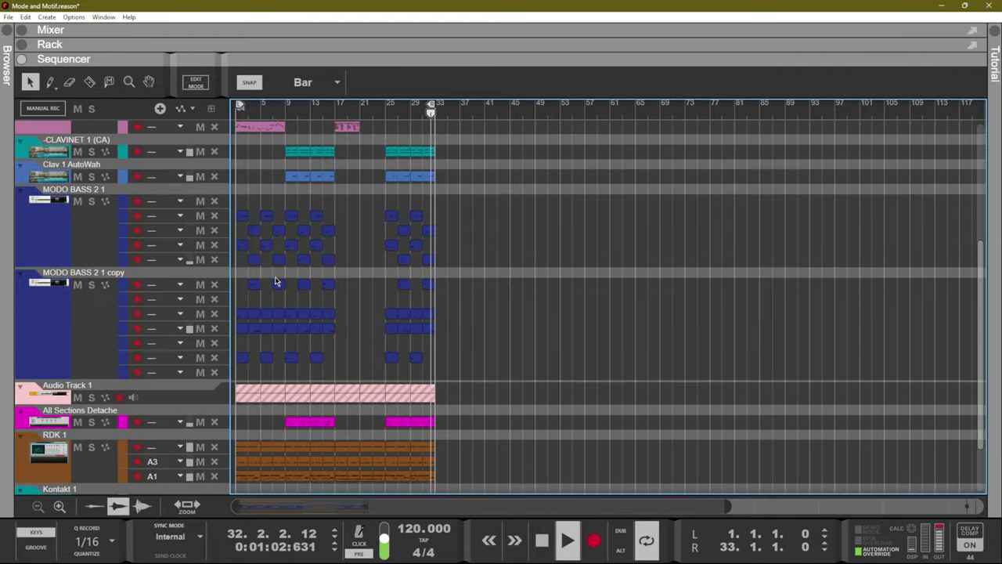
pyautogui.scroll(8, 275, 280)
pyautogui.scroll(-12, 200, 351)
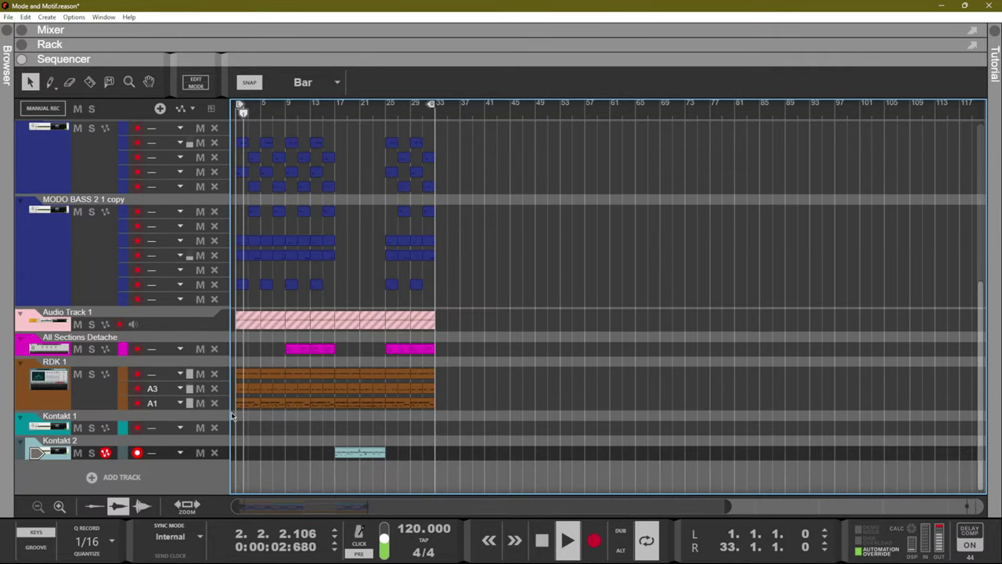
# Record-enable the Kontakt 1 track and try its sound against the playing arrangement.
pyautogui.click(137, 428)
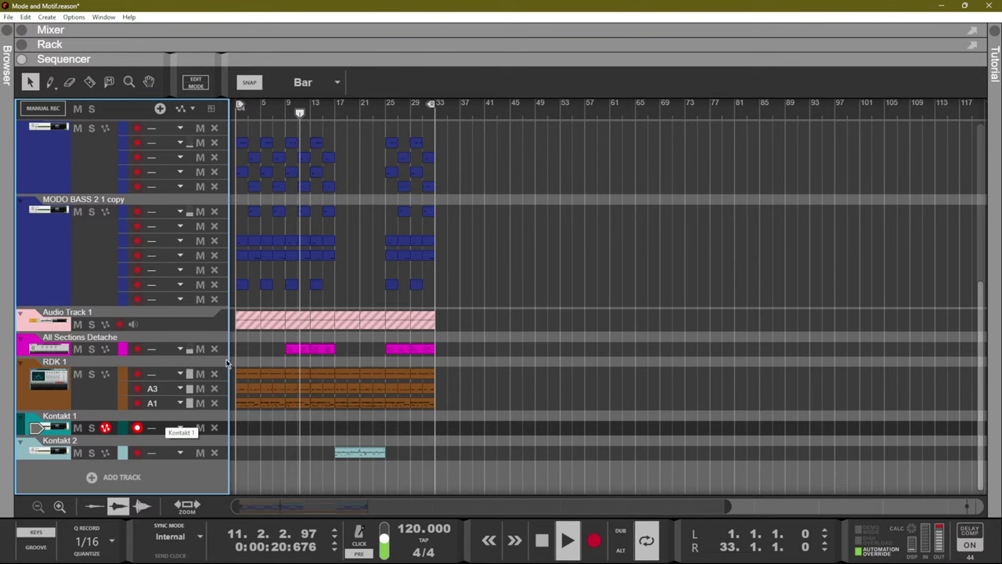
pyautogui.scroll(8, 263, 358)
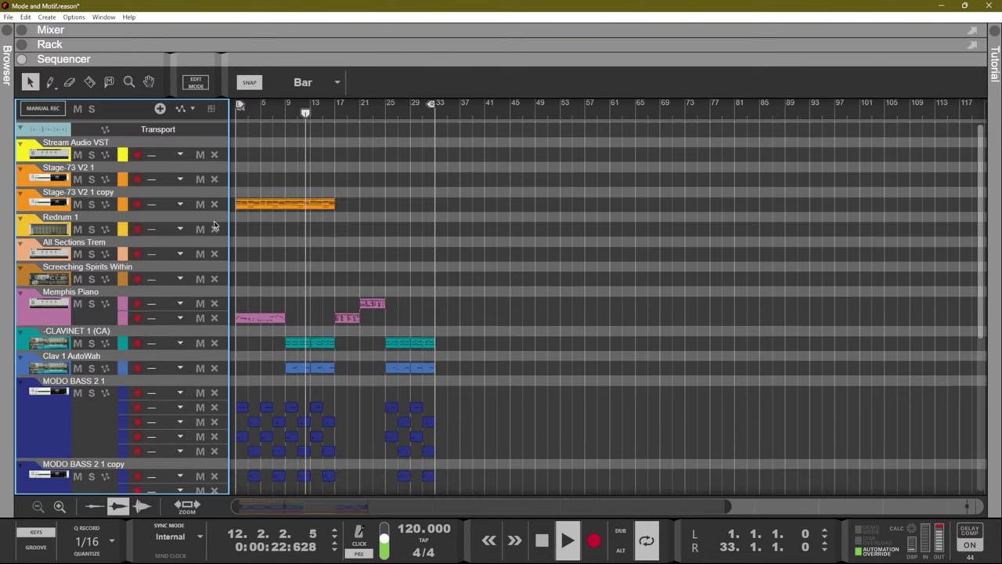
pyautogui.scroll(-1, 341, 342)
pyautogui.scroll(-3, 341, 342)
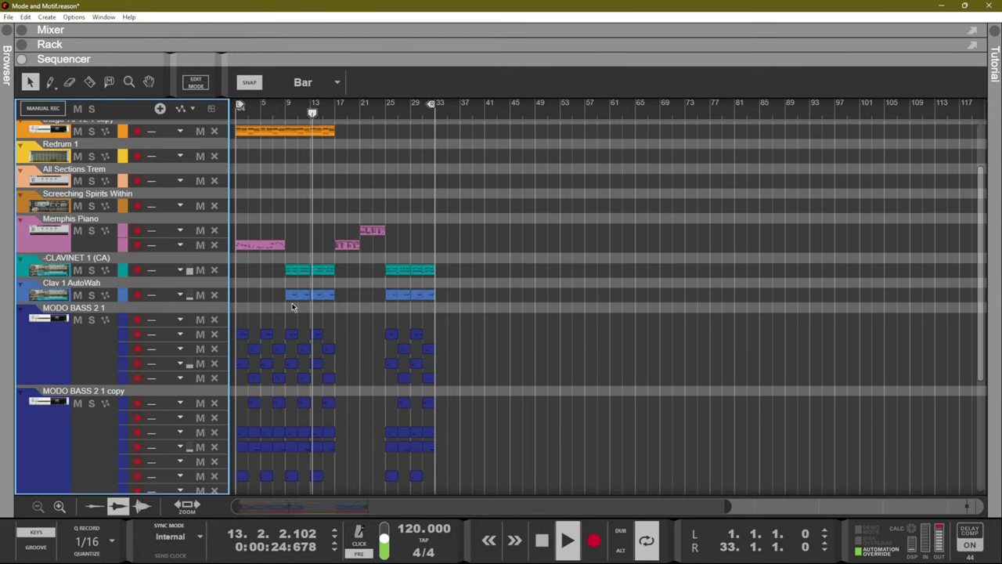
pyautogui.scroll(-8, 293, 311)
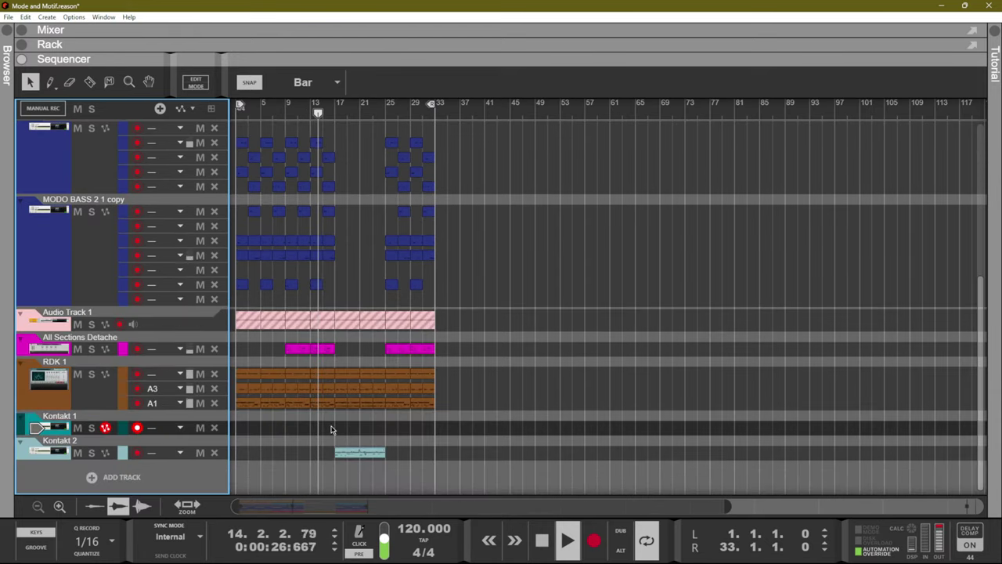
# Shorten the three RDK 1 clips that end at bar 17, bringing those starting at bar 13 to a length of 3.2.2.0.
pyautogui.moveTo(327, 418); pyautogui.dragTo(323, 376)
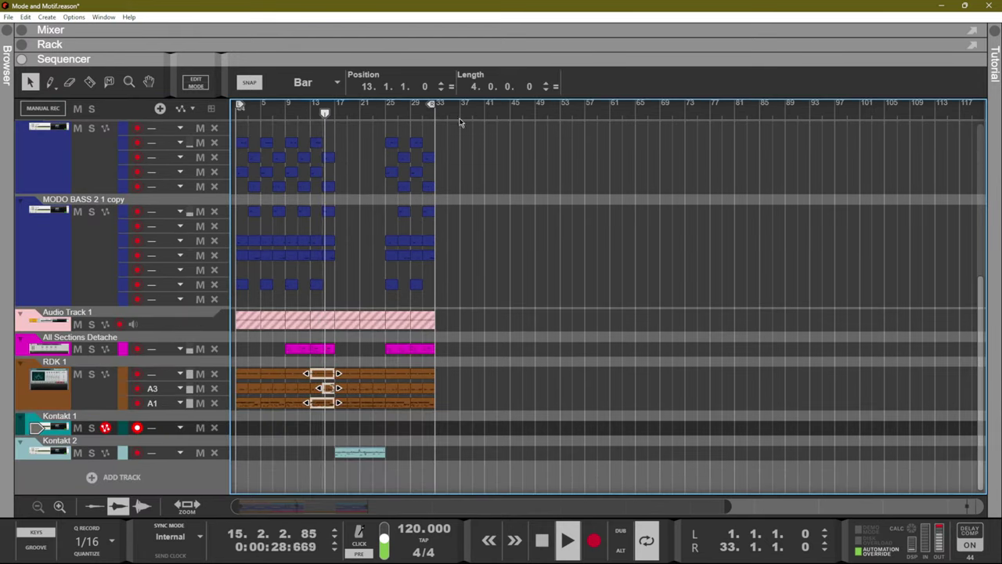
pyautogui.moveTo(511, 90); pyautogui.dragTo(506, 198)
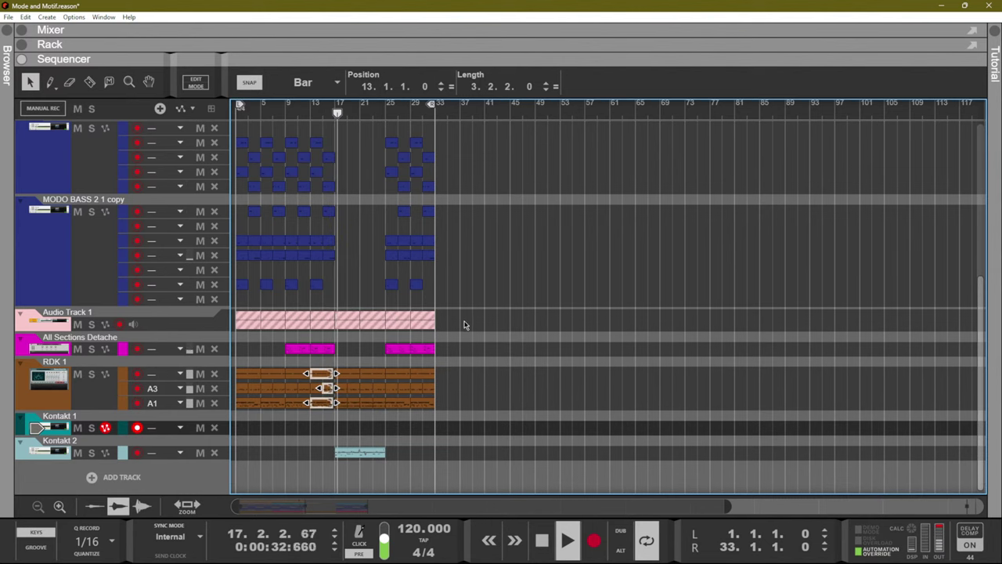
pyautogui.scroll(5, 461, 329)
pyautogui.scroll(-5, 445, 350)
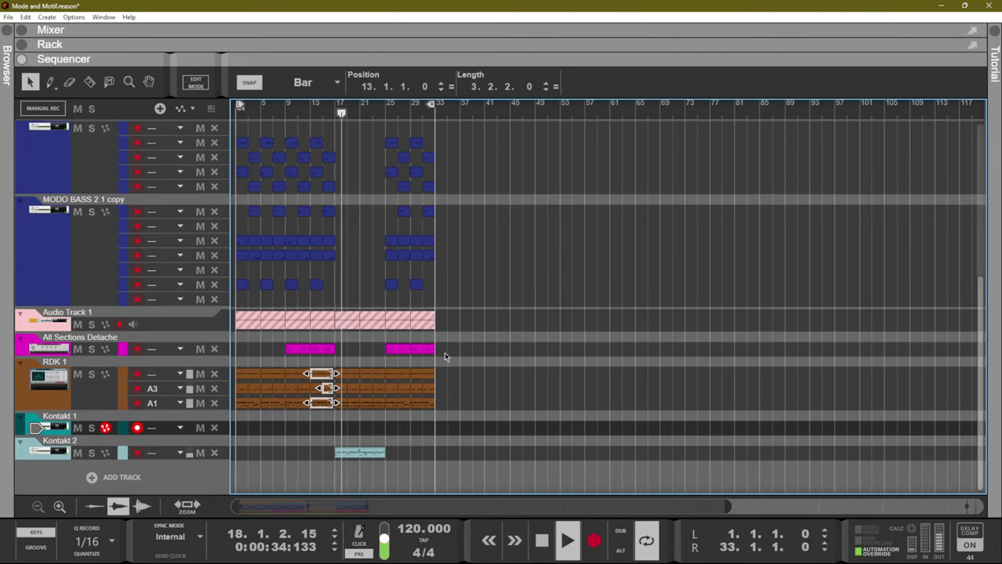
pyautogui.click(371, 363)
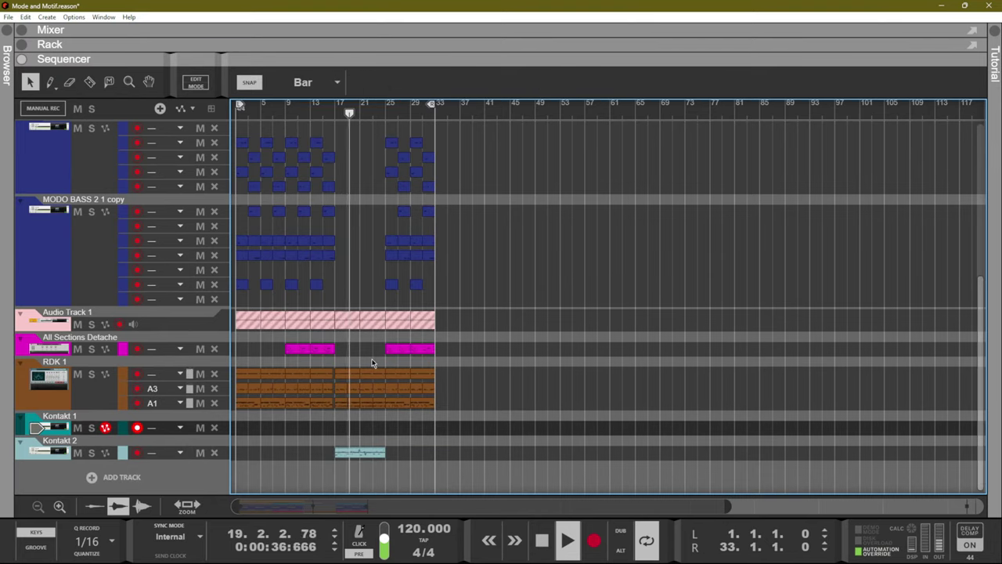
# Record-enable the All Sections Trem track to try its sound during playback, and switch record enabling off again.
pyautogui.scroll(5, 372, 362)
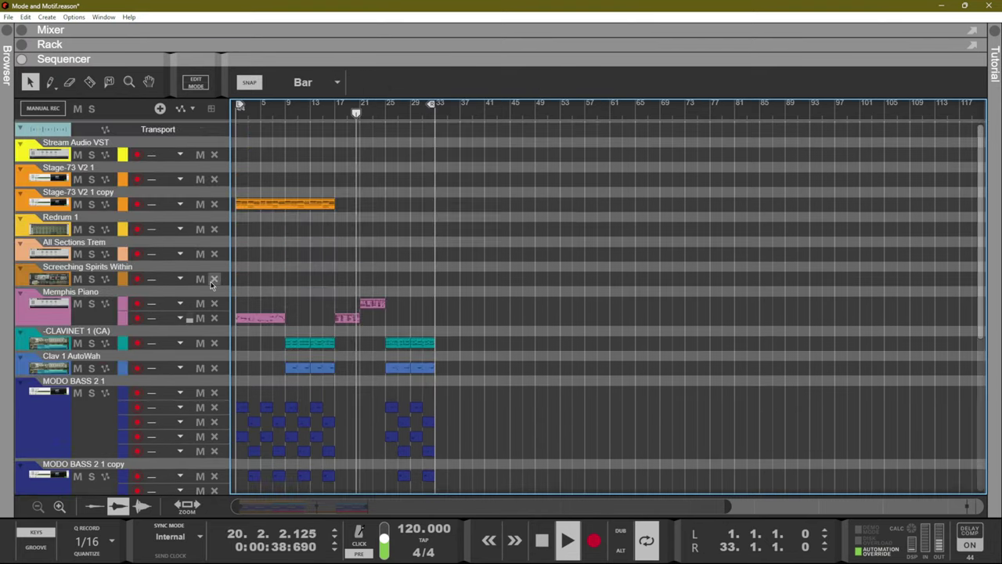
pyautogui.click(138, 255)
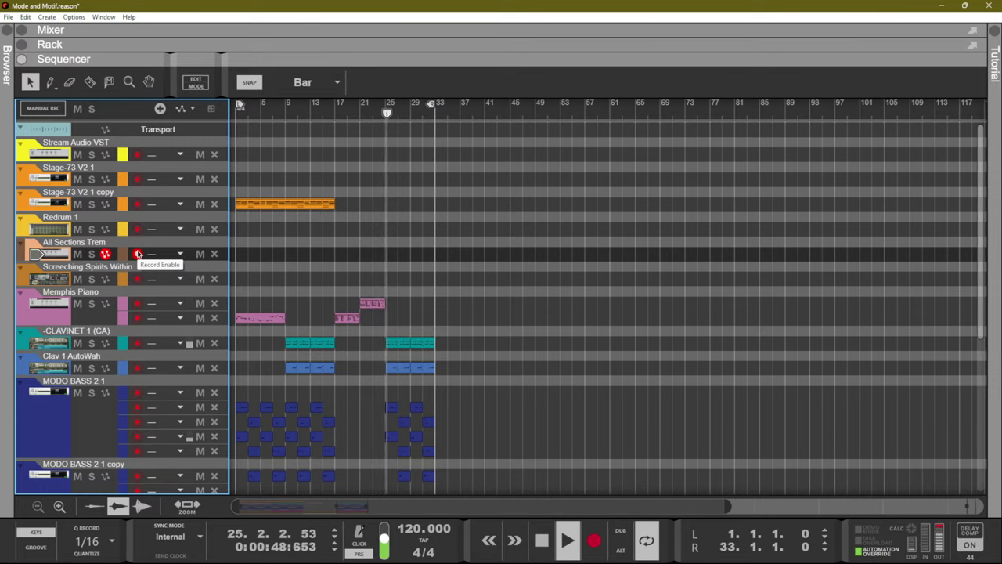
pyautogui.click(137, 255)
# Save the song, play the arrangement through again and stop playback just before bar 17.
pyautogui.scroll(-6, 221, 288)
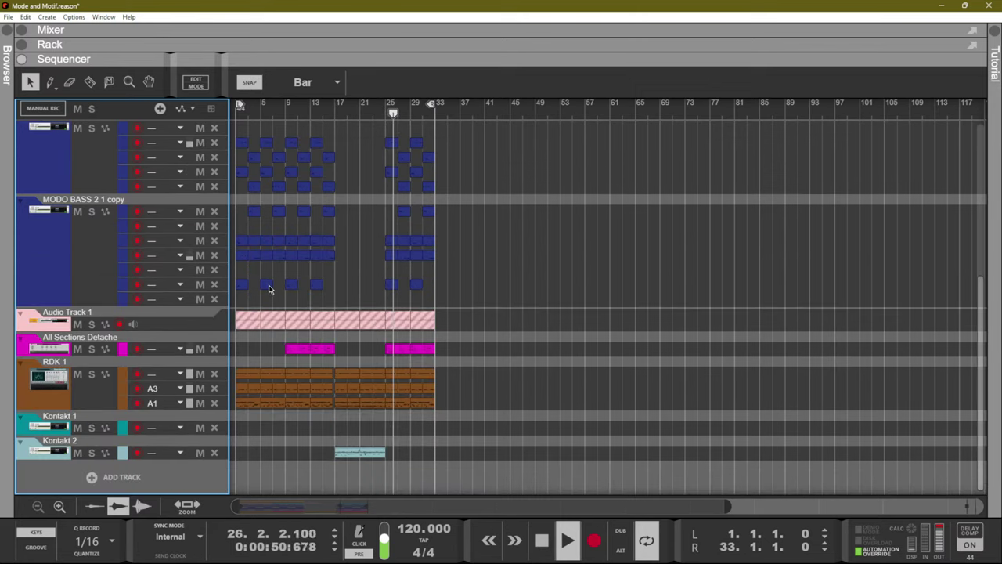
pyautogui.scroll(5, 281, 292)
pyautogui.scroll(-5, 439, 303)
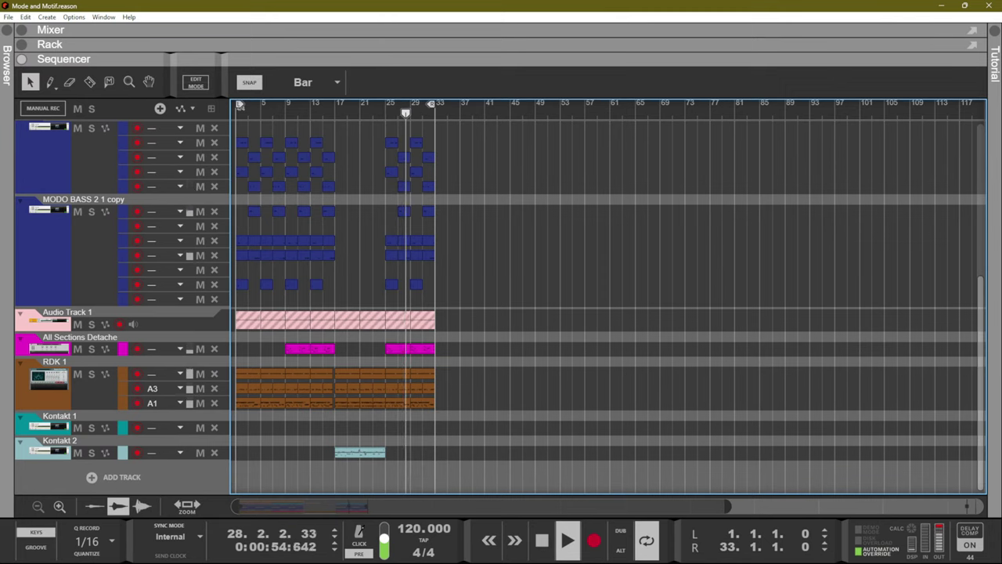
pyautogui.moveTo(799, 561)
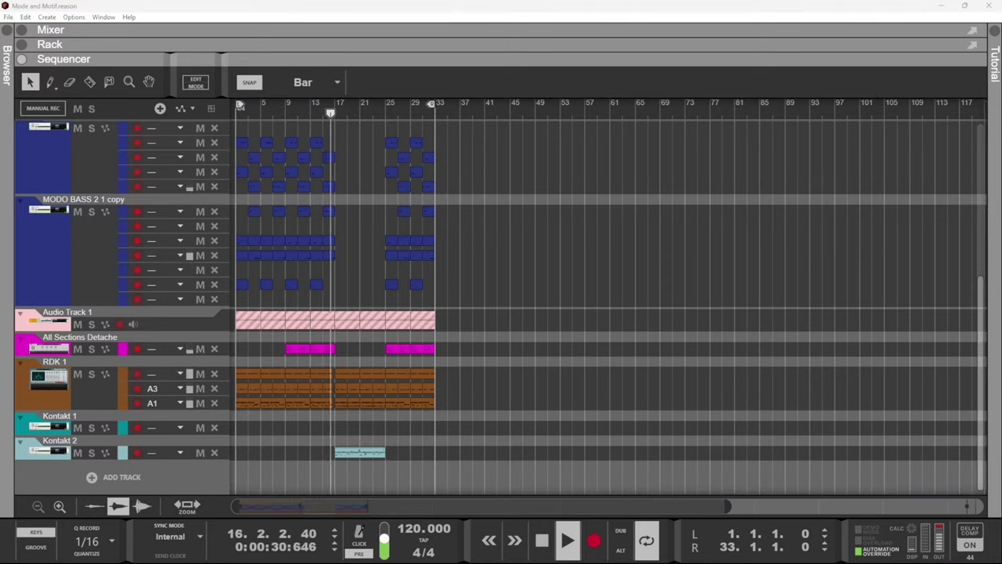
pyautogui.click(753, 374)
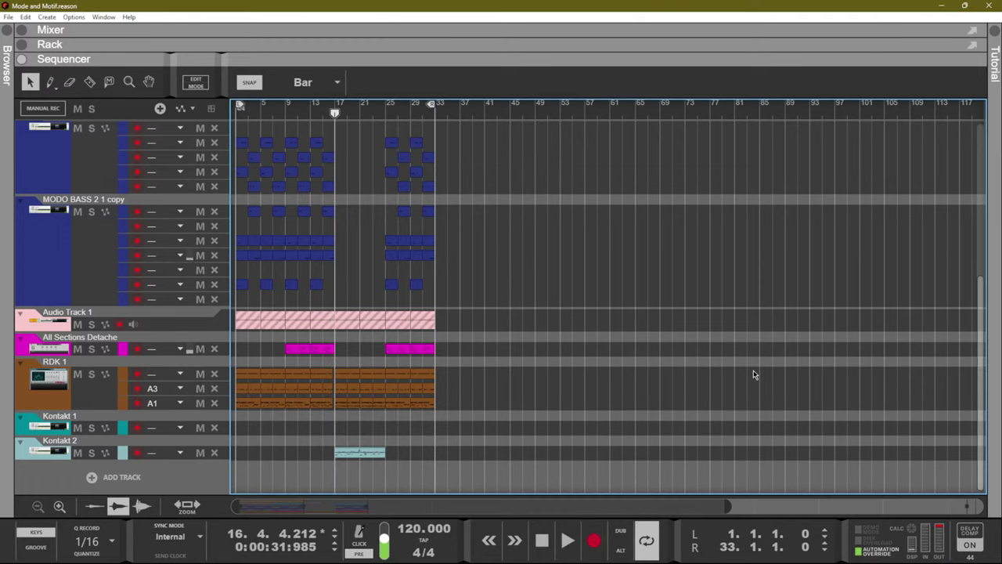